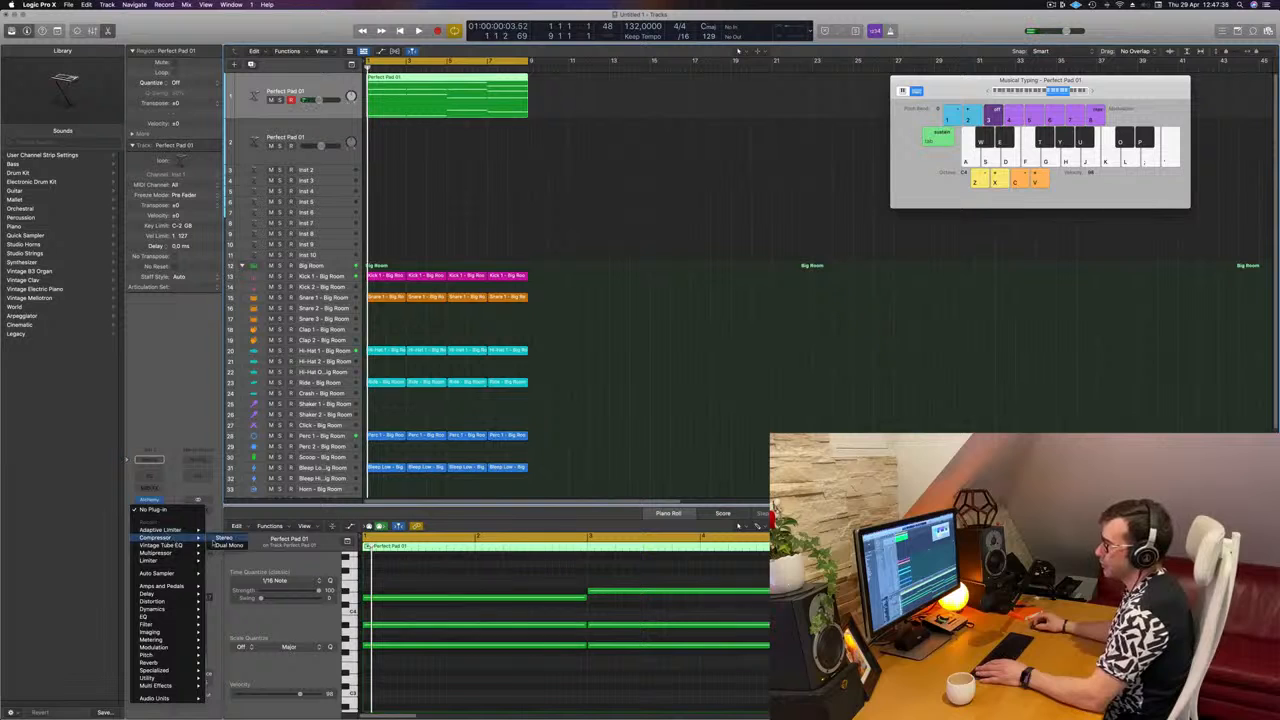
Step: Insert a Compressor on the Perfect Pad 01 track and set its side chain to Kick 1 - Big Room (Inst 11)
click(213, 541)
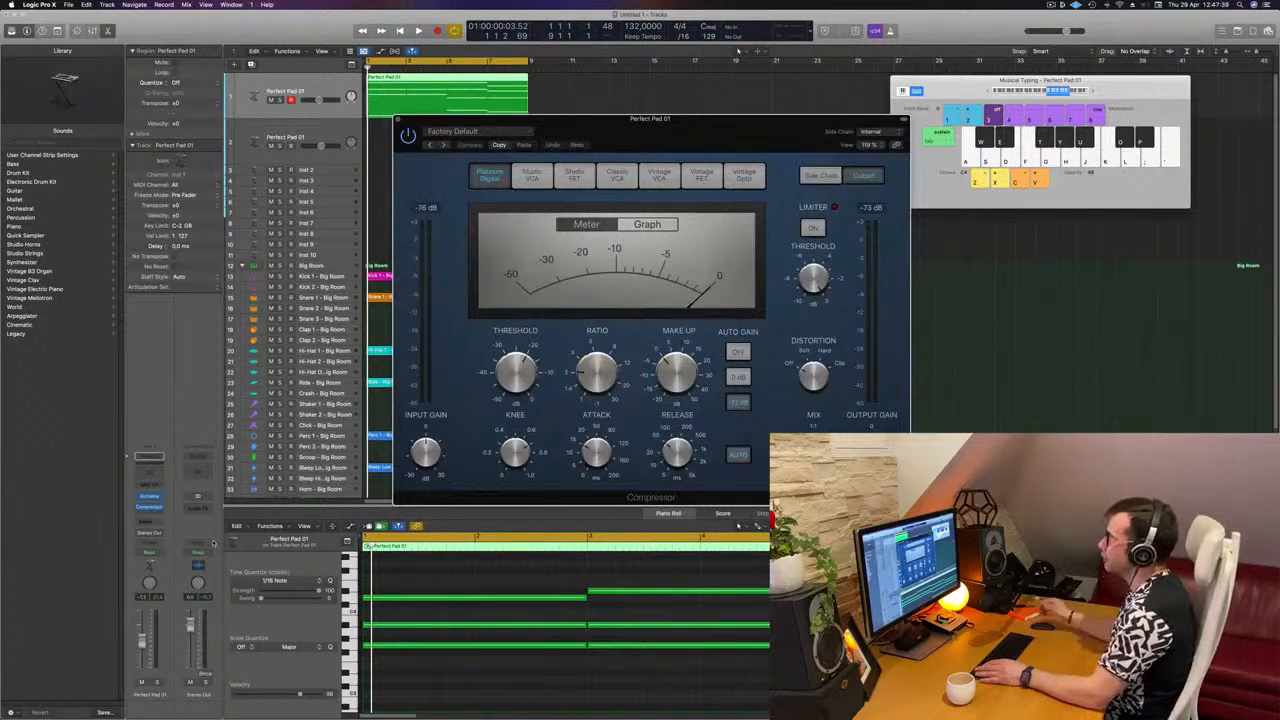
drag(739, 131, 637, 136)
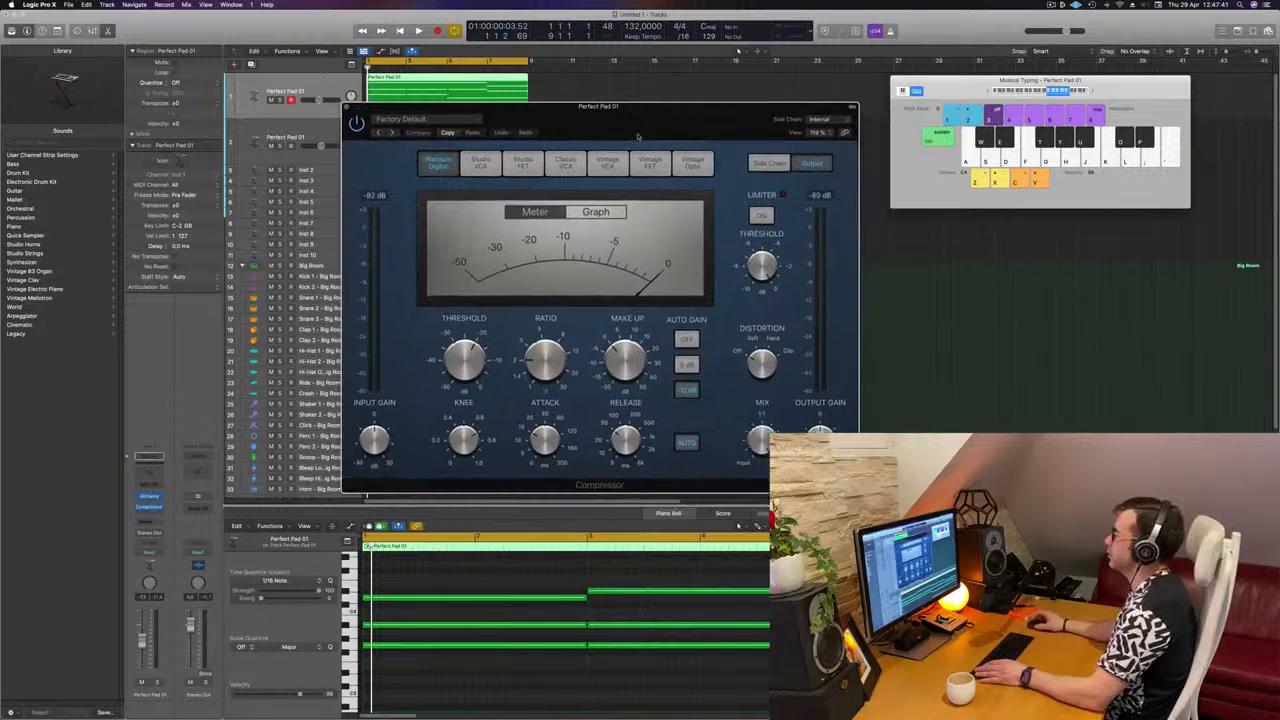
click(820, 119)
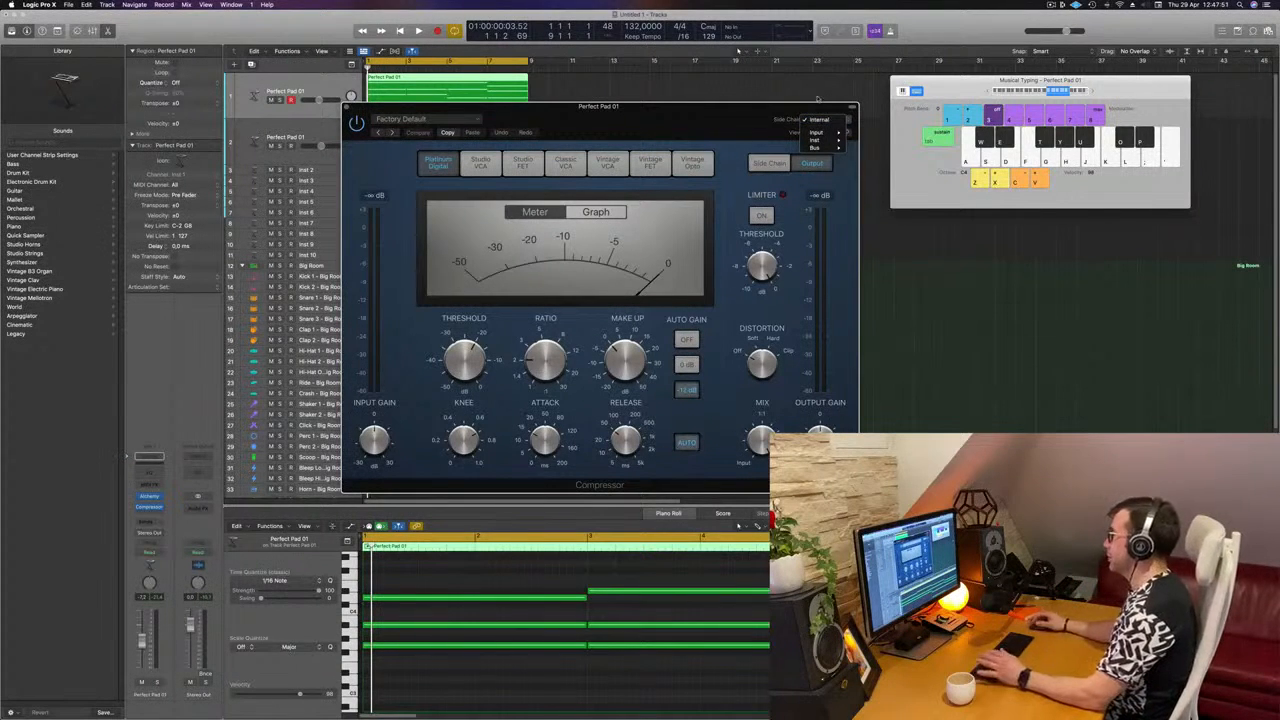
mouse_move(829, 140)
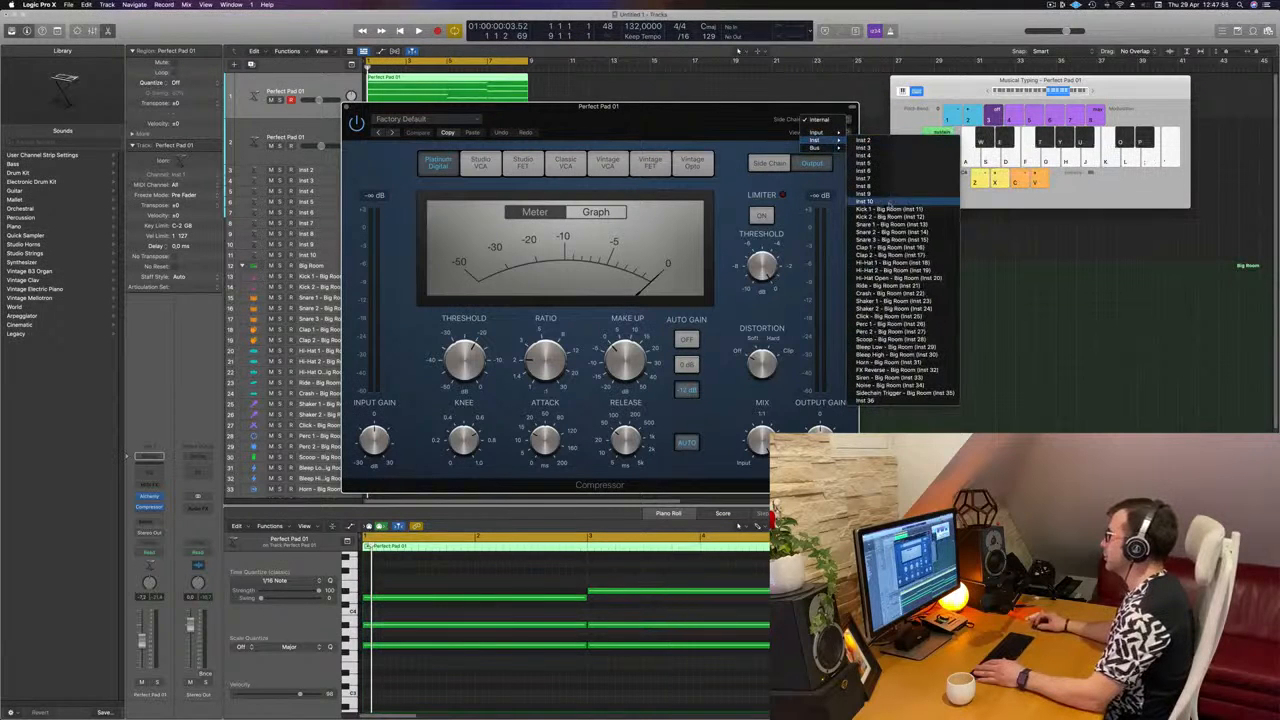
click(891, 203)
Step: Set the pad compressor's threshold to -16.0 dB while the loop plays and close the compressor
drag(729, 119, 974, 117)
key(space)
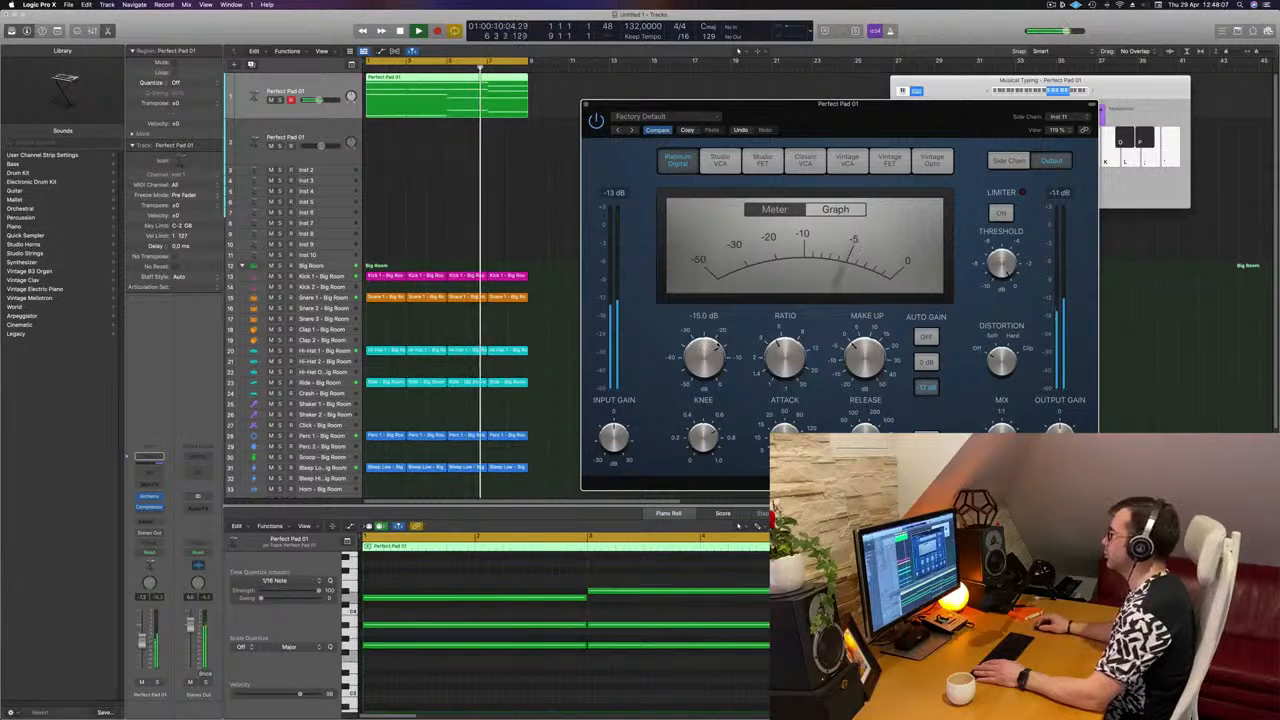
drag(717, 348, 773, 274)
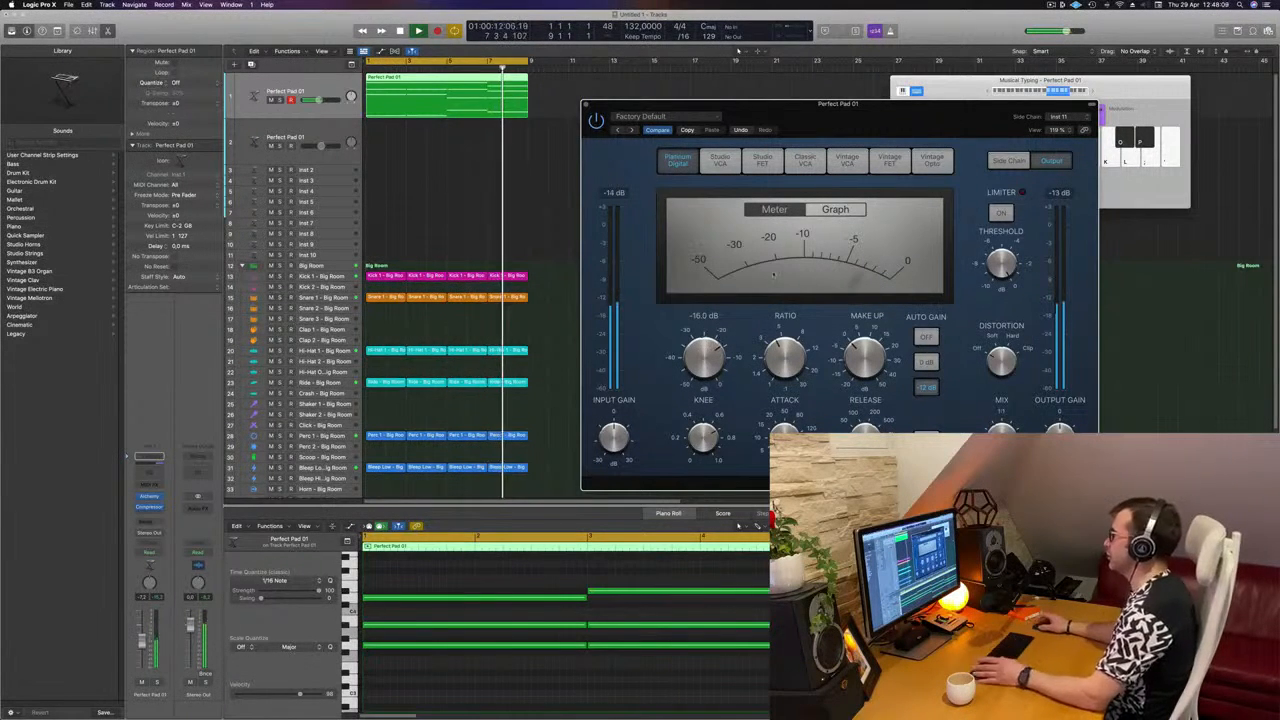
drag(912, 129, 842, 137)
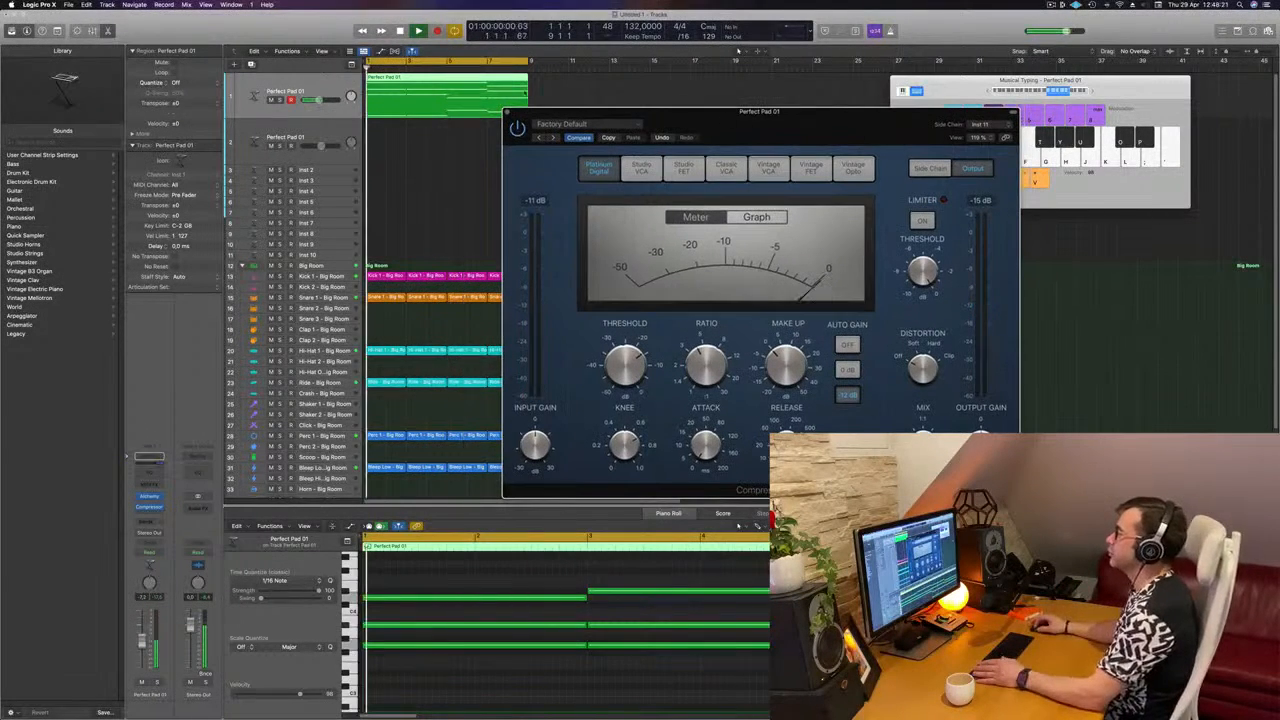
key(super+w)
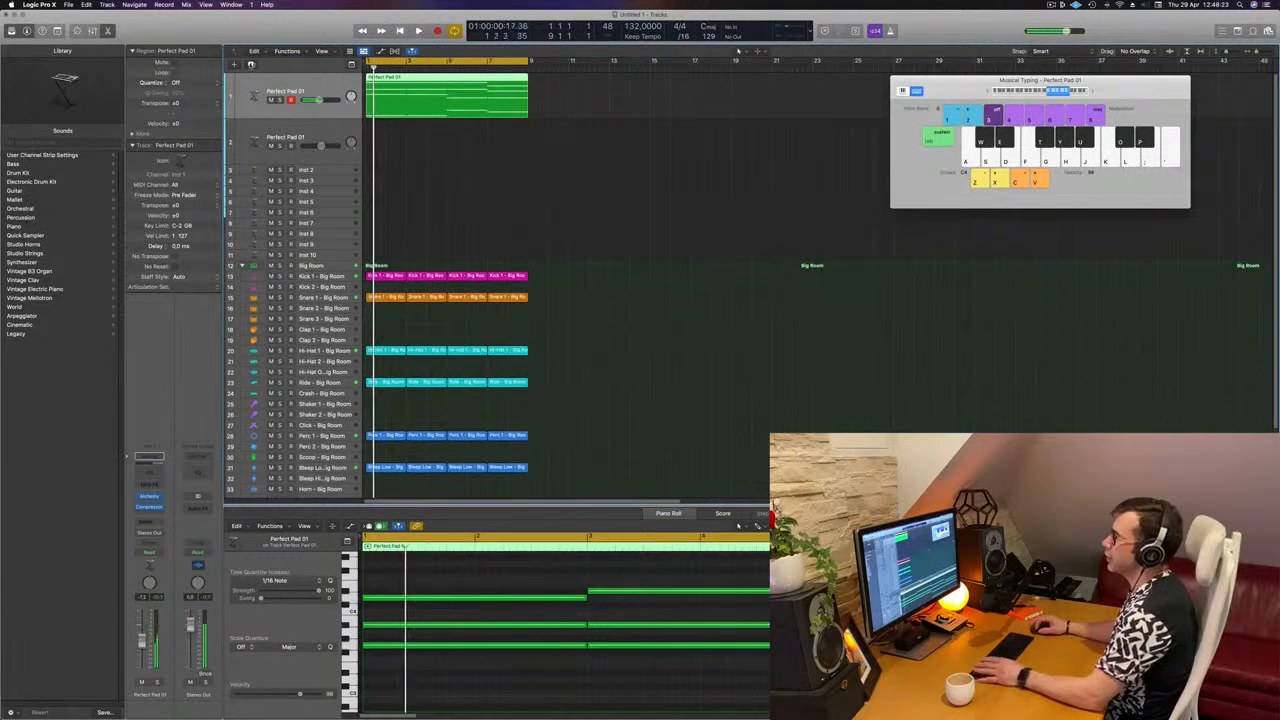
Step: Duplicate the Perfect Pad 01 track with its region and delete all but the lowest note of each chord in the copy
key(super+d)
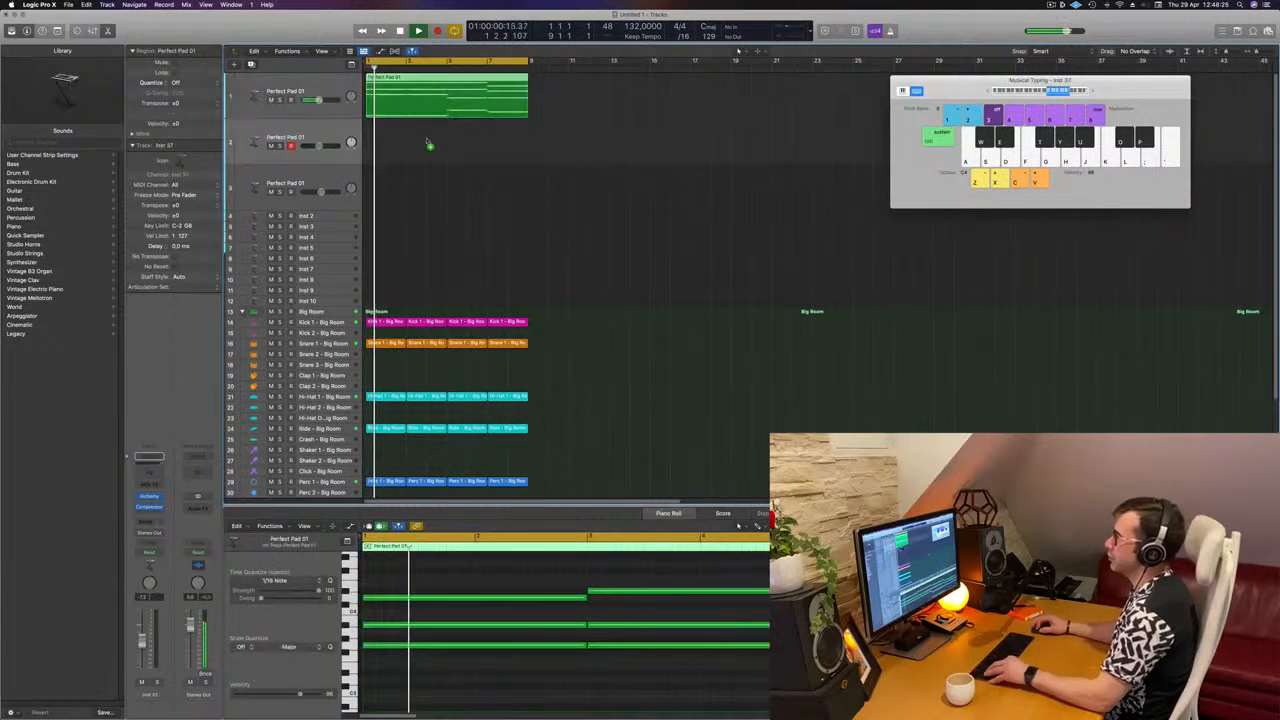
drag(428, 145, 430, 148)
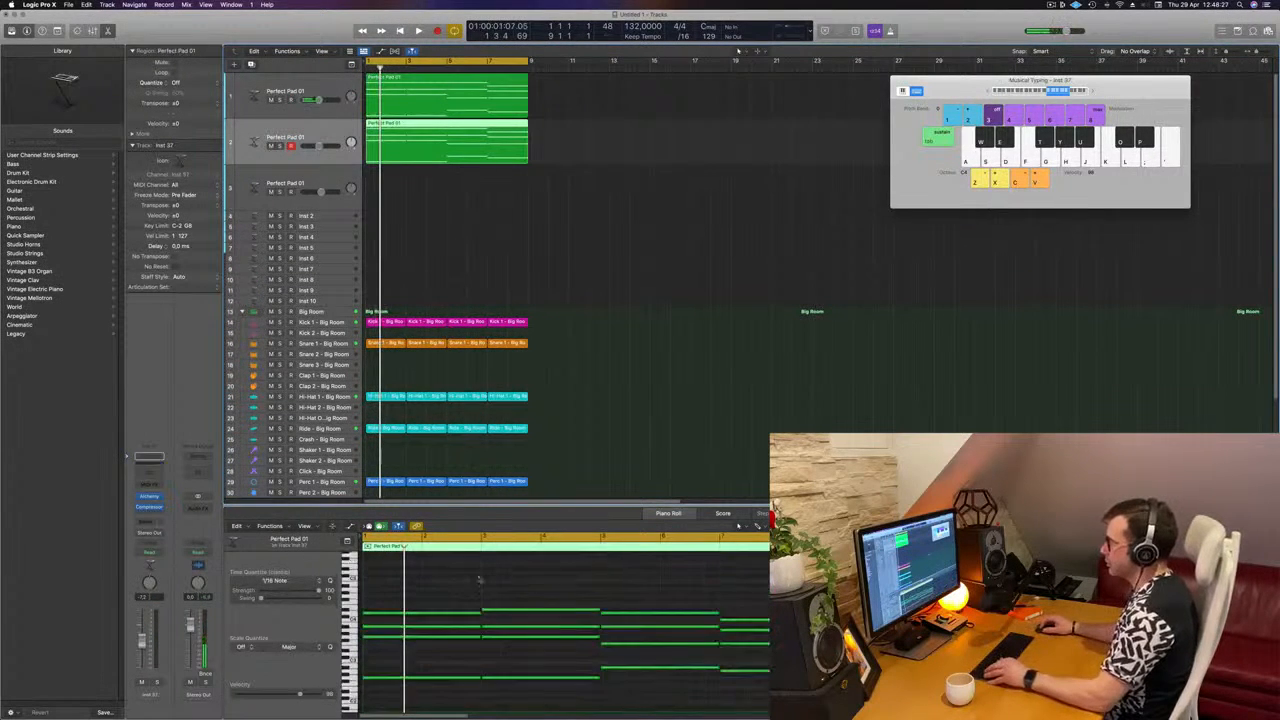
drag(479, 584, 785, 653)
key(Delete)
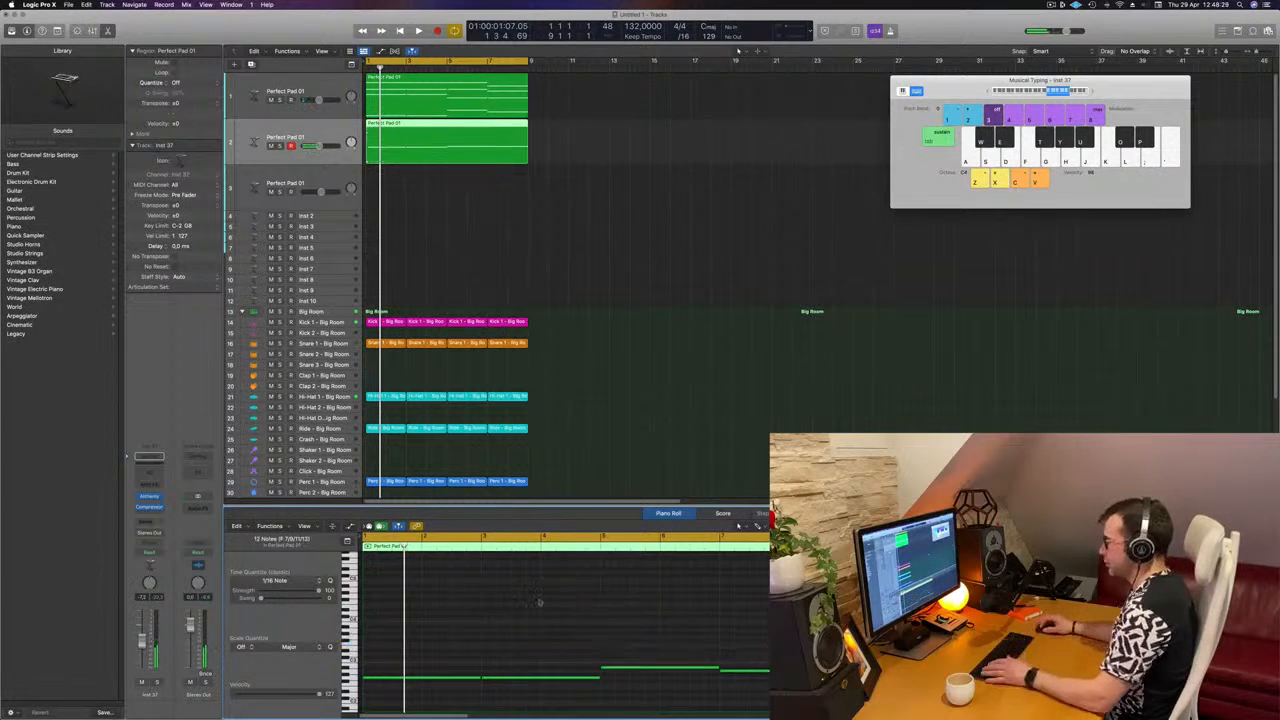
Step: Shorten the four remaining bass notes together to brief staccato hits at the start of each chord
drag(434, 640, 785, 707)
key(super+Right)
key(super+Right)
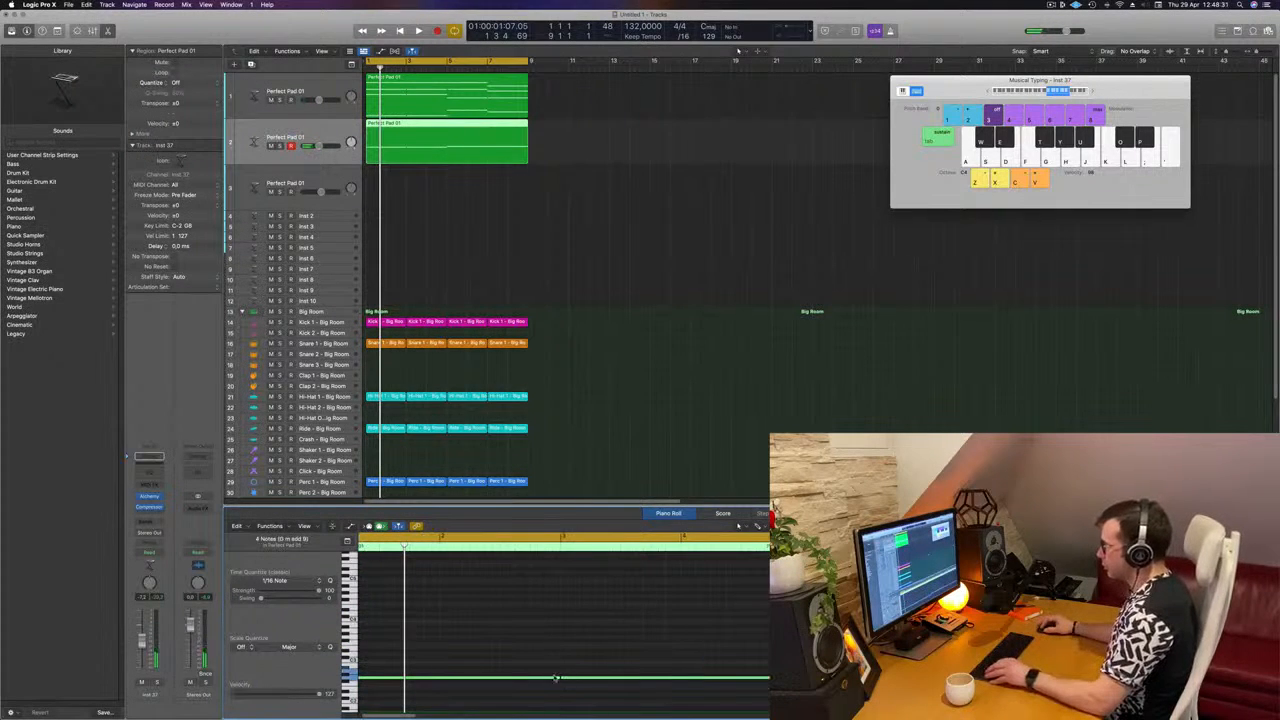
drag(557, 677, 379, 686)
scroll(483, 682, left, 1)
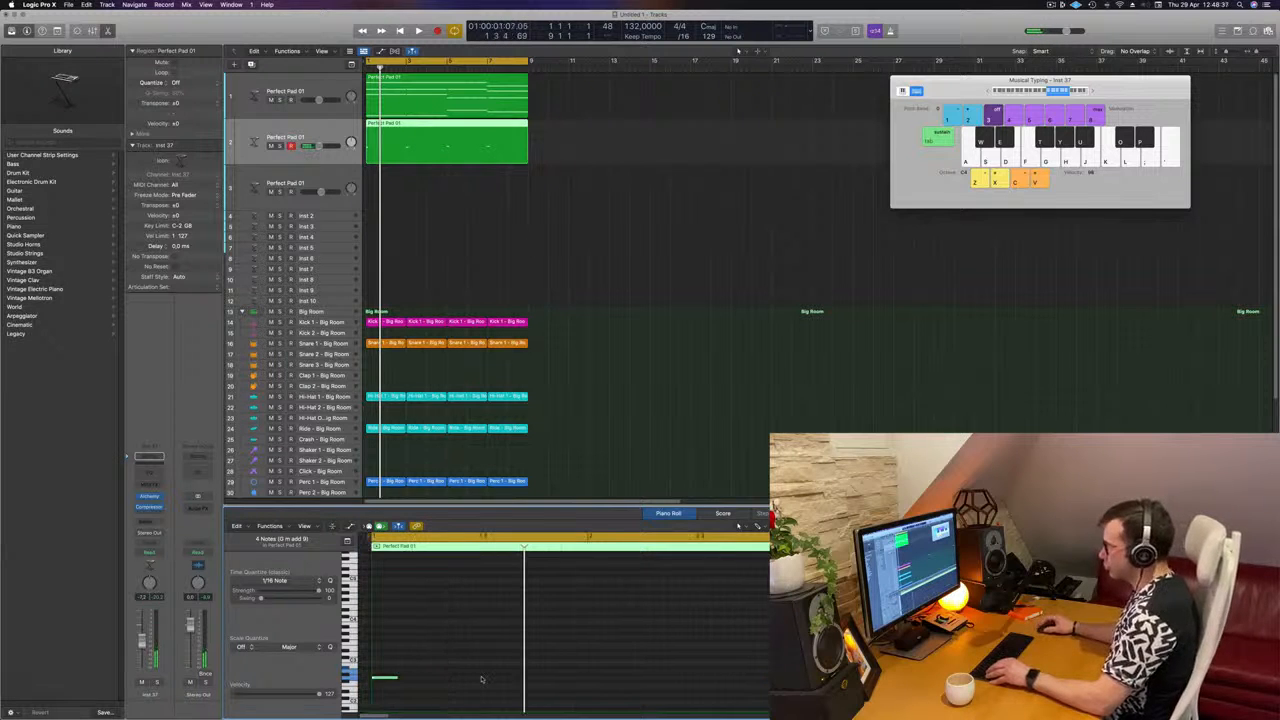
key(Return)
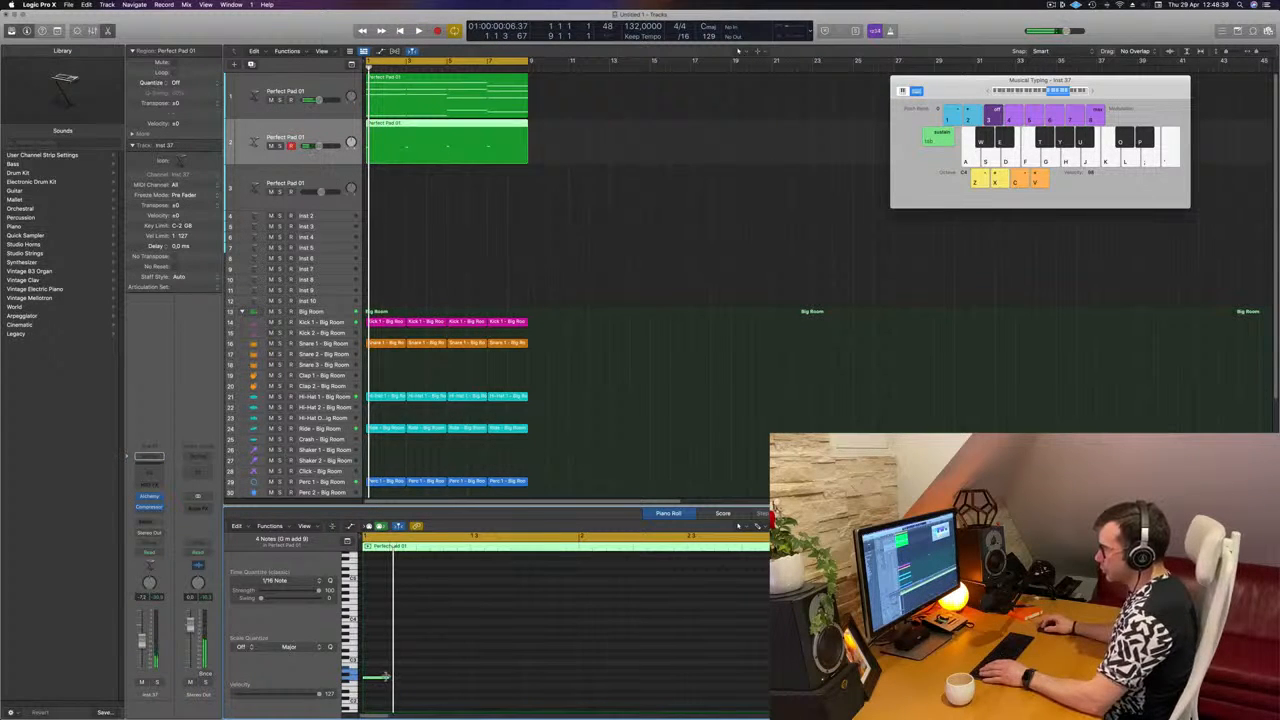
drag(385, 677, 378, 683)
Step: Copy the short bass notes along the same pitches so each chord starts with four repeated hits
scroll(476, 628, down, 1)
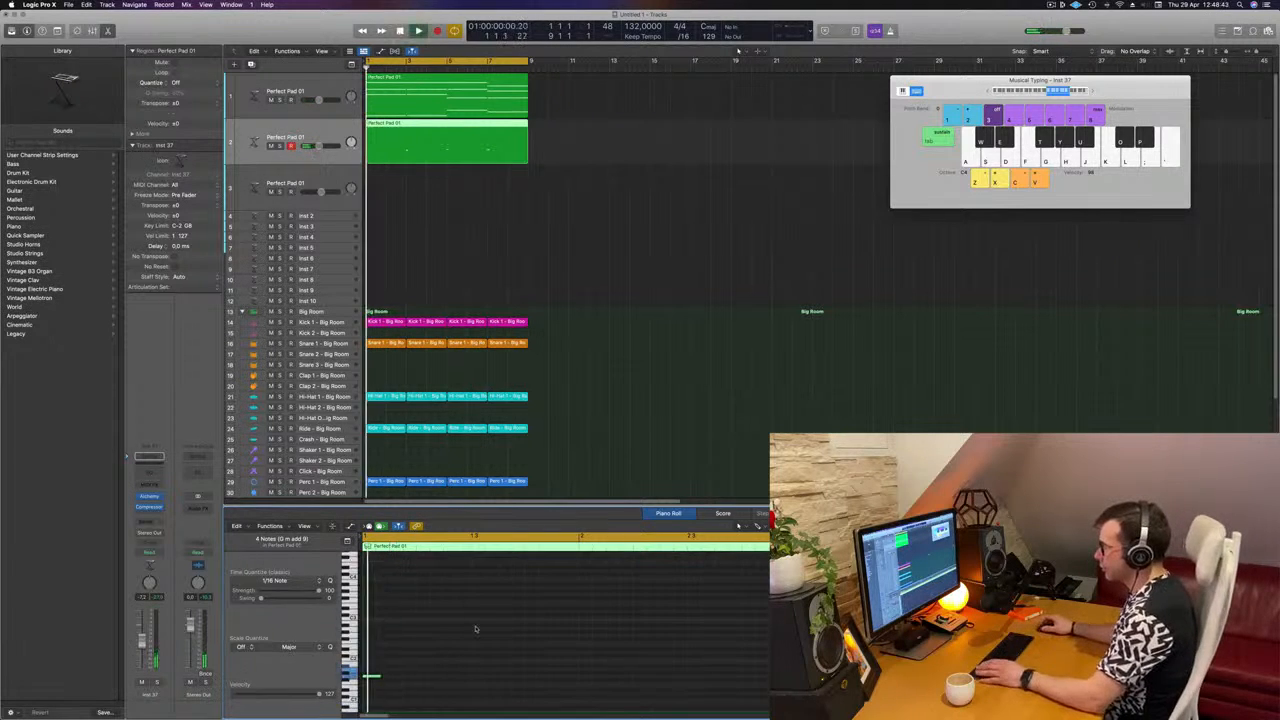
drag(378, 670, 385, 669)
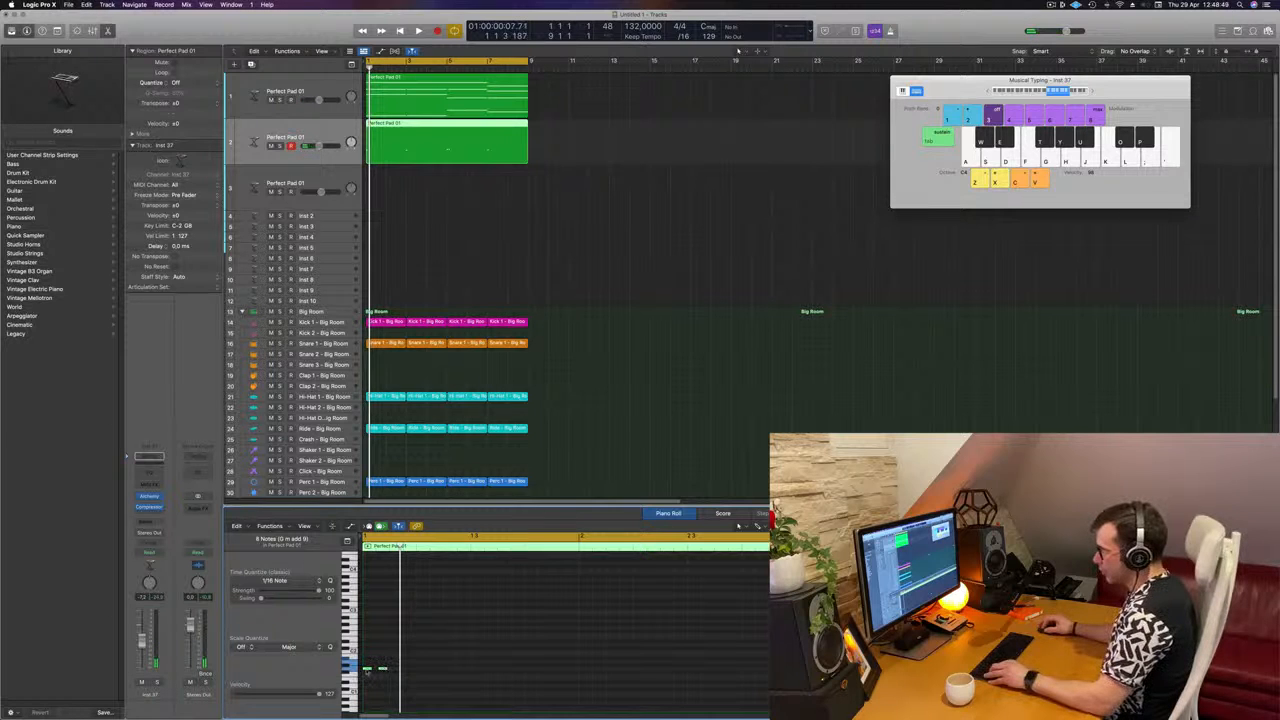
key(super+s)
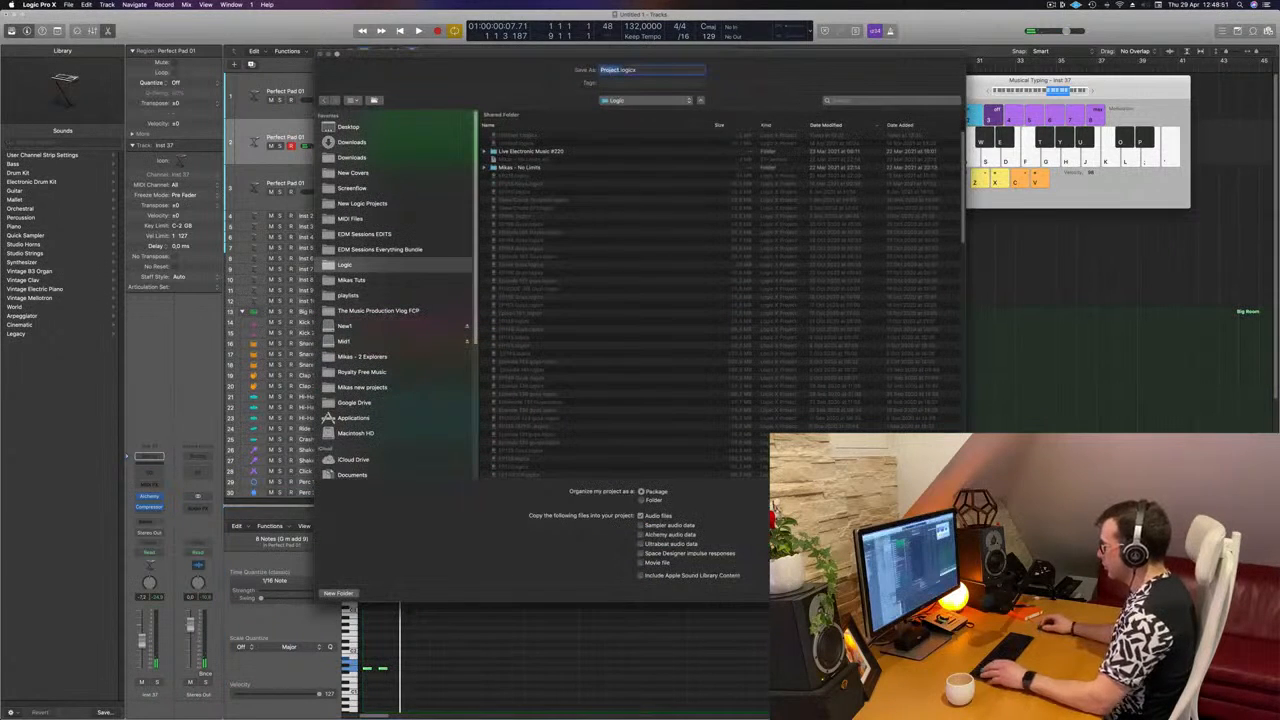
key(Escape)
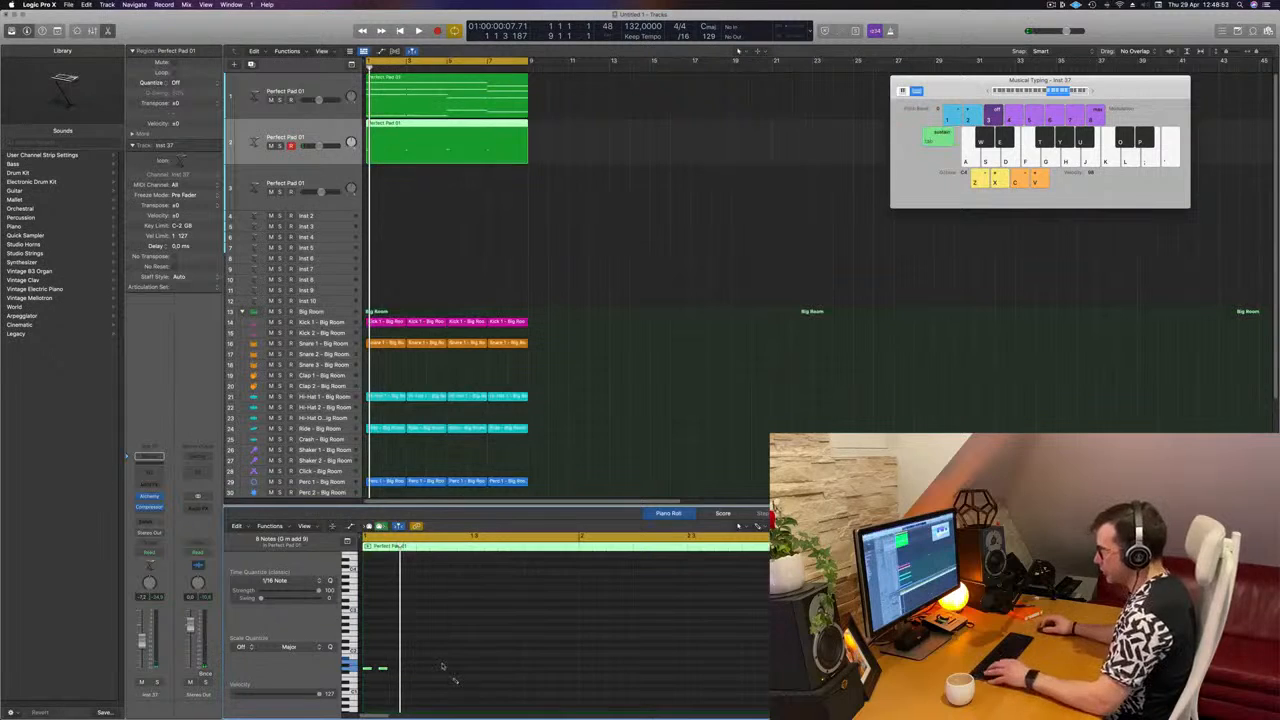
drag(369, 672, 411, 678)
key(space)
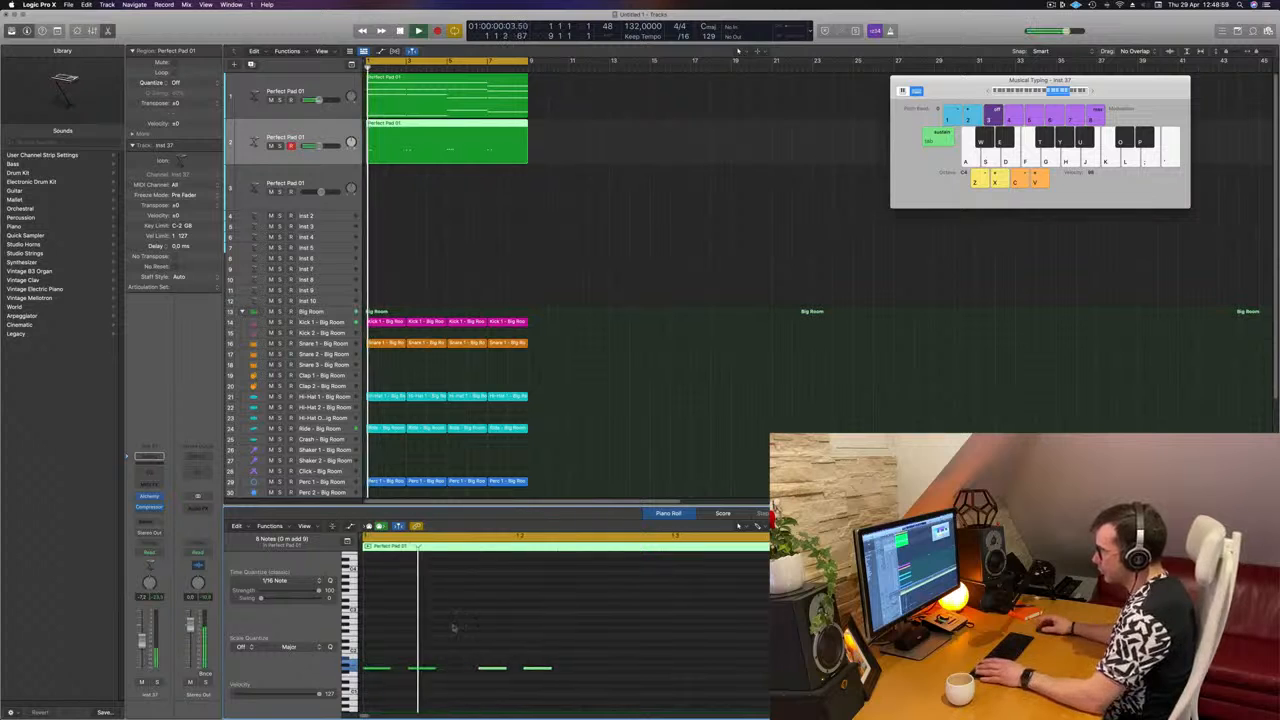
ctrl+alt+click(453, 680)
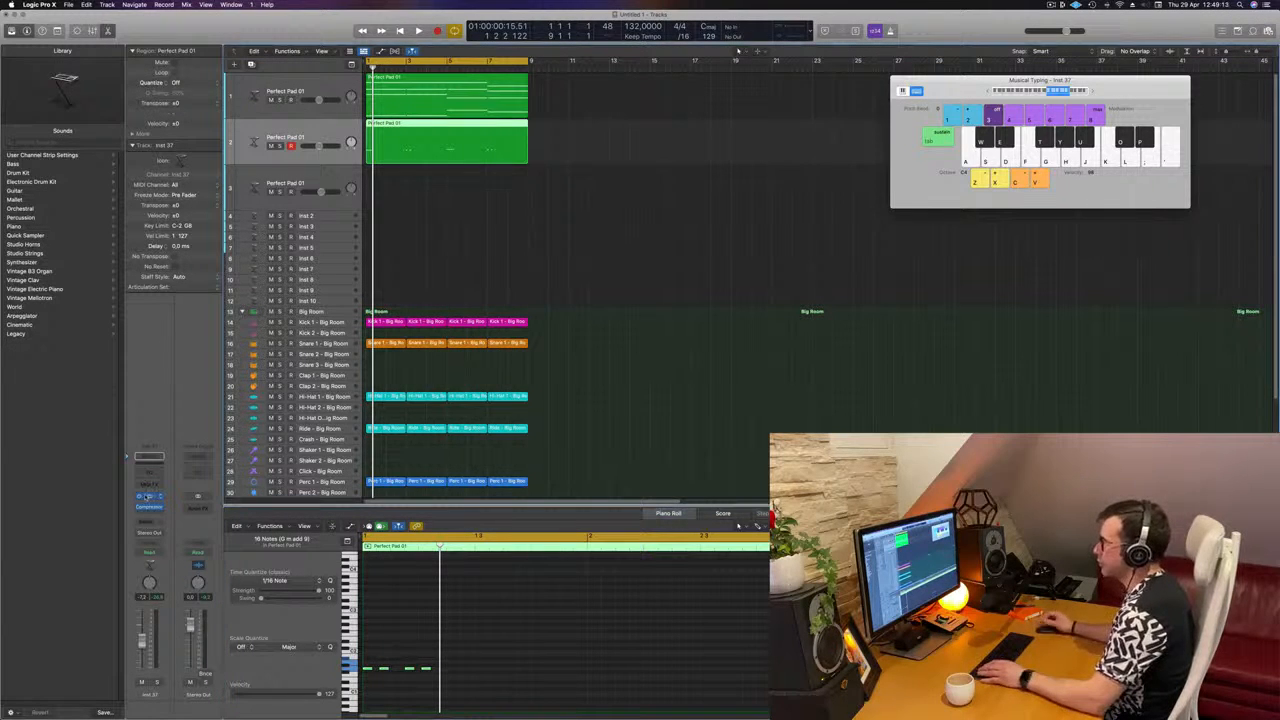
Step: Load the Alchemy bass preset 70s Classic Synth Bass on the duplicated track after trying 808 Bass and 1963 Semi-Acoustic Thumb
click(147, 496)
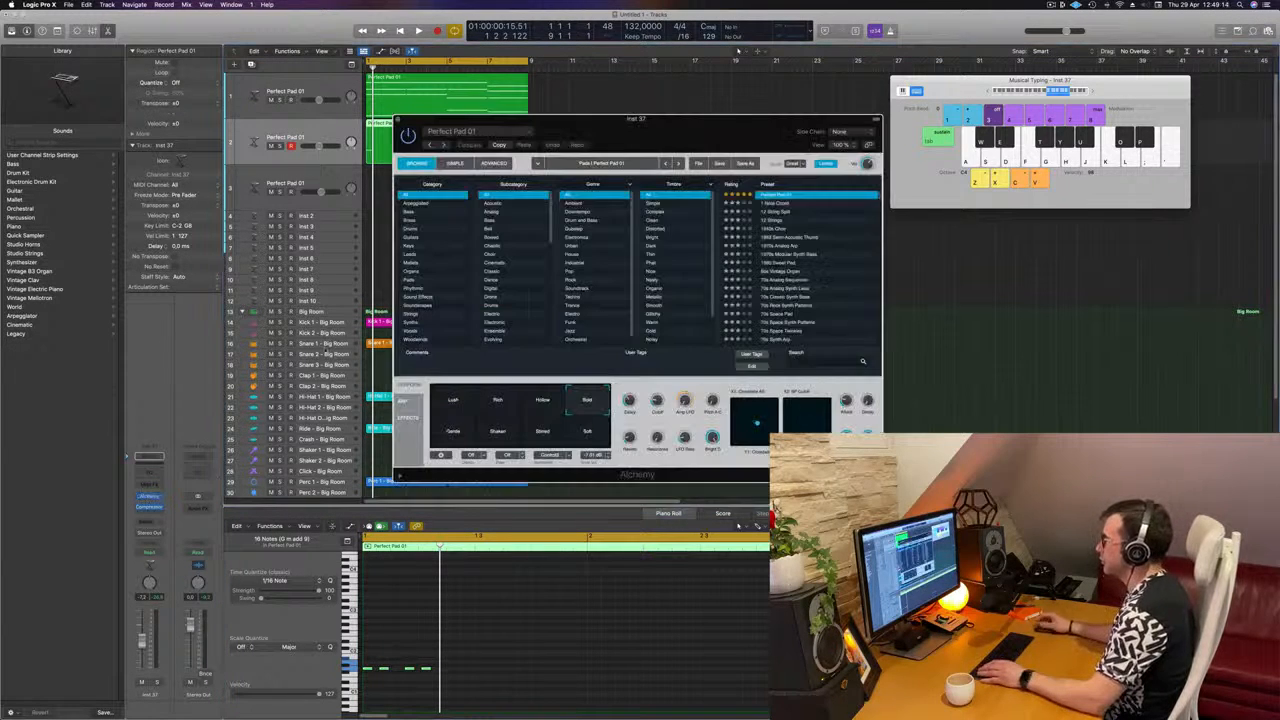
click(410, 212)
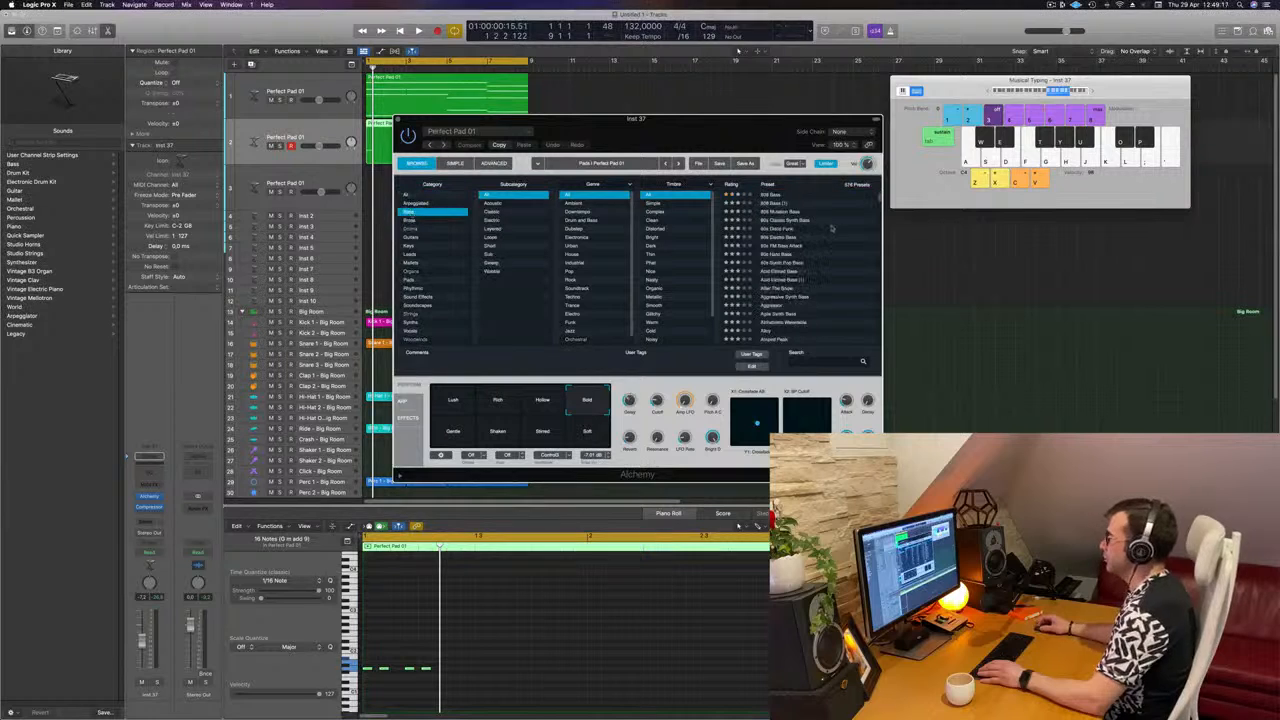
click(773, 198)
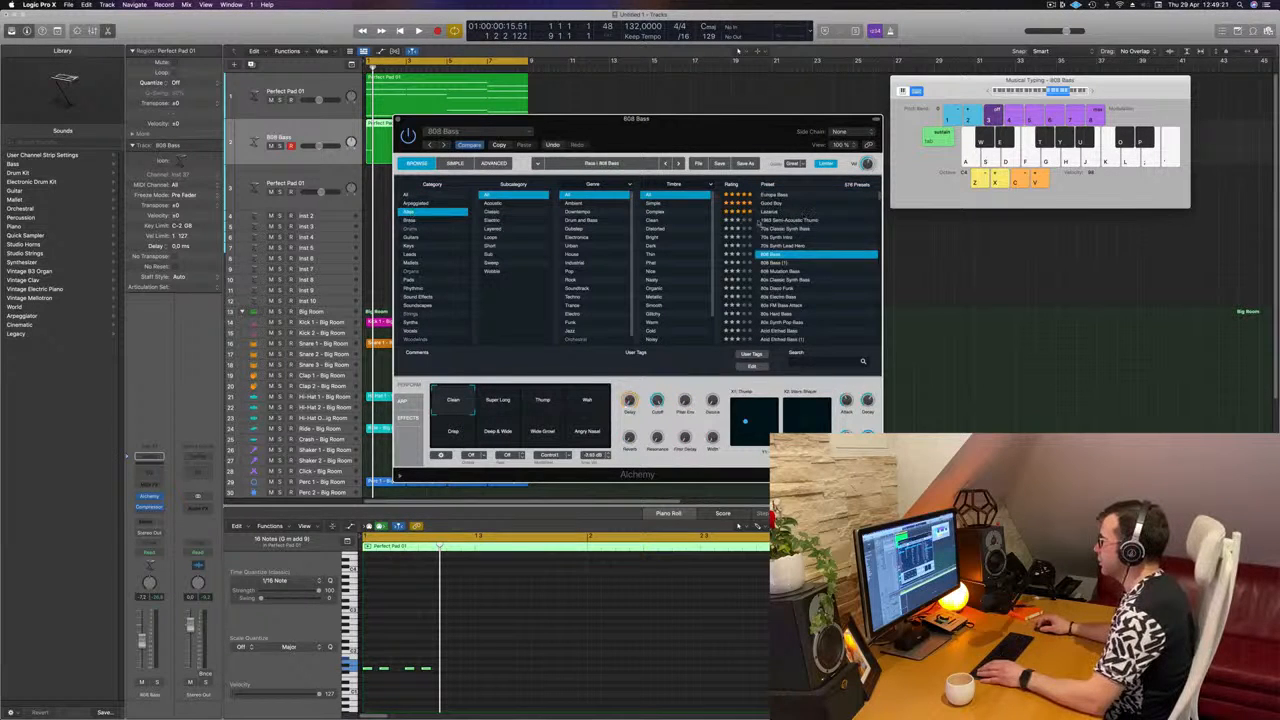
click(770, 222)
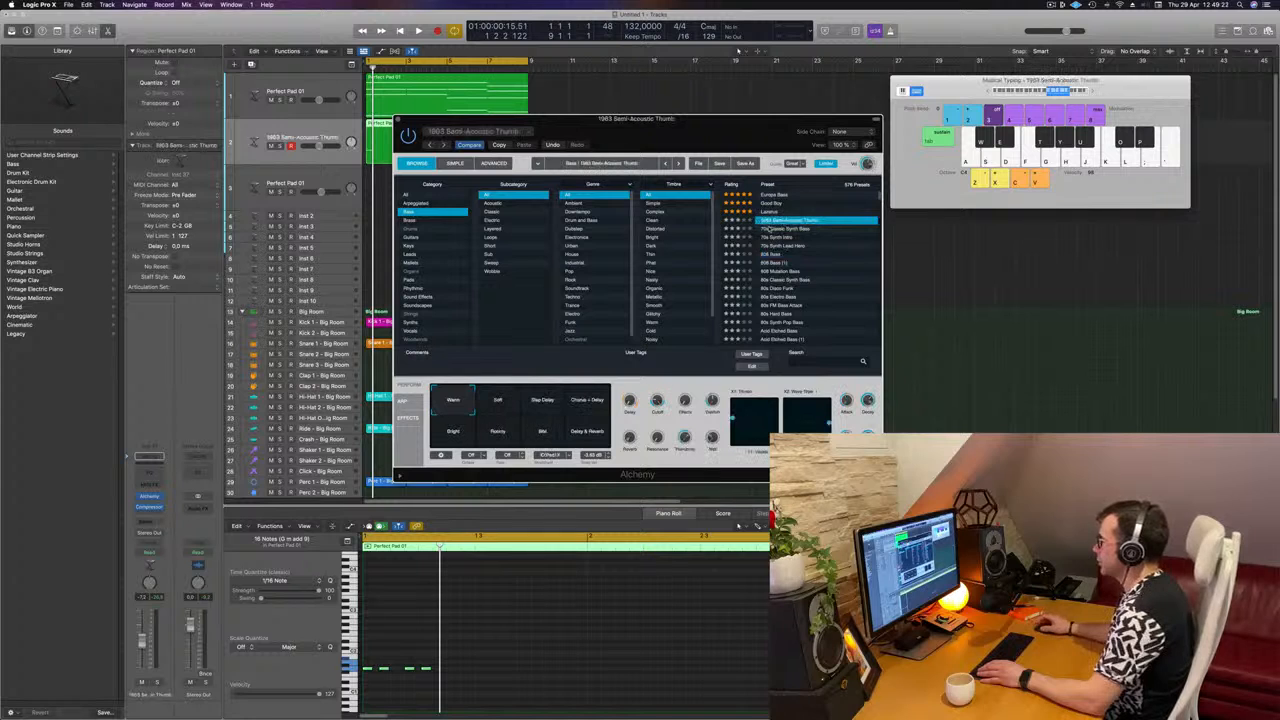
click(772, 229)
key(space)
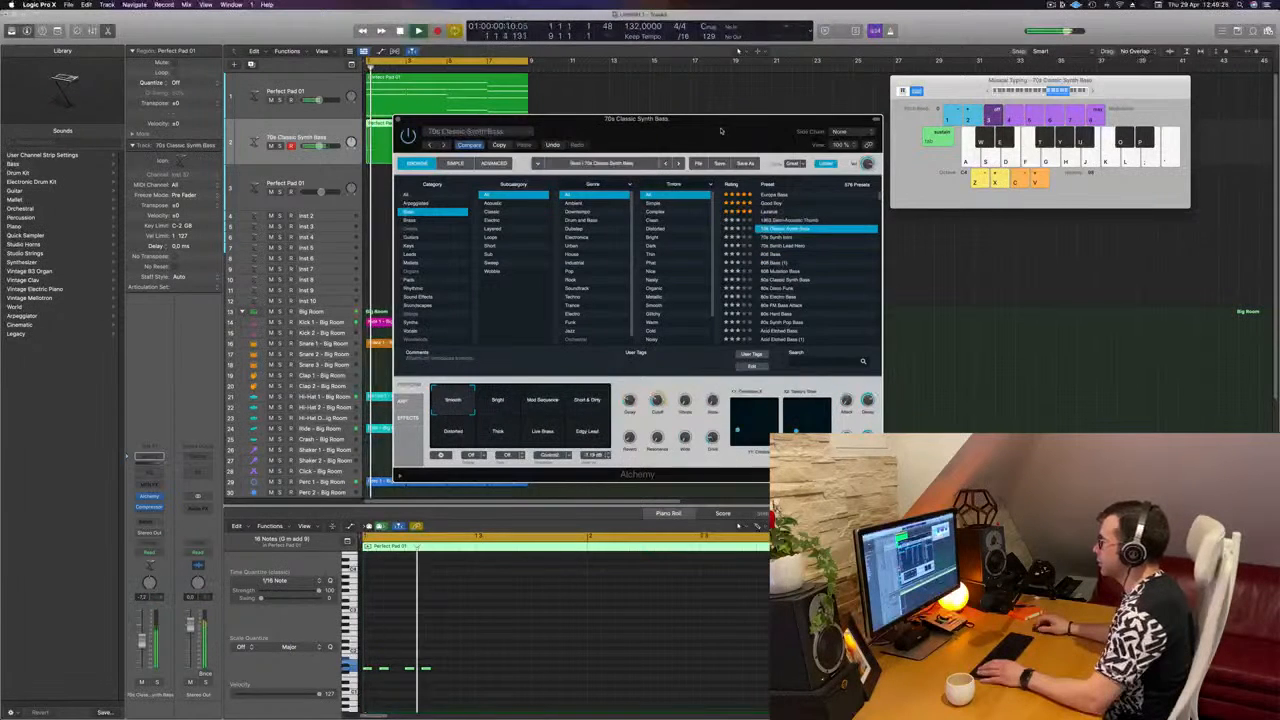
drag(692, 144, 881, 136)
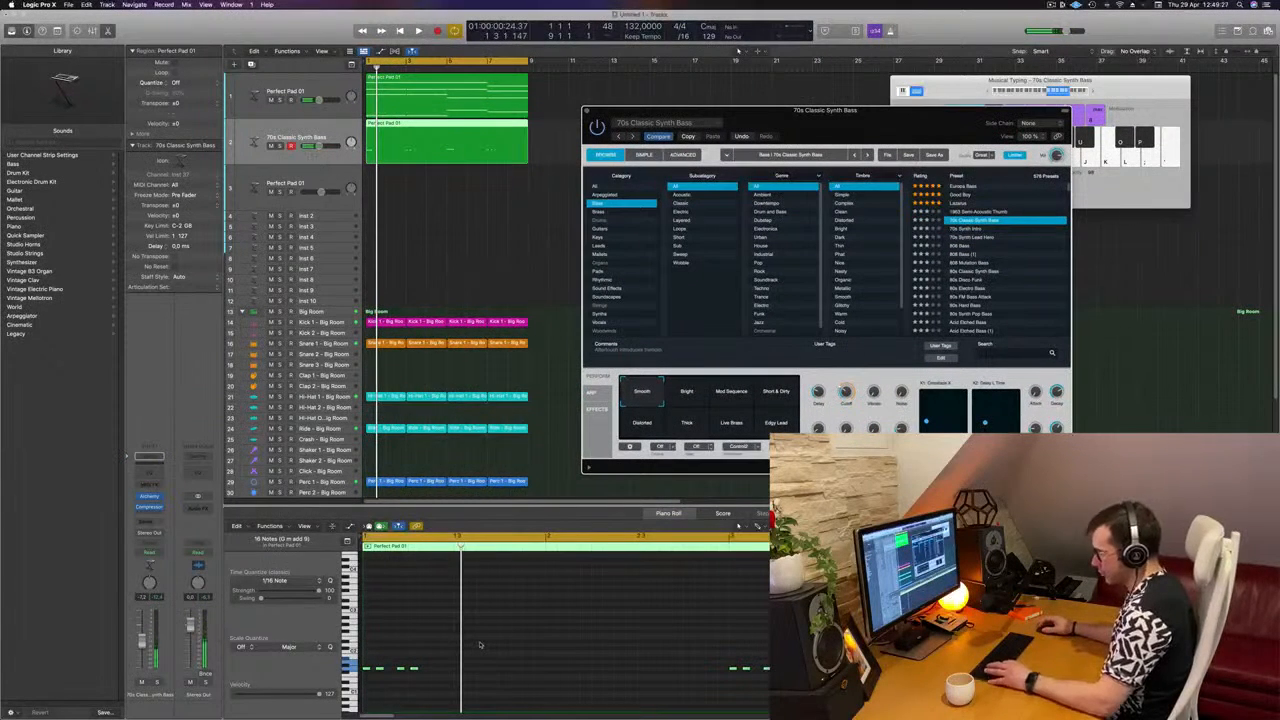
Step: Copy the four-hit bass groups further along to fill the first bar of each chord, playing the loop to check the rhythm
click(428, 672)
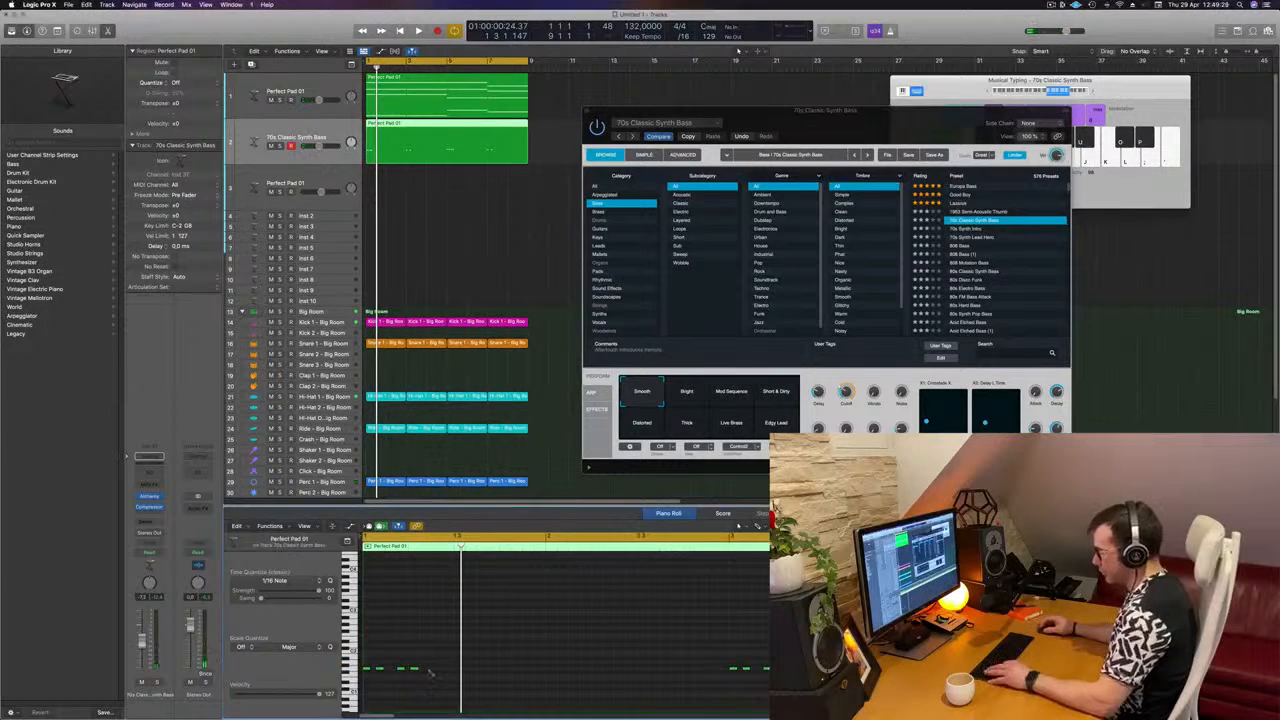
key(super+a)
drag(367, 670, 428, 671)
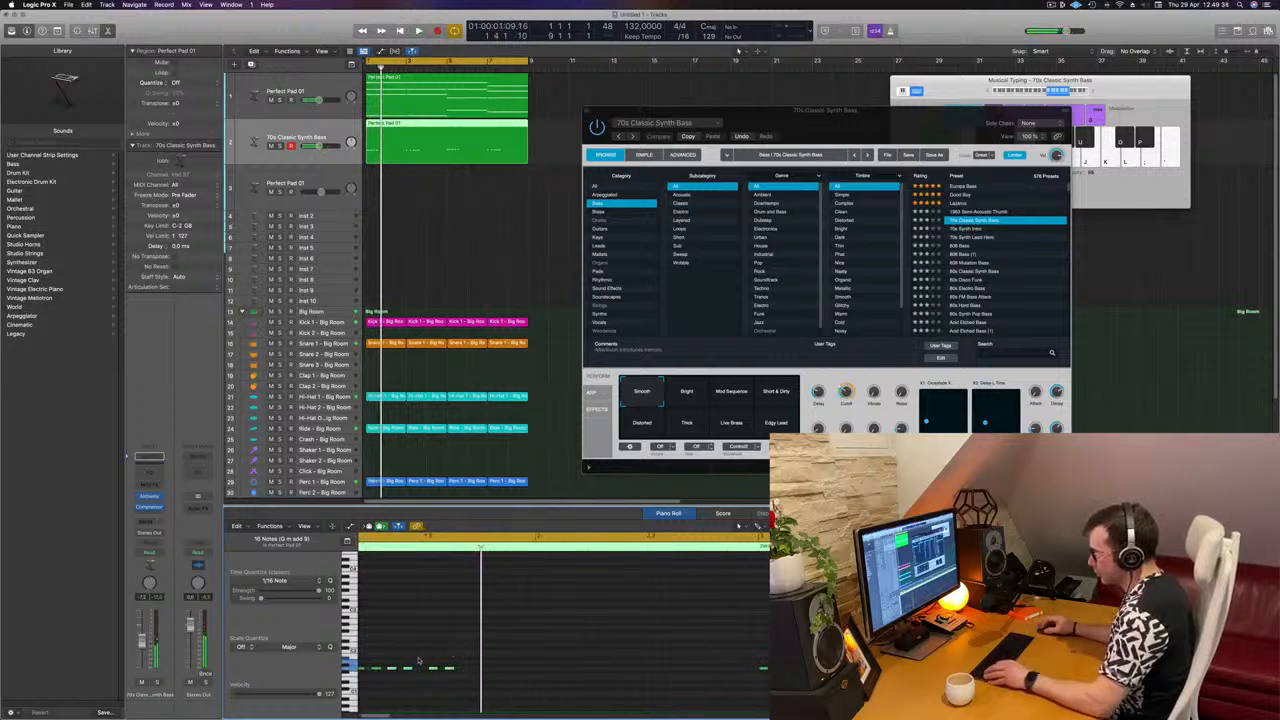
scroll(448, 653, left, 2)
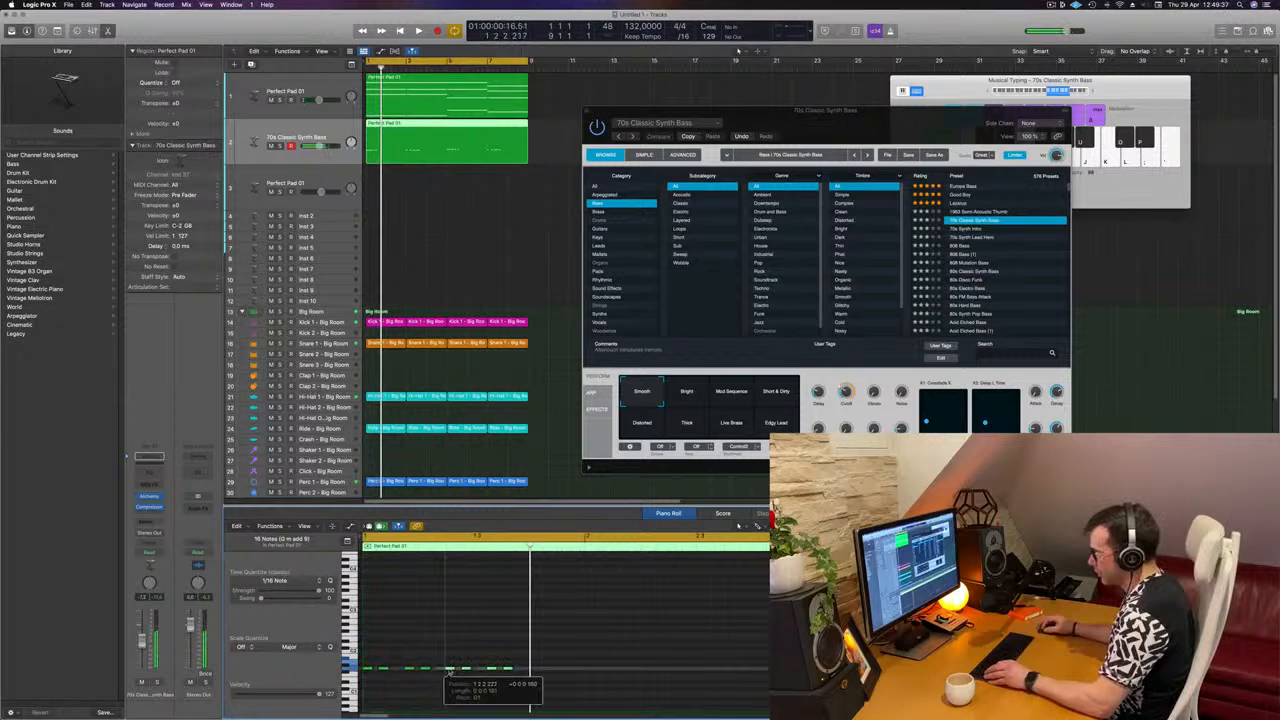
key(Return)
key(space)
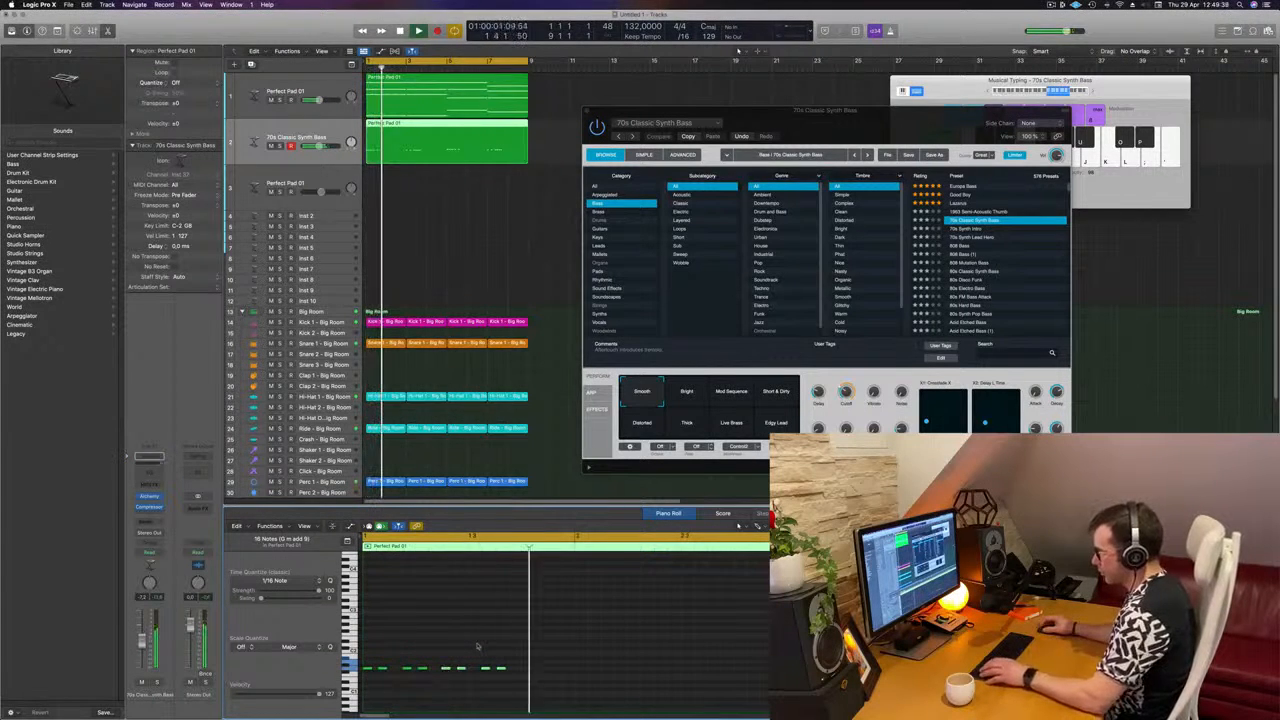
key(space)
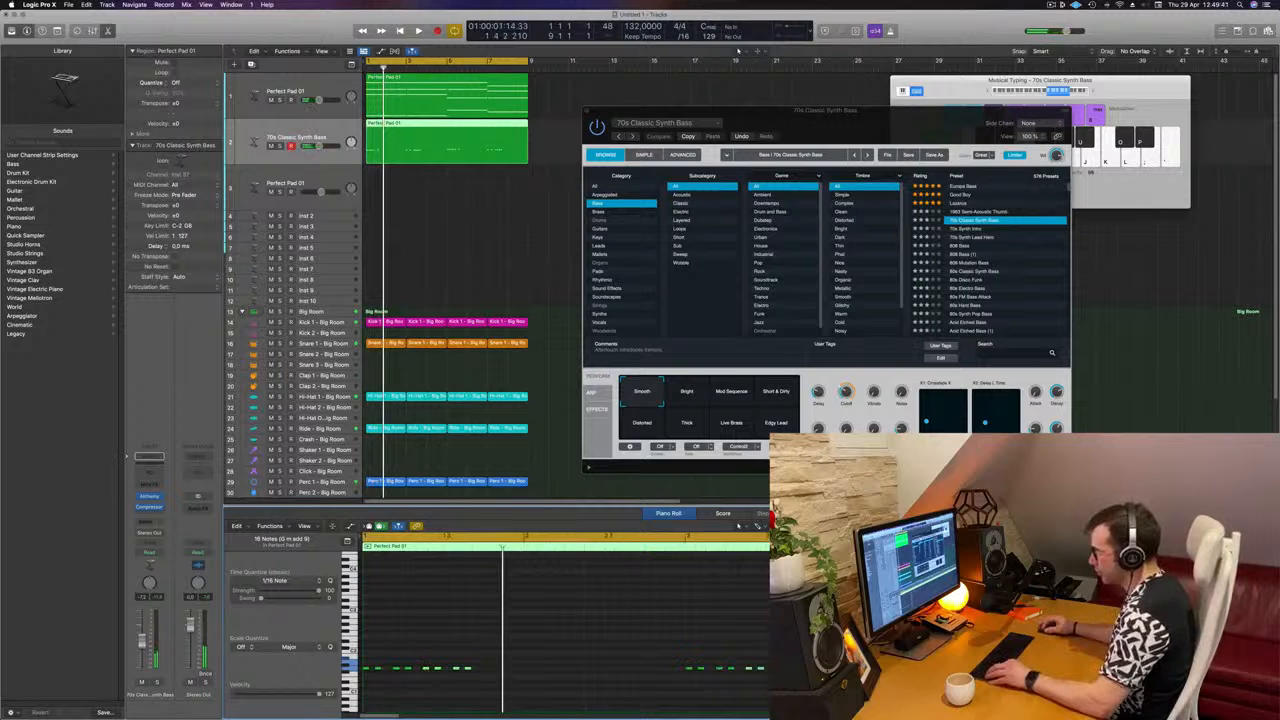
key(Return)
key(space)
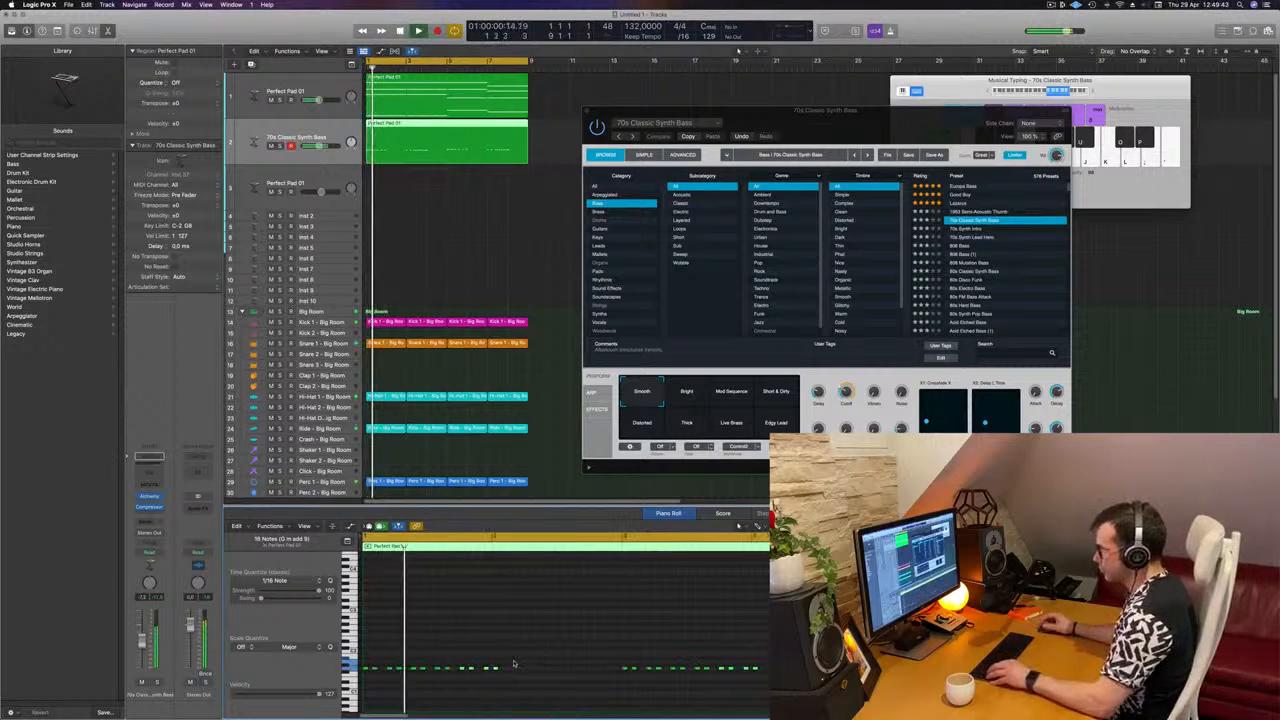
key(space)
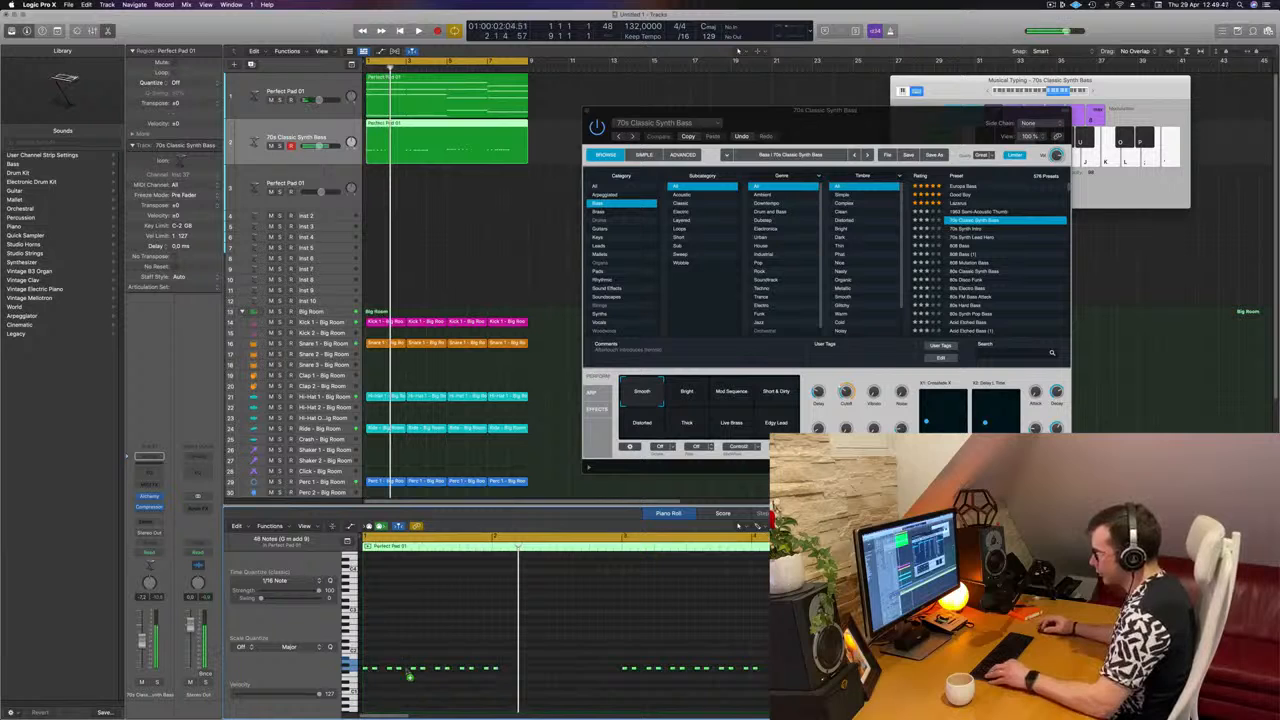
Step: Copy all 48 bass notes one bar further so the evenly spaced pattern continues through each chord's second bar
drag(409, 676, 512, 677)
key(super+Right)
key(super+Right)
key(super+Right)
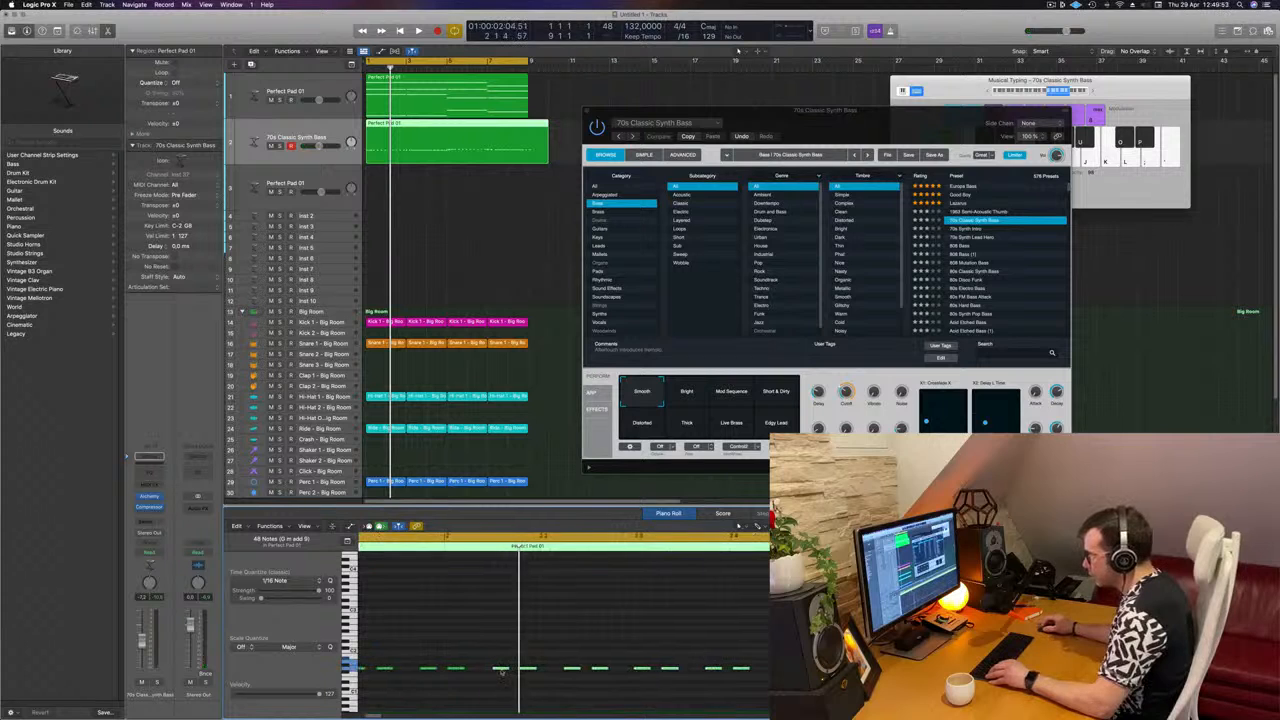
scroll(502, 671, left, 1)
scroll(502, 671, left, 1)
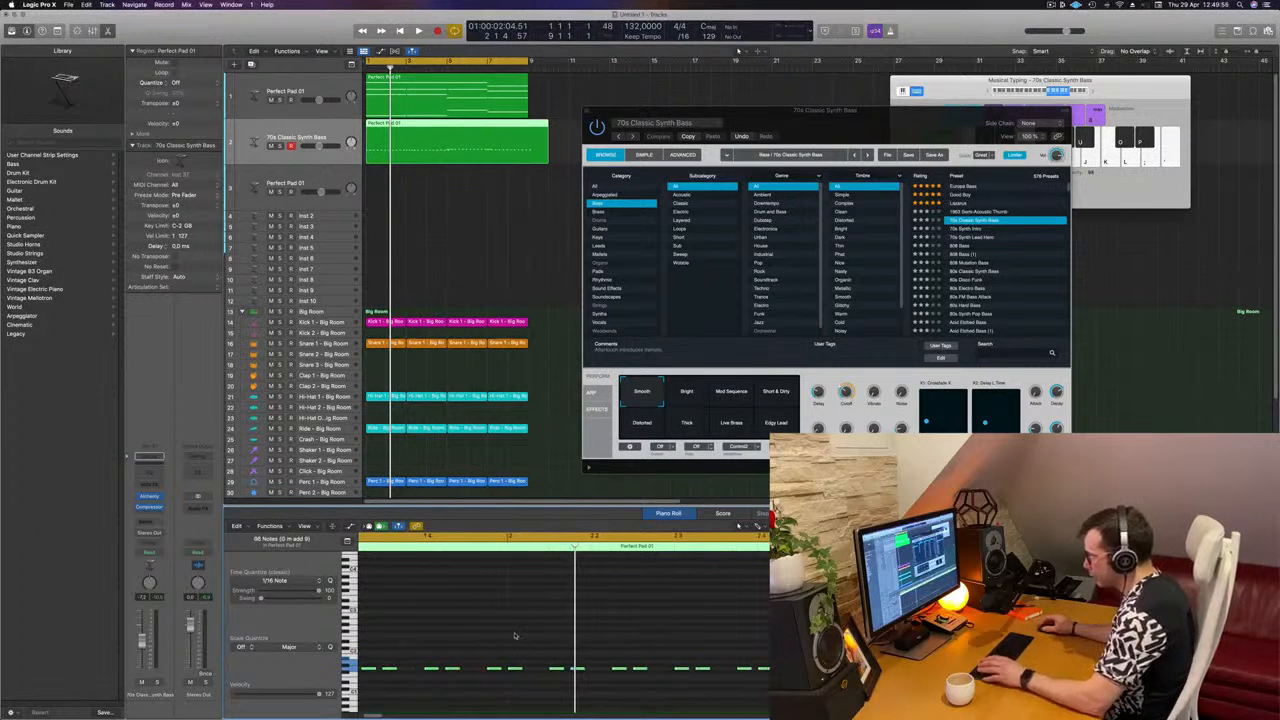
Step: Play the extended bassline and undo the last copy of the 48 bass notes
key(space)
scroll(521, 637, left, 3)
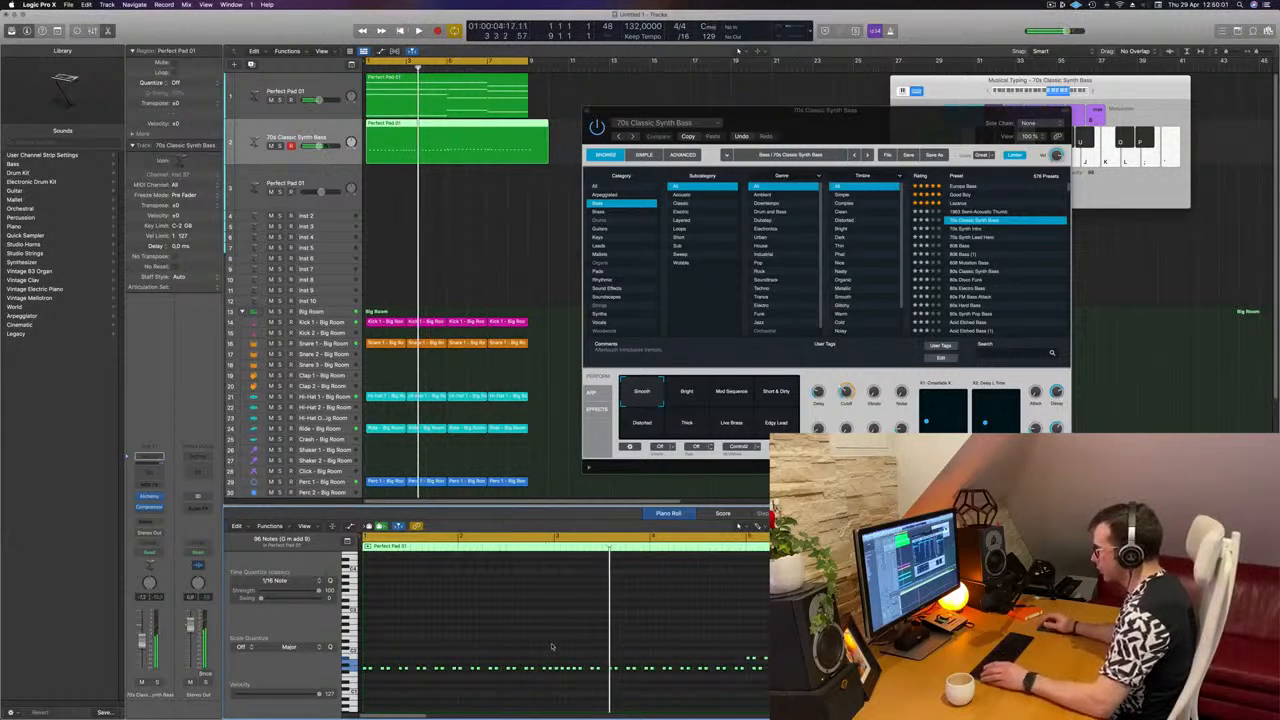
key(super+z)
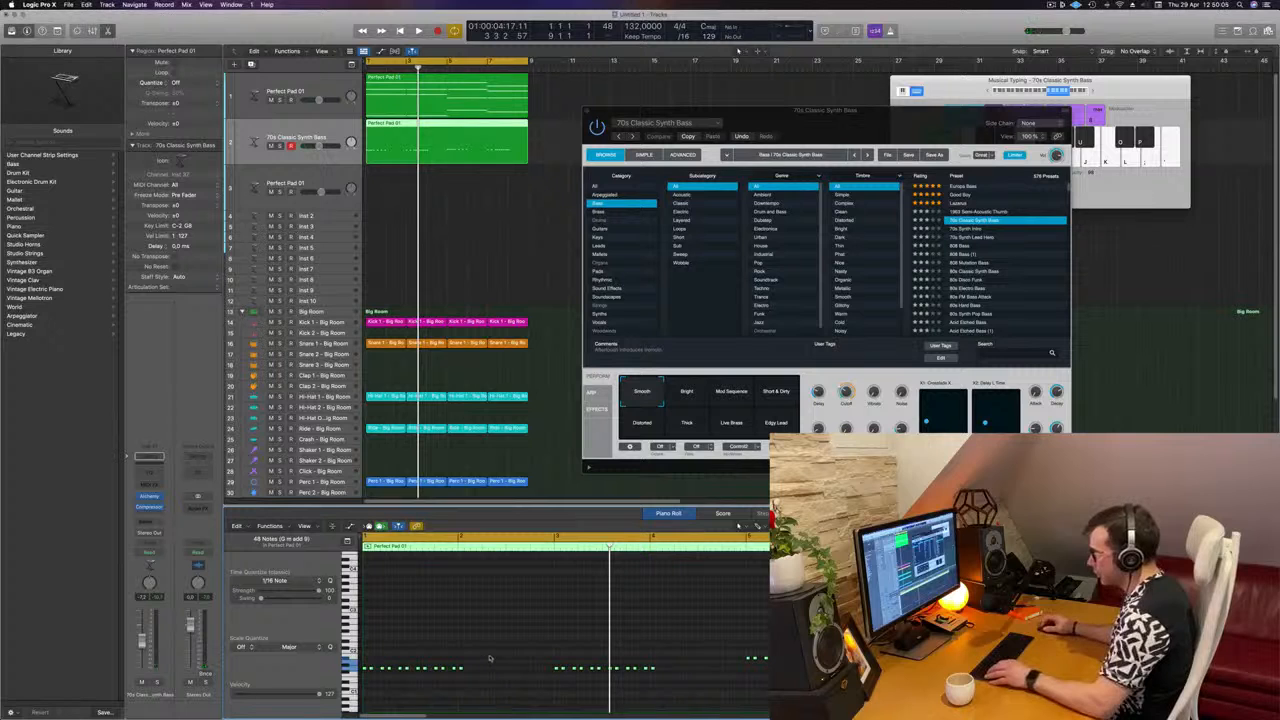
Step: Copy the first group of eleven bass notes into the empty second bar so the pattern runs continuously, and play it
drag(490, 658, 362, 682)
key(super+Right)
scroll(377, 674, right, 1)
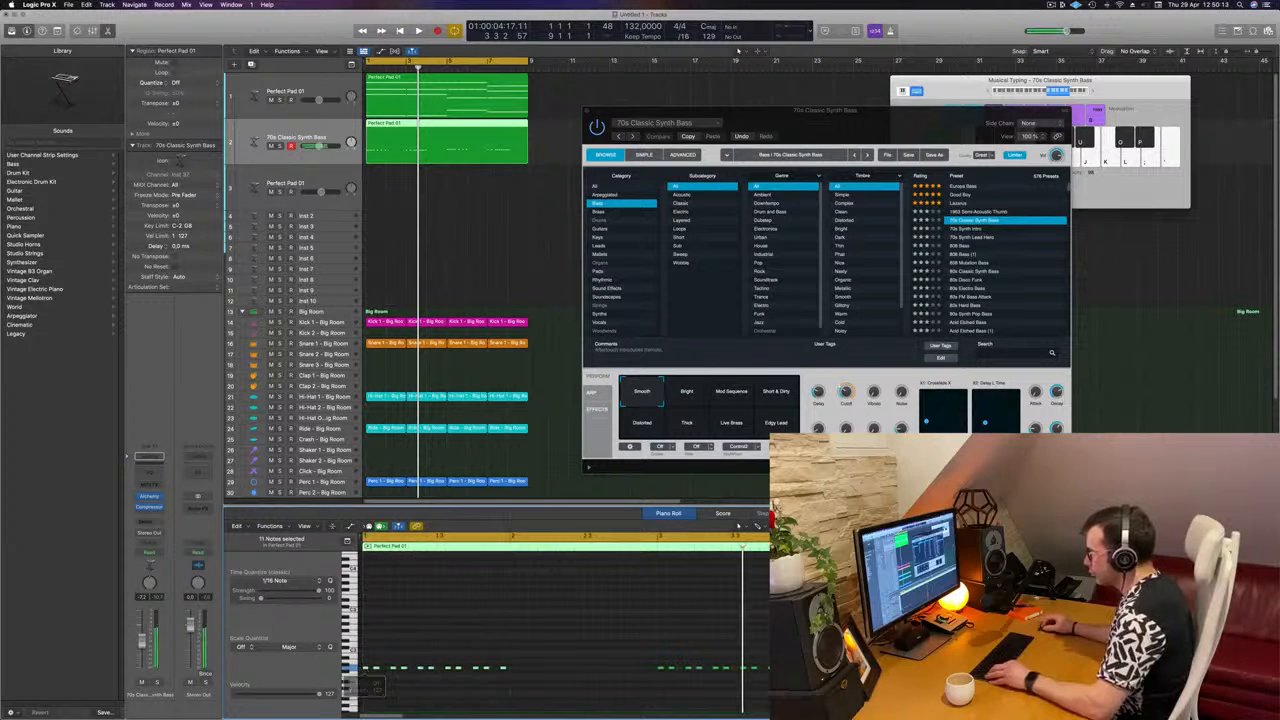
drag(366, 670, 508, 680)
key(space)
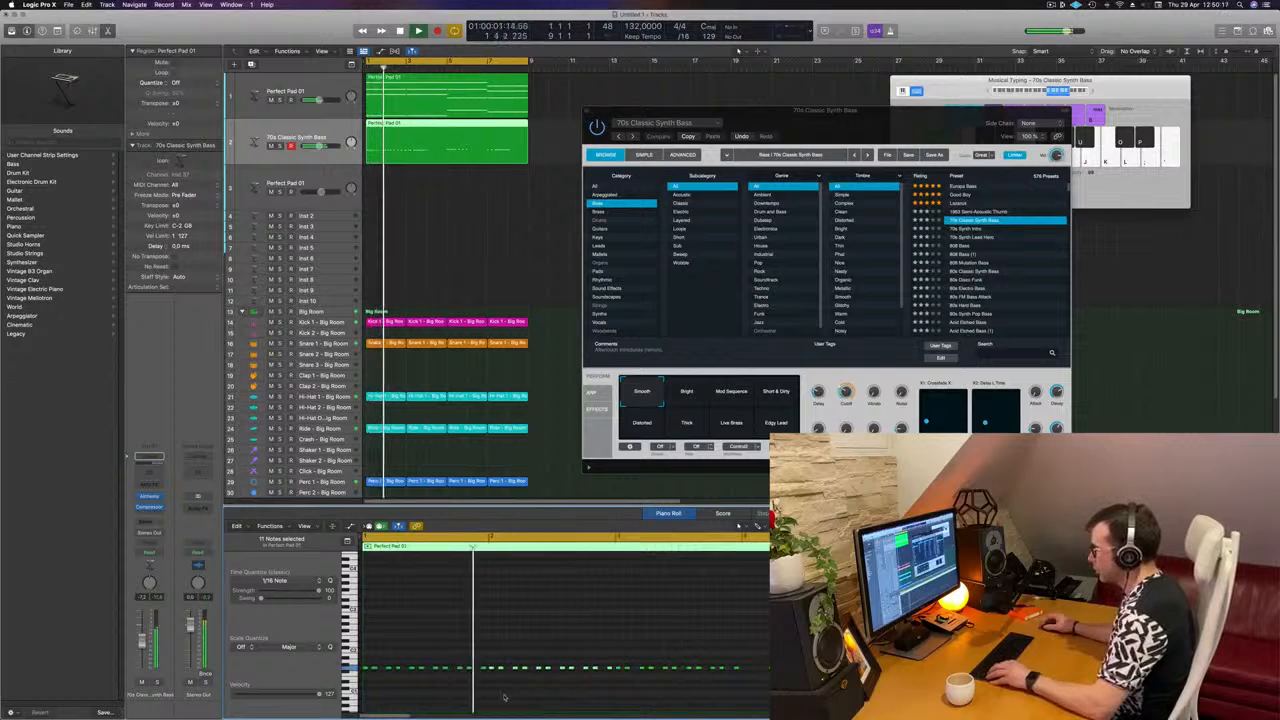
Step: Copy the eleven-note bass group starting at bar 3 one bar further to fill the gap before the chord change
key(space)
click(465, 693)
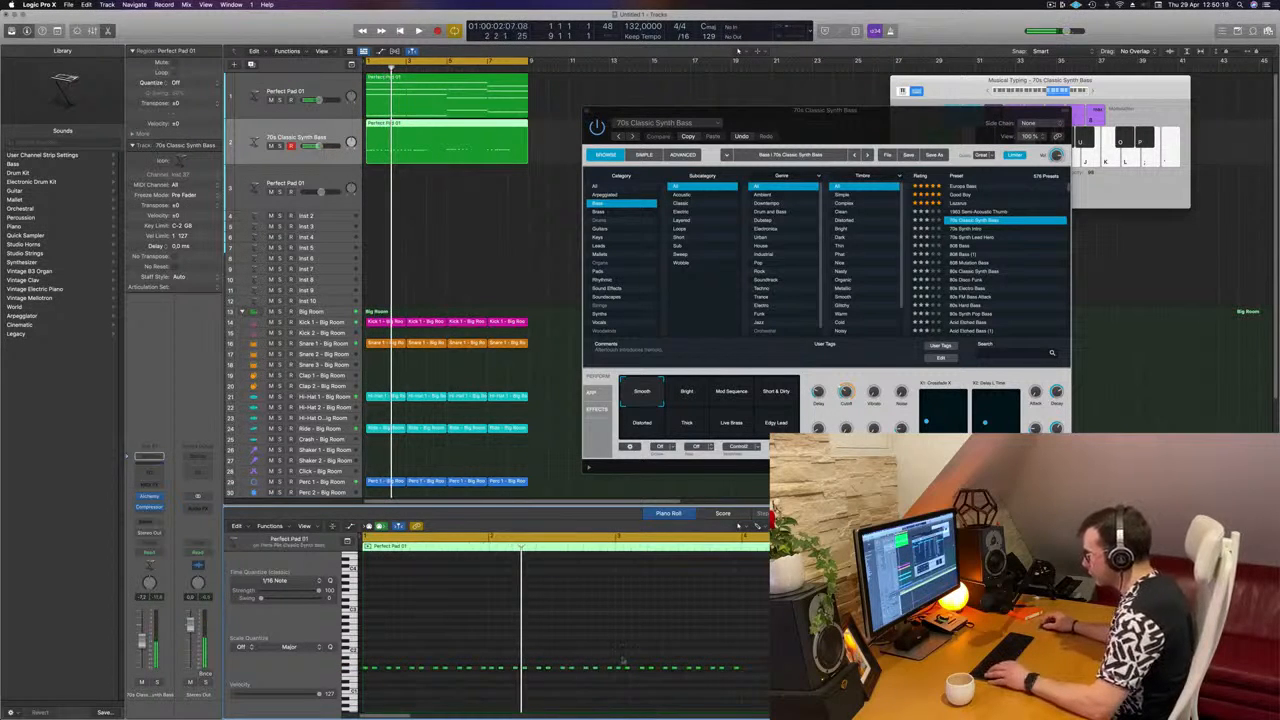
drag(618, 662, 766, 676)
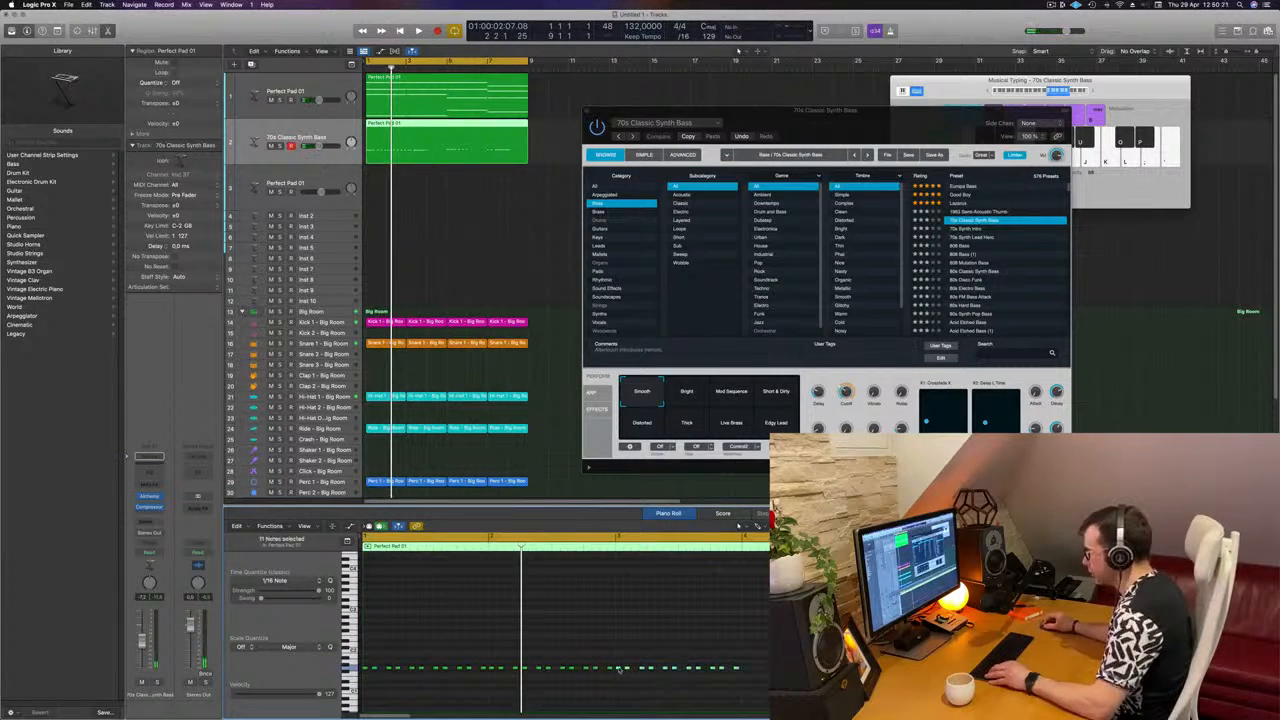
drag(670, 676, 756, 676)
click(790, 668)
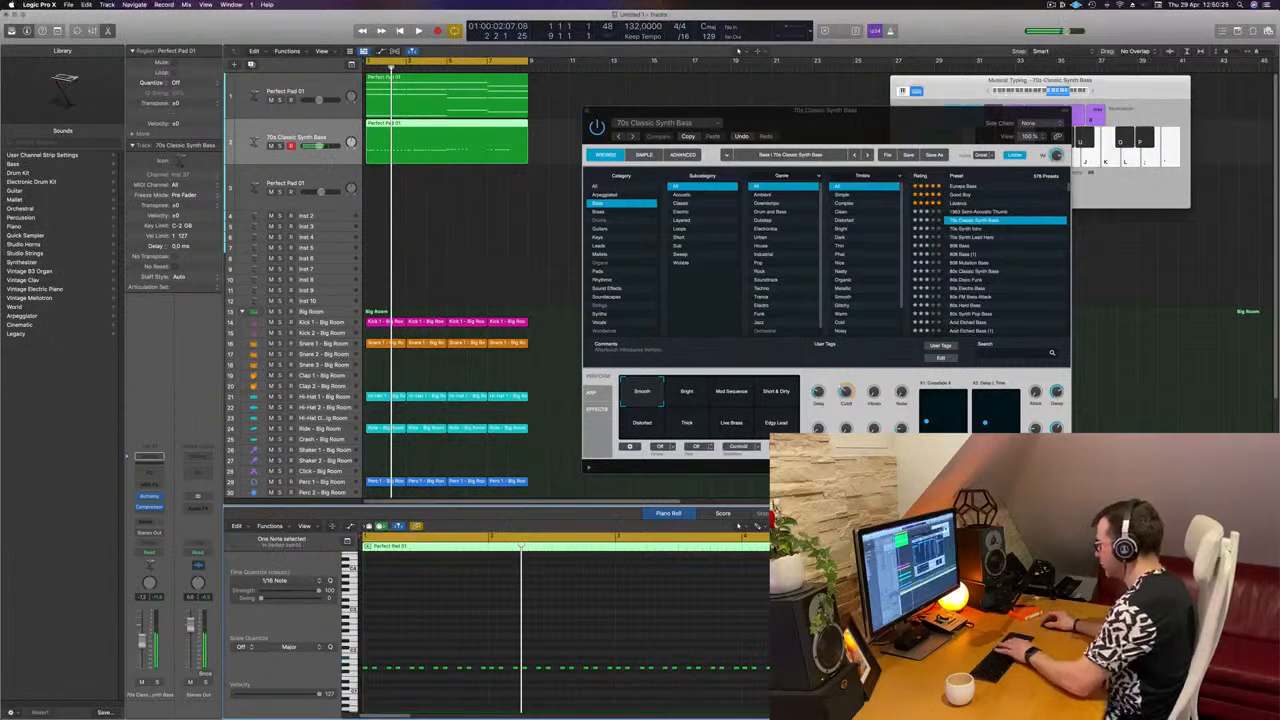
Step: Play the bassline from the start to check the continuous rhythm across the chord changes
key(super+Left)
key(h)
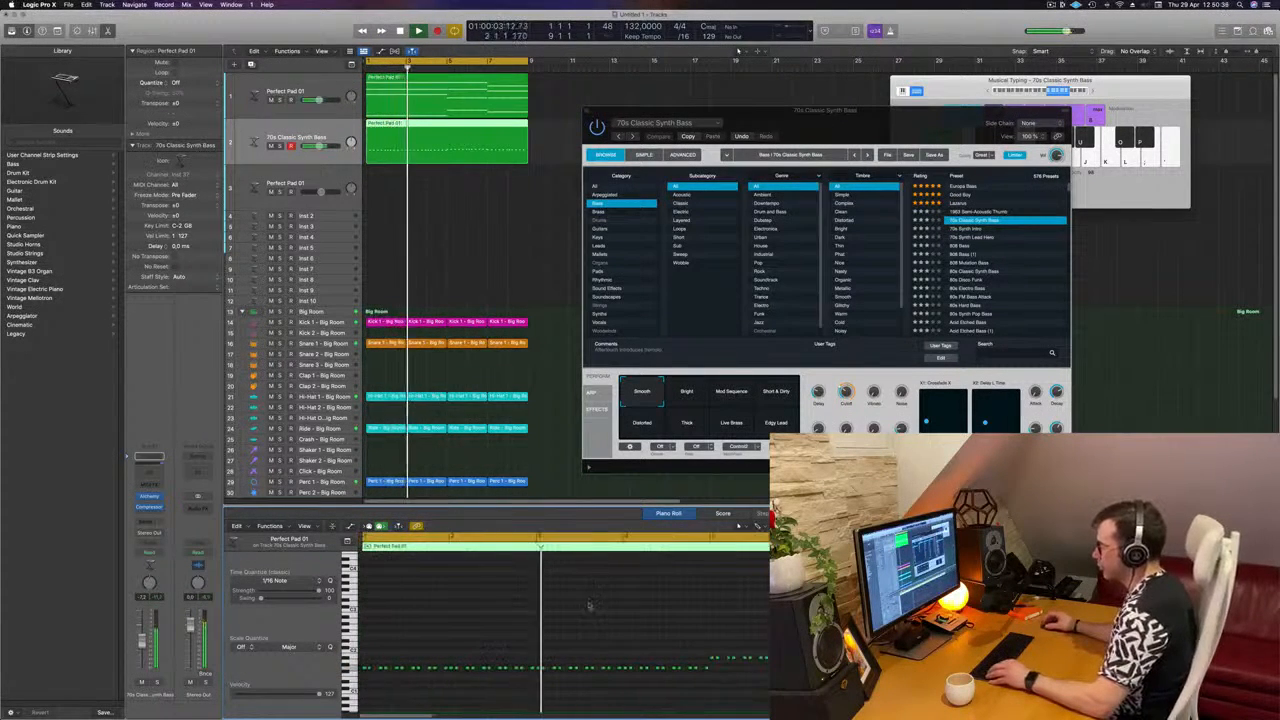
click(827, 111)
key(space)
key(space)
click(478, 606)
key(space)
Step: Try all bass notes one octave higher during playback and move them back down an octave
key(super+a)
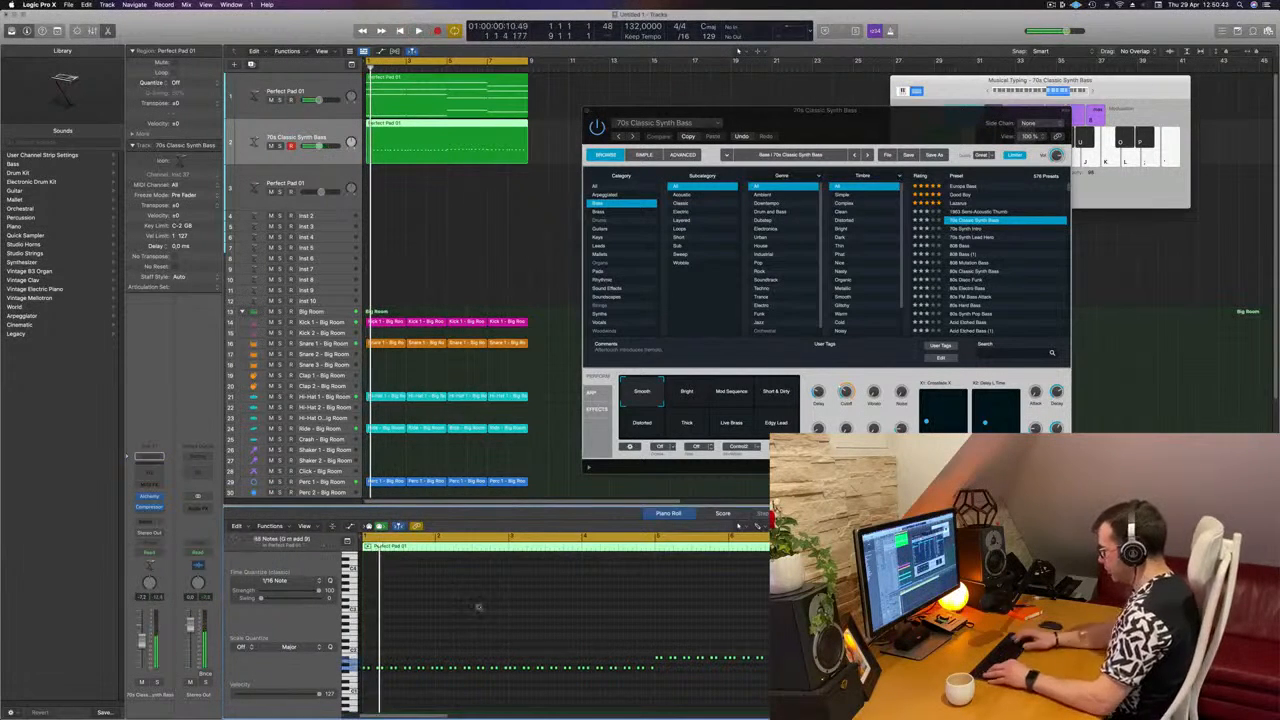
key(space)
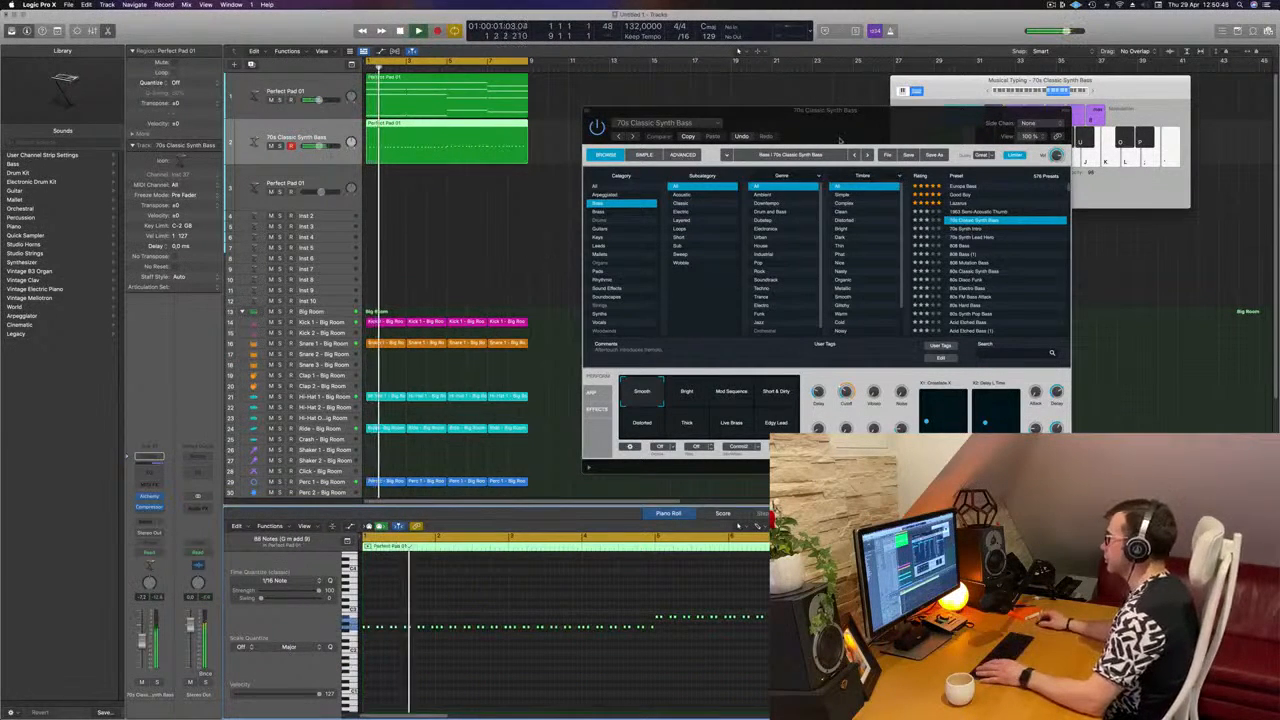
drag(865, 124, 812, 127)
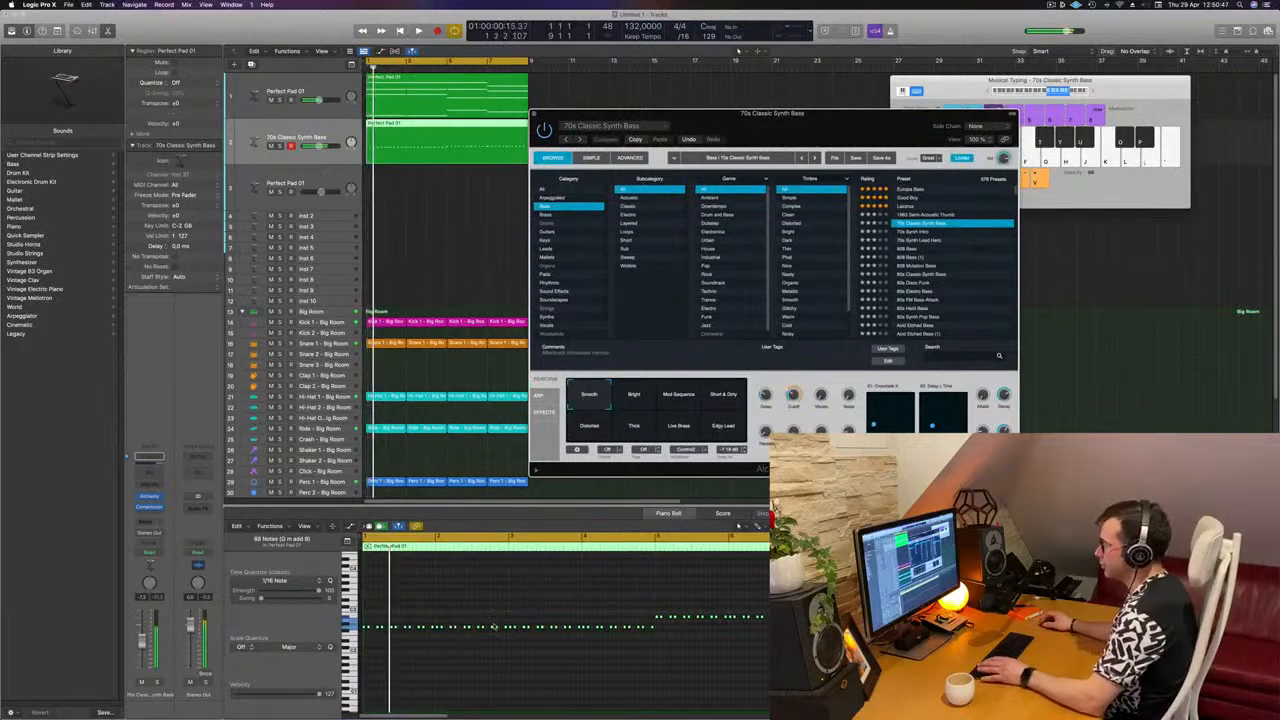
click(517, 603)
key(super+a)
key(alt+shift+Down)
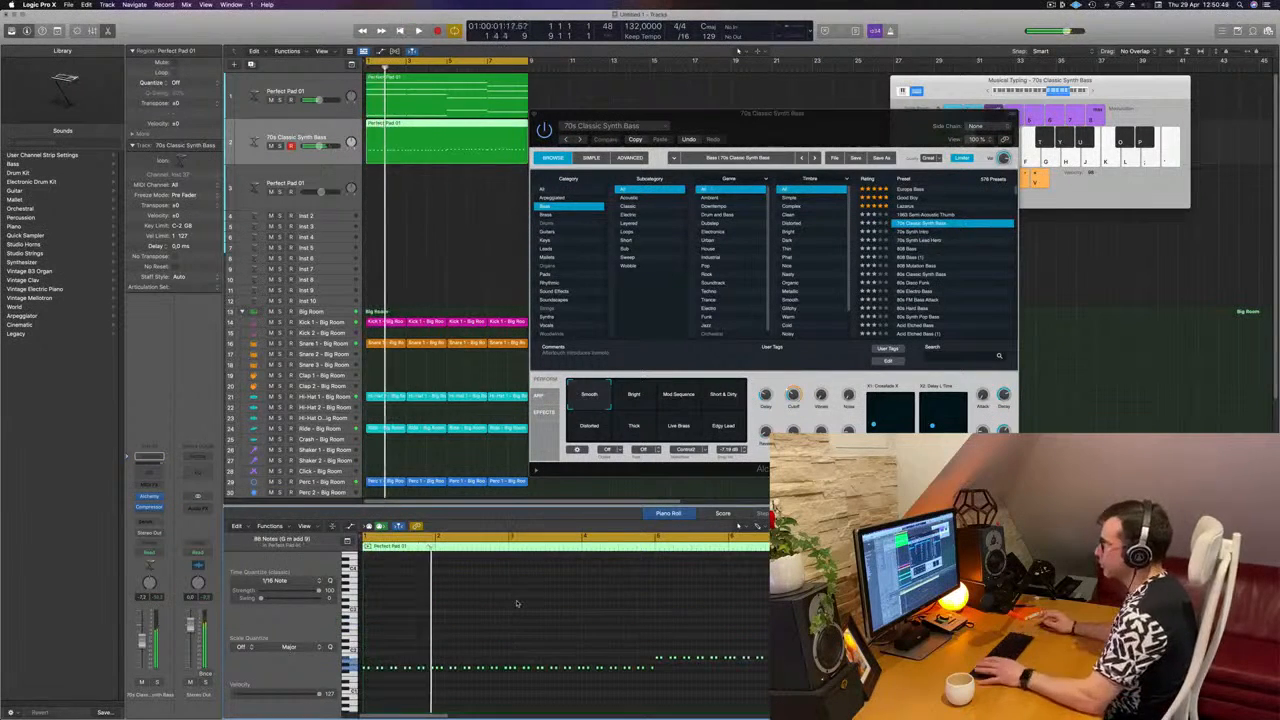
Step: Audition the Bright, Mod Sequence and Distorted variations of the synth bass and choose Short & Dirty
drag(631, 113, 583, 105)
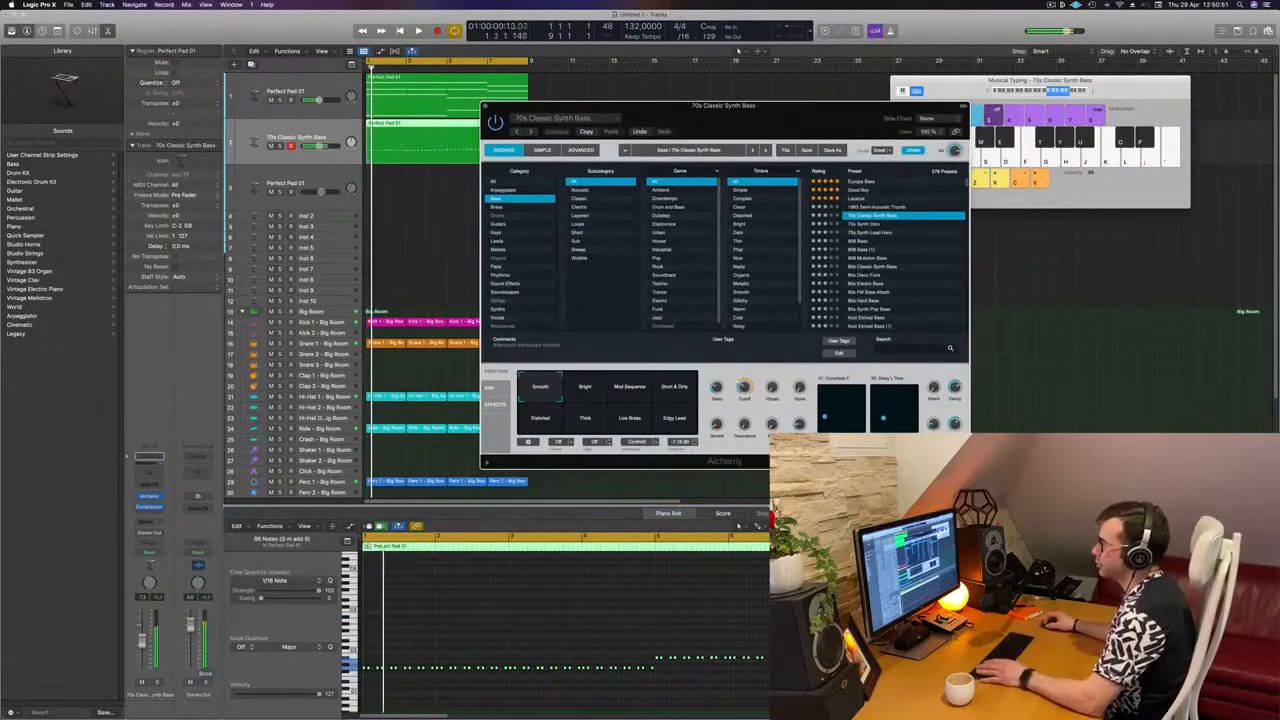
click(588, 390)
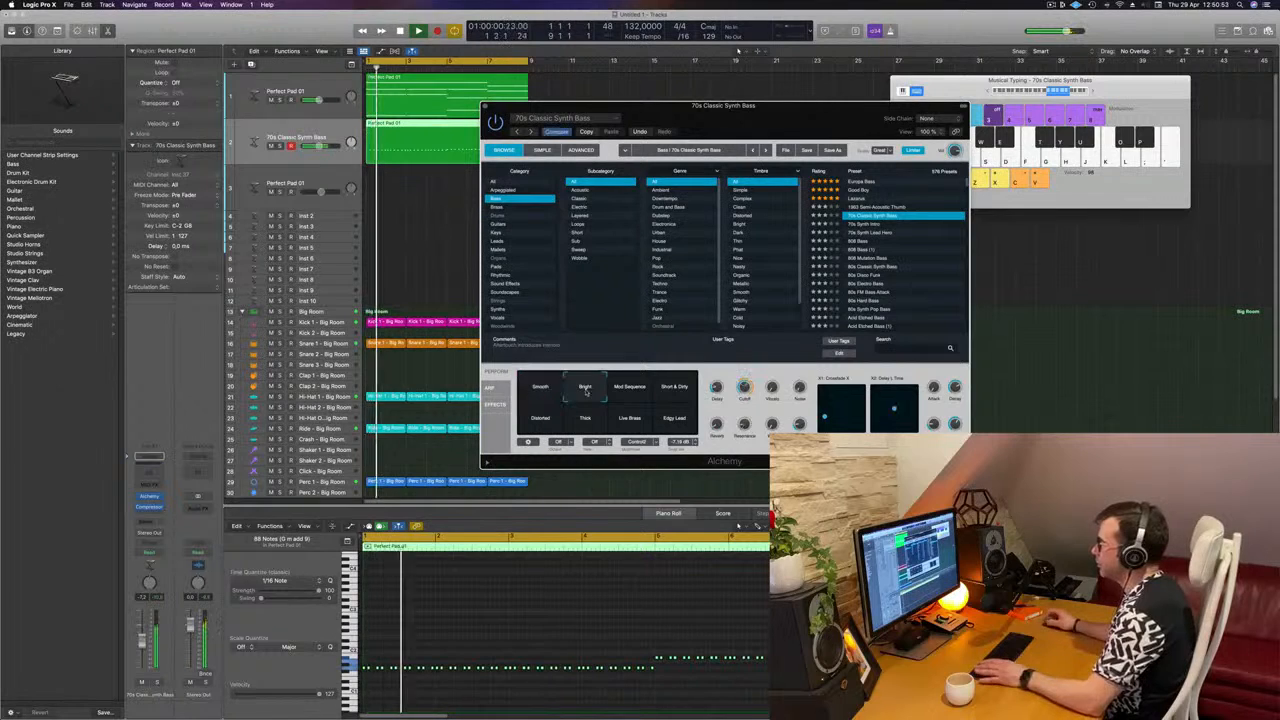
click(631, 394)
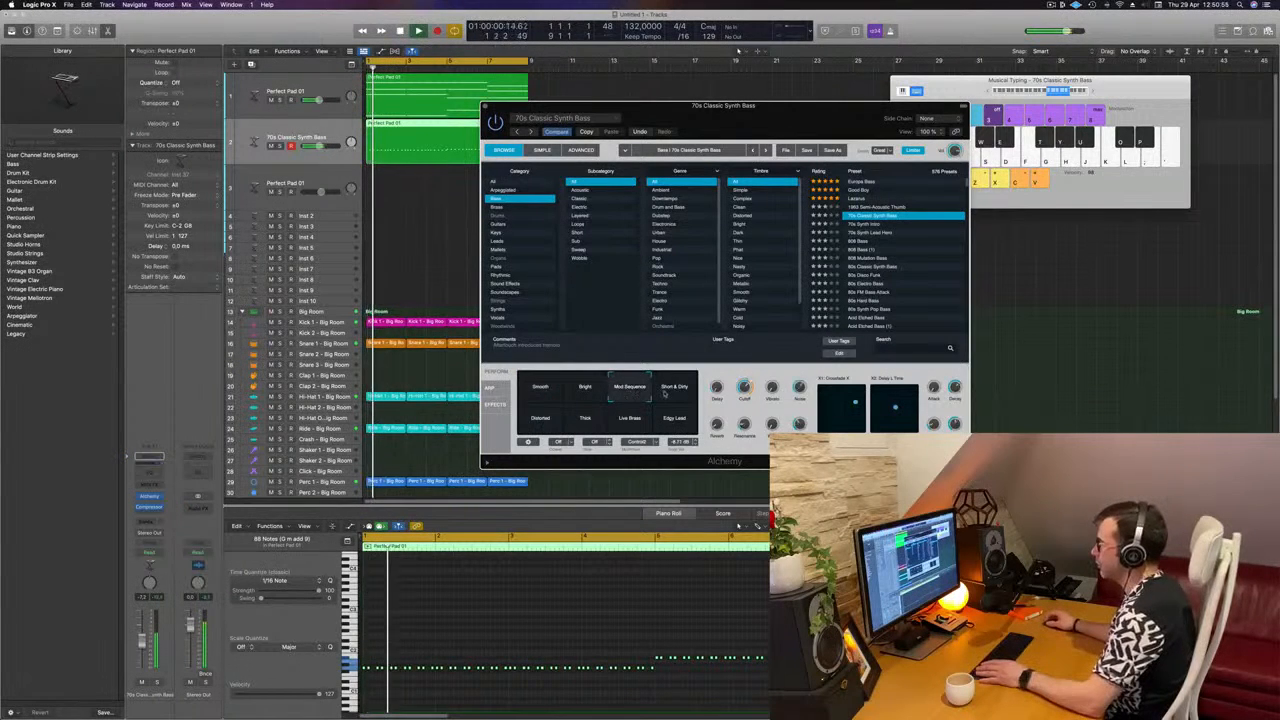
click(541, 420)
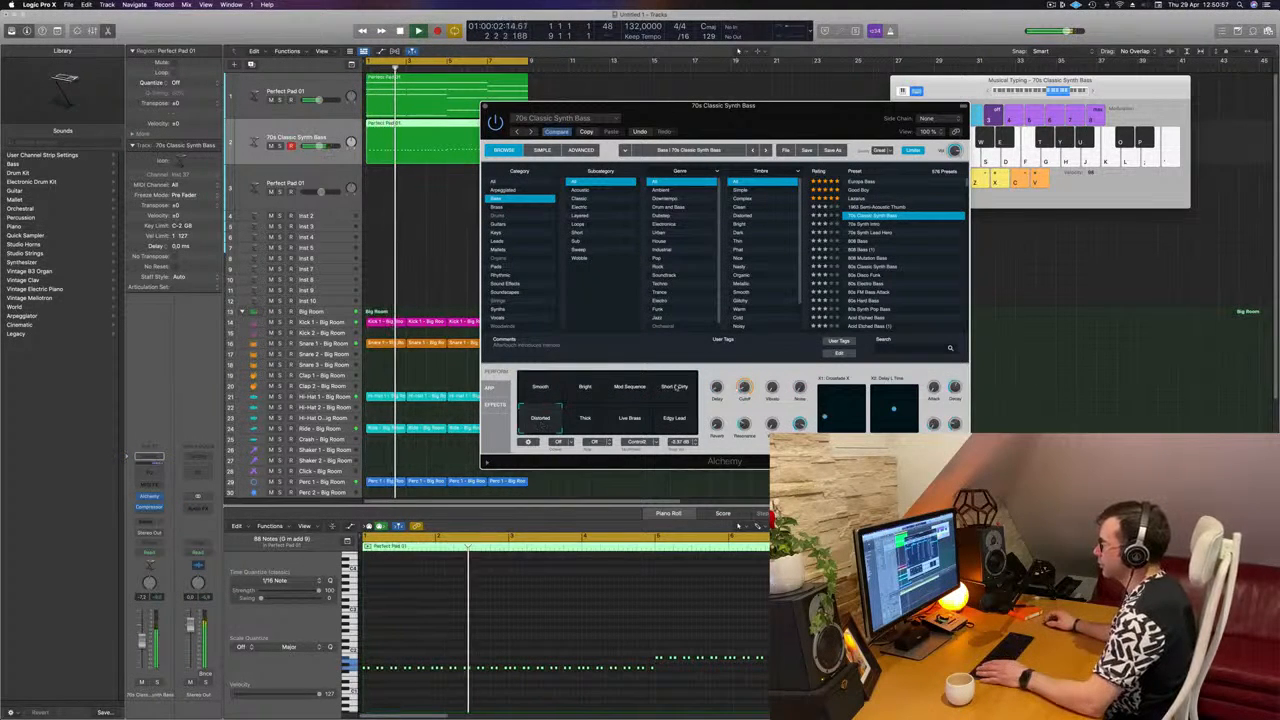
drag(673, 386, 701, 390)
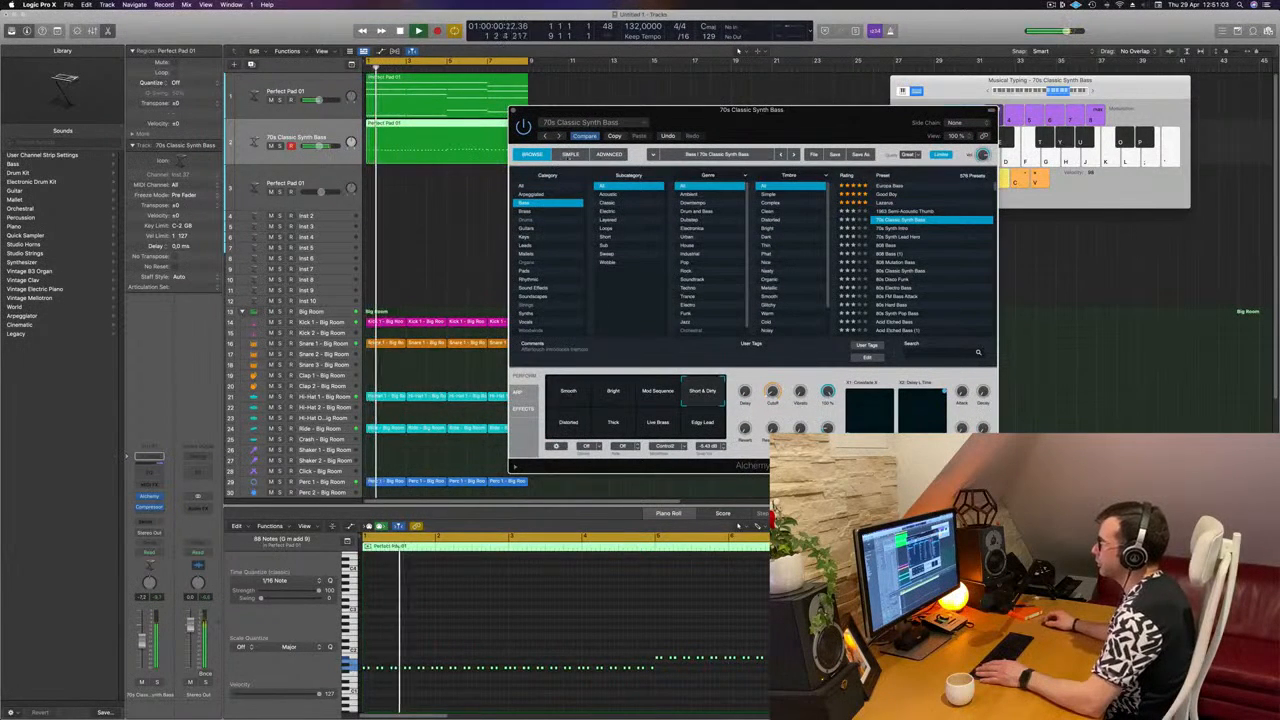
Step: Lengthen the hold and decay of the bass sound's AHDSR envelope in Alchemy's advanced view
click(609, 154)
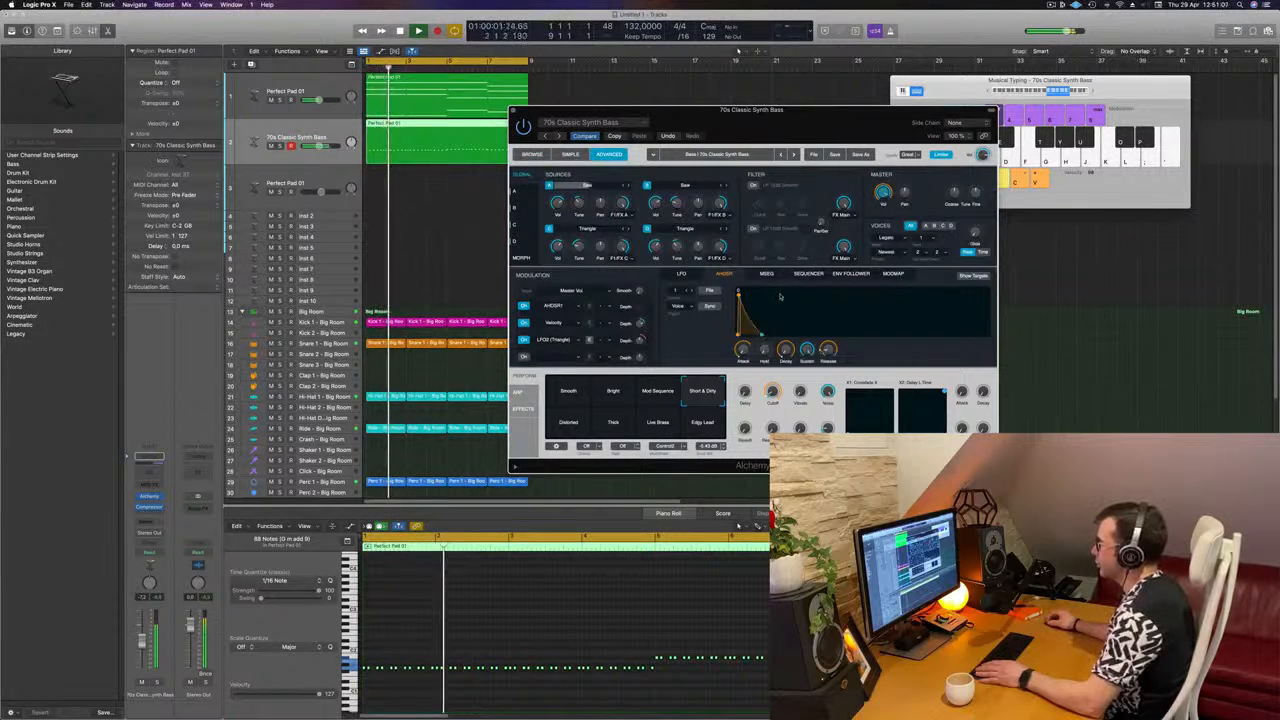
click(681, 273)
click(717, 274)
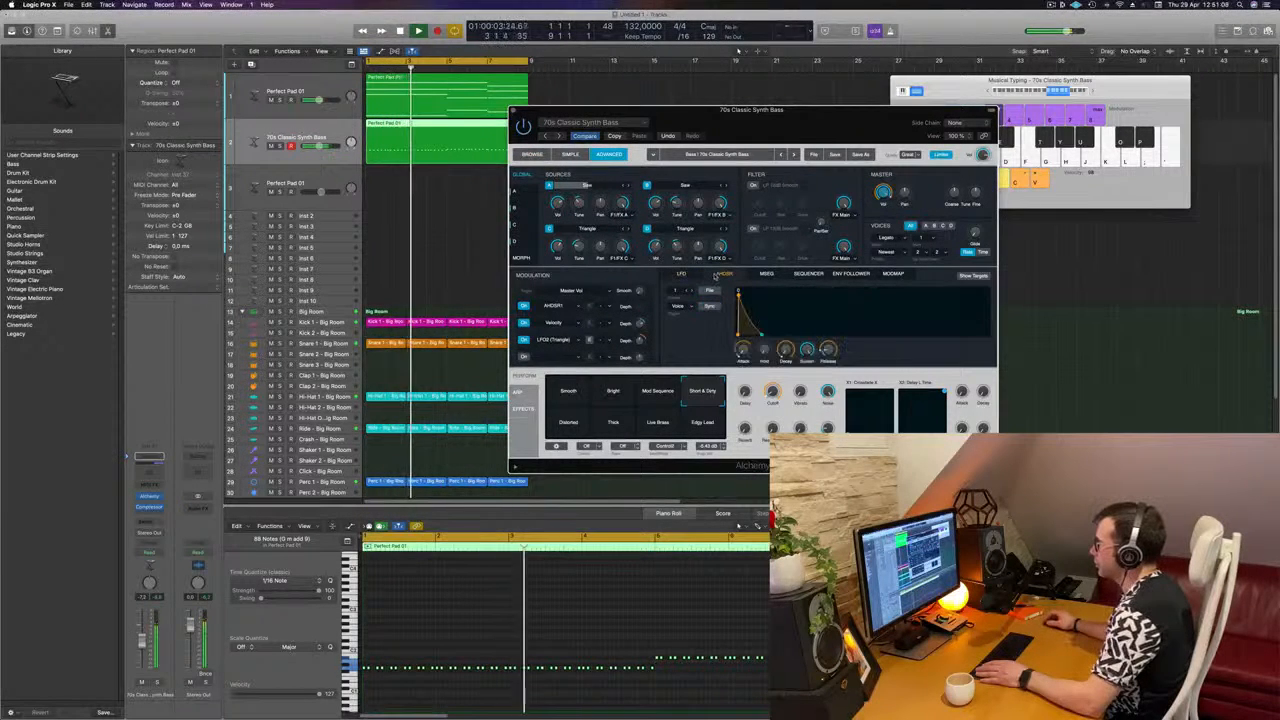
drag(764, 349, 829, 332)
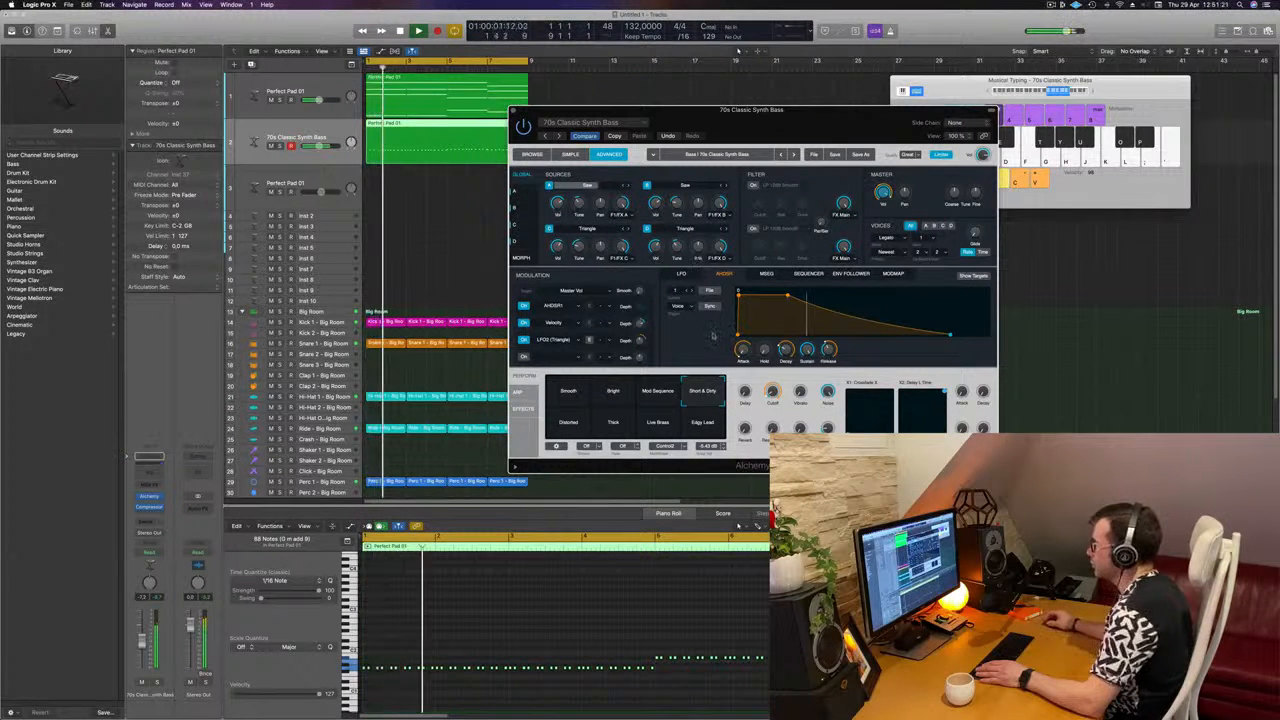
Step: Examine the bass sound's MSEG, Sequencer, Env Follower, ModMap and LFO modulation settings while the loop plays
click(766, 274)
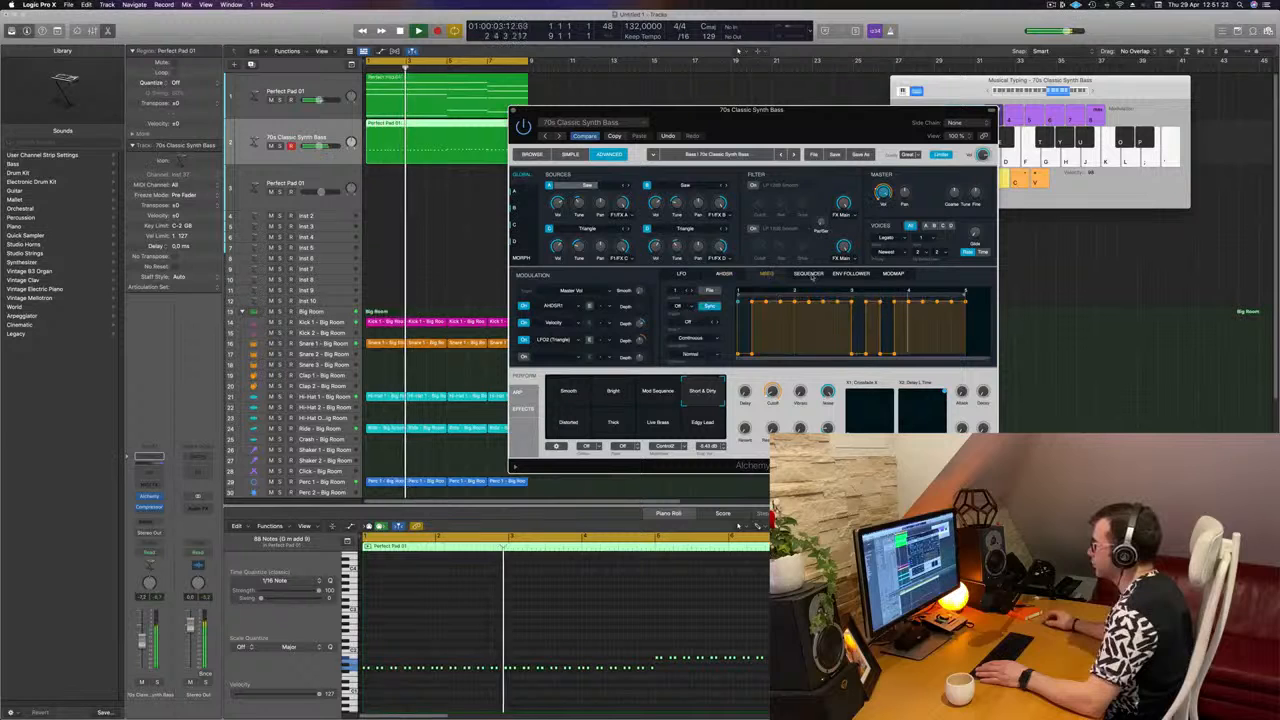
click(808, 274)
click(851, 274)
click(893, 274)
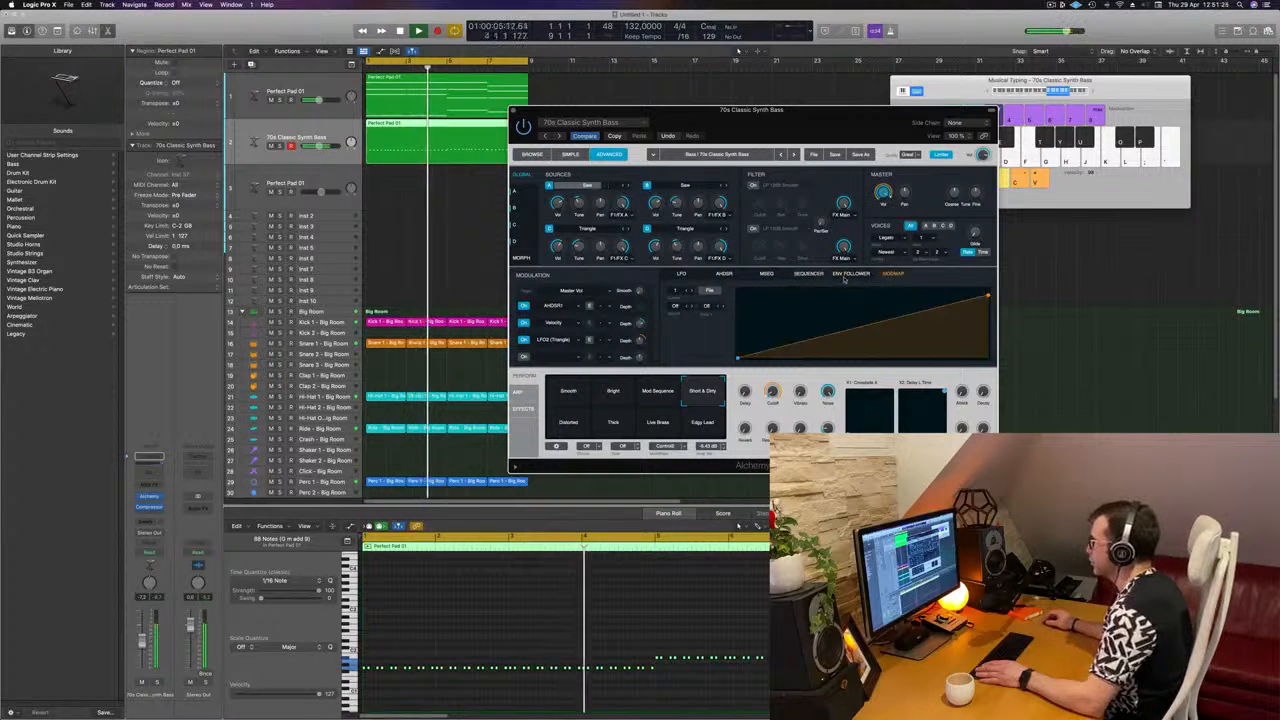
click(849, 275)
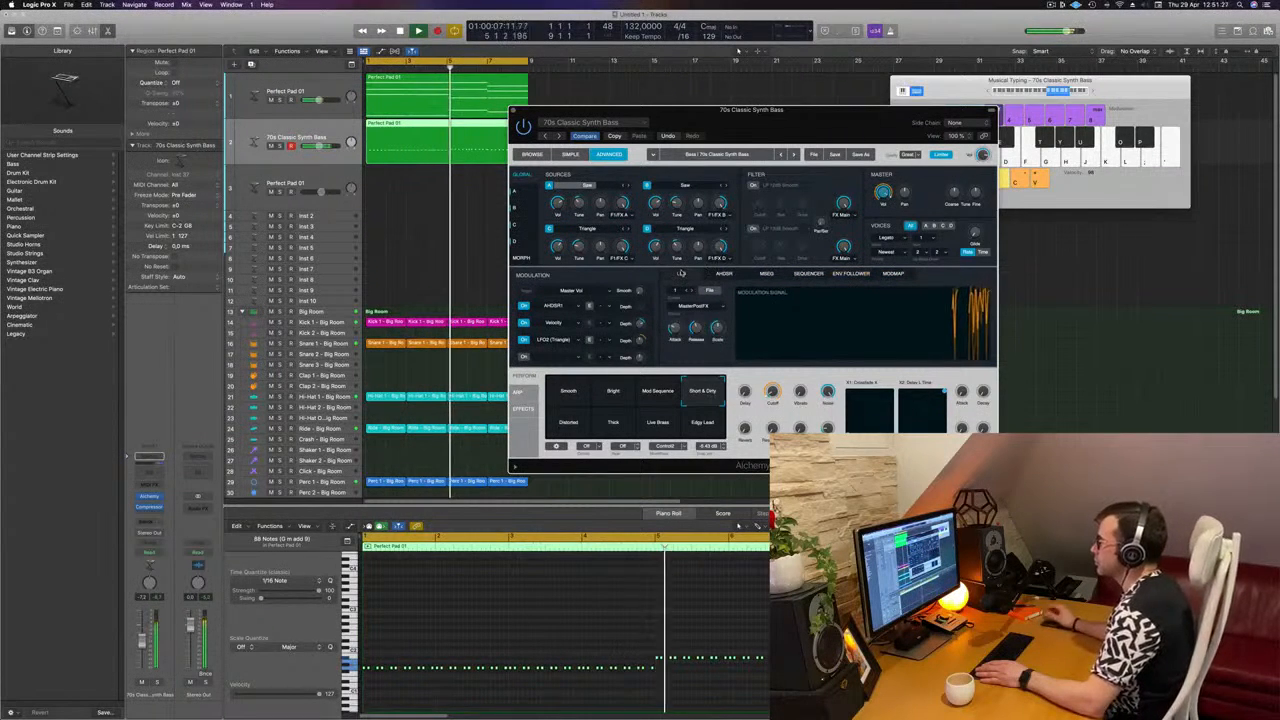
click(681, 272)
drag(502, 120, 470, 124)
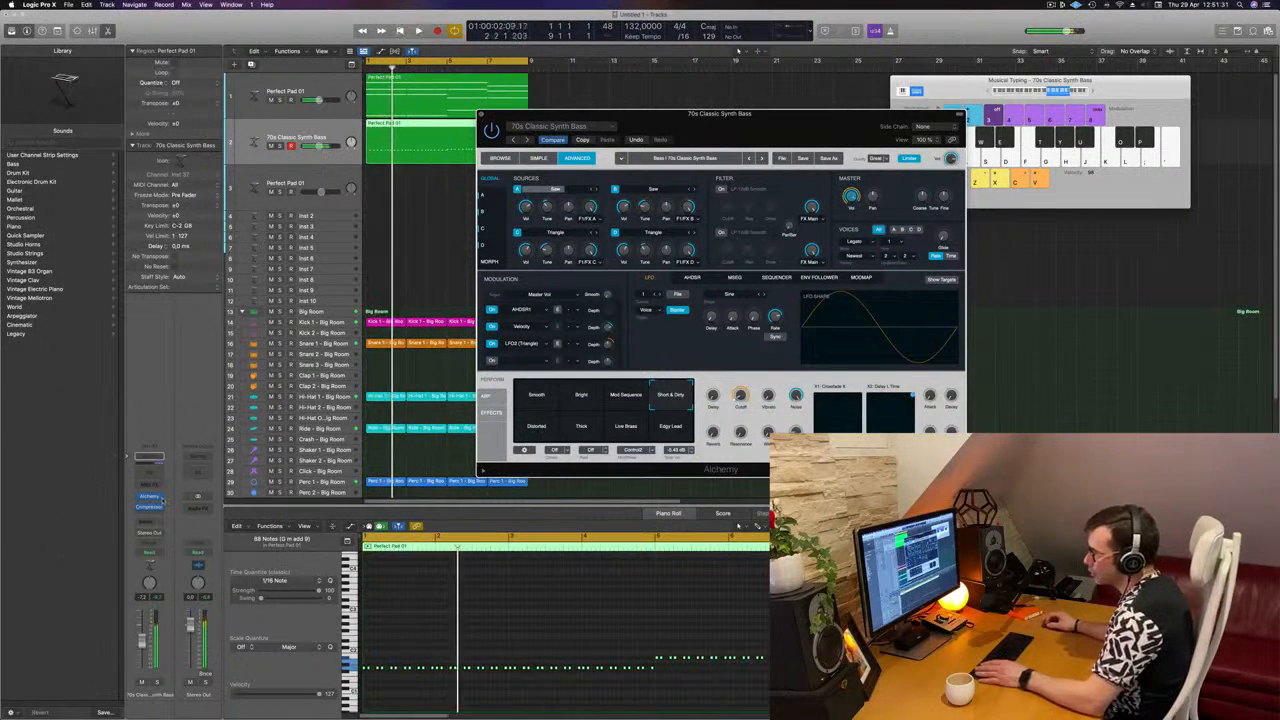
Step: Fine-tune the decay, sustain and cutoff of the Short & Dirty bass in Alchemy's simple view, and close the plug-in window
click(538, 158)
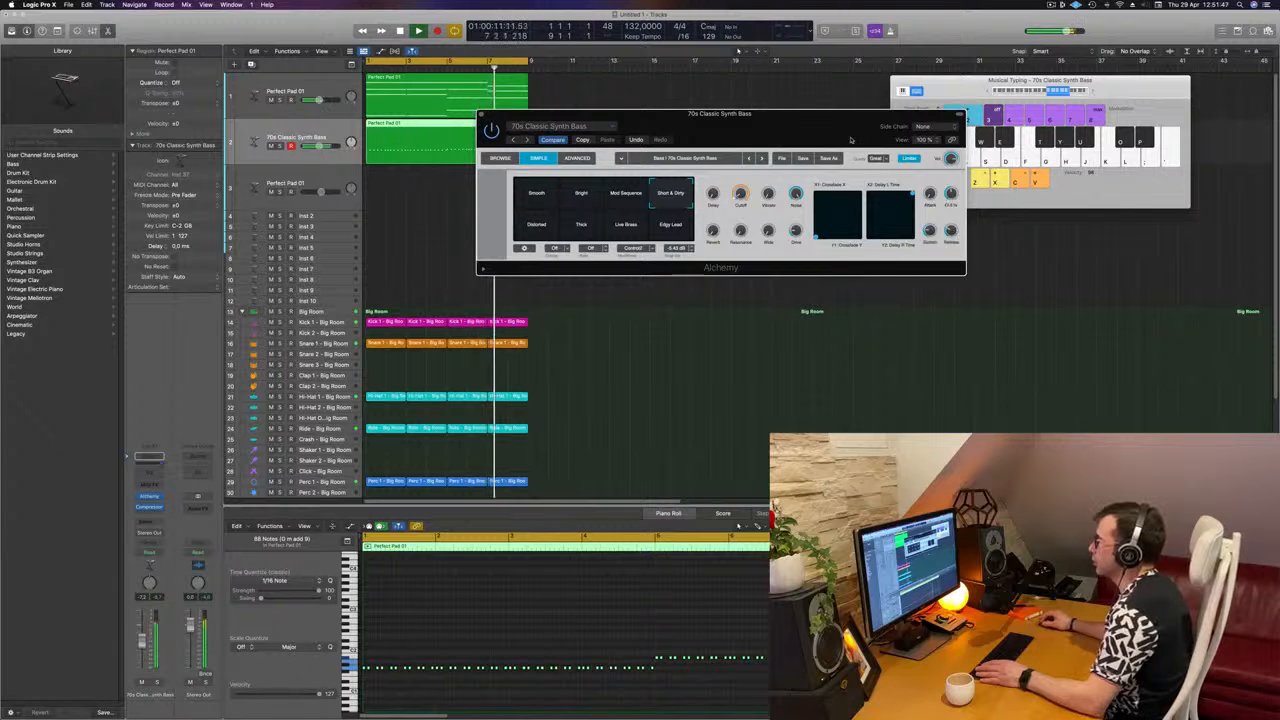
drag(851, 140, 899, 253)
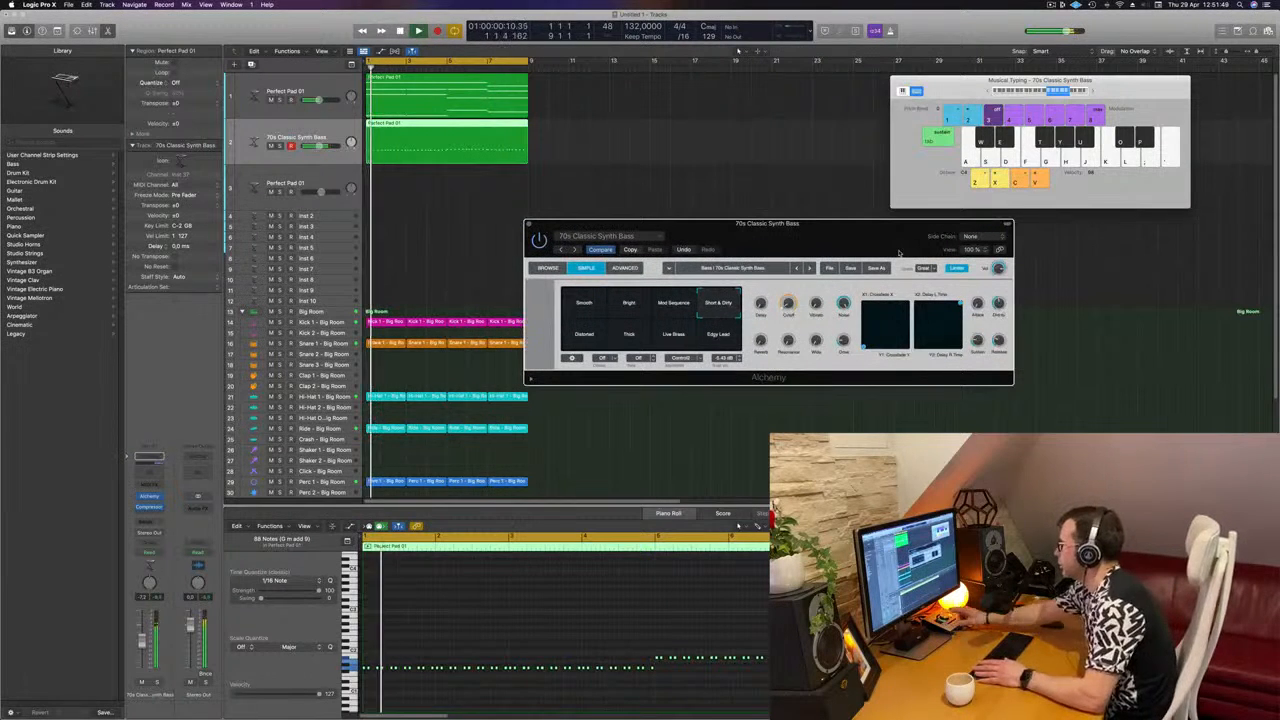
mouse_move(998, 303)
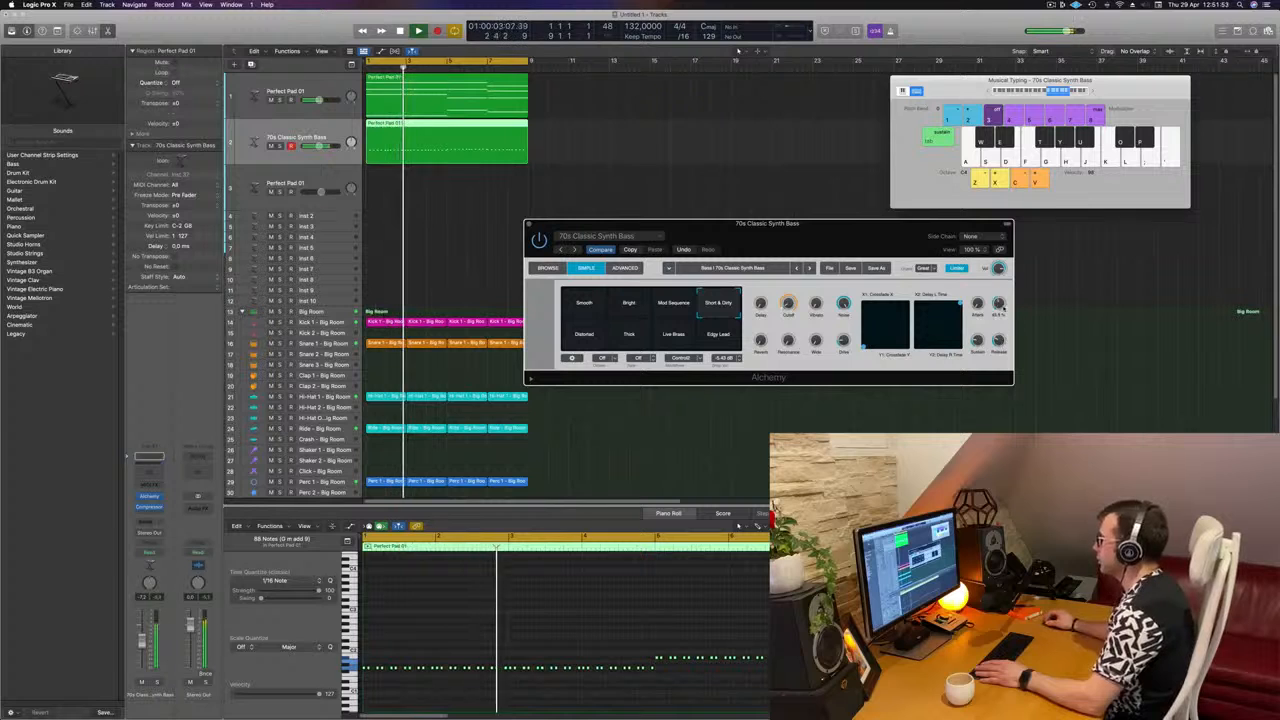
mouse_move(980, 365)
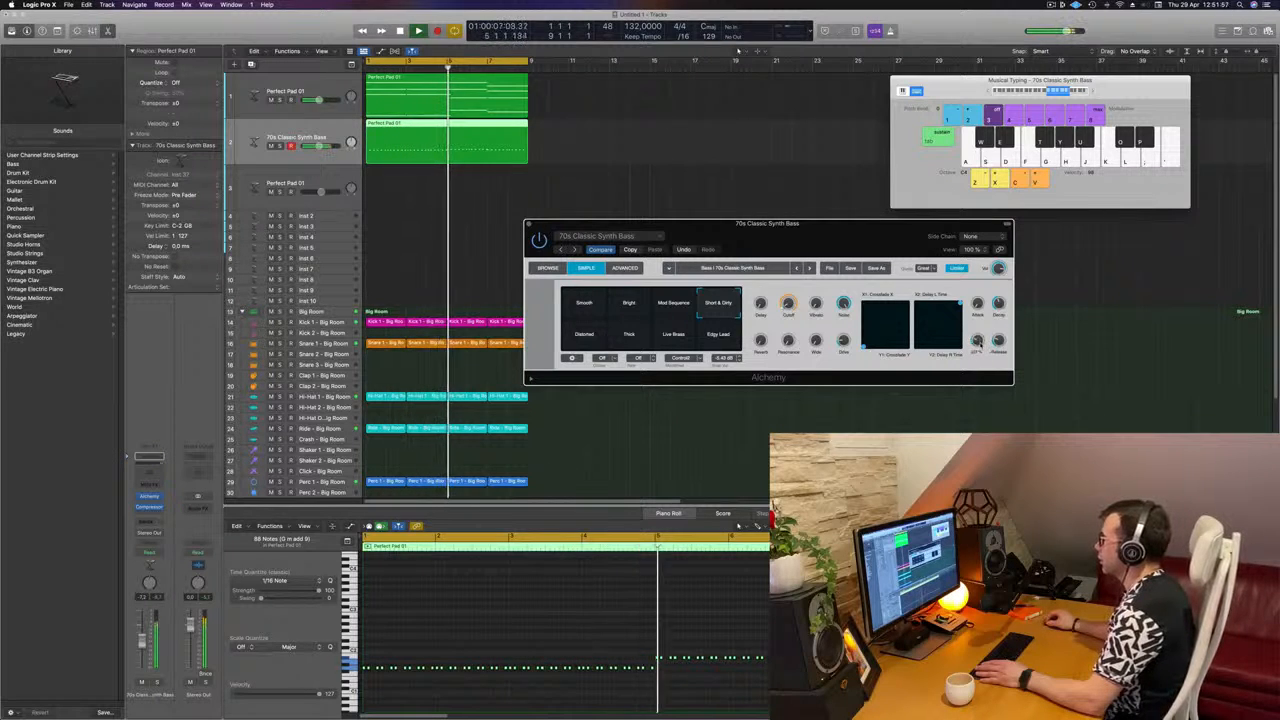
key(Return)
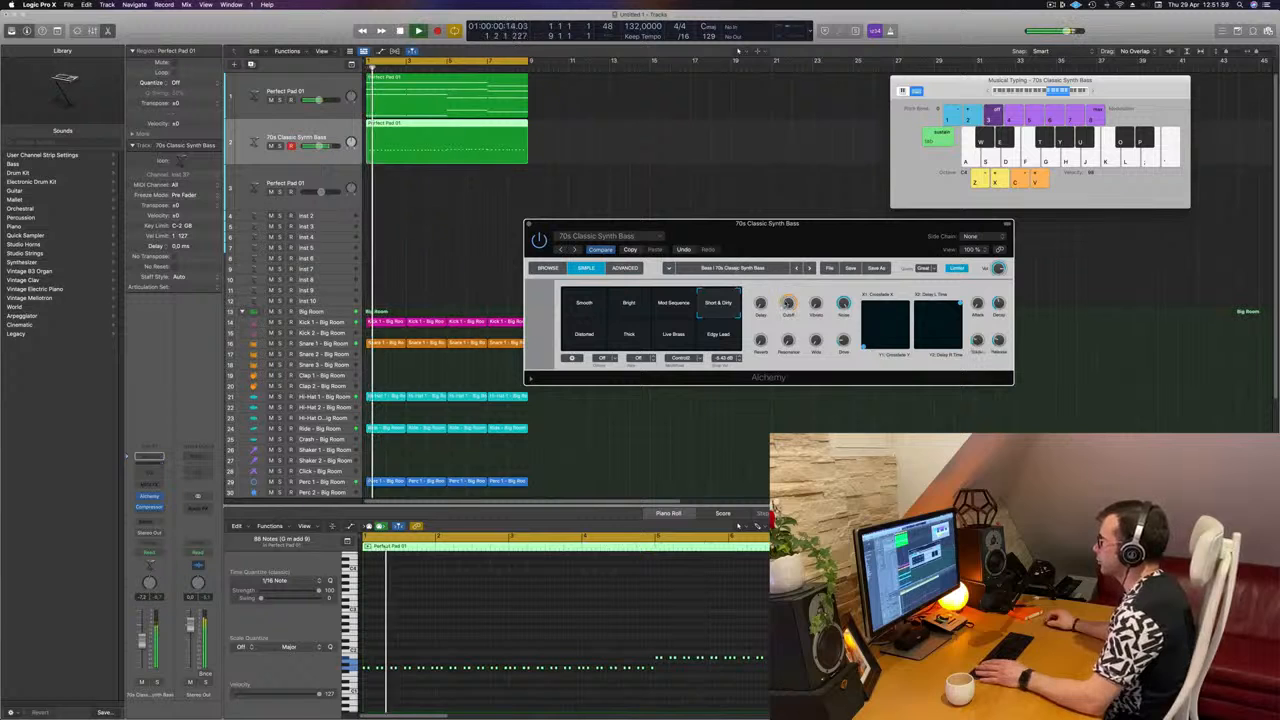
mouse_move(790, 283)
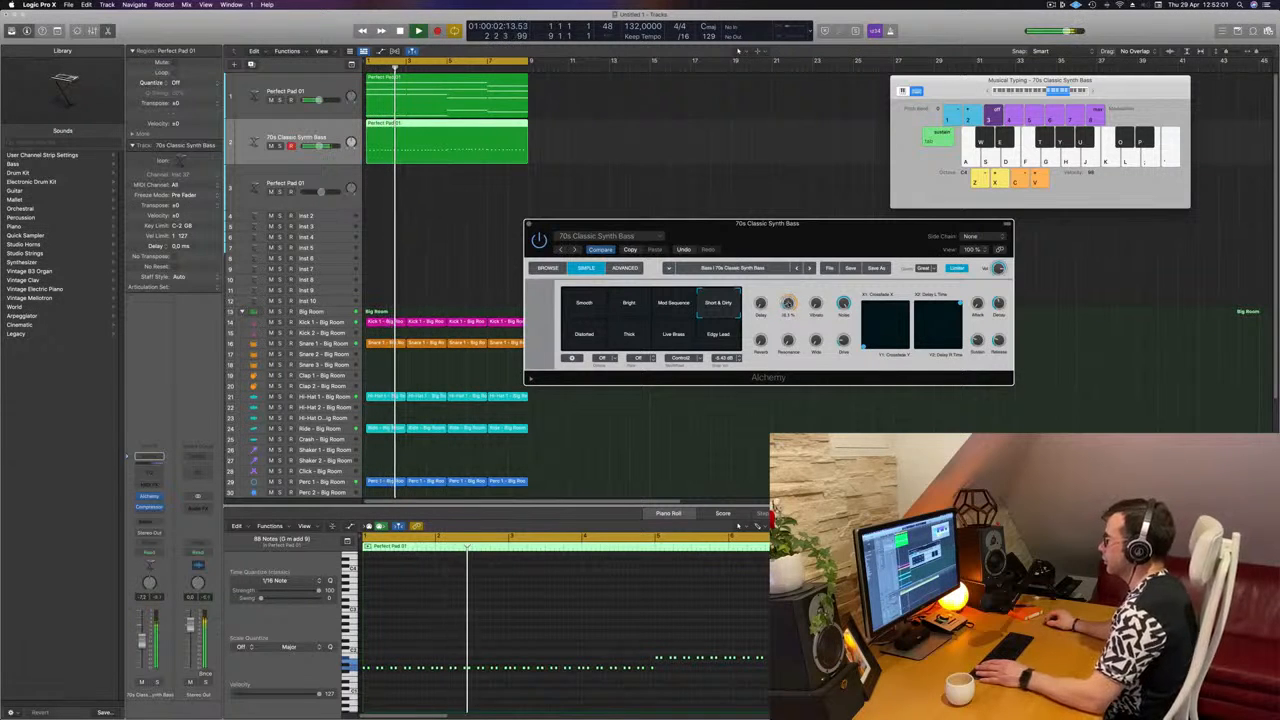
drag(560, 225, 537, 277)
click(505, 272)
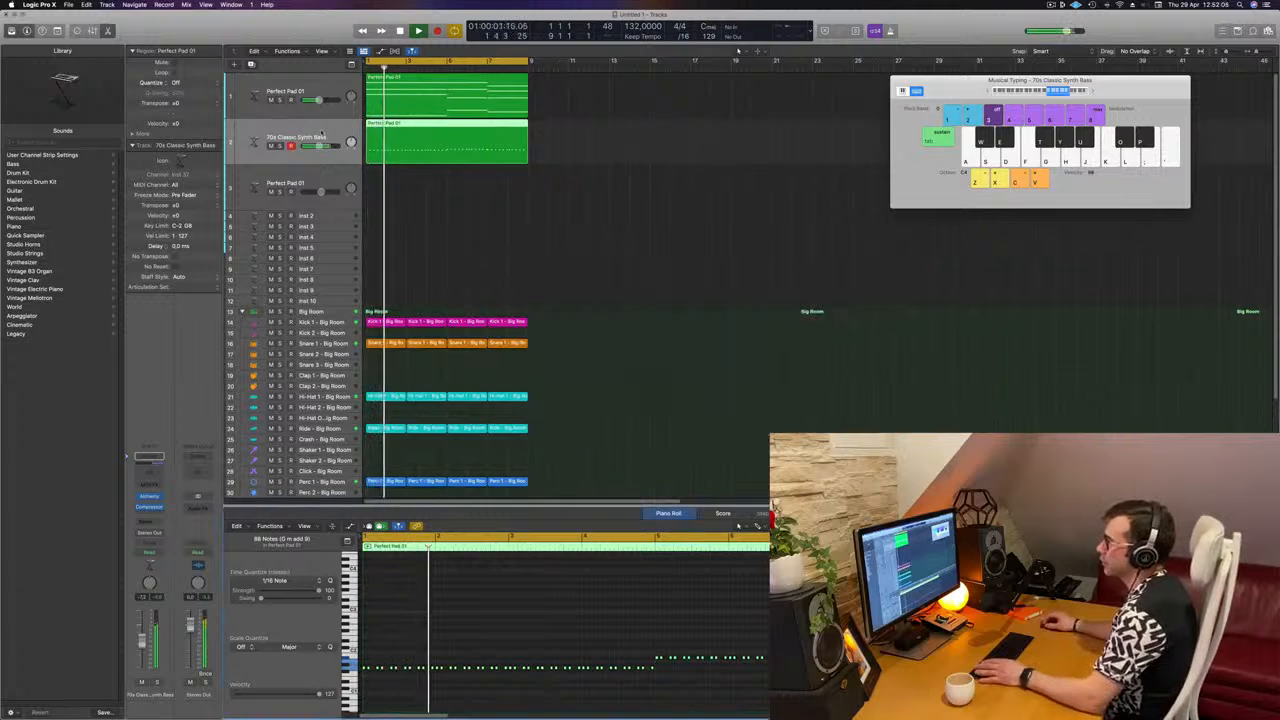
Step: Replay the loop from the start and check the Ride track within the Big Room drums
key(Return)
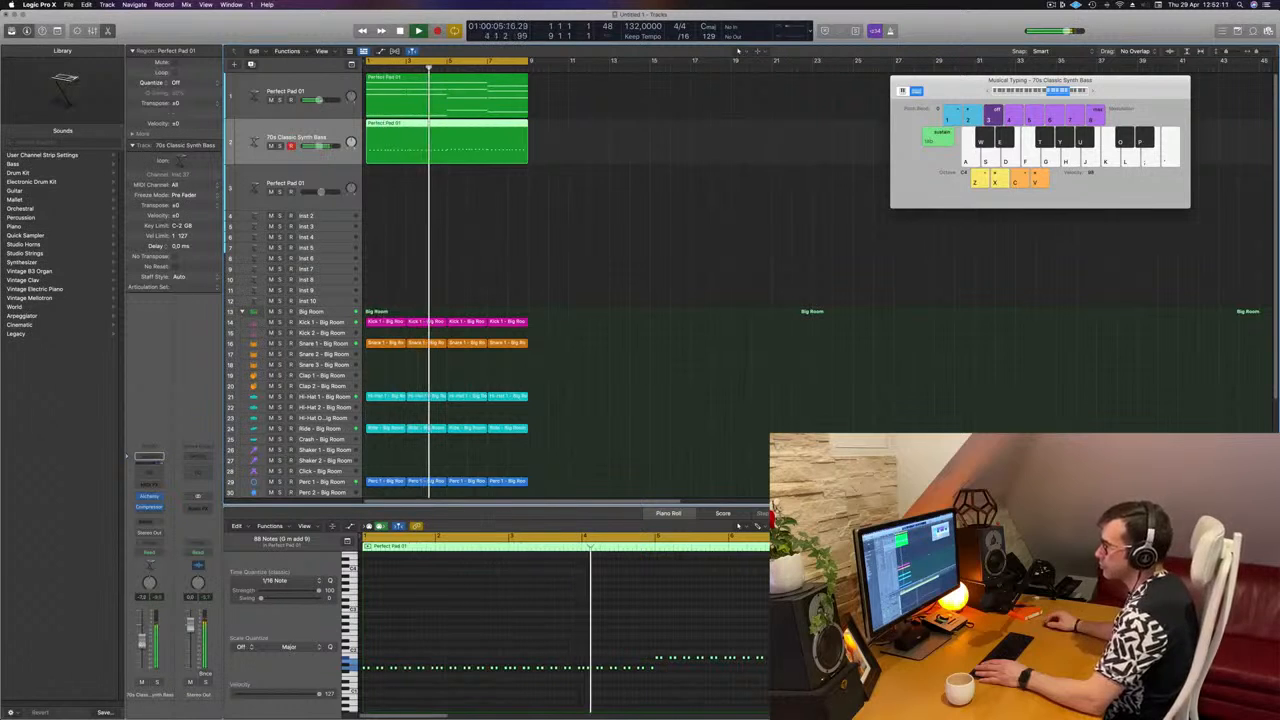
click(545, 224)
key(Return)
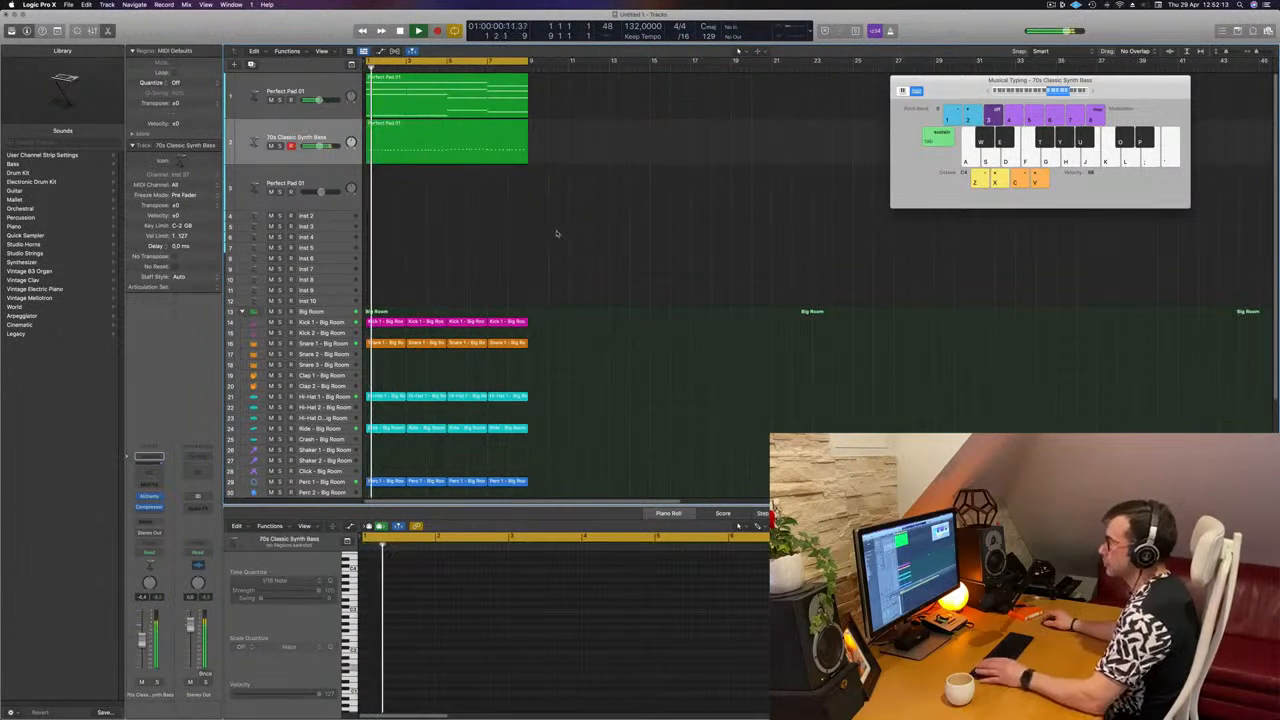
scroll(557, 234, down, 5)
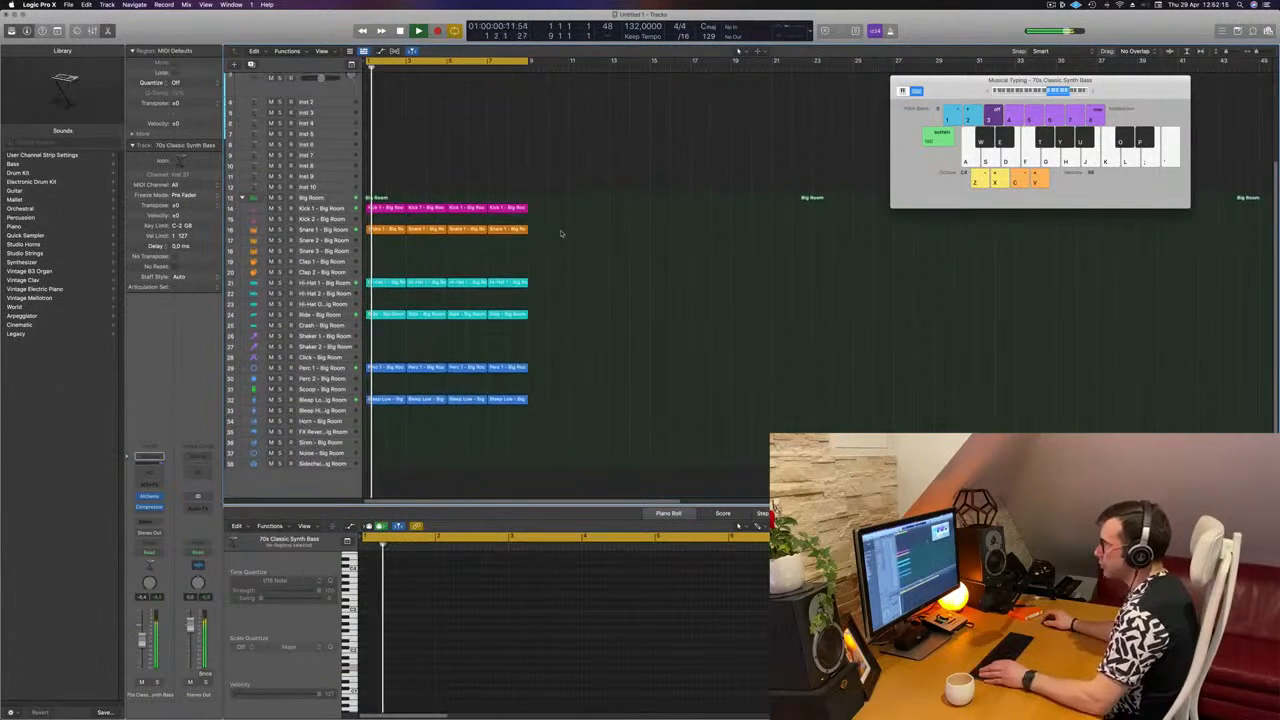
click(336, 322)
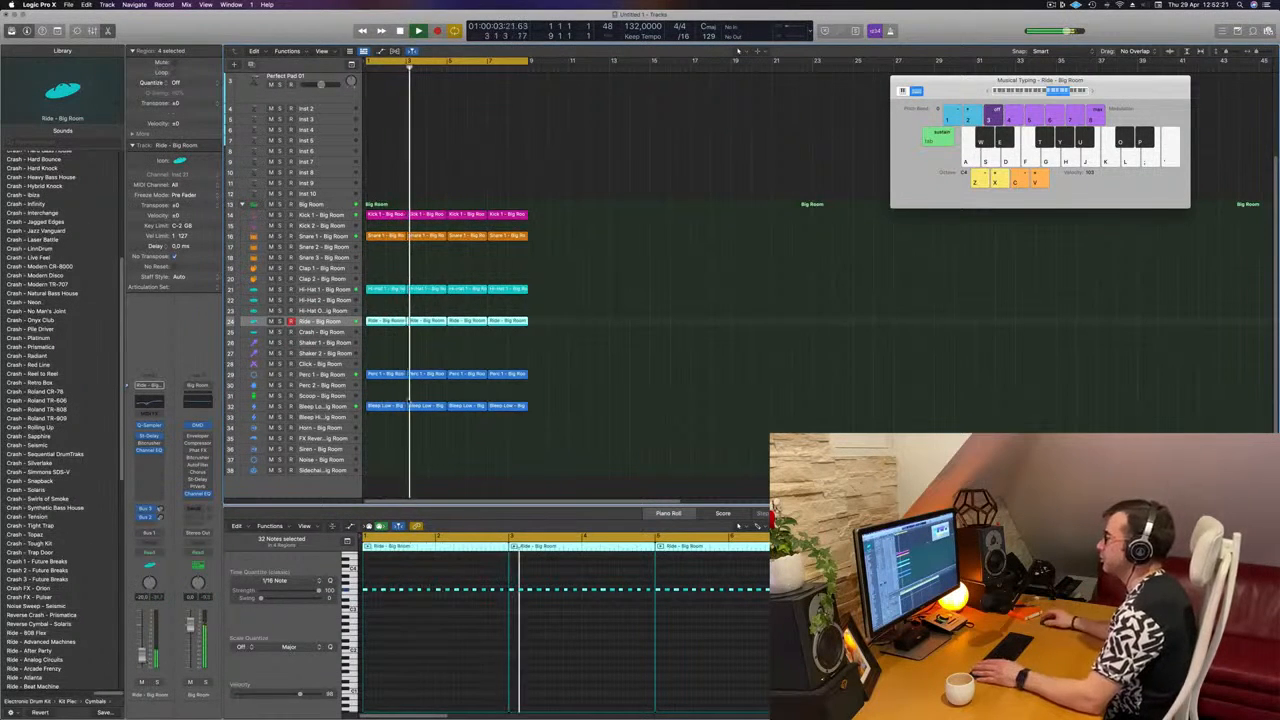
scroll(579, 227, up, 4)
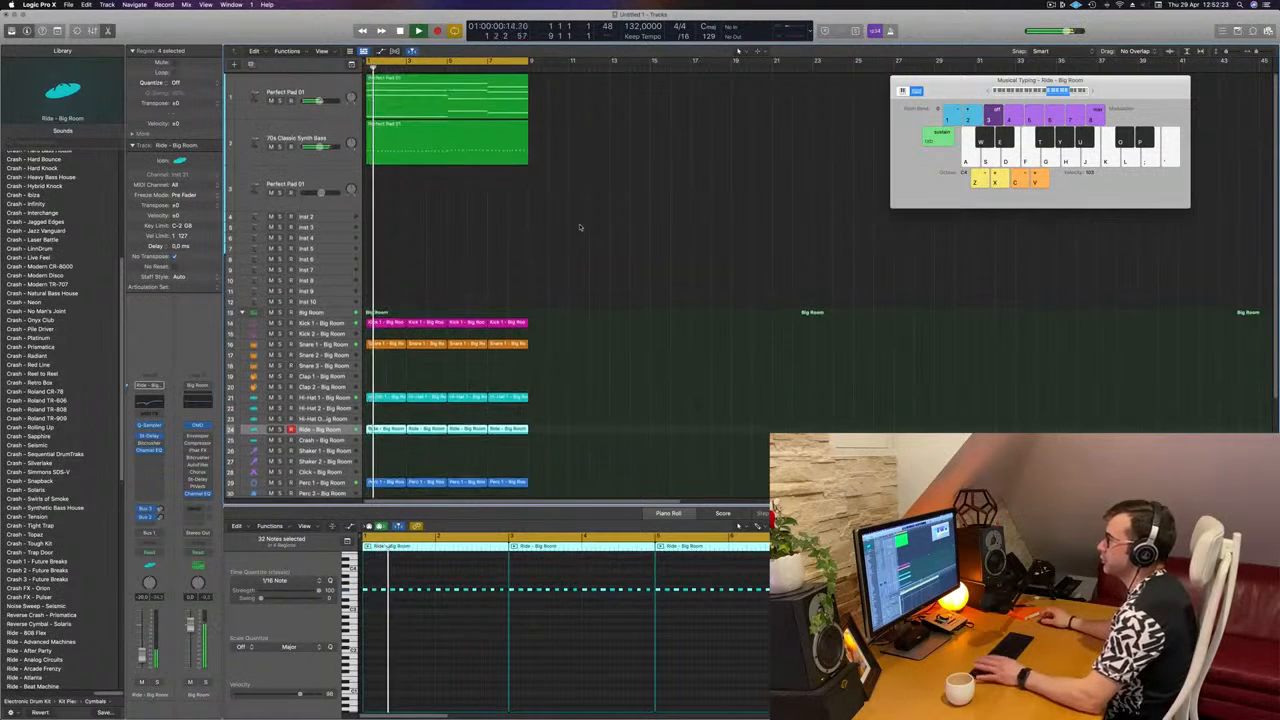
Step: Repeat all regions once after the existing eight bars and extend the cycle range to bar 17
click(475, 215)
key(super+a)
key(super+r)
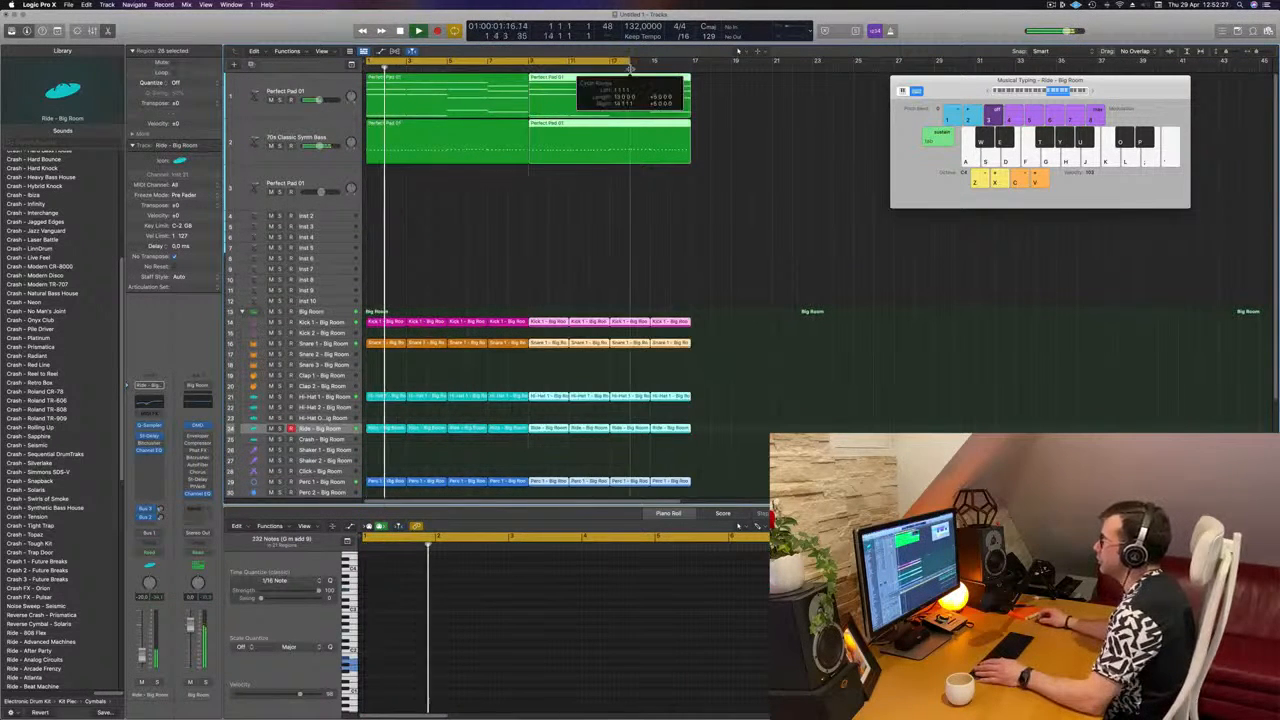
click(559, 203)
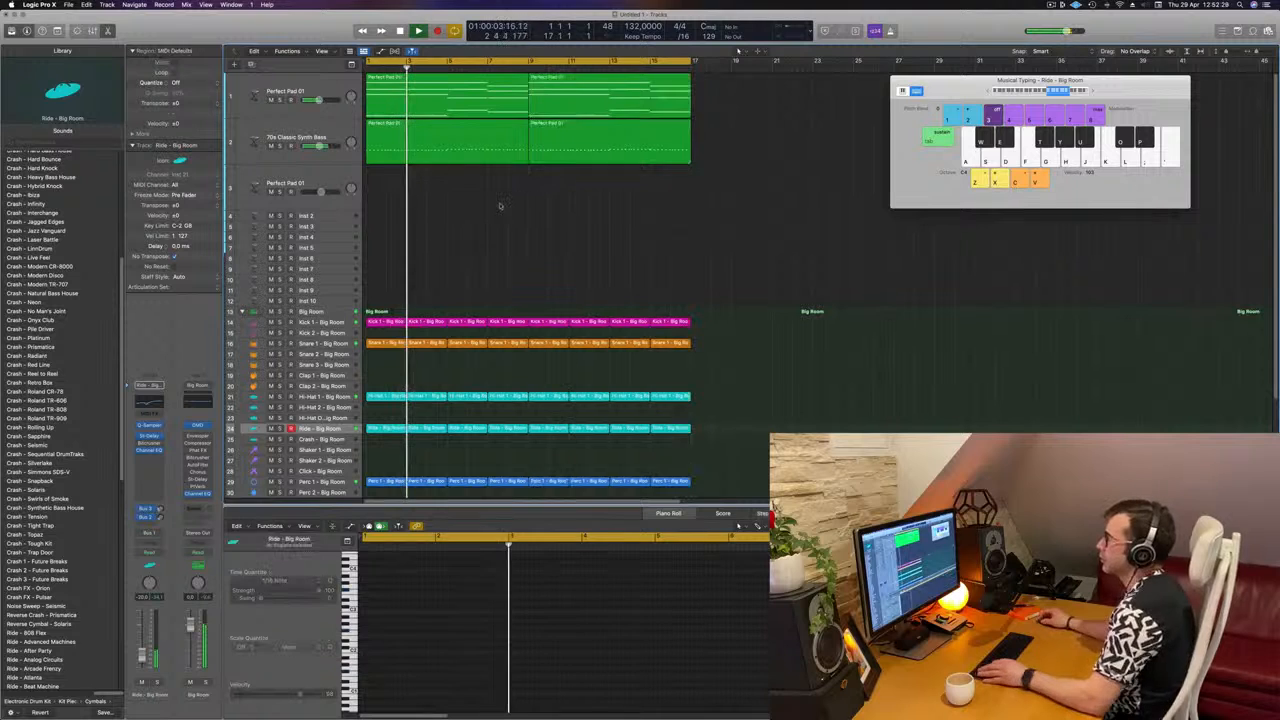
key(super+Left)
Step: Duplicate the first Perfect Pad 01 track with its settings and copy the pad's first chord region onto the new track
click(336, 129)
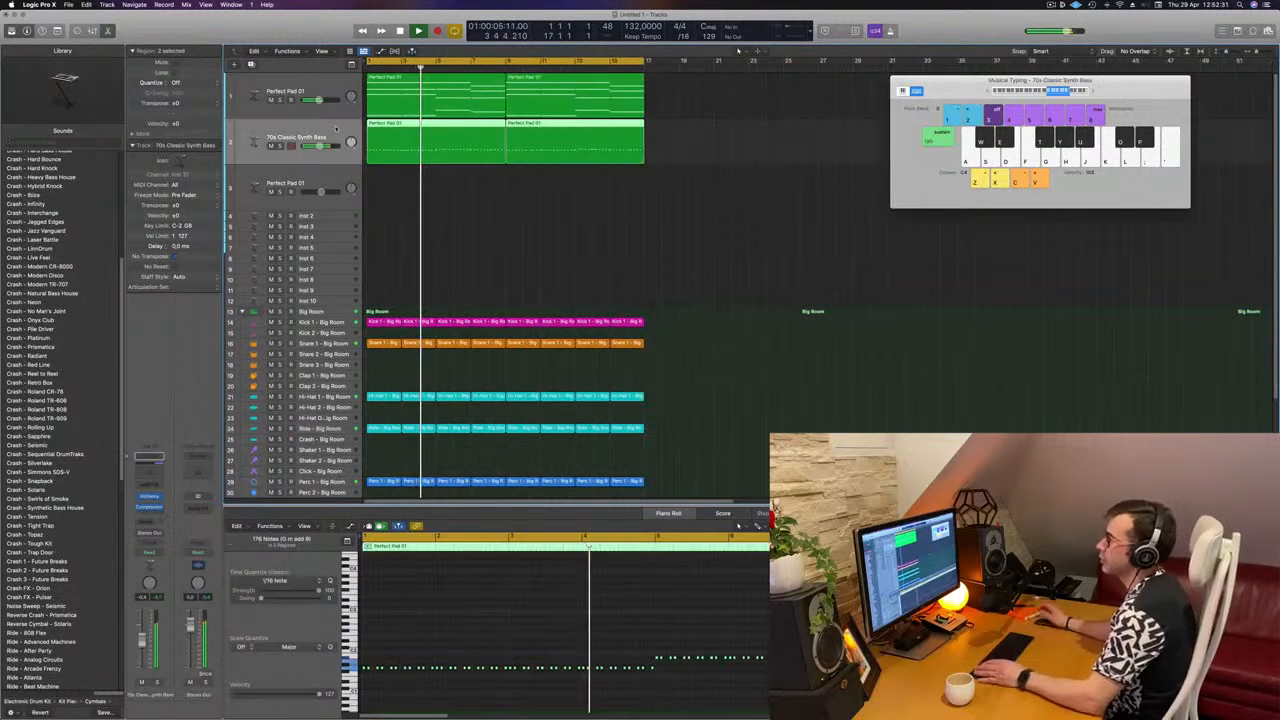
key(Return)
click(322, 103)
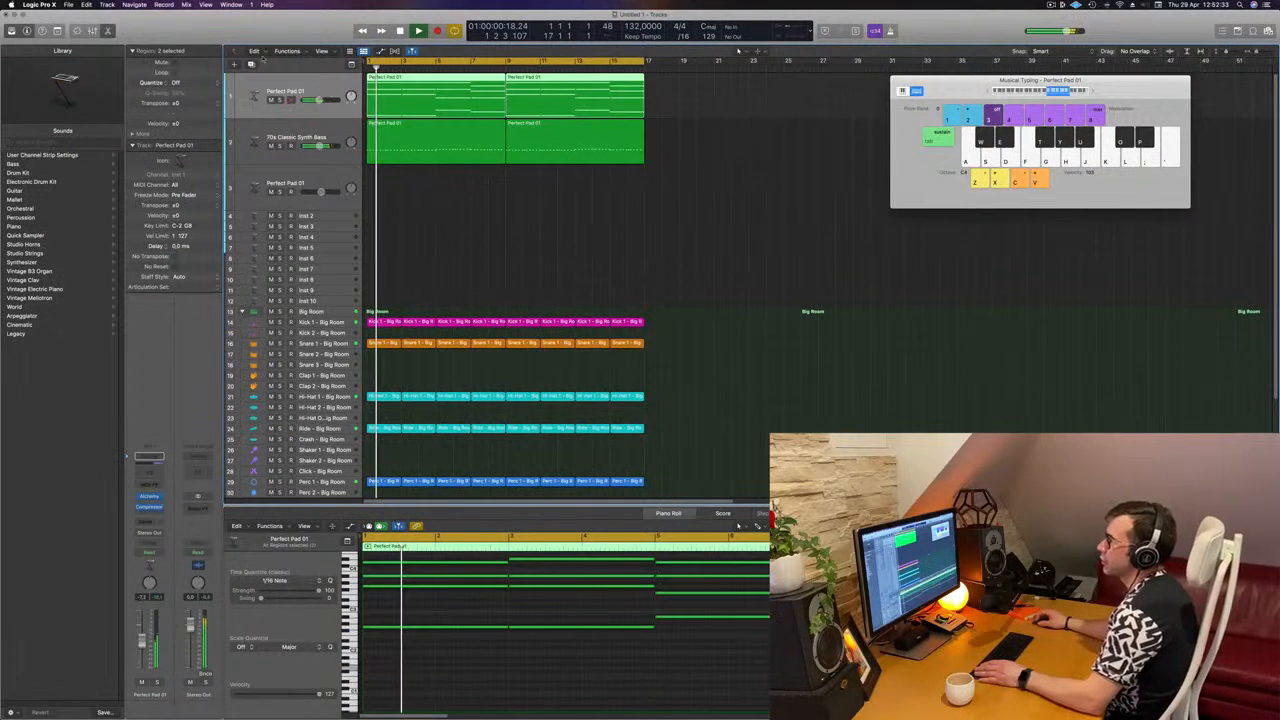
key(super+d)
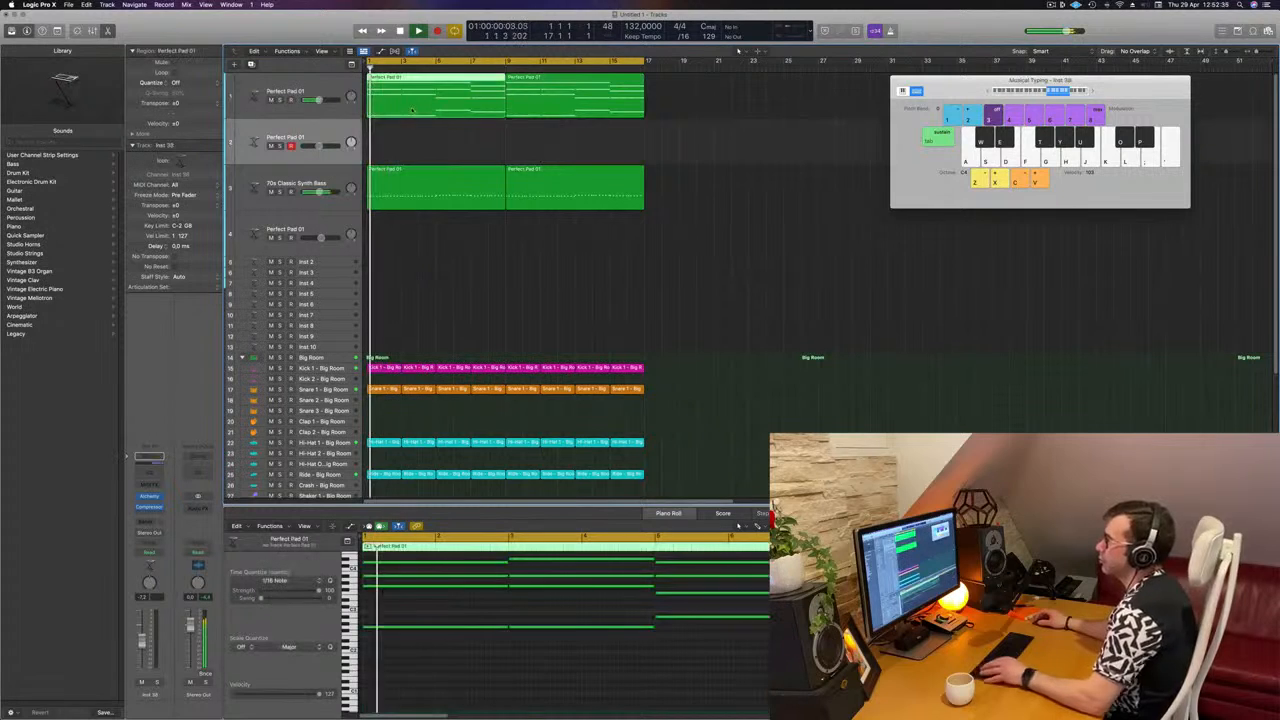
drag(397, 95, 397, 131)
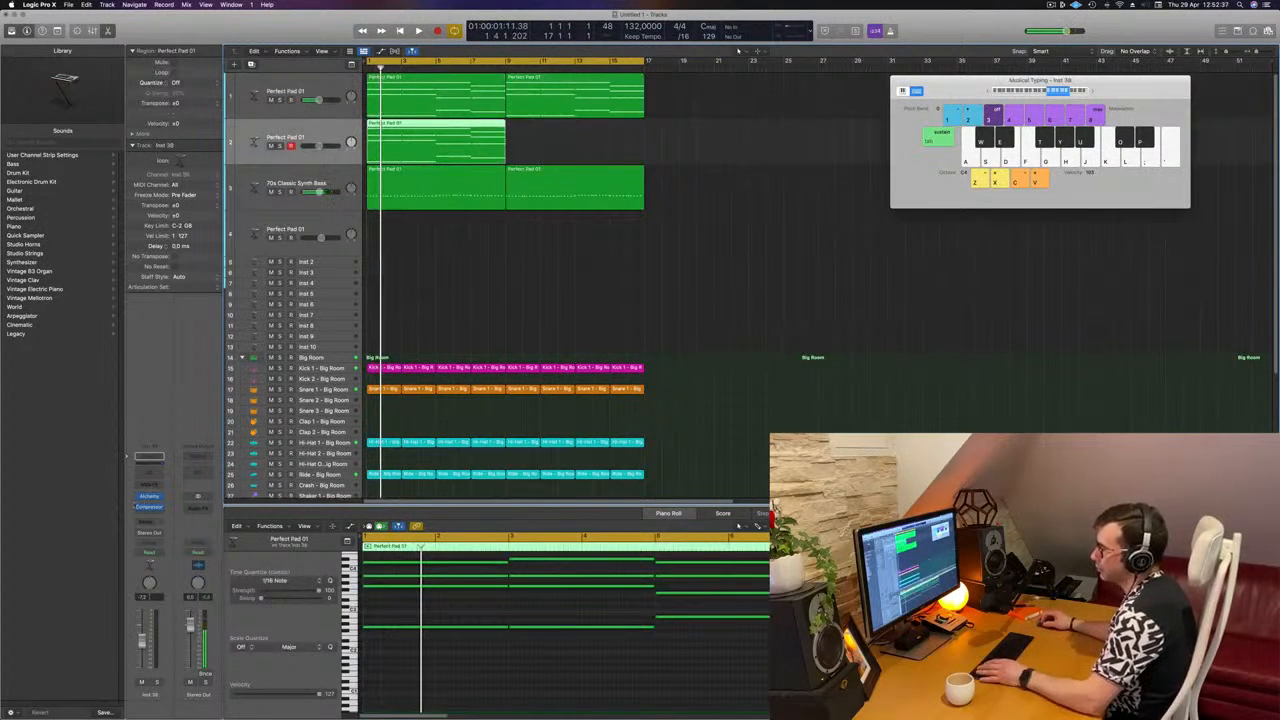
Step: Open Alchemy on the duplicated pad track and filter its presets to the Brass category
click(150, 497)
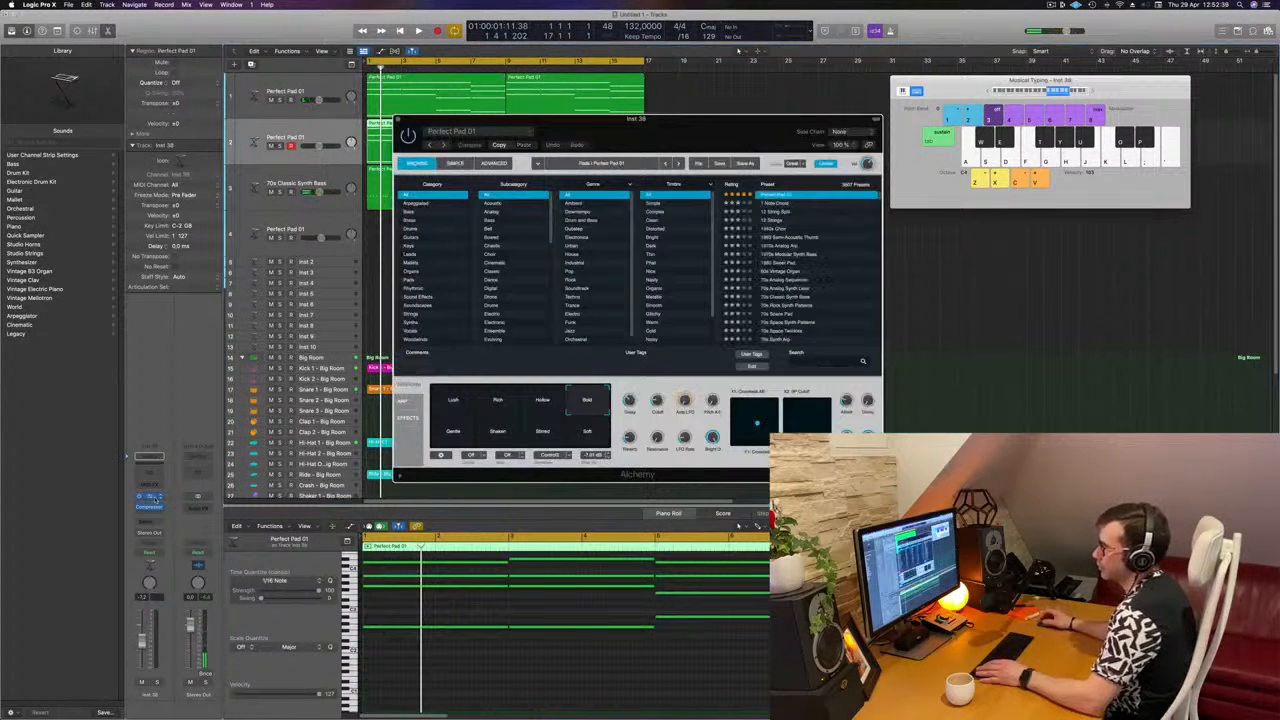
drag(638, 127, 816, 140)
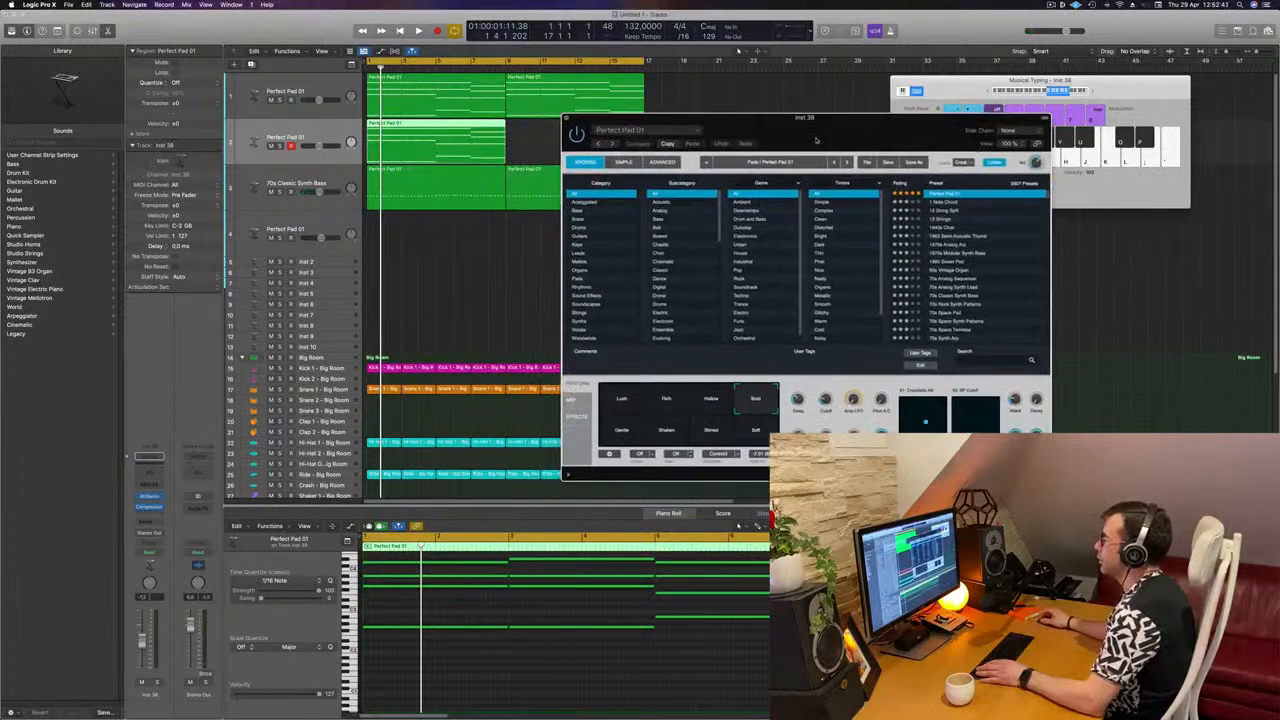
click(580, 218)
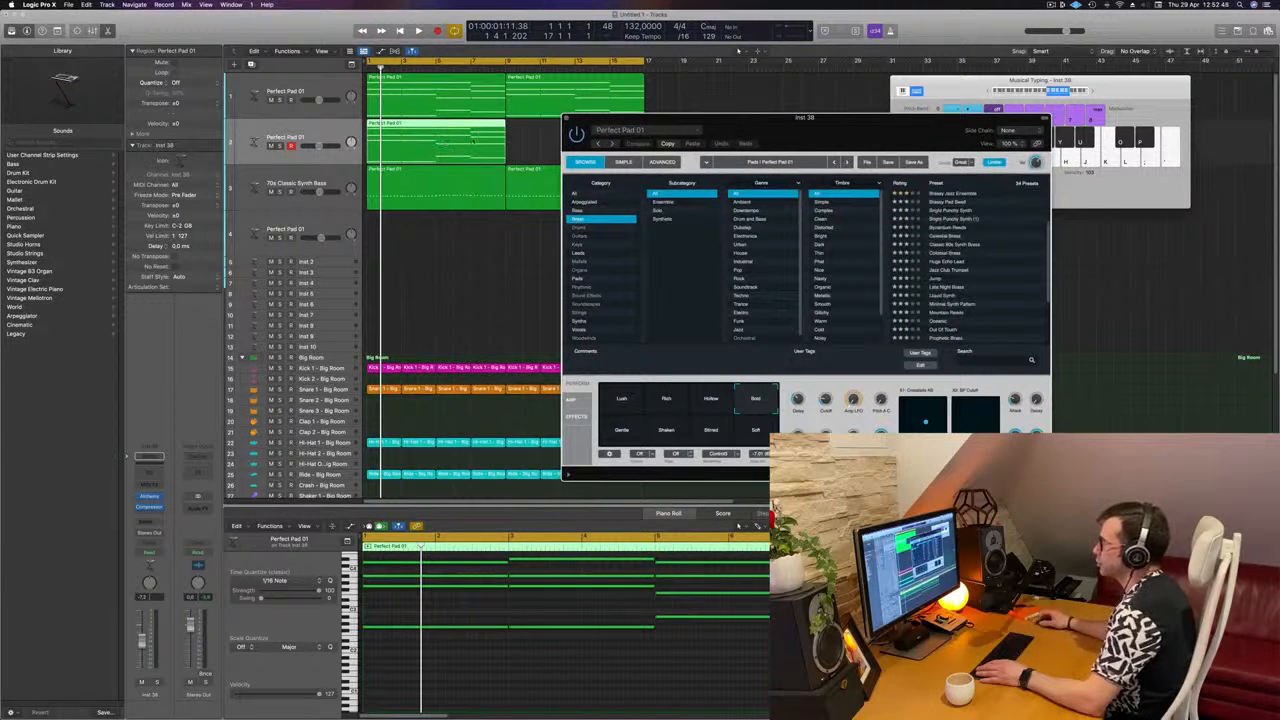
Step: Shorten all chord notes in the duplicated pad region to brief stabs and start playback
drag(766, 680, 360, 556)
drag(946, 576, 826, 576)
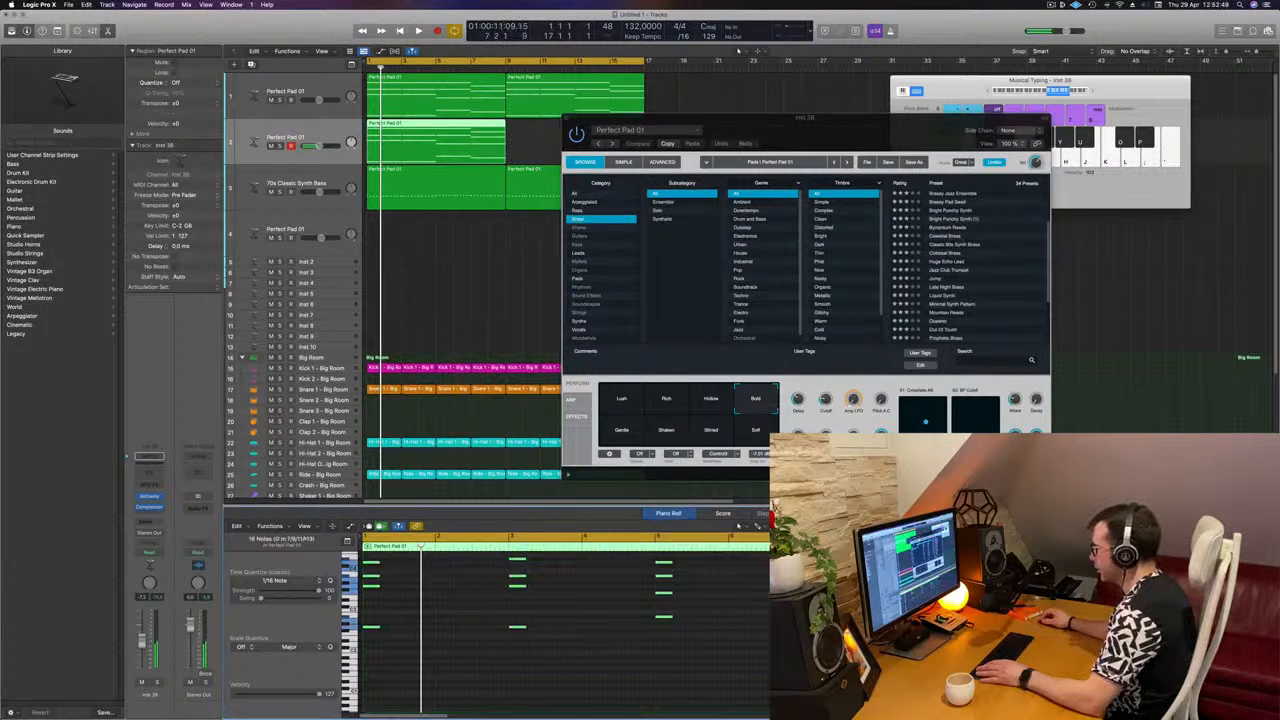
key(space)
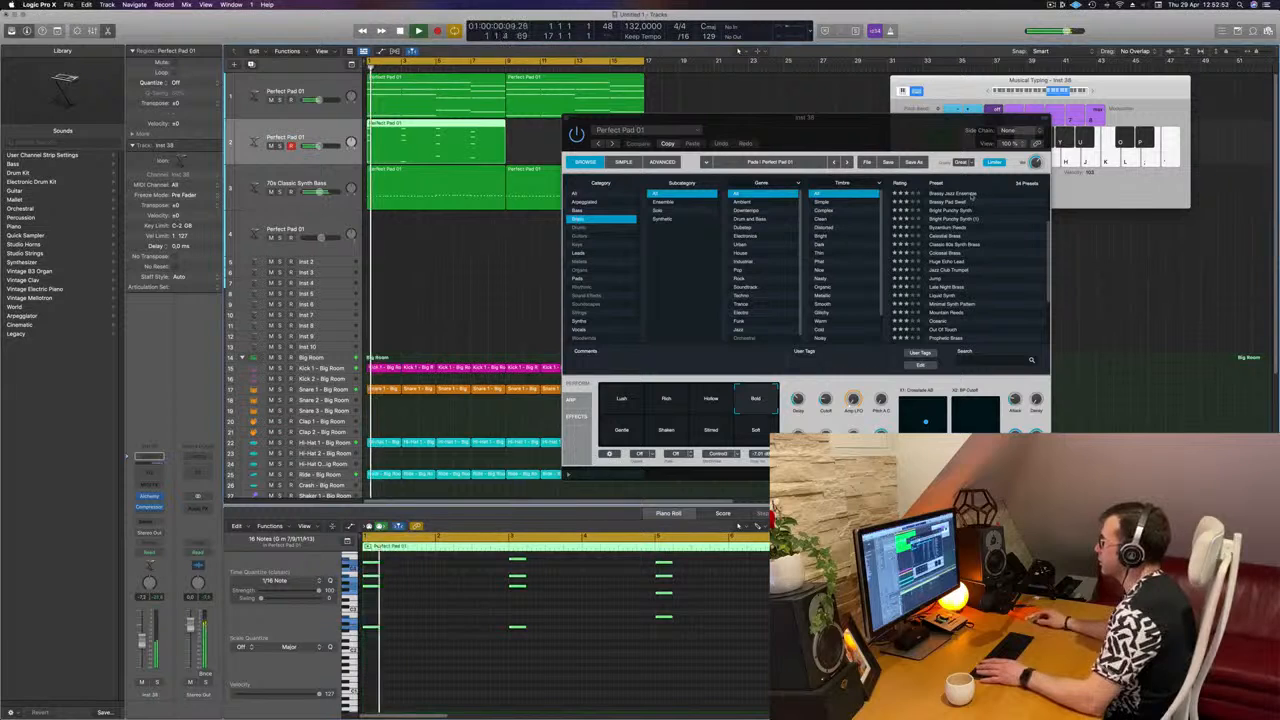
Step: Load the Brassy Jazz Ensemble preset on the chord stabs and adjust the track's volume while listening
click(952, 194)
drag(857, 135, 973, 95)
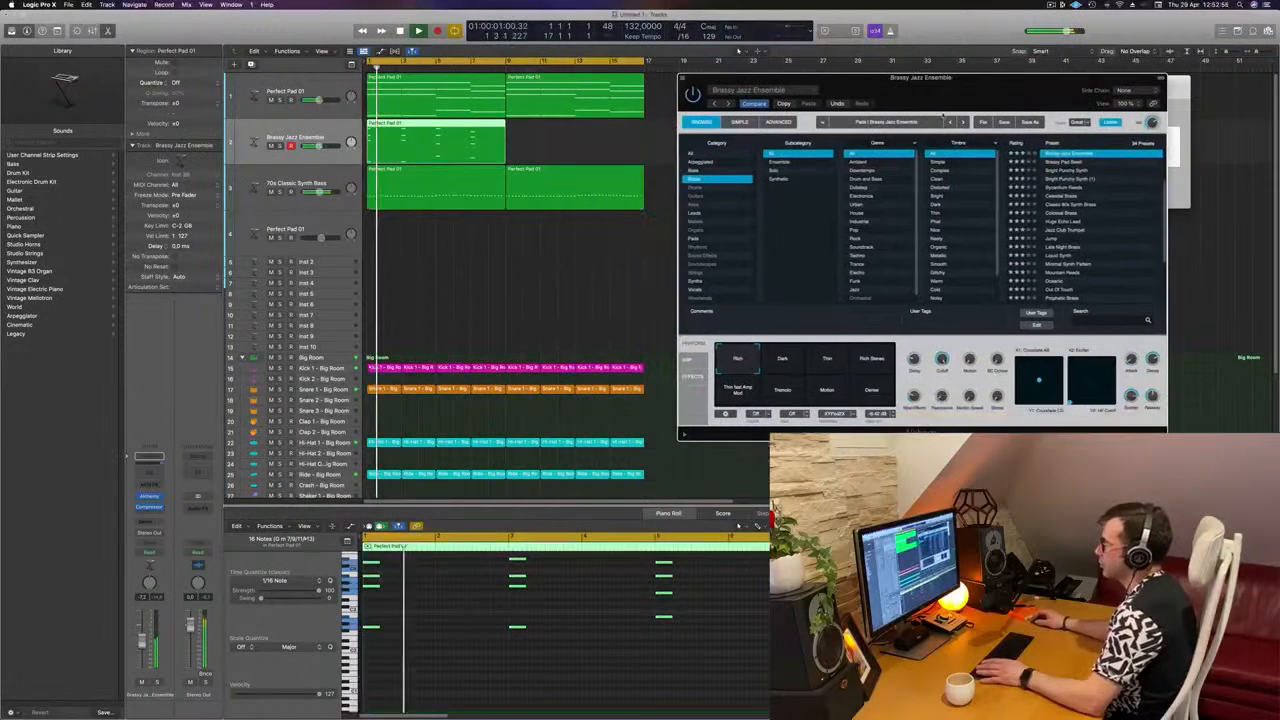
key(Return)
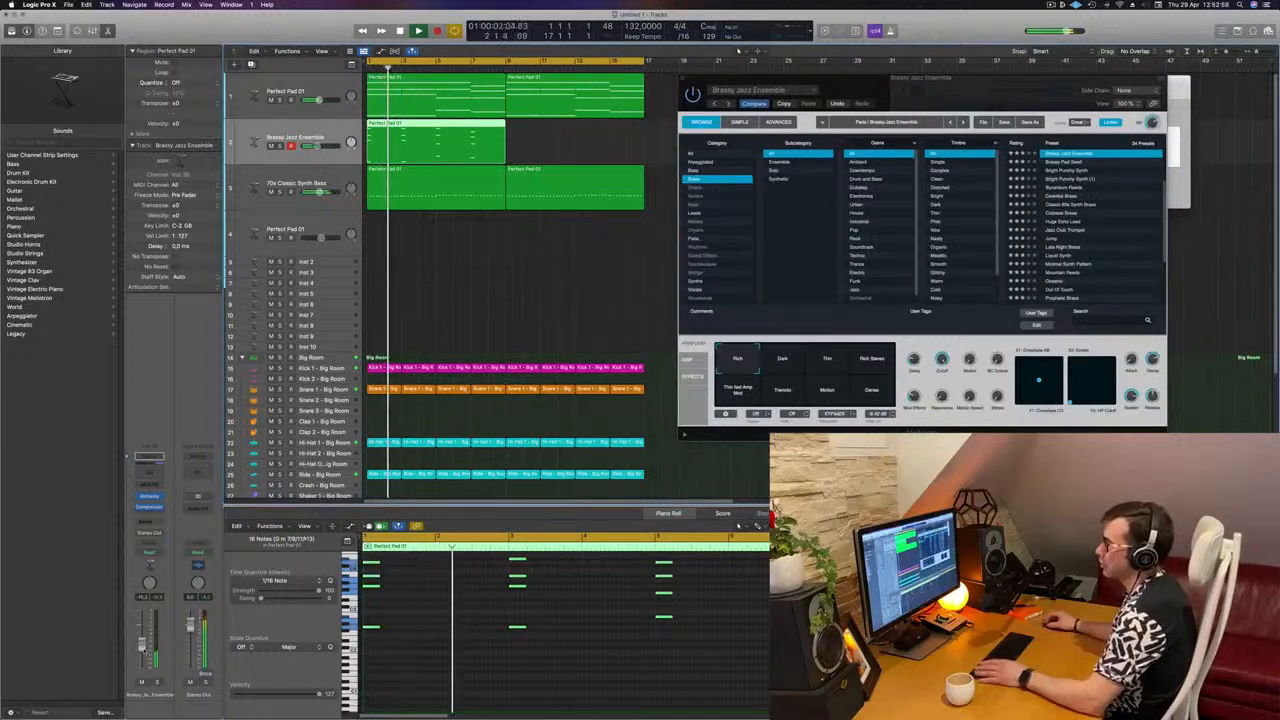
drag(143, 648, 143, 645)
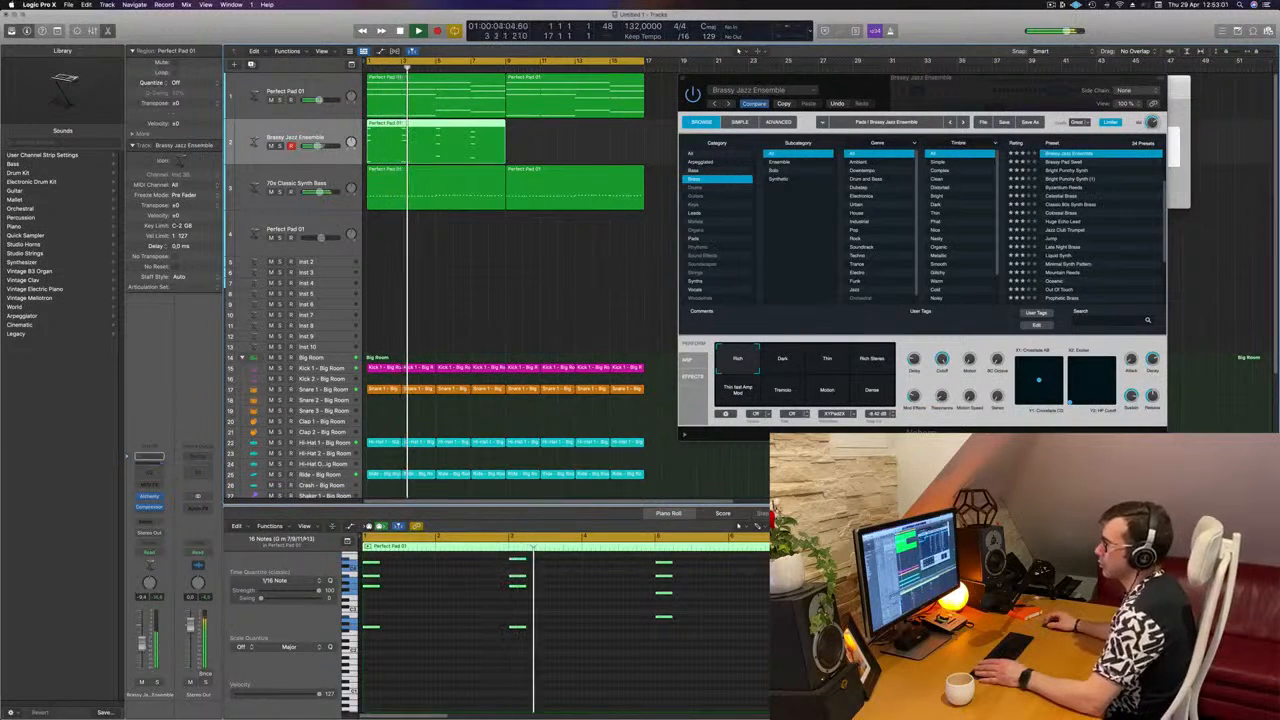
key(Return)
drag(894, 90, 817, 77)
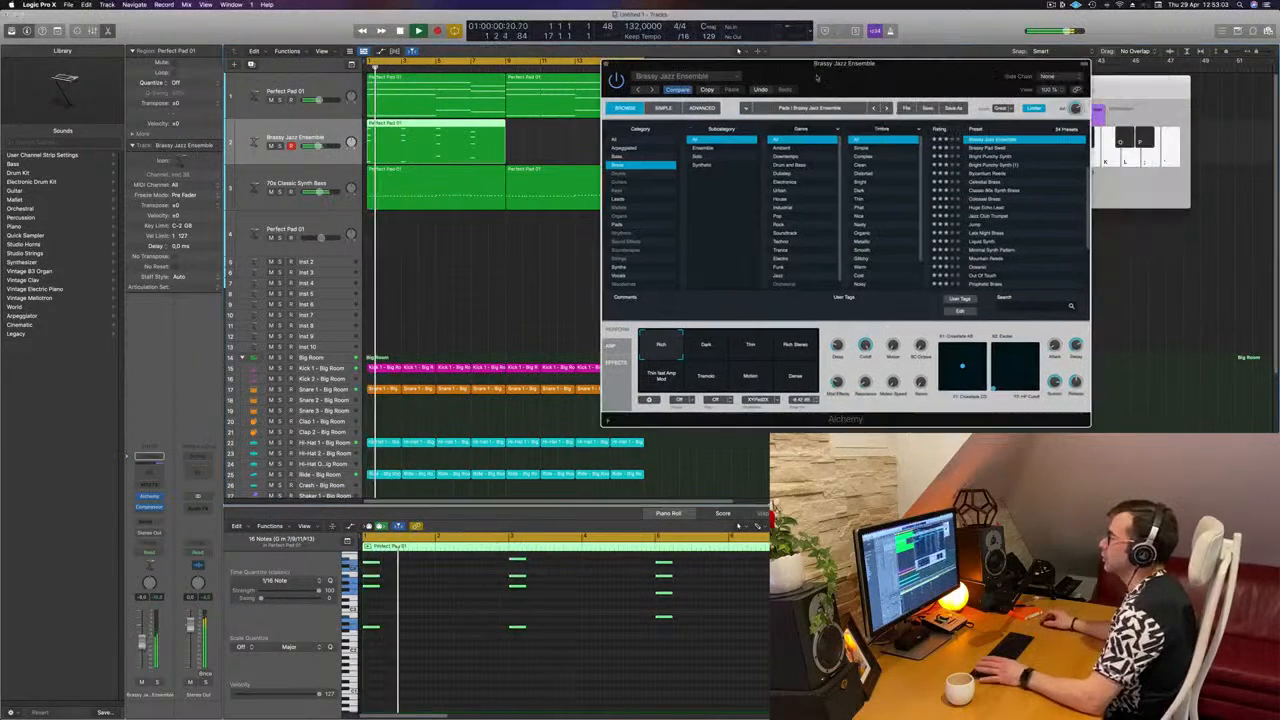
Step: Add a send to Bus 5 on the Brassy Jazz Ensemble track
click(82, 510)
key(Return)
click(140, 521)
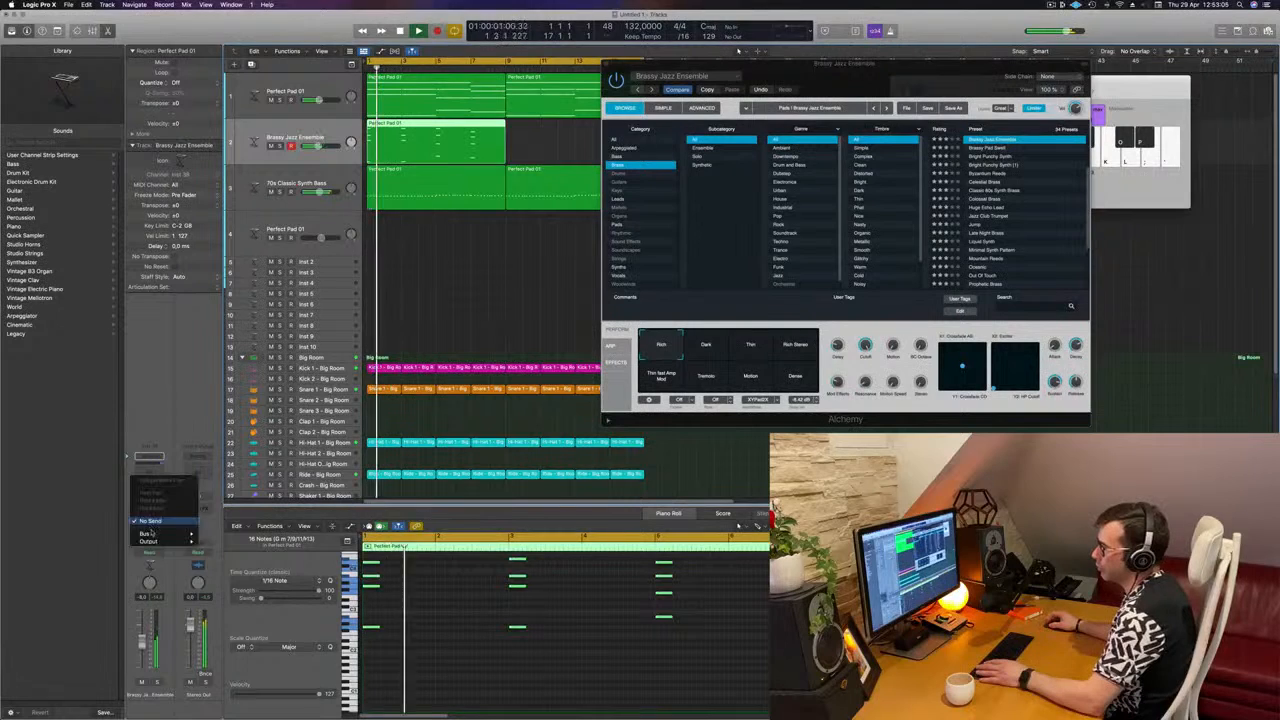
mouse_move(163, 534)
click(217, 447)
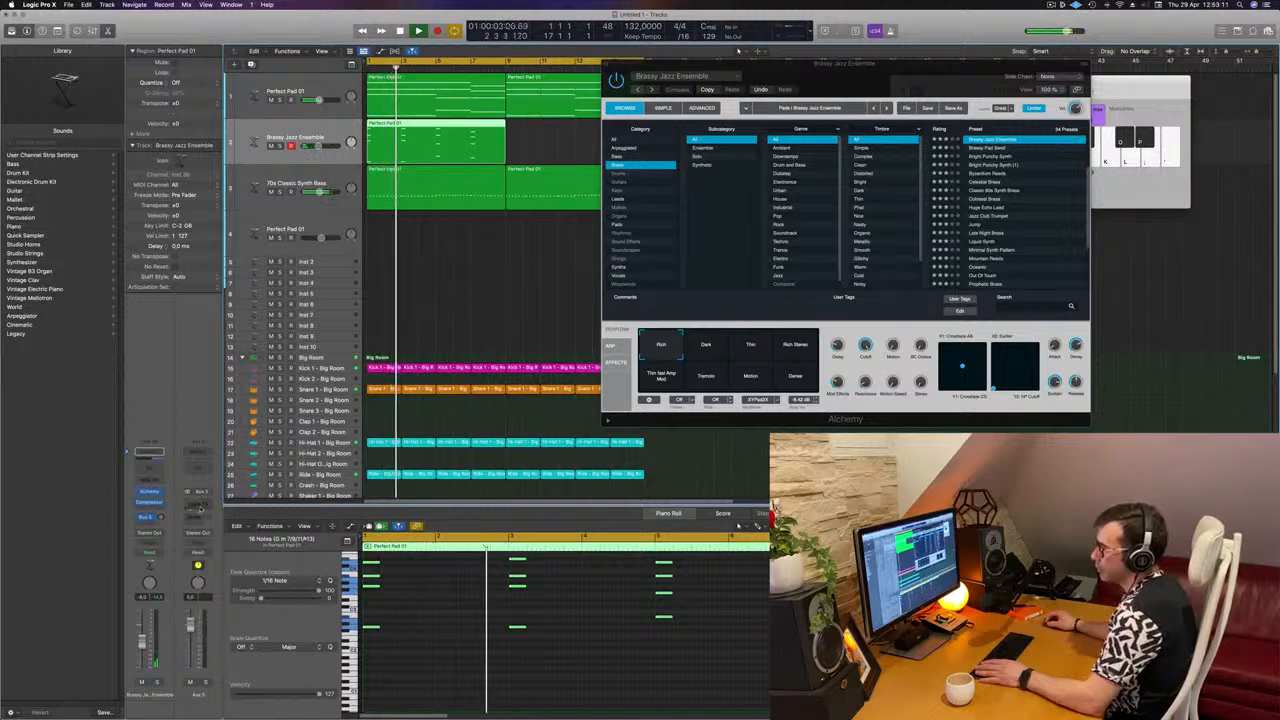
Step: Insert a SilverVerb reverb on the Aux 5 channel
click(207, 503)
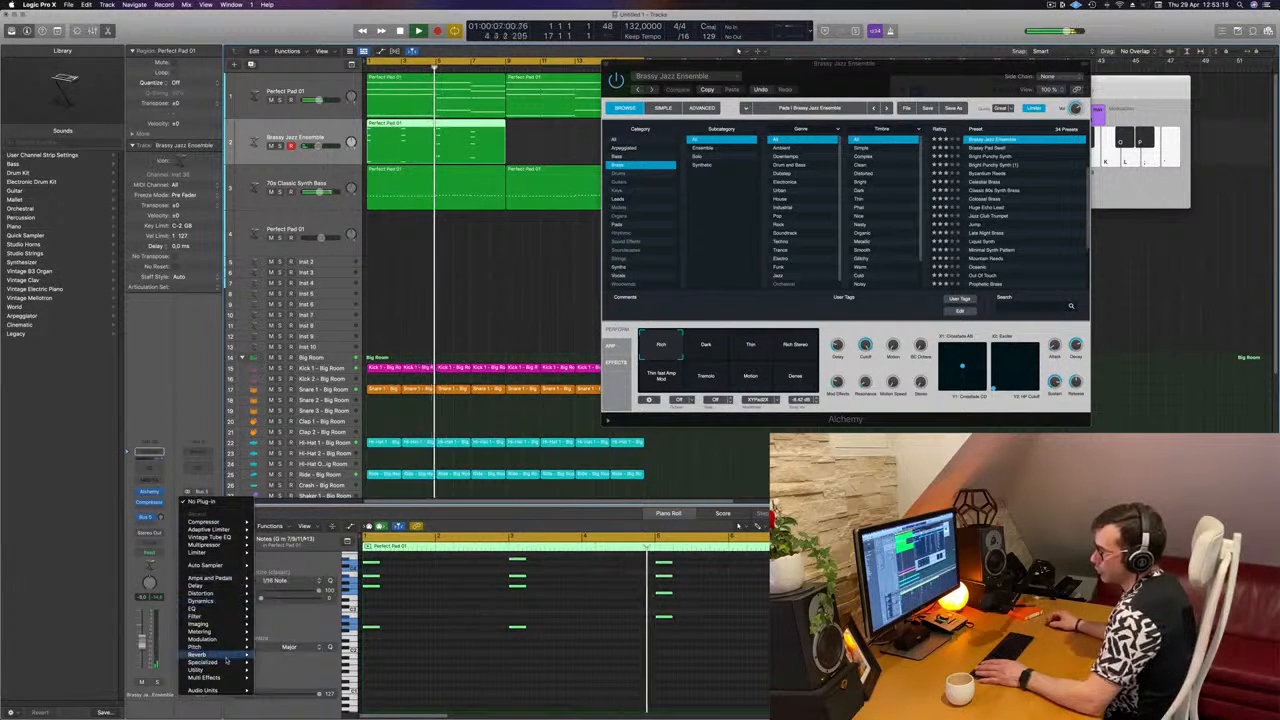
mouse_move(240, 654)
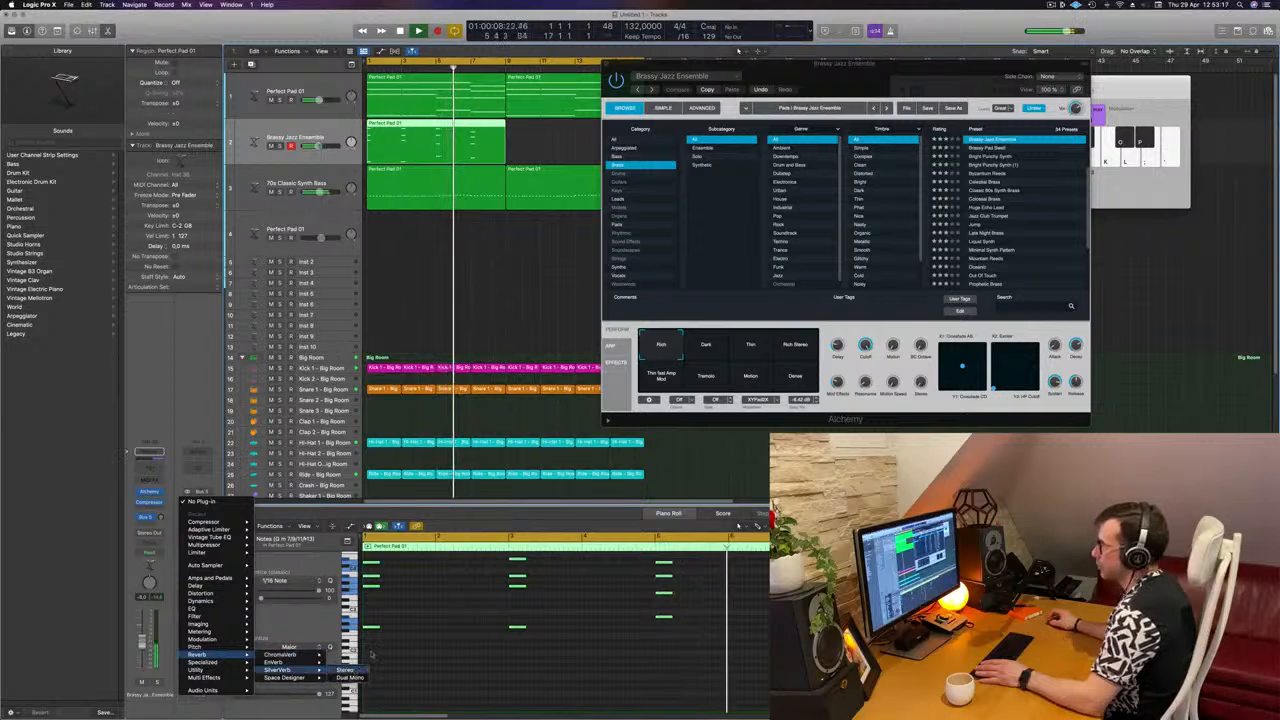
click(299, 661)
drag(583, 125, 545, 117)
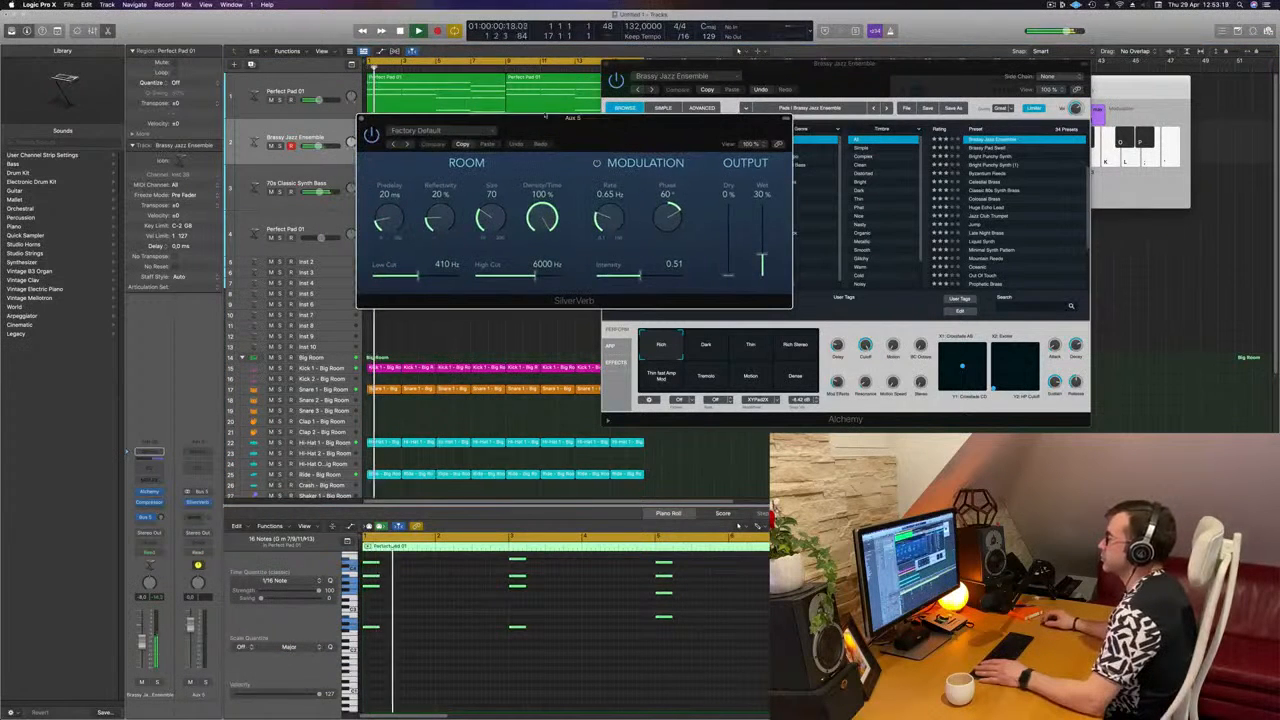
Step: Load the saved grandiose preset in SilverVerb and listen to the reverb on the brass stabs
click(465, 131)
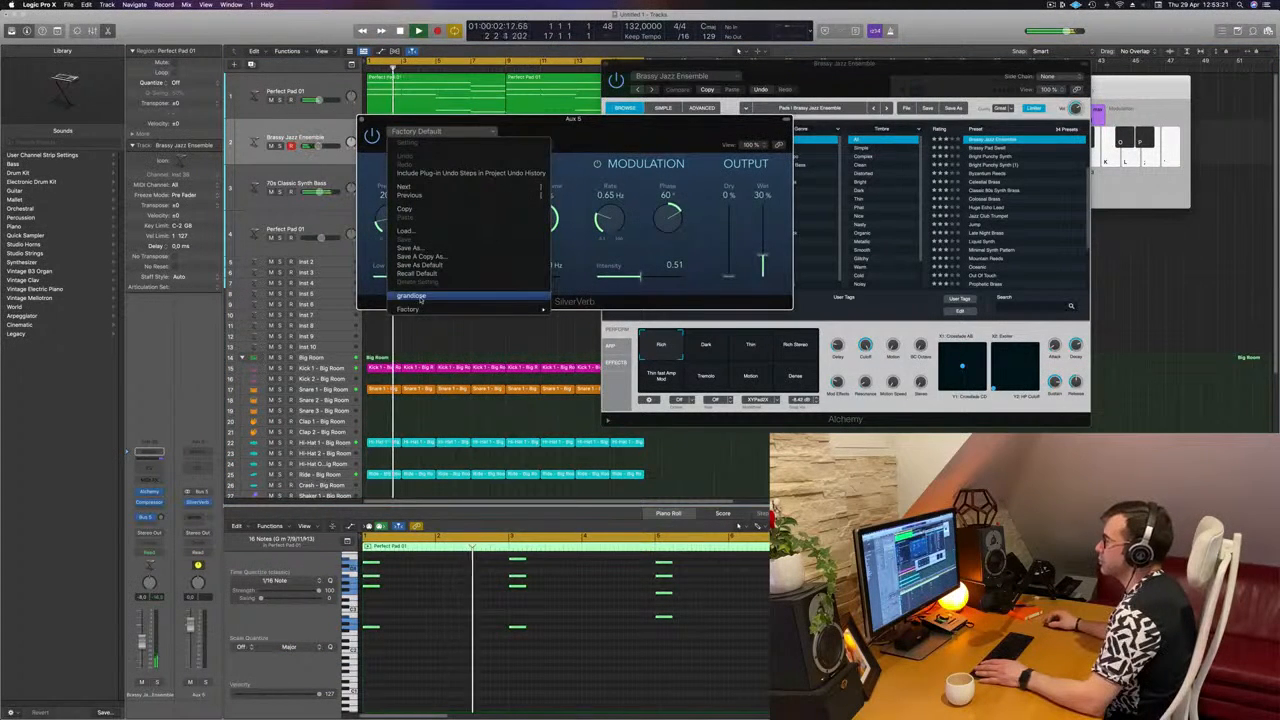
click(698, 245)
drag(683, 121, 982, 115)
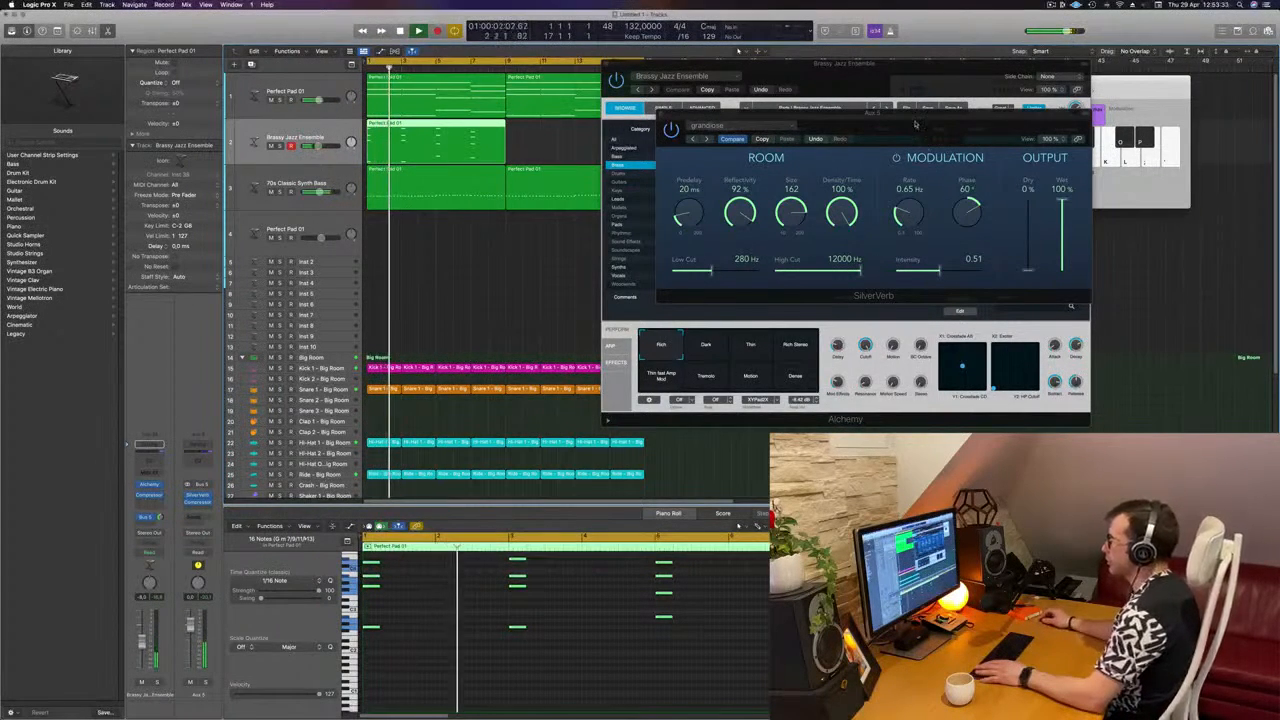
drag(914, 124, 751, 274)
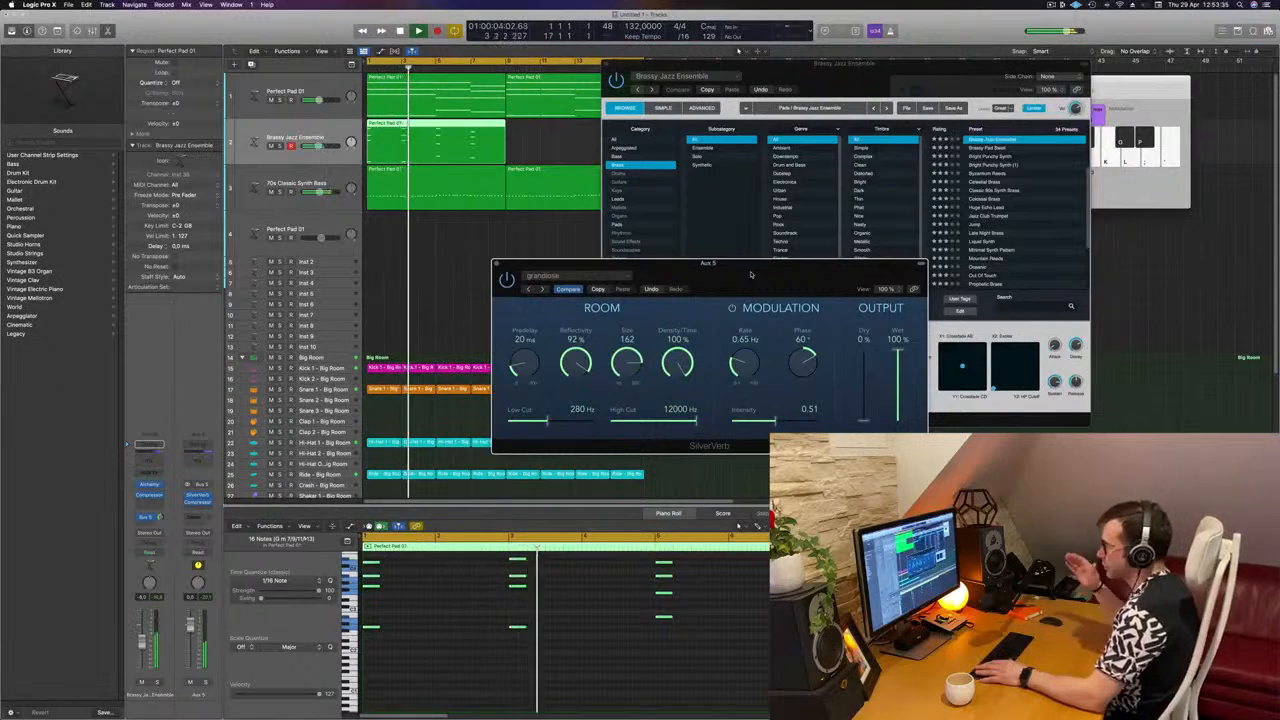
drag(751, 274, 809, 261)
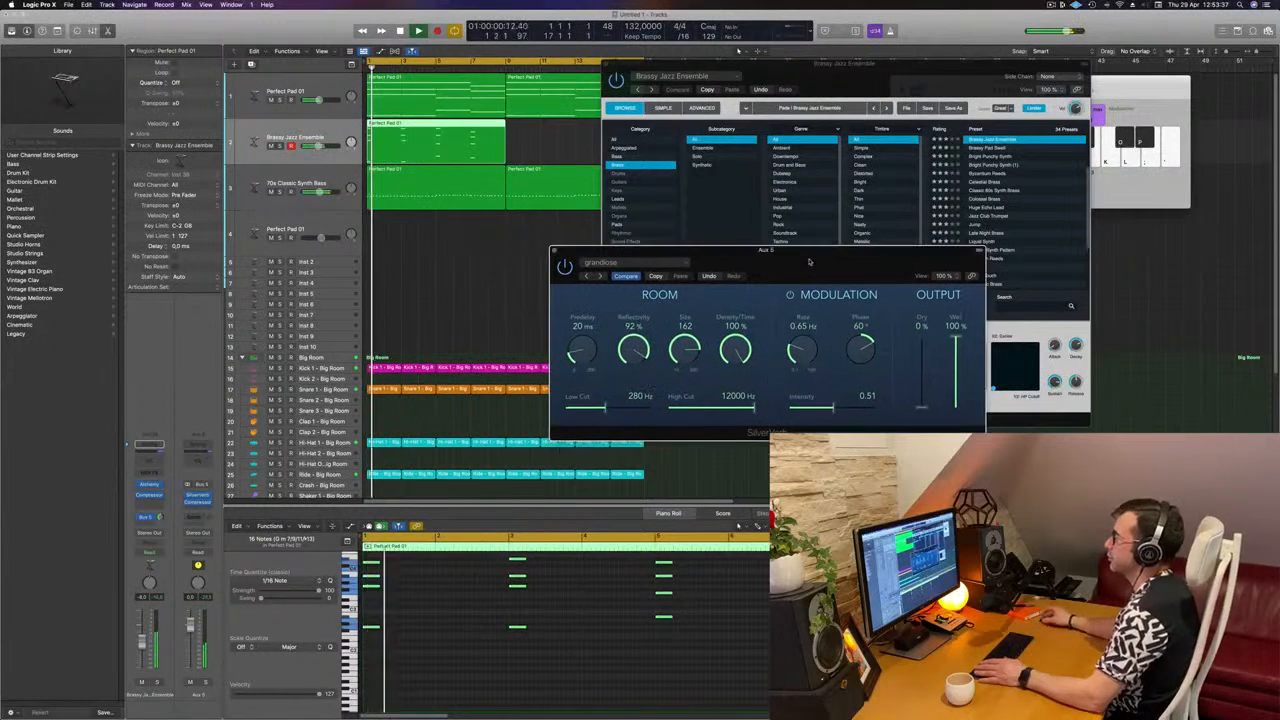
Step: Close the Alchemy window and copy the brass stab region to bar 9
drag(890, 63, 980, 100)
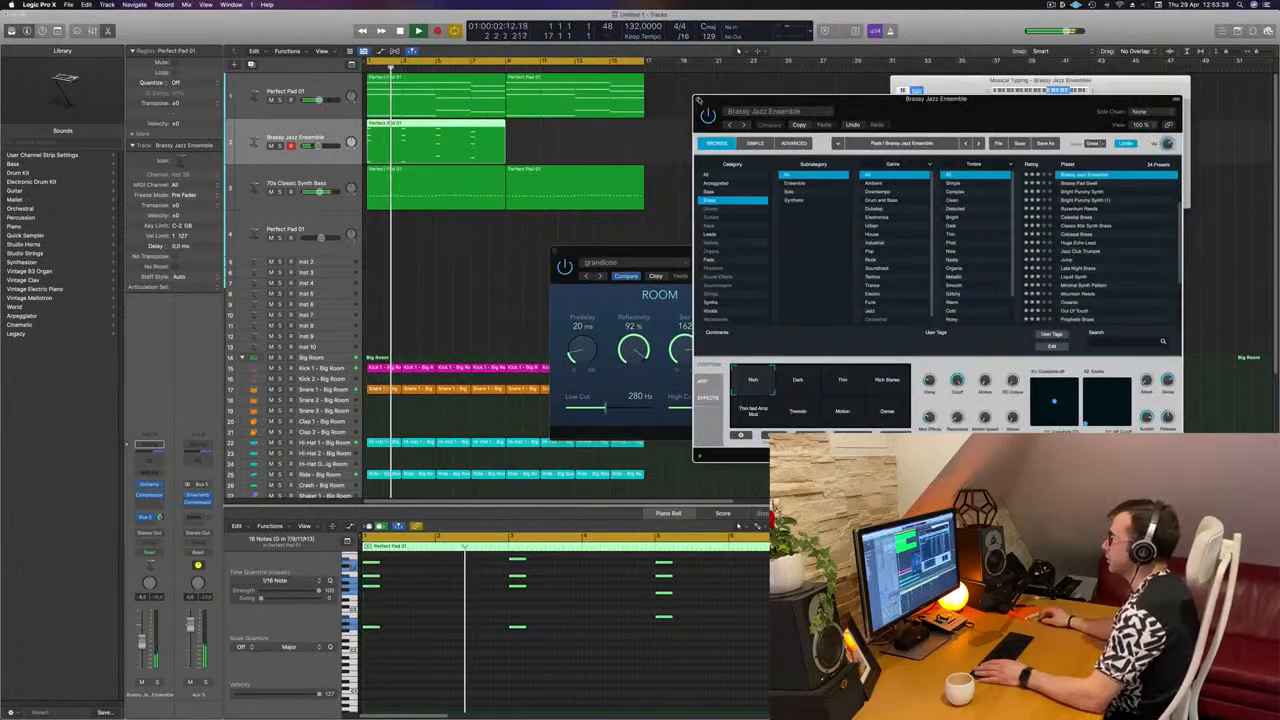
key(super+w)
click(539, 138)
drag(454, 131, 567, 131)
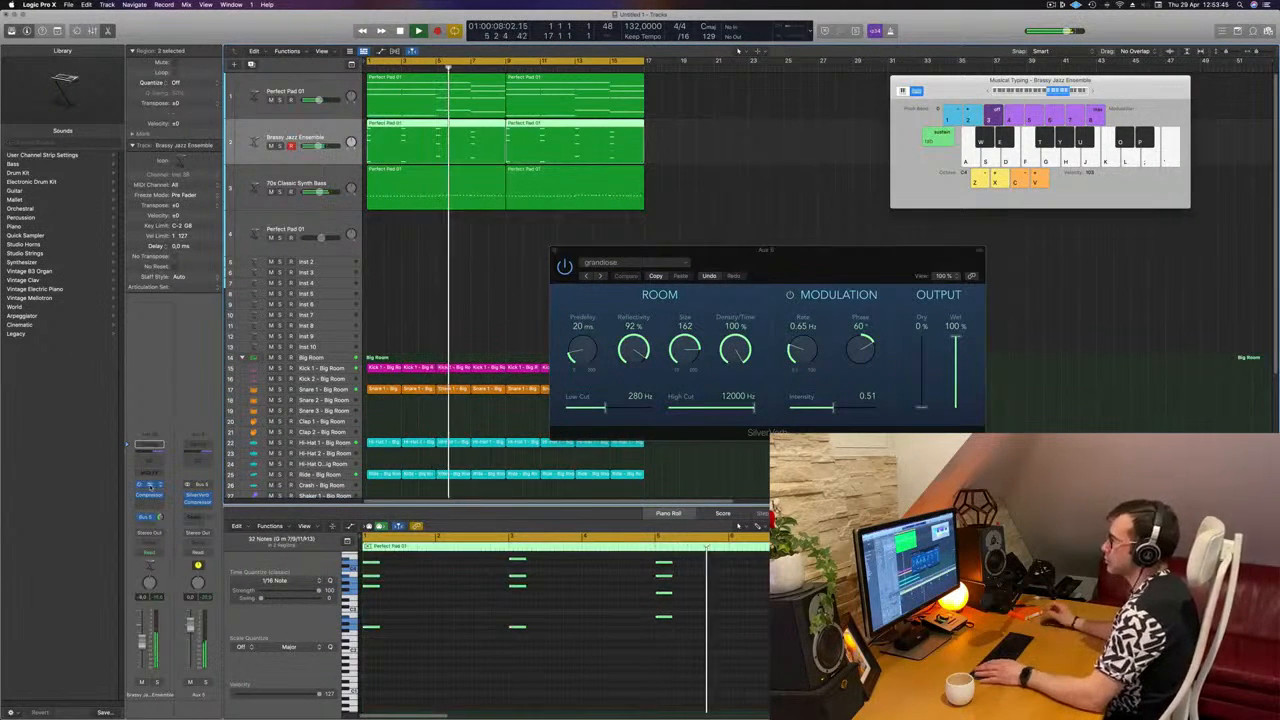
Step: Open Alchemy on the Brassy Jazz Ensemble track, audition its performance snapshots and choose Rich Stereo
click(149, 485)
drag(973, 116, 761, 152)
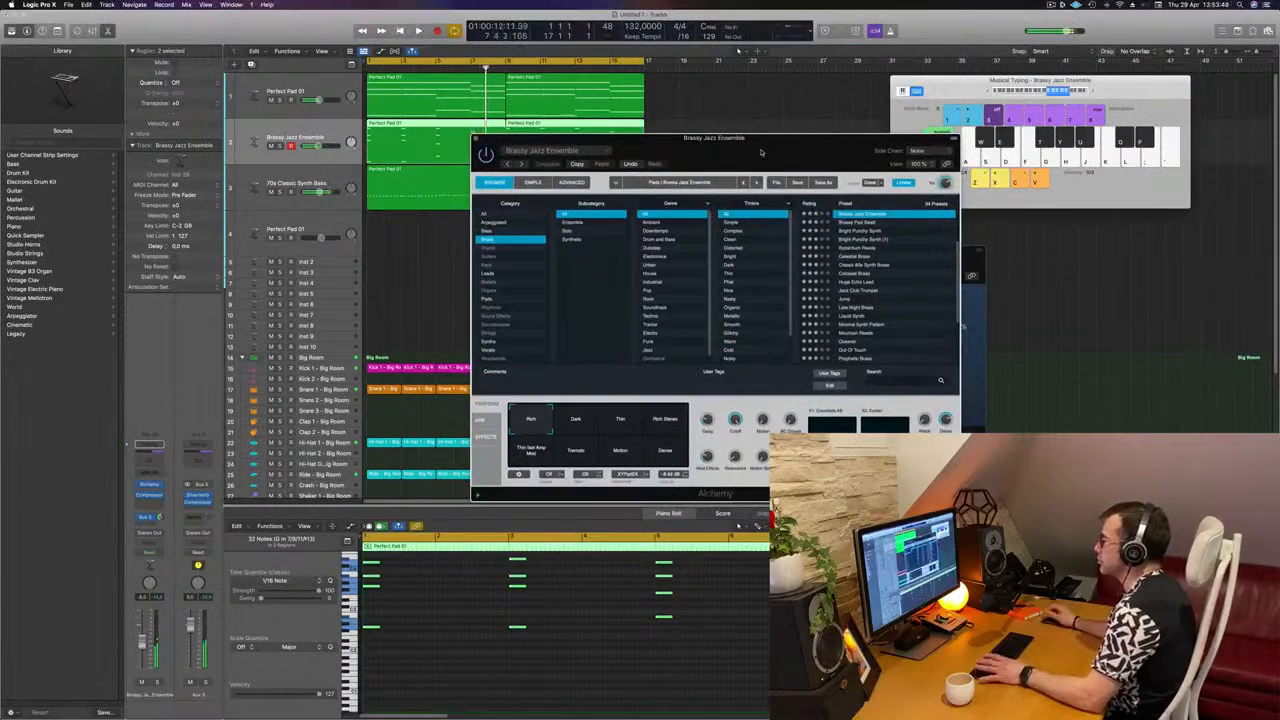
click(578, 423)
click(614, 423)
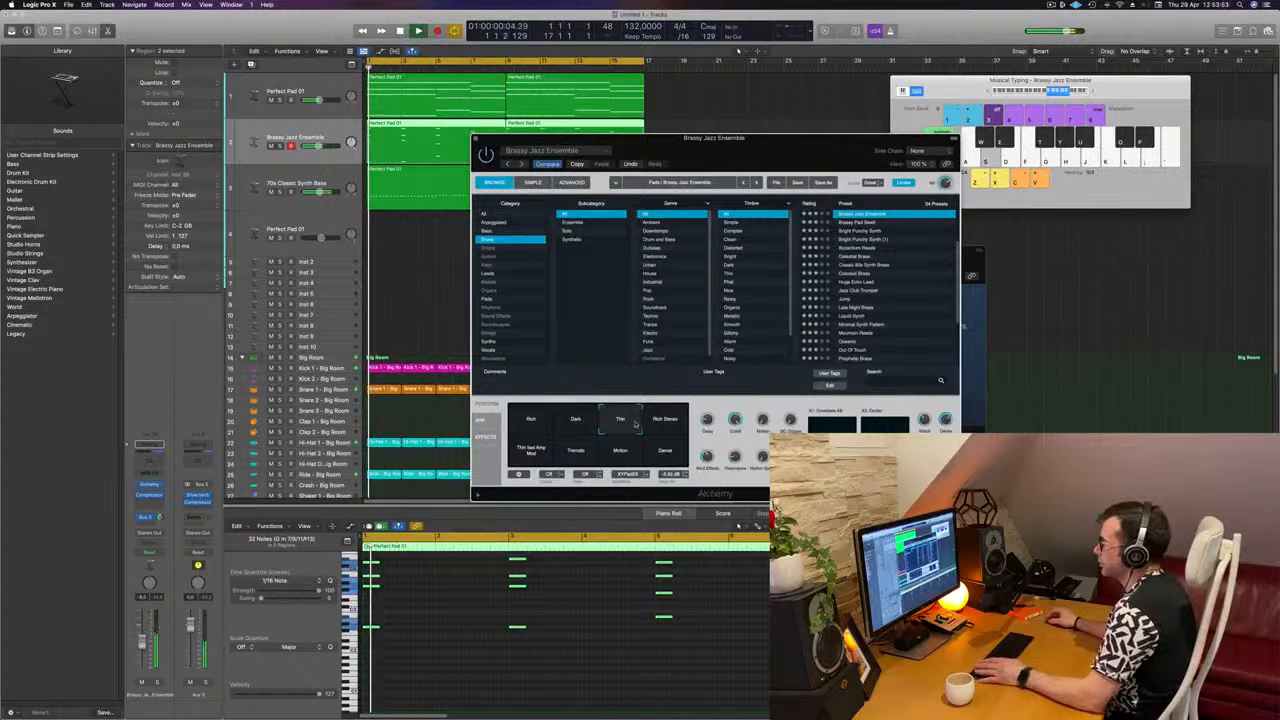
click(668, 425)
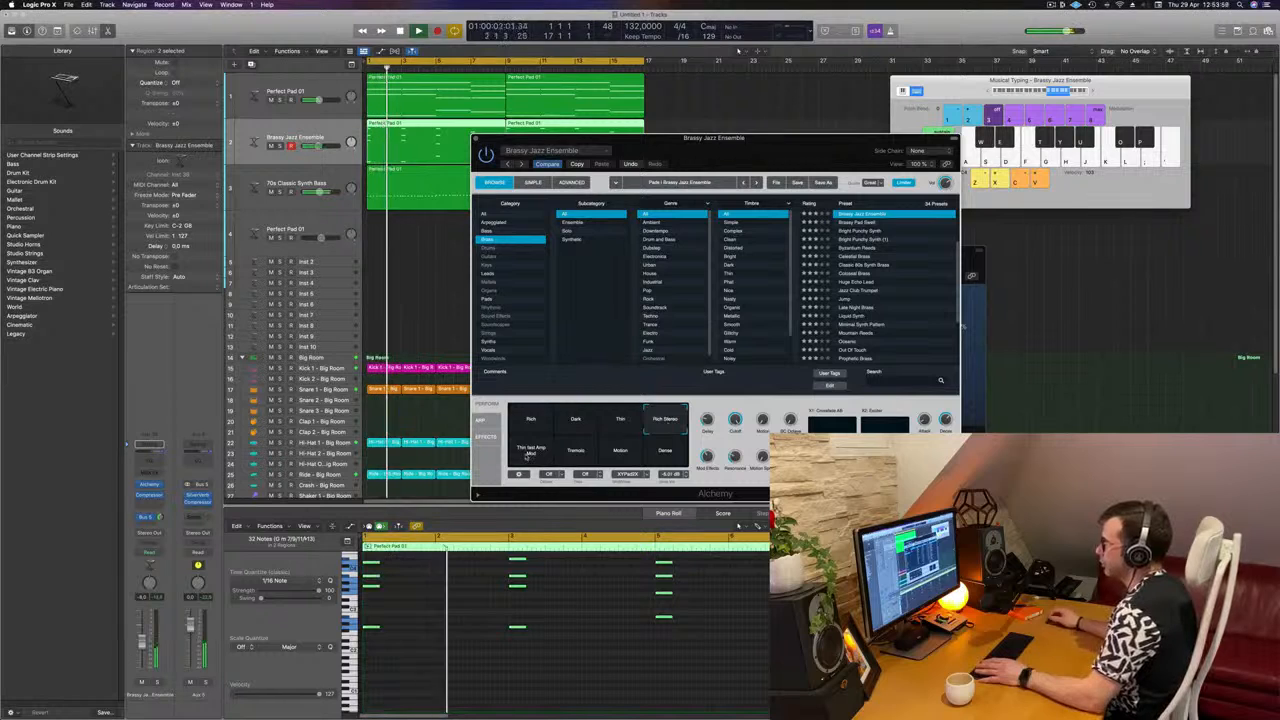
click(628, 455)
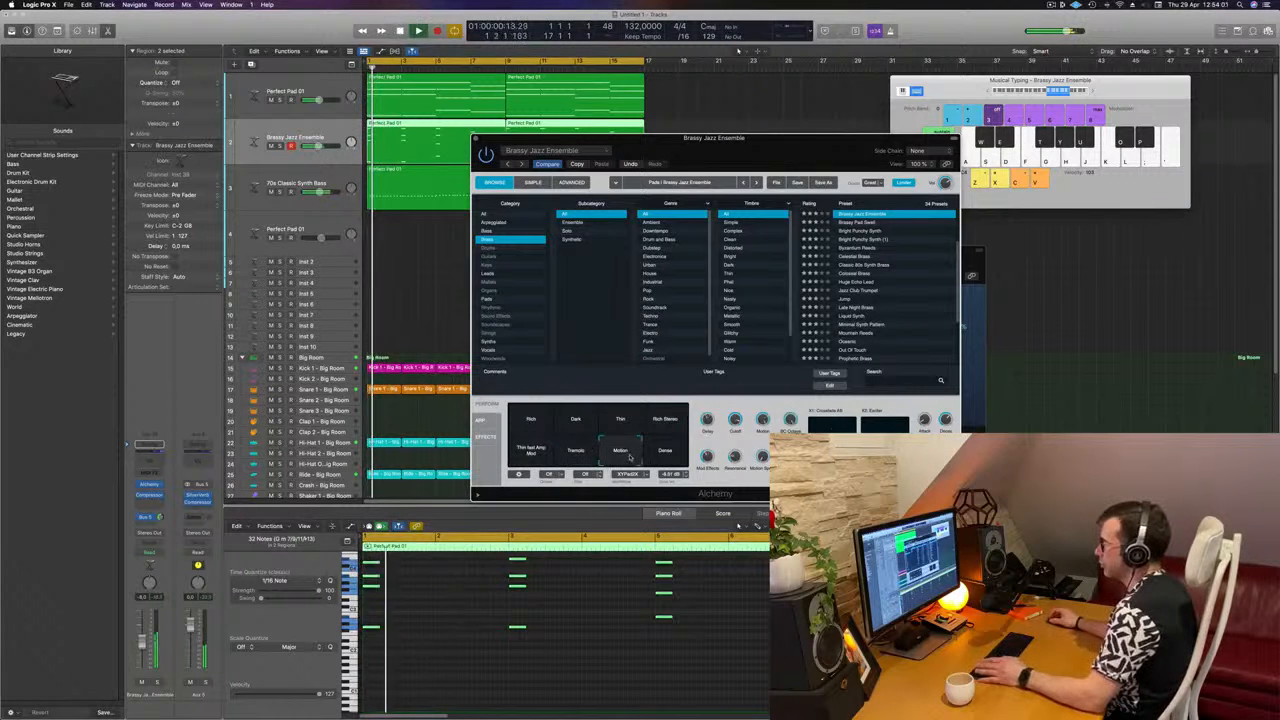
click(674, 457)
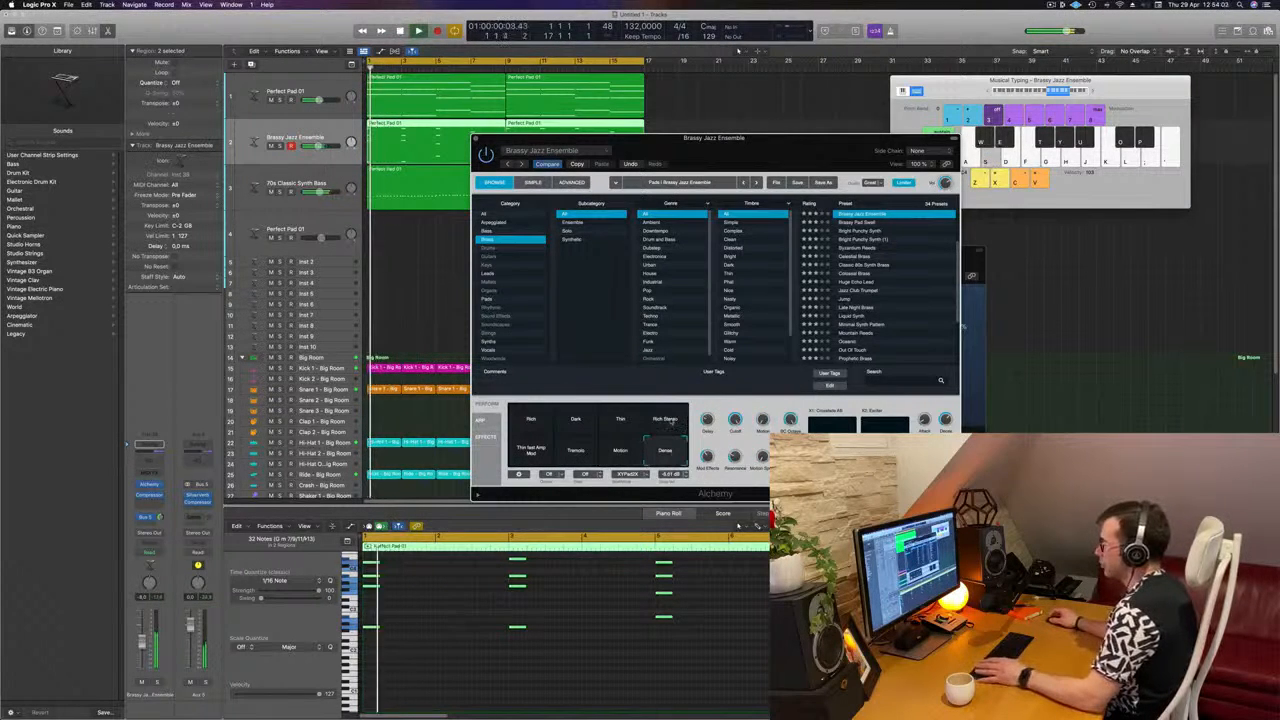
click(668, 421)
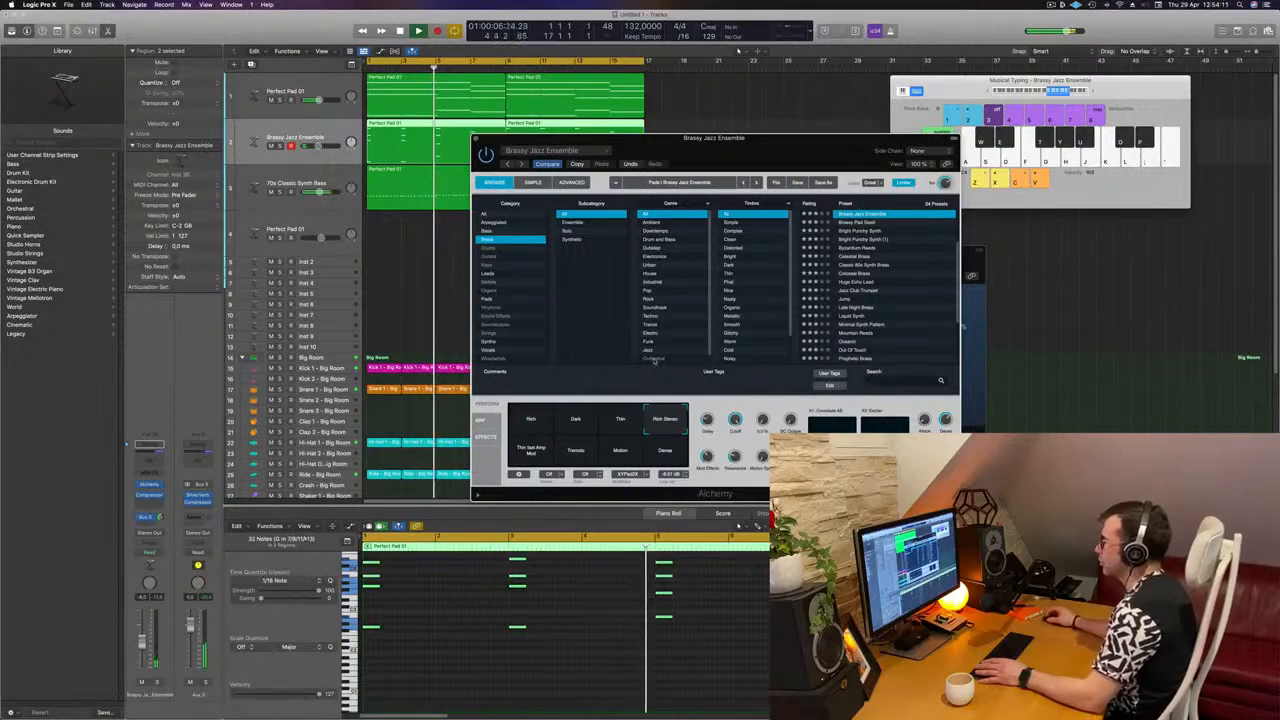
Step: Close the Alchemy window and move the SilverVerb window clear of the arrangement
drag(773, 138, 823, 206)
drag(746, 206, 862, 216)
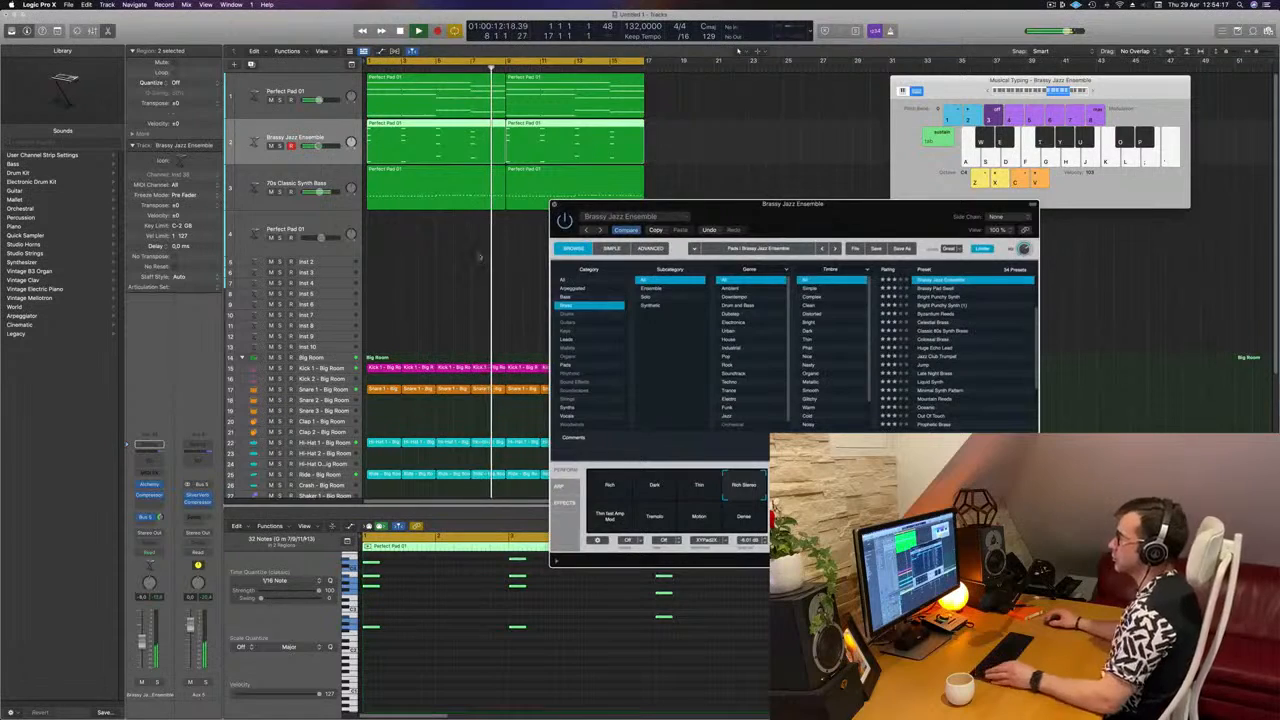
drag(765, 237, 1083, 211)
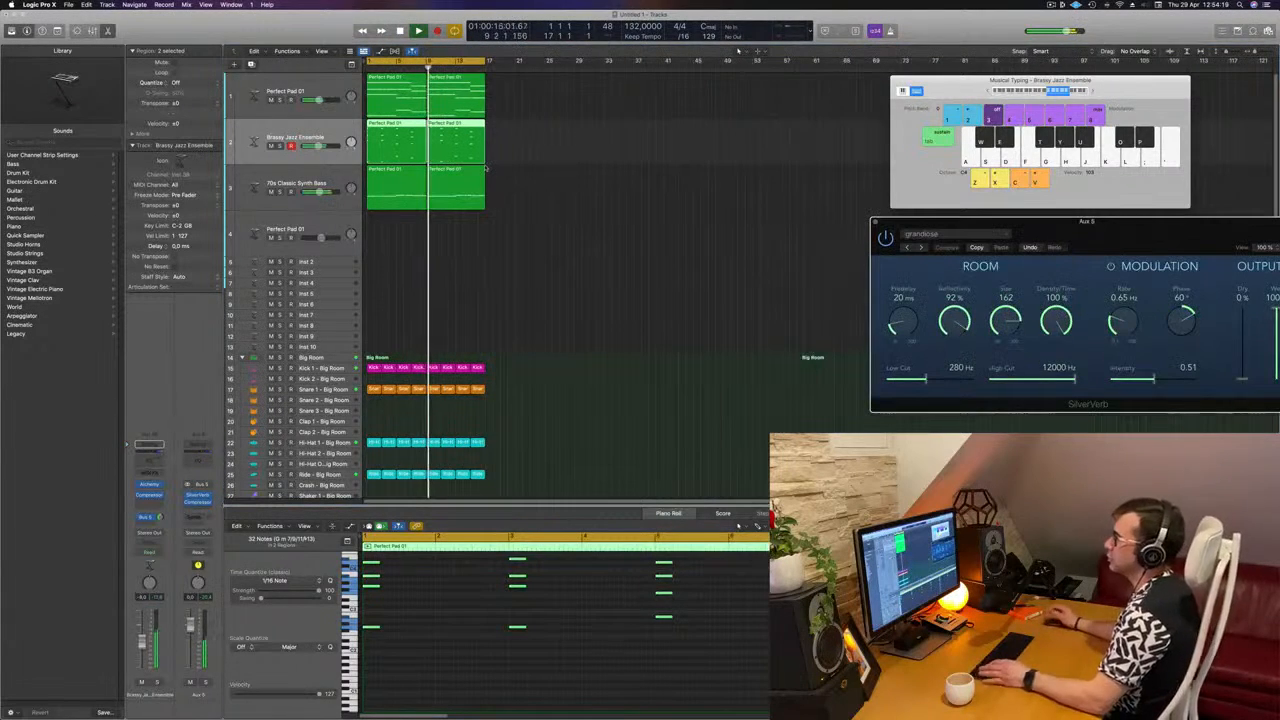
Step: Stop playback, duplicate the first Perfect Pad 01 track with its settings, and copy the pad's first region onto the new track at bar 1
click(304, 85)
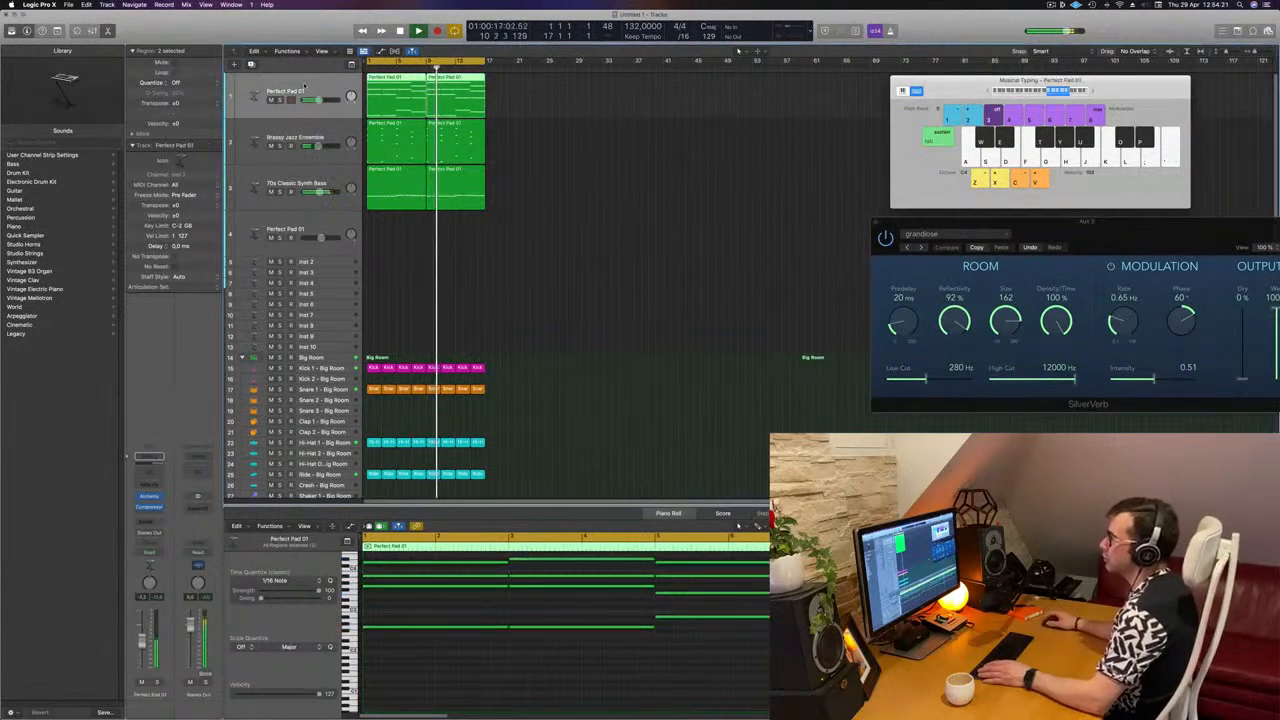
click(550, 243)
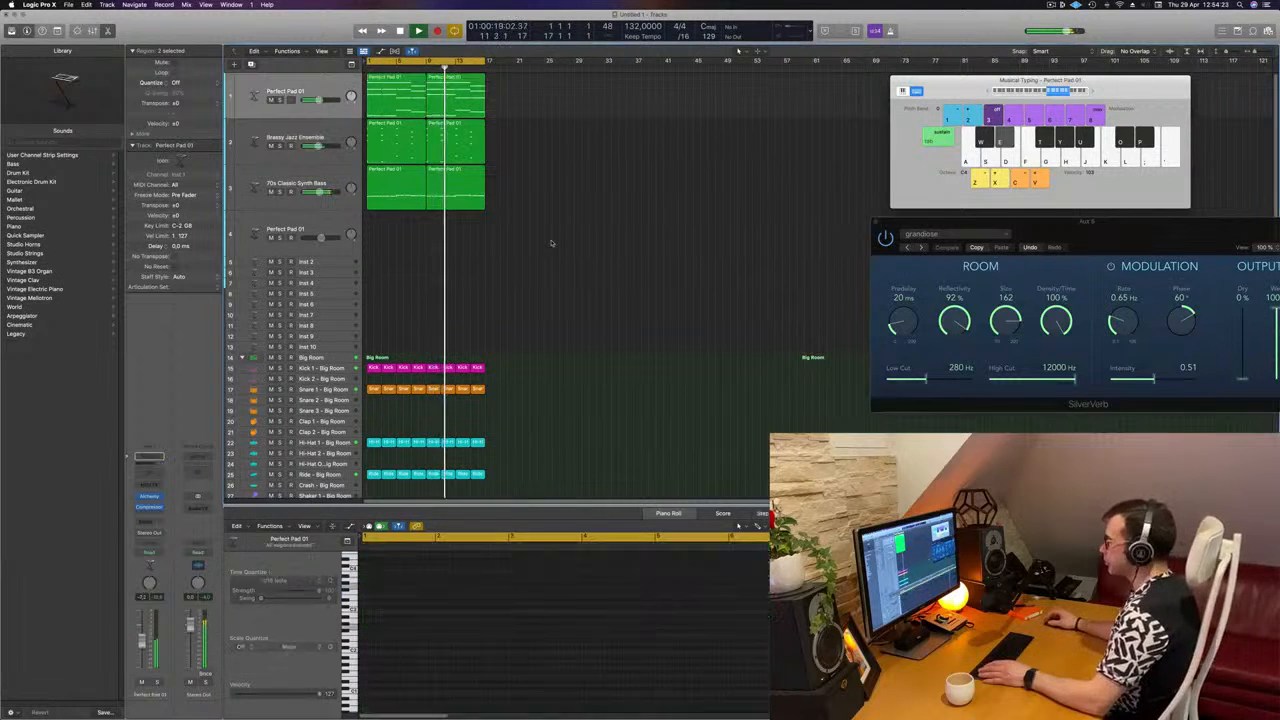
key(space)
click(403, 97)
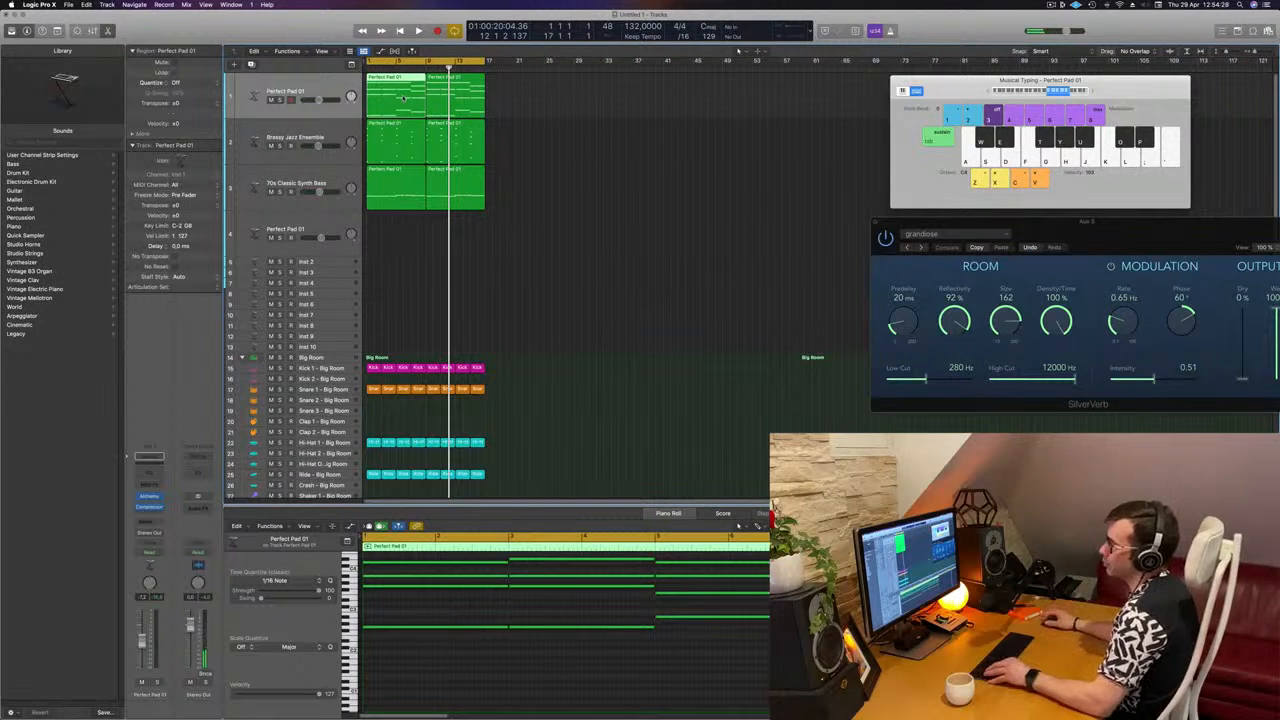
mouse_move(403, 97)
mouse_down()
mouse_move(389, 240)
mouse_move(394, 100)
mouse_up()
click(311, 86)
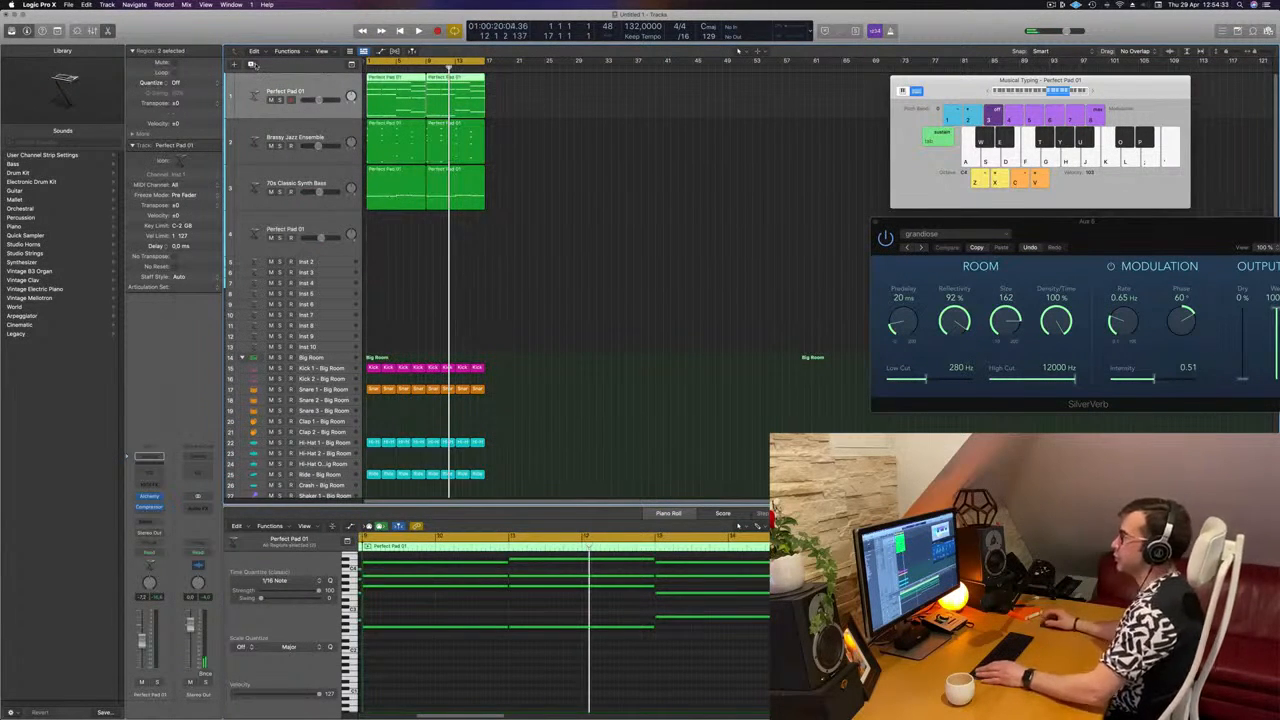
click(251, 64)
click(402, 102)
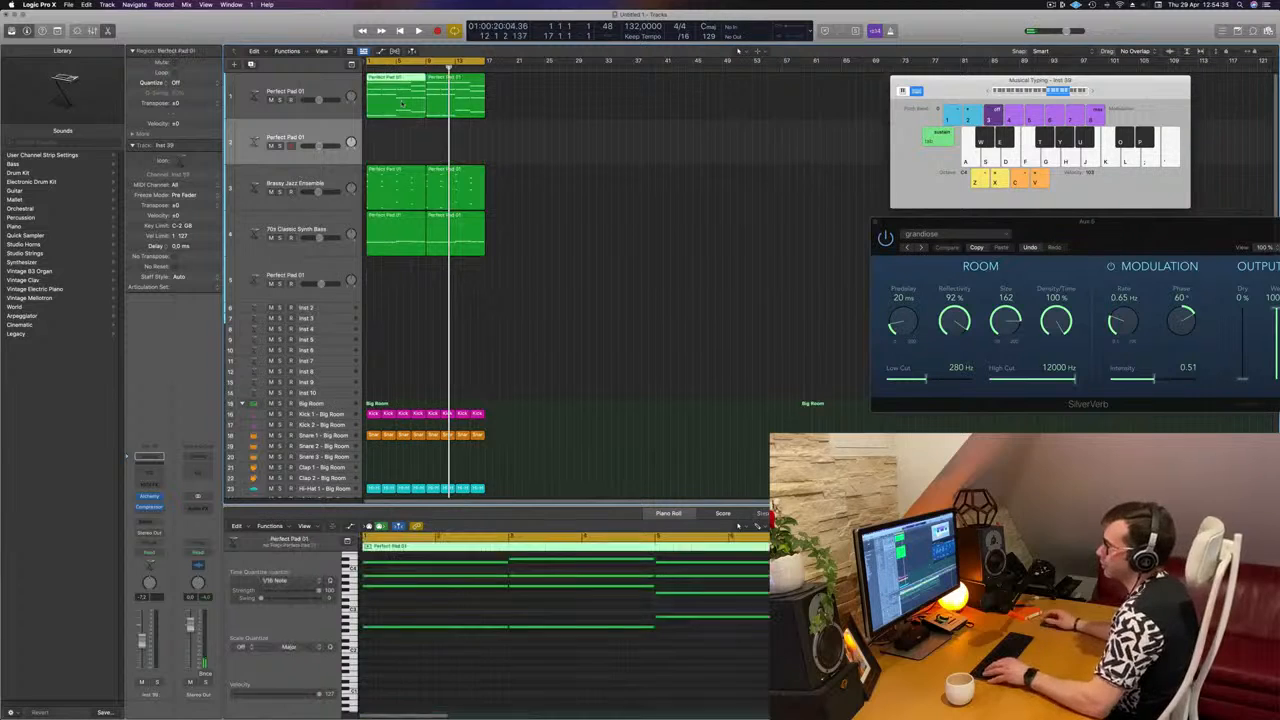
drag(402, 102, 390, 128)
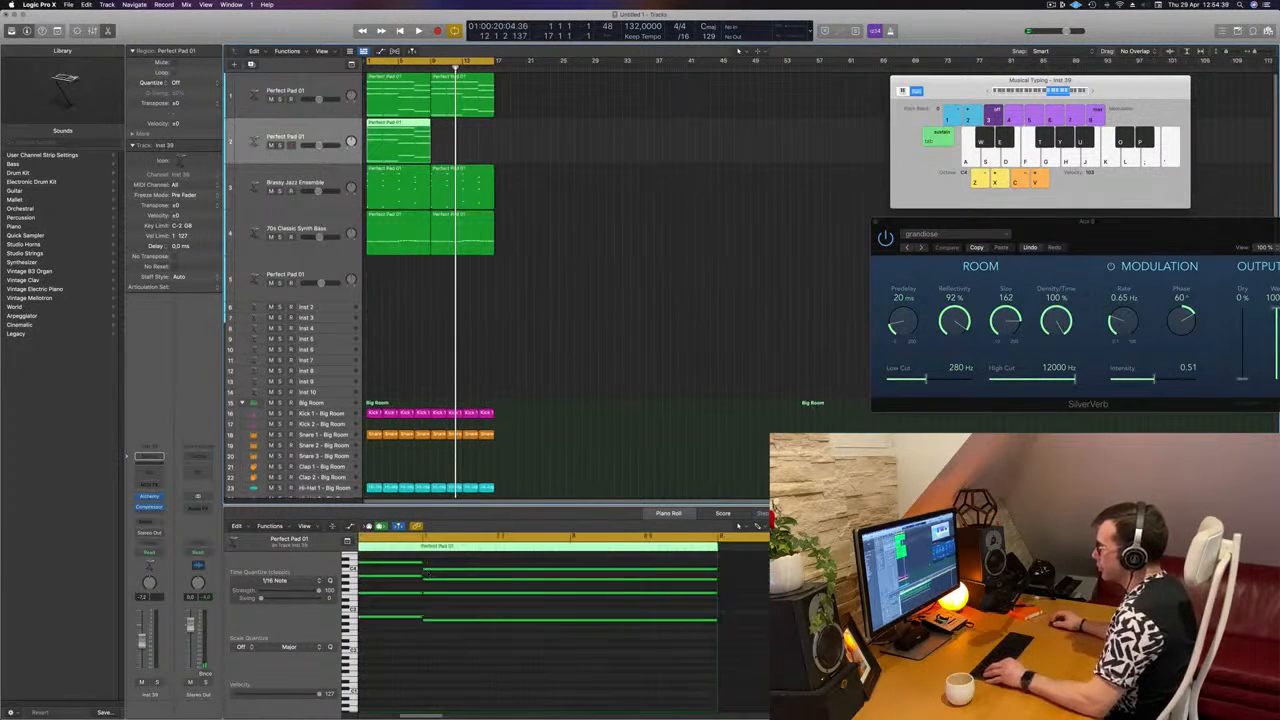
Step: Shorten the four notes of the copied region's first chord to about one beat and listen from the start
scroll(425, 575, down, 5)
scroll(420, 600, right, 2)
scroll(419, 601, left, 2)
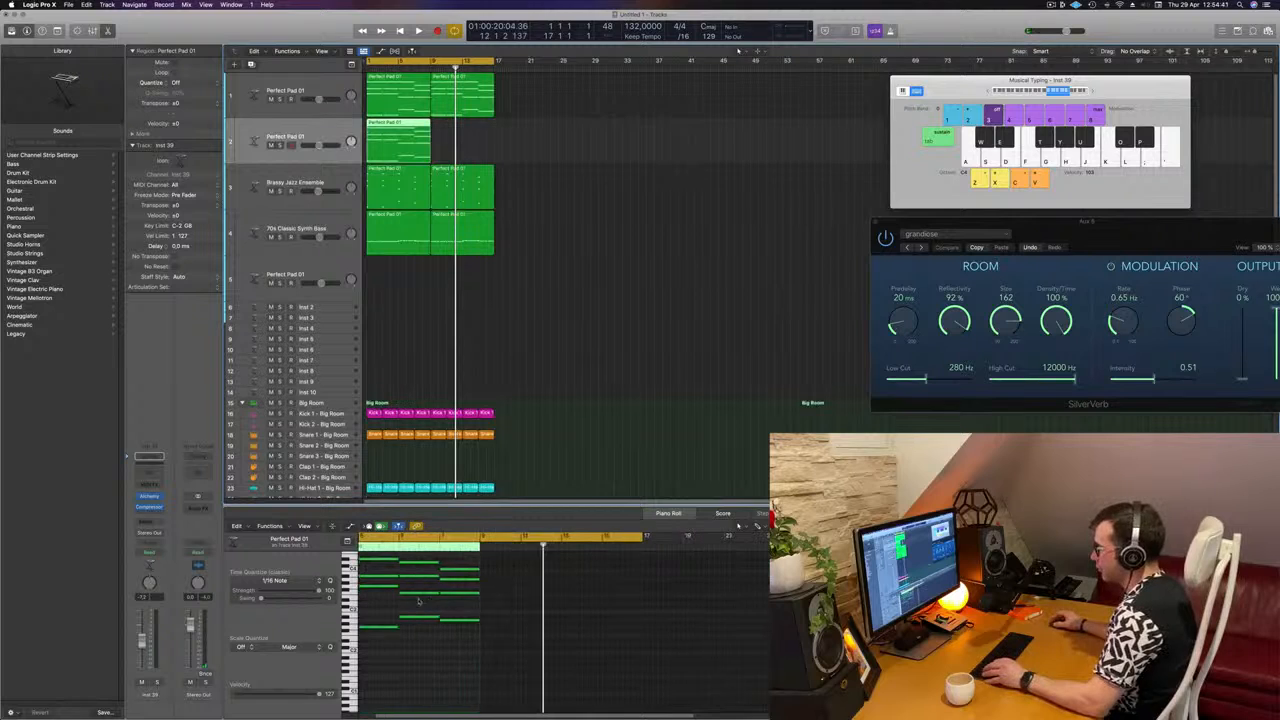
scroll(419, 601, up, 2)
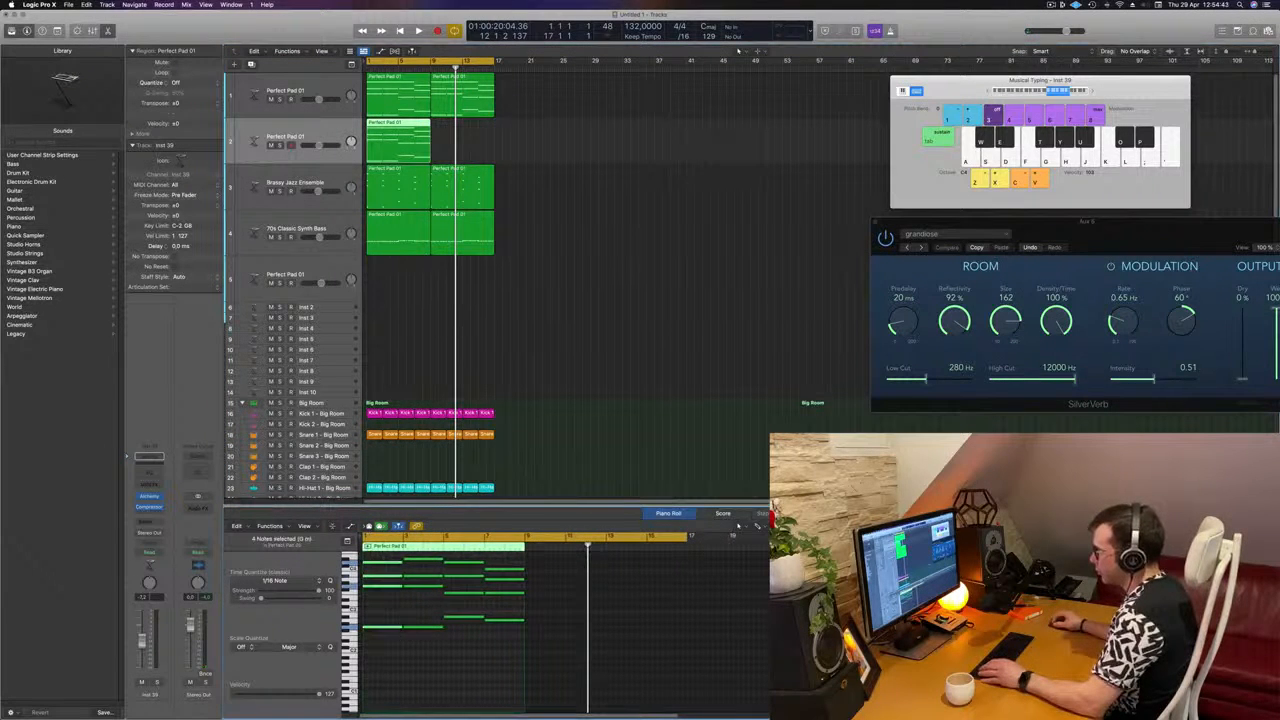
scroll(368, 627, up, 2)
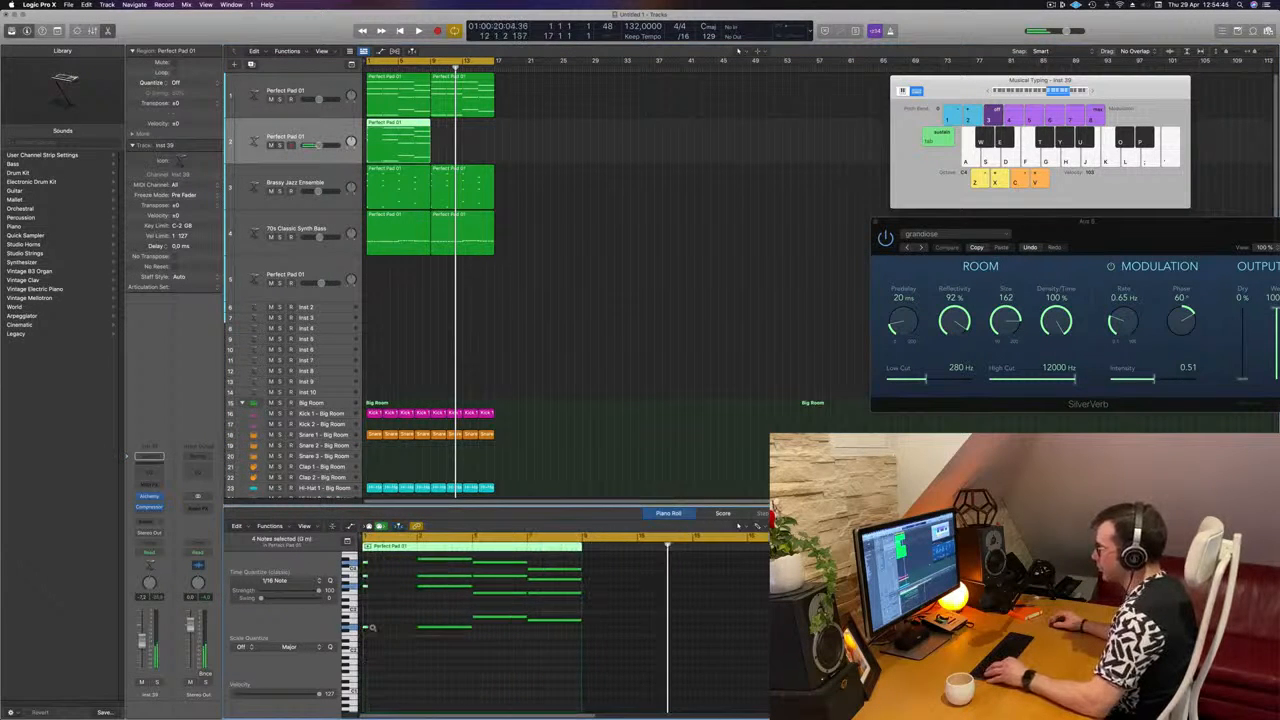
scroll(368, 627, up, 3)
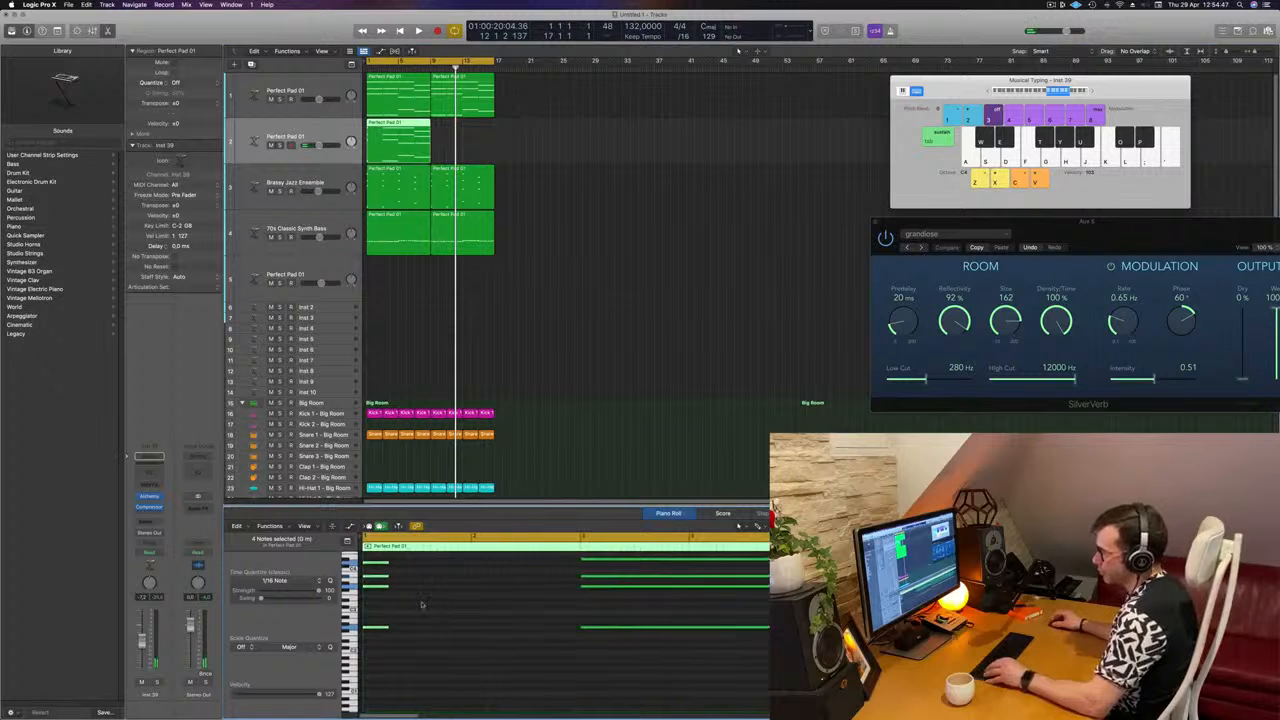
key(Return)
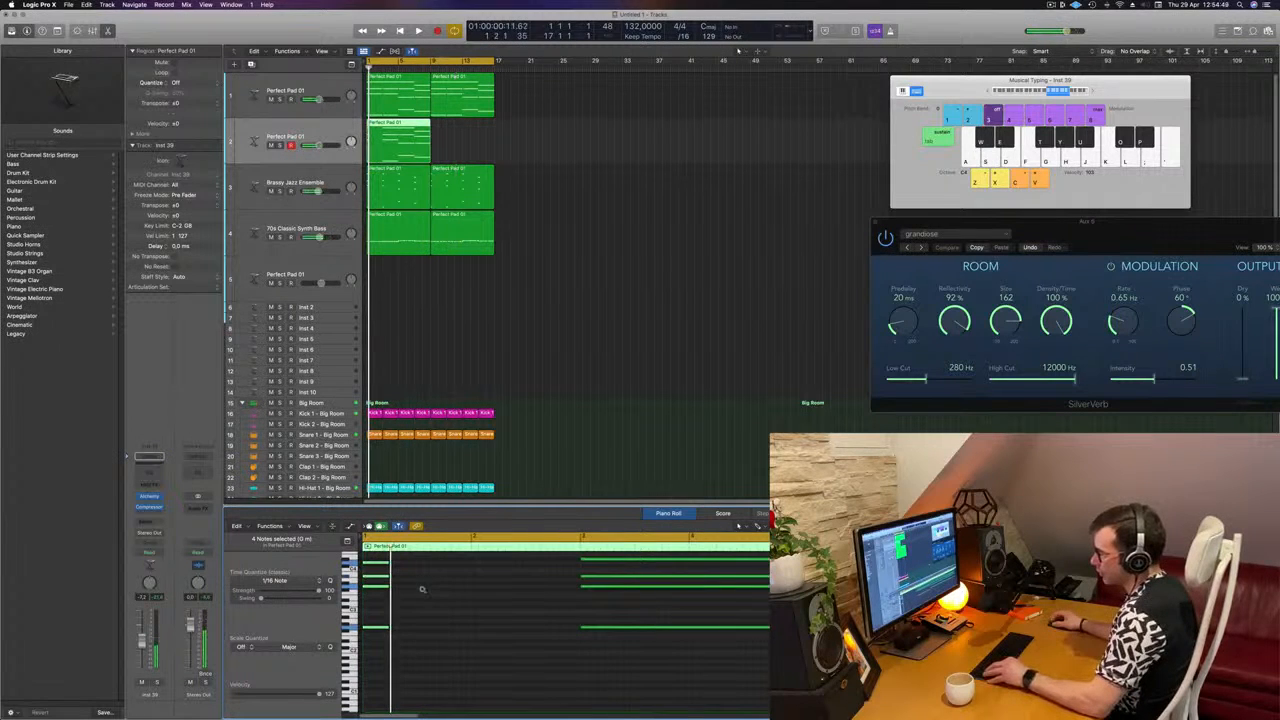
scroll(415, 592, up, 3)
Step: Stagger the four shortened chord notes in ascending order and trim them to sixteenth notes to form an arpeggio
click(393, 594)
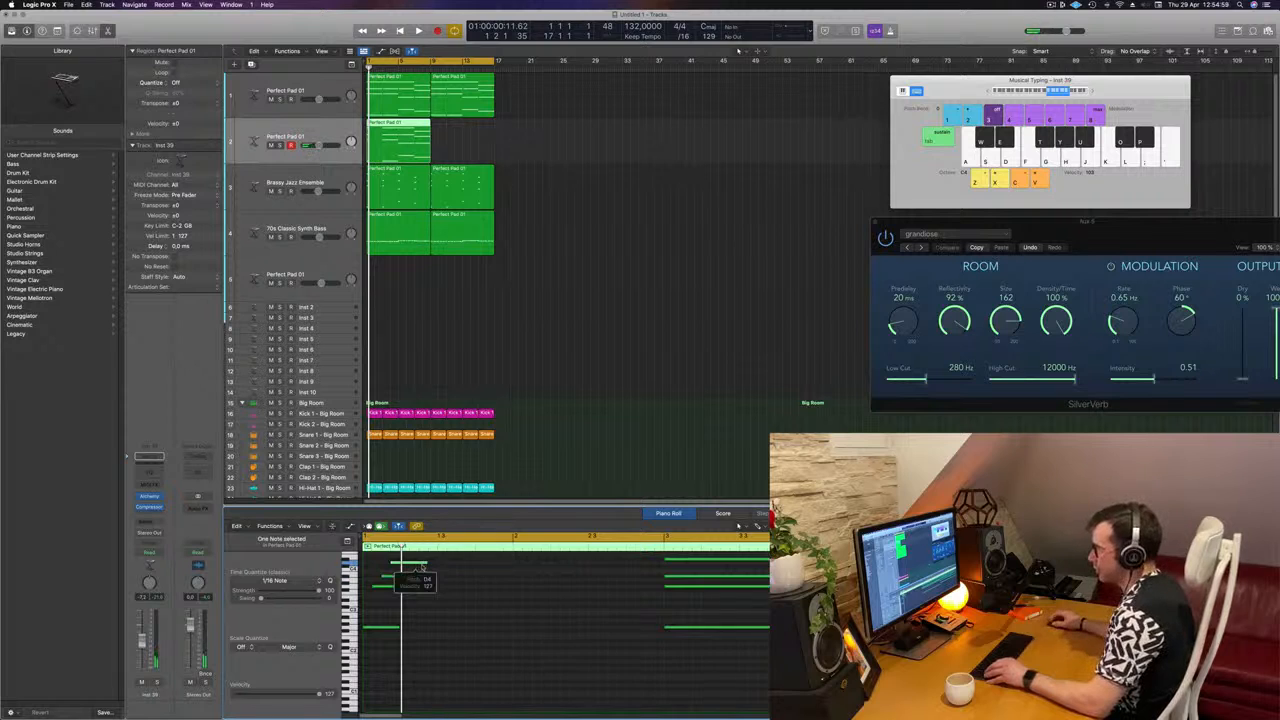
drag(442, 562, 419, 624)
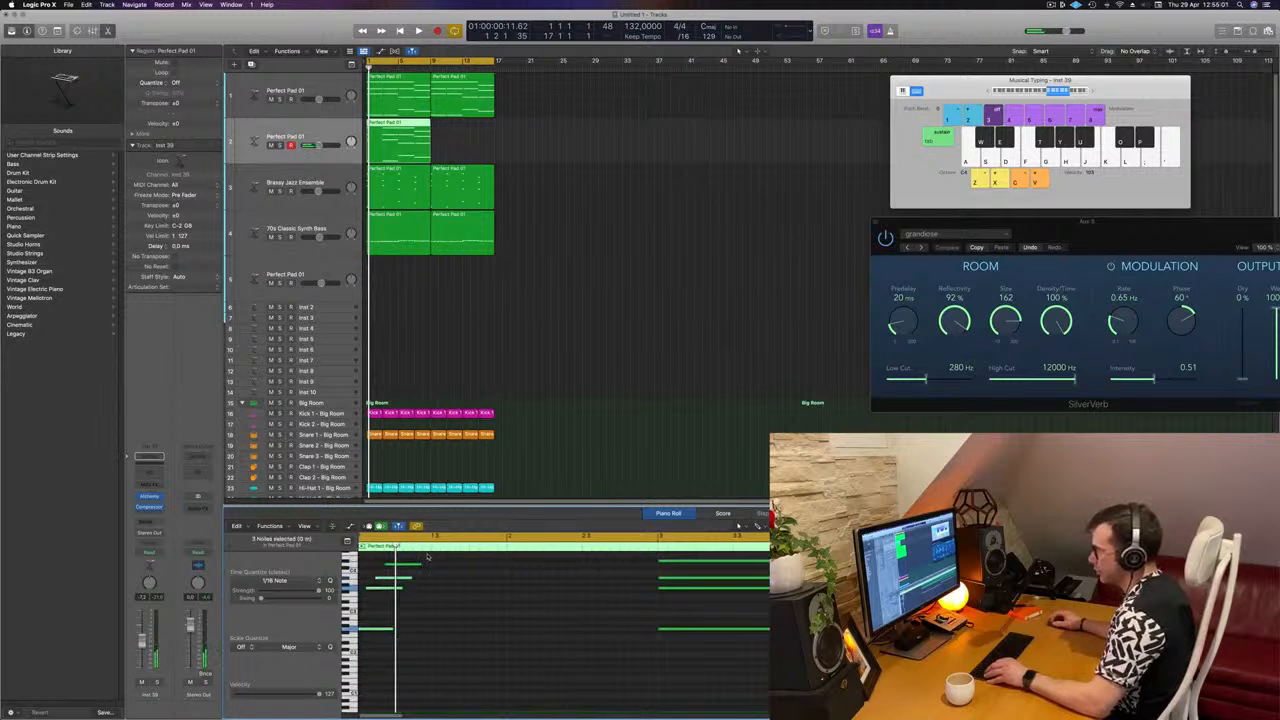
drag(428, 556, 368, 628)
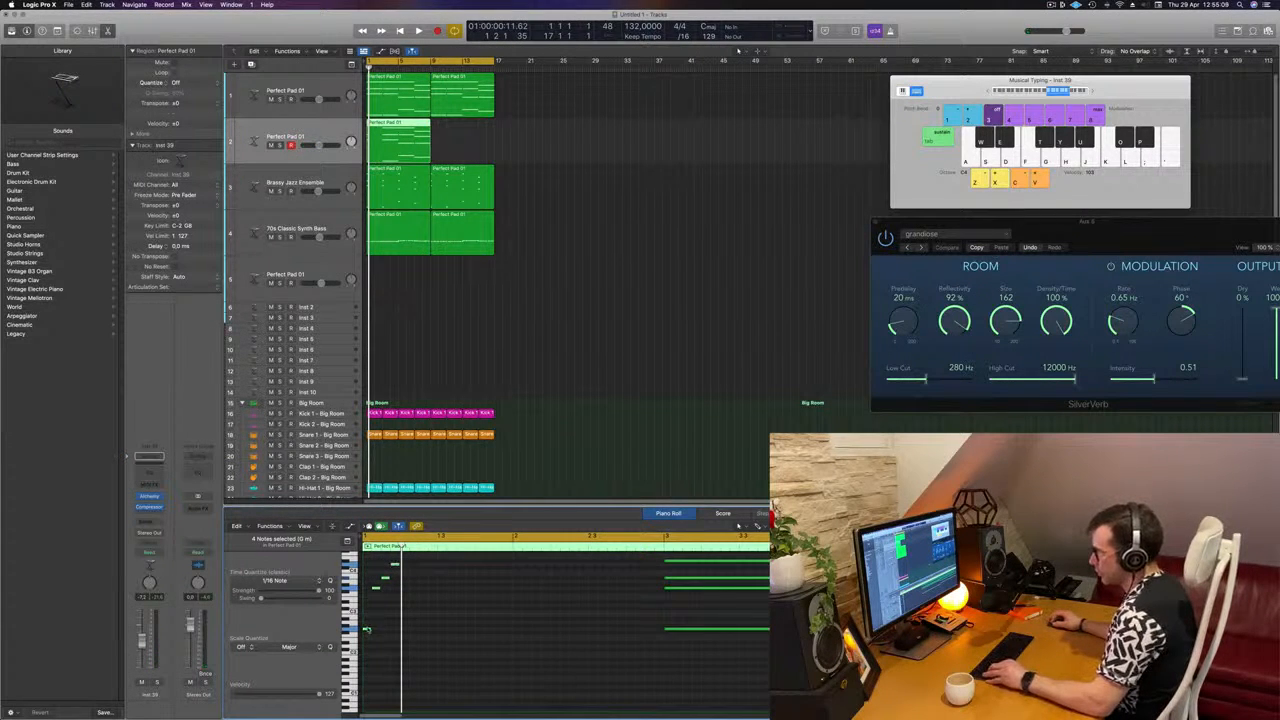
Step: Copy the four-note arpeggio within bar 1, leaving a one-sixteenth gap after the original
drag(367, 630, 413, 630)
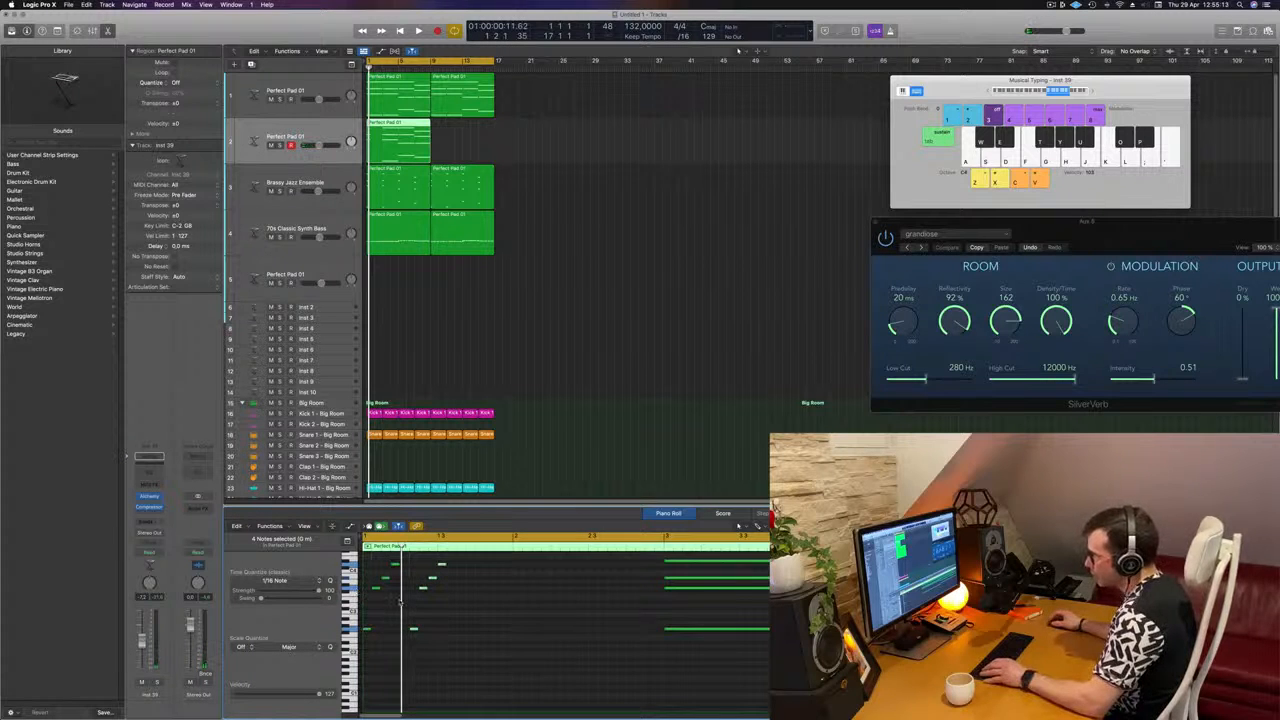
key(super+Right)
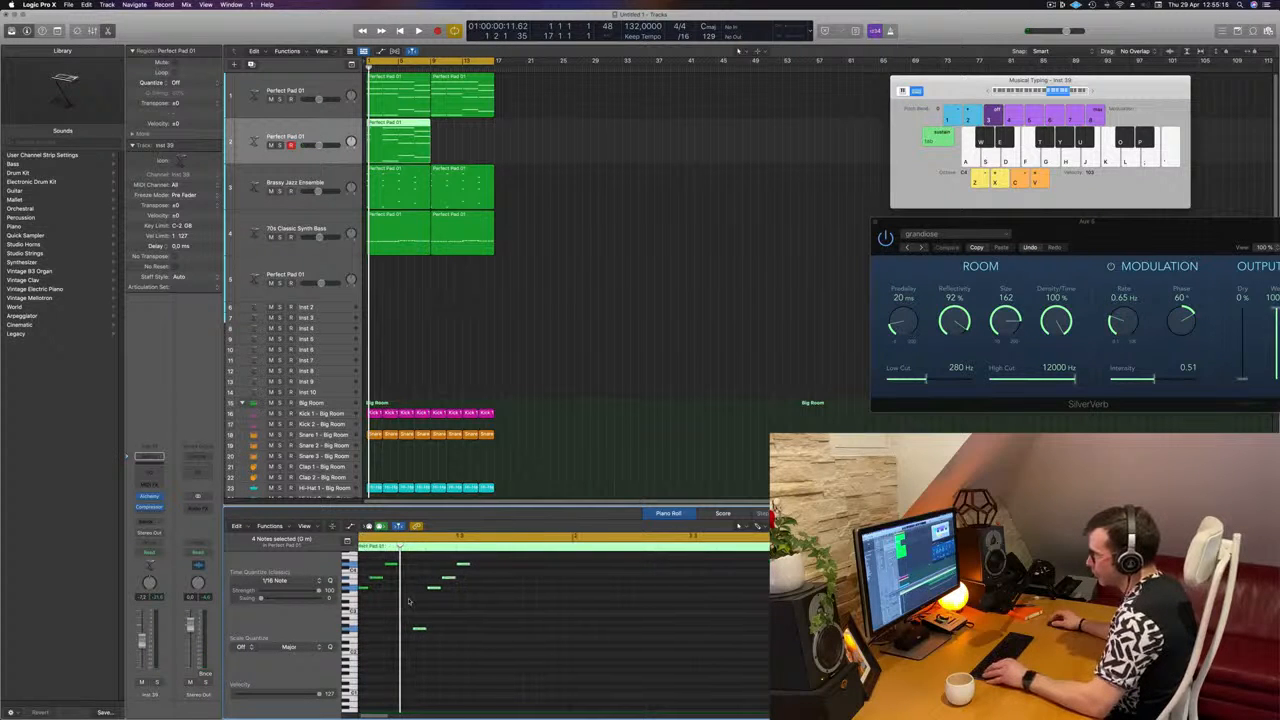
scroll(408, 600, left, 2)
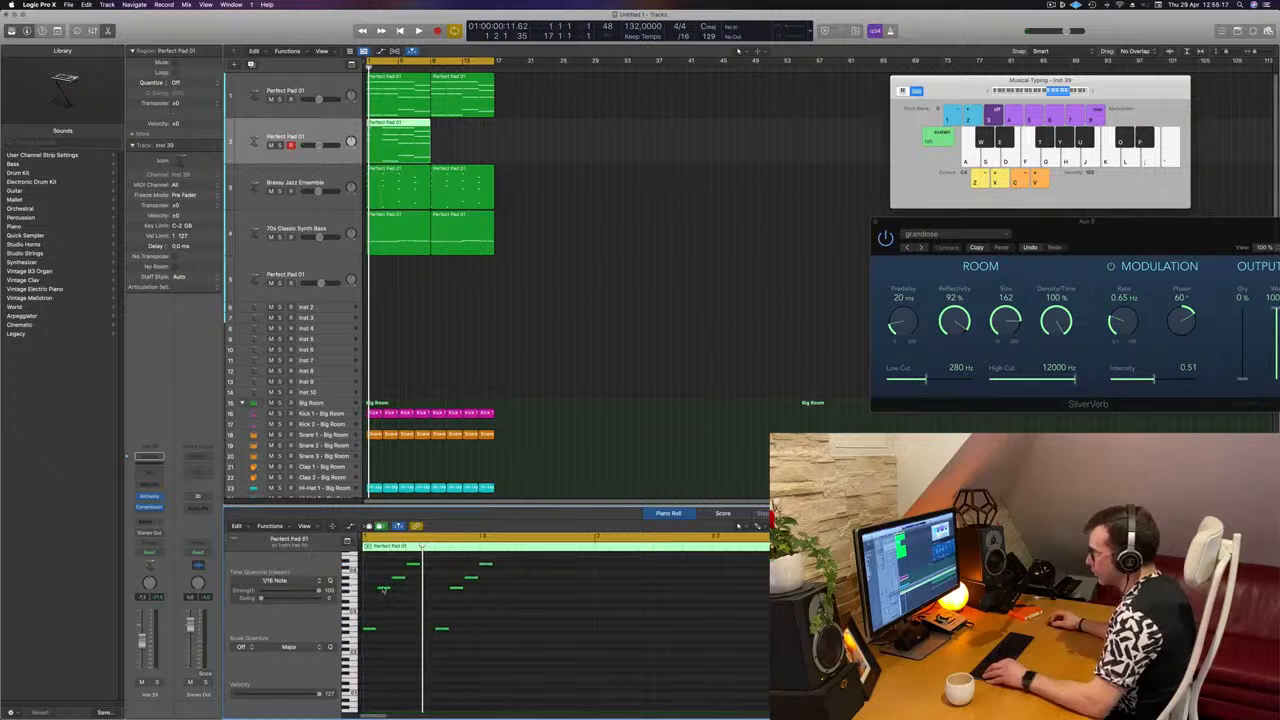
Step: Try filling the gap between the two arpeggios with a copied note, listen, and copy that note after the second arpeggio
drag(384, 588, 434, 598)
key(space)
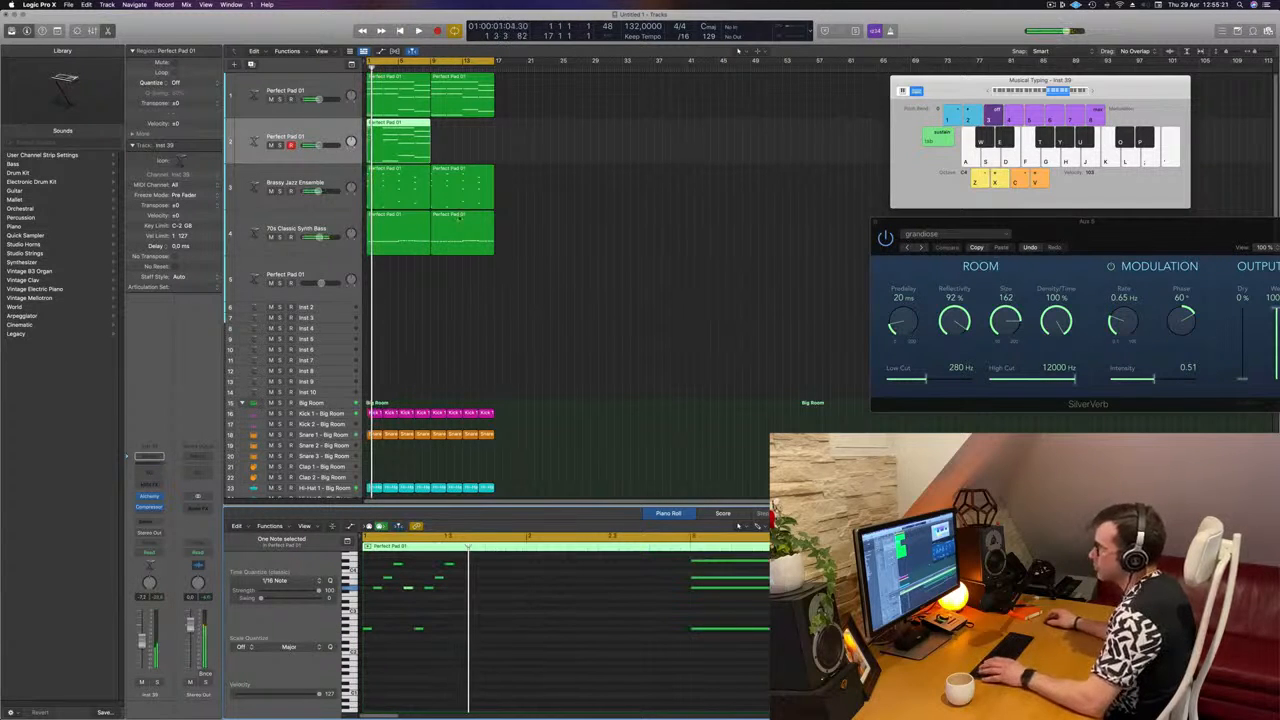
key(Return)
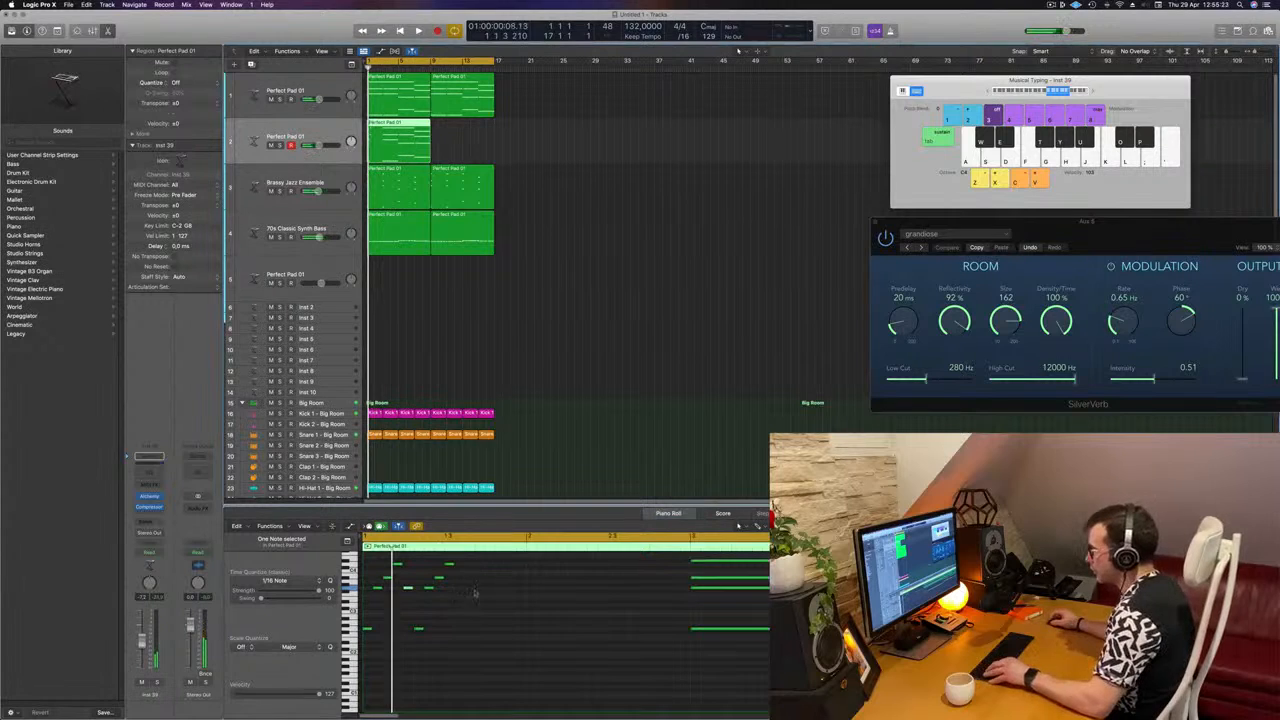
scroll(474, 593, up, 2)
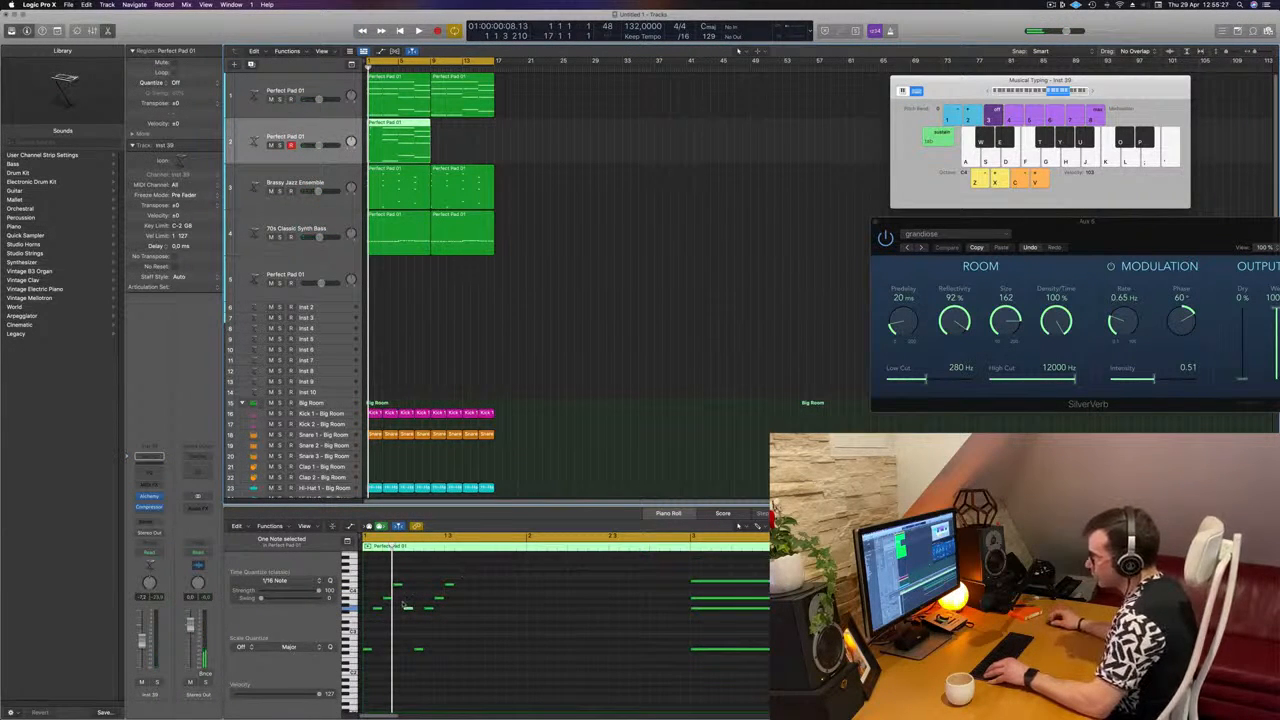
drag(408, 610, 459, 612)
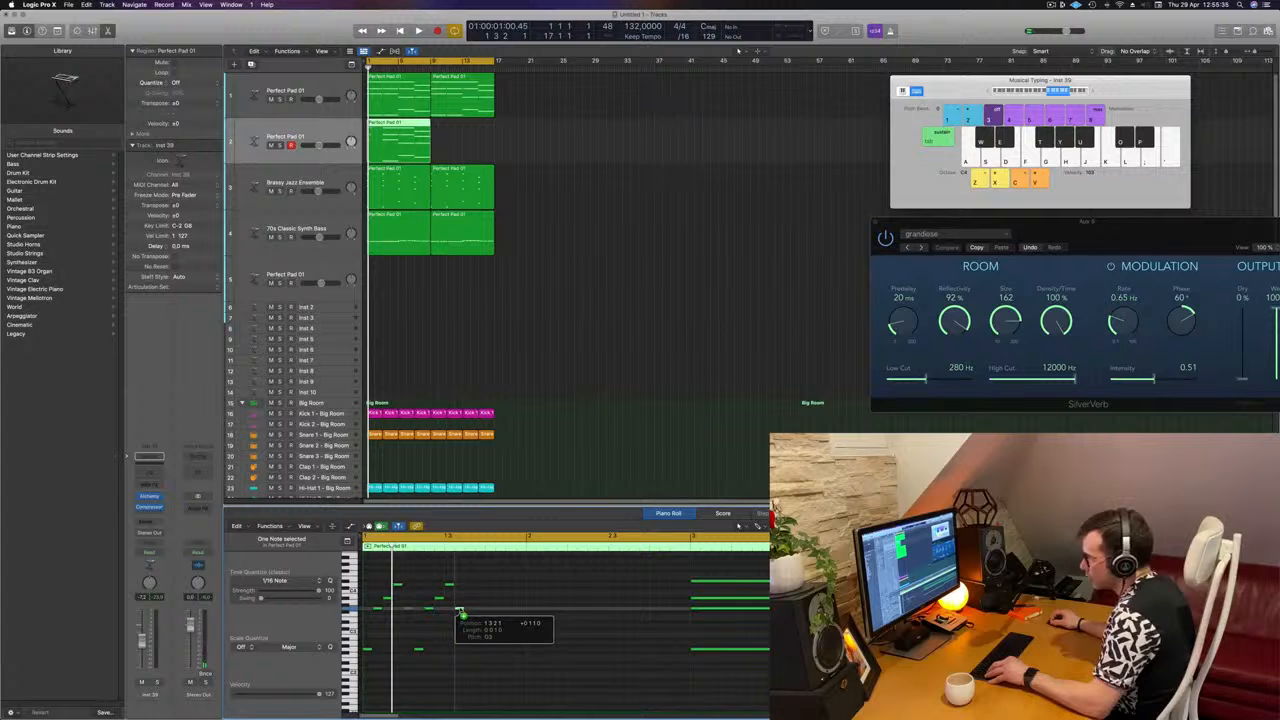
Step: Remove the extra note, move the second arpeggio one sixteenth earlier to follow the first directly, and listen to the result
drag(459, 612, 457, 682)
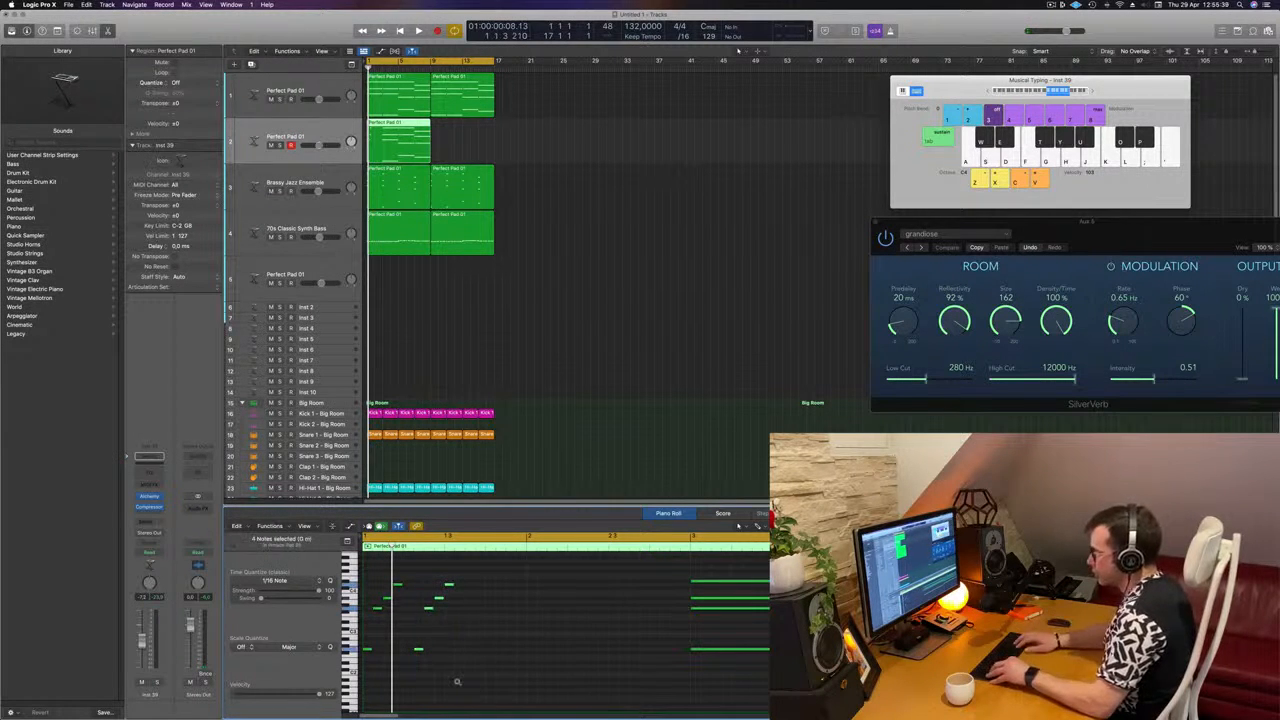
key(space)
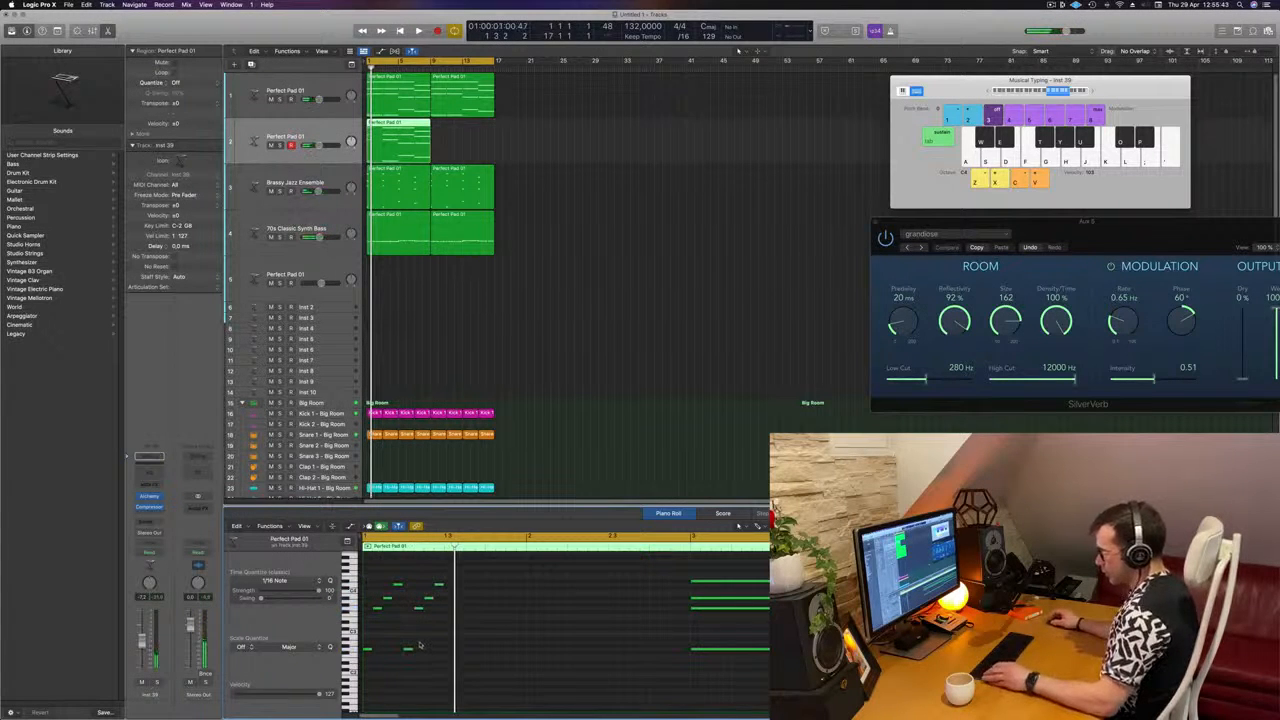
Step: Try repeating all the notes of the arpeggio region, and undo the repeat
key(super+a)
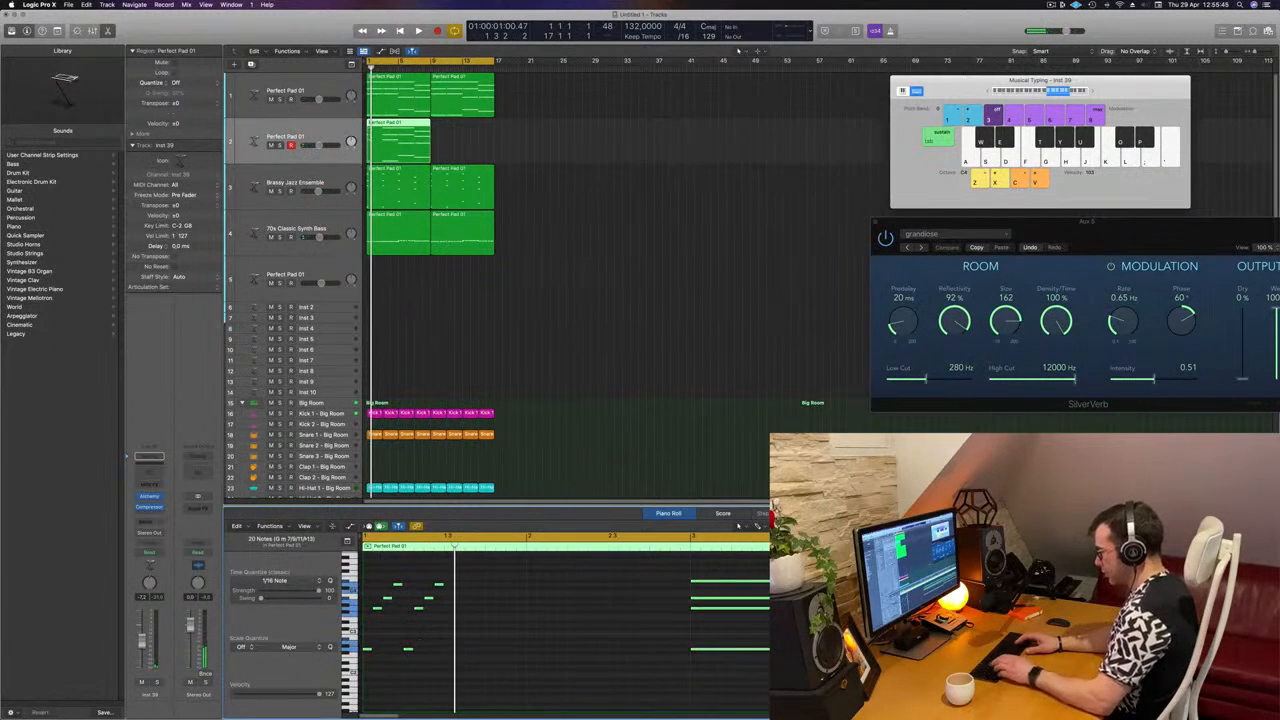
key(alt+r)
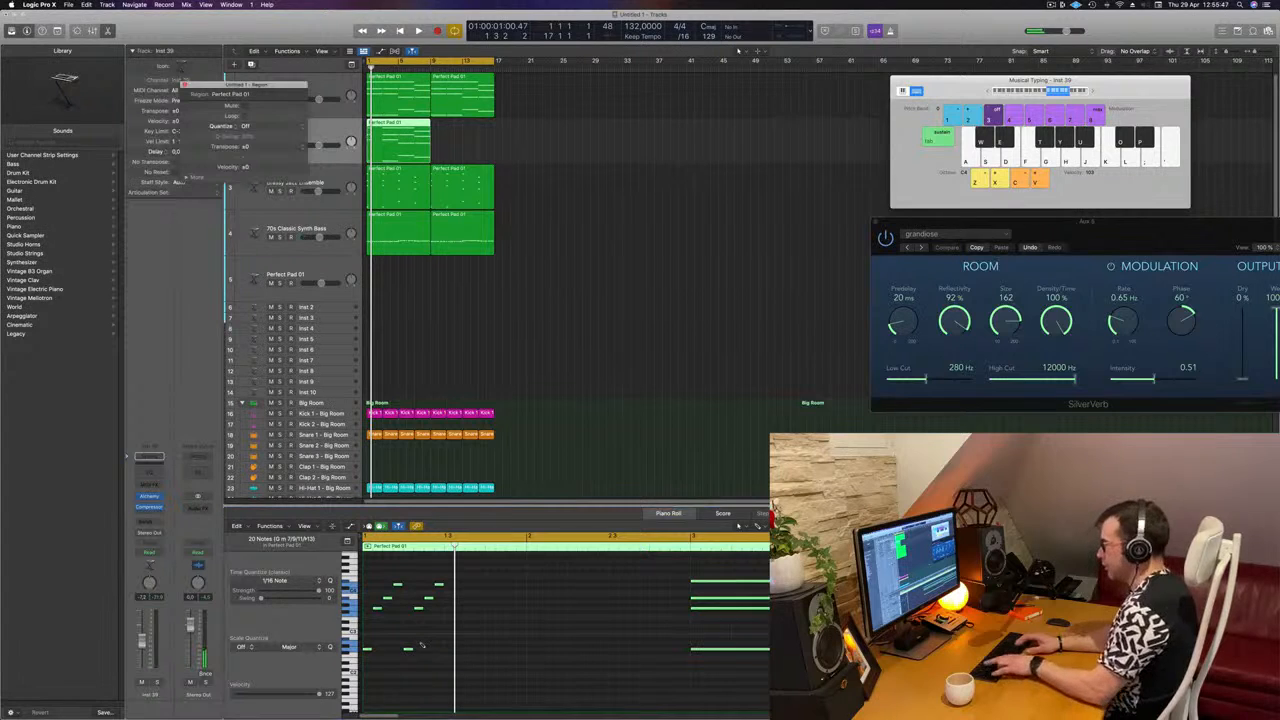
key(super+r)
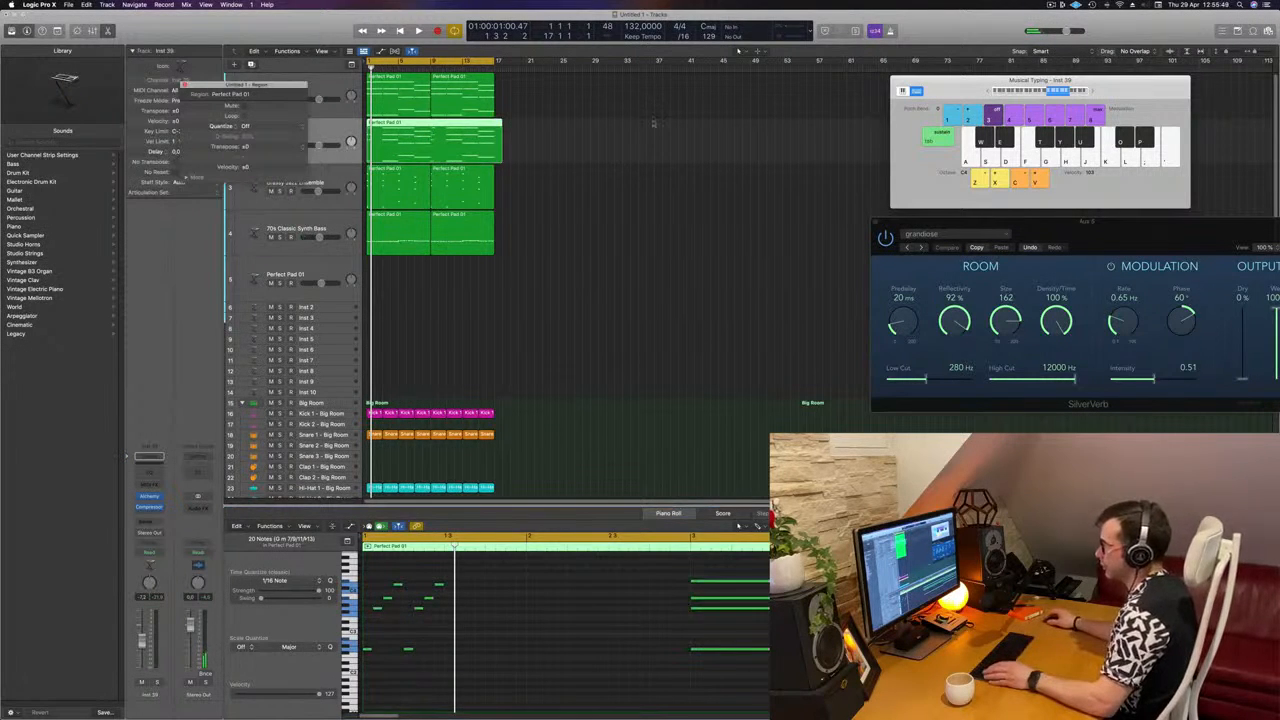
click(579, 229)
key(super+z)
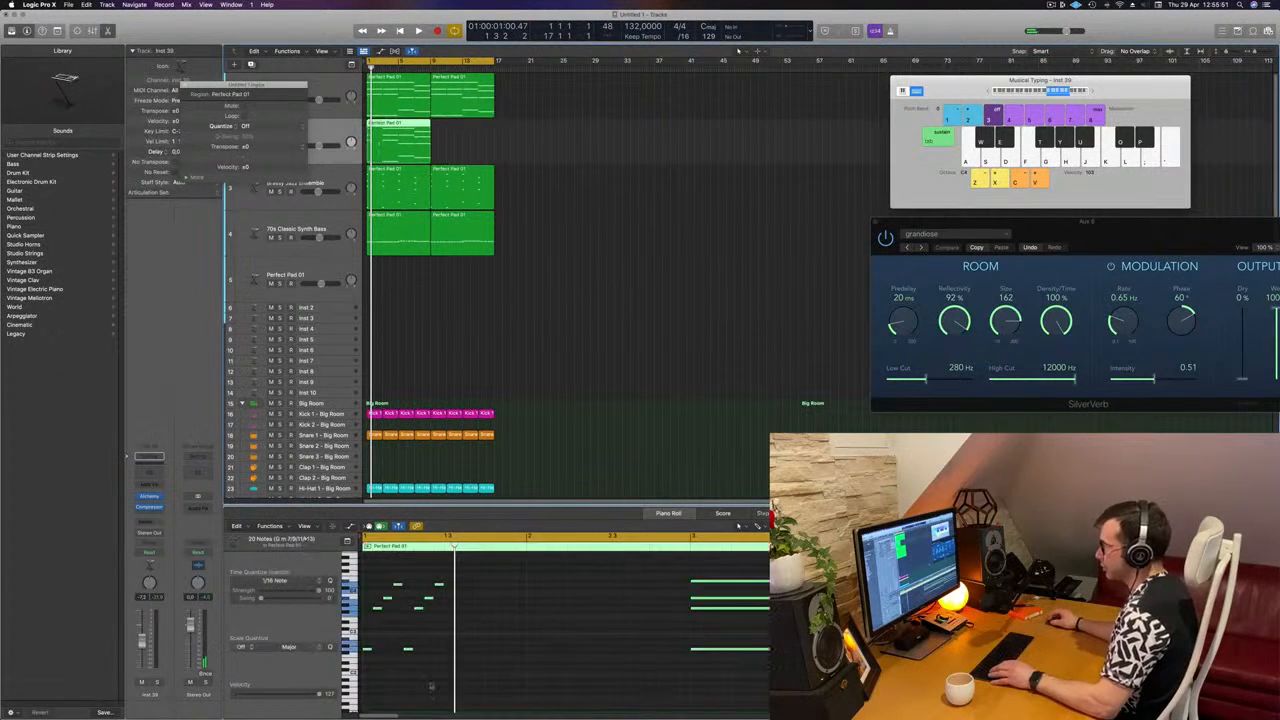
Step: Try once more to repeat every note in the arpeggio region, and undo it
click(376, 646)
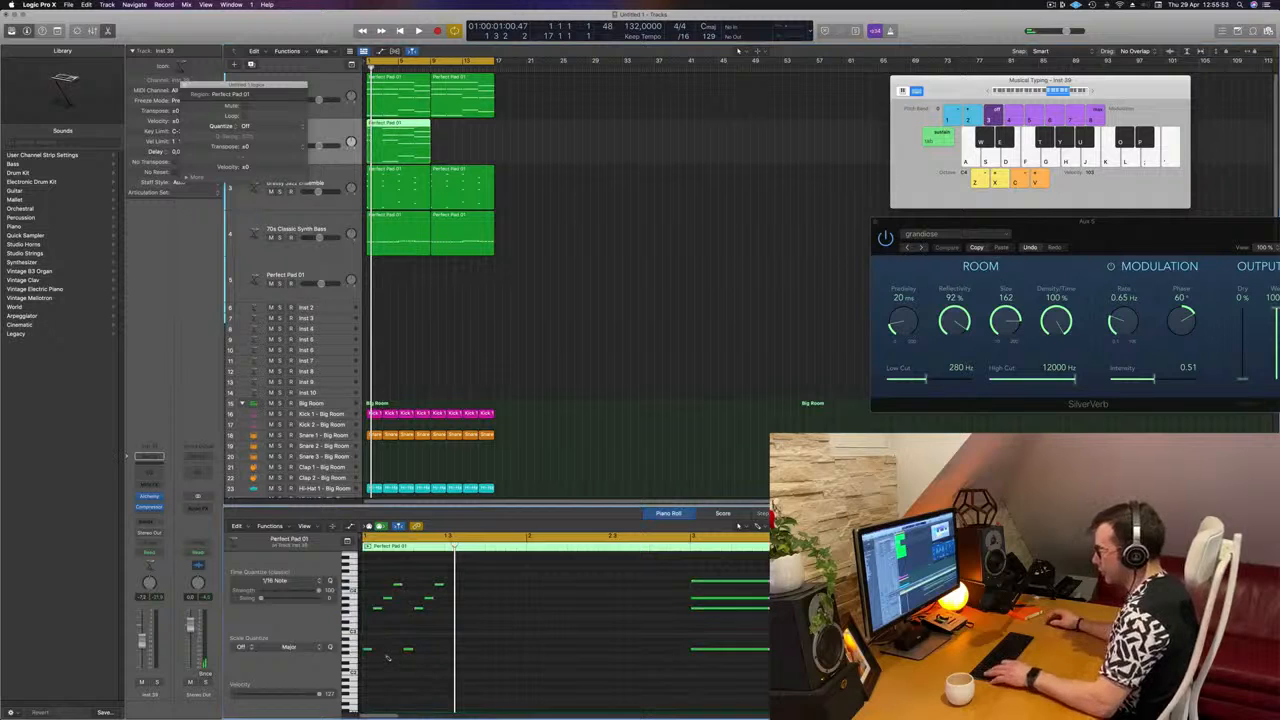
key(super+a)
key(super+r)
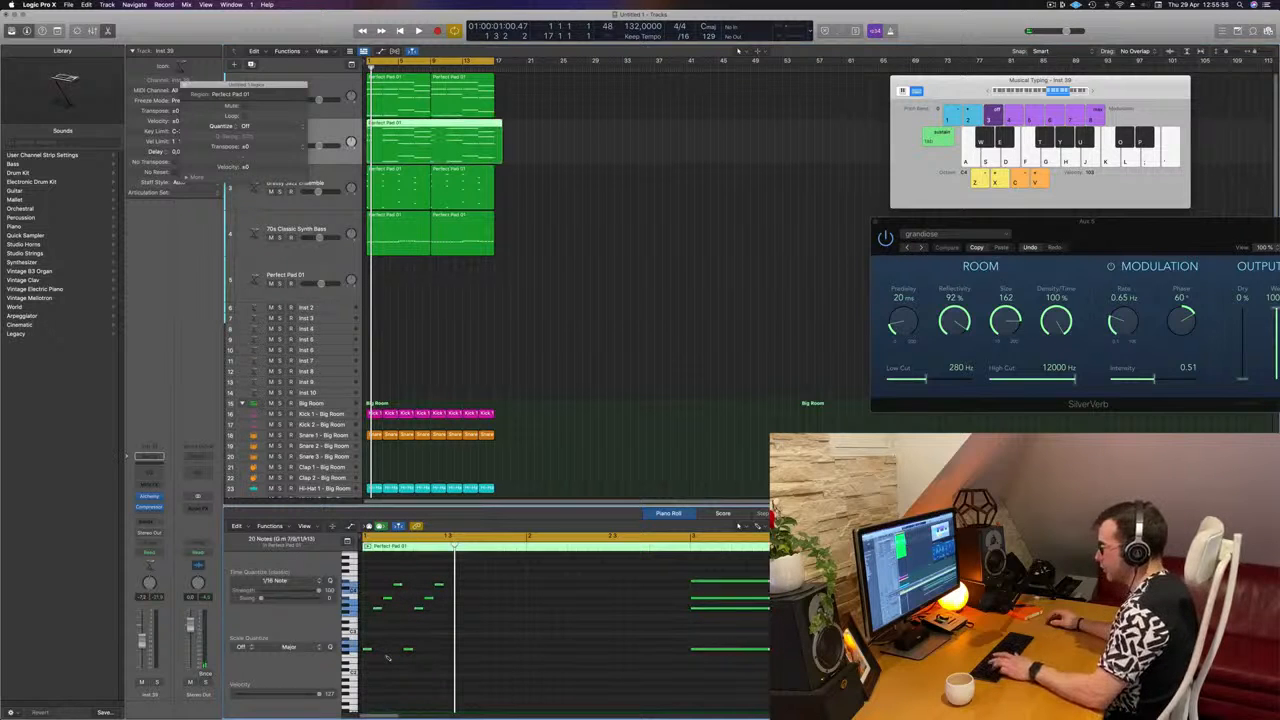
key(super+z)
key(super+z)
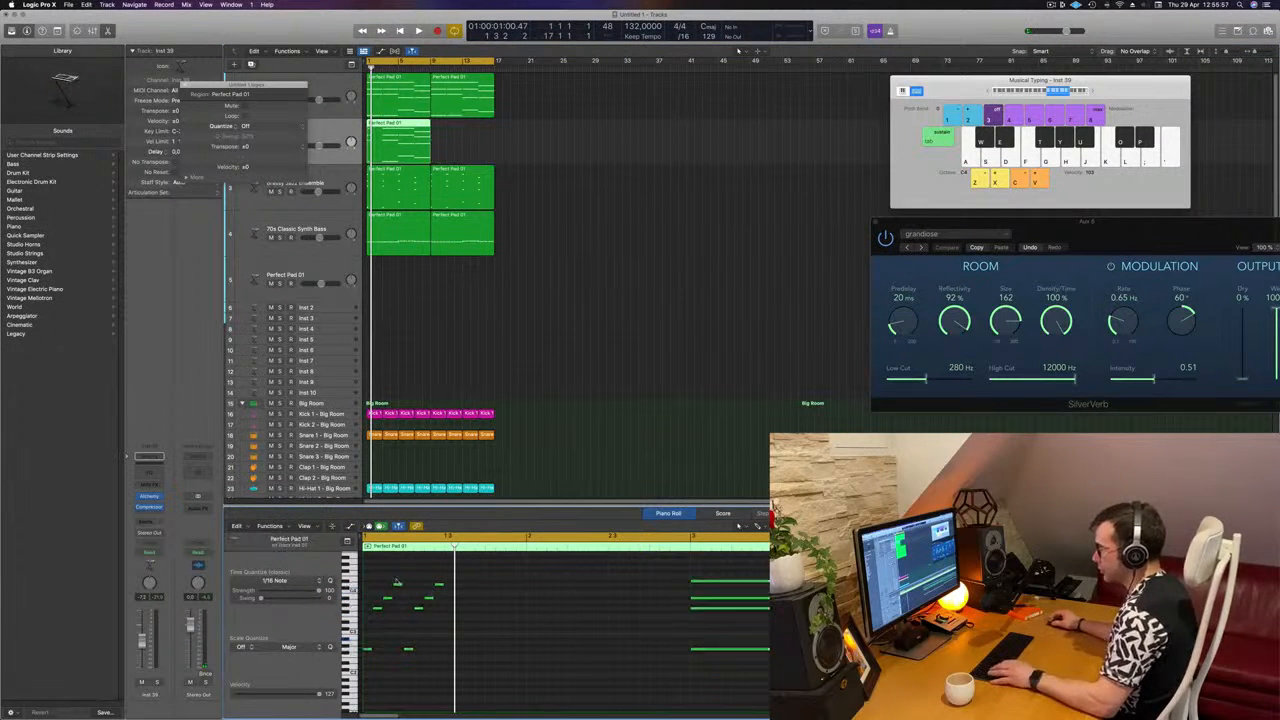
Step: Copy the two arpeggios to fill the rest of bar 1, and copy all 16 notes of bar 1 into bar 2
drag(367, 579, 453, 657)
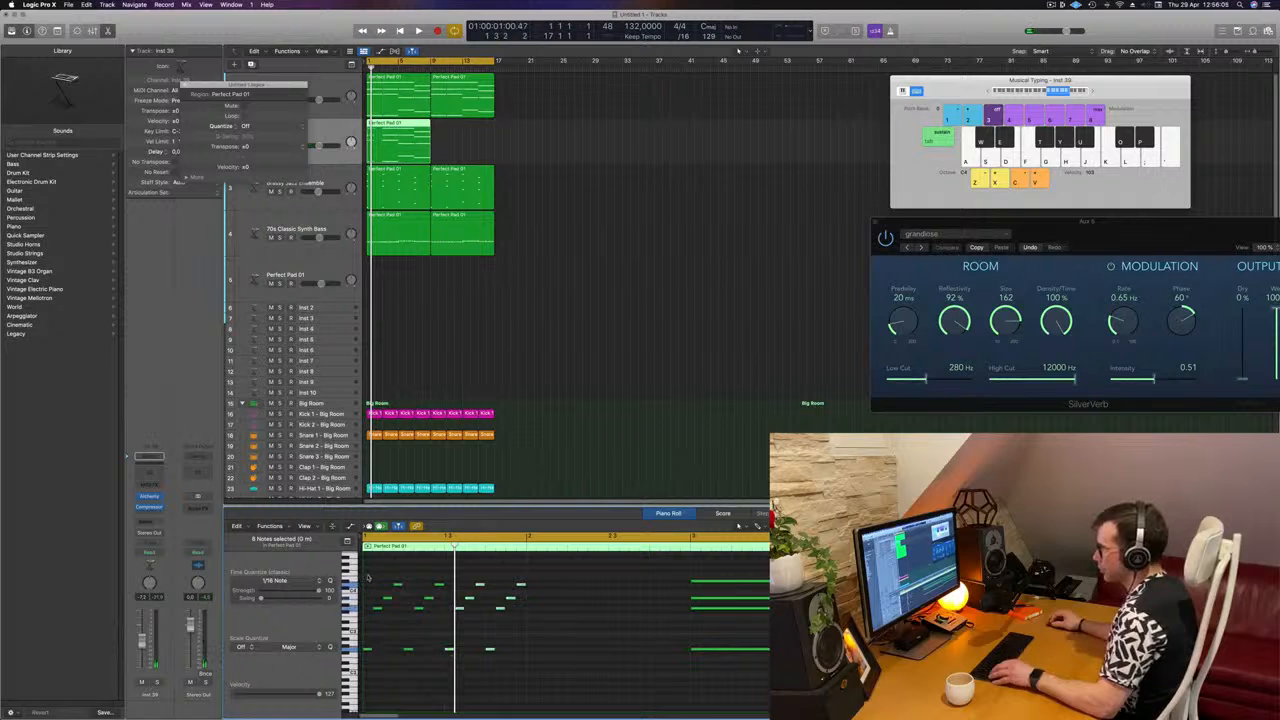
click(375, 636)
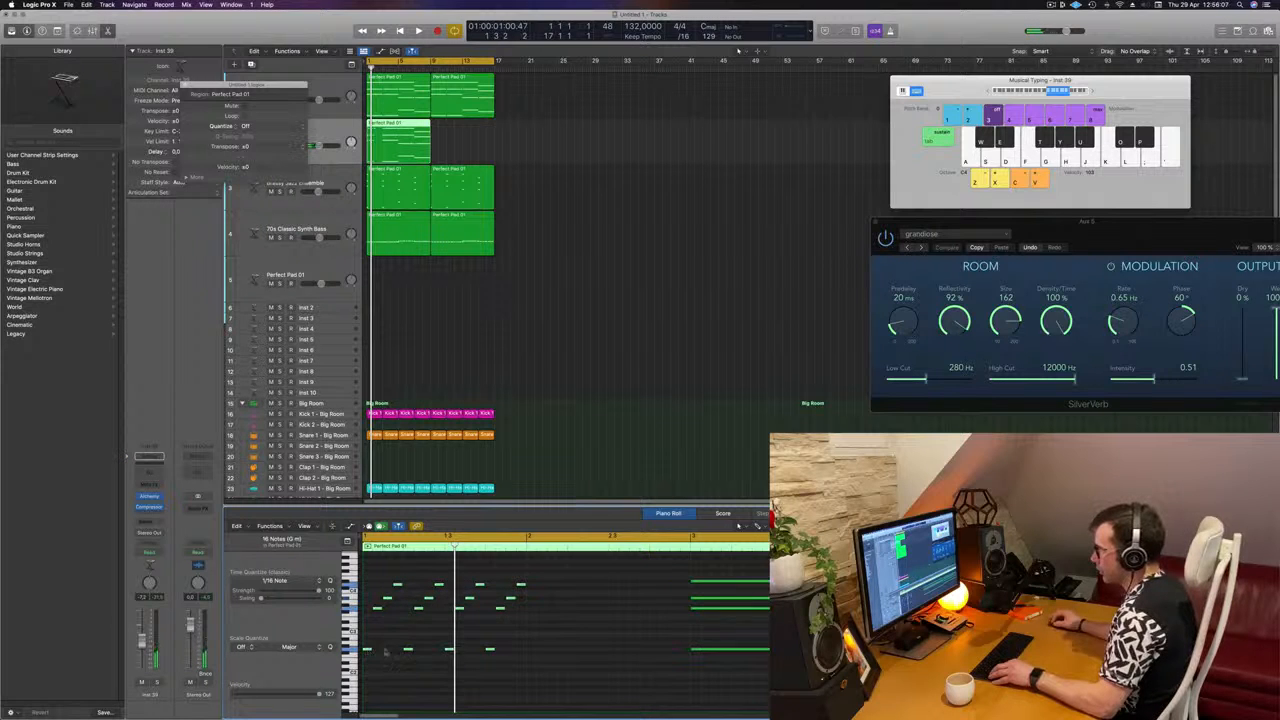
drag(386, 651, 534, 657)
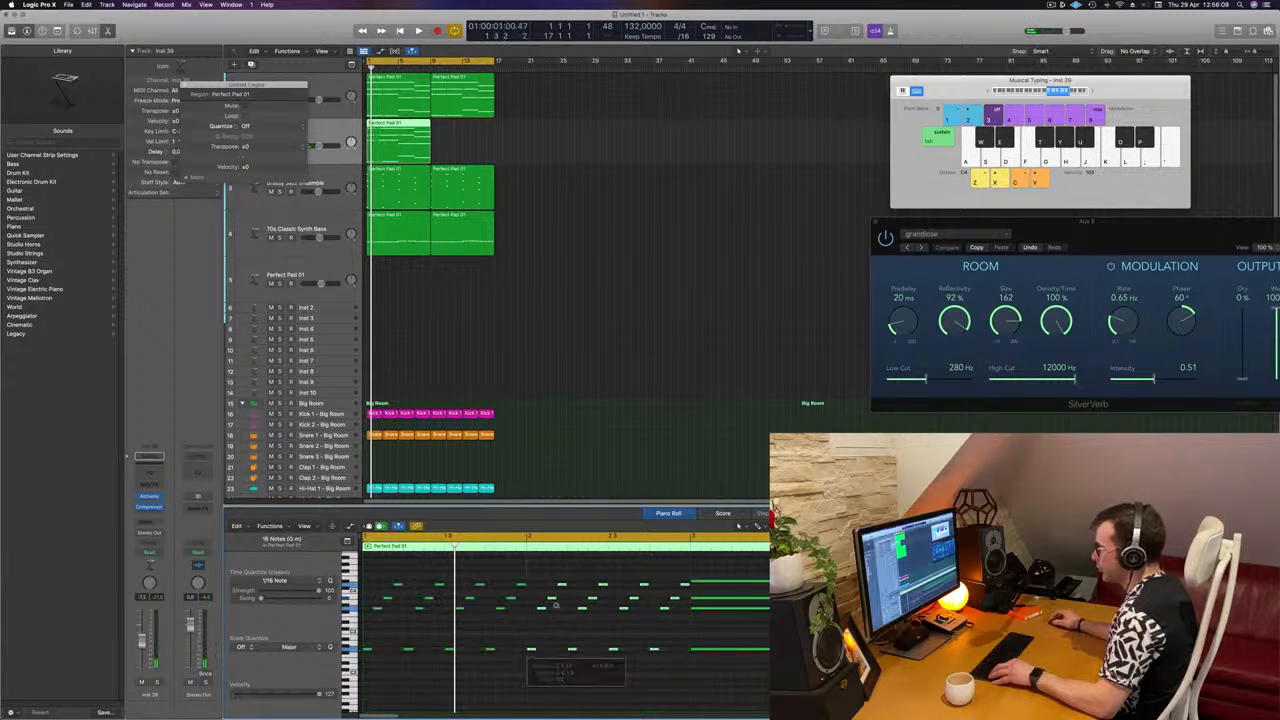
scroll(559, 580, left, 2)
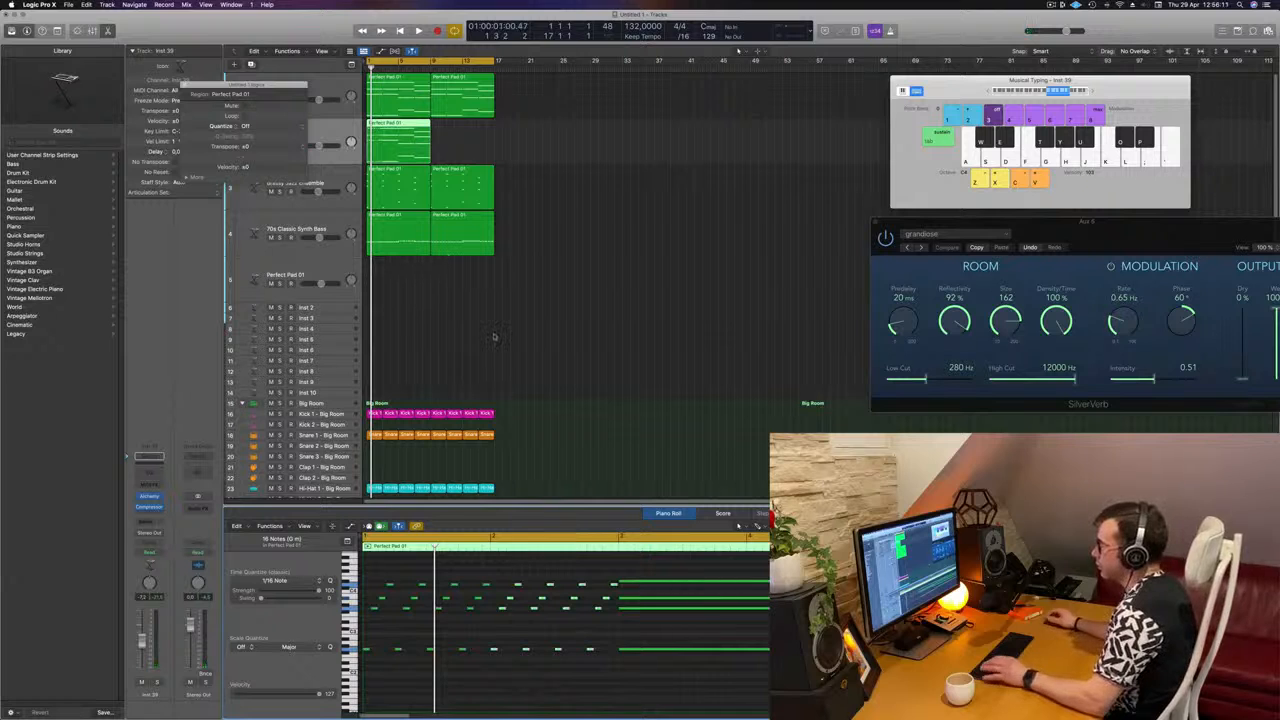
Step: Solo the arpeggio track during playback and open its Alchemy instrument
key(space)
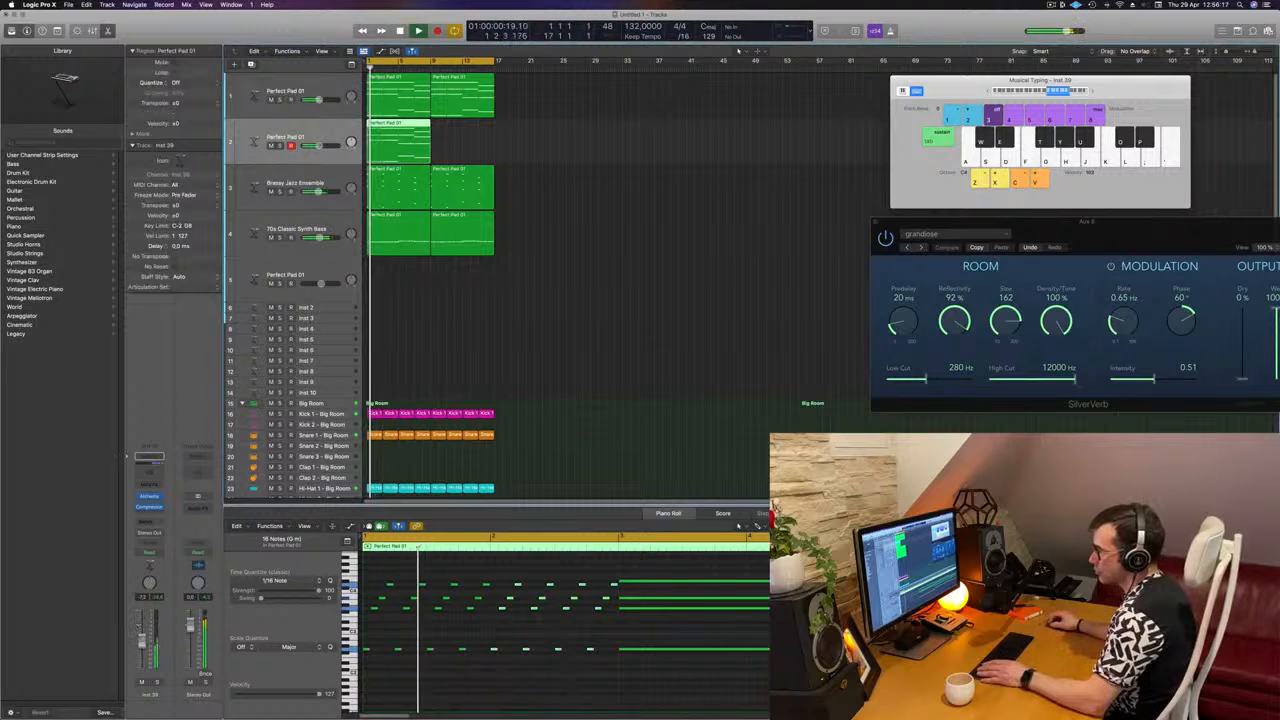
click(738, 525)
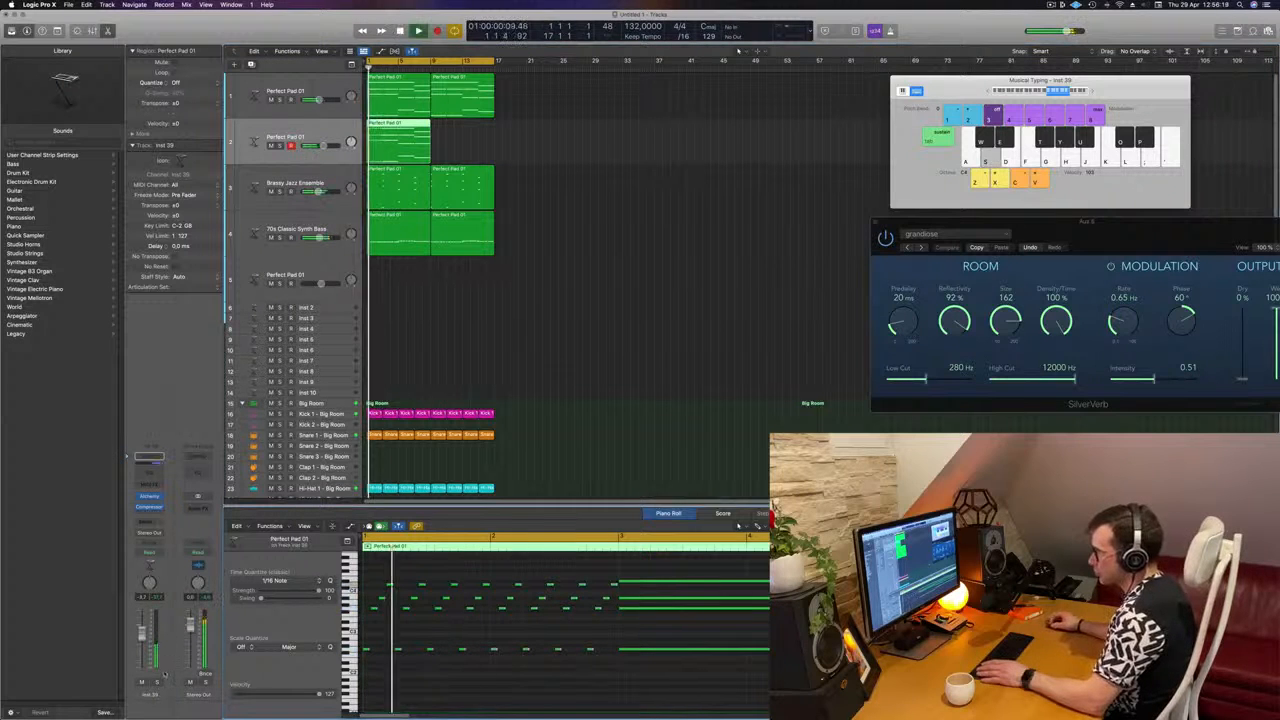
key(ctrl+s)
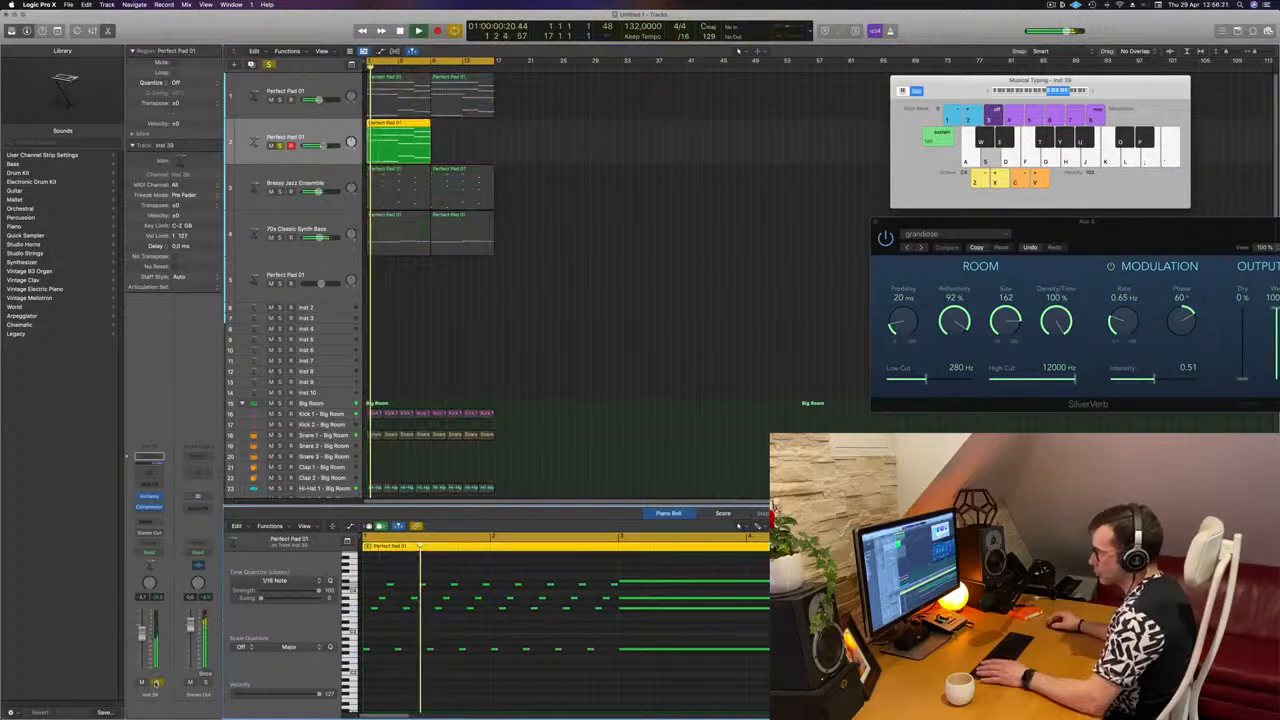
click(149, 496)
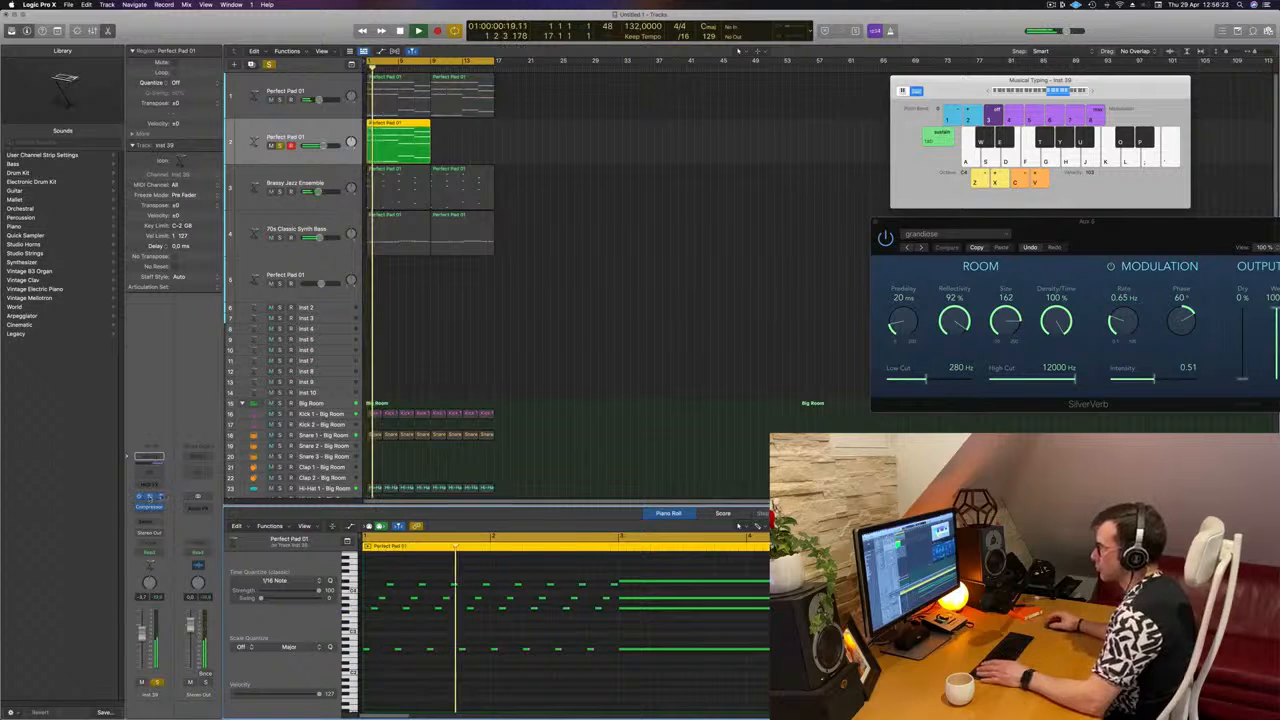
drag(688, 120, 733, 118)
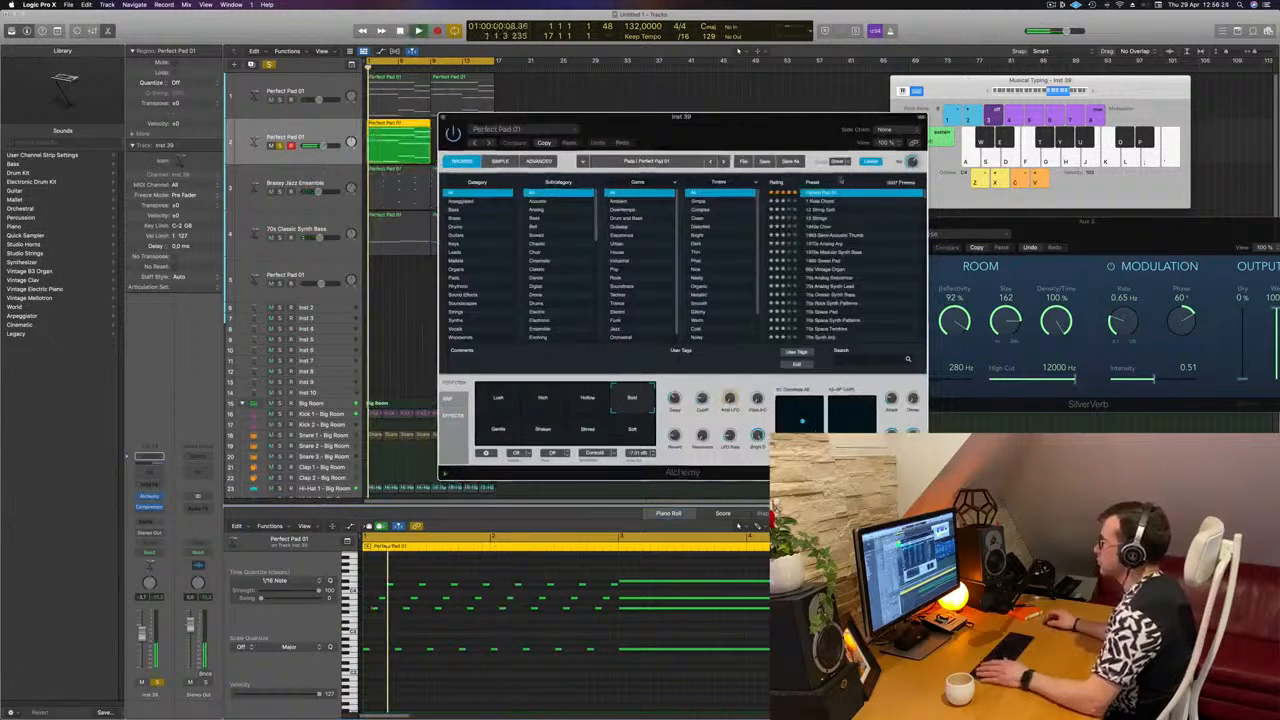
Step: Audition 1 Note Chord and 12 String Split, filter the presets to Leads, and try Analog Glide Lead and Analog Sync Decay Lead
click(823, 202)
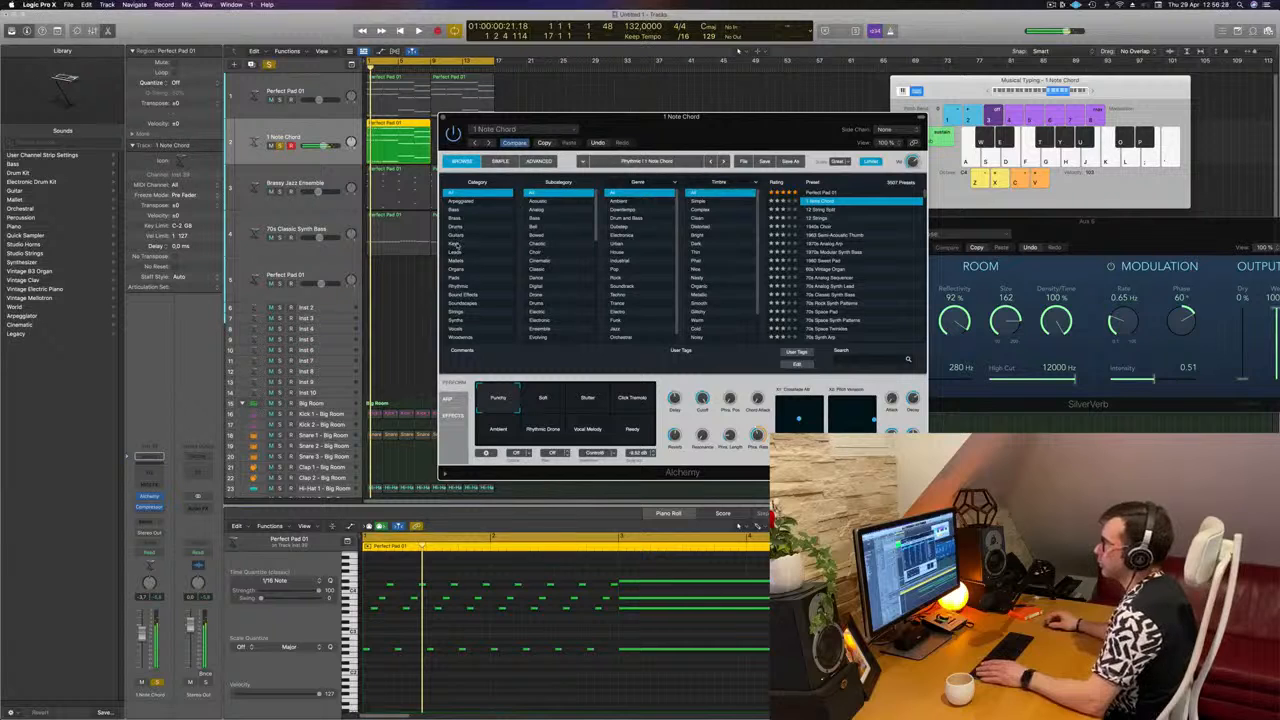
key(Down)
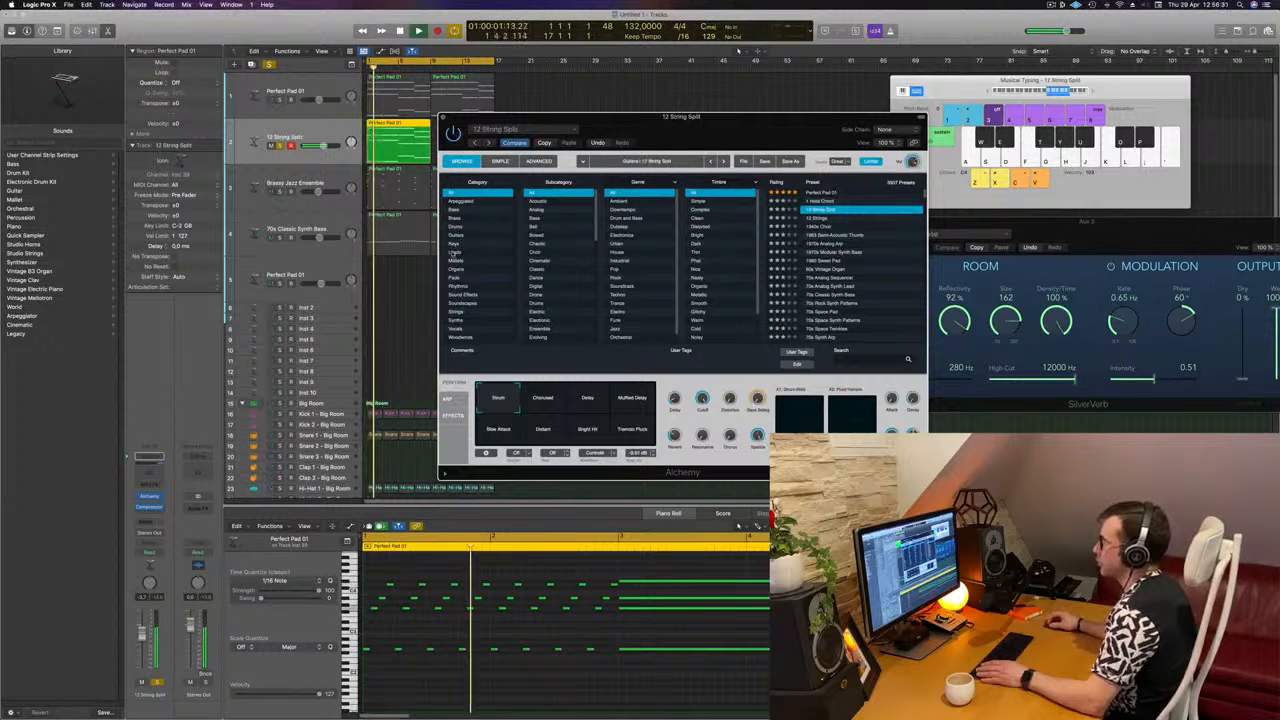
click(453, 253)
click(822, 221)
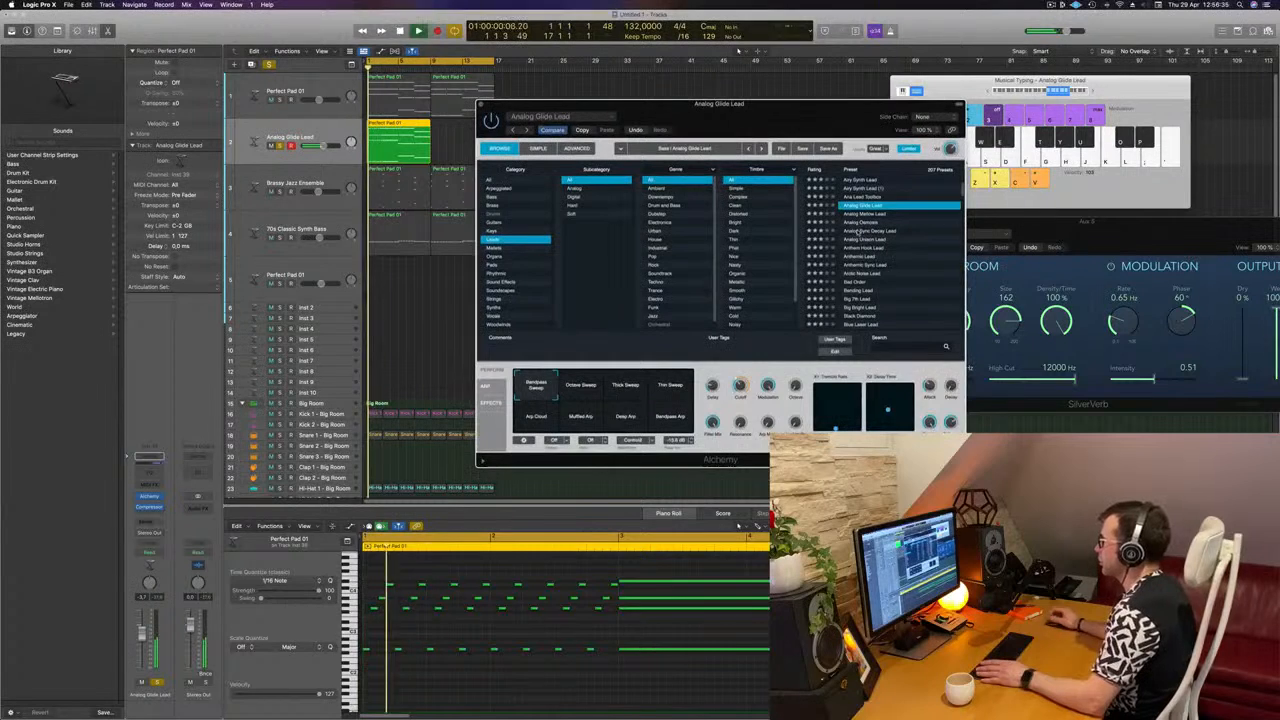
click(858, 231)
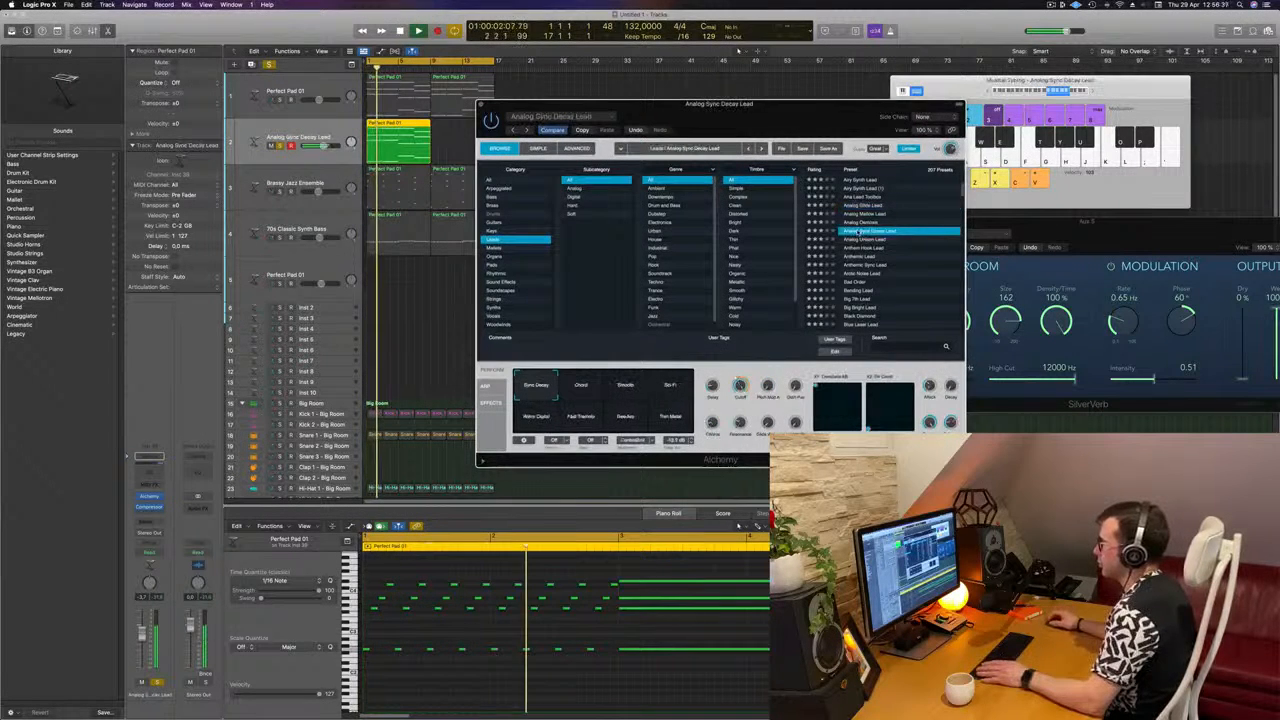
drag(811, 99, 898, 70)
key(space)
key(space)
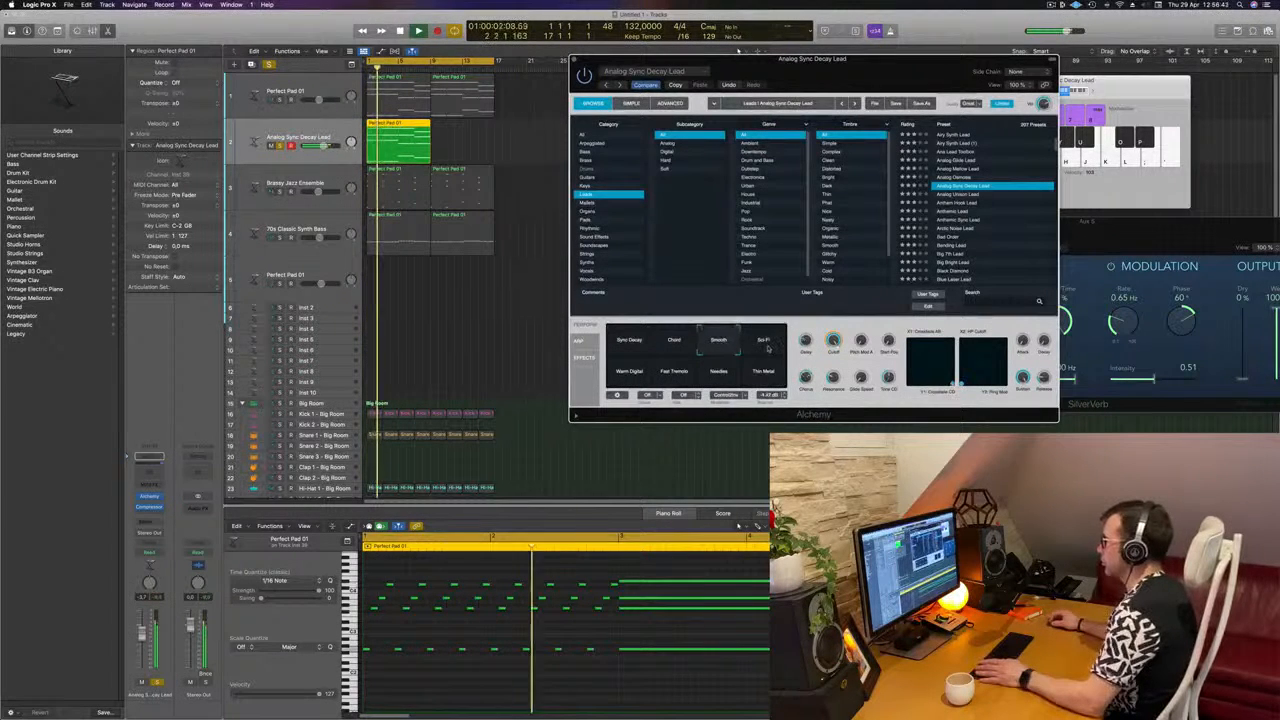
Step: Audition the lead presets Anthemic Lead, Bending Lead, Blue Laser Lead and Bright Saw Anthem Lead on the arpeggio
click(969, 212)
key(Return)
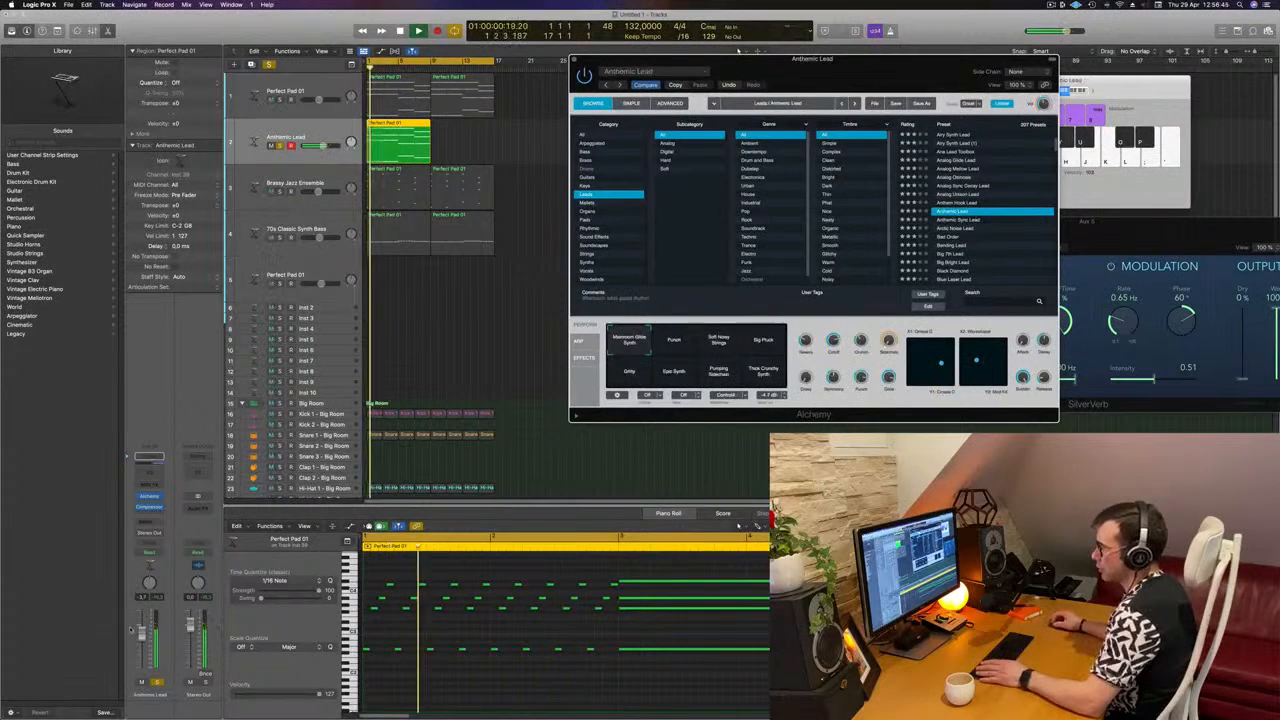
click(962, 245)
scroll(966, 254, down, 3)
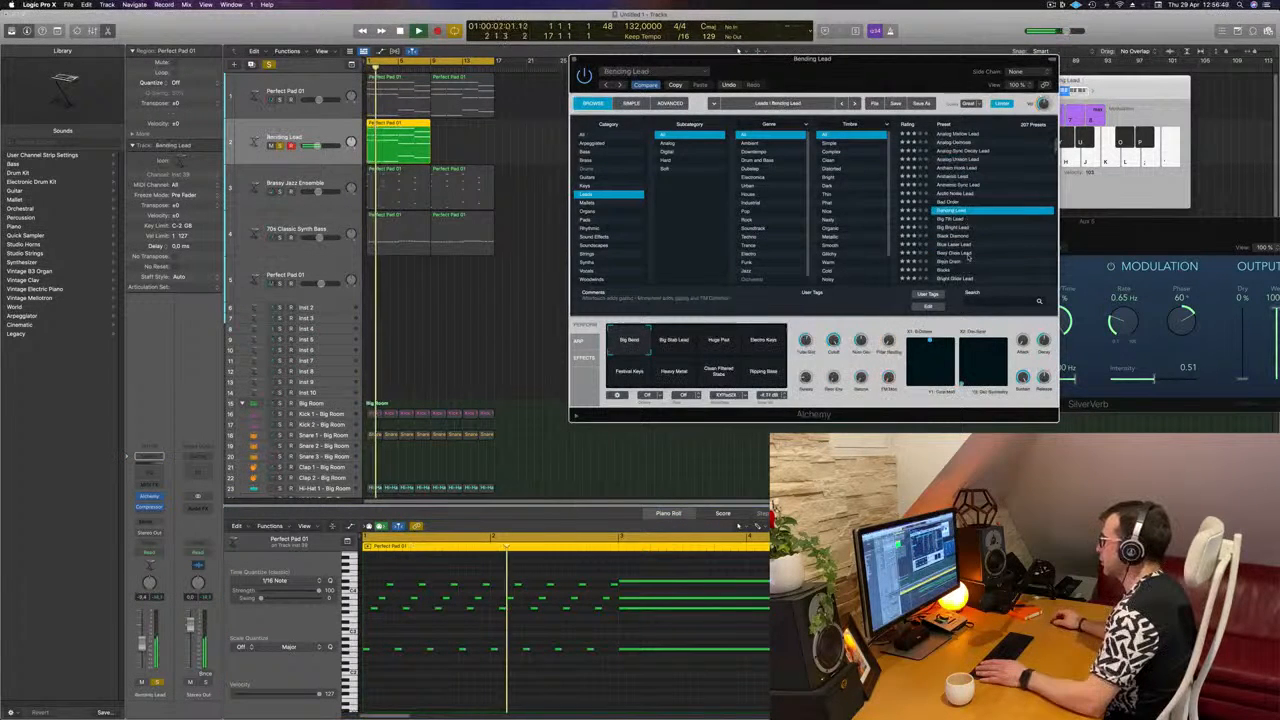
click(960, 248)
scroll(958, 246, down, 3)
click(958, 243)
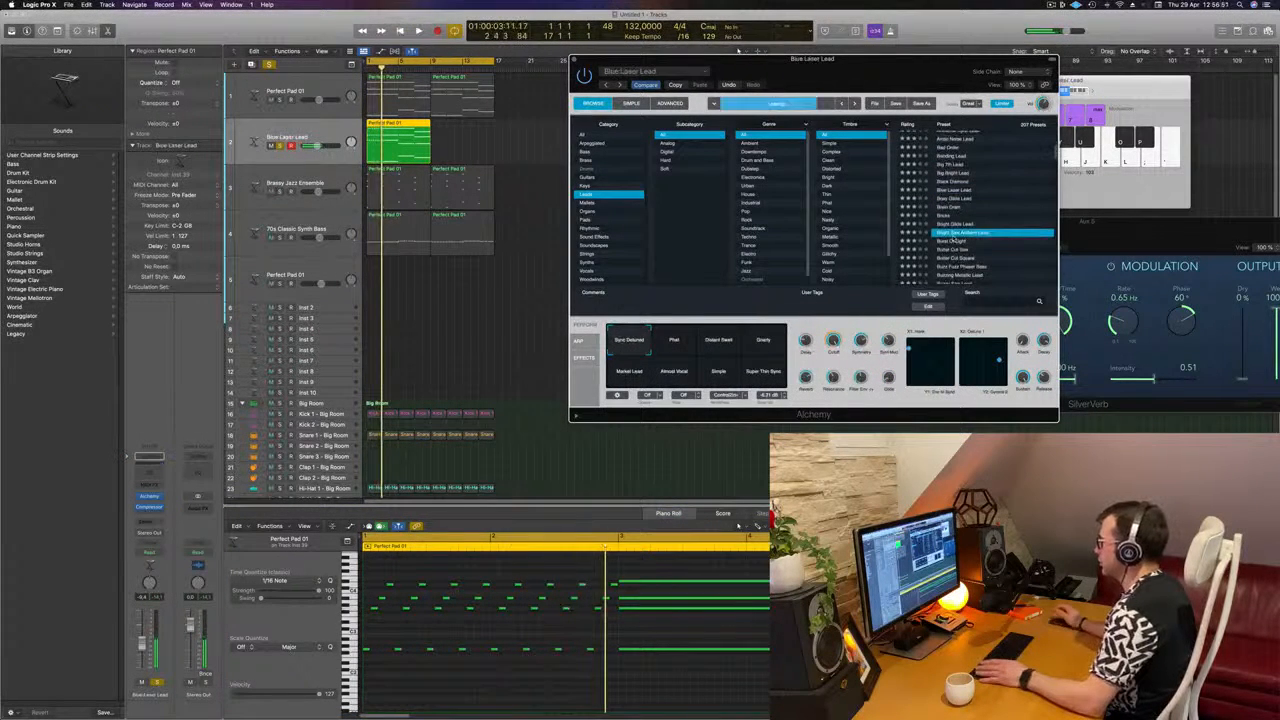
scroll(962, 236, down, 2)
click(955, 222)
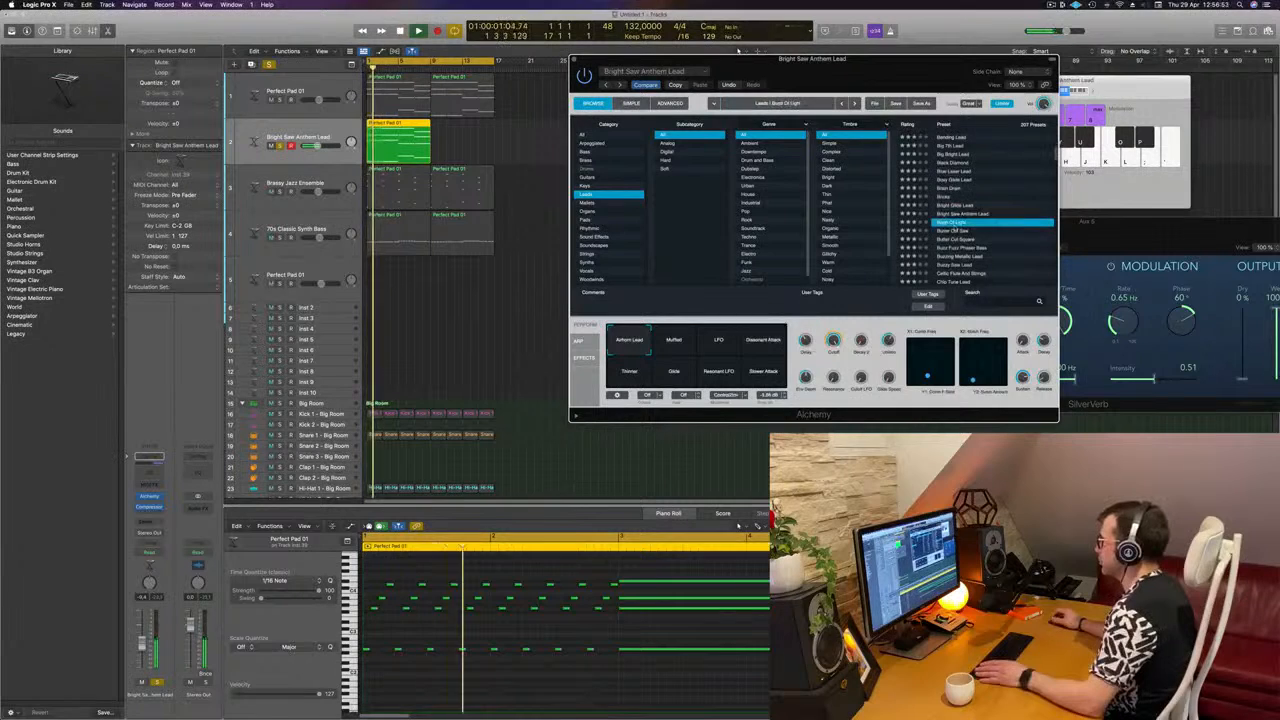
Step: Audition the lead presets Butter Cut Saw, Butter Cut Square and Buzzy Saw Lead on the arpeggio
click(950, 231)
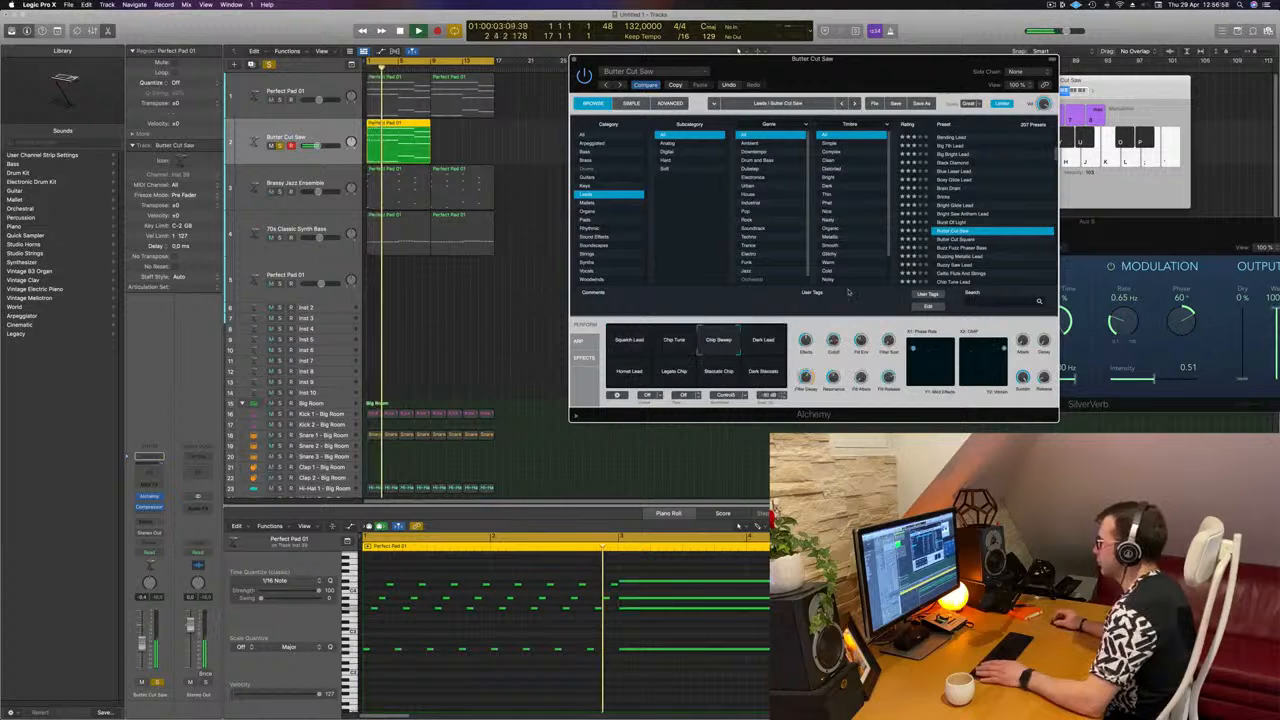
click(975, 240)
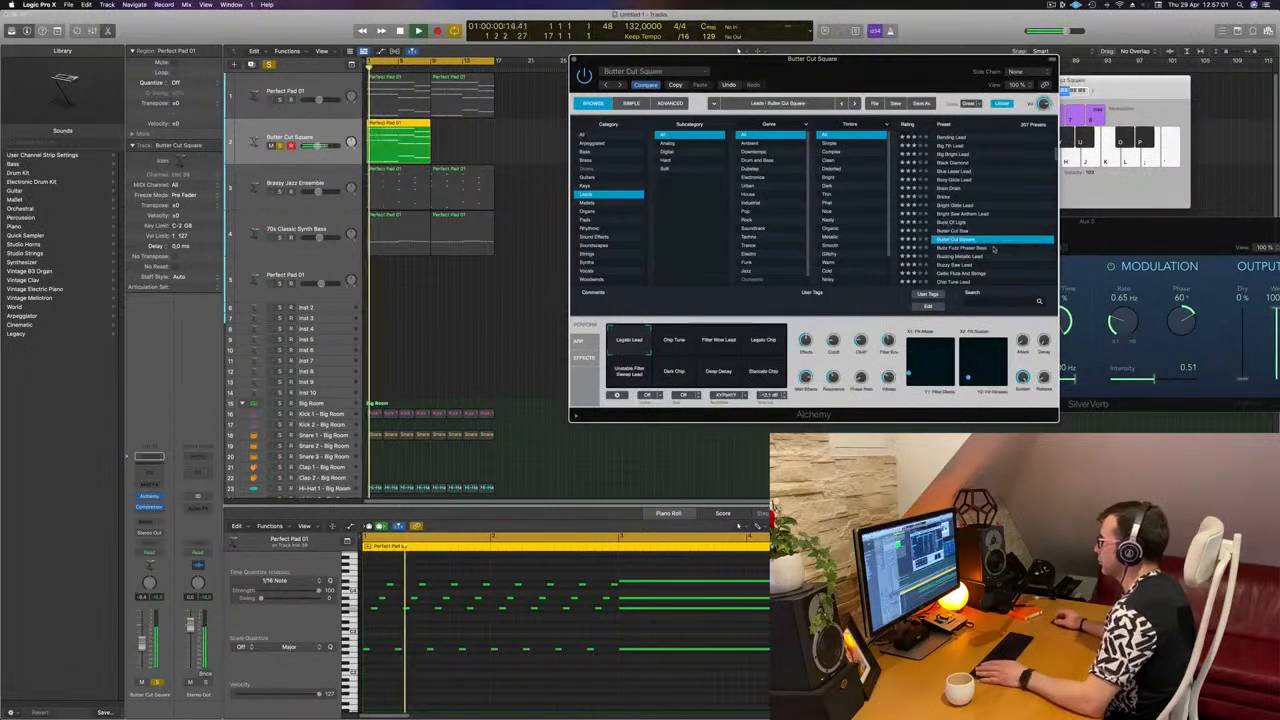
scroll(994, 249, down, 3)
click(992, 241)
scroll(988, 240, down, 3)
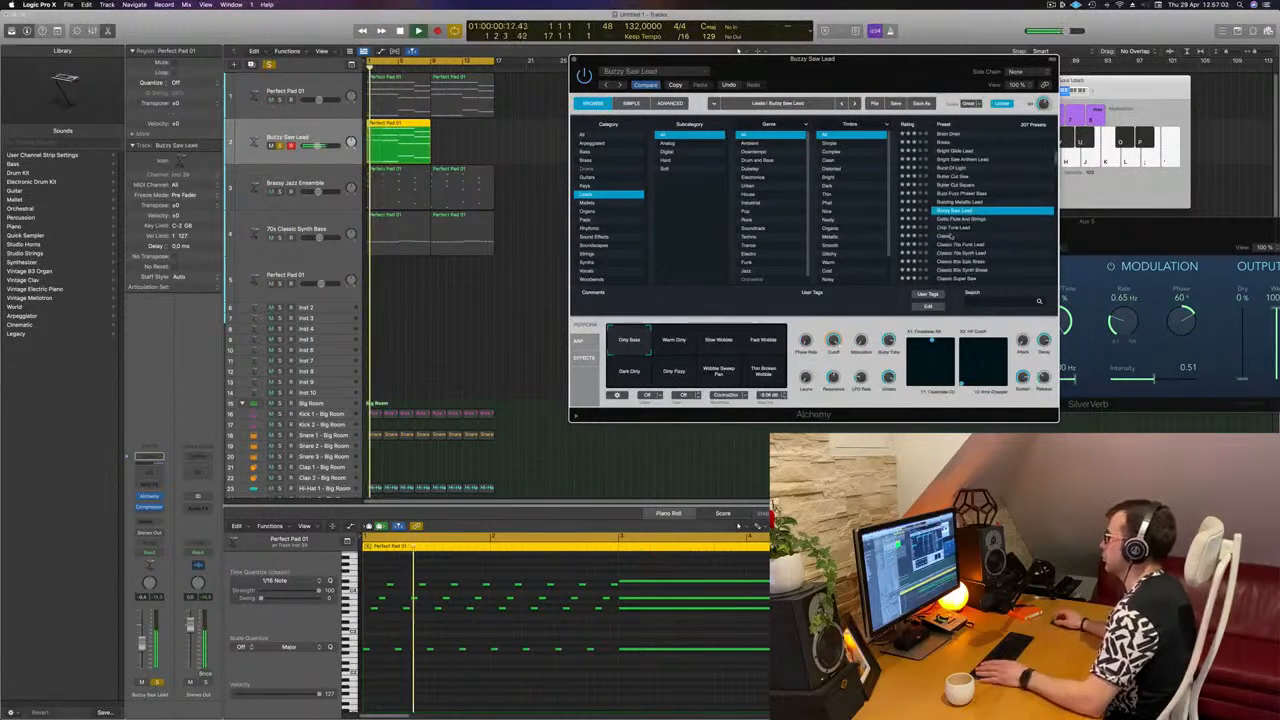
Step: Load the Classic lead preset with its Muffled variation and listen to the arpeggio, moving the instrument window aside
click(945, 235)
scroll(945, 235, down, 1)
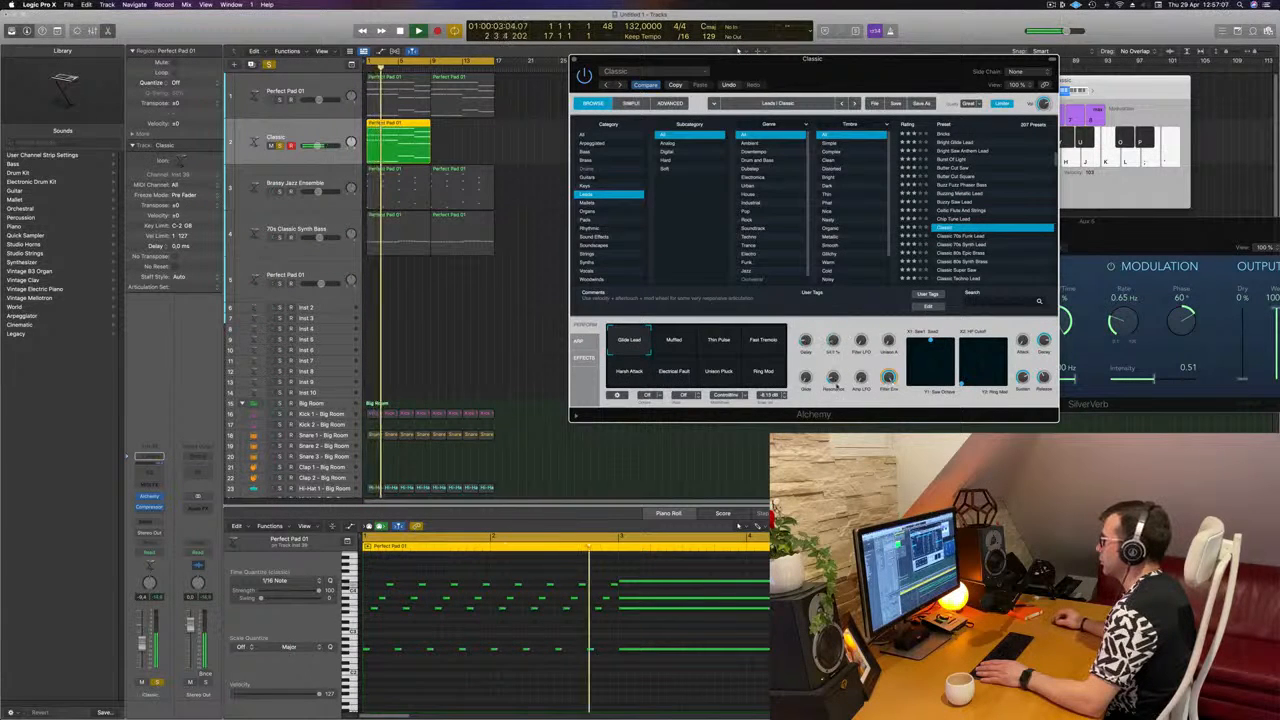
click(674, 342)
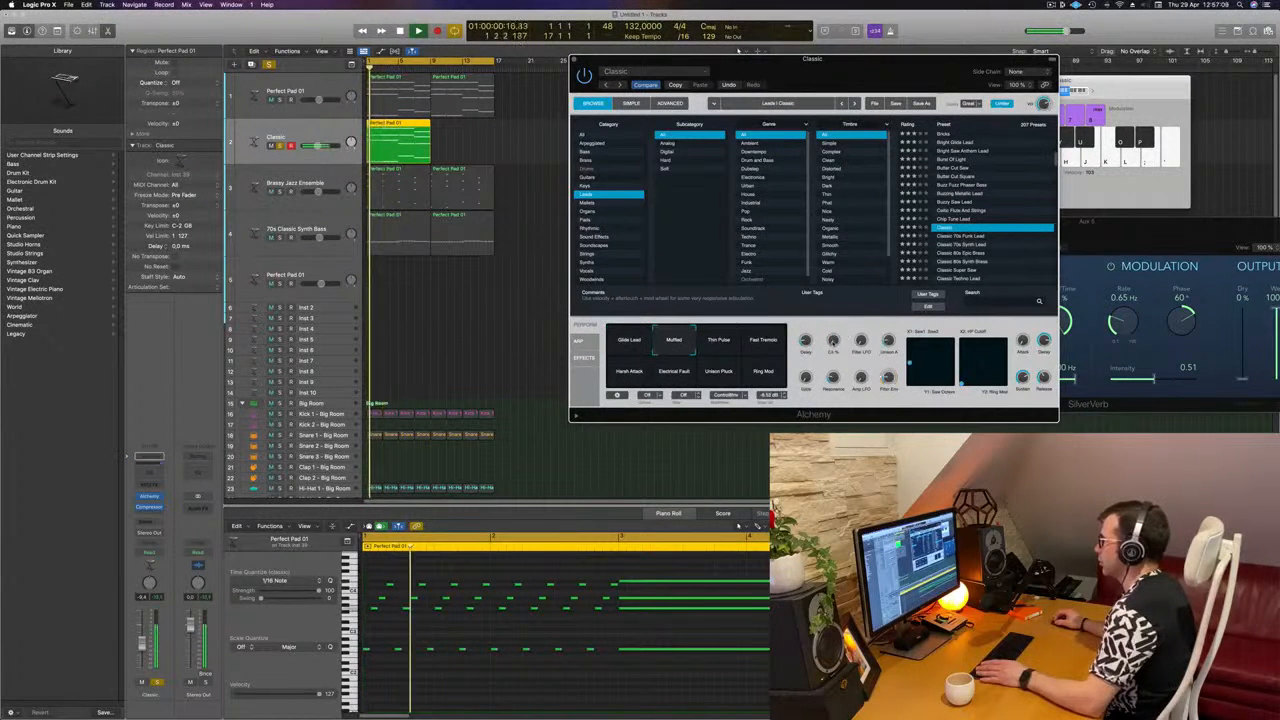
key(space)
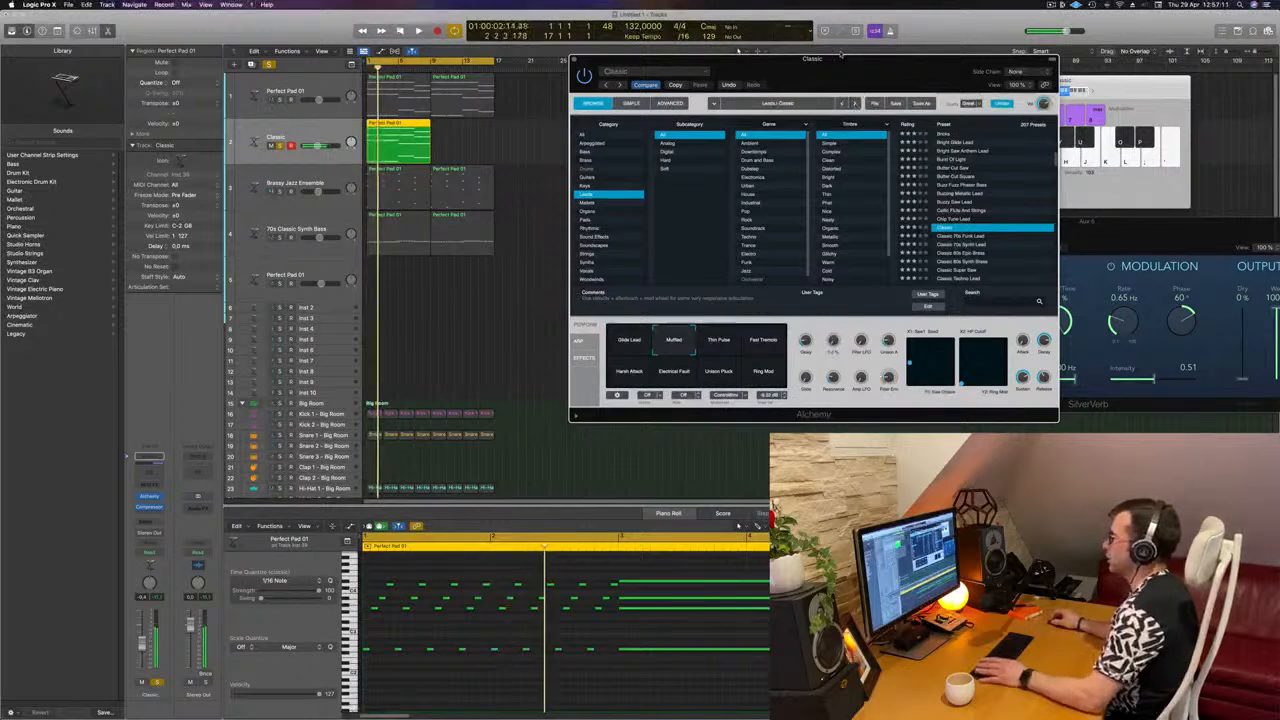
drag(840, 56, 1099, 30)
key(space)
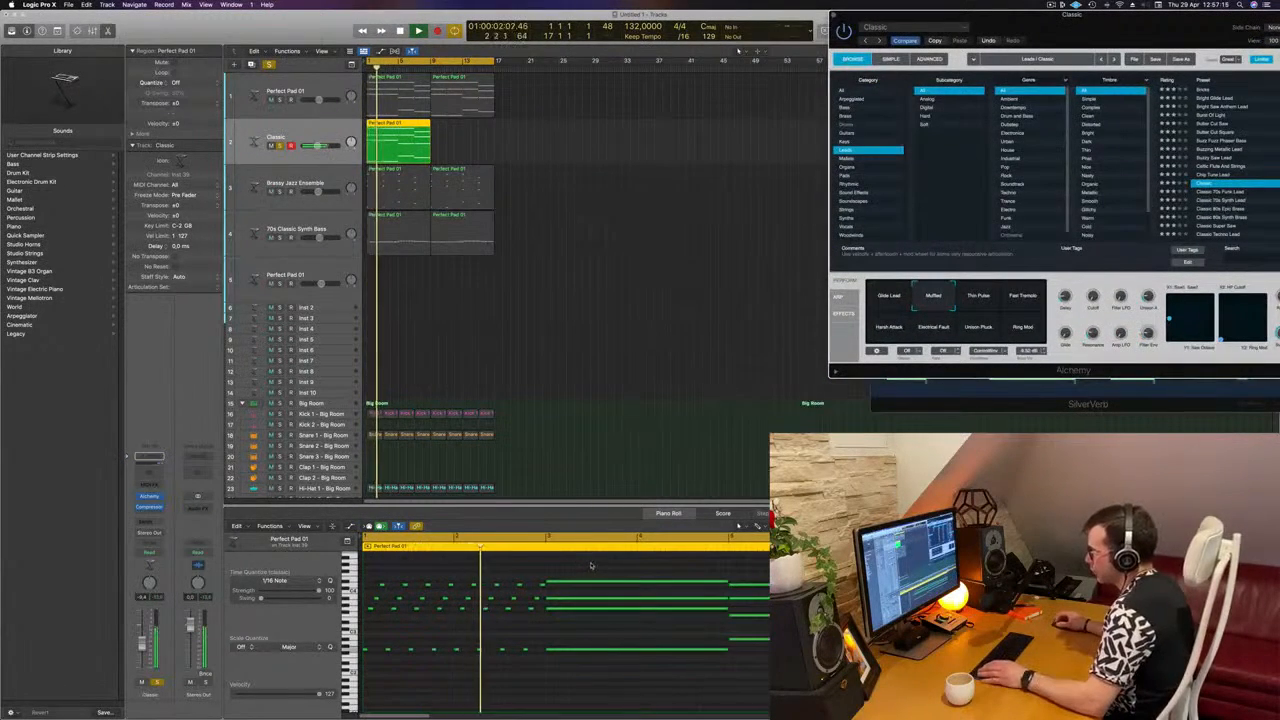
key(space)
Step: Replace the held chord in bars 3–4 with a copy of the arpeggio notes from bars 1–2
click(589, 676)
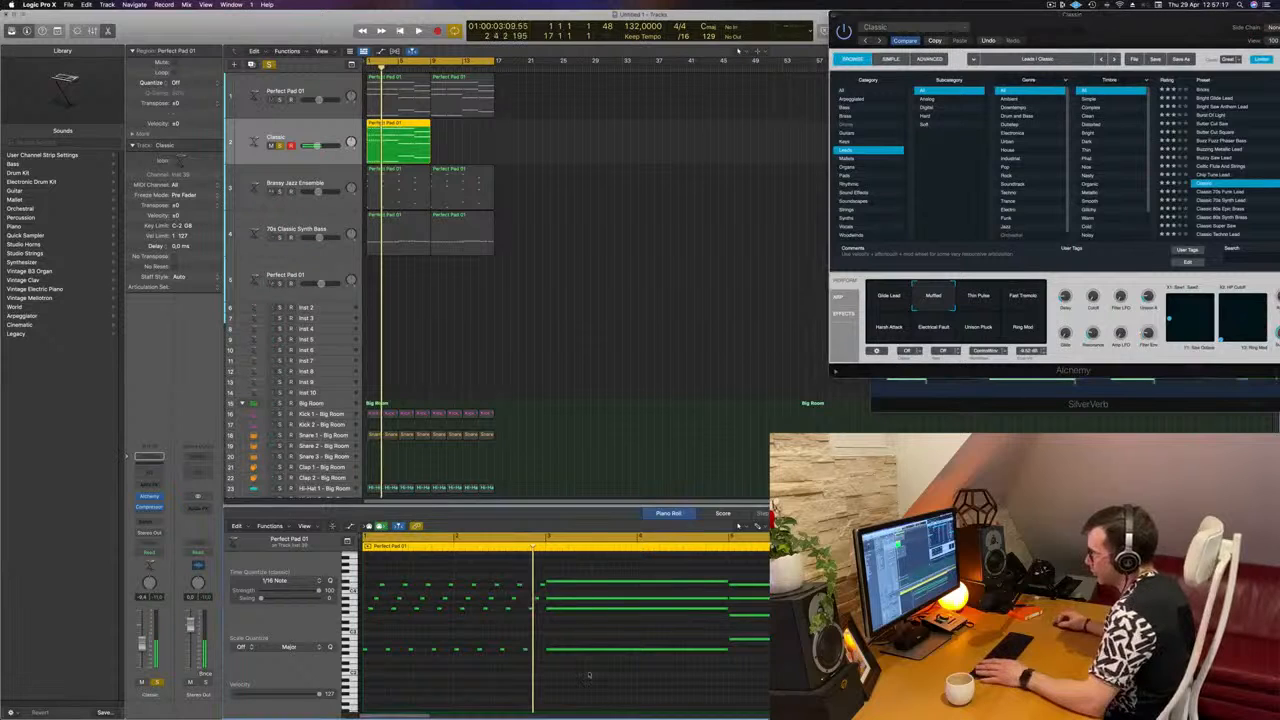
drag(595, 560, 589, 676)
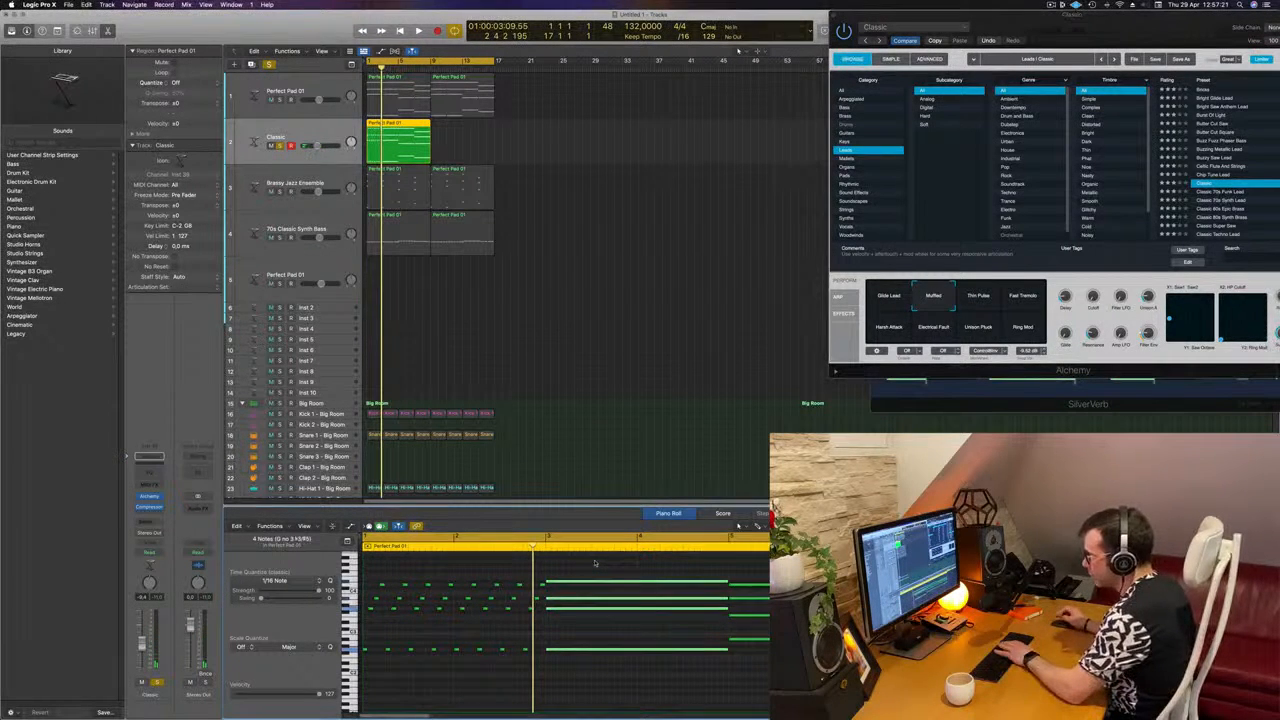
key(Delete)
key(super+a)
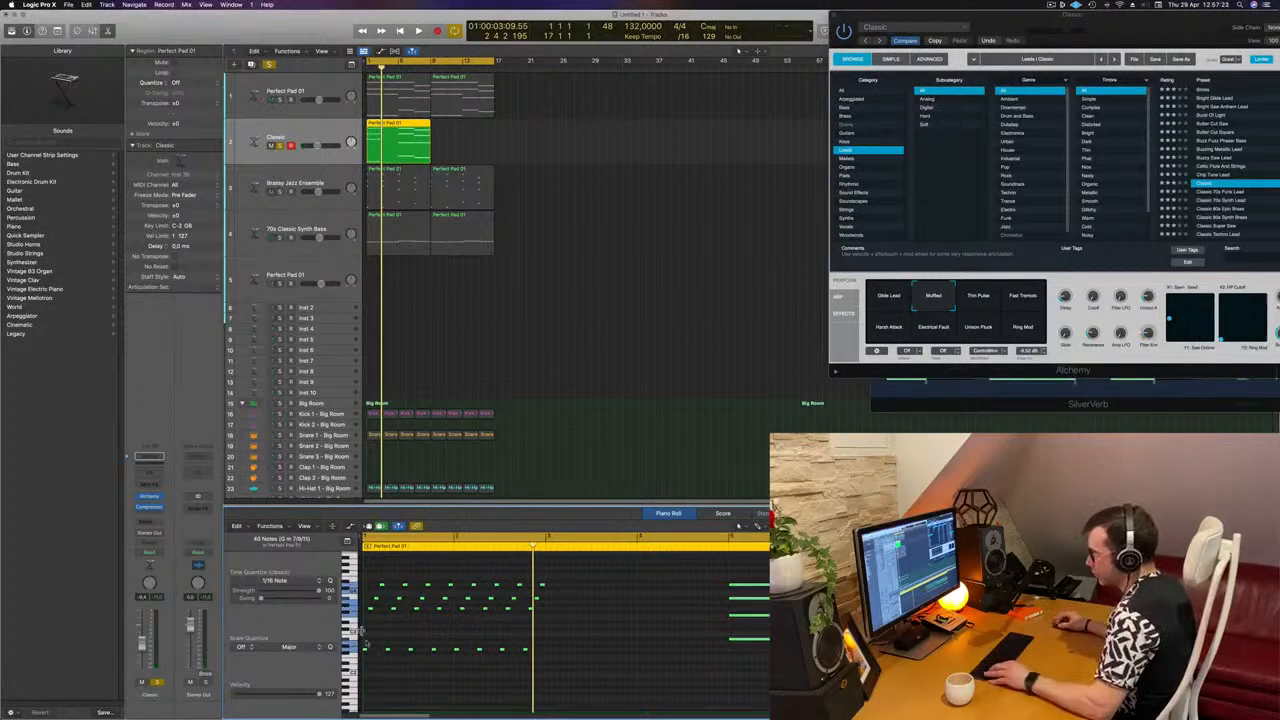
click(402, 624)
drag(594, 564, 550, 656)
Step: Raise the eight highest notes of the arpeggio in bars 3–4 and compare them with the original pad chord
drag(557, 575, 725, 590)
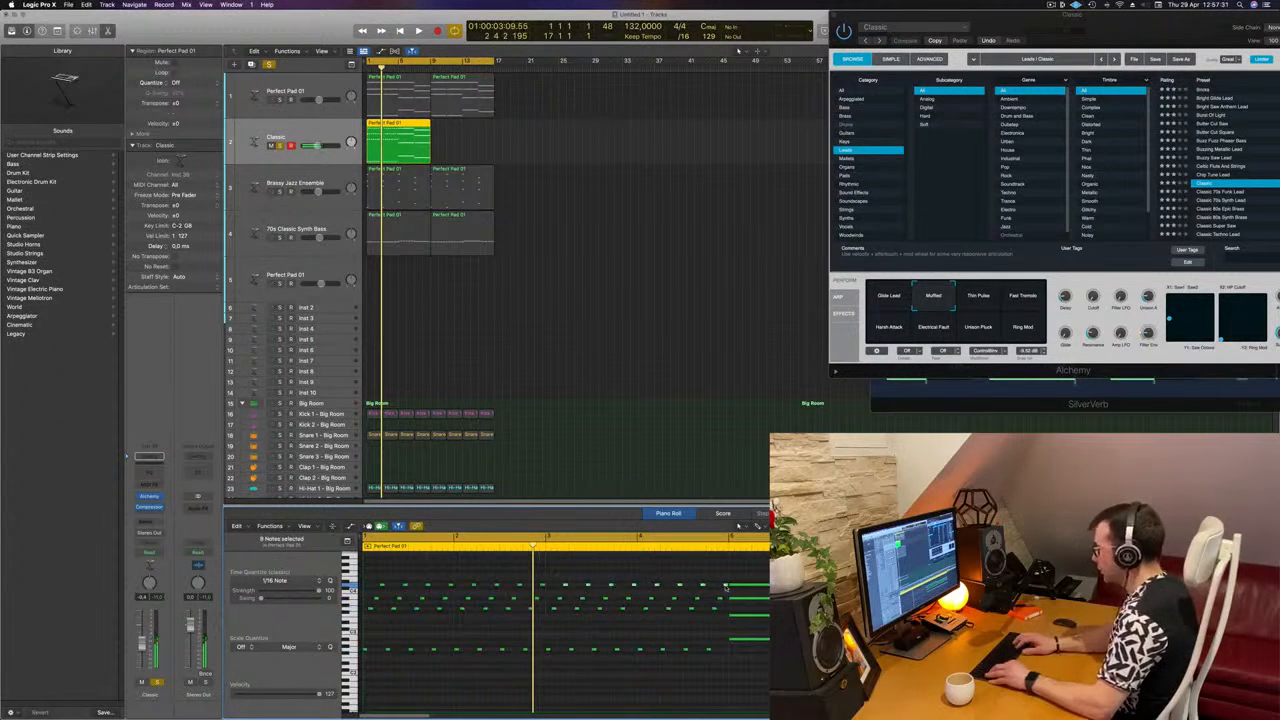
key(Delete)
key(super+z)
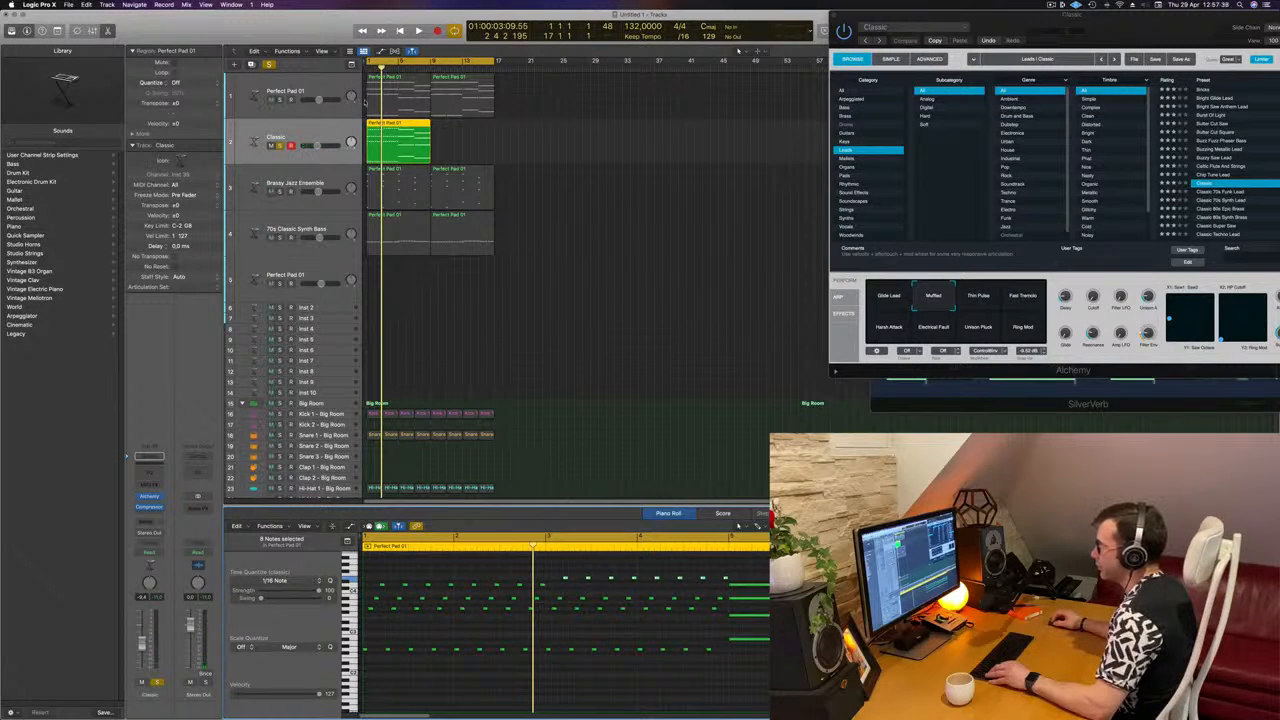
shift+click(380, 100)
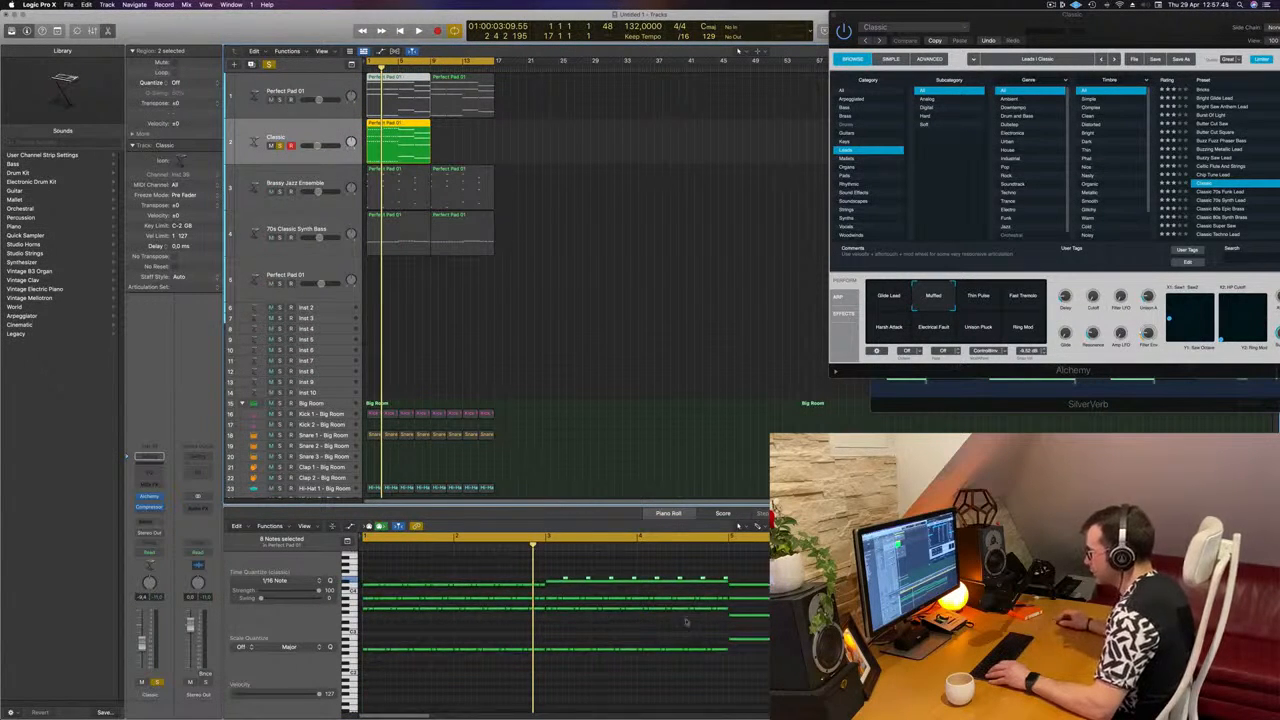
click(636, 280)
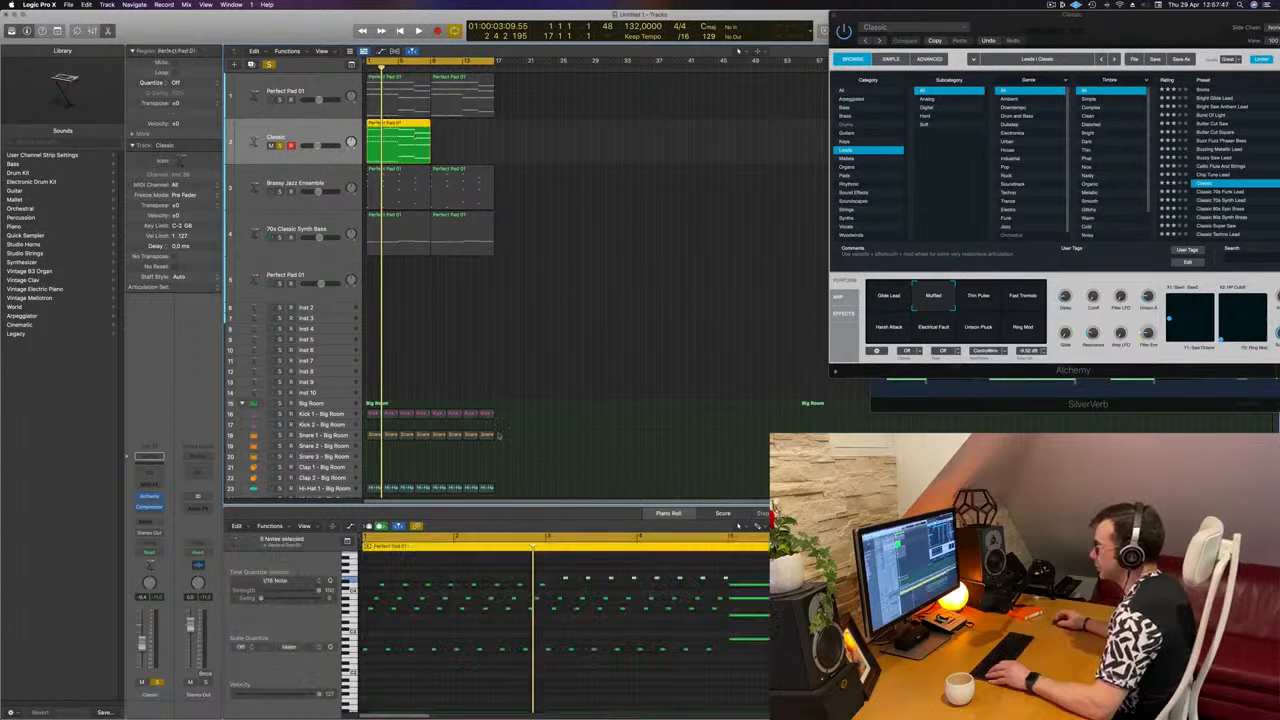
Step: Lower the eight highest arpeggio notes in bars 3–4 by one semitone and listen to the passage
drag(561, 572, 725, 580)
key(alt+Down)
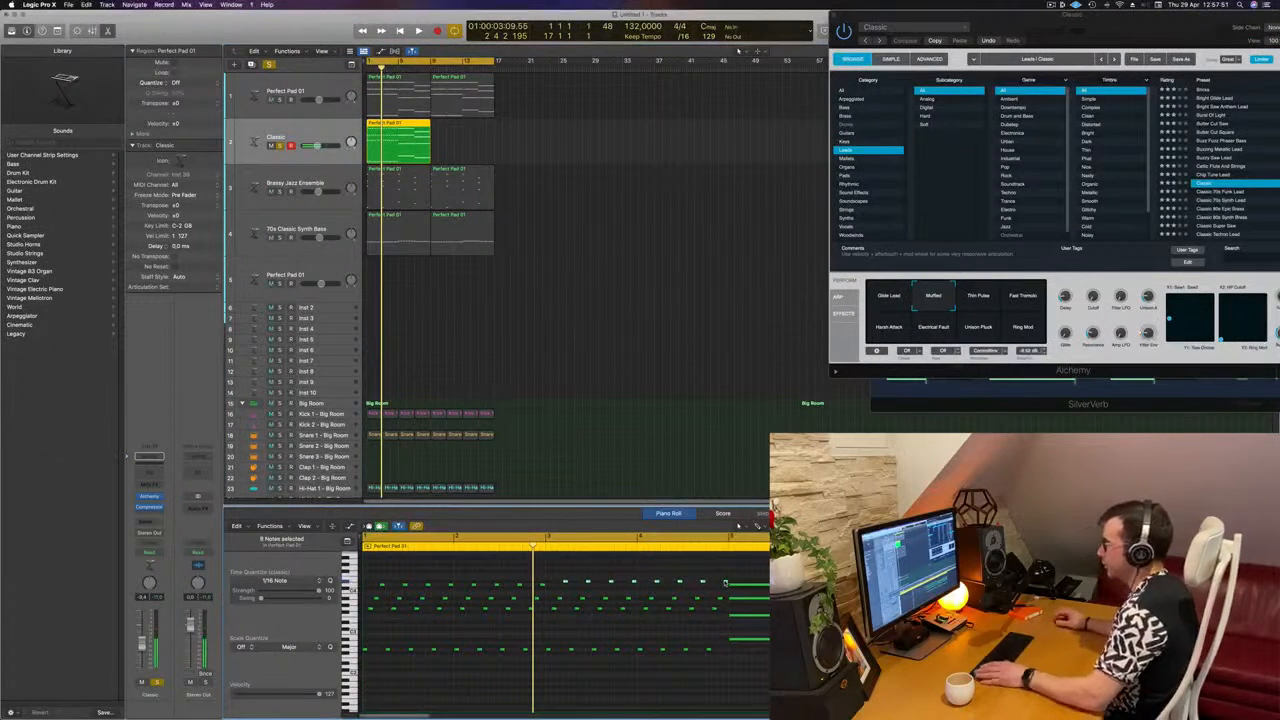
key(space)
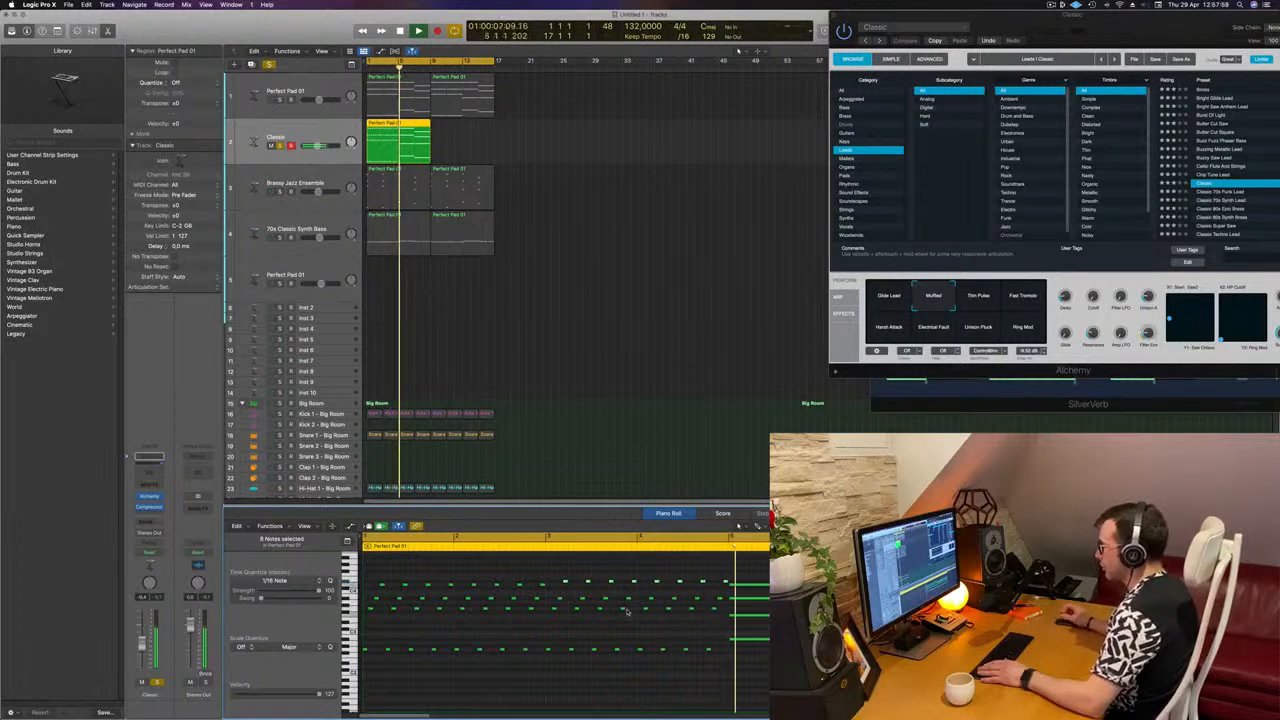
key(space)
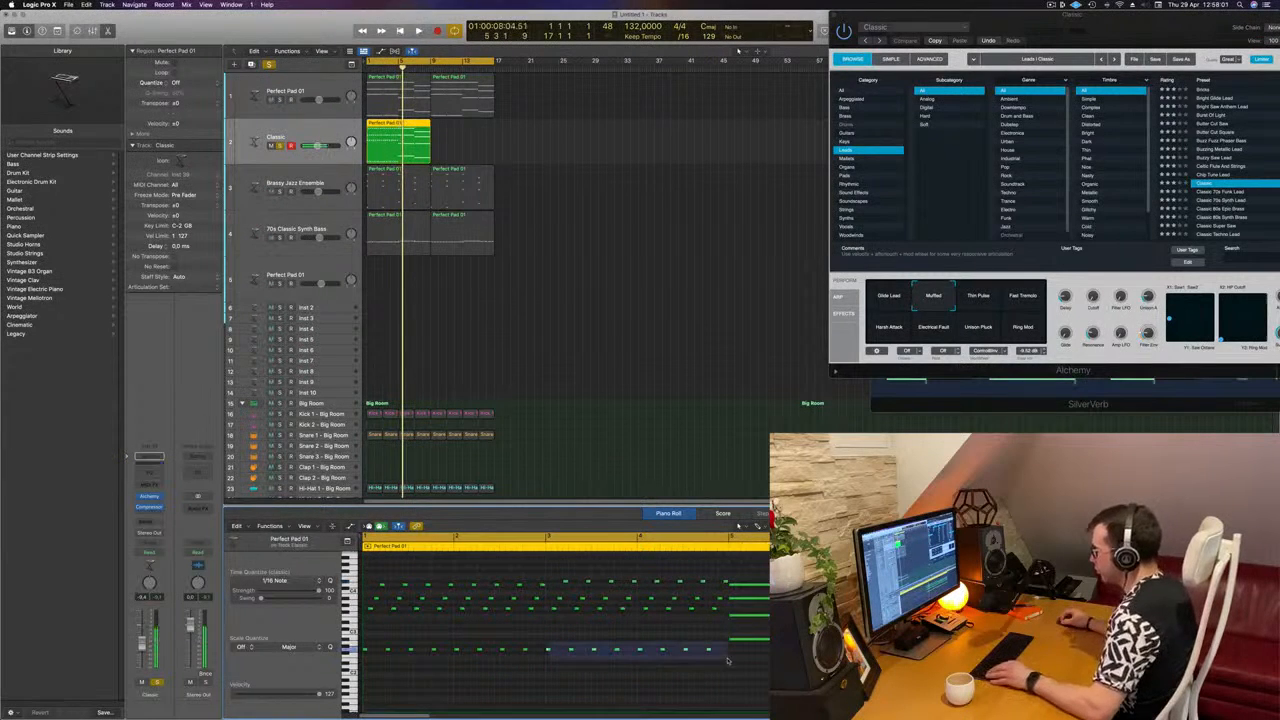
Step: Replace the lowest held chord note from bar 5 with a copy of the eight lowest arpeggio notes from bars 3–4
click(570, 652)
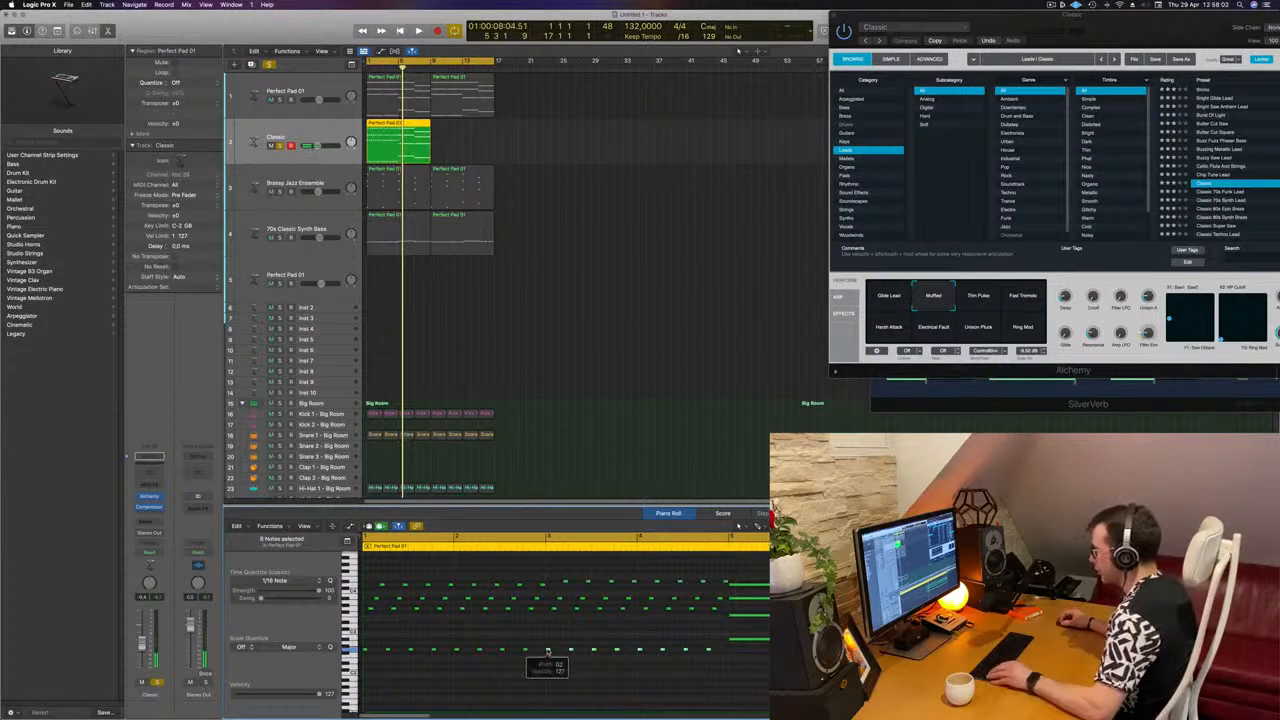
drag(547, 652, 738, 642)
click(724, 632)
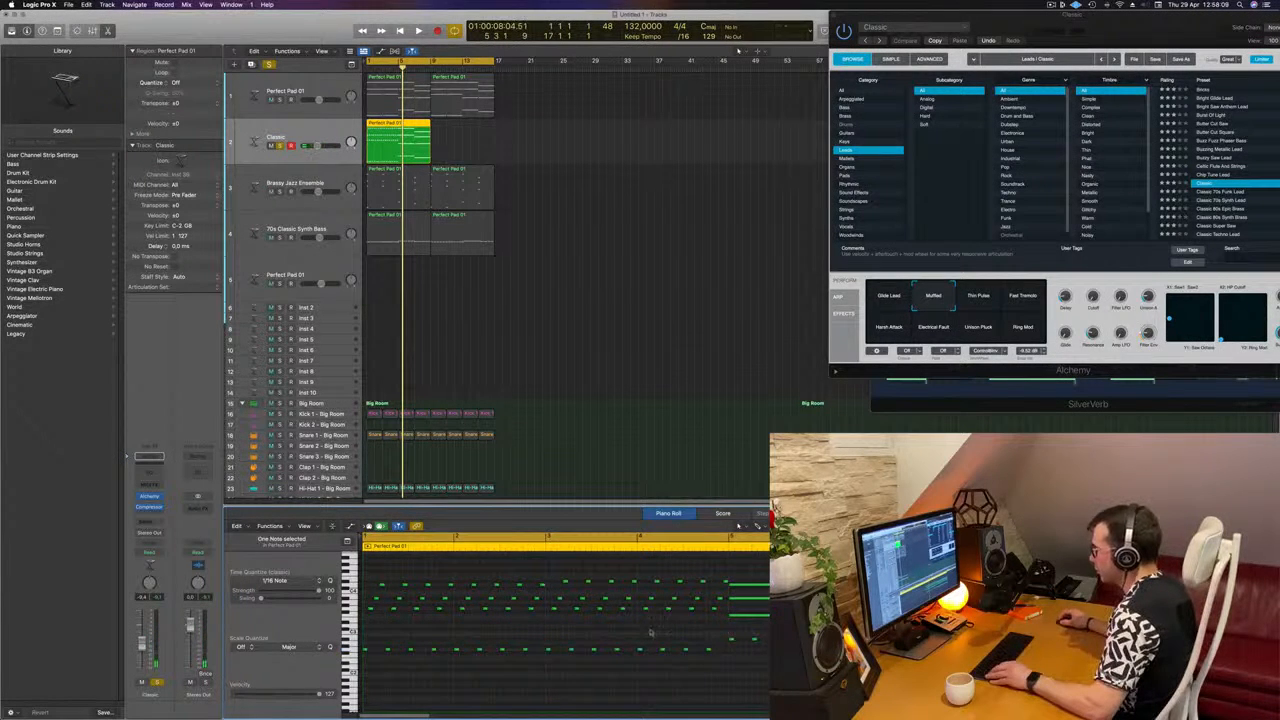
Step: Try to replace the three upper held chord notes from bar 5 with copies of the upper arpeggio rows from bars 3–4
drag(689, 618, 720, 617)
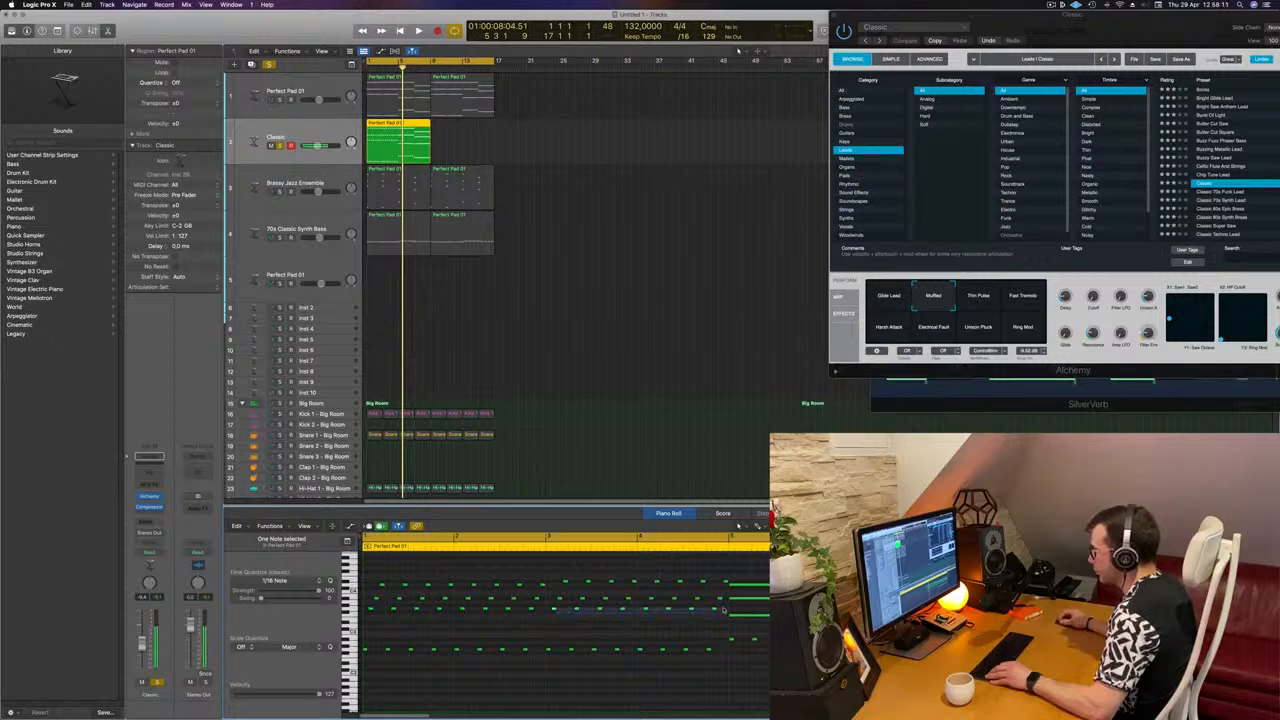
drag(553, 609, 732, 622)
click(689, 600)
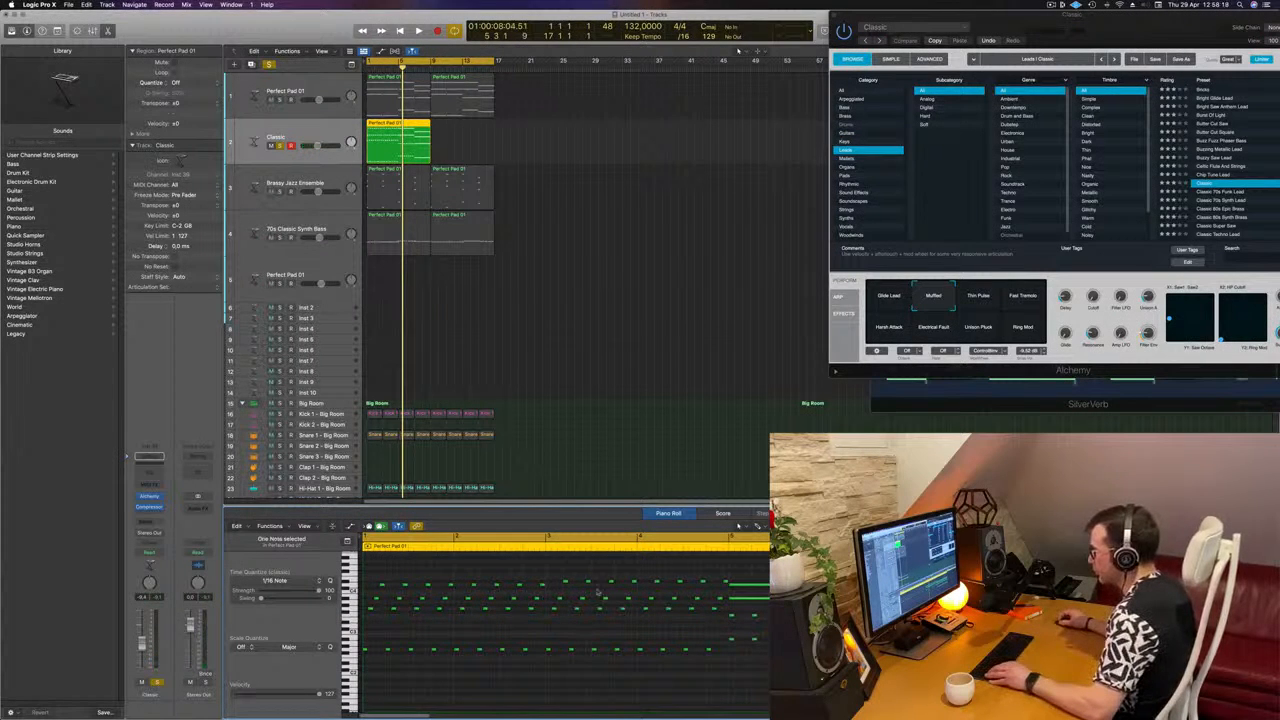
click(732, 603)
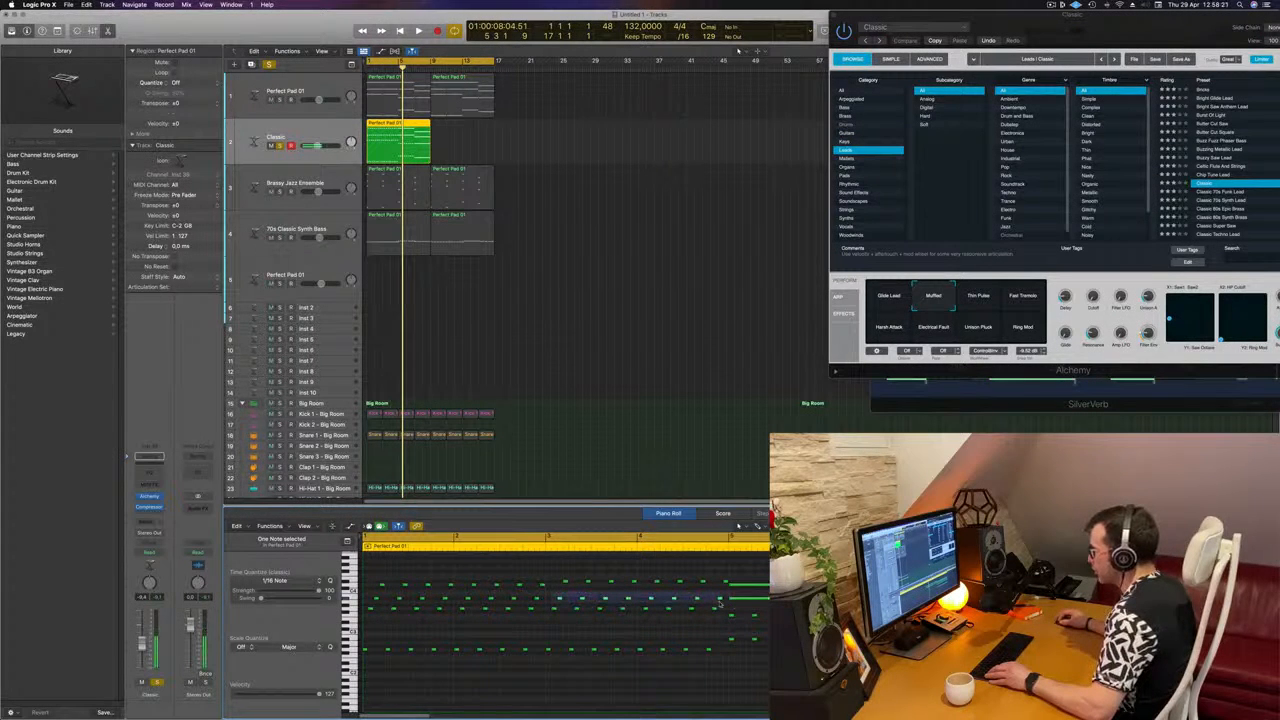
drag(719, 603, 719, 603)
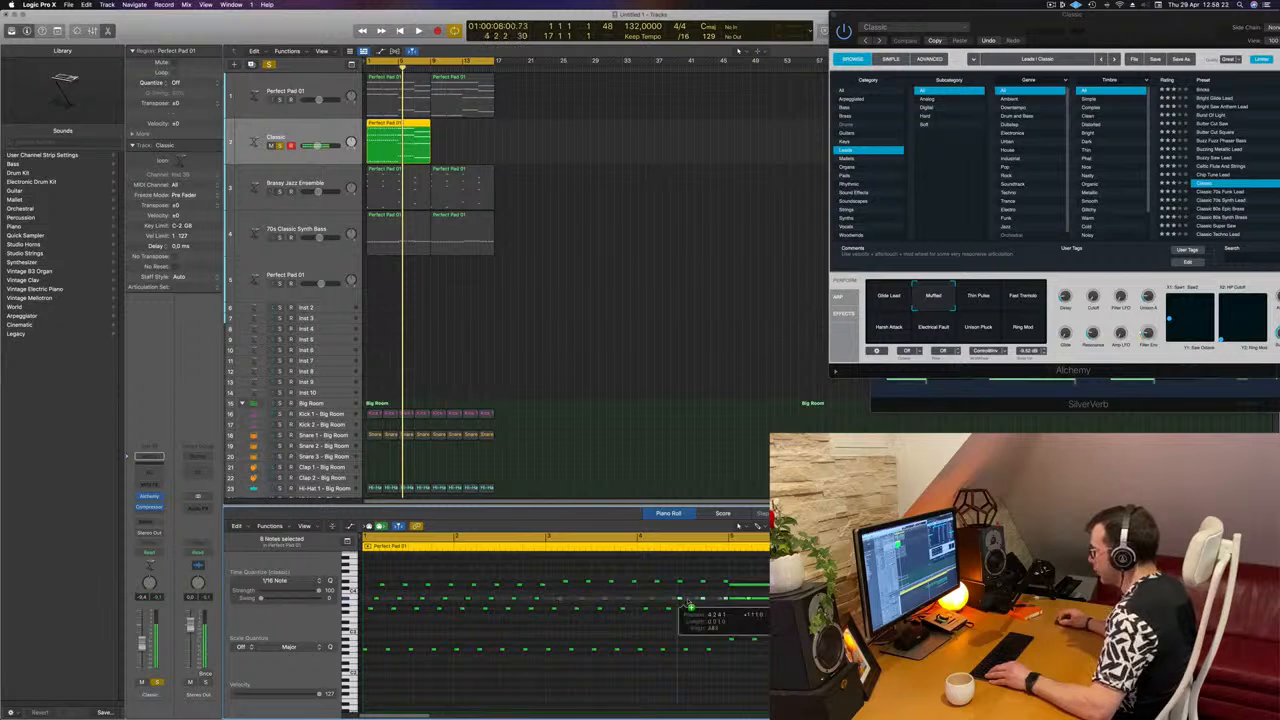
click(740, 599)
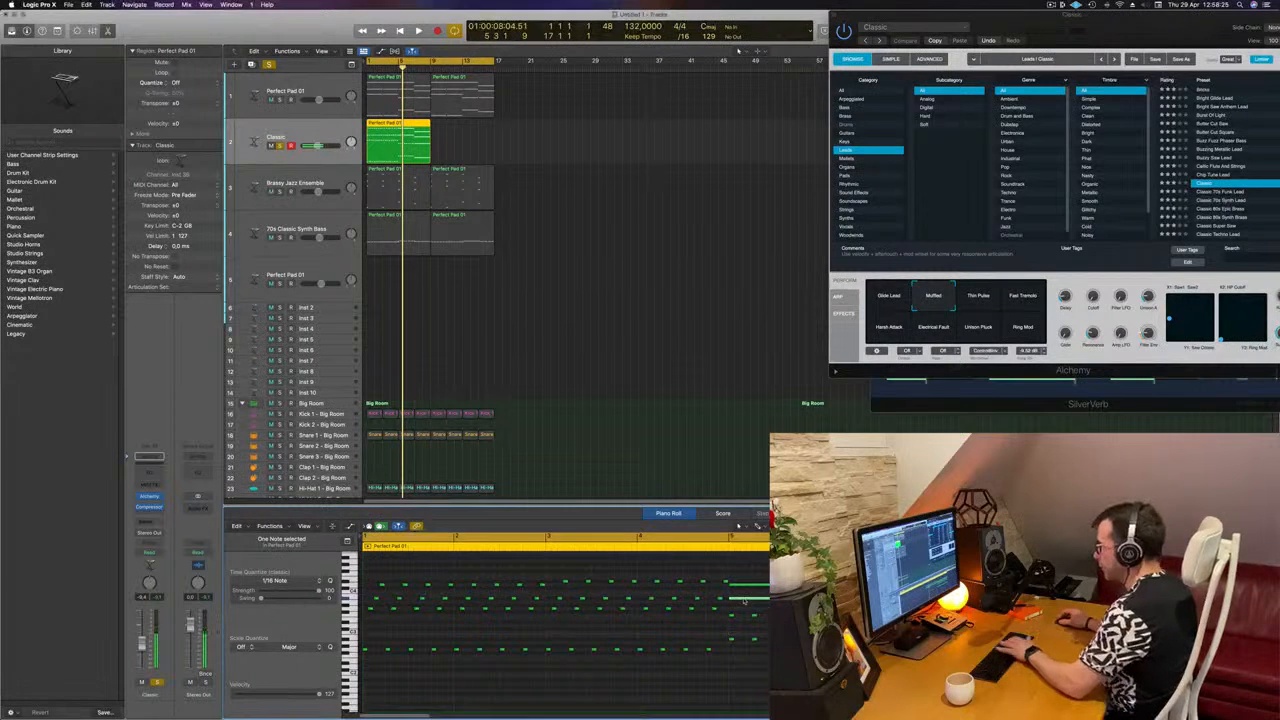
drag(642, 586, 733, 590)
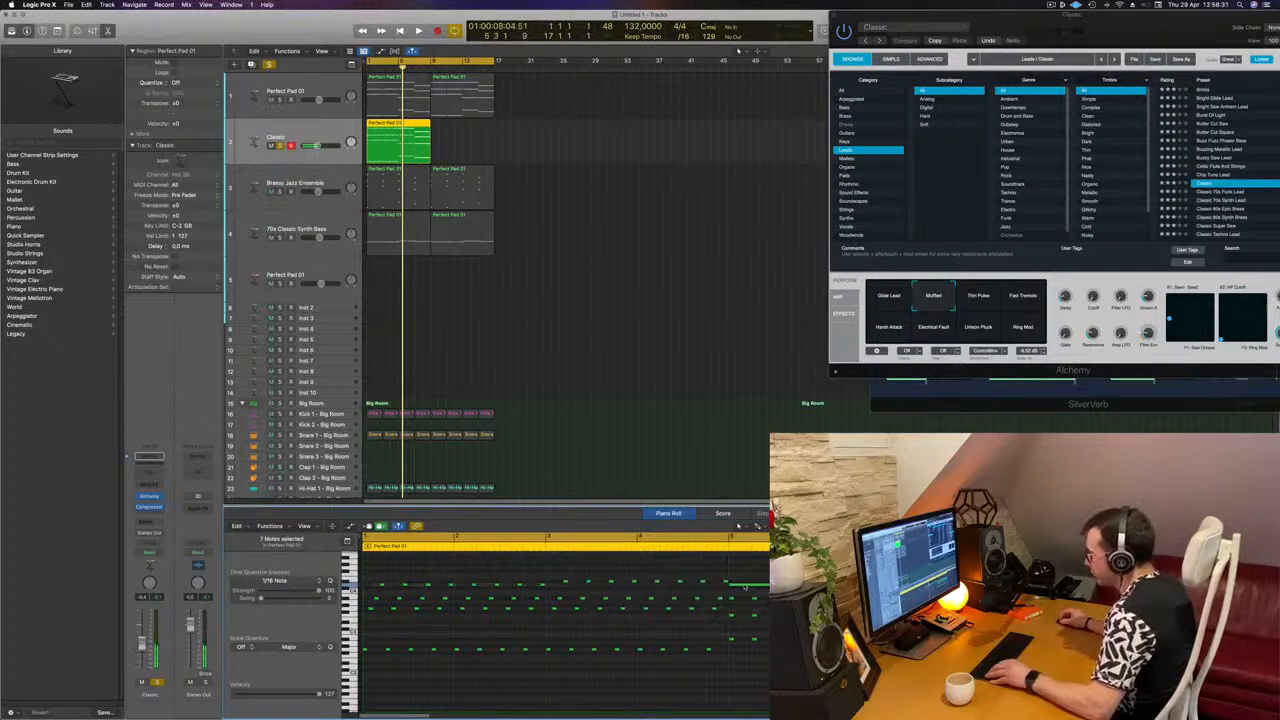
click(745, 587)
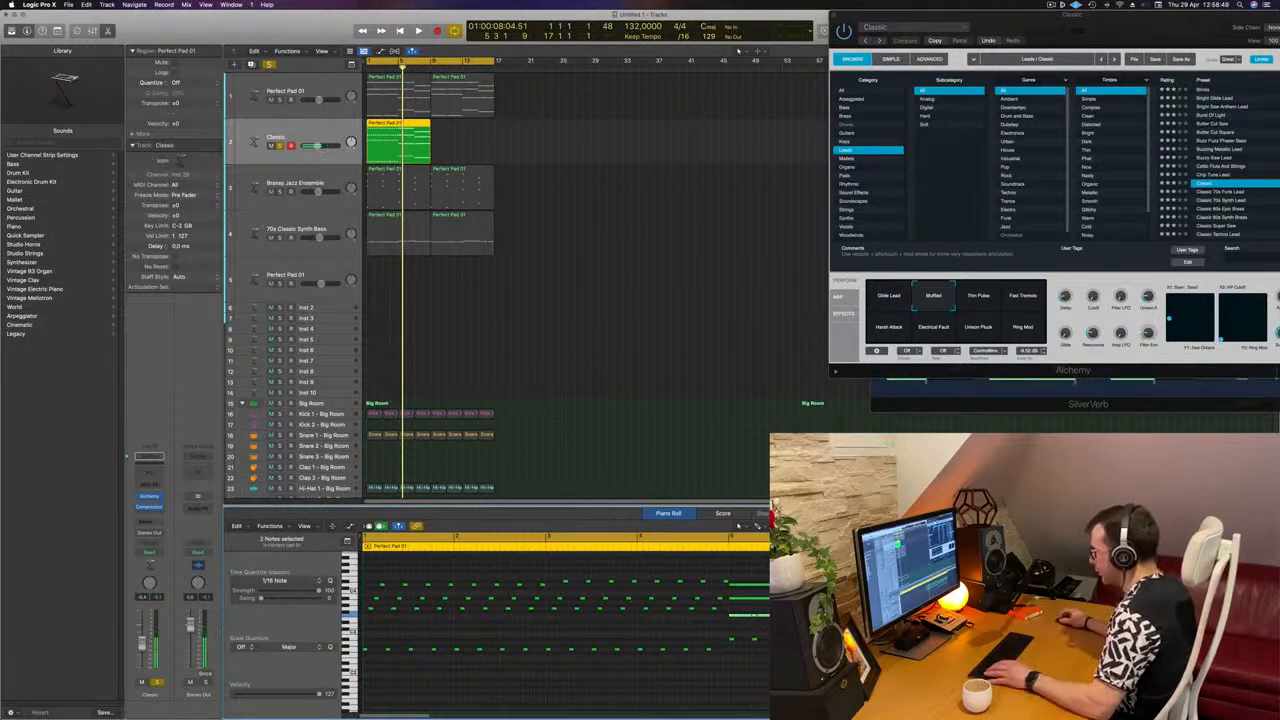
Step: Delete the second-lowest held chord note from bar 5, leaving copied short arpeggio notes at its pitch
click(763, 617)
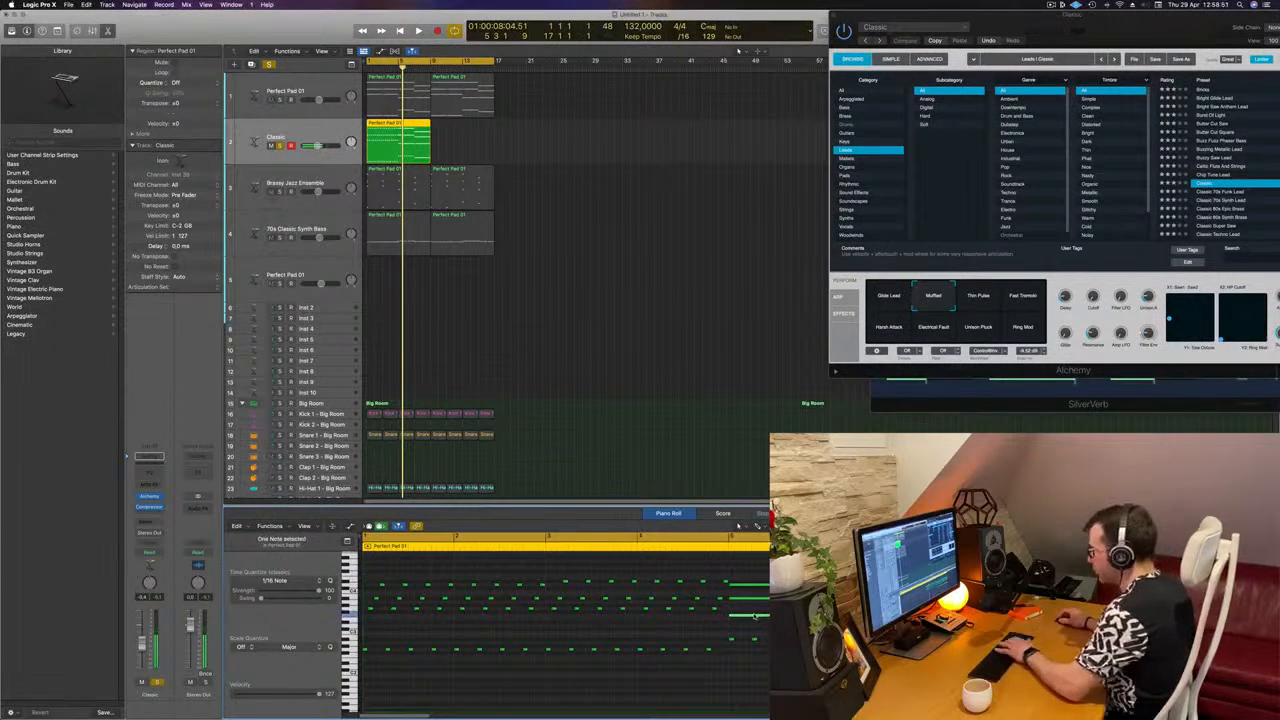
key(Delete)
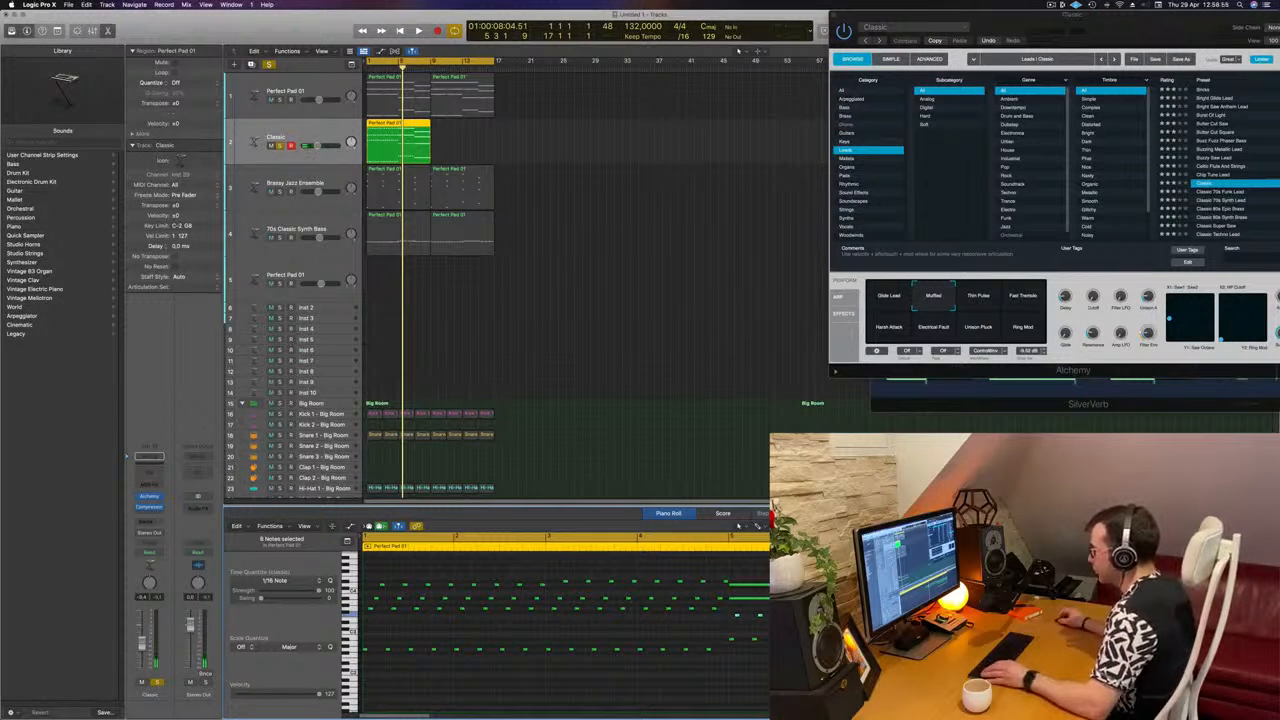
Step: Replace the two highest held chord notes from bar 5 with copies of the two upper arpeggio rows from bars 3–4
click(599, 582)
drag(551, 592, 727, 601)
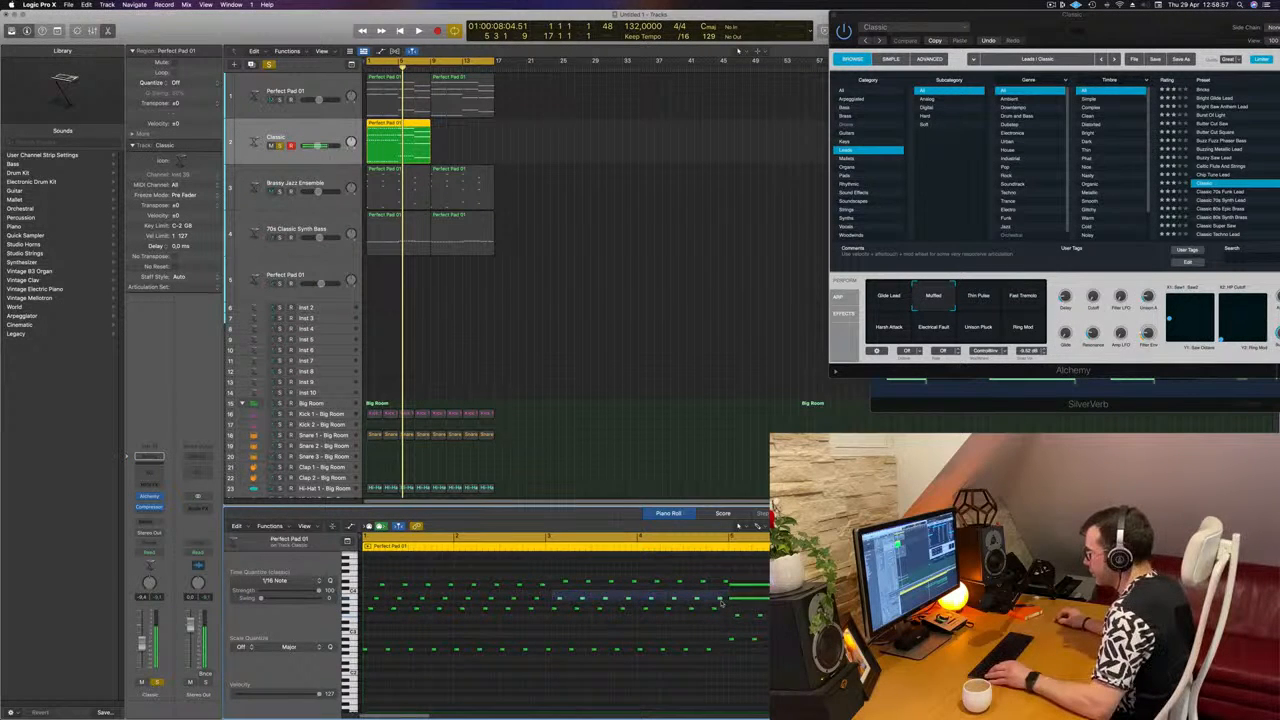
drag(587, 598, 557, 598)
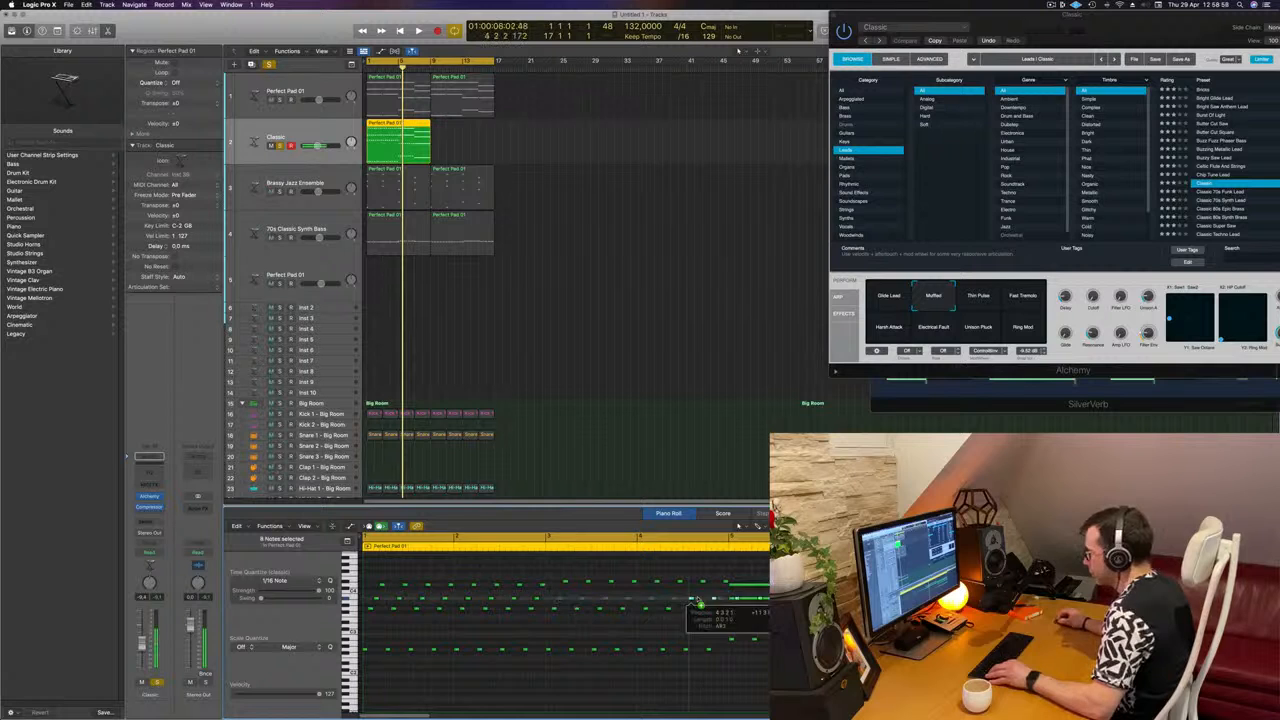
drag(740, 598, 735, 601)
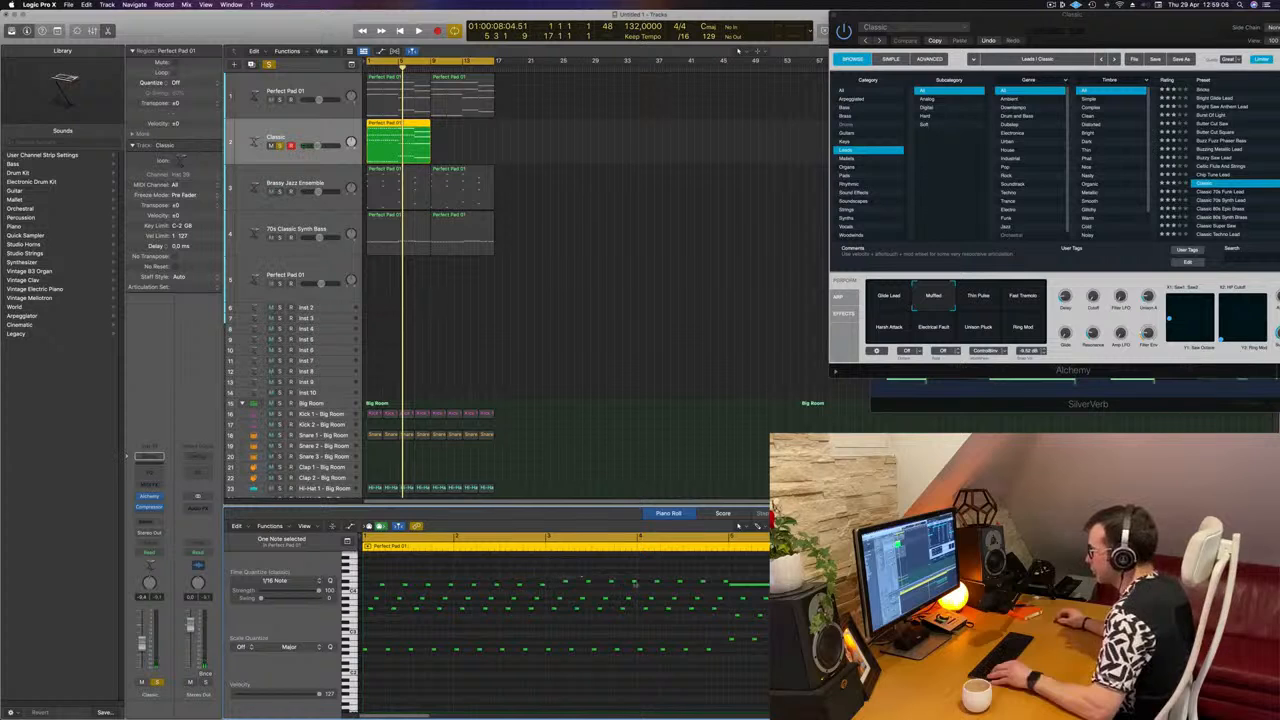
drag(633, 582, 738, 586)
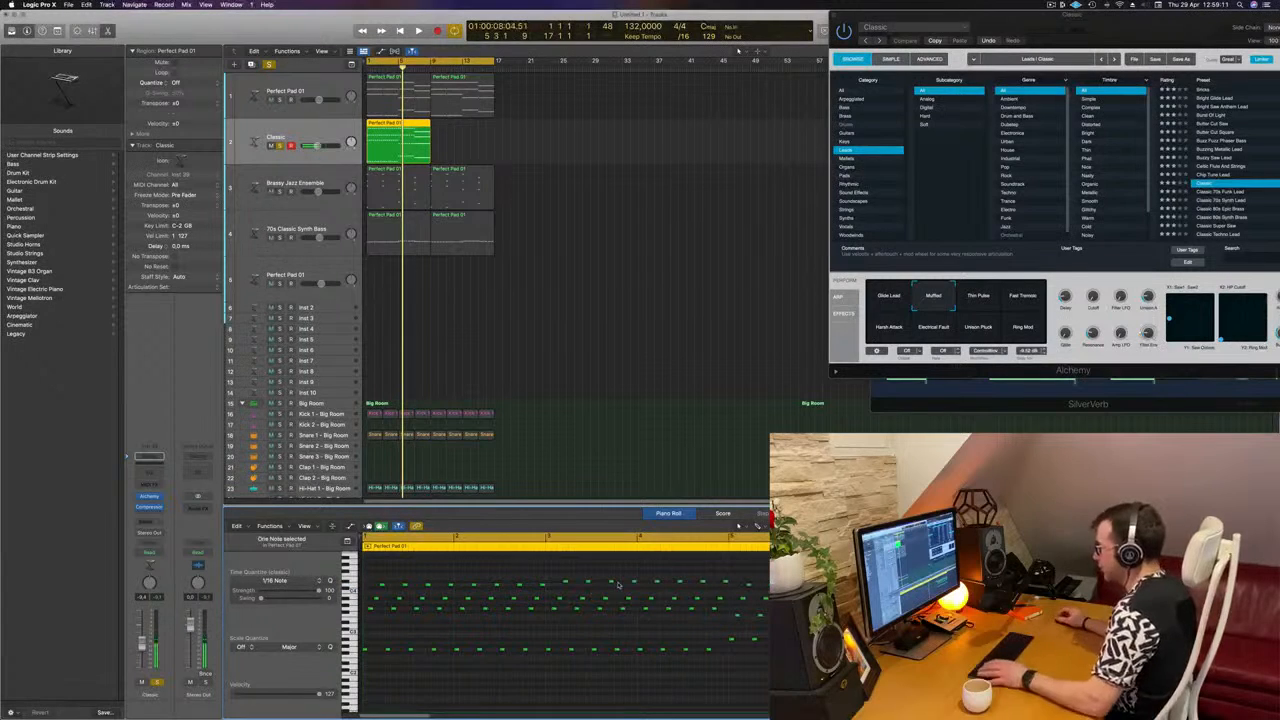
Step: Replace the held chord in bars 7–8 with row-by-row copies of the arpeggio notes from bars 5–6
key(space)
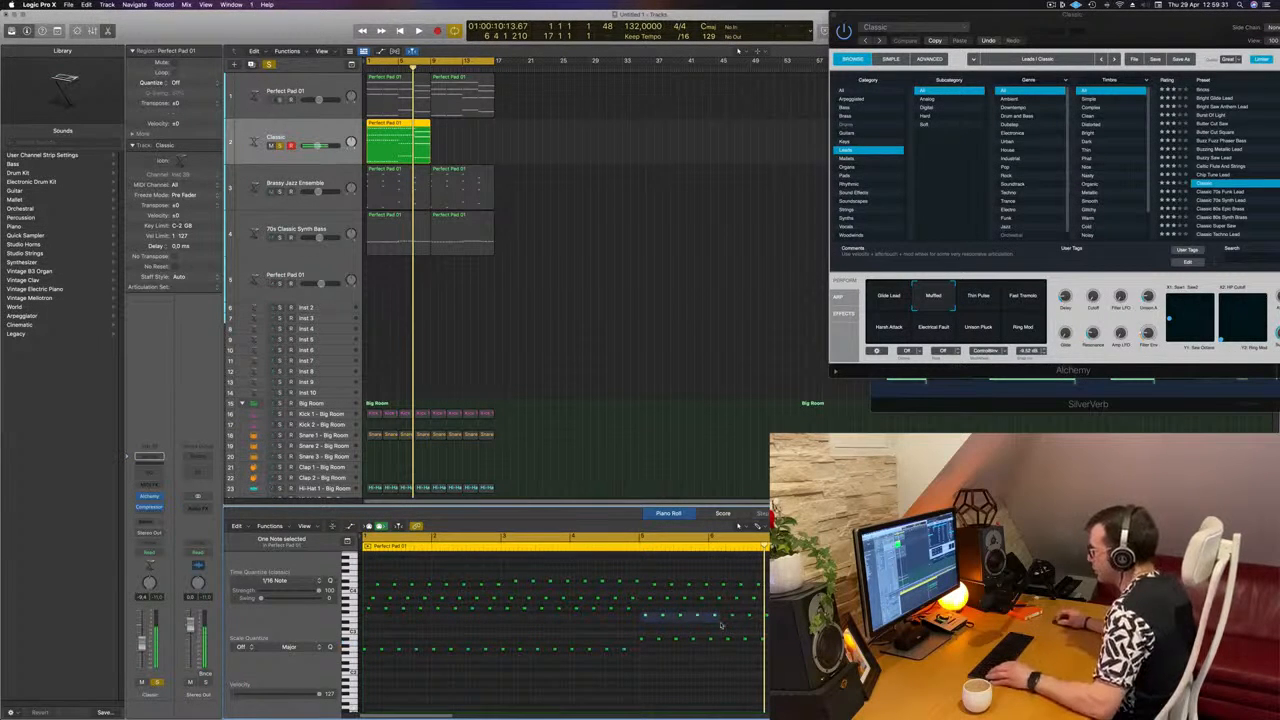
drag(735, 619, 634, 619)
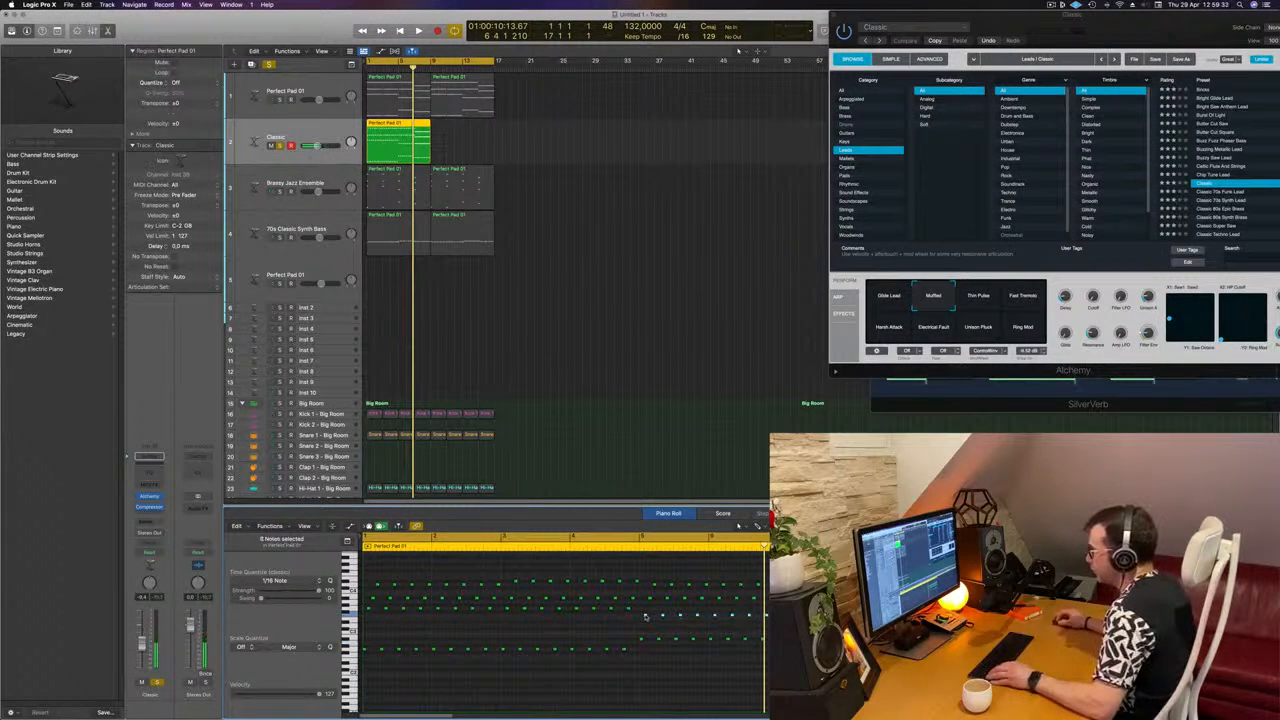
click(712, 616)
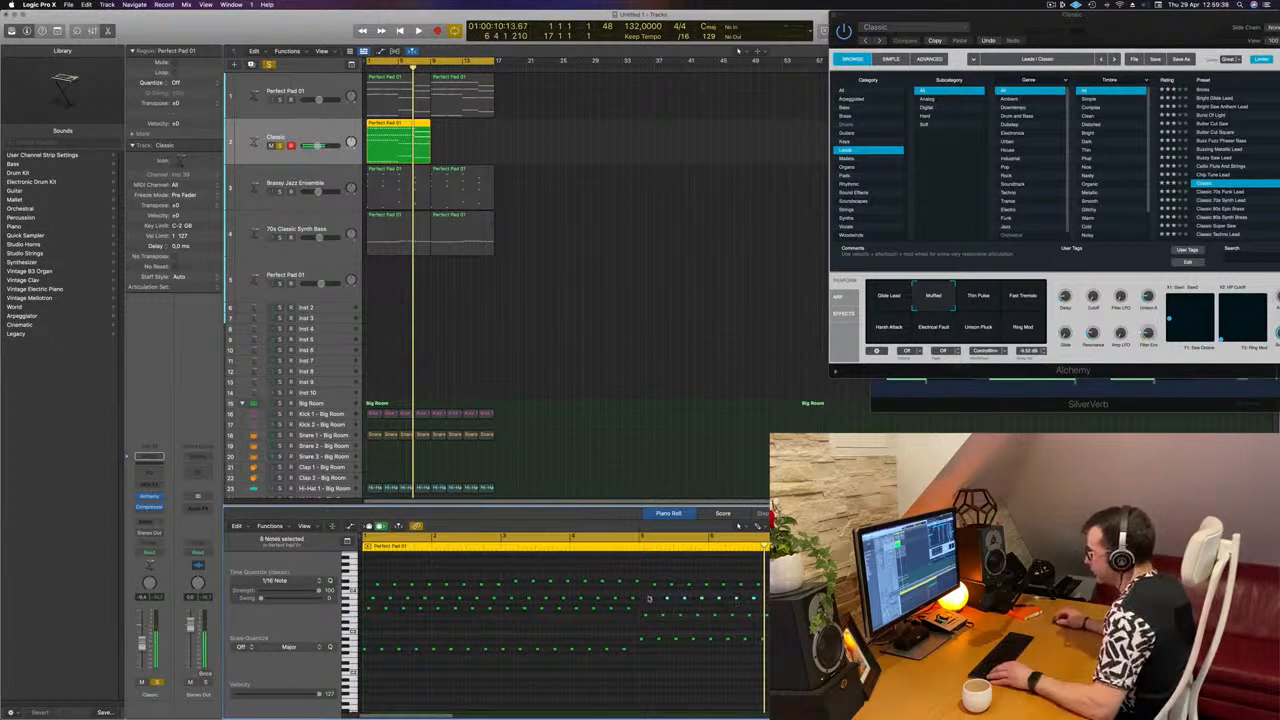
drag(651, 599, 651, 603)
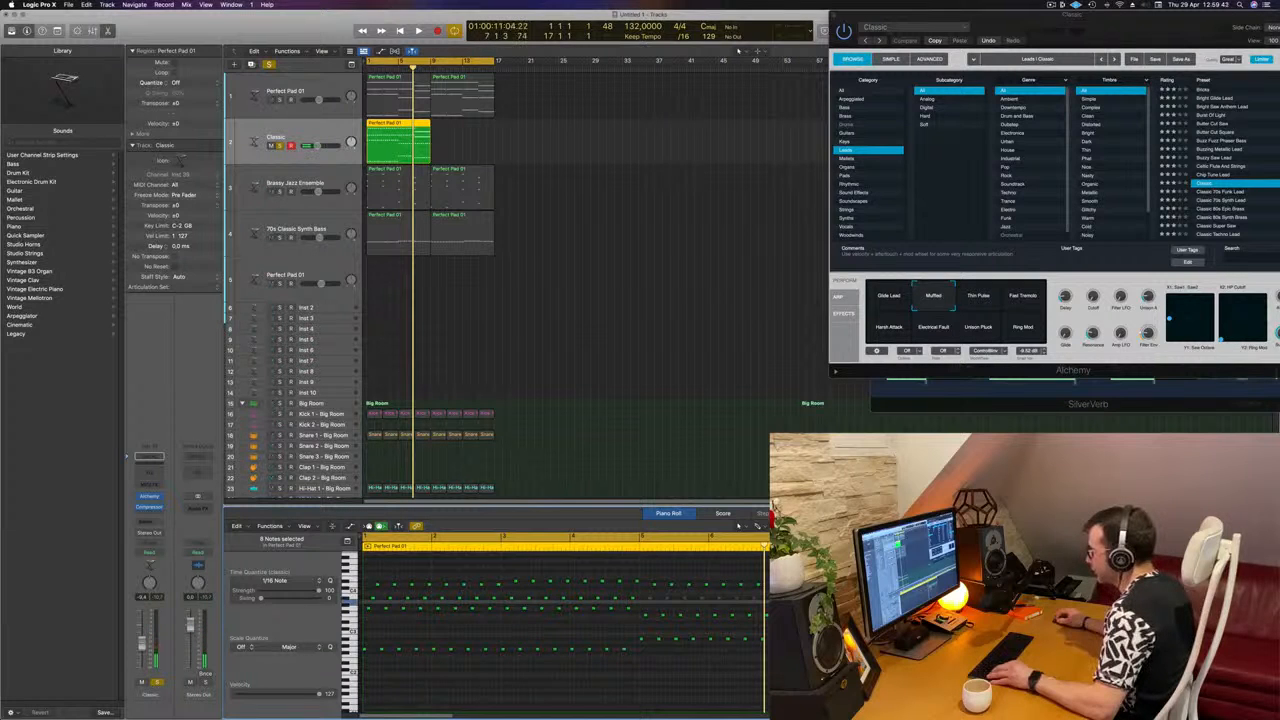
key(Delete)
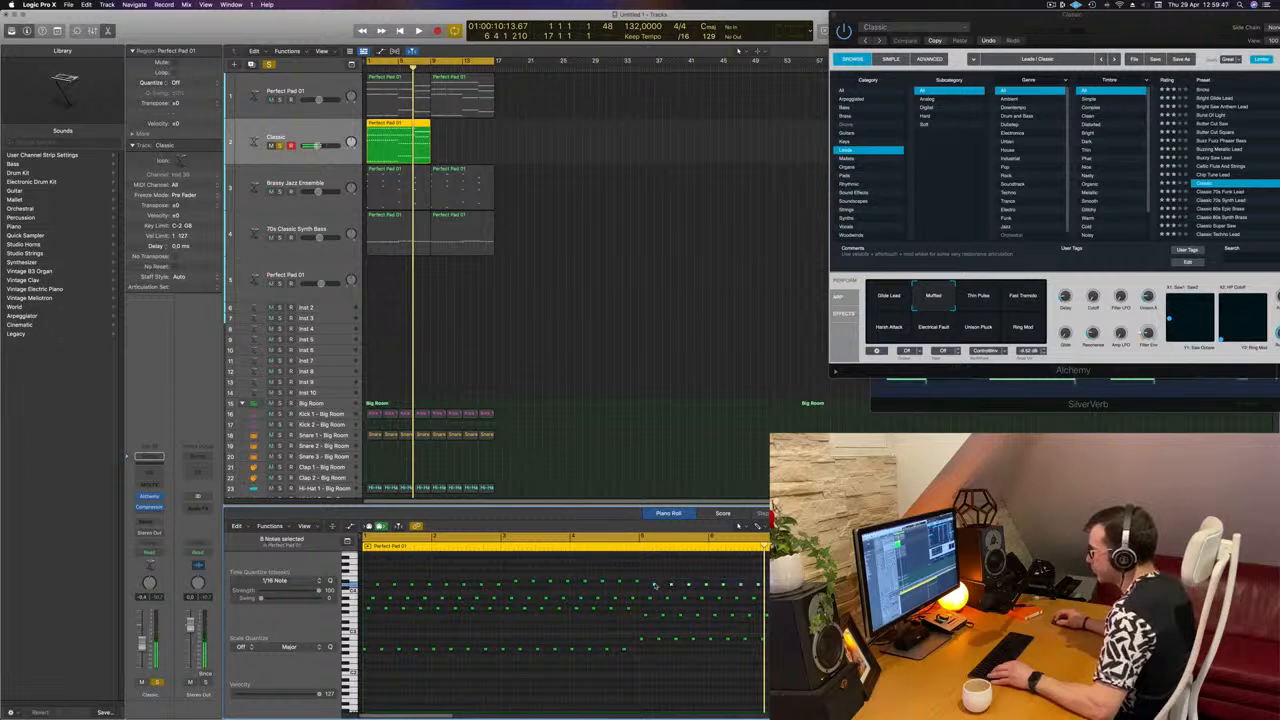
drag(708, 585, 708, 591)
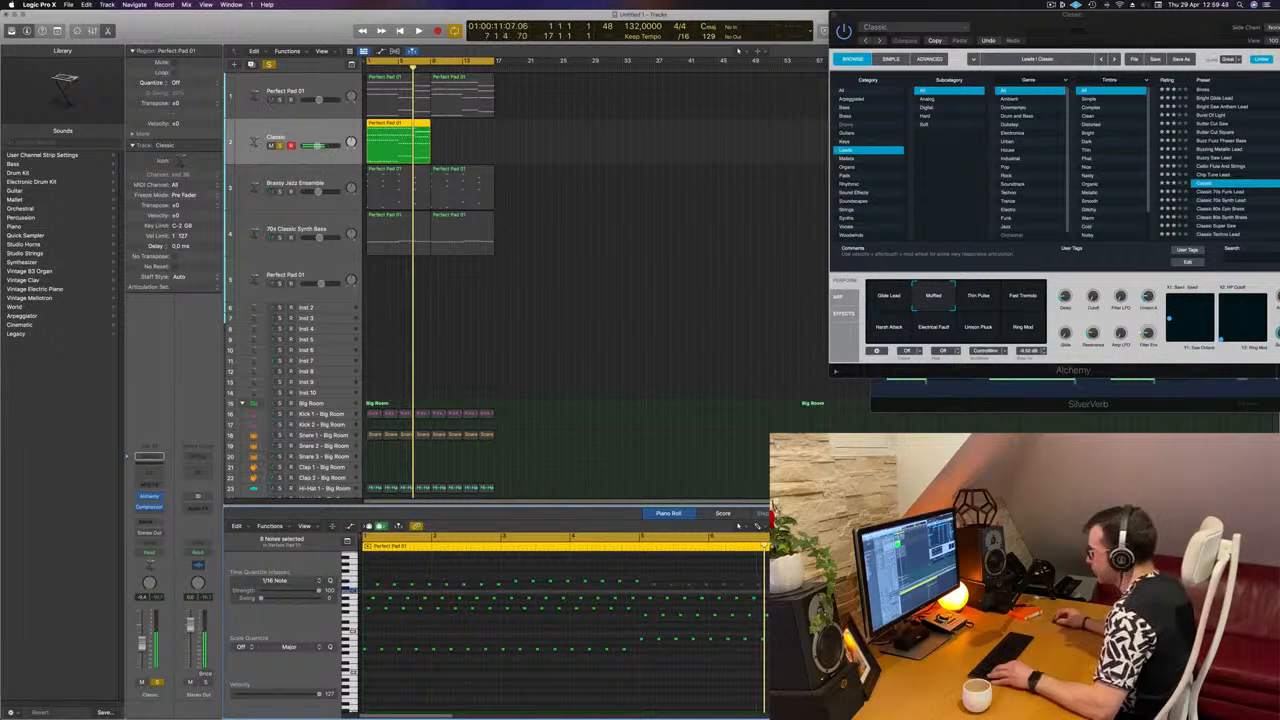
key(super+z)
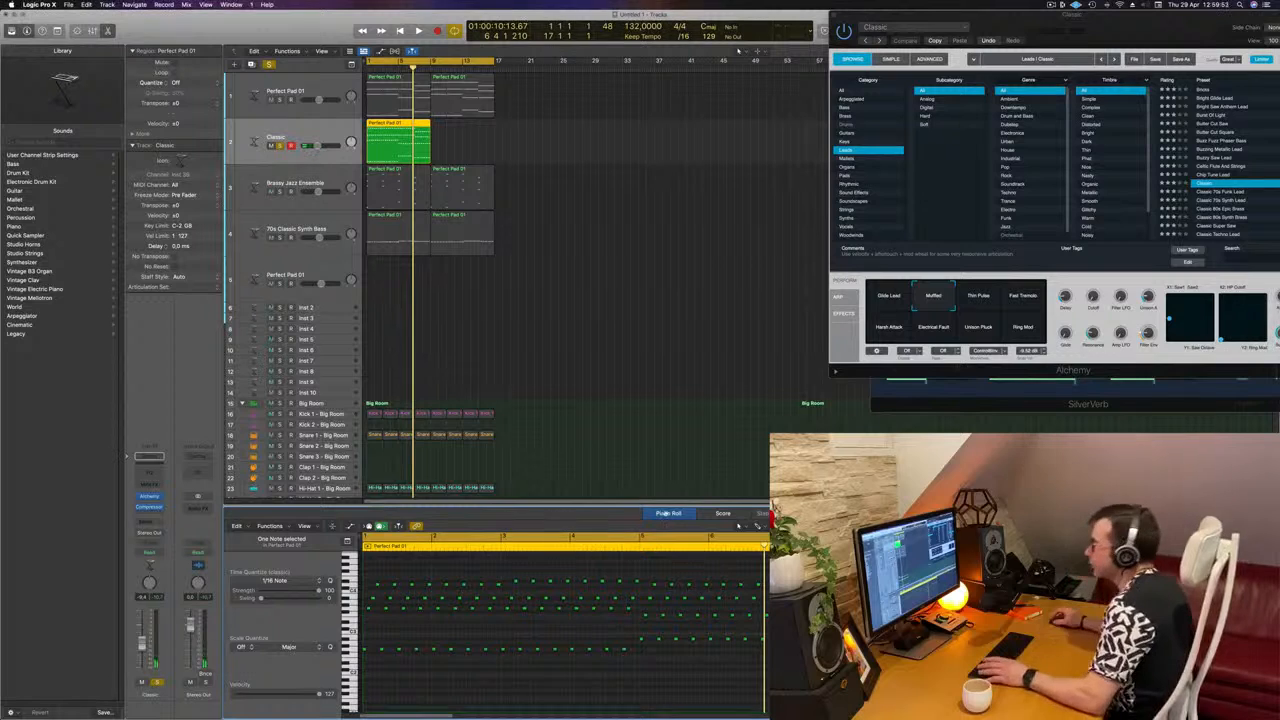
Step: Duplicate the finished lead arpeggio region into bars 9–16 and play the Classic track from the start
key(space)
drag(399, 135, 463, 135)
key(space)
key(space)
click(308, 137)
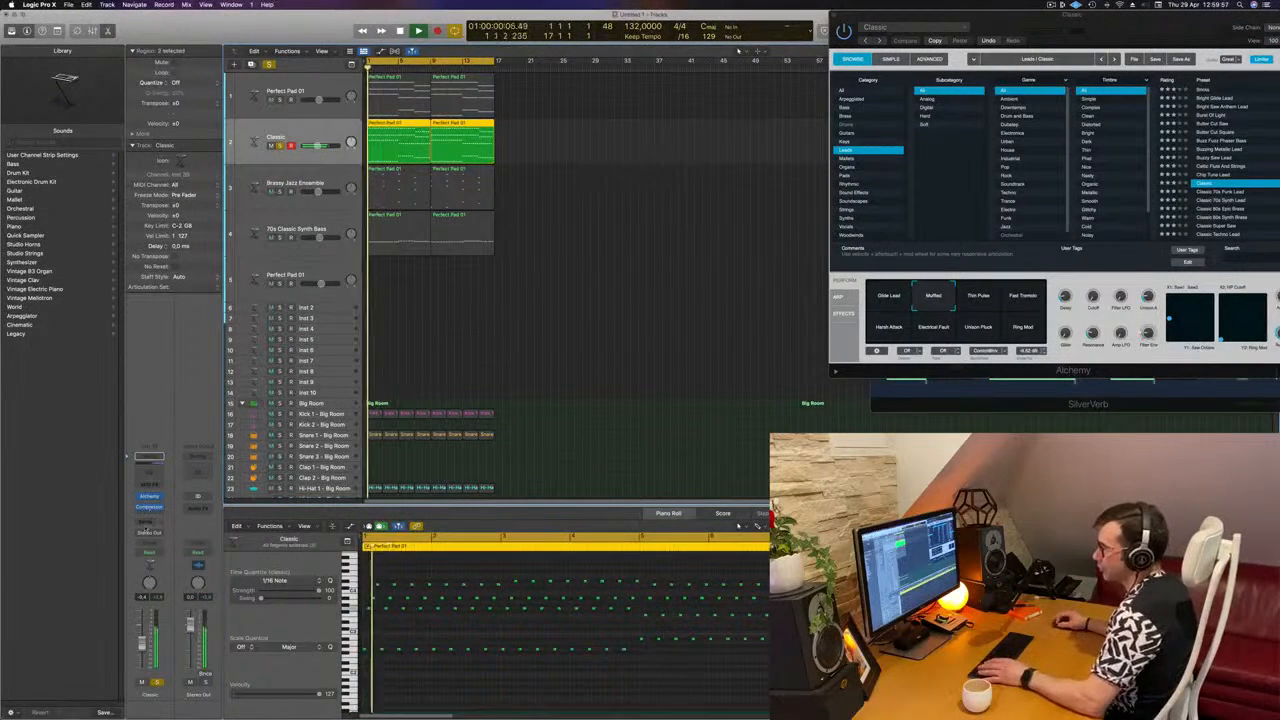
Step: Add a send from the Classic lead track to the SilverVerb reverb bus and replay the arpeggio from the start
click(149, 457)
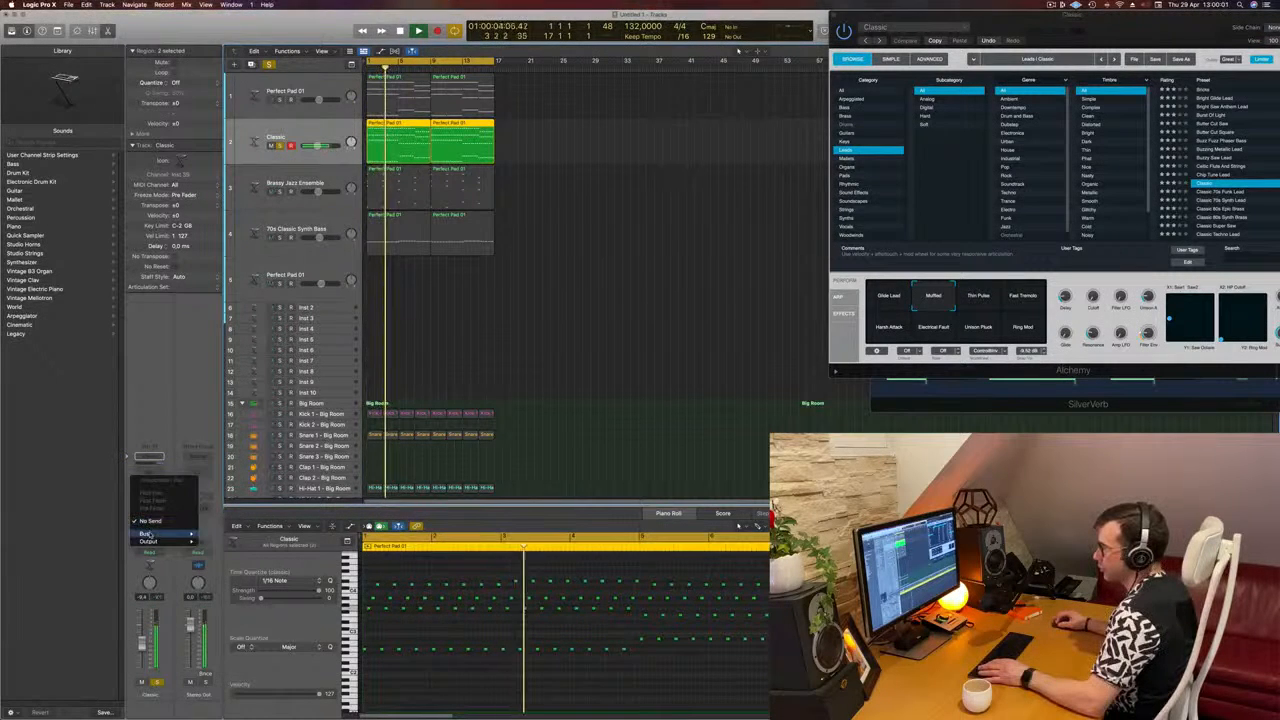
mouse_move(145, 533)
click(228, 446)
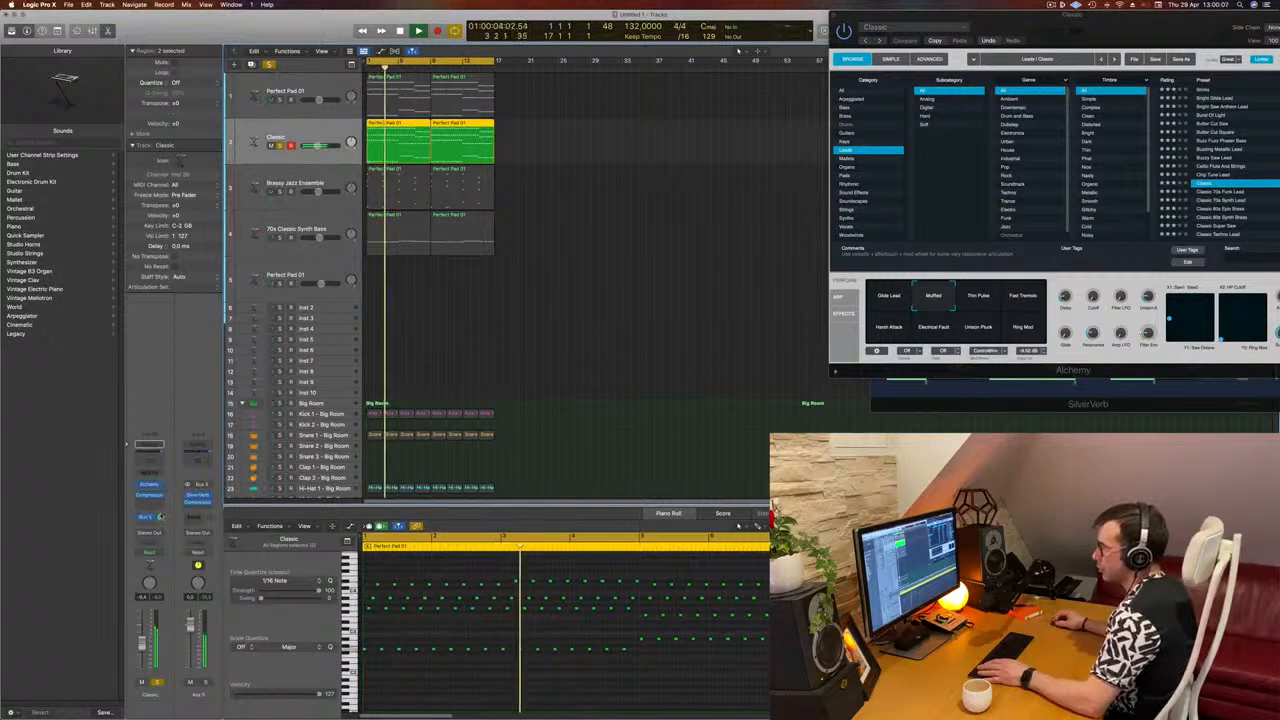
key(space)
key(space)
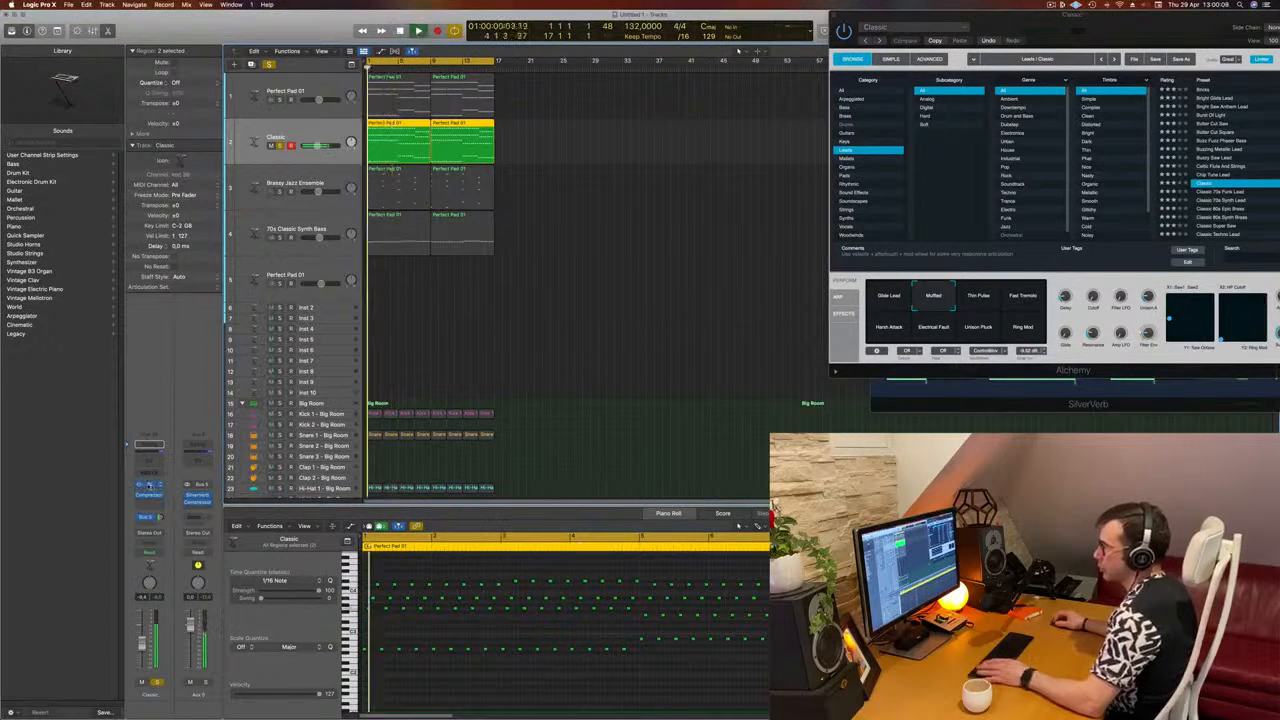
Step: Reopen the Classic track's Alchemy instrument window and listen to the soloed arpeggio with reverb
click(152, 484)
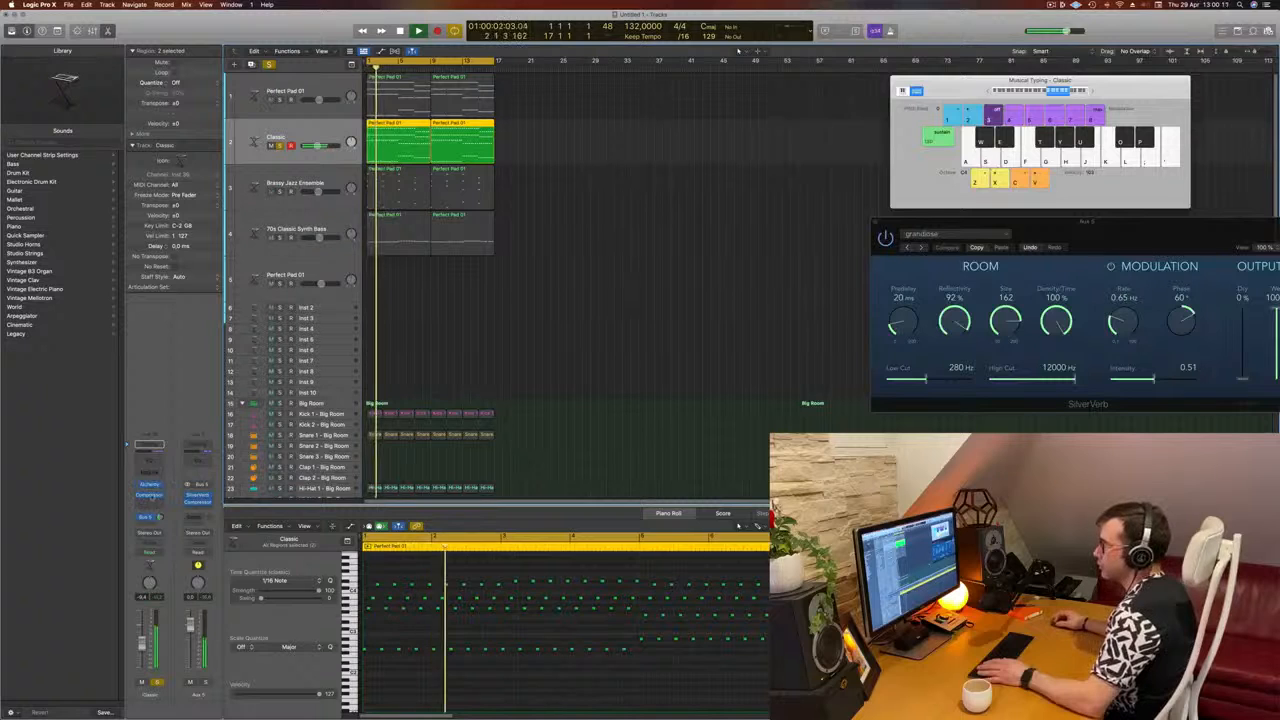
click(148, 484)
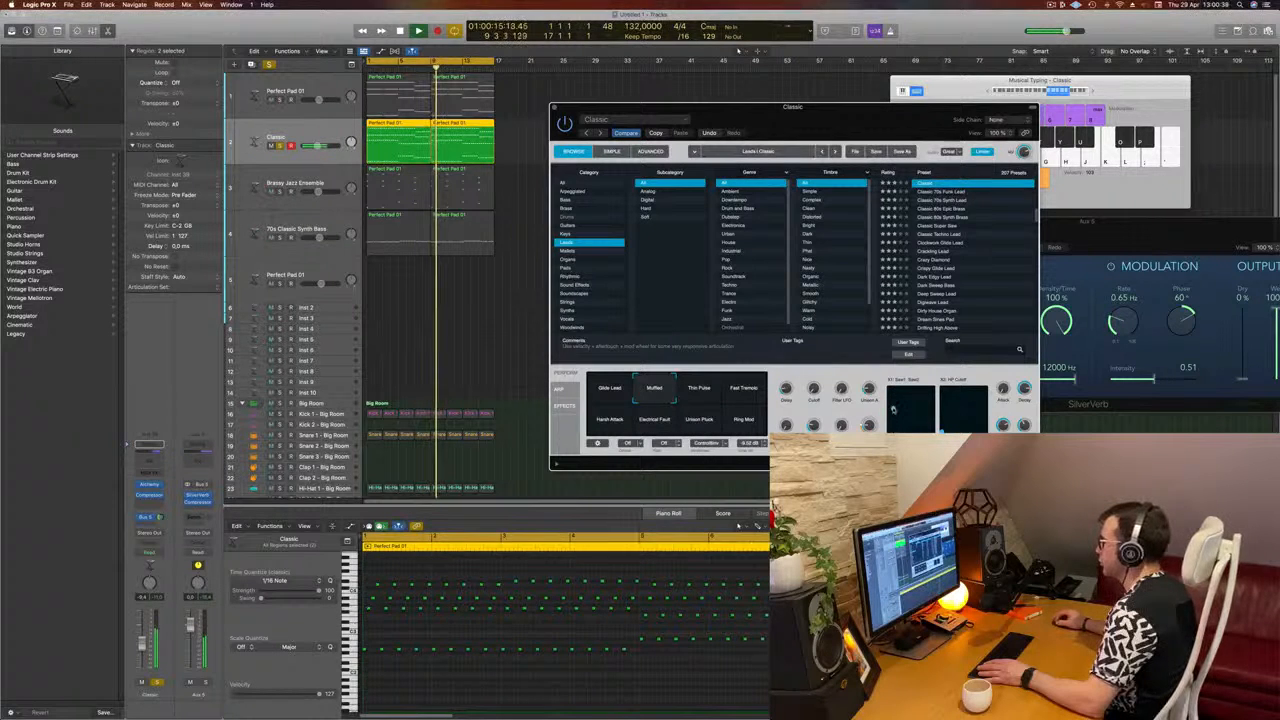
key(space)
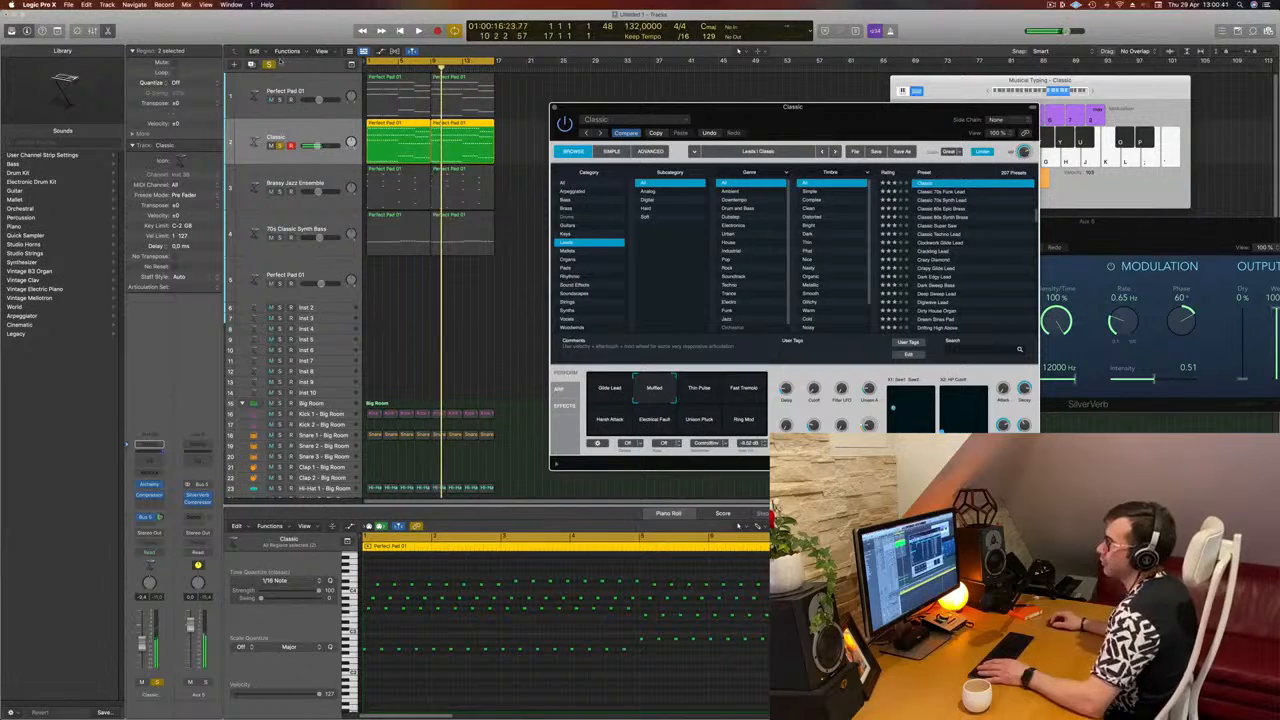
Step: Take the Classic lead out of solo and adjust its volume while the full mix plays, moving the instrument window aside
click(280, 146)
key(space)
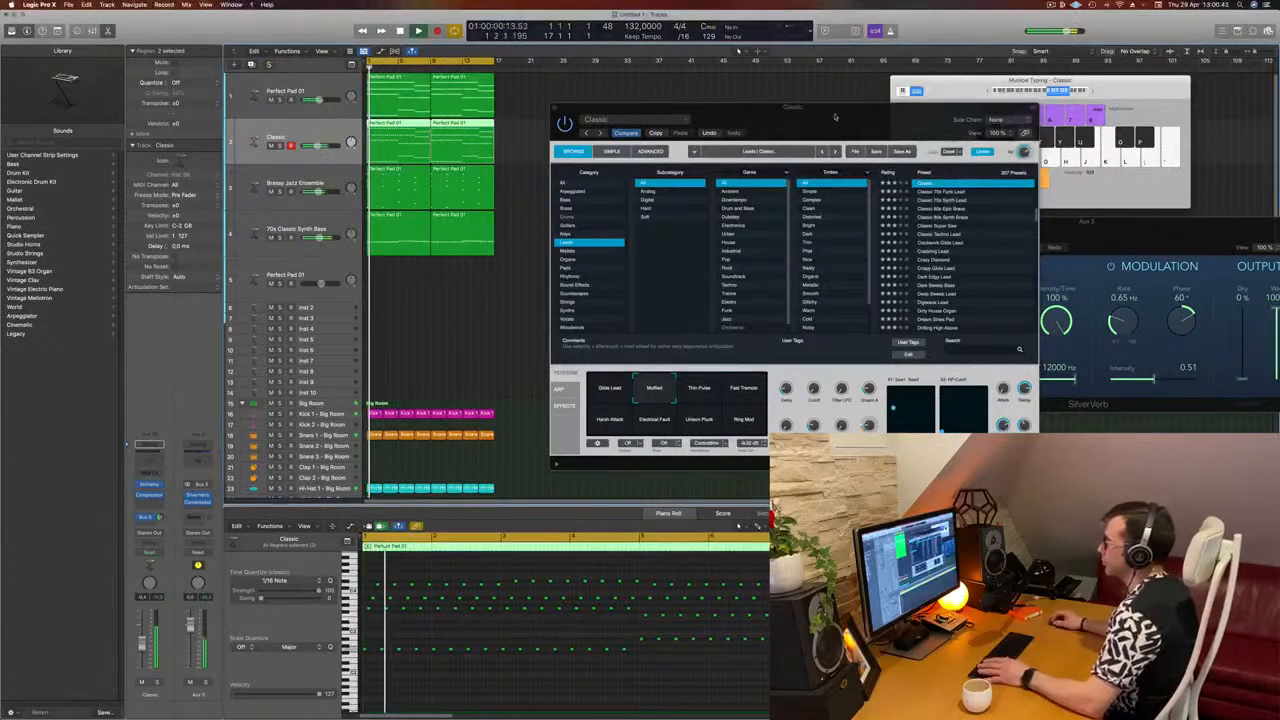
drag(808, 124, 845, 169)
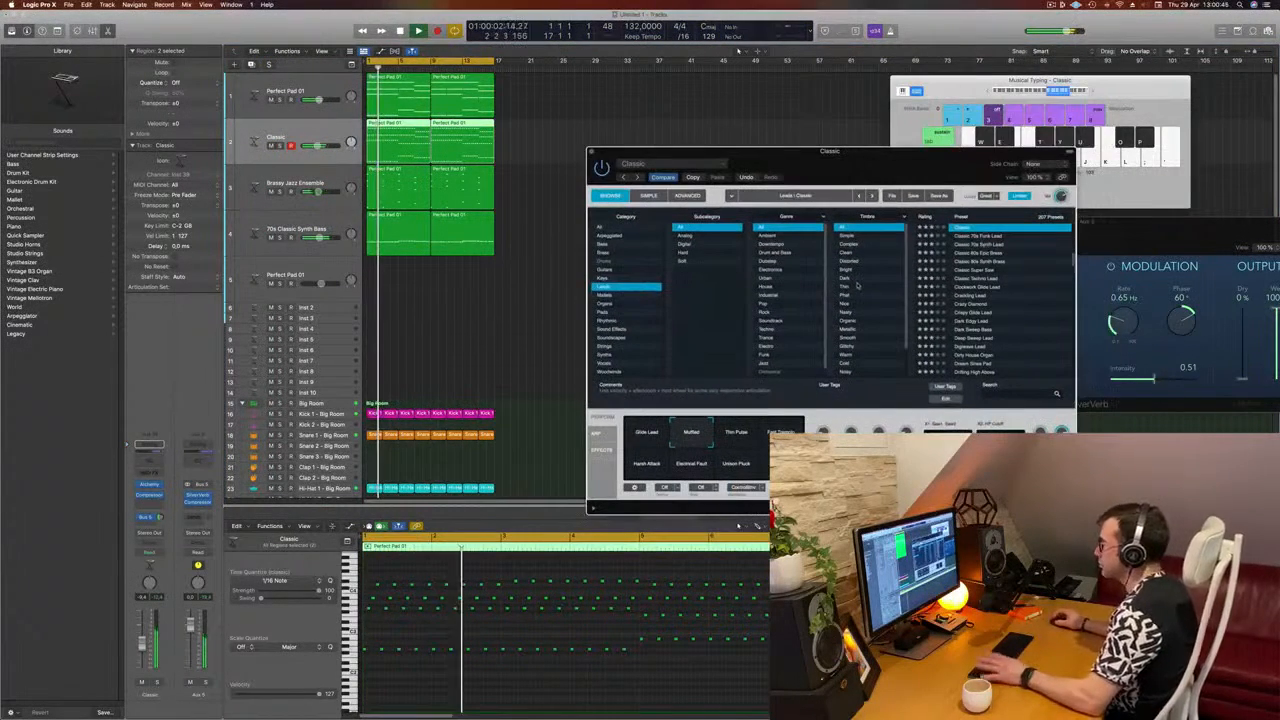
click(143, 645)
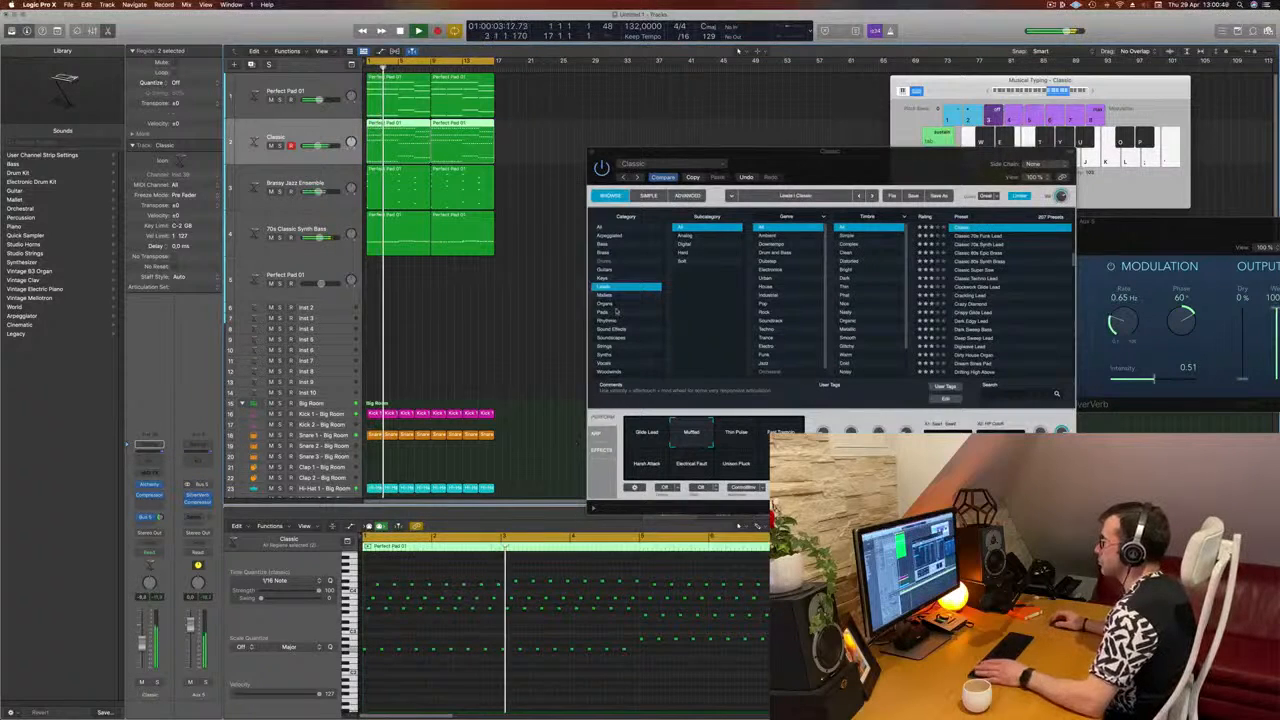
Step: Add a Channel EQ to the Classic lead with a 12 dB/oct low cut at about 272 Hz
drag(897, 180, 859, 177)
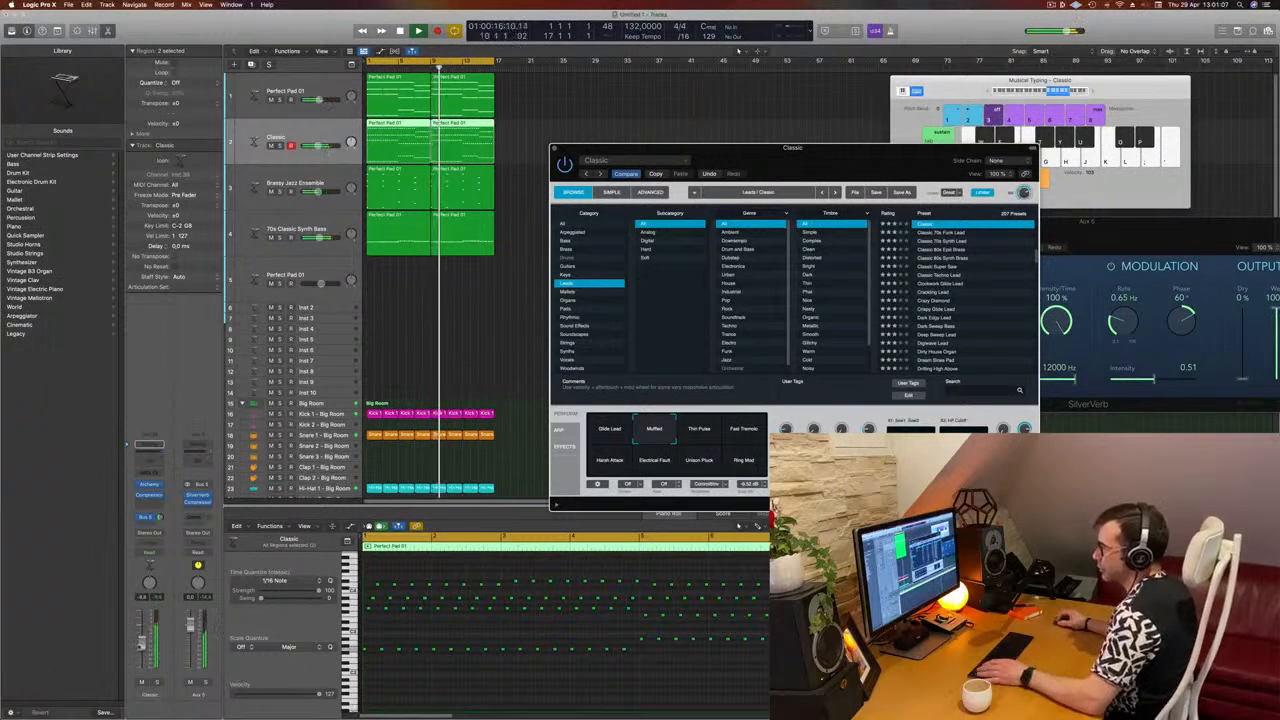
click(154, 462)
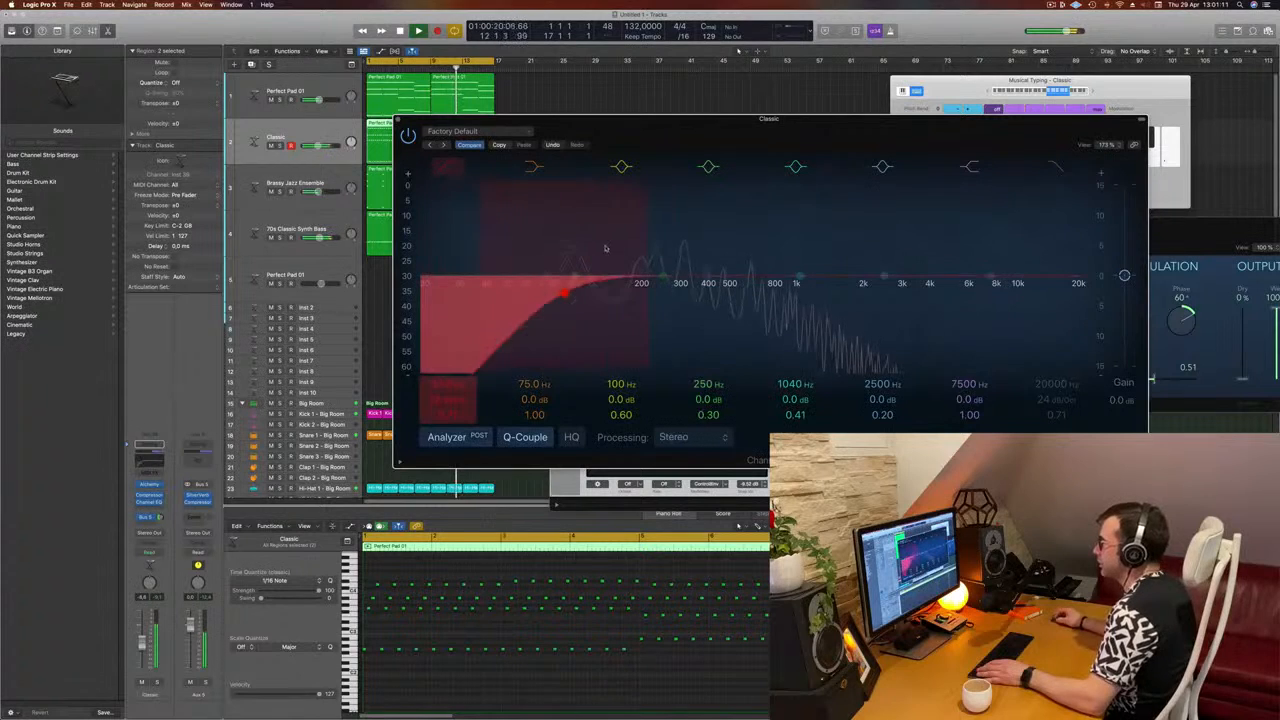
drag(605, 248, 660, 242)
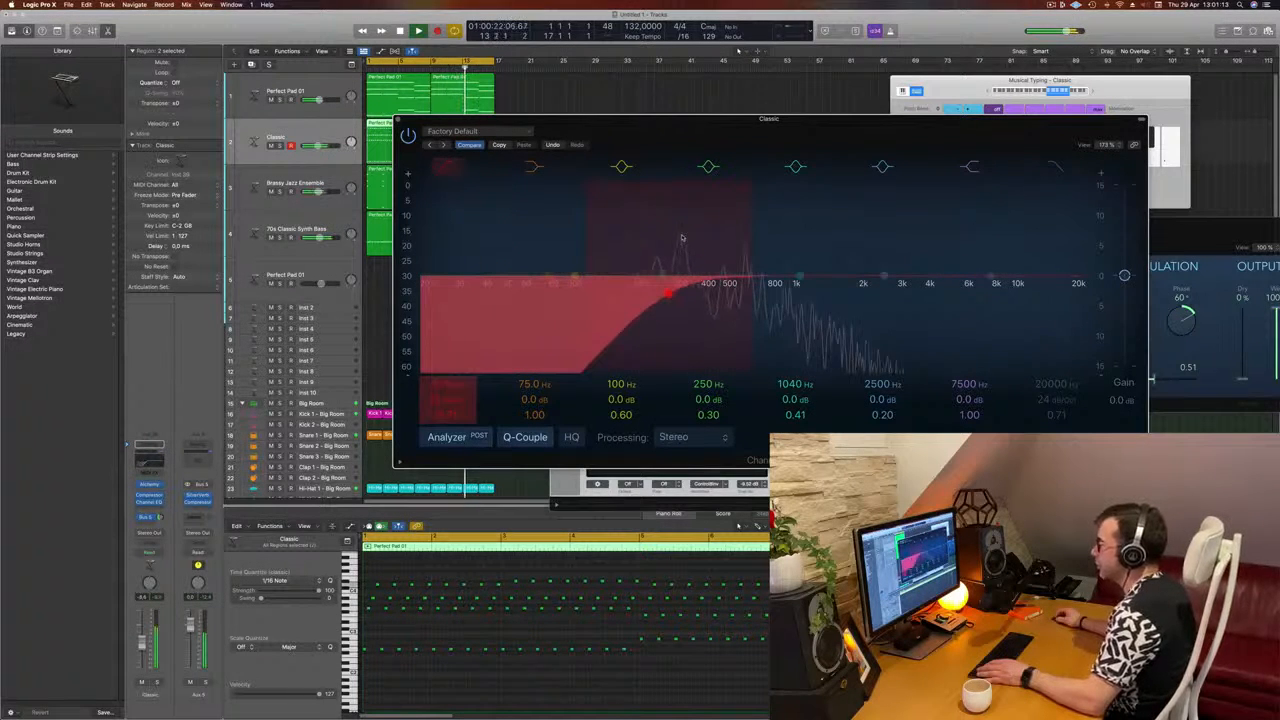
drag(655, 309, 668, 298)
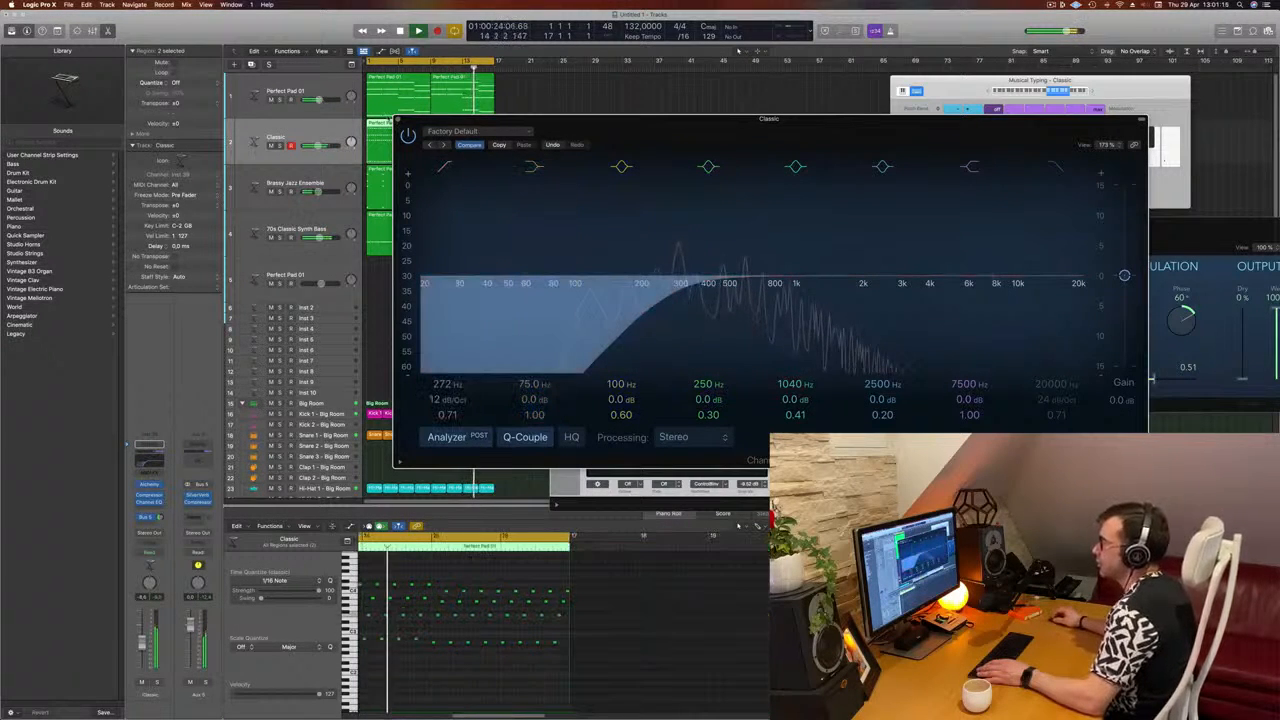
key(super+w)
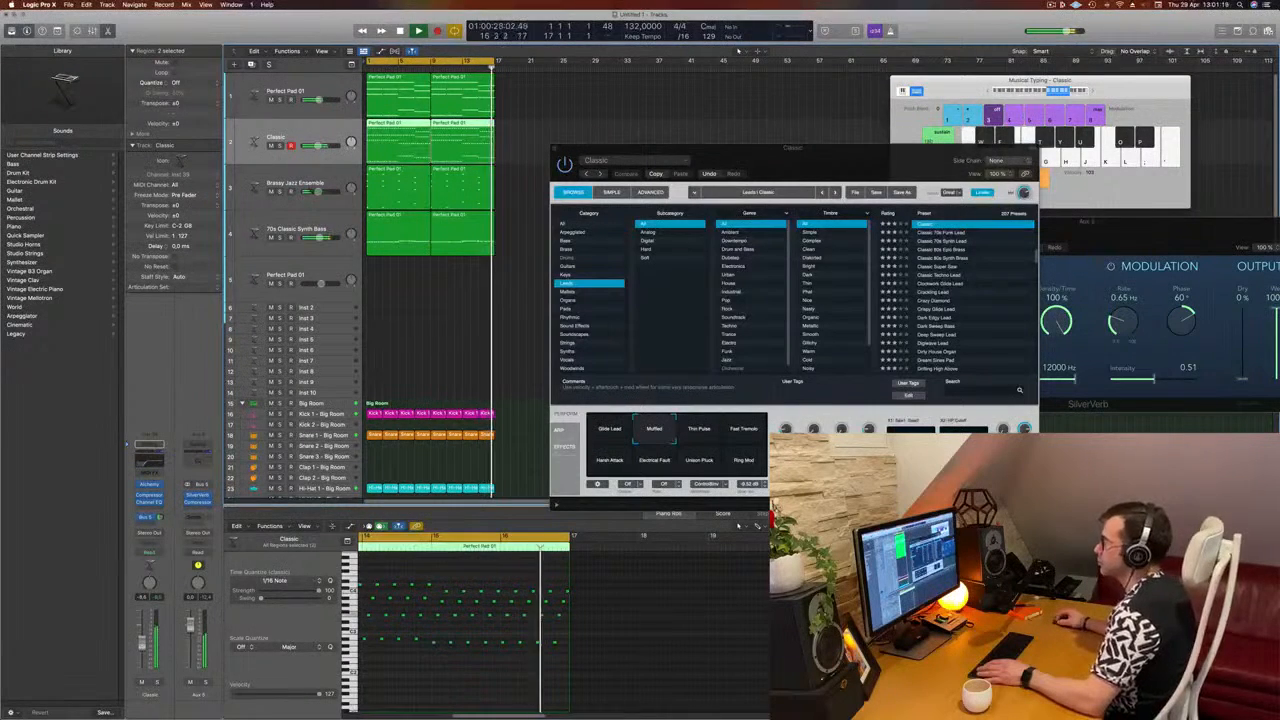
Step: Replay the full mix from the start to hear the filtered lead, moving the instrument window aside
mouse_move(847, 150)
mouse_down()
mouse_move(834, 145)
mouse_move(851, 150)
mouse_up()
key(space)
key(space)
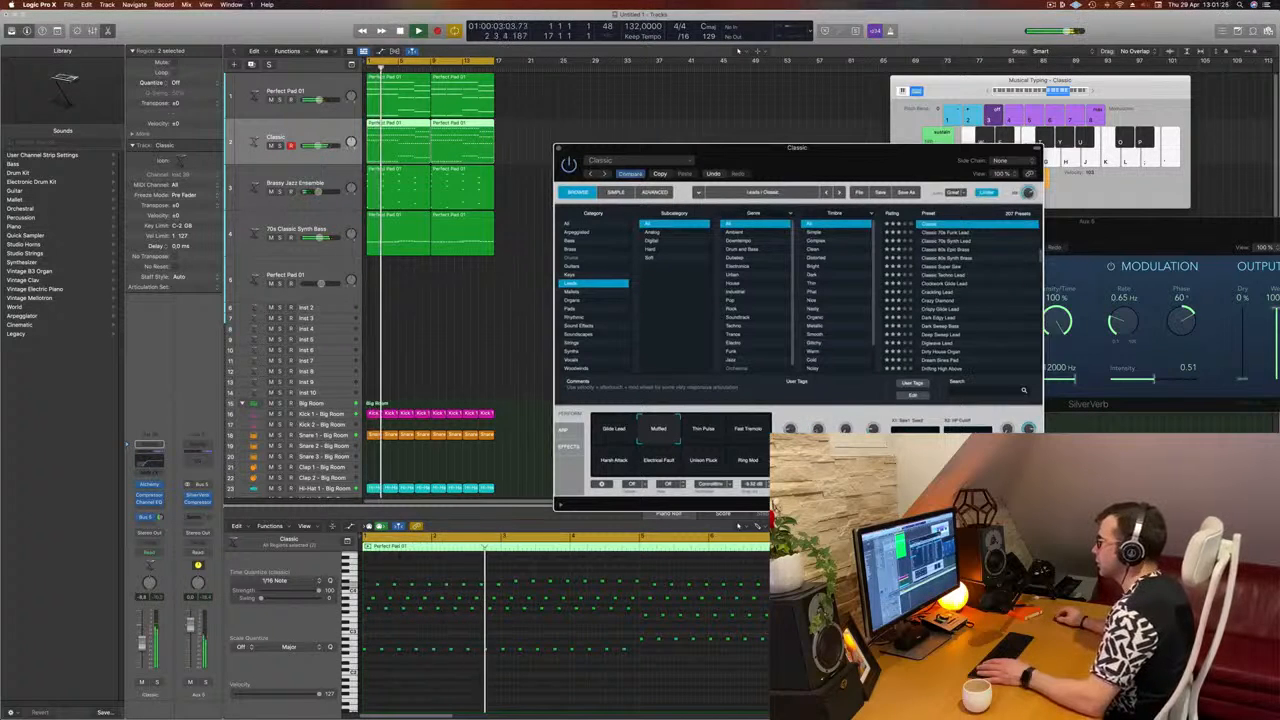
drag(845, 148, 915, 151)
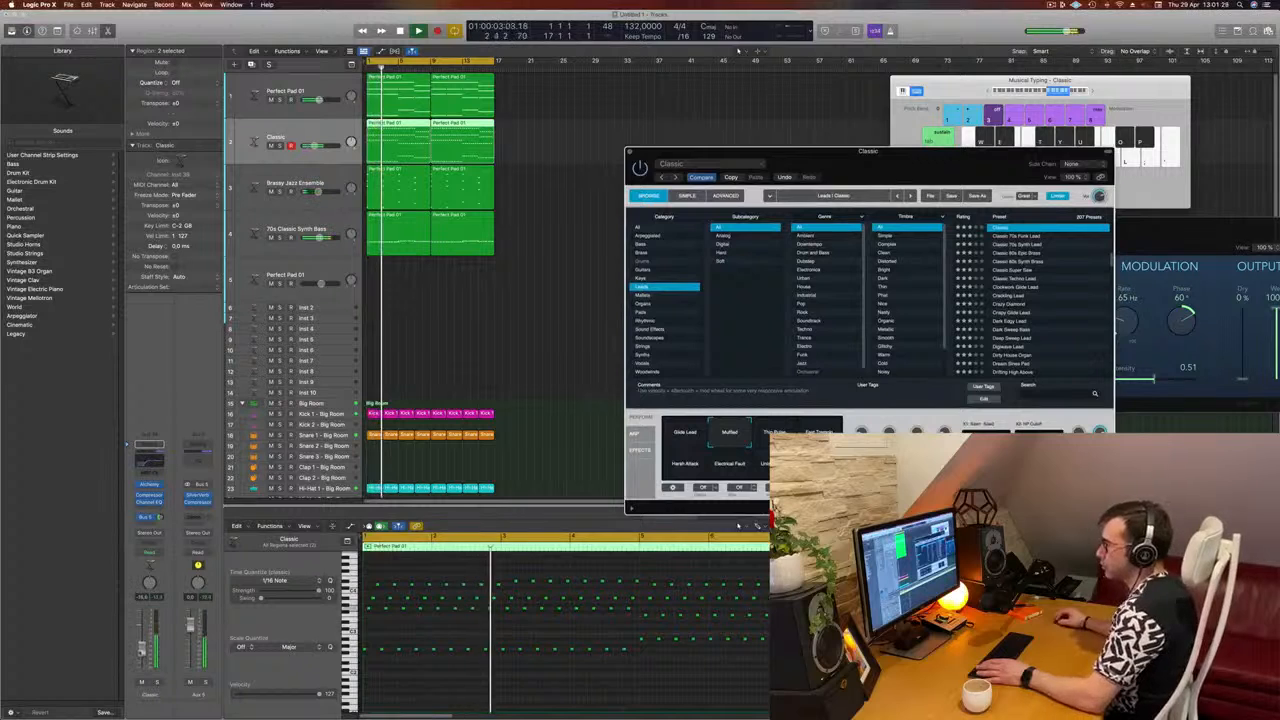
Step: Copy the arpeggio's lowest row of notes into the gaps between them in both Classic regions
click(739, 525)
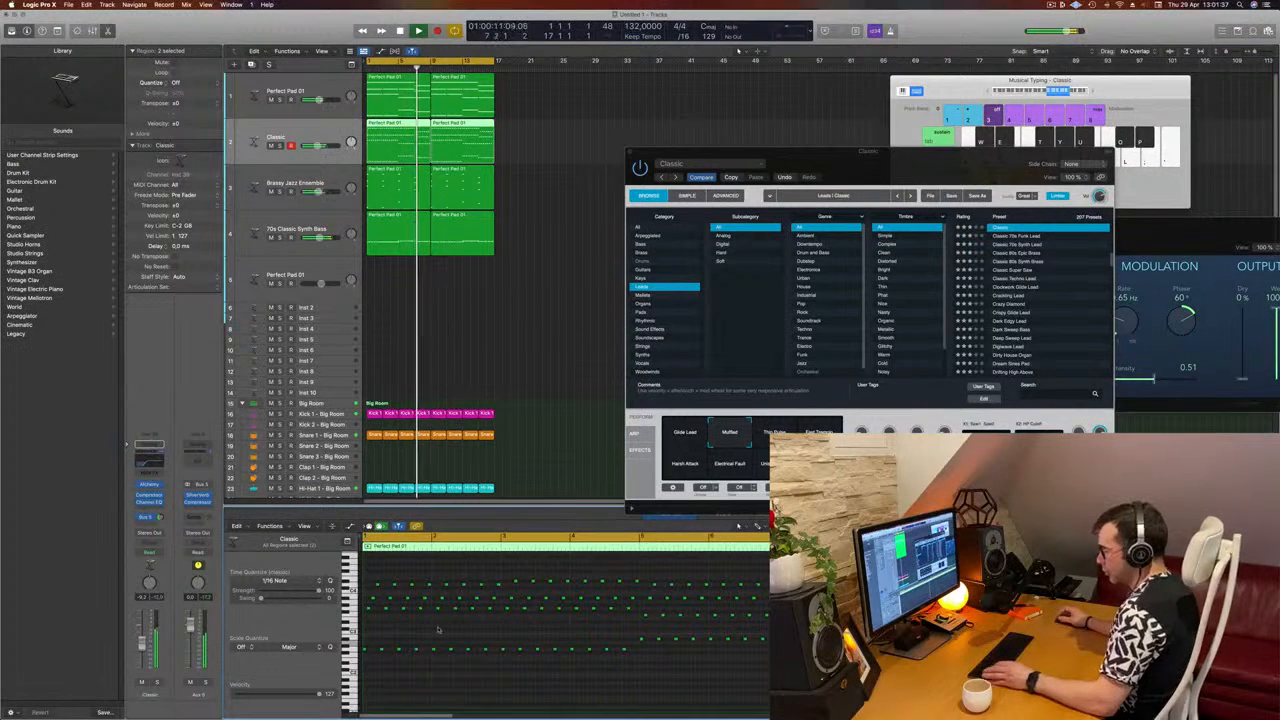
key(super+a)
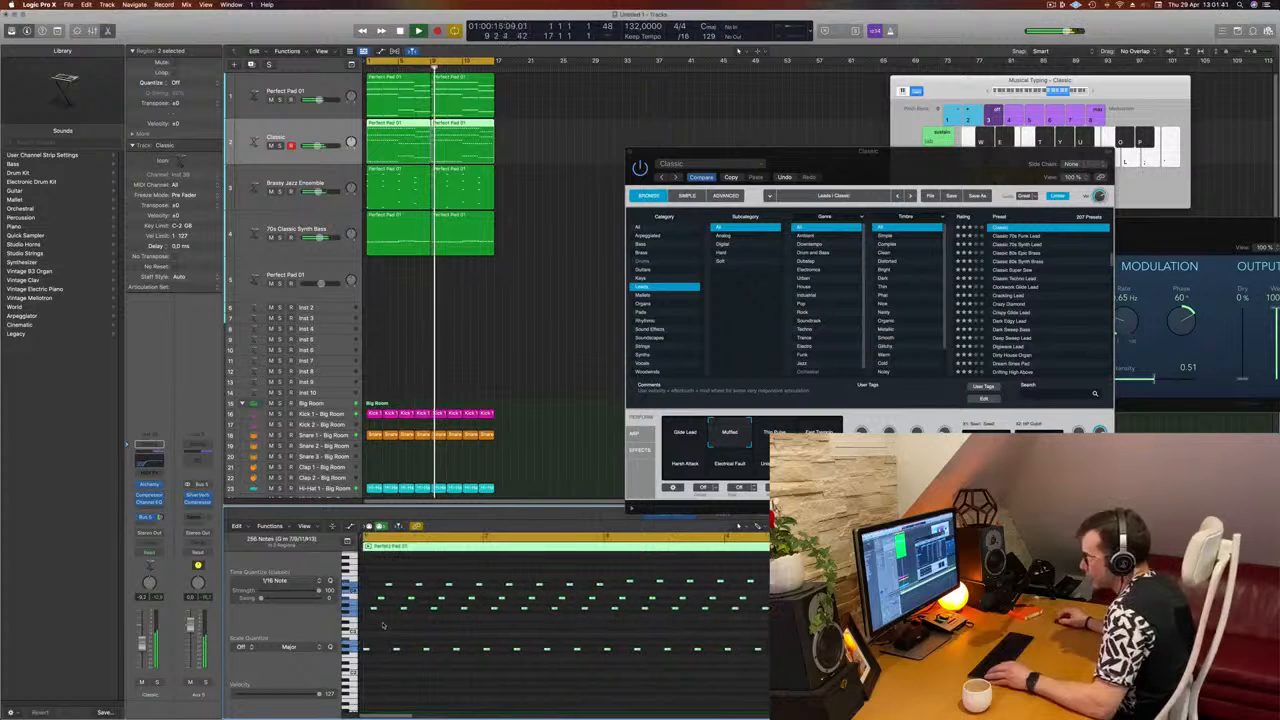
drag(365, 650, 386, 661)
click(384, 665)
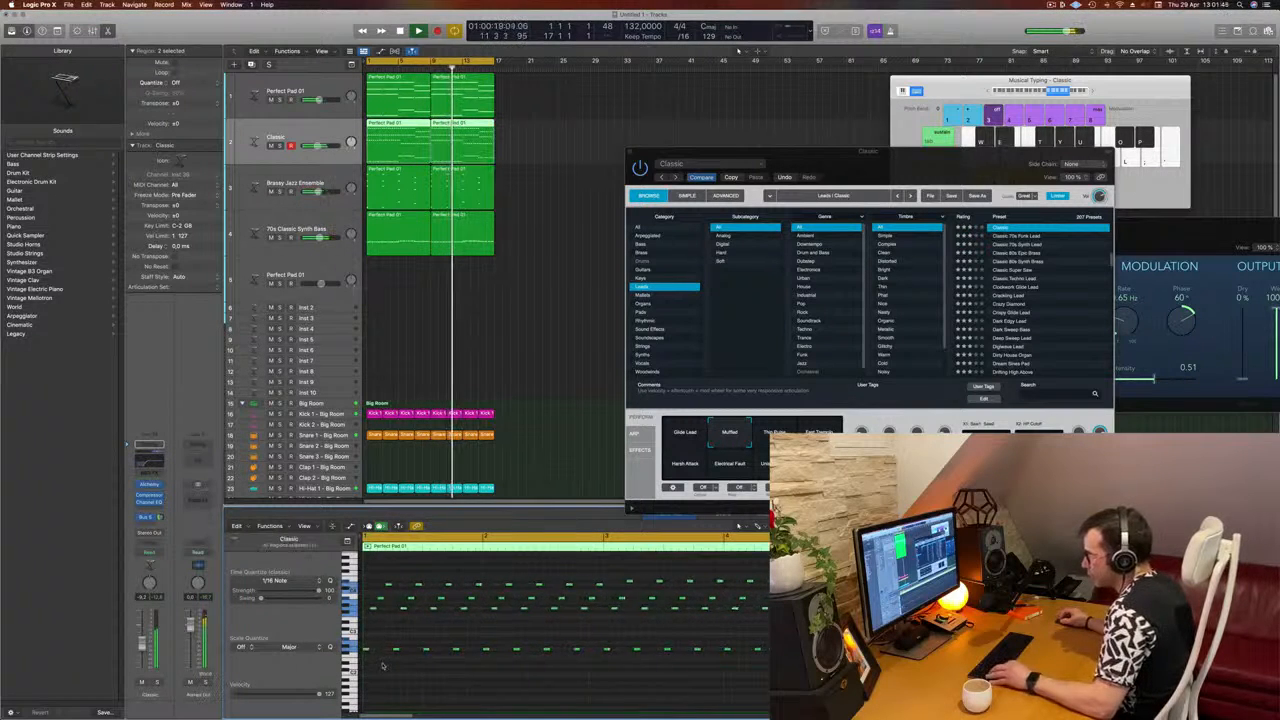
scroll(382, 664, down, 5)
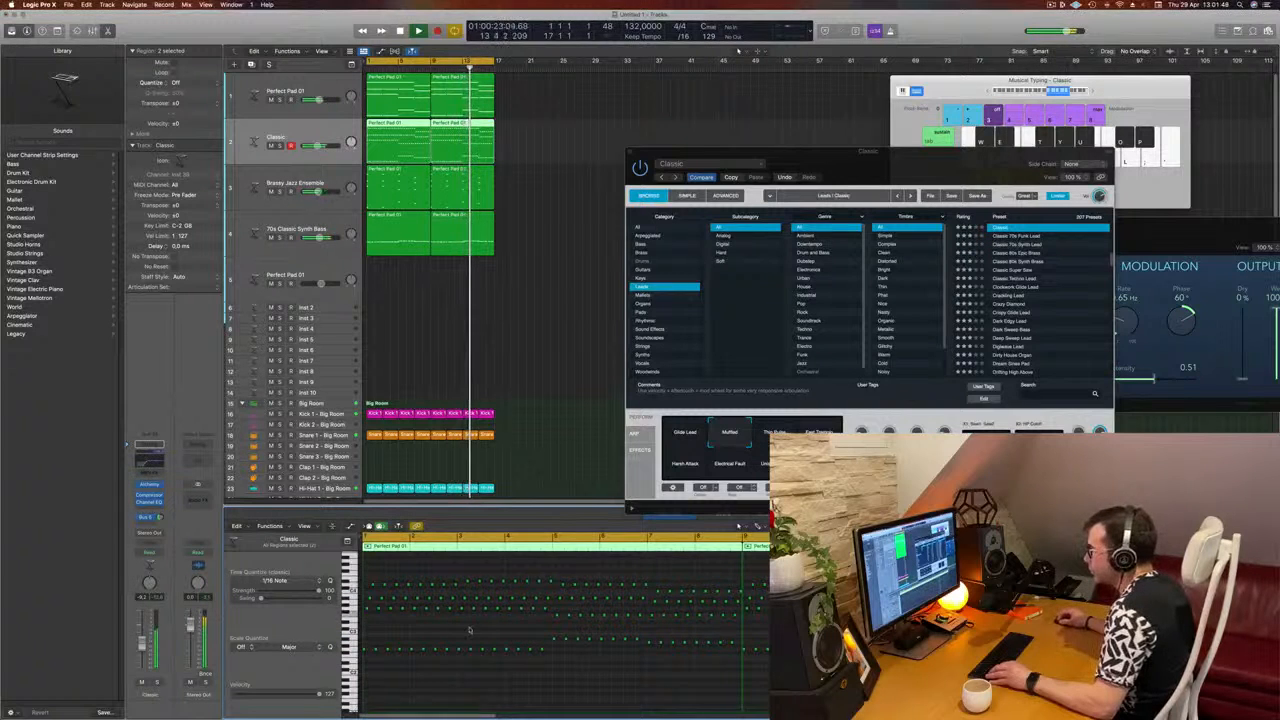
drag(364, 638, 770, 682)
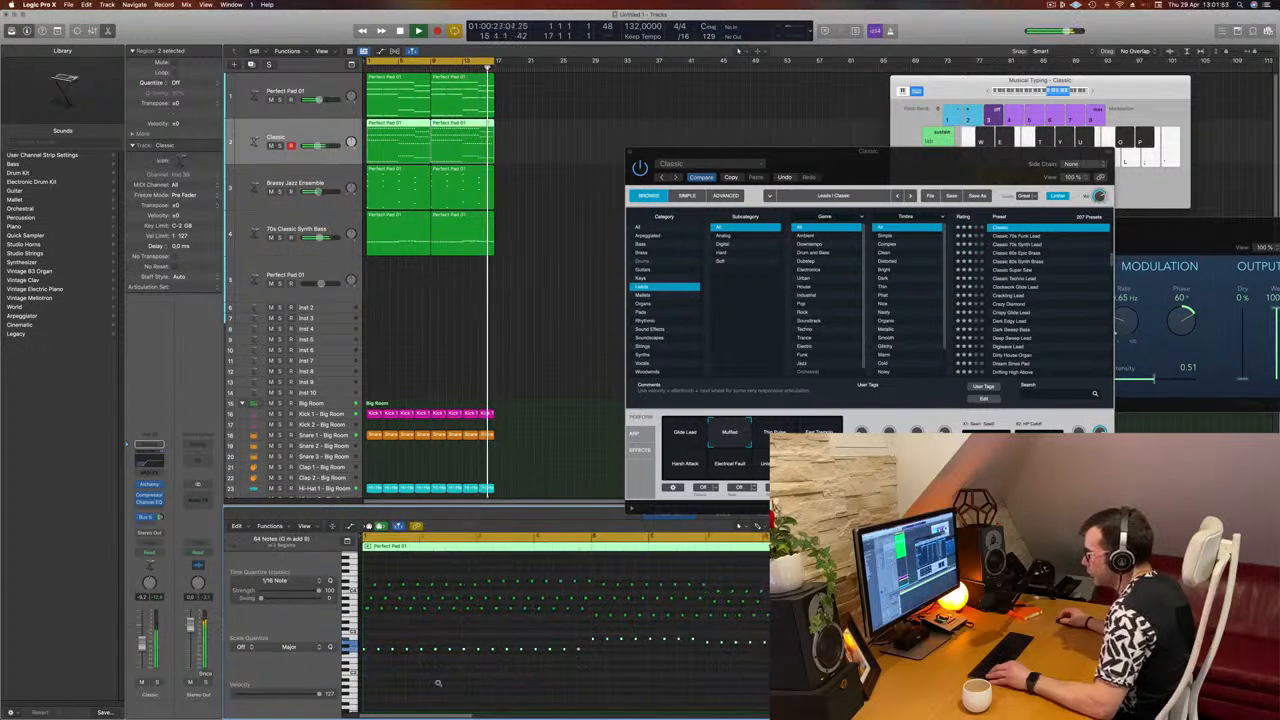
key(z)
scroll(403, 648, left, 10)
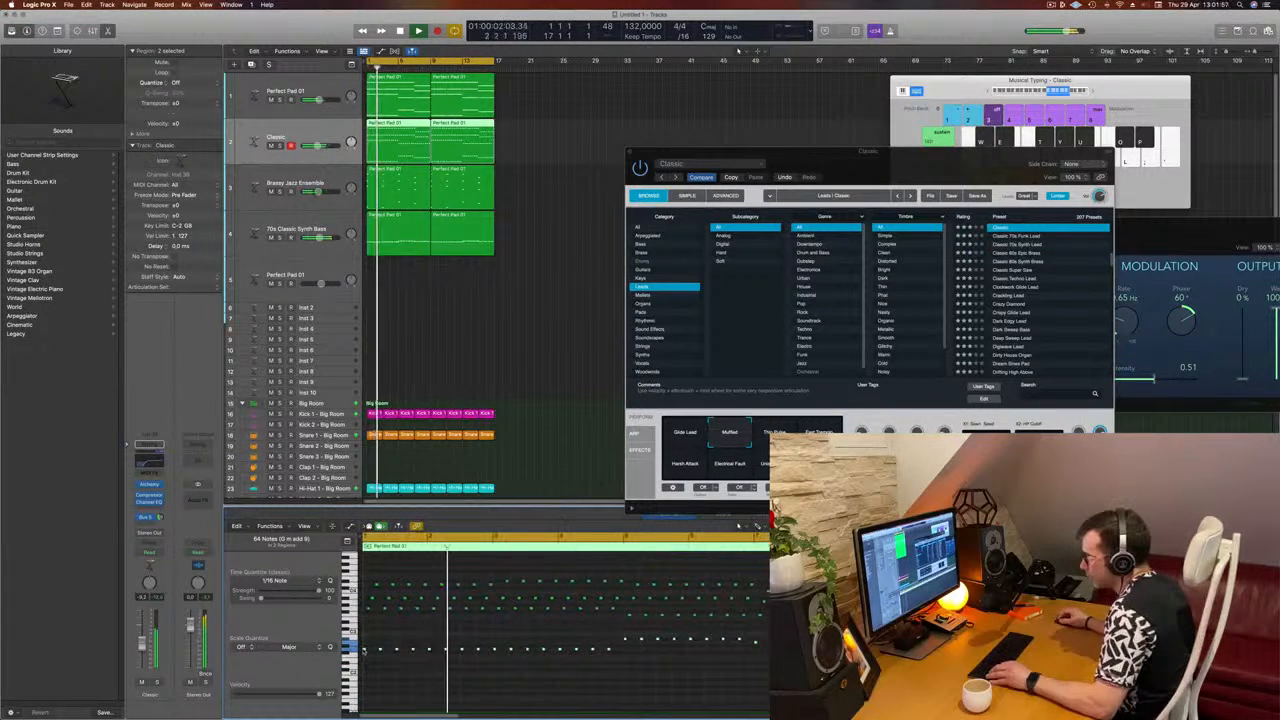
drag(367, 651, 376, 658)
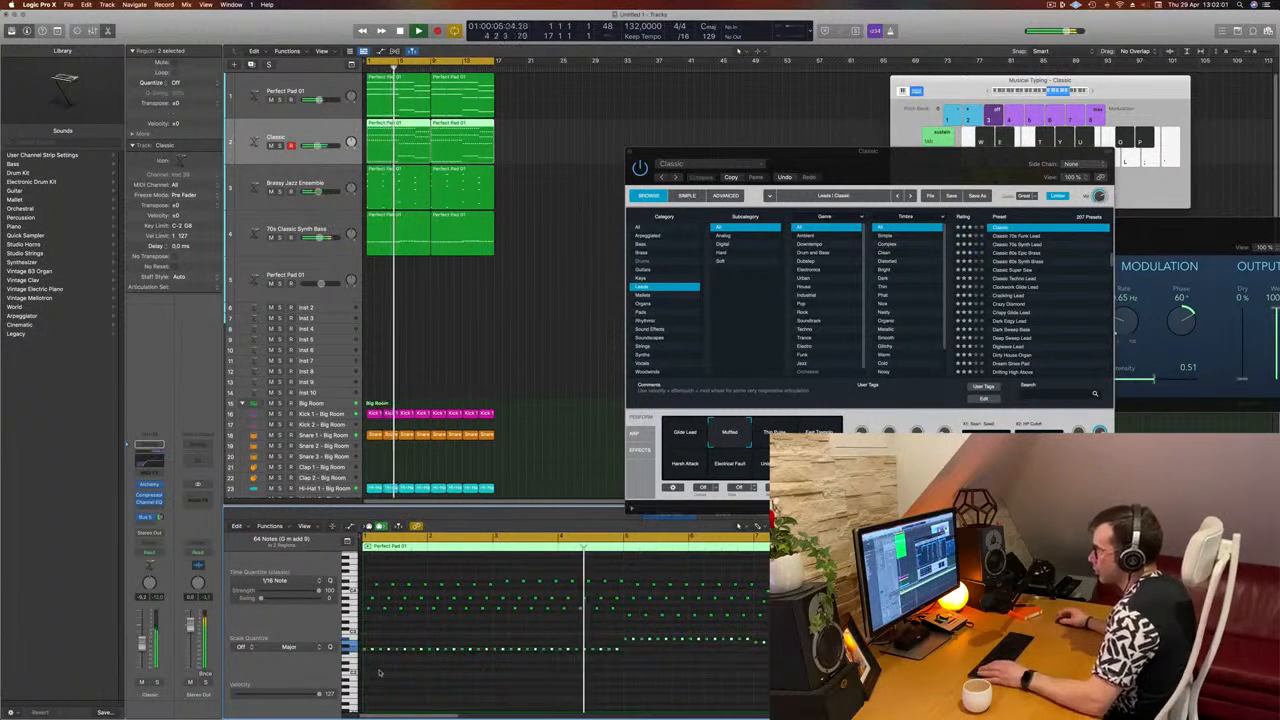
Step: Listen to the 70s Classic Synth Bass alone, return to the full mix and inspect the bass track's notes
click(280, 237)
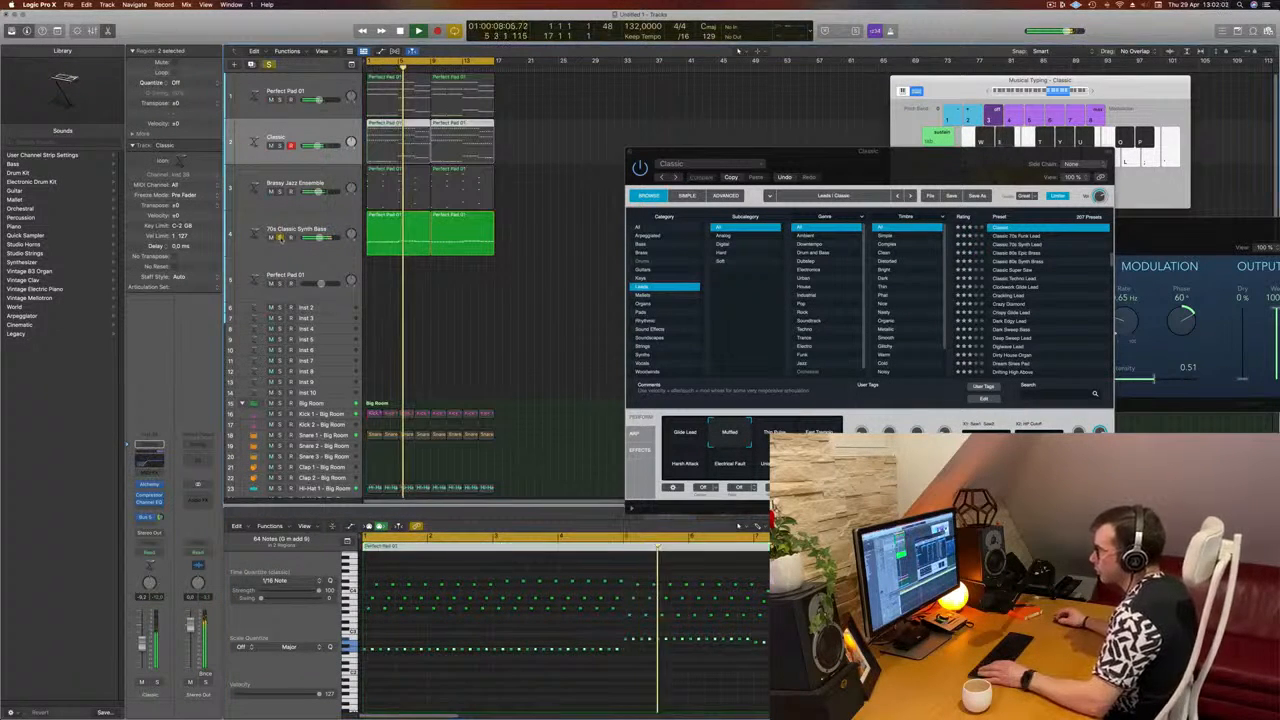
click(280, 237)
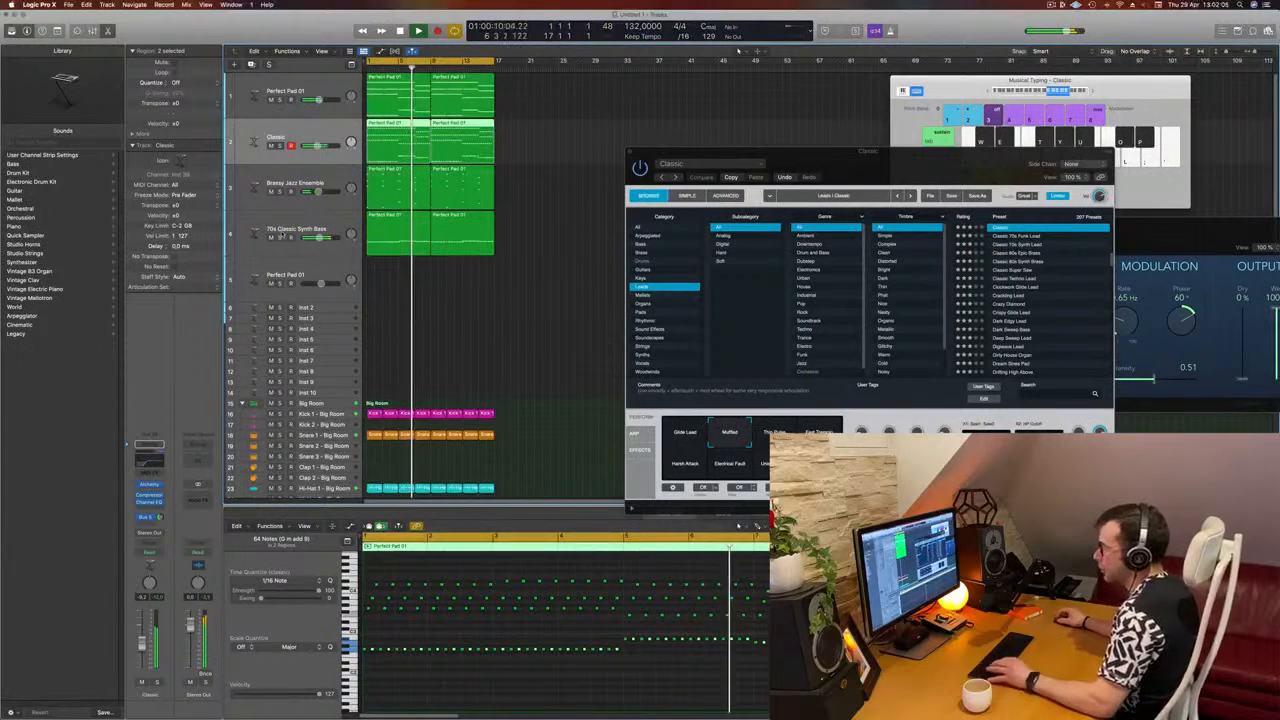
click(545, 238)
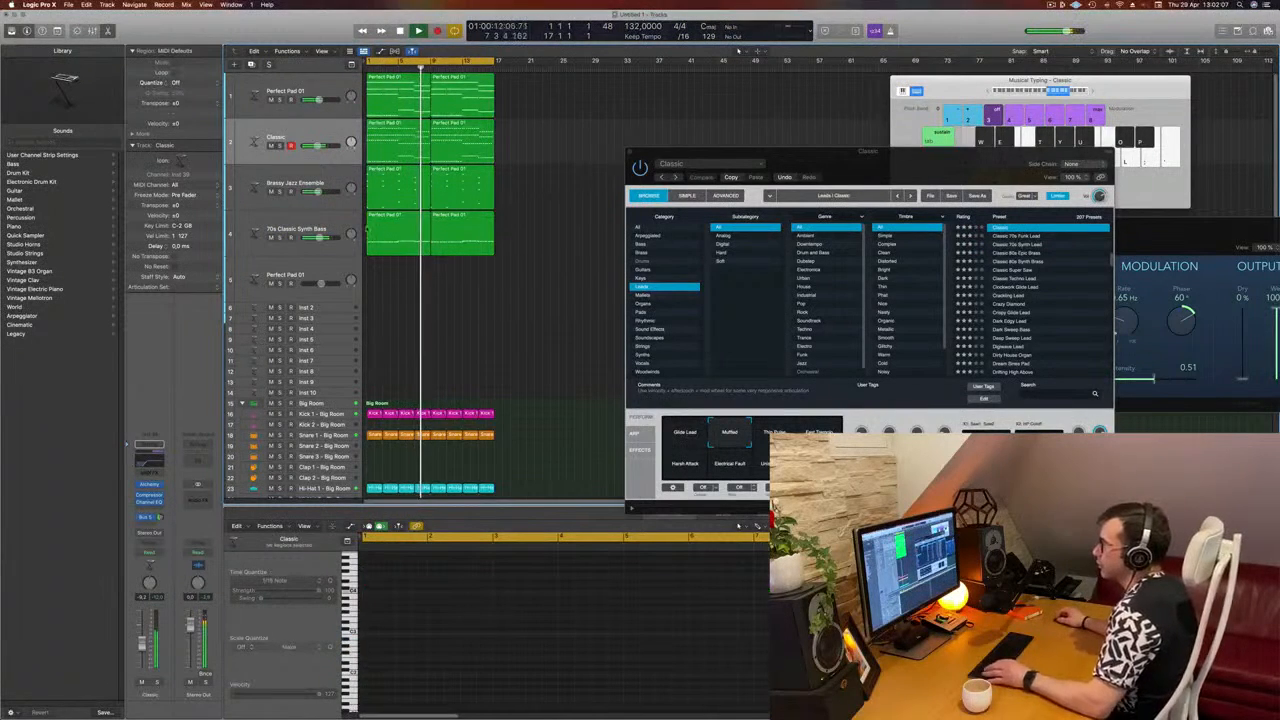
click(325, 226)
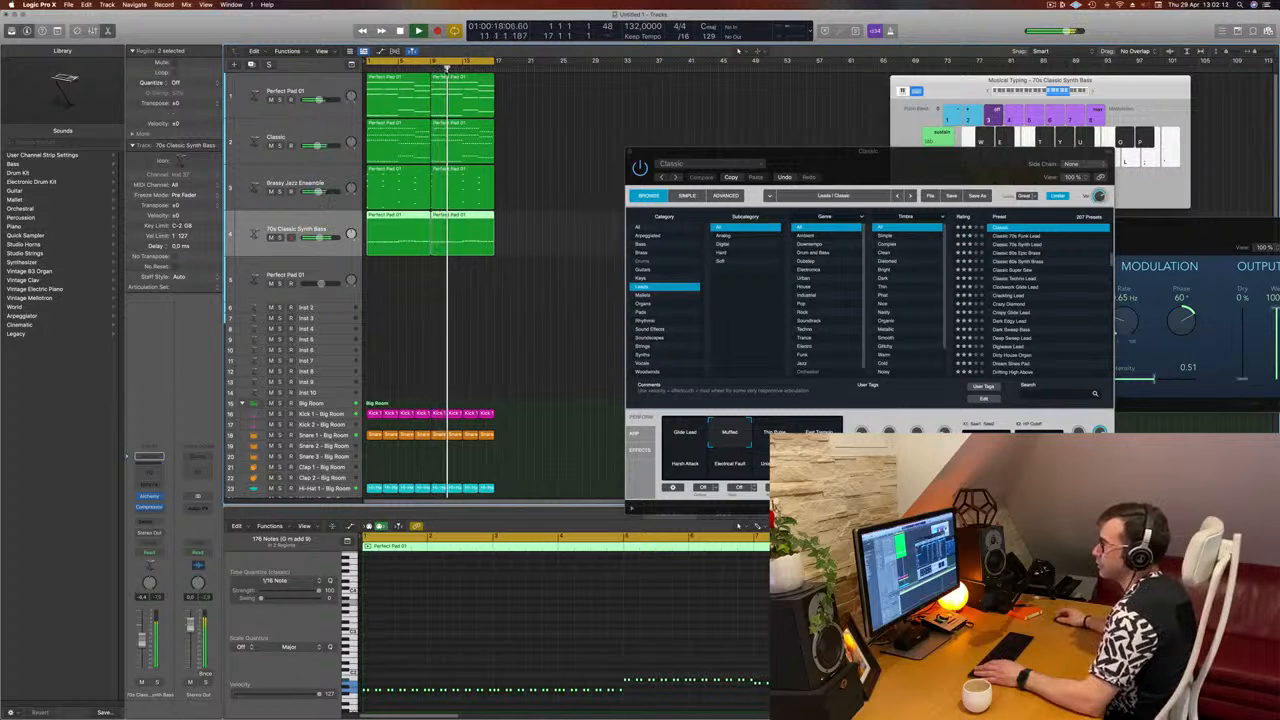
Step: Compare the pad, Classic lead and synth bass by briefly soloing each one during playback
click(280, 107)
click(279, 99)
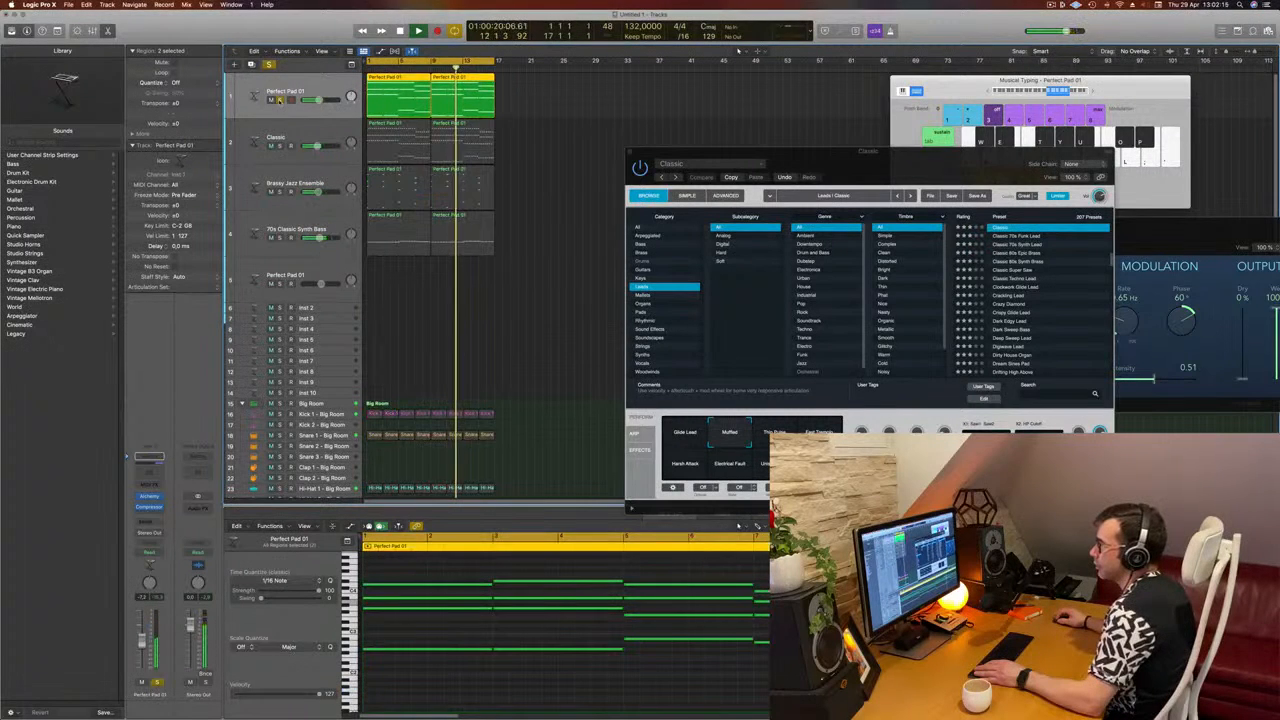
click(279, 99)
click(280, 146)
click(280, 146)
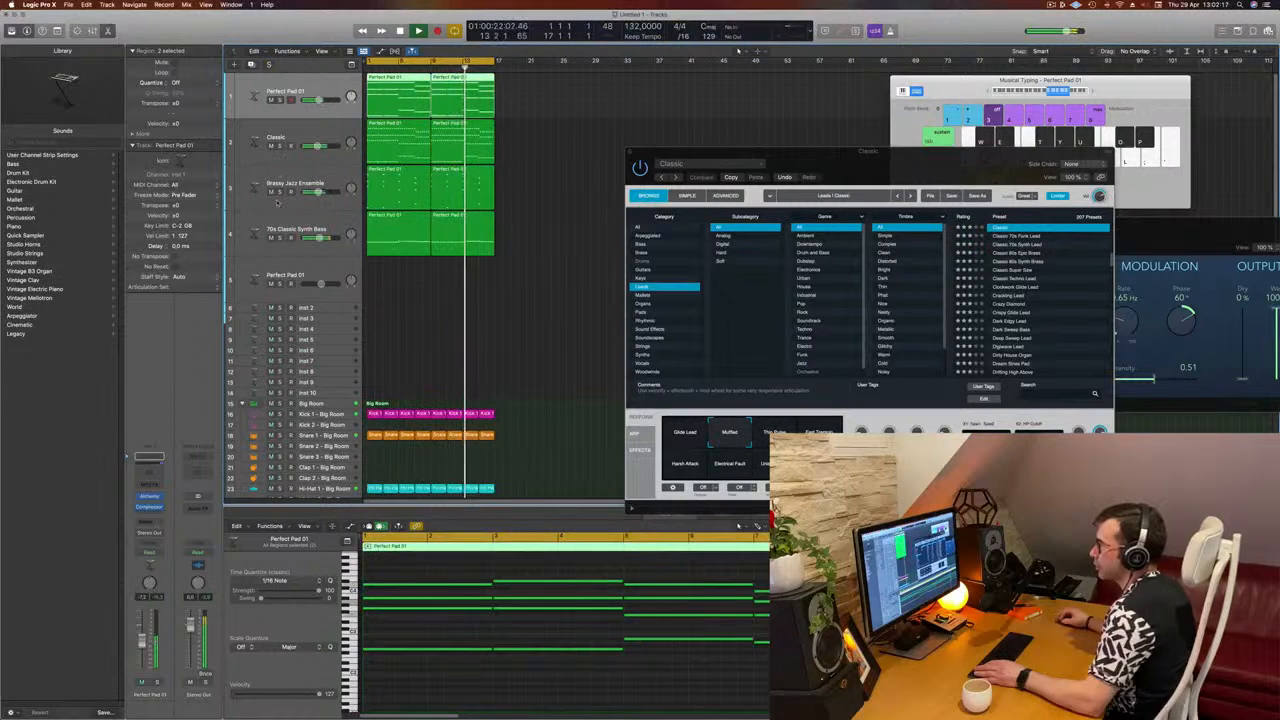
click(280, 237)
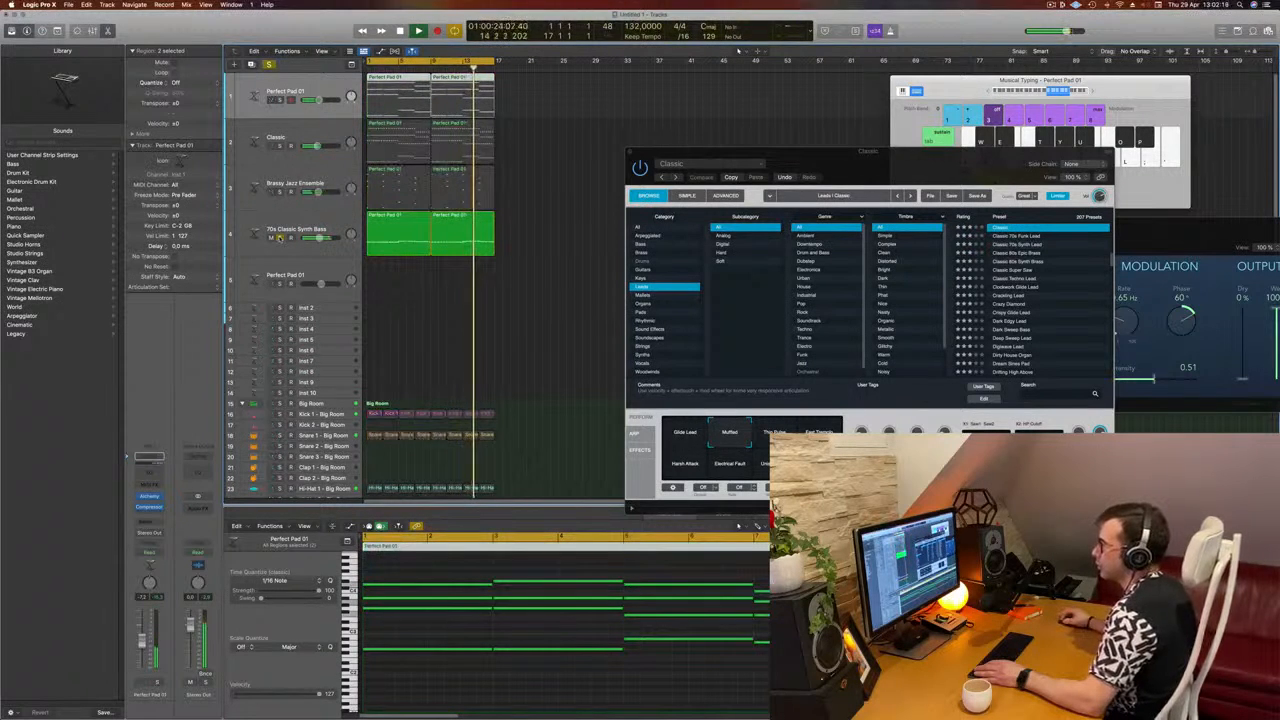
click(280, 237)
Step: Duplicate the Classic lead track and copy its first arpeggio region onto the new track at bar 1
click(300, 137)
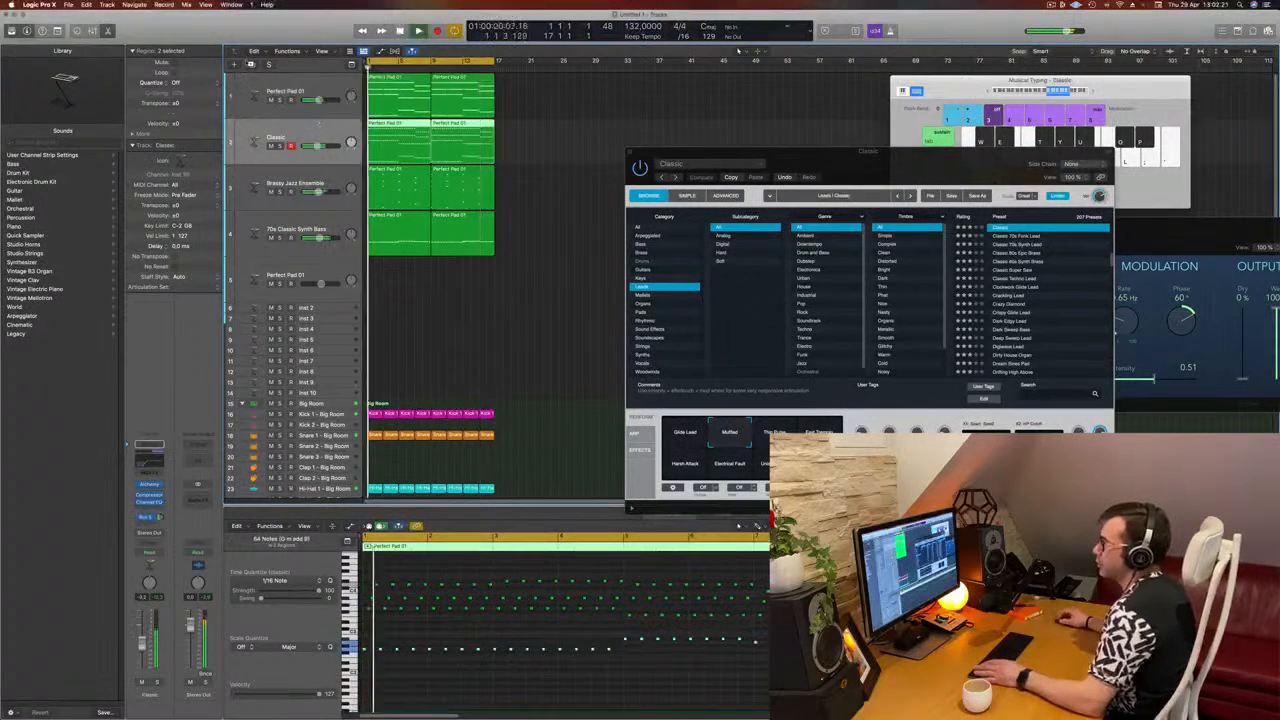
key(super+d)
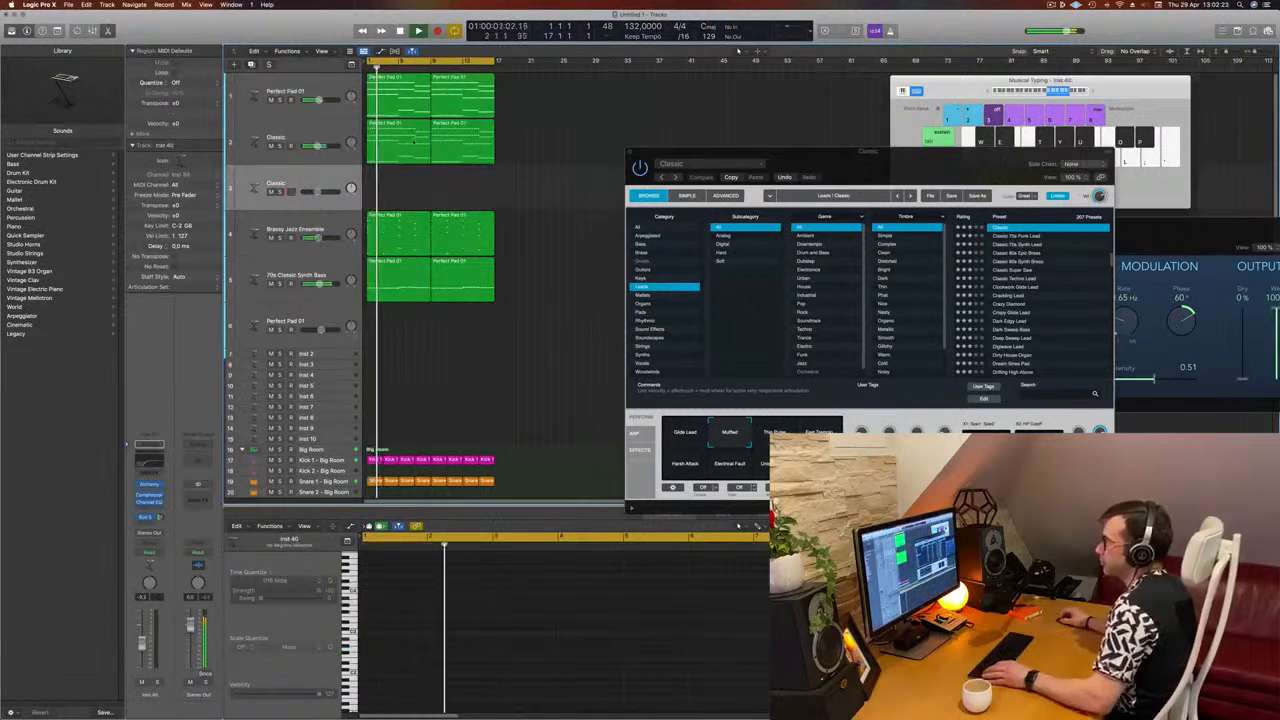
drag(402, 137, 402, 184)
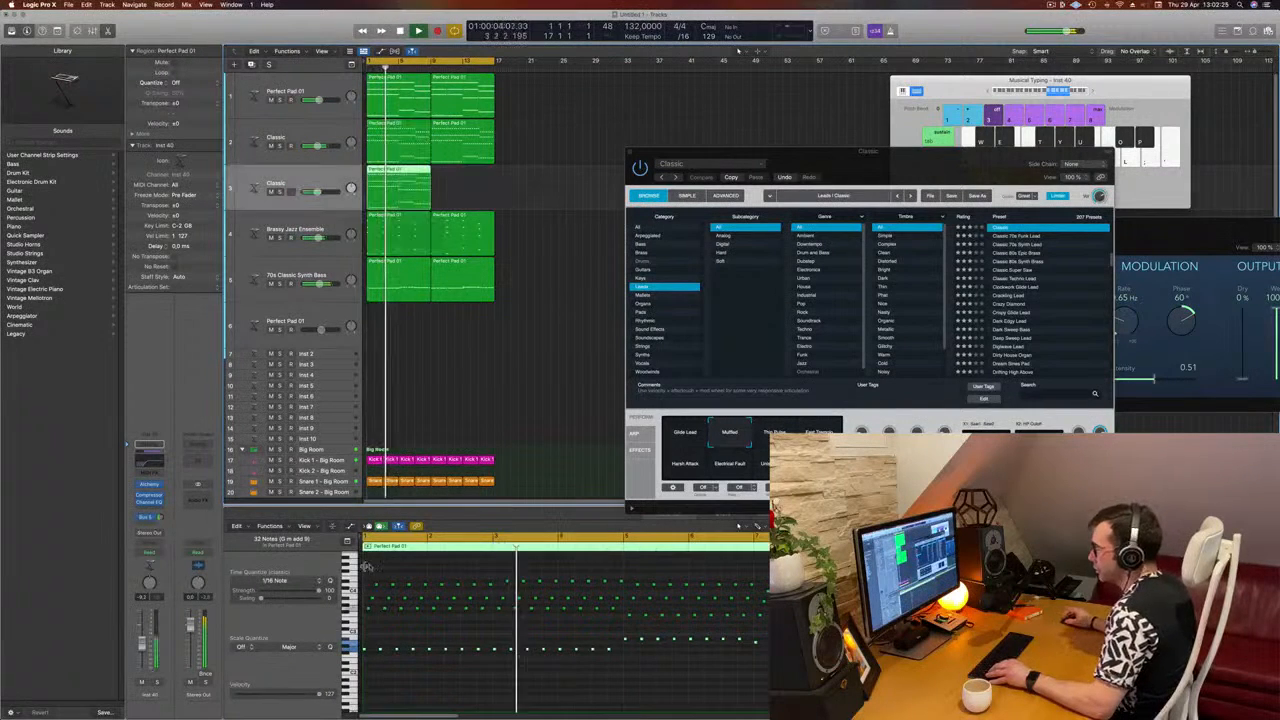
Step: Delete all but the lowest row of notes in the copied region and duplicate those notes into the gaps between them
drag(367, 572, 850, 628)
key(Delete)
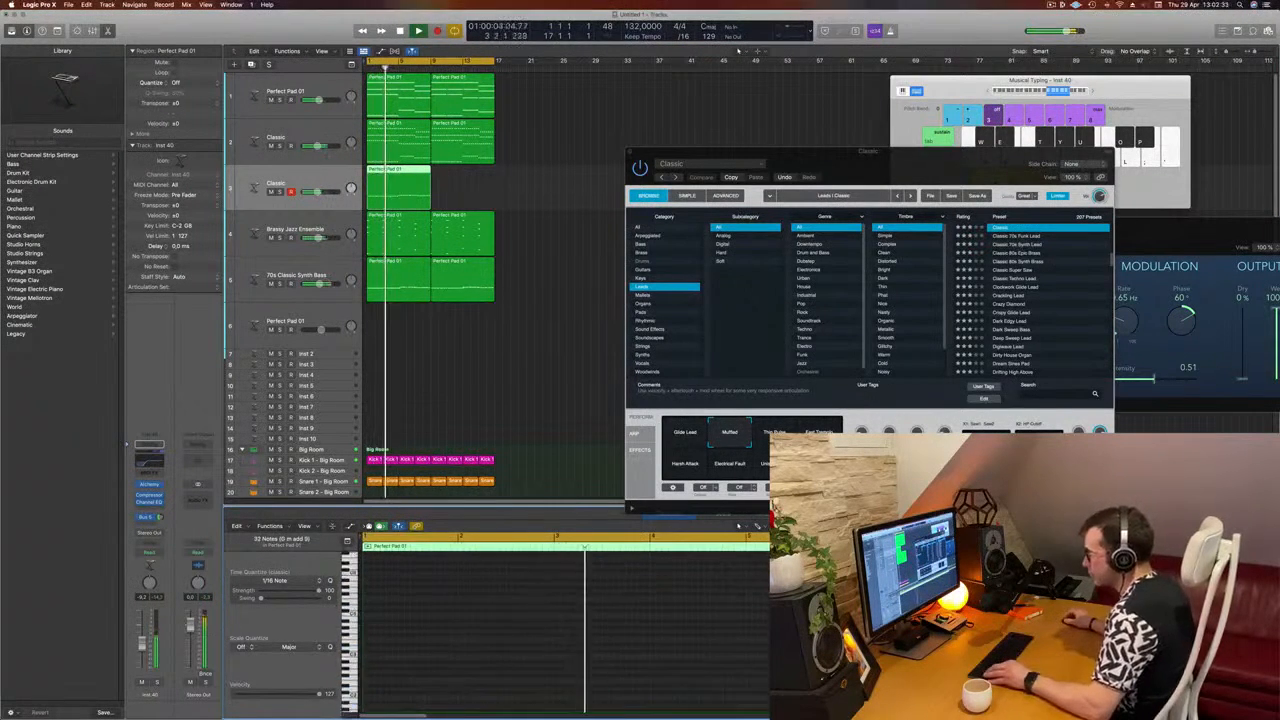
key(z)
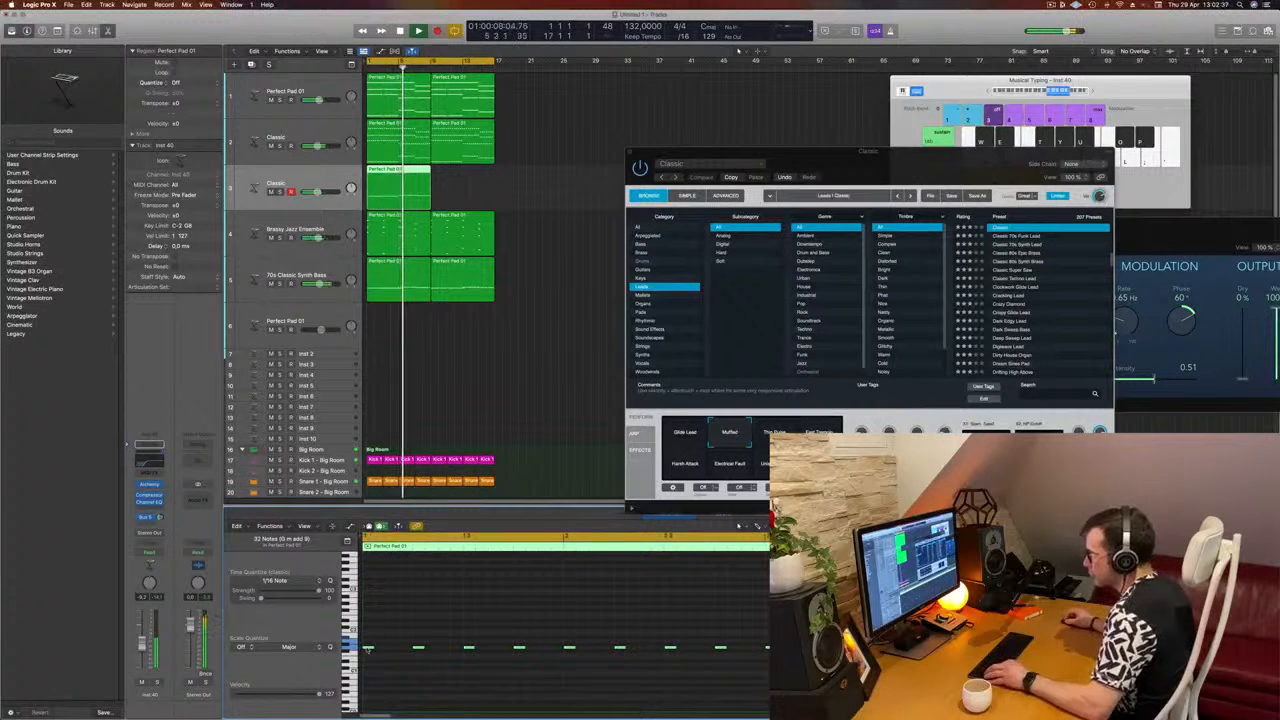
drag(368, 648, 393, 650)
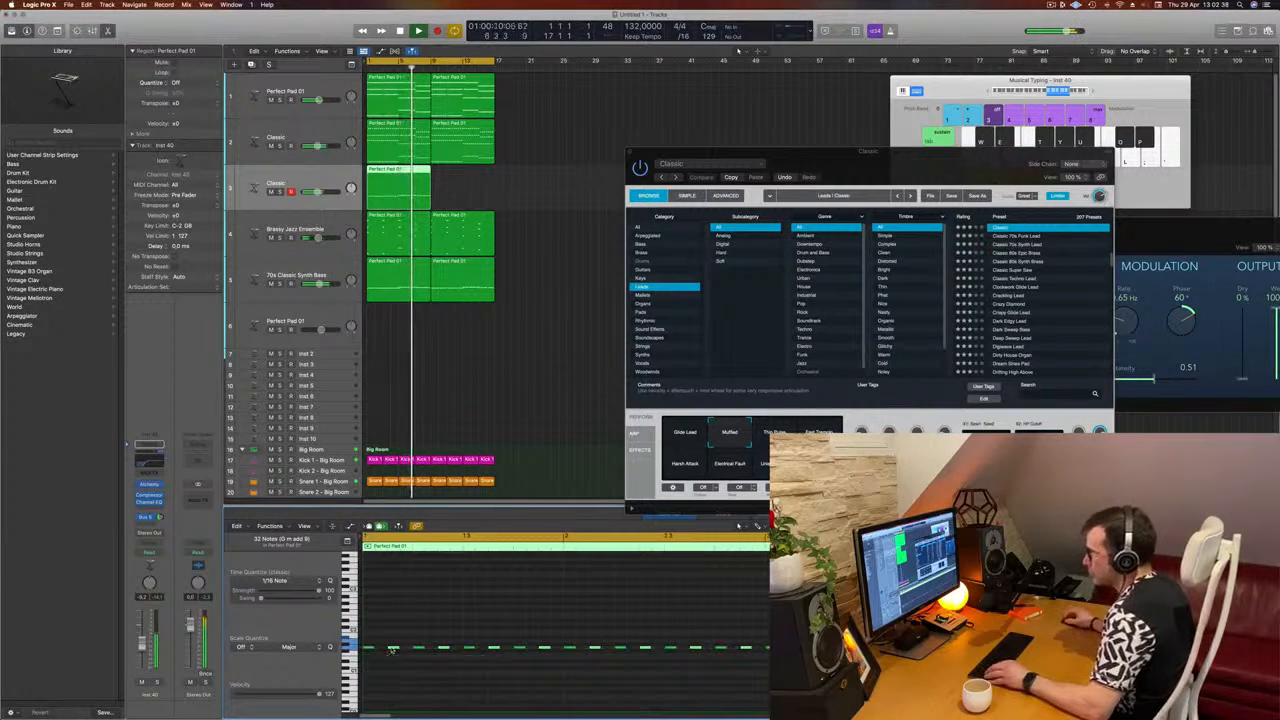
Step: Lower the low-cut frequency in the duplicated lead track's Channel EQ to about 60 Hz
click(147, 458)
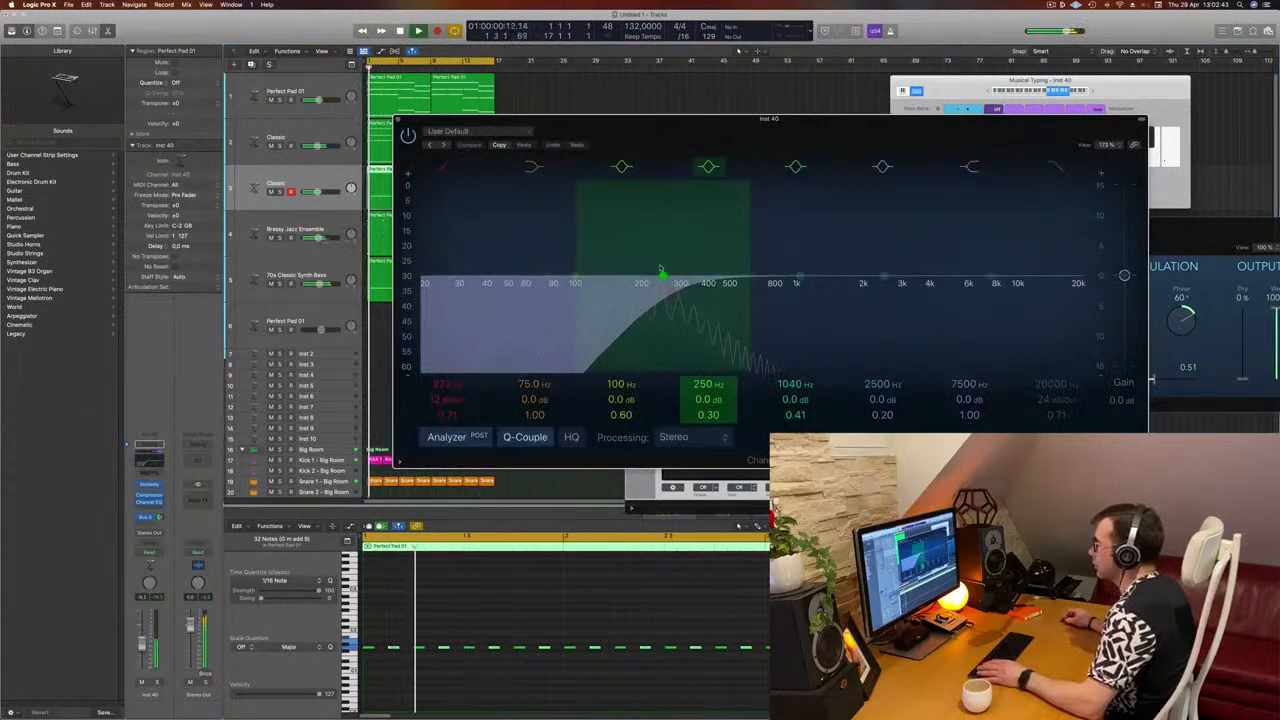
drag(536, 295, 528, 295)
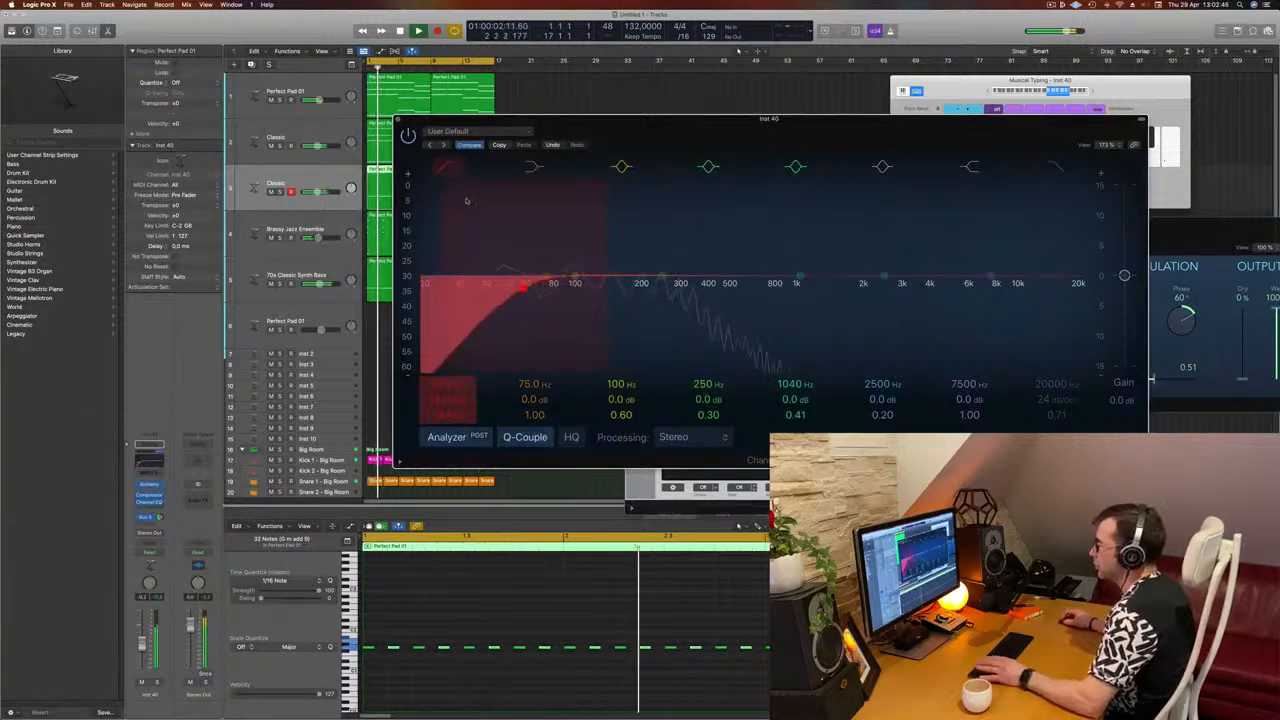
click(148, 458)
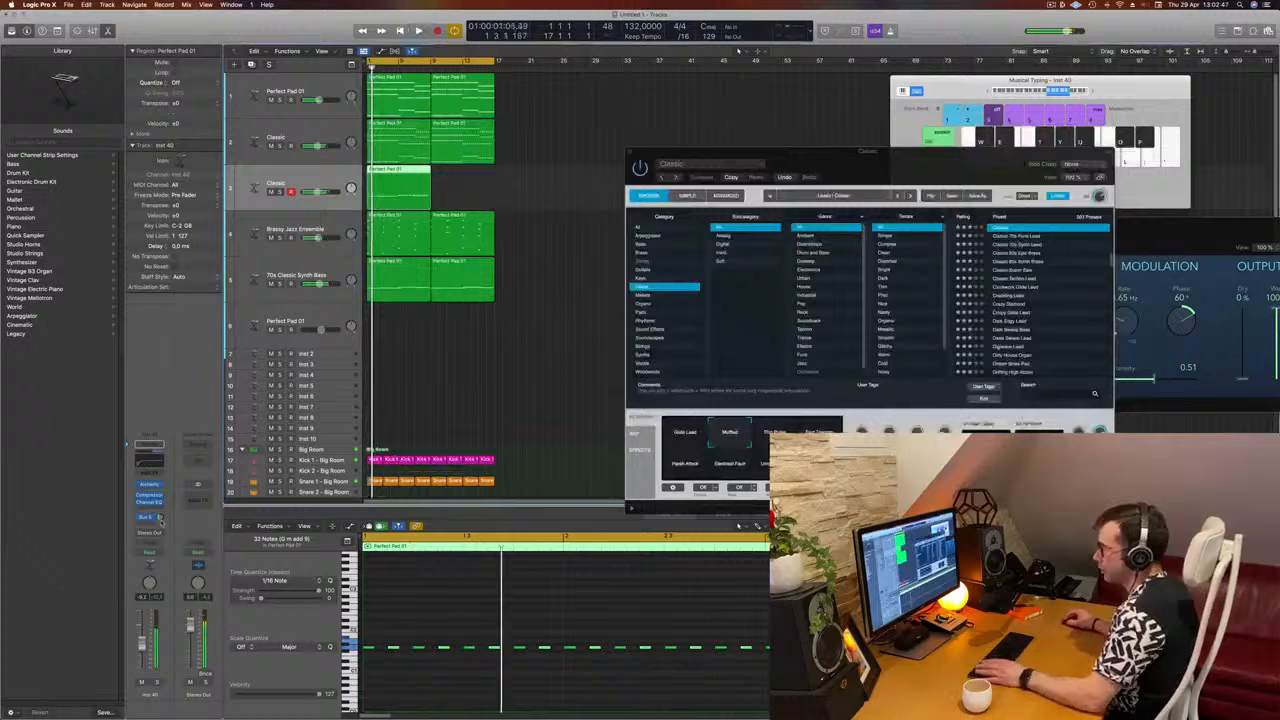
Step: Load the Classic 70s Funk Lead preset in the duplicated track's Alchemy, auditioning it in solo and with the full mix
click(156, 683)
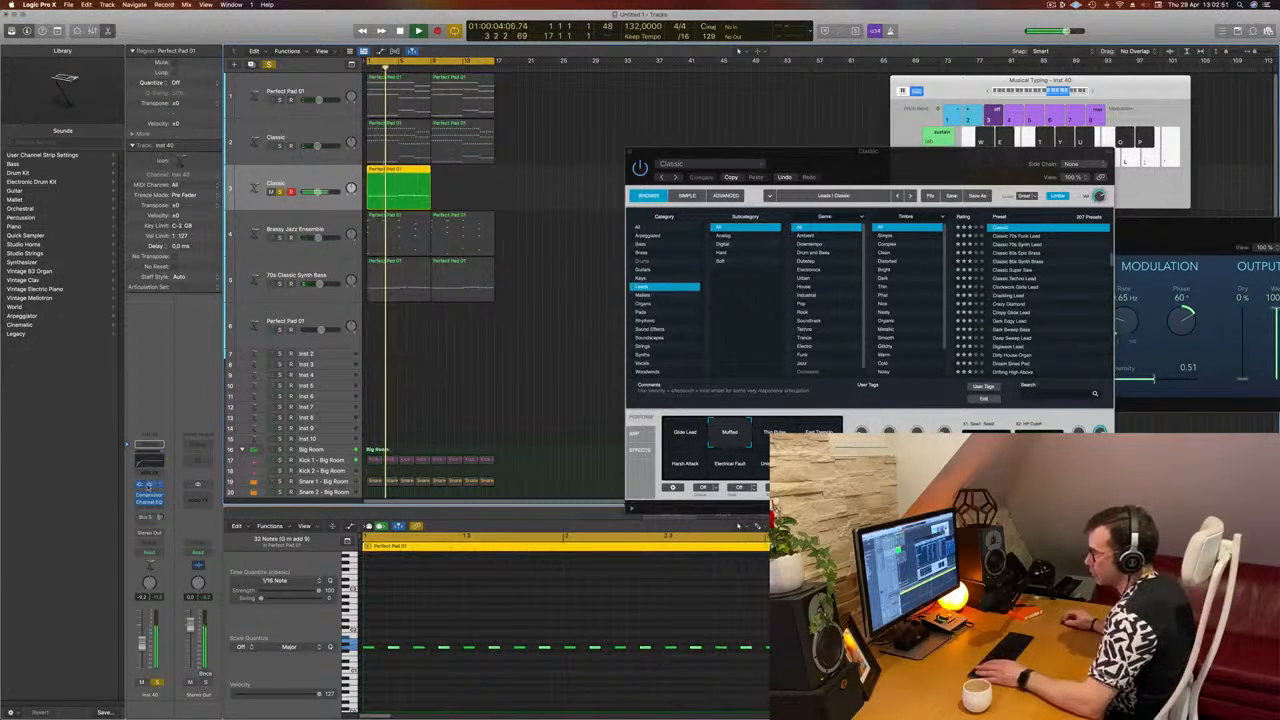
click(148, 485)
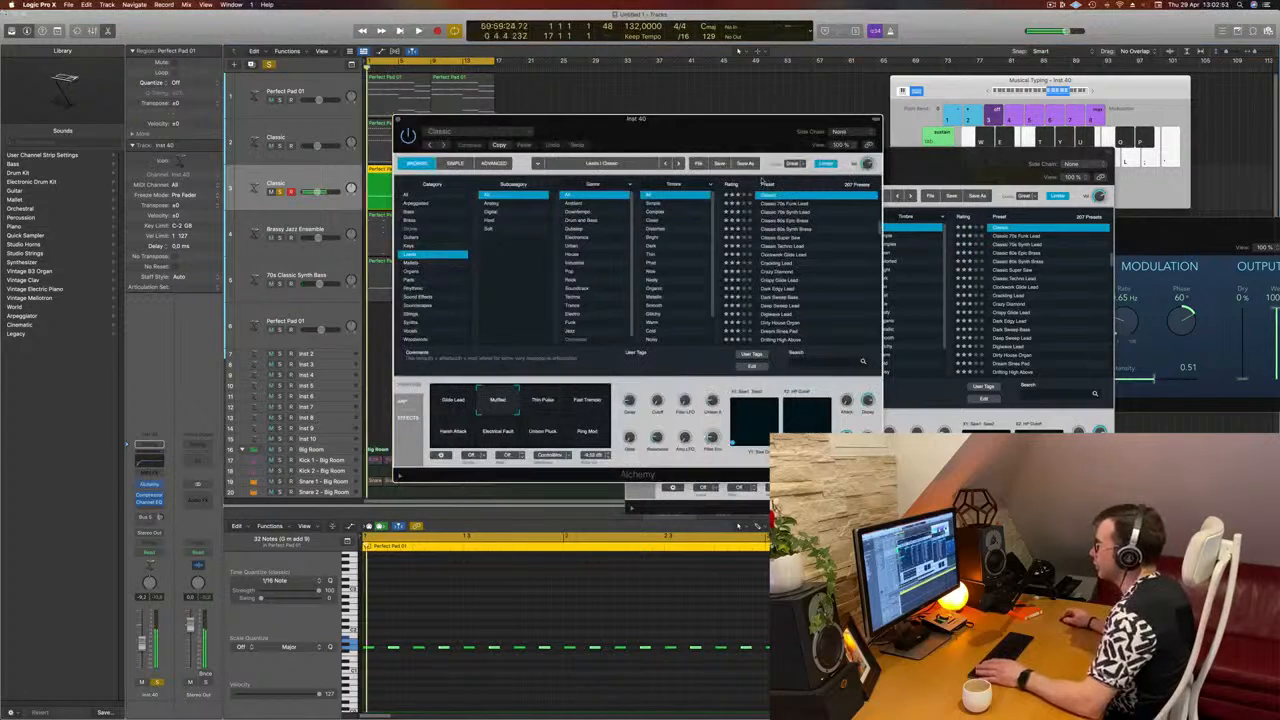
drag(739, 131, 807, 129)
click(850, 201)
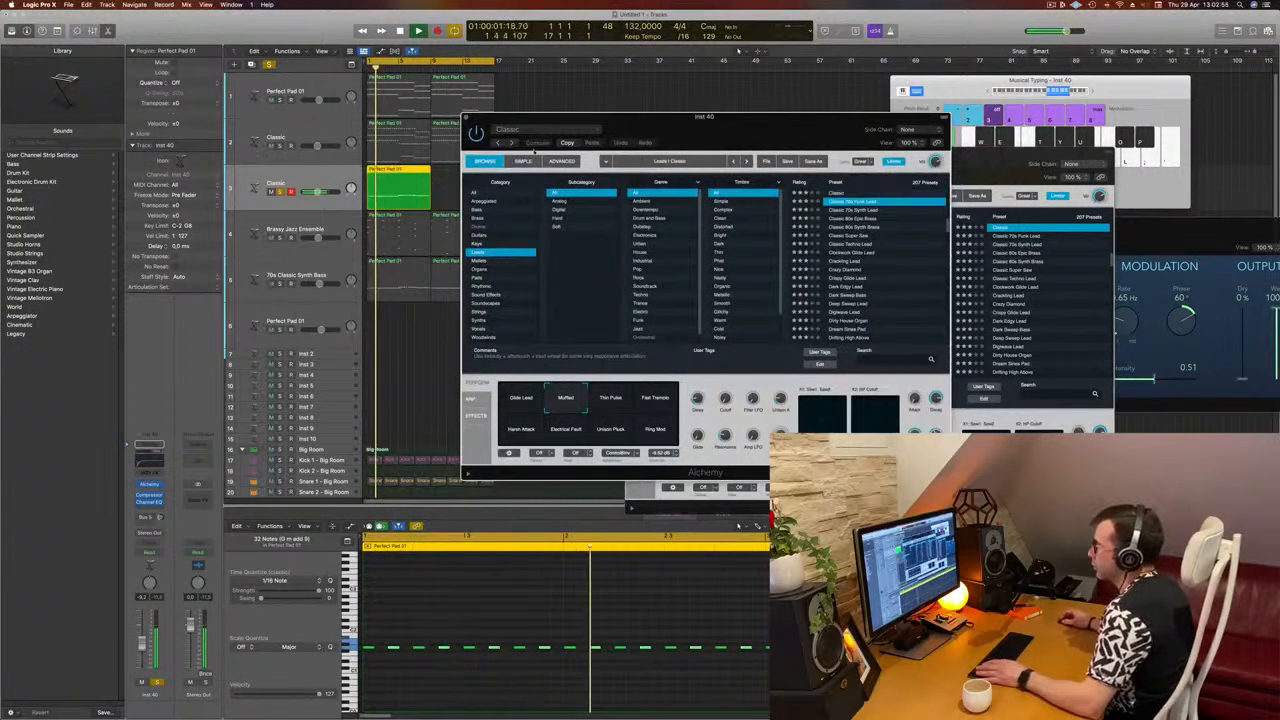
drag(707, 118, 750, 118)
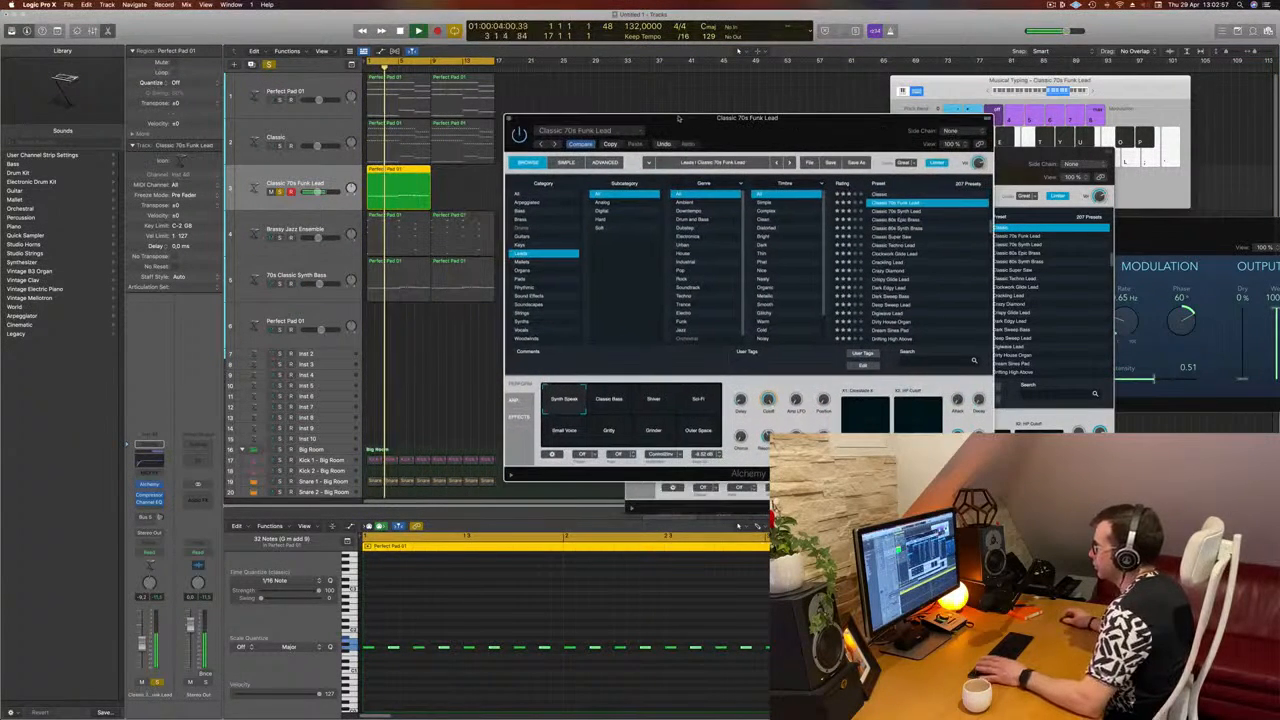
key(s)
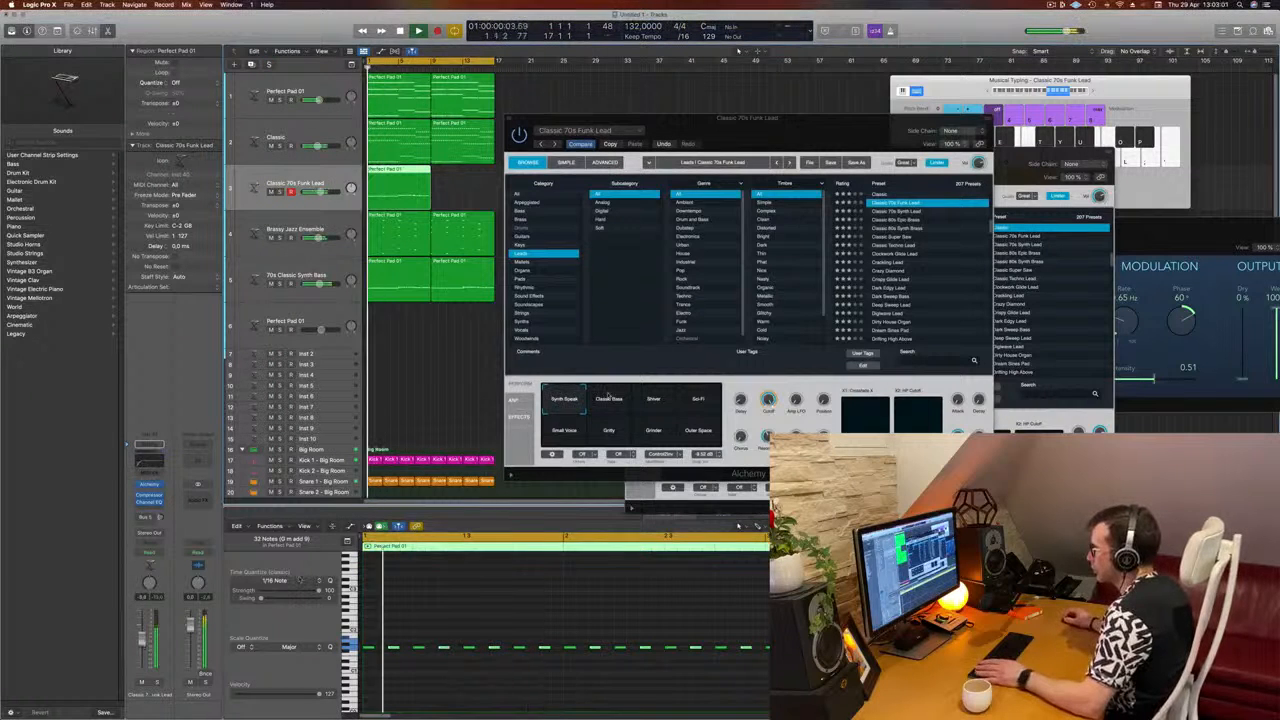
Step: Audition the Classic 70s Funk Lead's performance variations from Classic Bass through Small Voice during playback
click(619, 402)
click(656, 404)
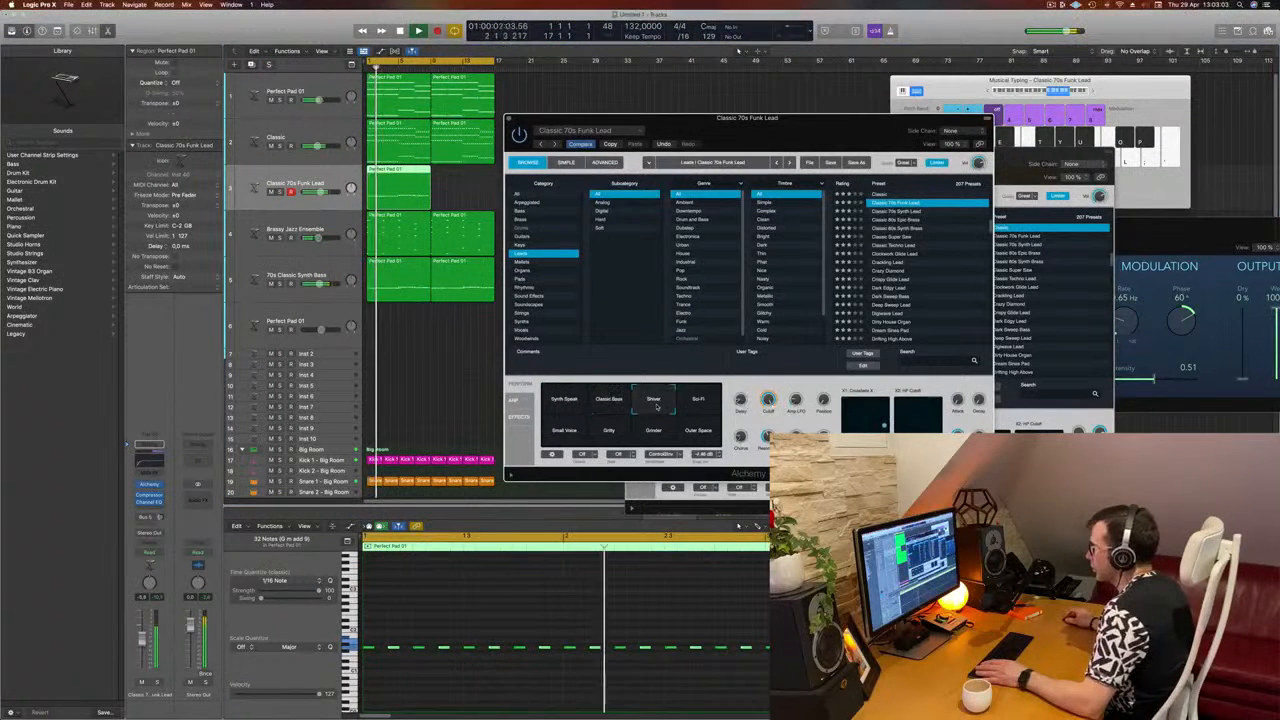
click(693, 406)
click(691, 437)
click(643, 440)
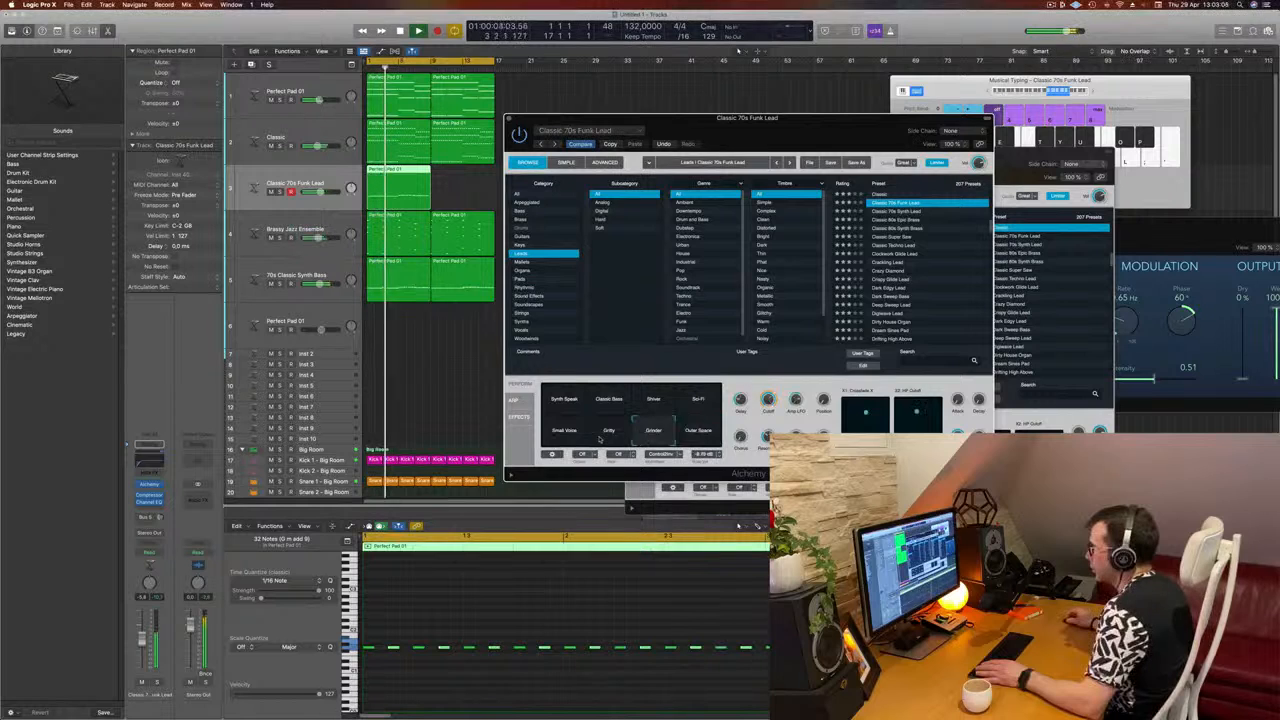
click(600, 440)
click(552, 440)
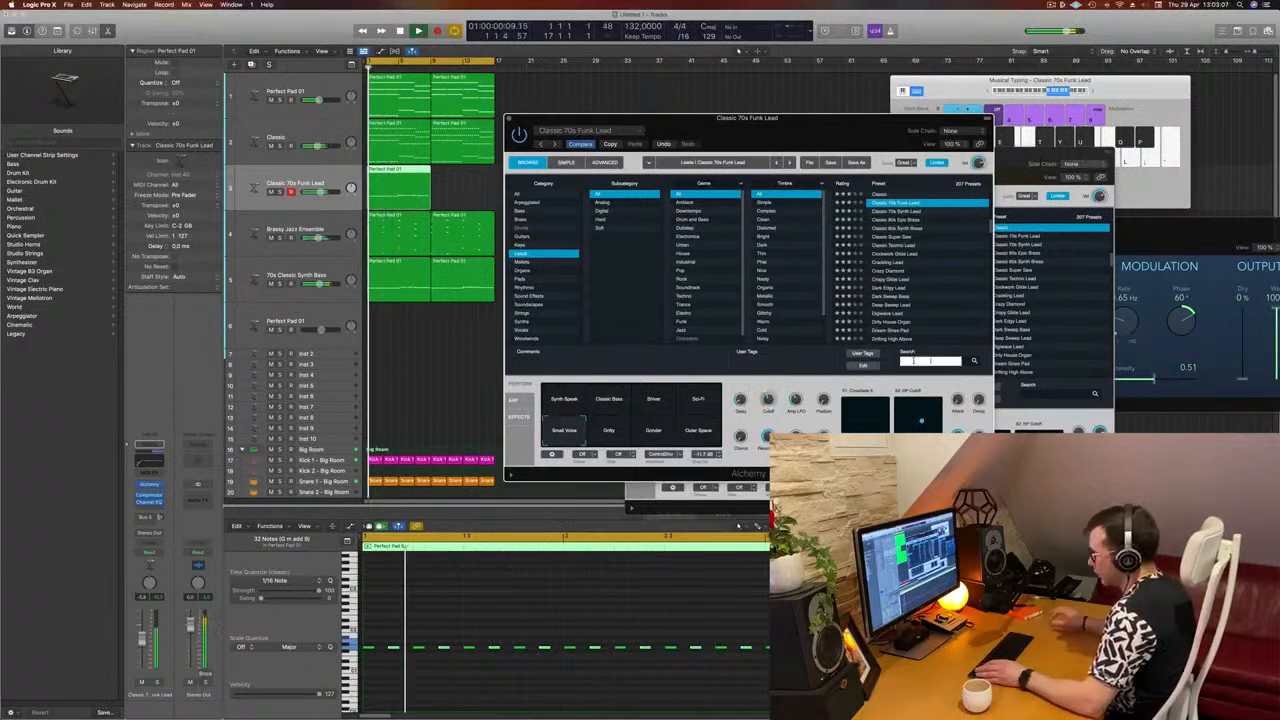
Step: Search the Leads presets for "acid" and audition Acid Etched Bass and Titanic Elevations, including the latter's Distorted, Funky and Ambience variations
text(acid)
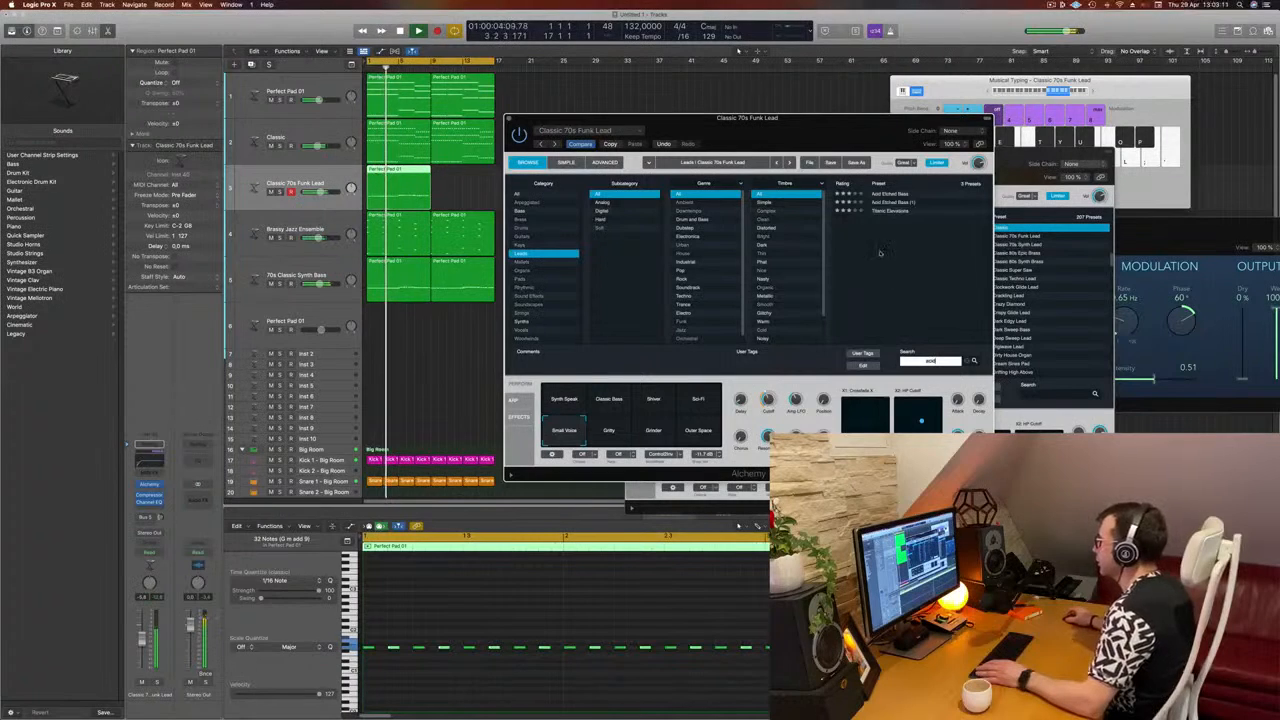
click(886, 195)
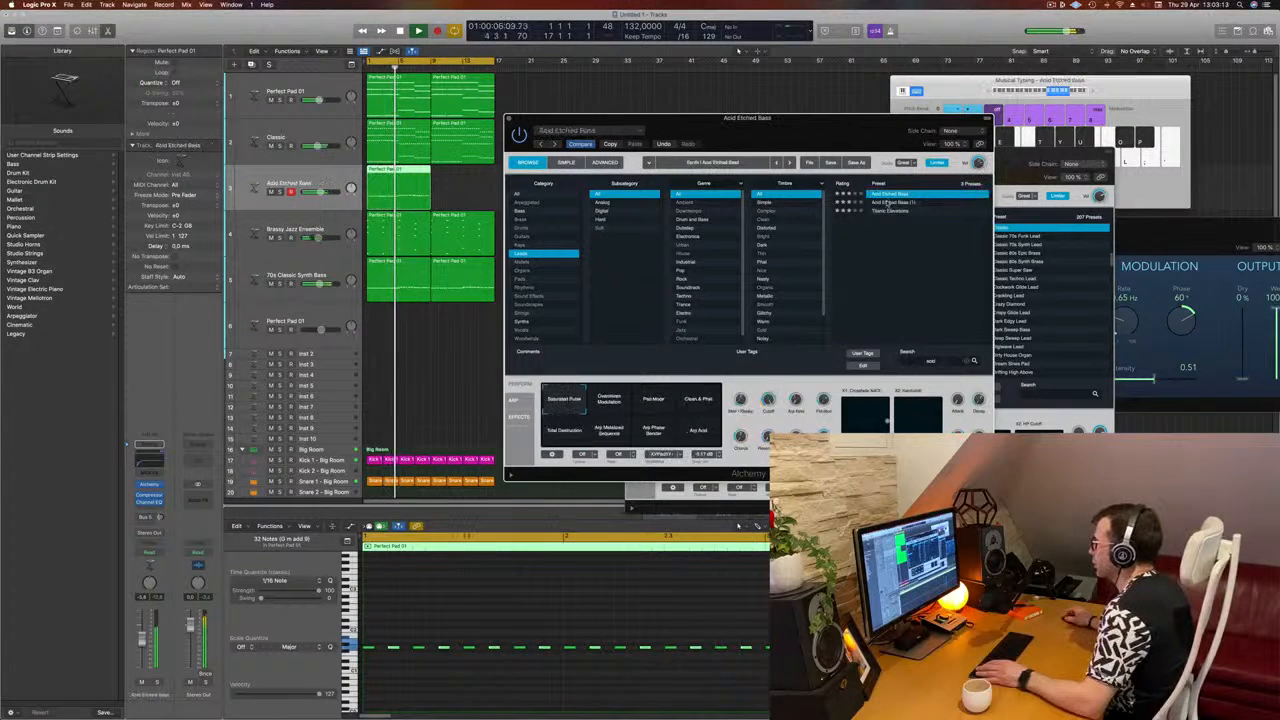
click(885, 212)
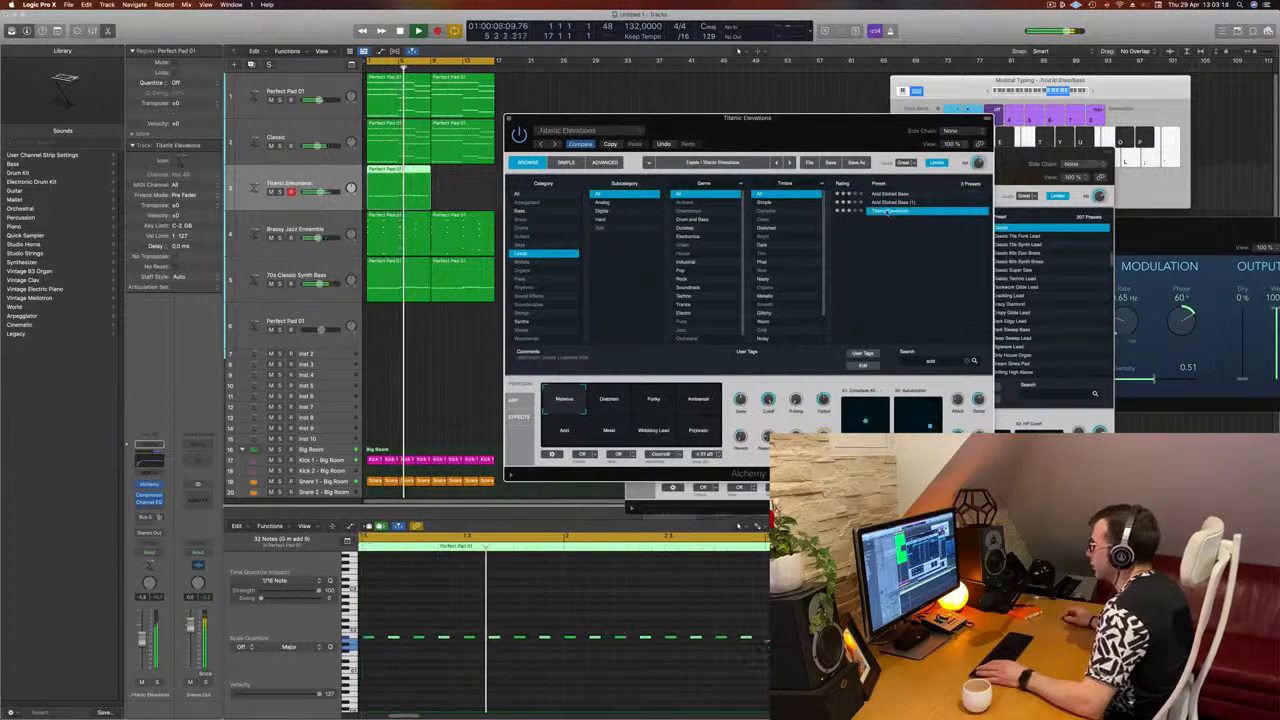
click(616, 399)
click(654, 402)
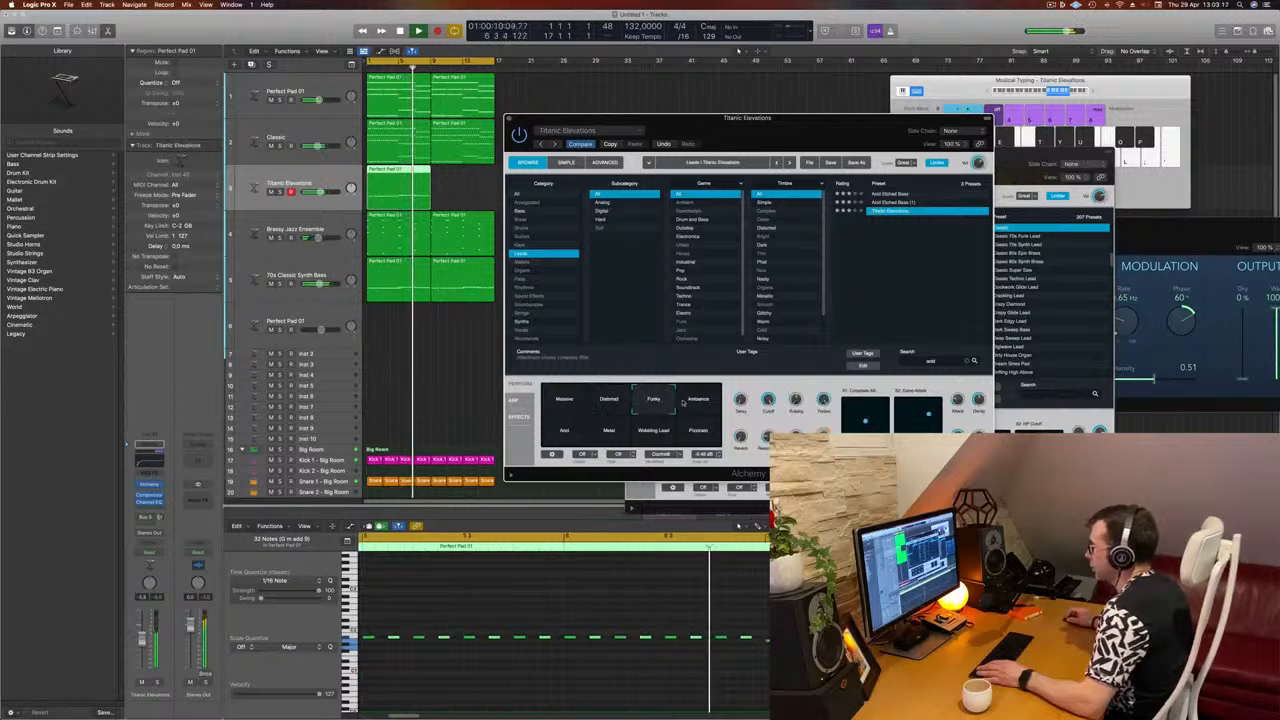
click(684, 403)
Step: Reload Acid Etched Bass and audition its Pad Mode, Clean & Phat and Arp Acid variations
click(885, 194)
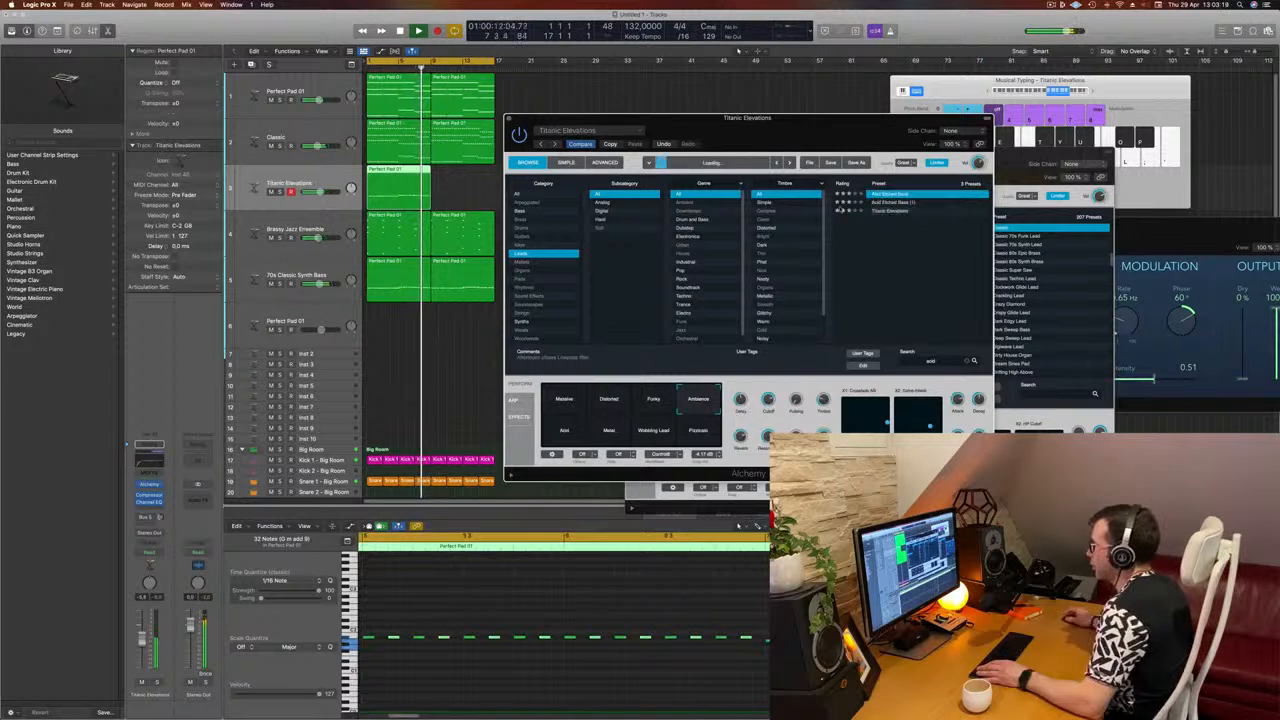
click(653, 402)
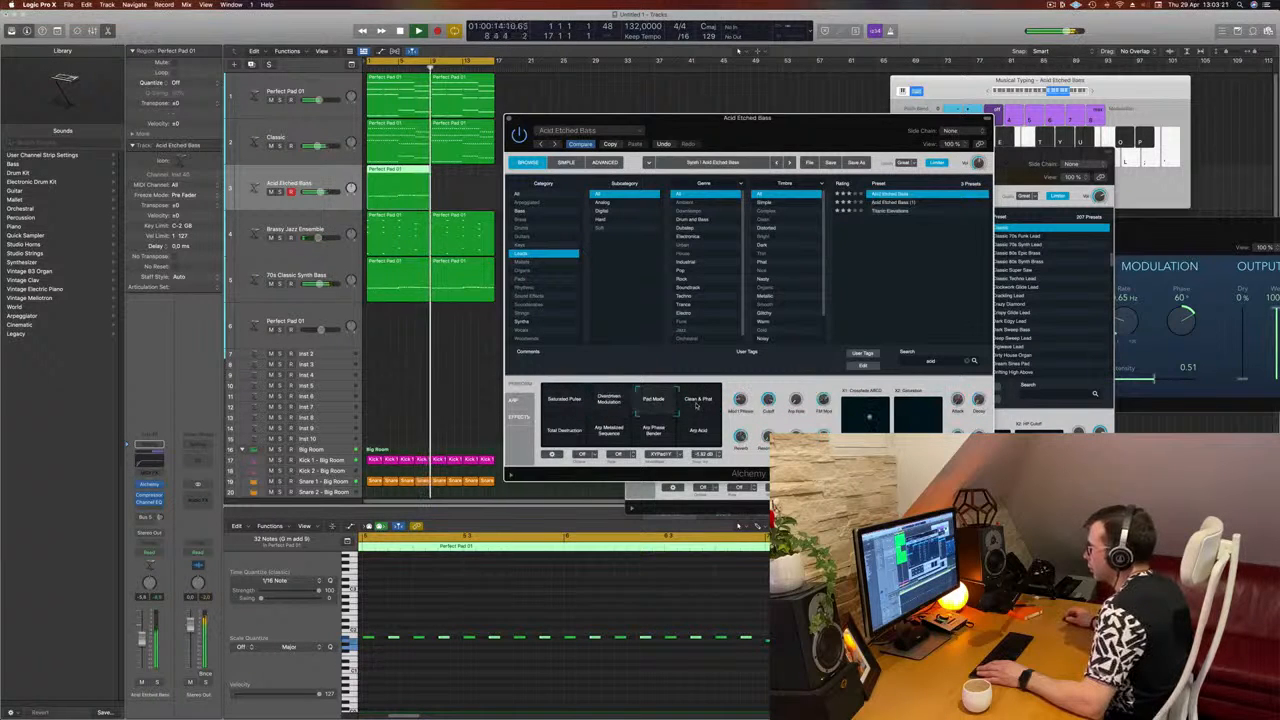
click(698, 402)
click(700, 430)
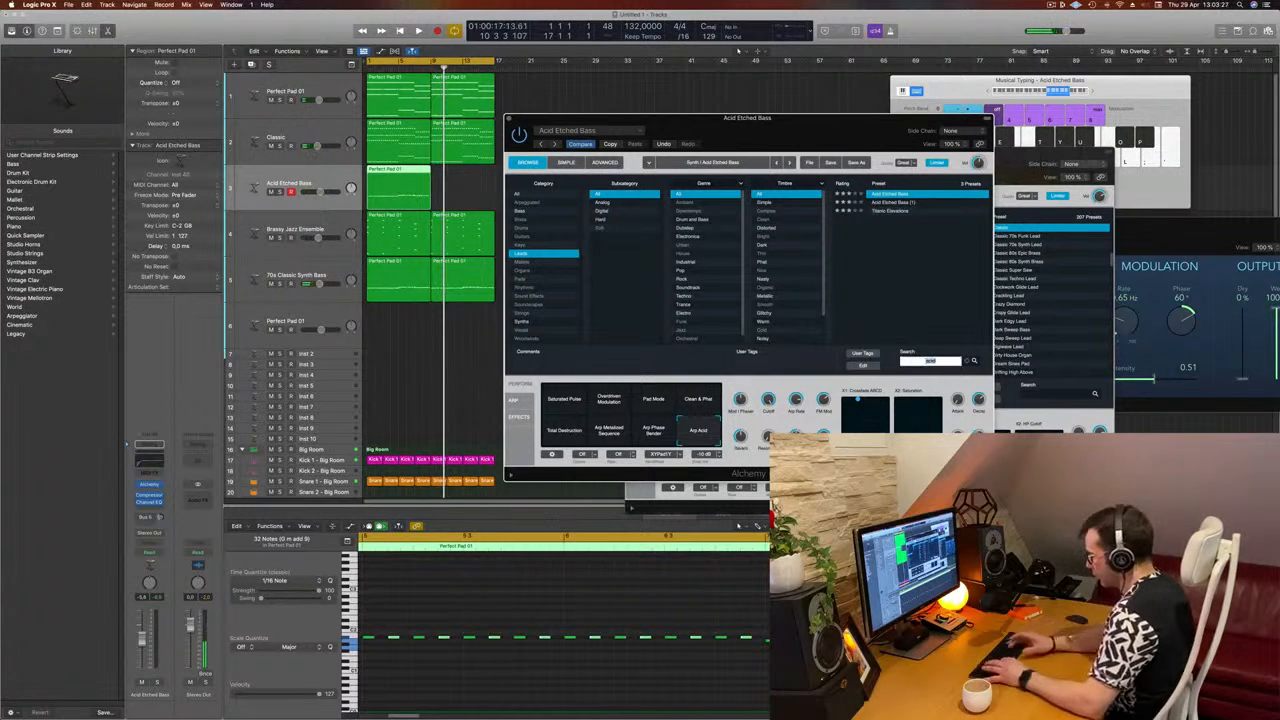
Step: Search the Leads presets for "classic", look through the matches and load 80s Synth Pop Lead
text(classi)
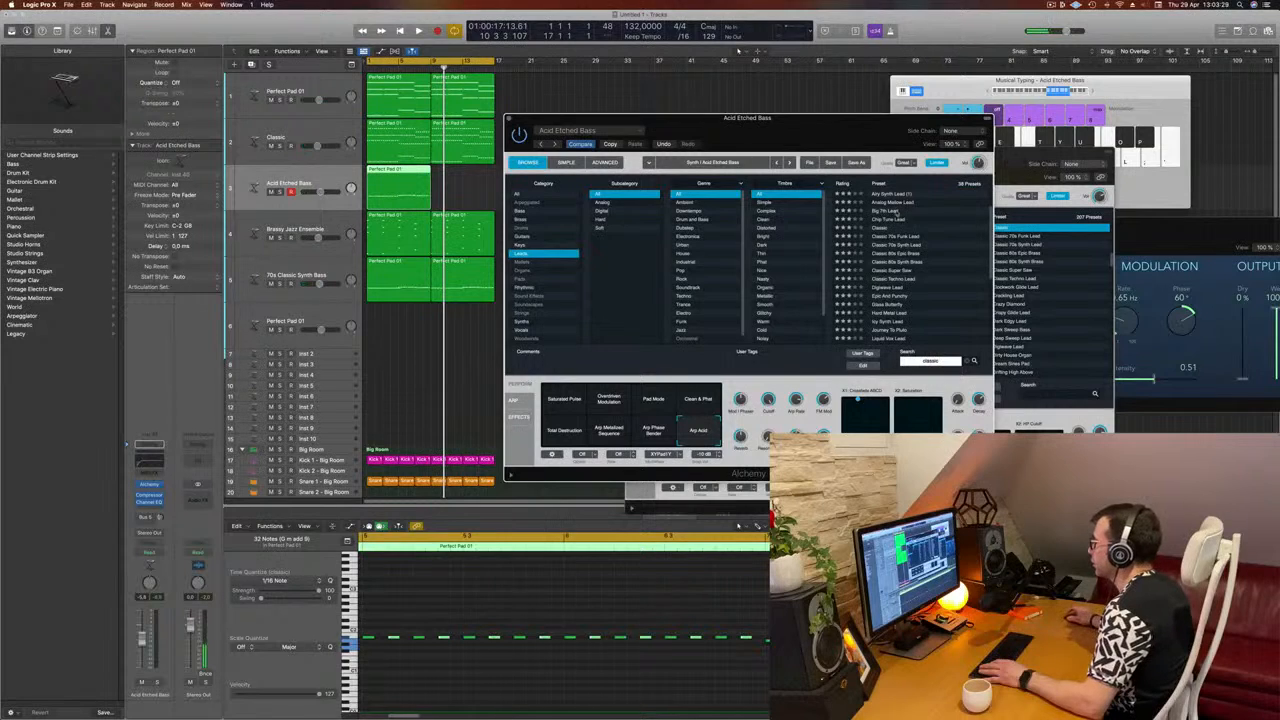
scroll(945, 227, down, 2)
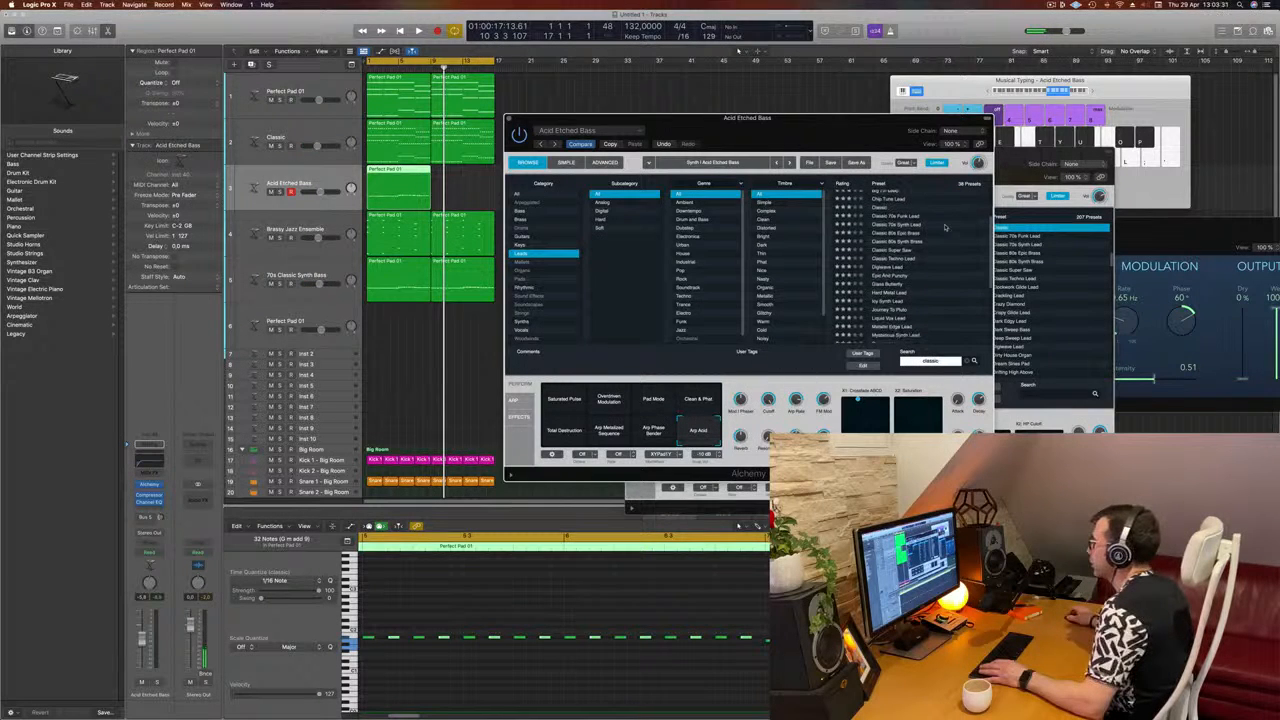
scroll(945, 227, down, 2)
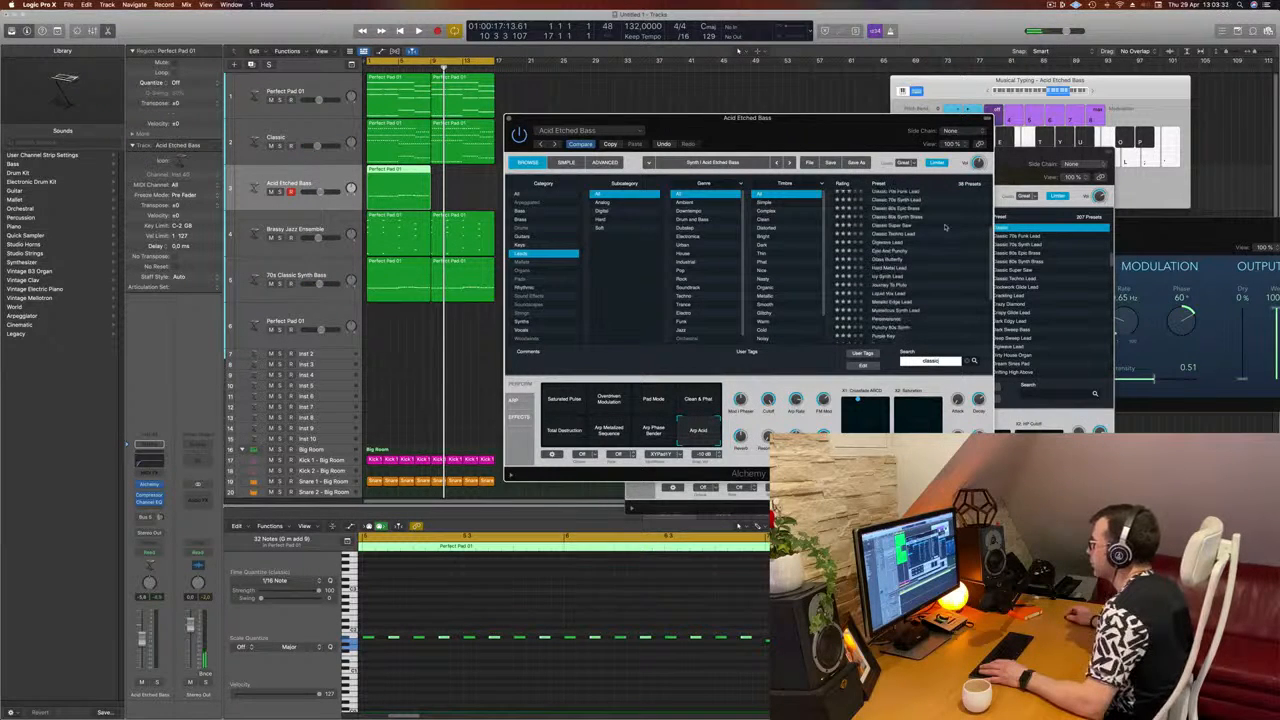
scroll(945, 227, down, 2)
scroll(945, 227, down, 4)
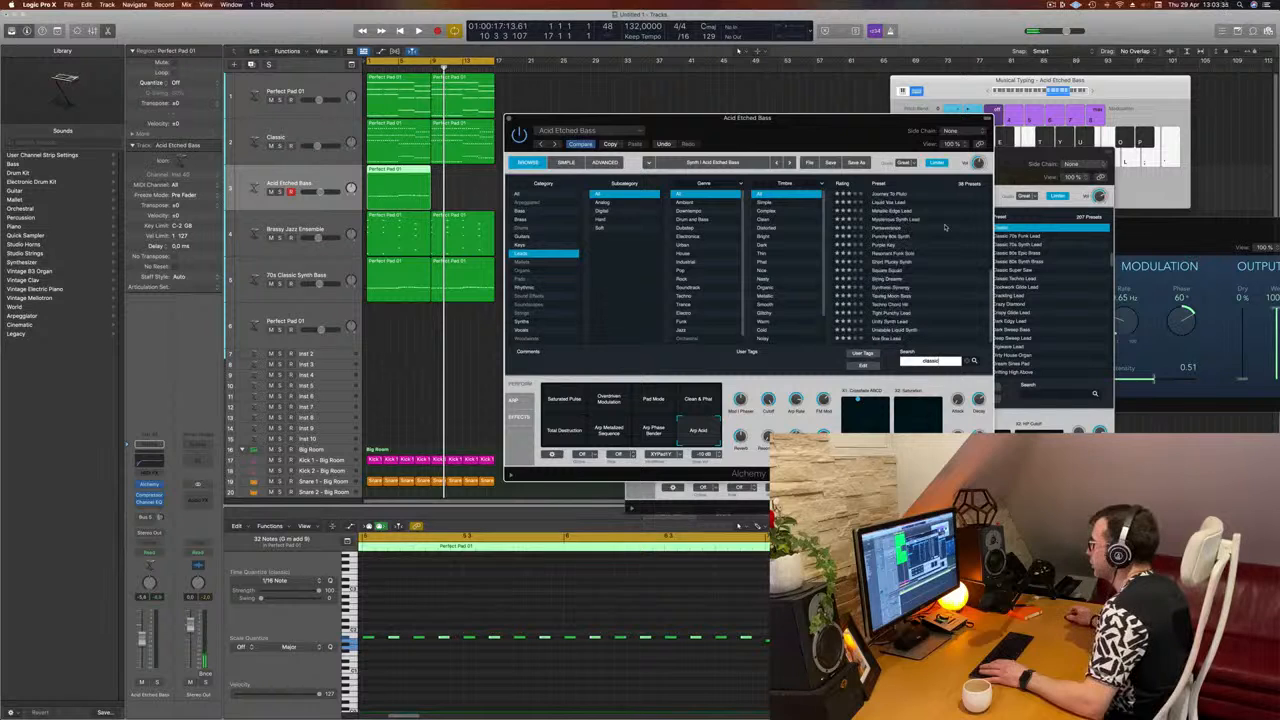
scroll(945, 227, up, 8)
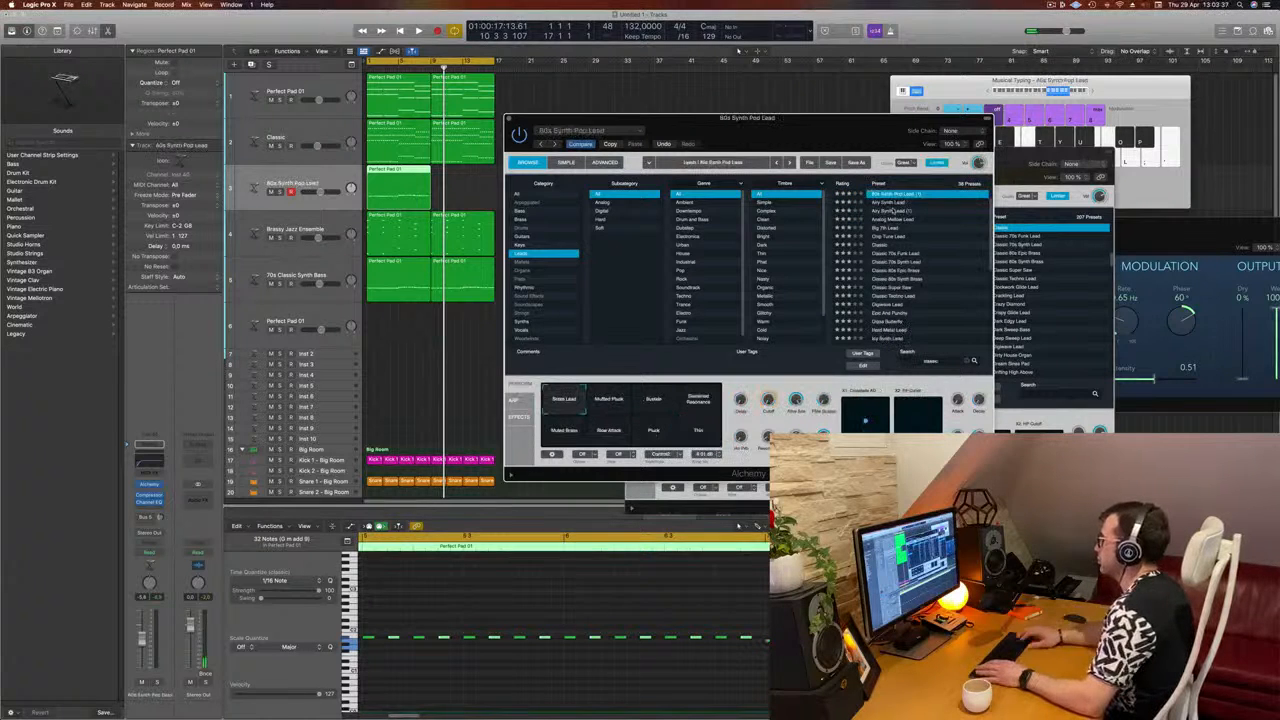
Step: Play the track and audition the matching lead presets one after another, from Airy Synth Lead up to Classic 70s Funk Lead
key(space)
key(Down)
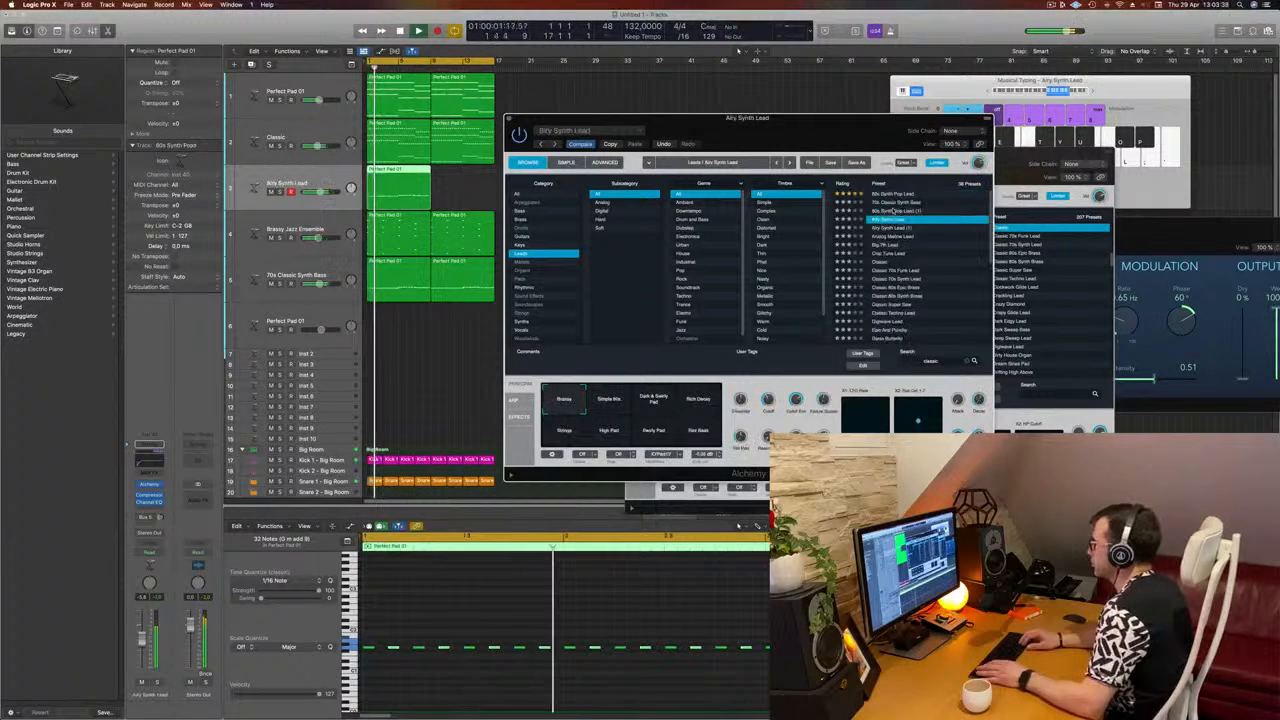
key(Down)
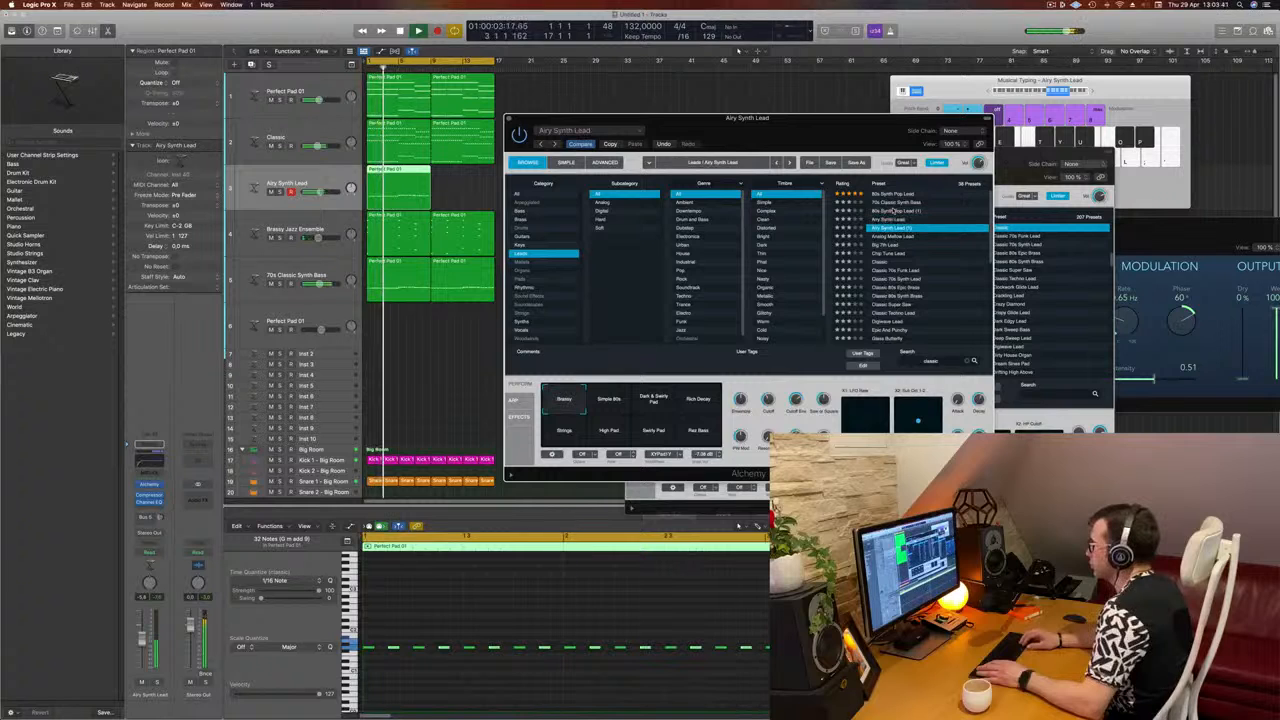
key(Down)
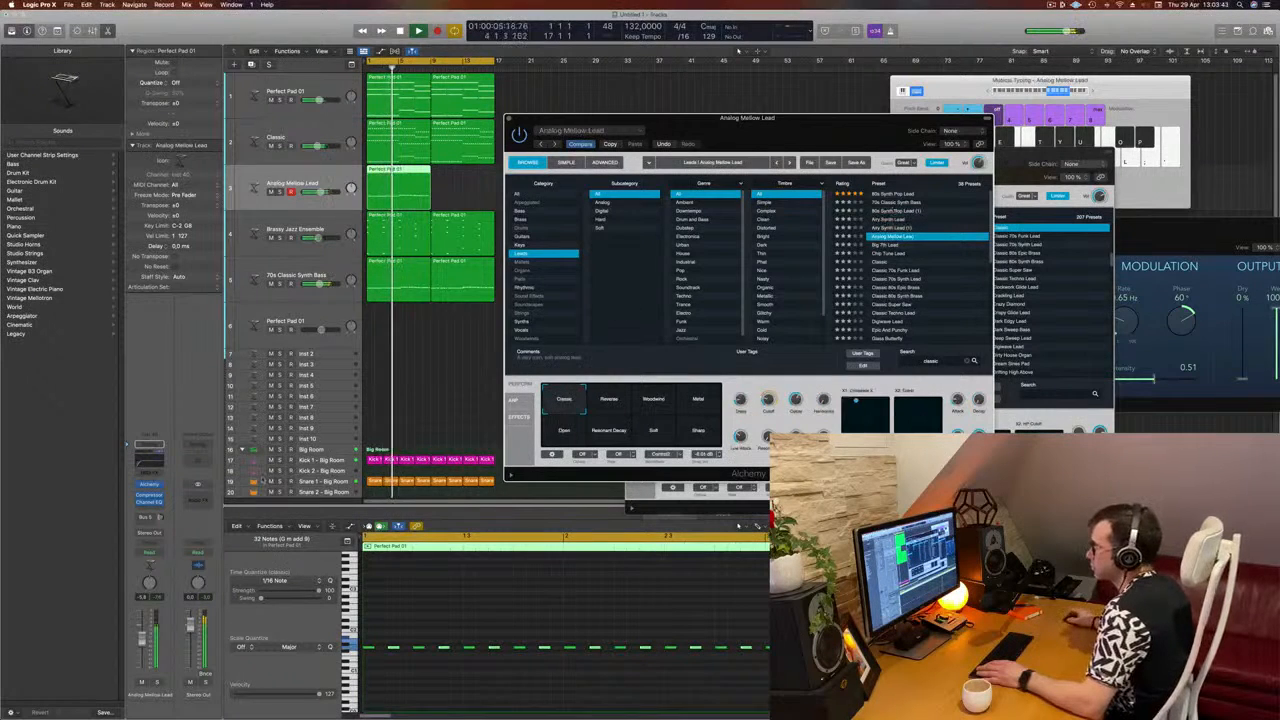
key(Down)
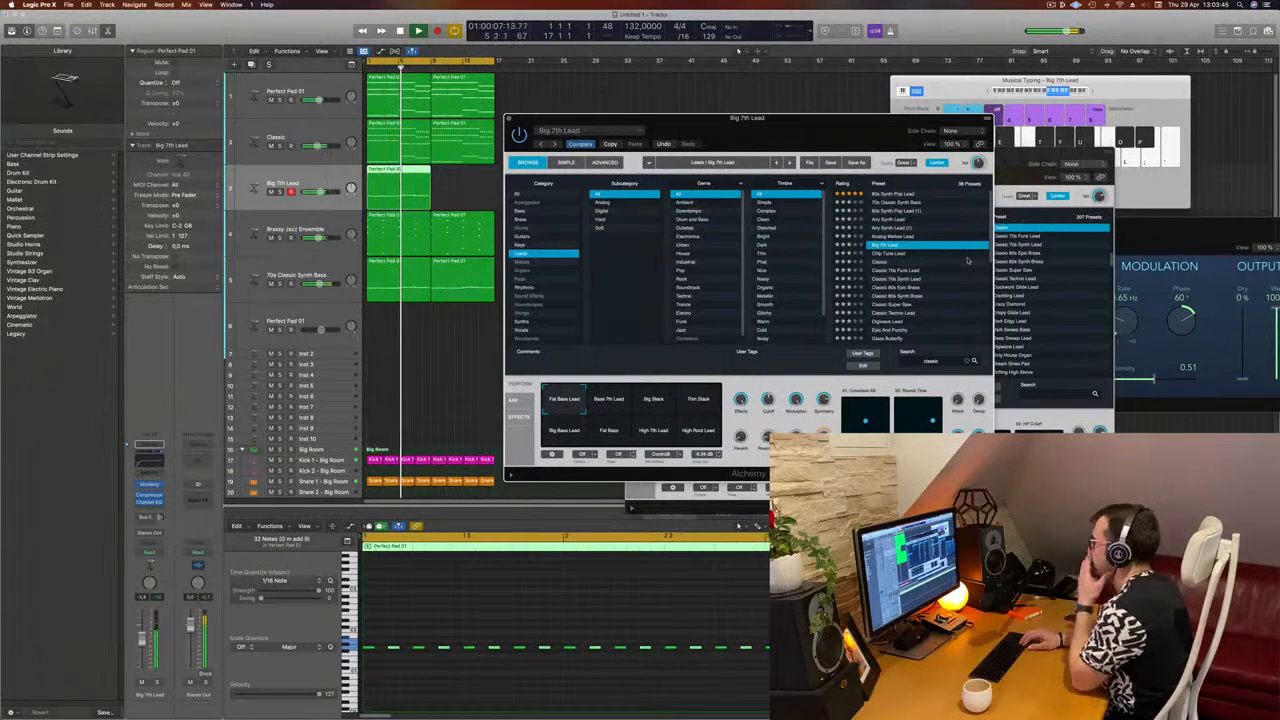
key(Down)
key(Down)
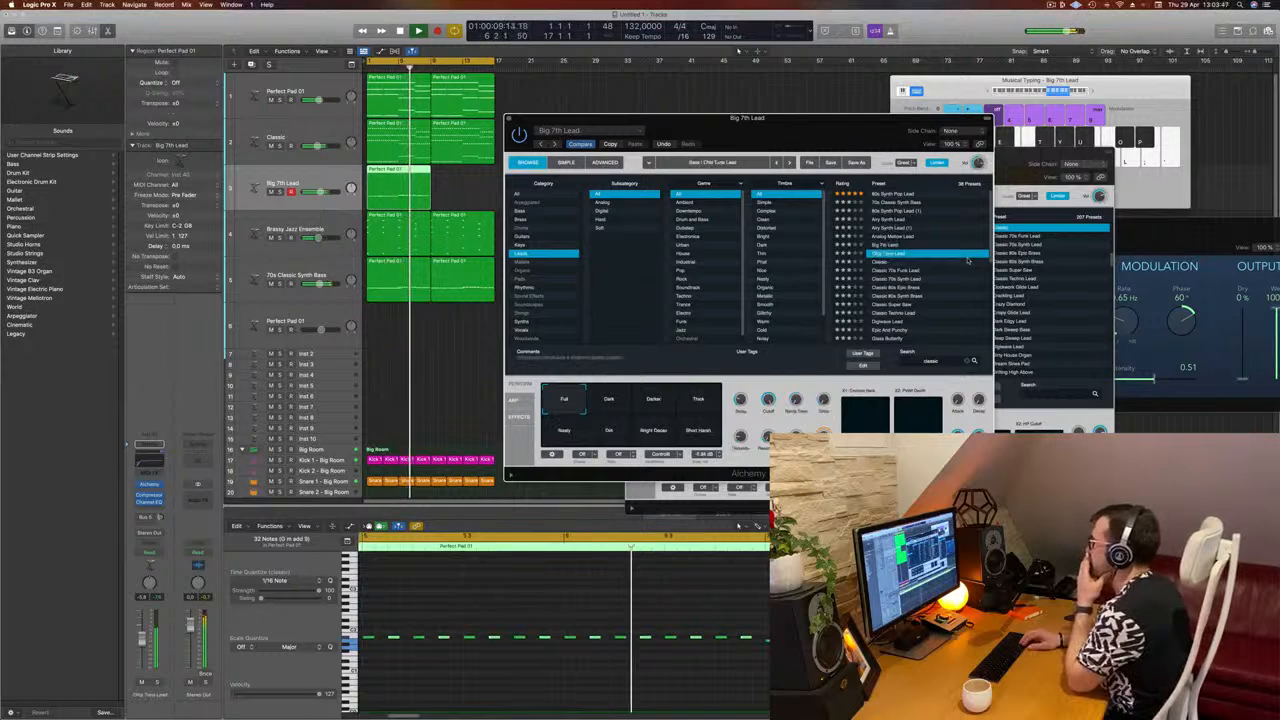
key(Down)
key(Down)
key(Down)
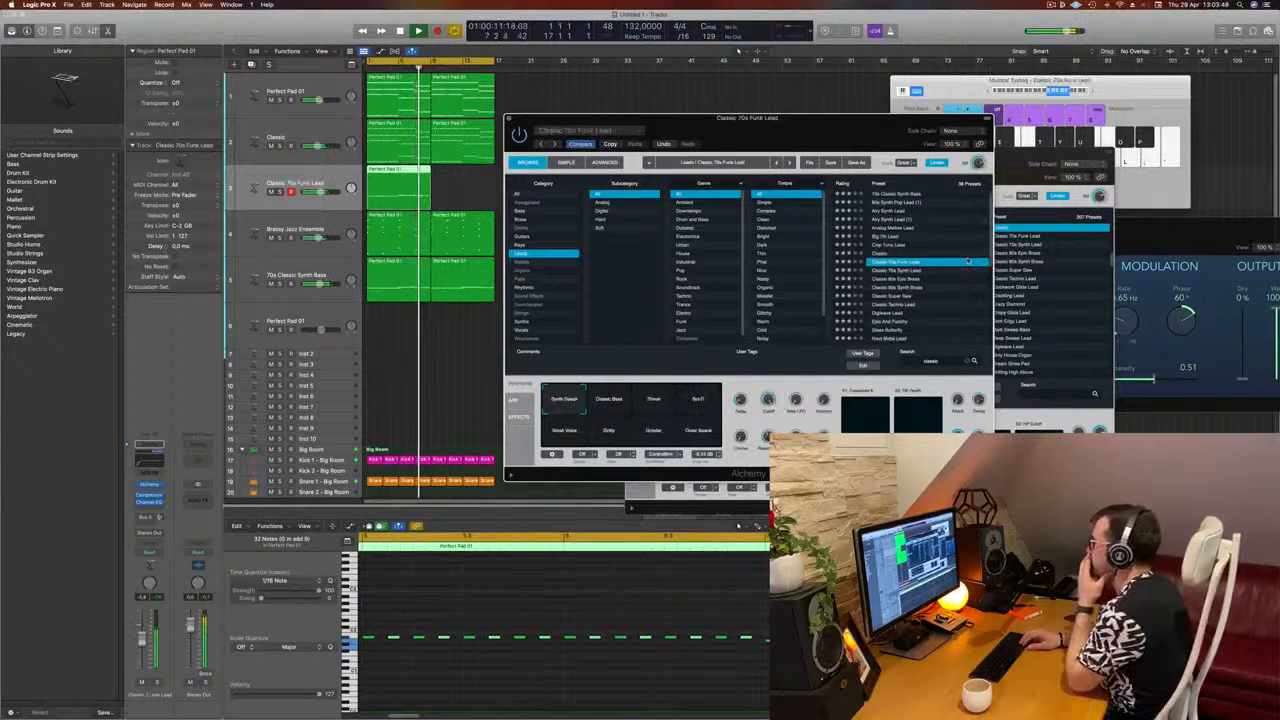
Step: Continue auditioning the lead presets past Classic Techno Lead and Icy Synth Lead to Liquid Vox Lead, and load Square Squad
key(Down)
key(Down)
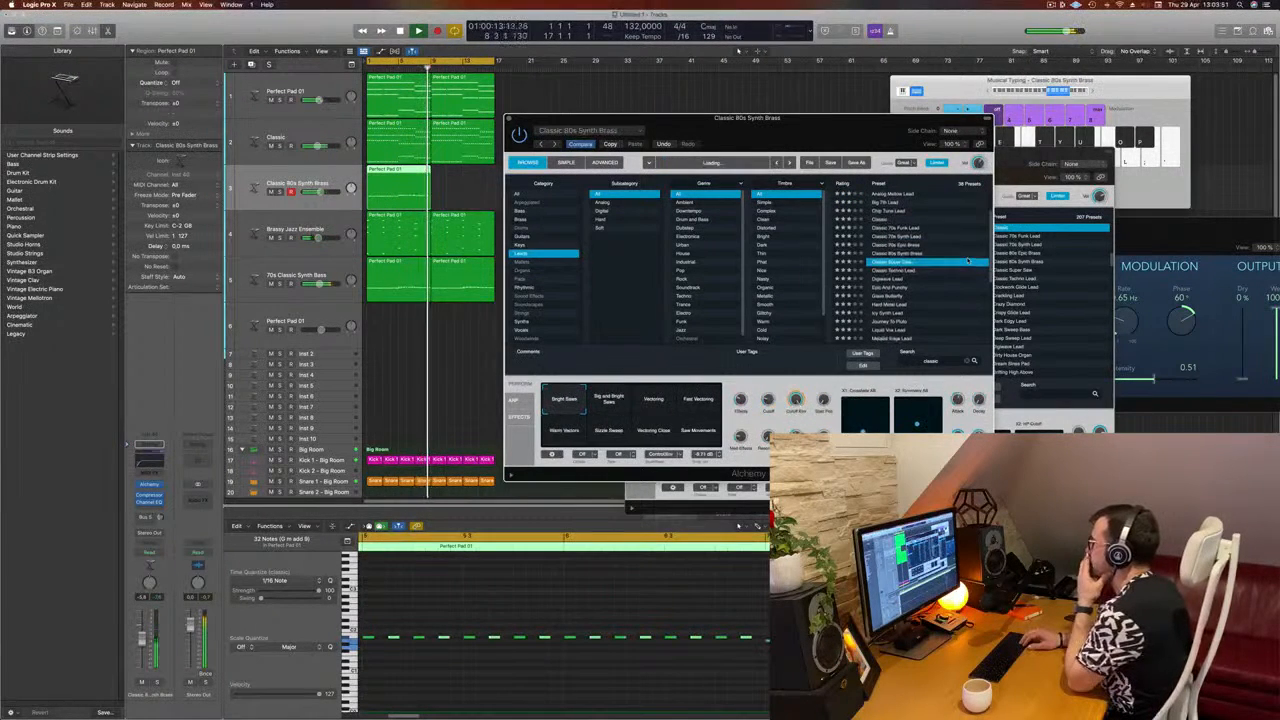
key(Down)
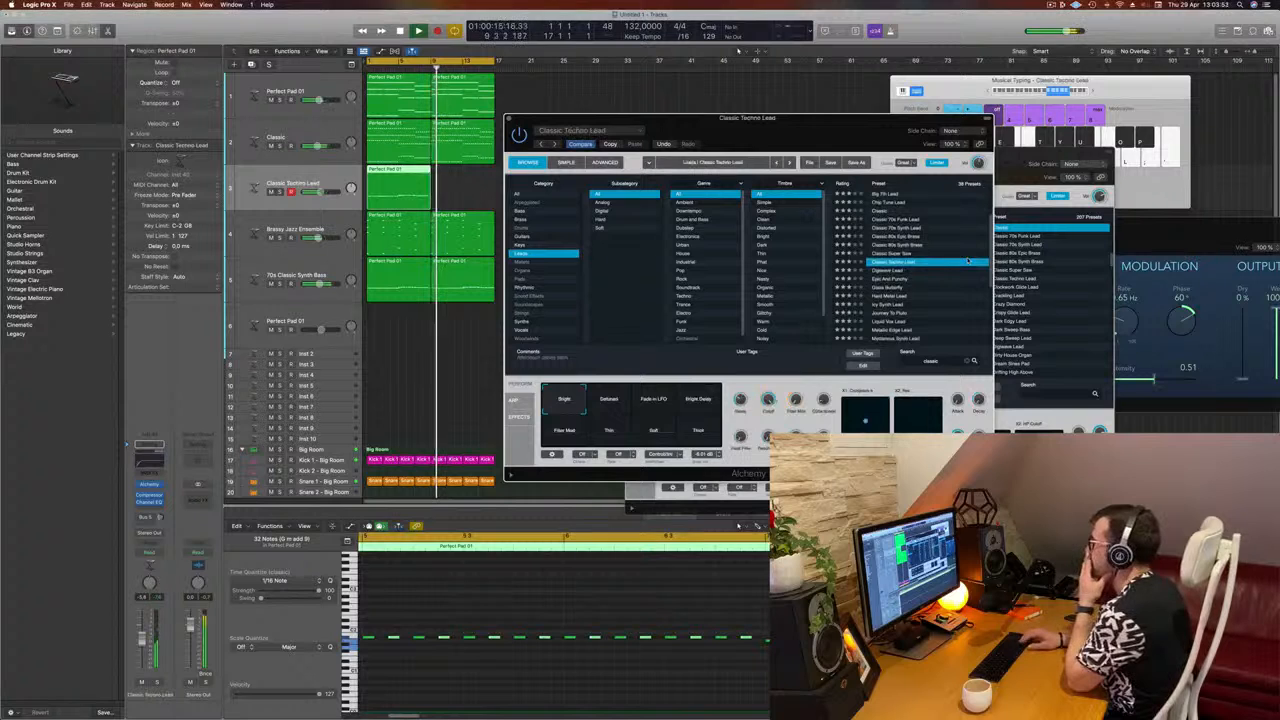
key(Down)
key(Down)
key(Down)
key(Down)
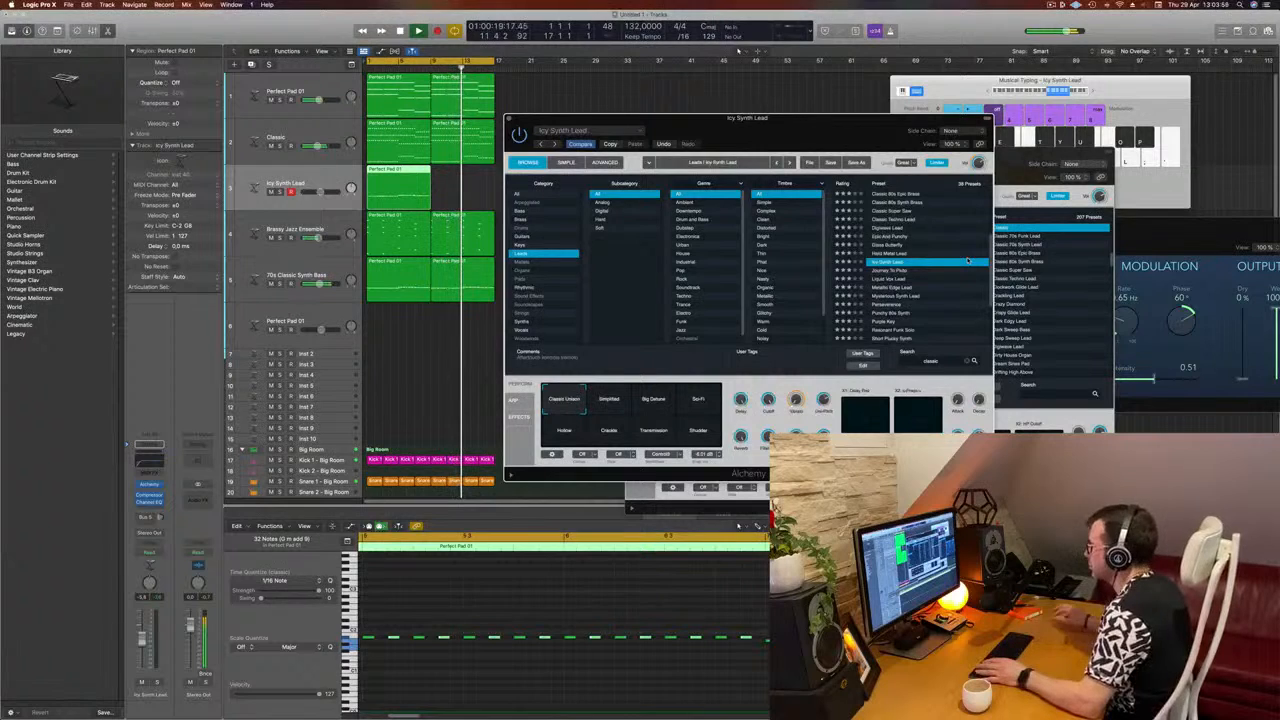
key(Down)
key(Down)
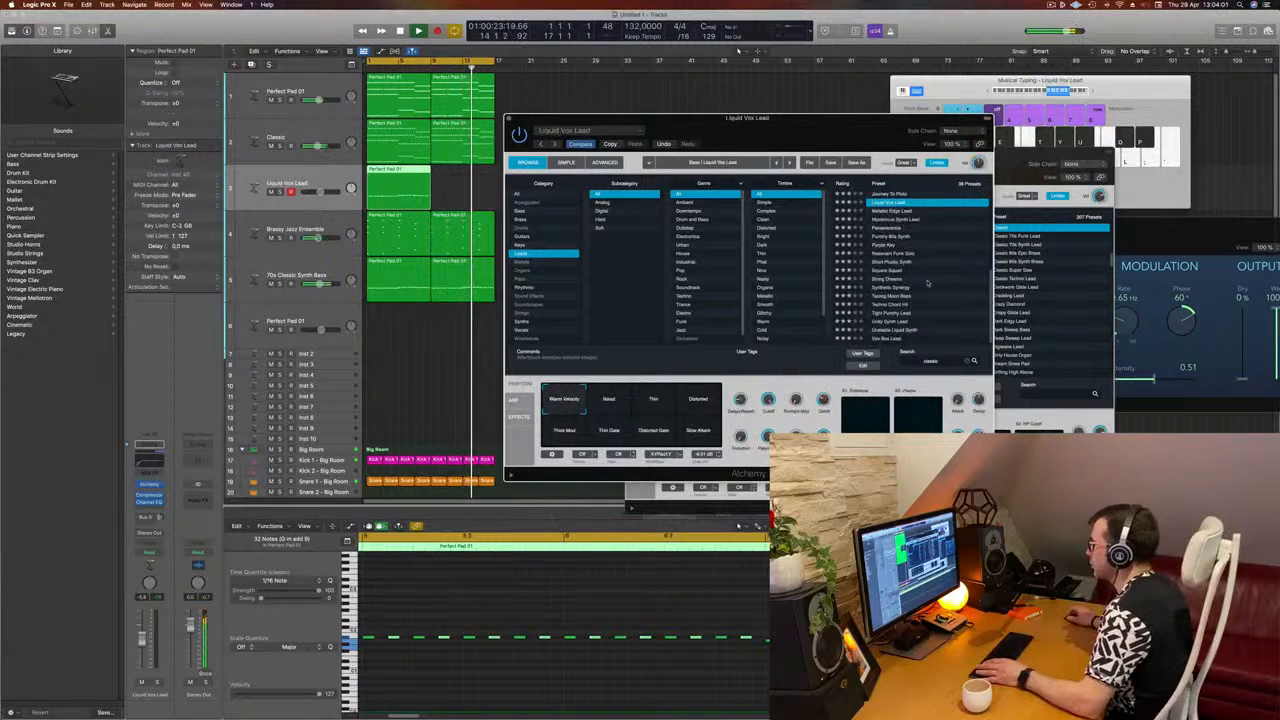
click(900, 271)
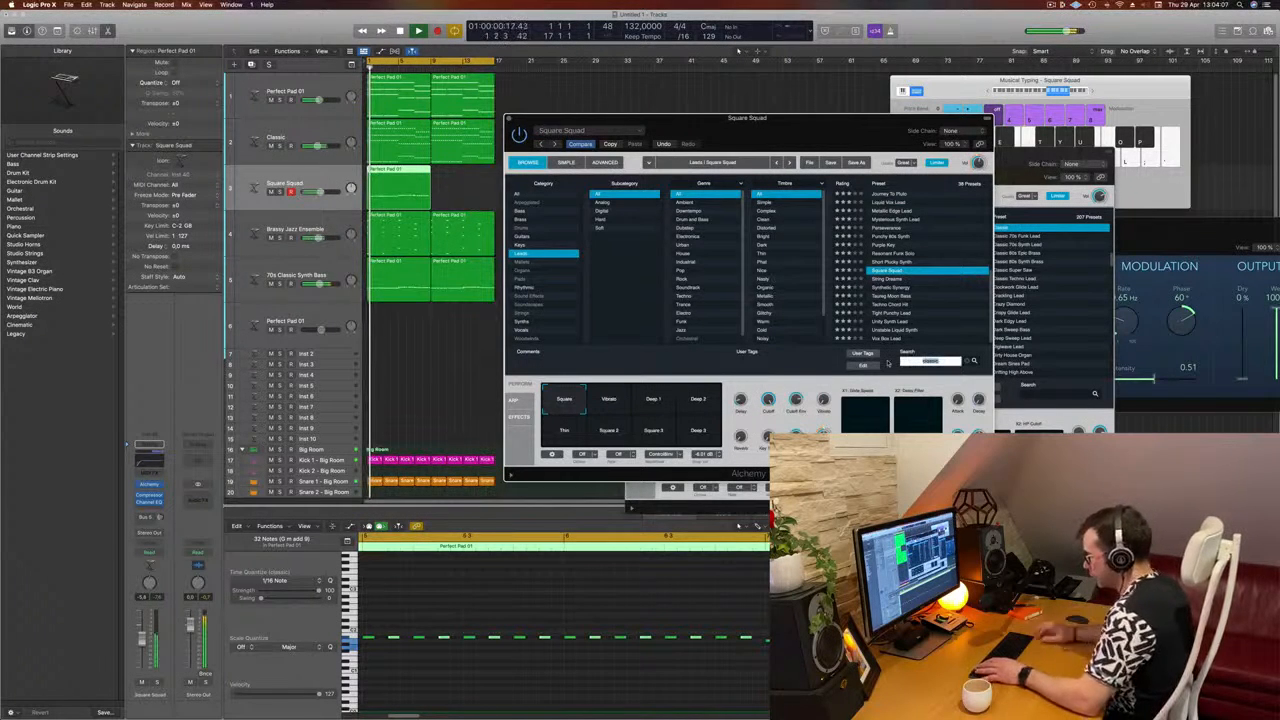
Step: Search the Leads presets for "303" and "tb", clearing the search after each attempt
text(303)
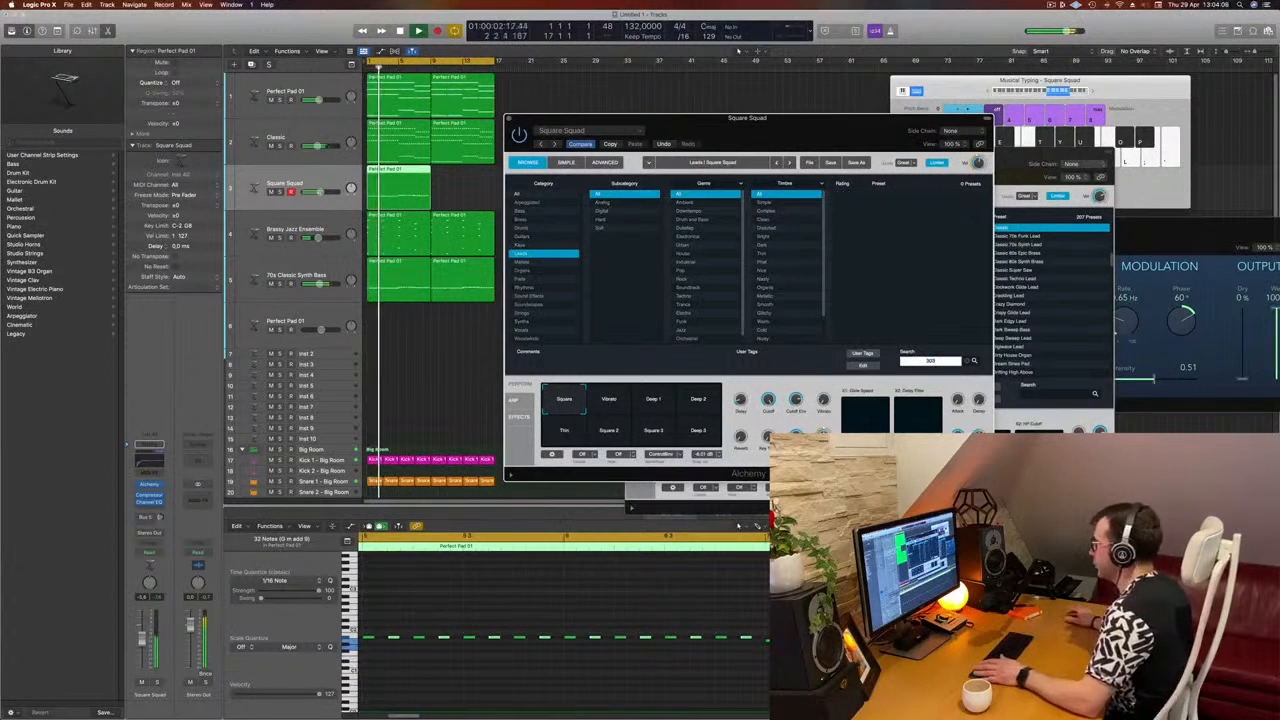
key(BackSpace)
key(BackSpace)
key(BackSpace)
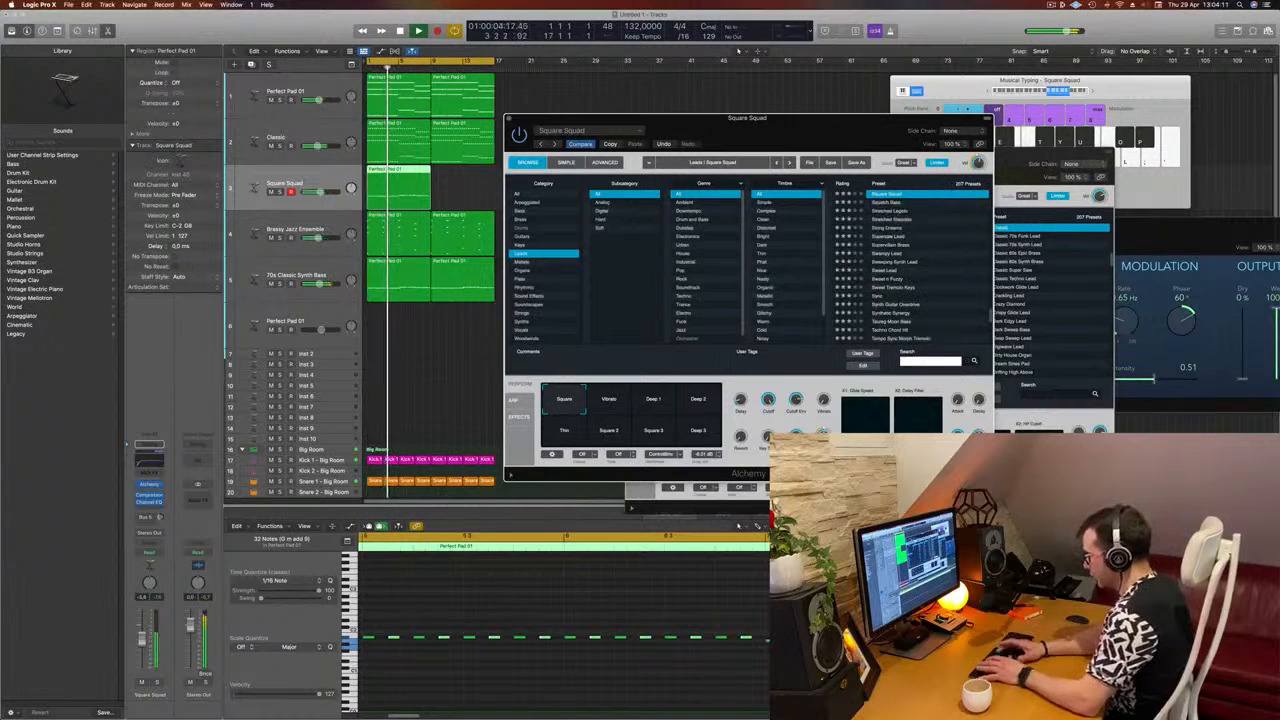
text(tb)
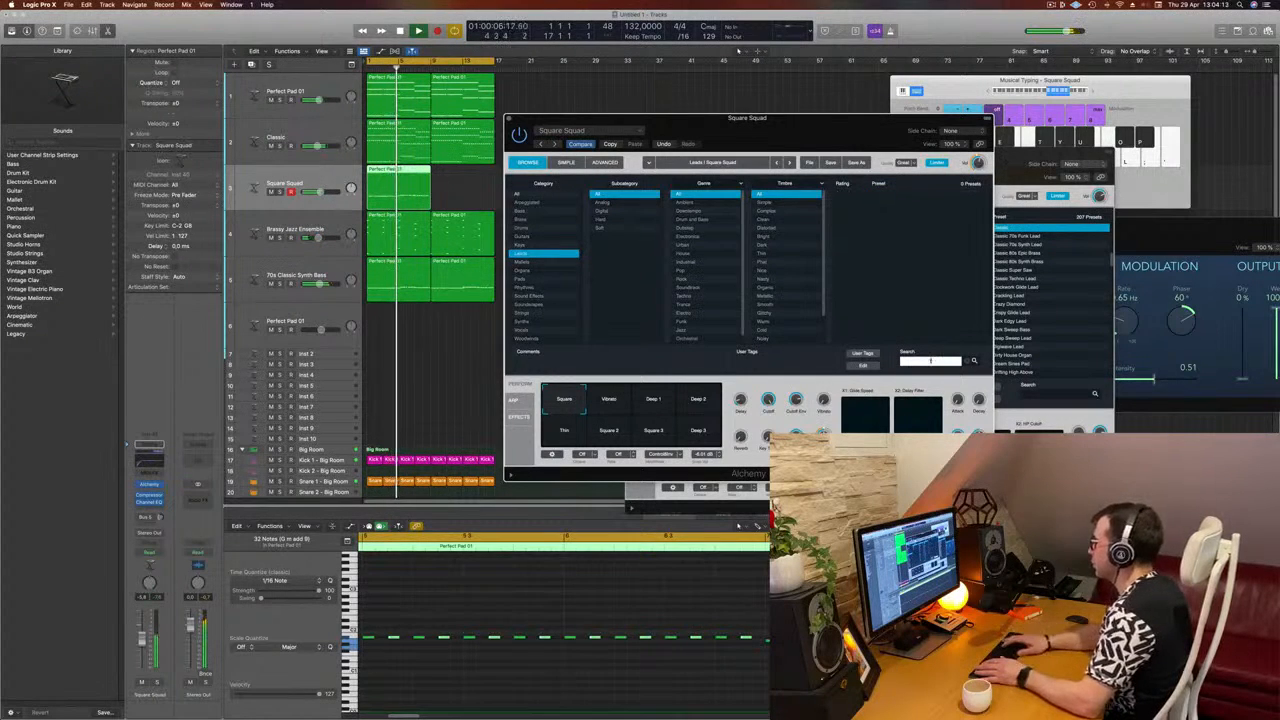
key(BackSpace)
key(BackSpace)
scroll(886, 255, up, 5)
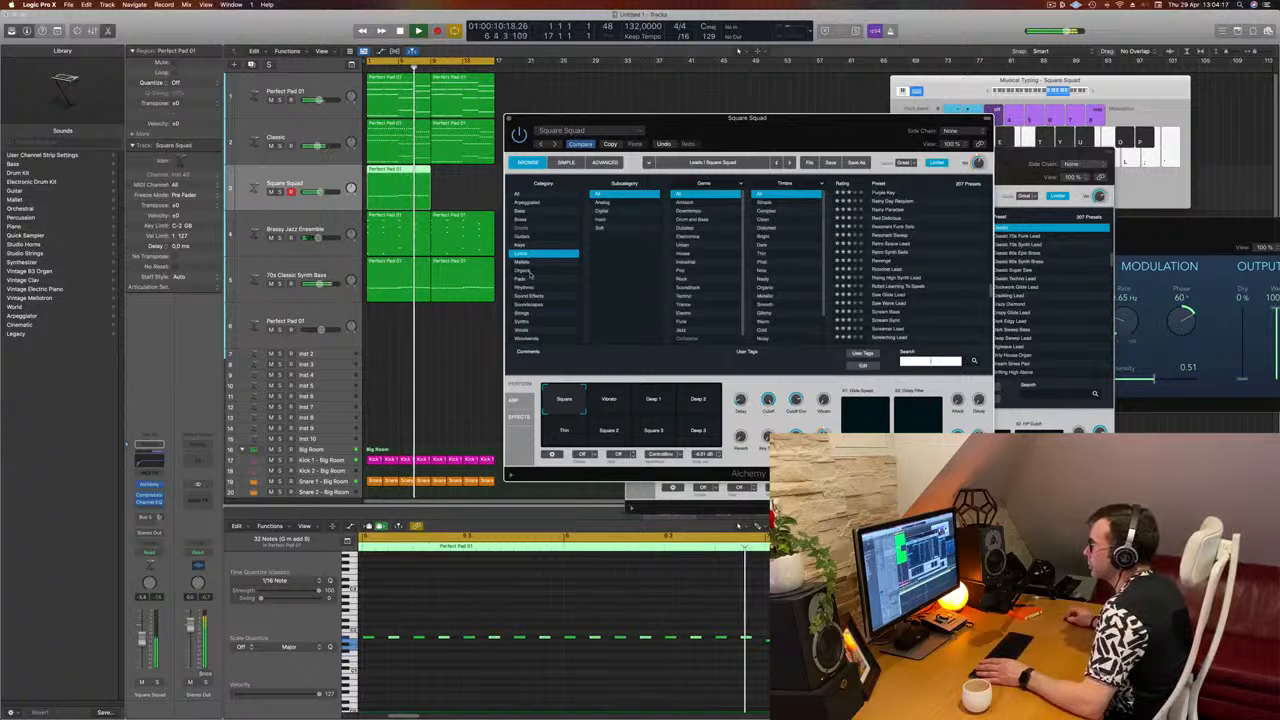
Step: Switch to the Bass preset category, search for "acid" and load Classic Acid Patterns on the duplicated lead track
click(522, 211)
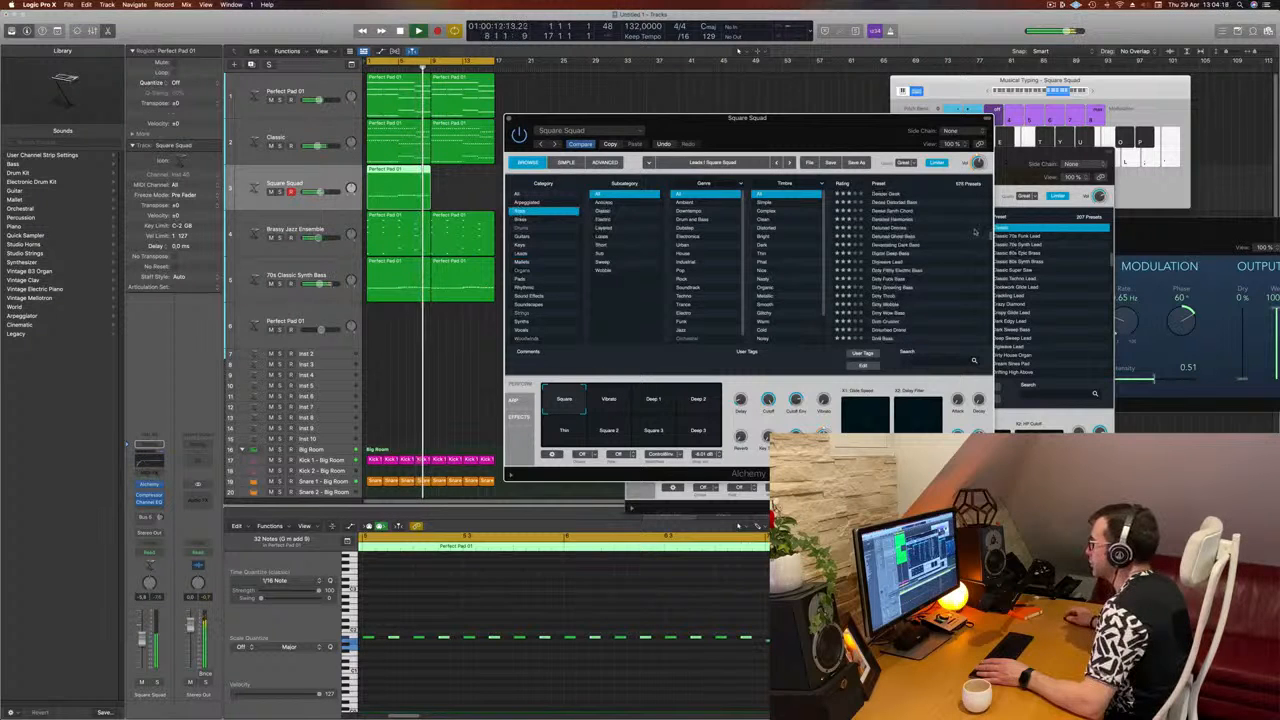
scroll(987, 234, up, 10)
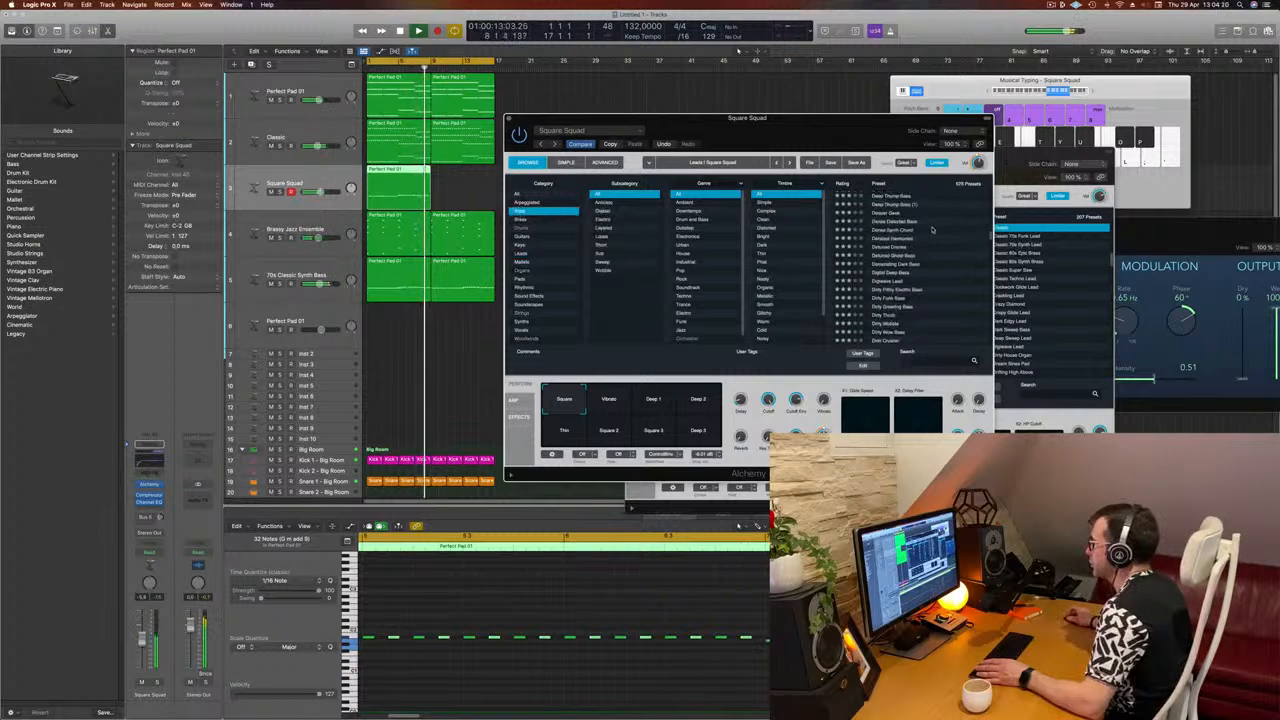
click(924, 360)
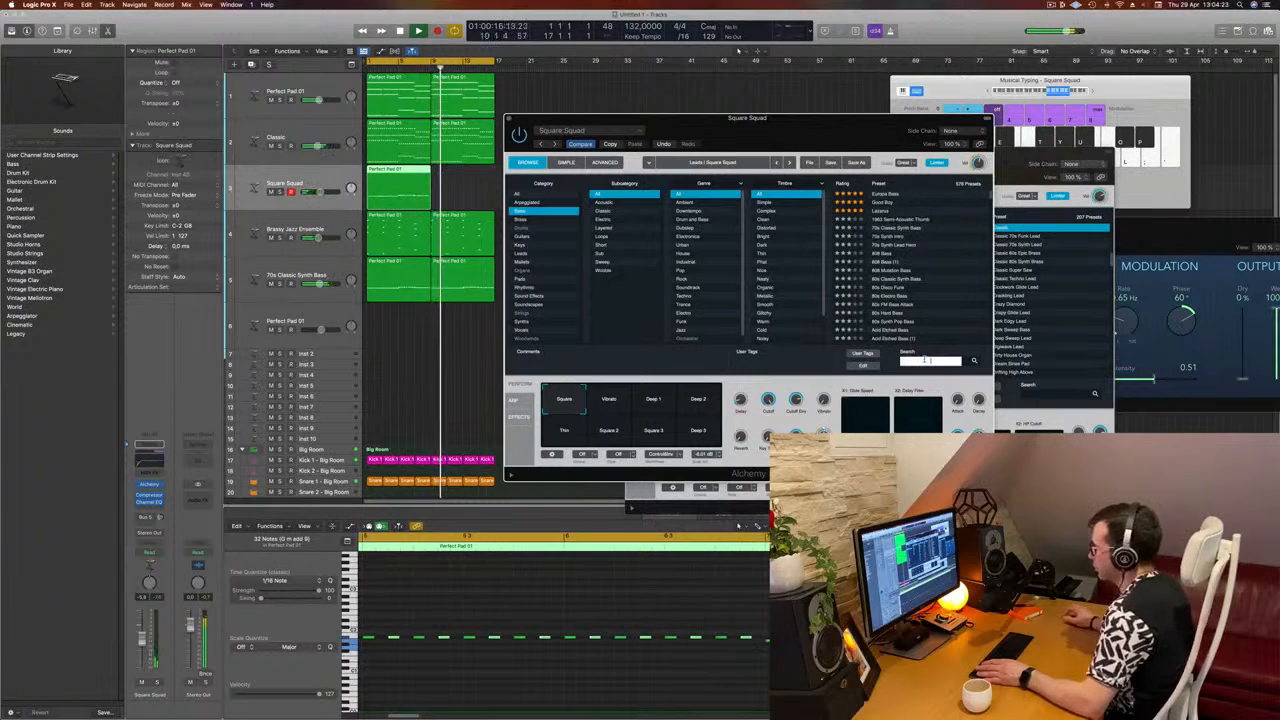
text(acid)
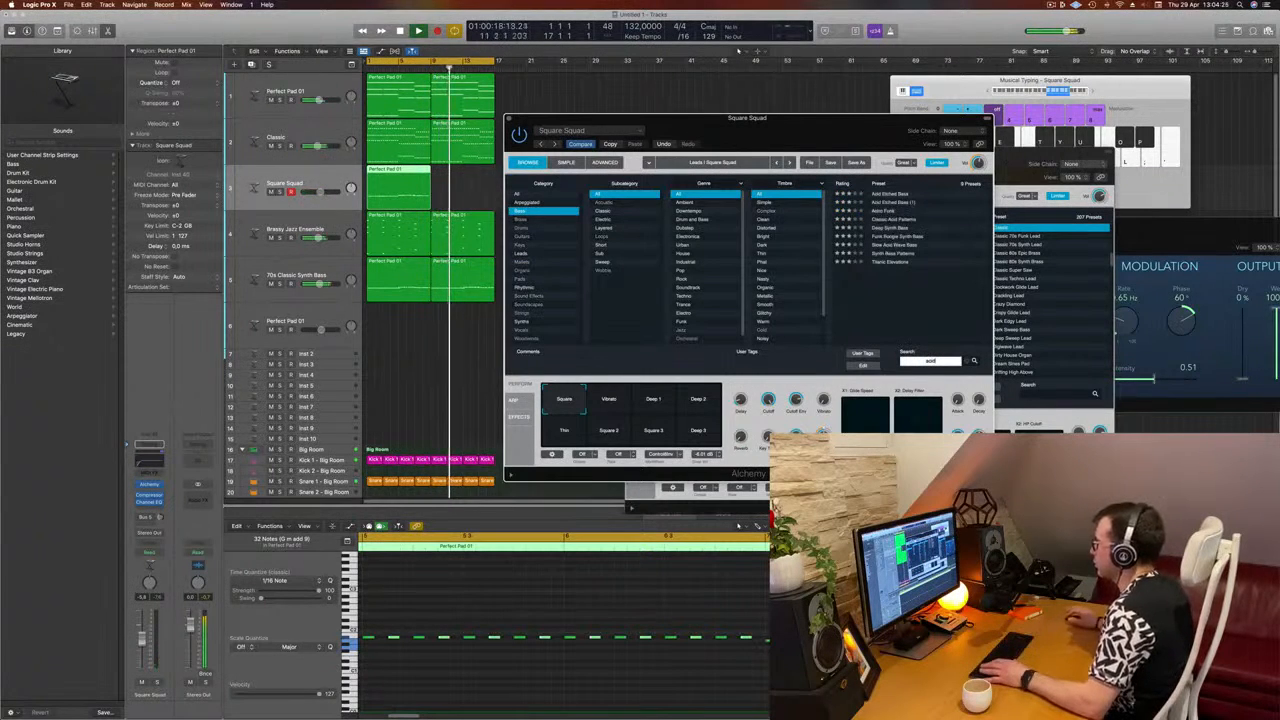
click(885, 220)
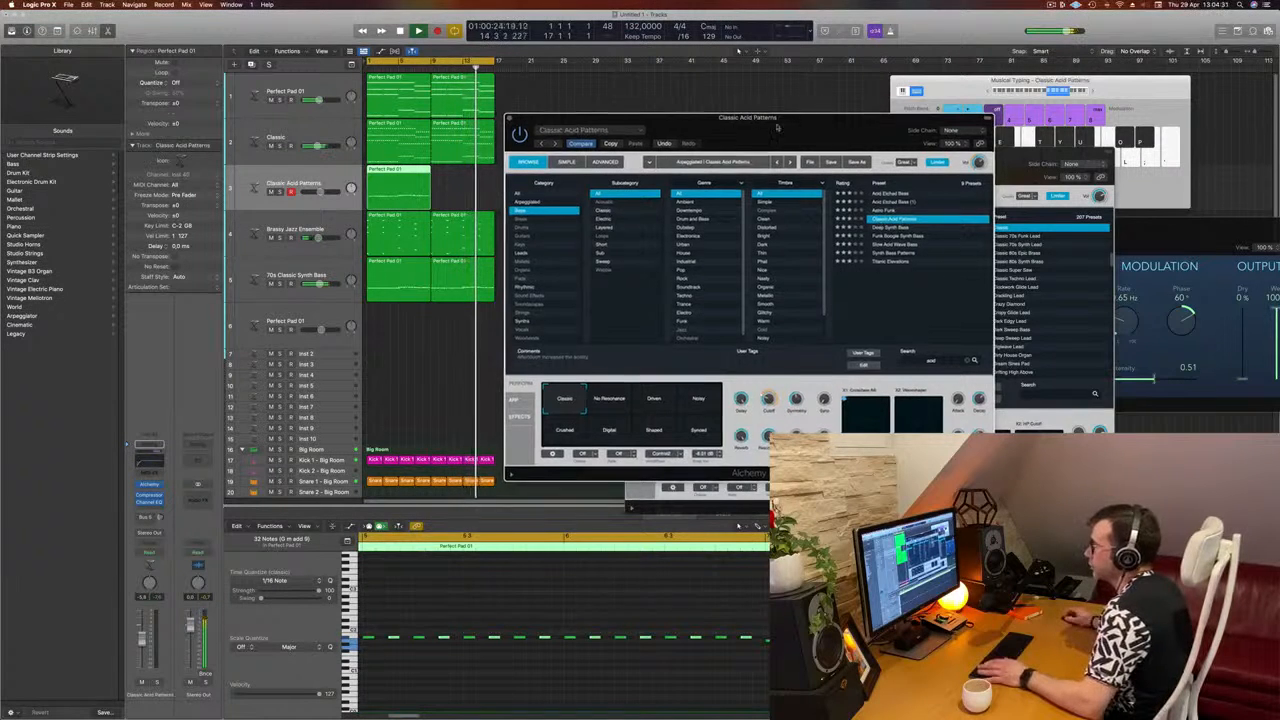
Step: Open the arpeggiator settings of the Classic Acid Patterns sound and switch the arpeggiator off
drag(746, 118, 786, 108)
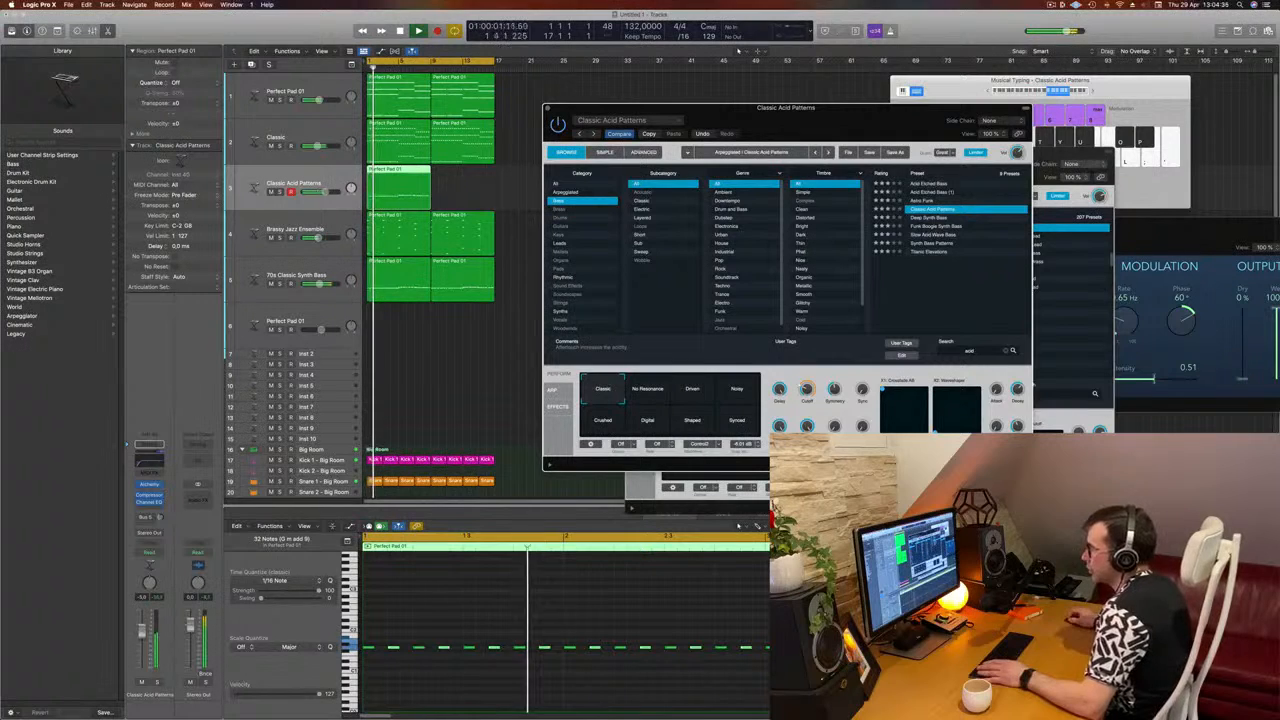
click(408, 394)
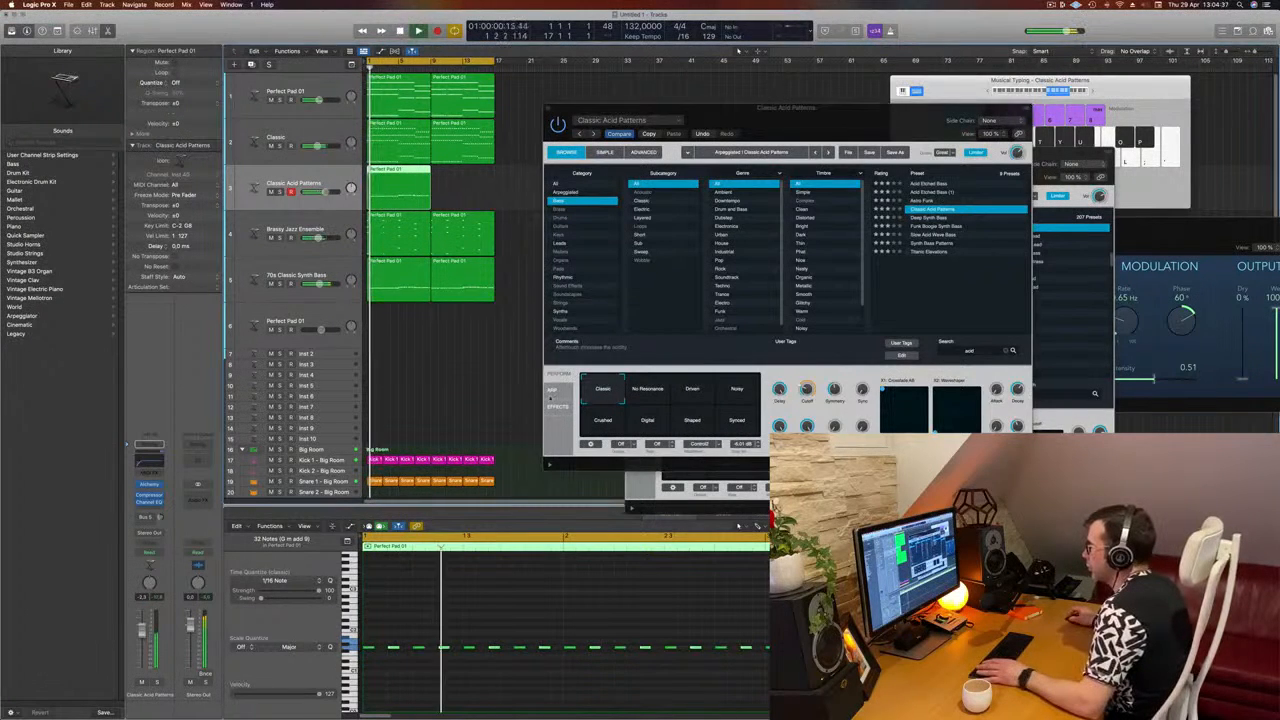
click(552, 389)
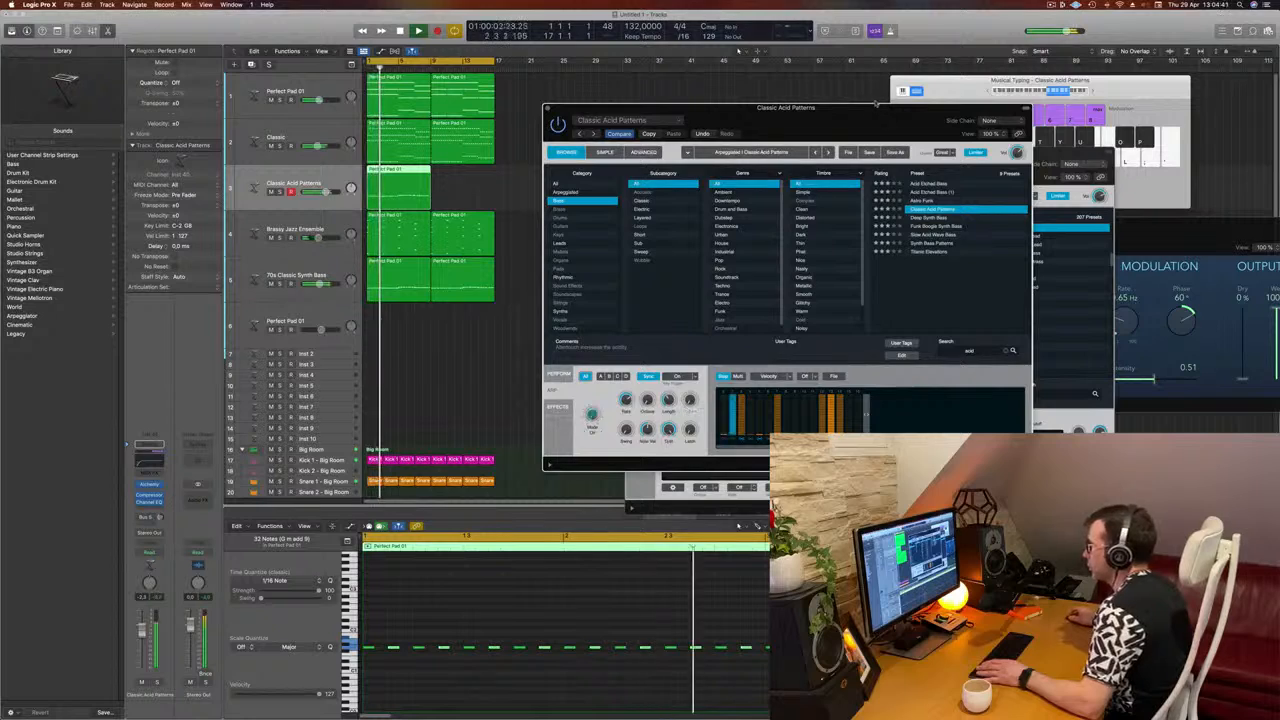
drag(876, 103, 909, 143)
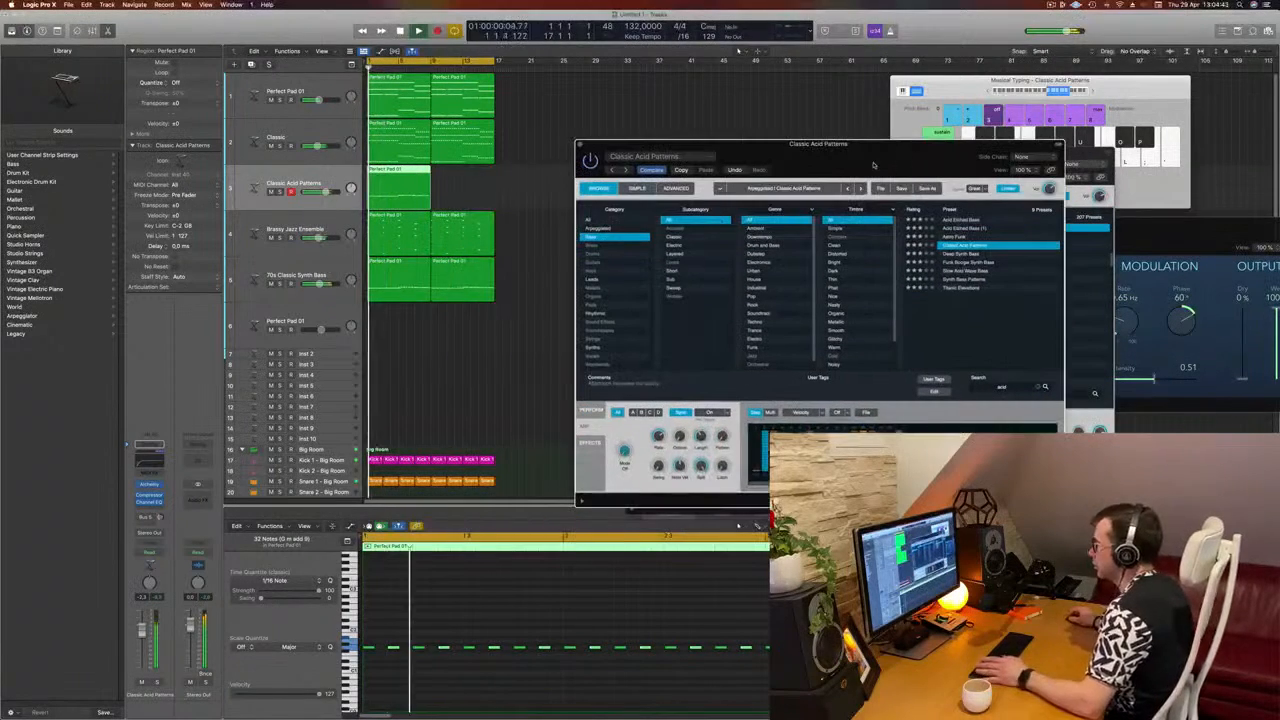
Step: Check the synth's simple and advanced views, return to browsing, and try the No Resonance and Driven performance snapshots
click(638, 190)
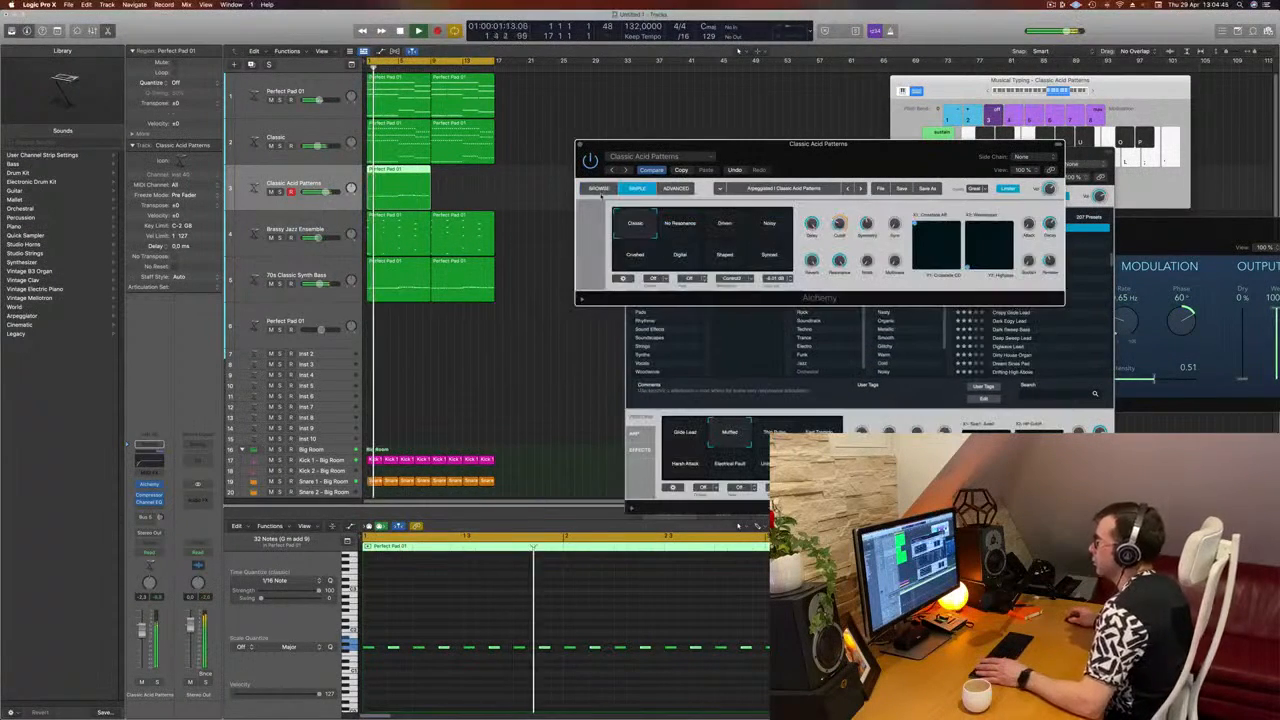
click(676, 188)
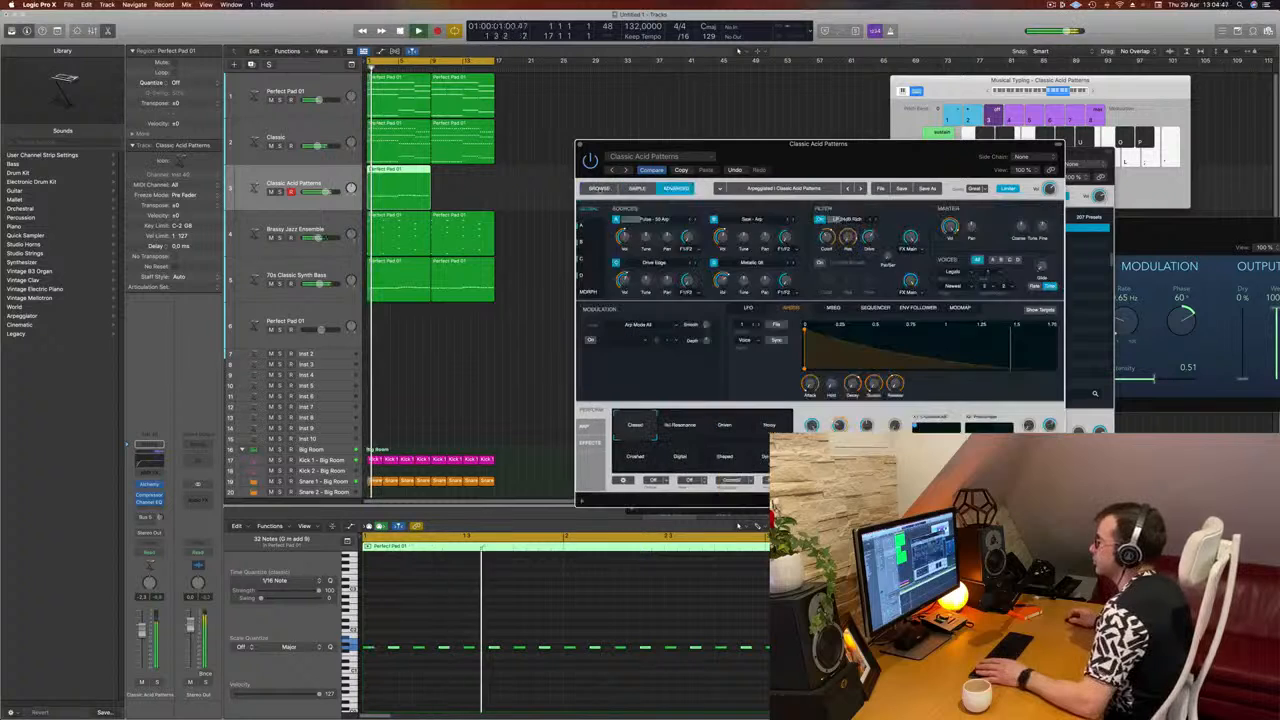
click(598, 188)
click(676, 427)
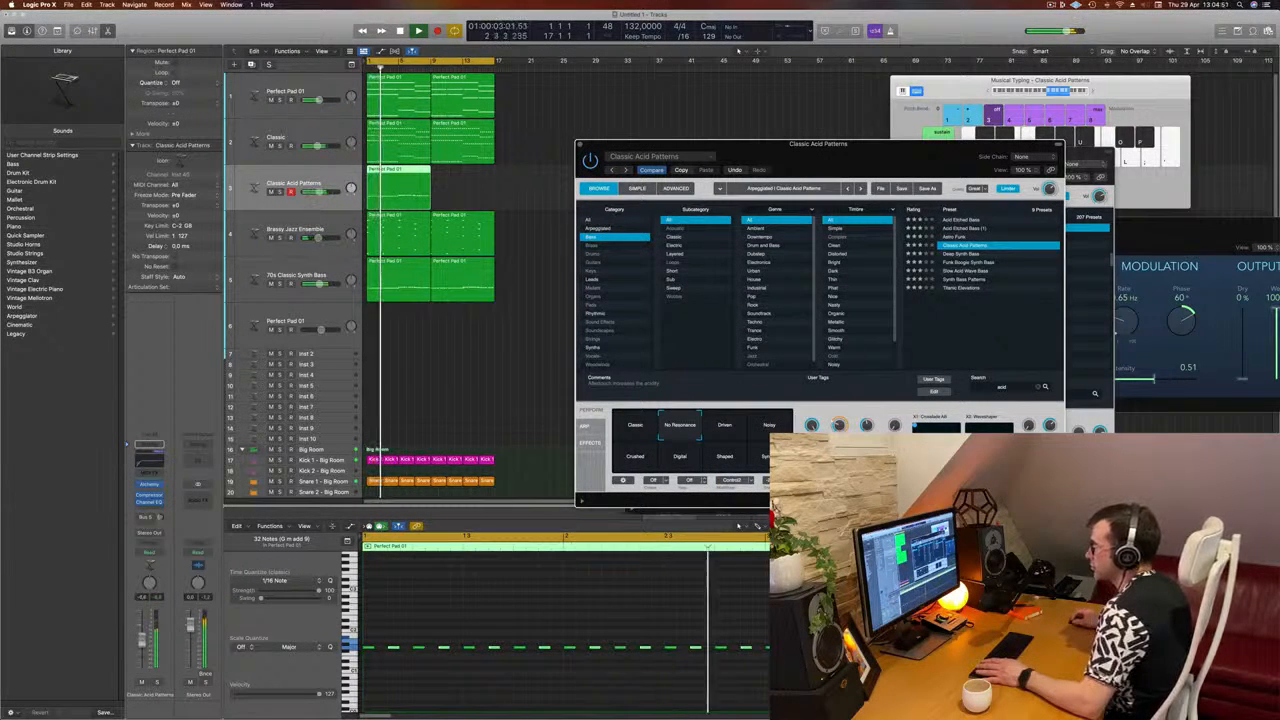
click(712, 424)
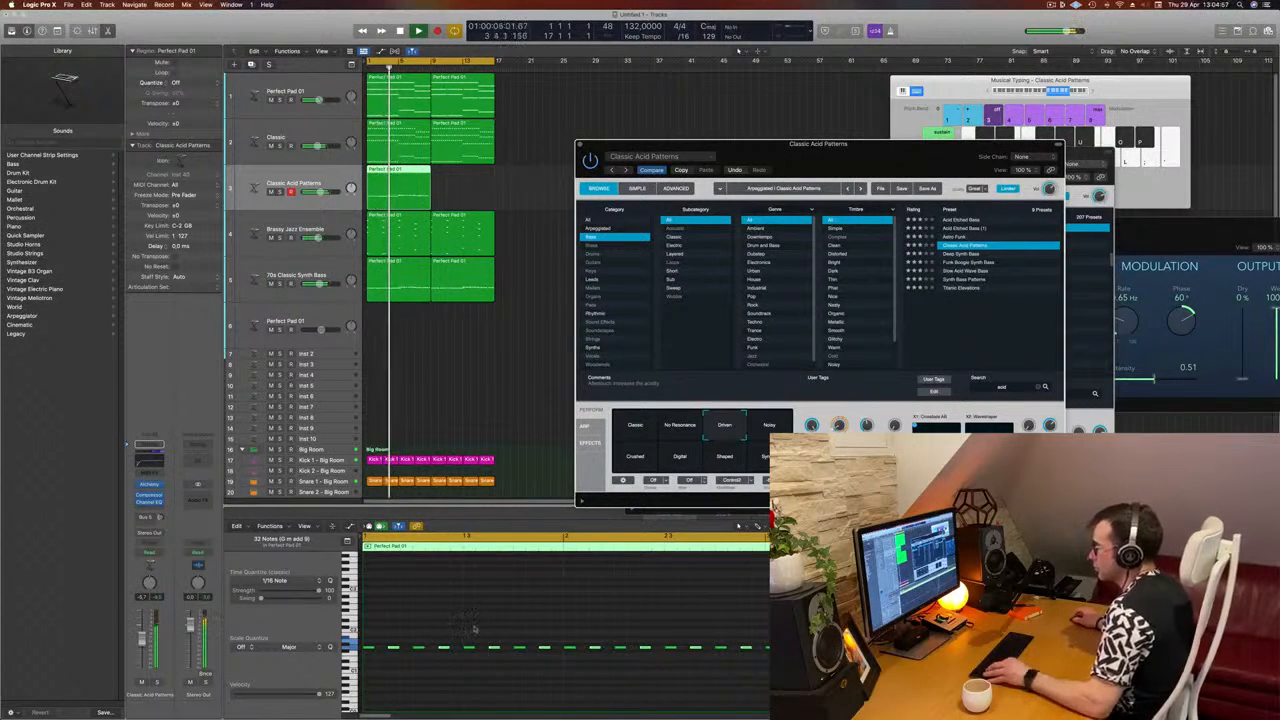
Step: Deselect the acid notes in the piano roll, replay the track from the start, and turn the sound's Decay knob down
scroll(474, 628, up, 2)
click(450, 691)
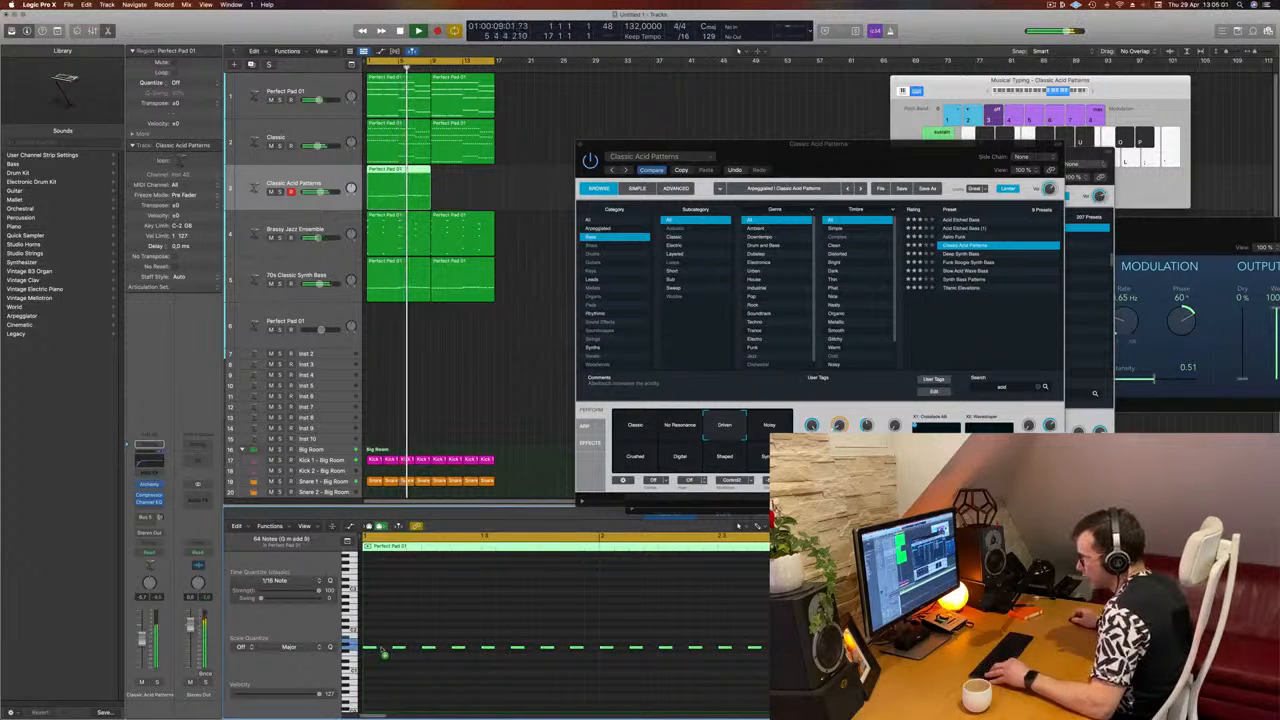
scroll(396, 627, down, 2)
scroll(447, 611, down, 2)
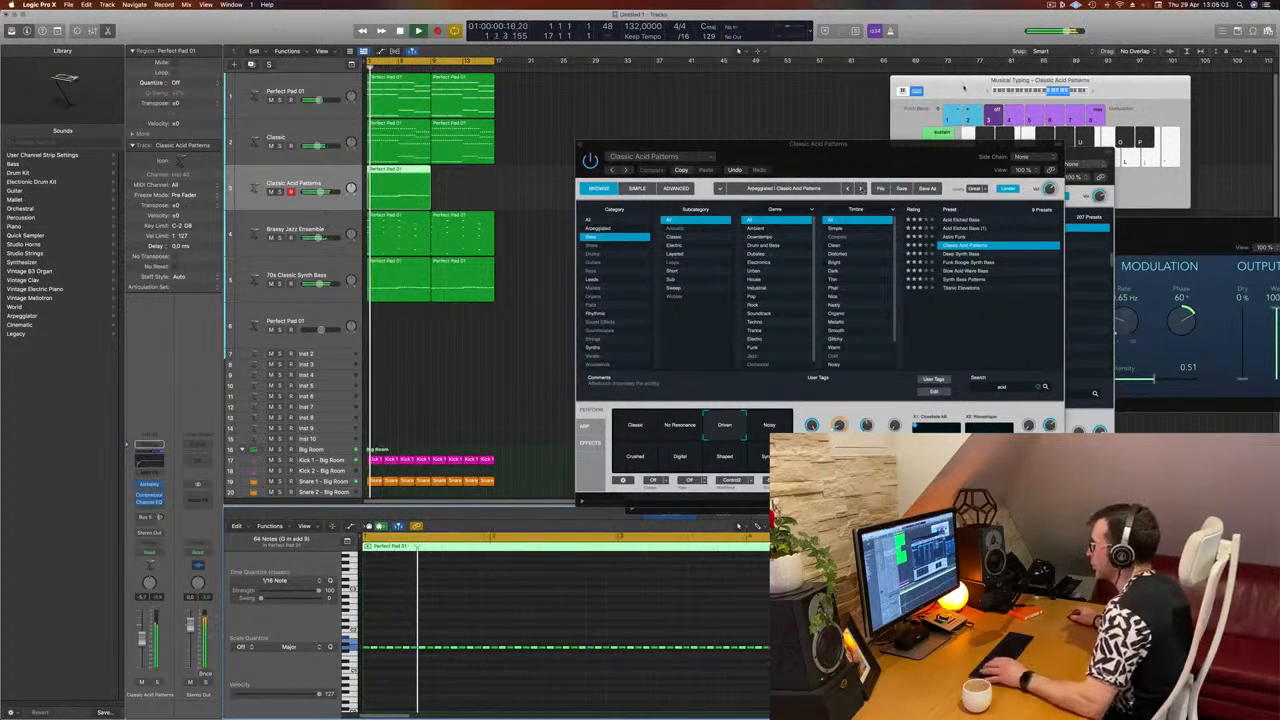
drag(740, 145, 799, 84)
key(space)
key(space)
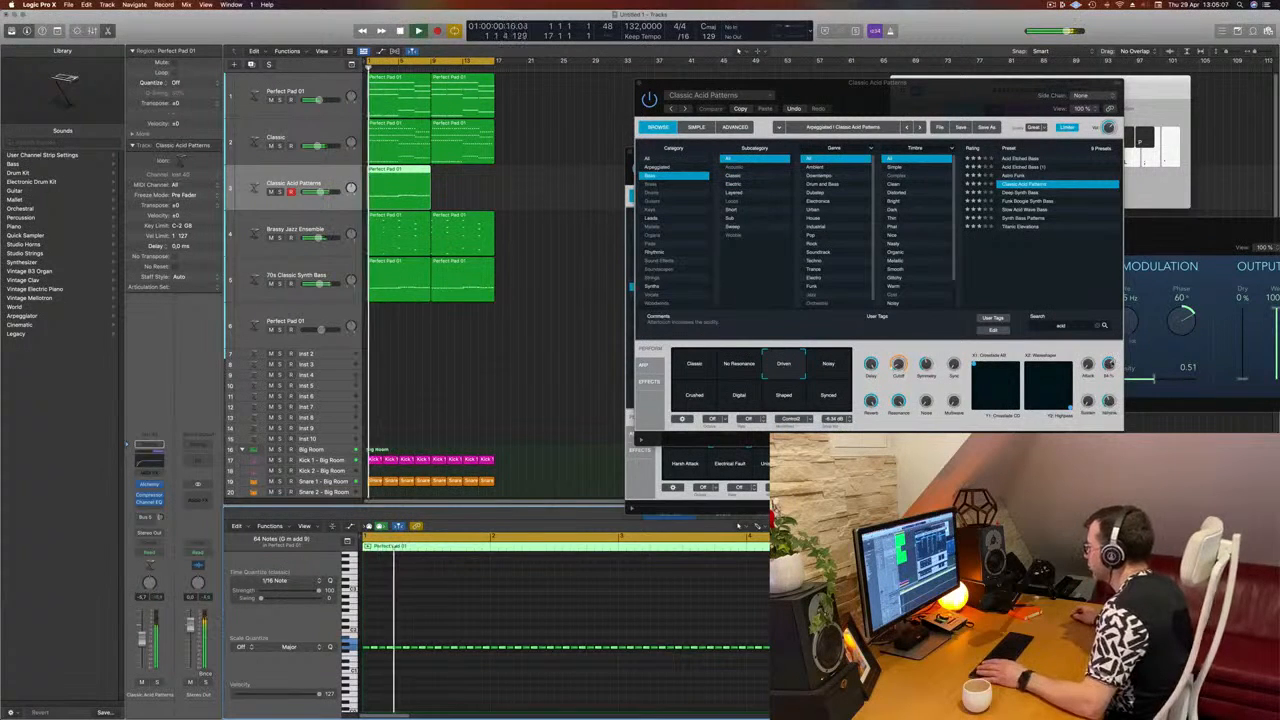
drag(1108, 366, 1111, 378)
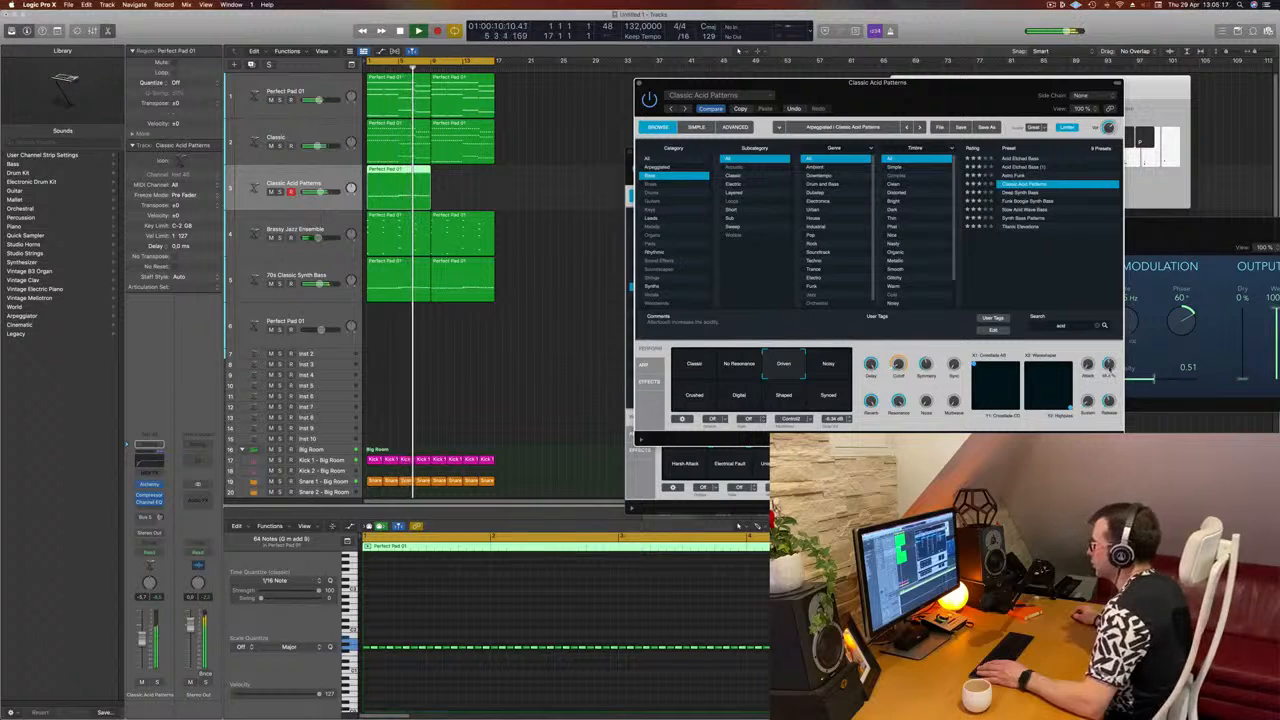
Step: Replay the track while auditioning the Noisy, Shaped, Crushed, Classic and No Resonance snapshots, and return to Driven
key(space)
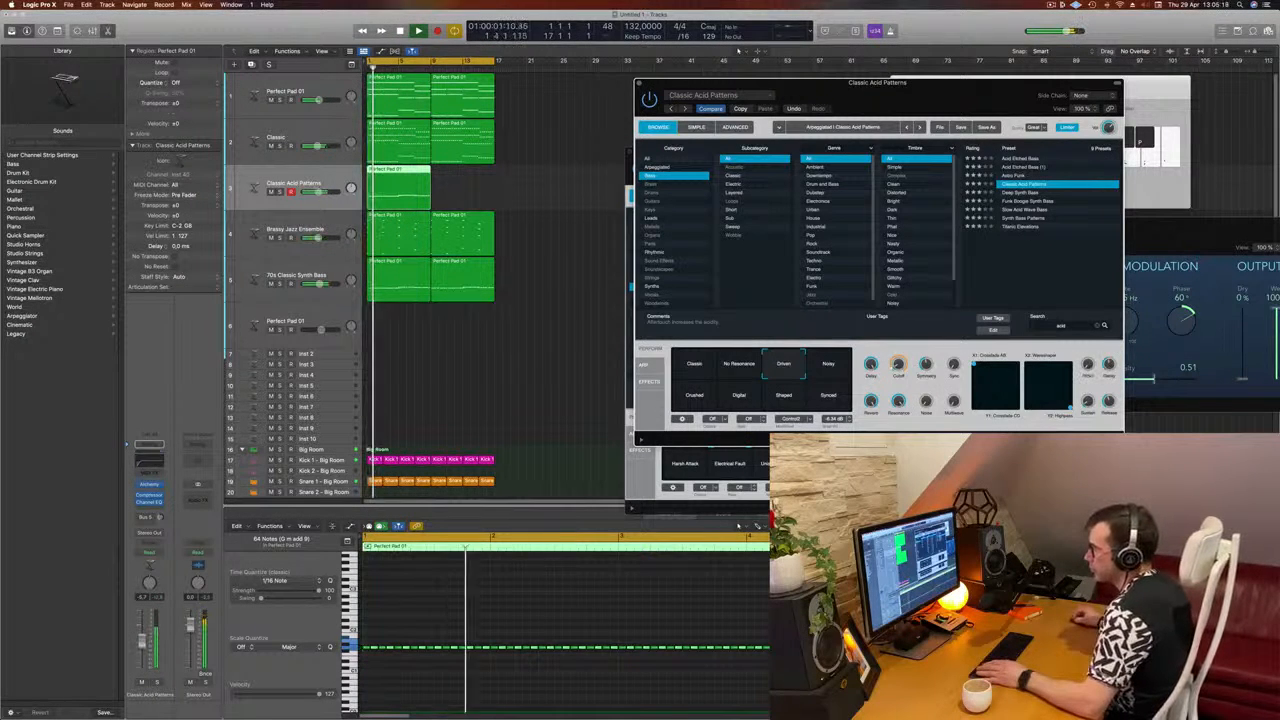
click(833, 369)
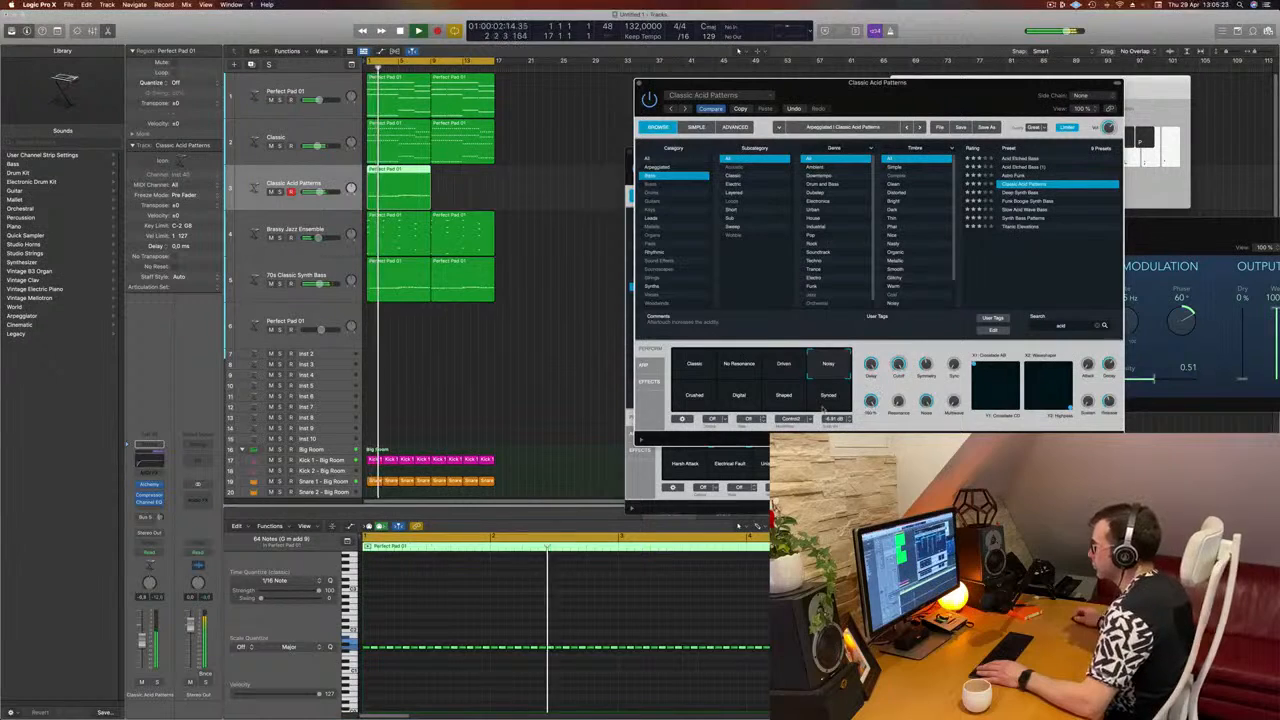
click(786, 399)
click(688, 404)
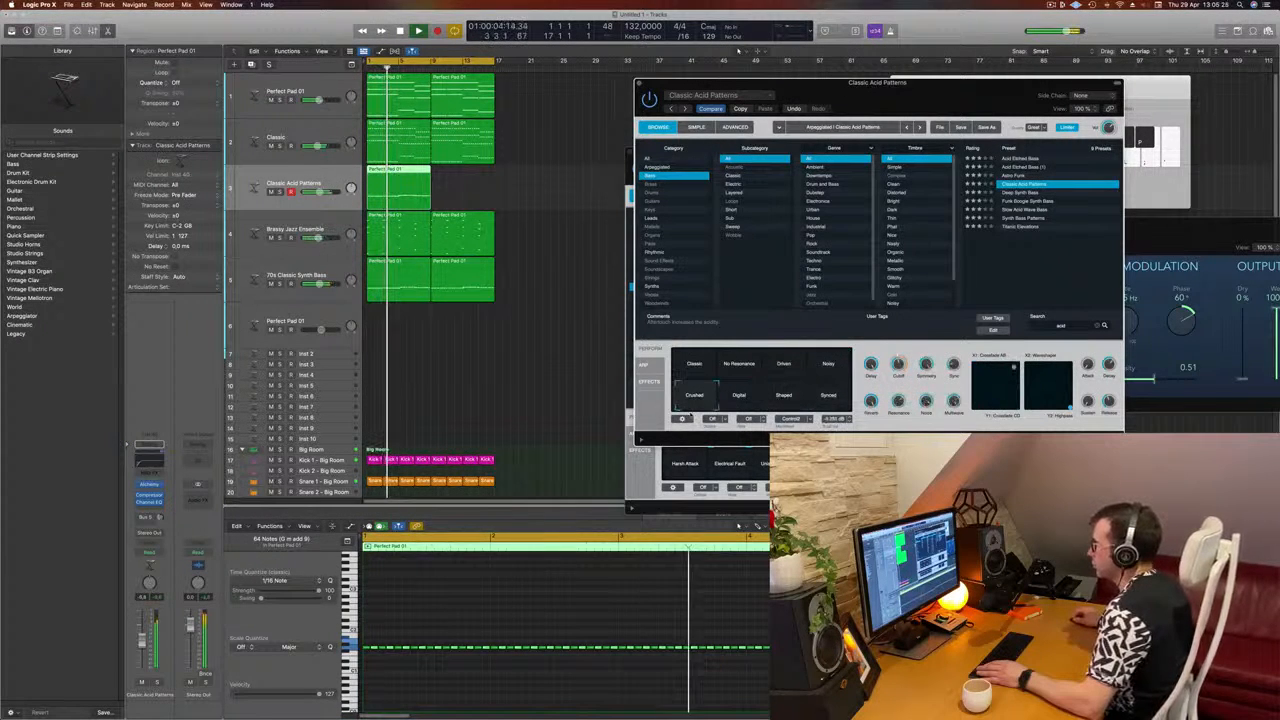
click(689, 374)
click(741, 364)
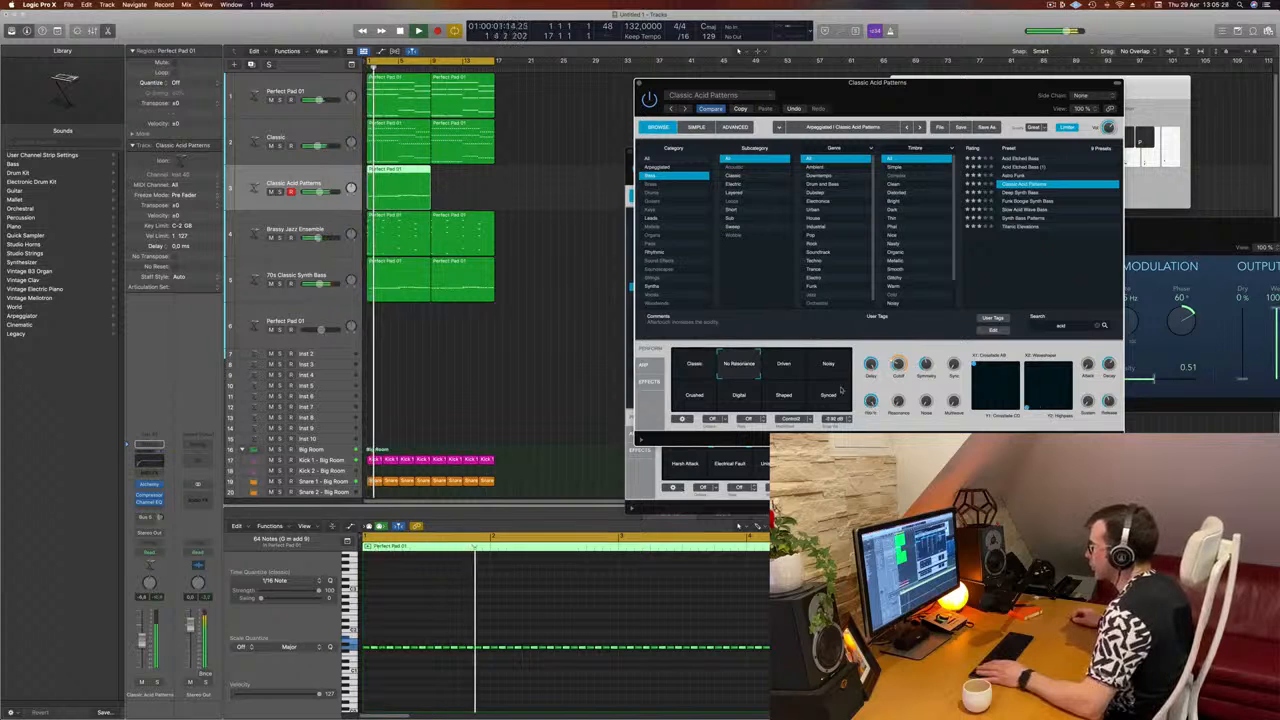
click(775, 367)
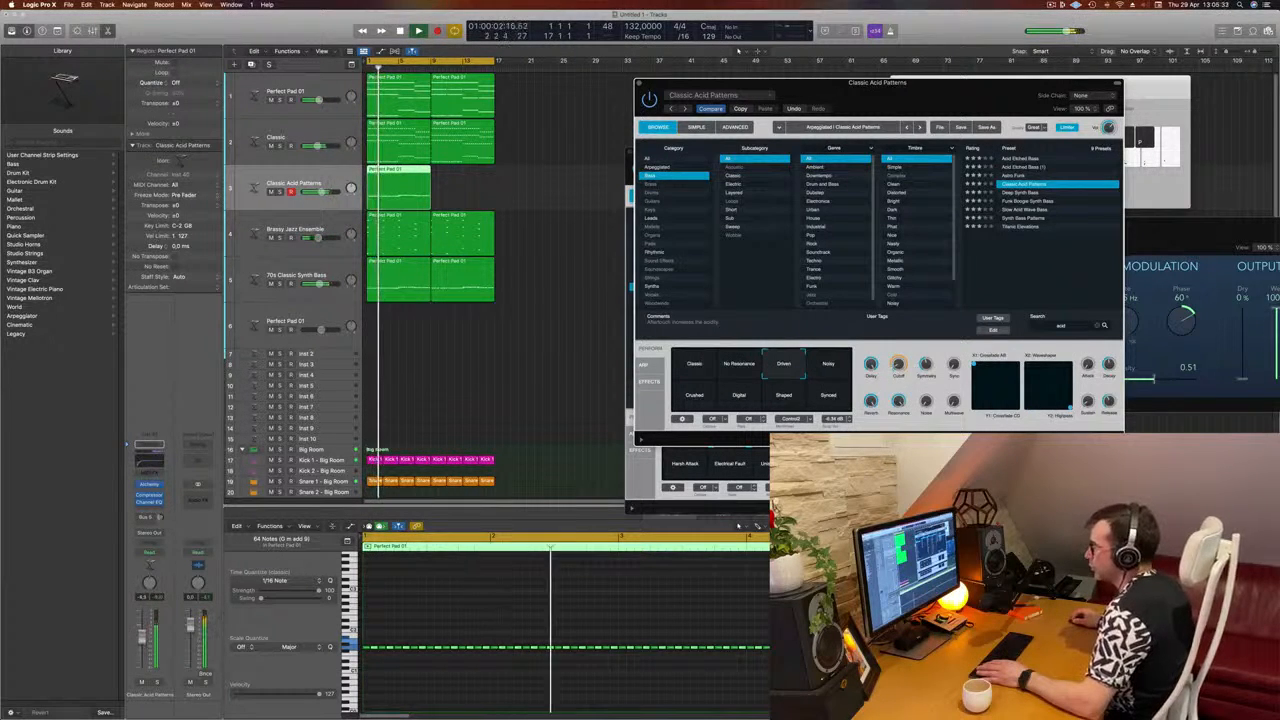
Step: Move the synth window off the arrangement and copy the Classic Acid Patterns region to start at bar 9
drag(950, 83, 460, 84)
mouse_move(797, 132)
mouse_down()
mouse_move(812, 162)
mouse_move(959, 127)
mouse_move(796, 150)
mouse_up()
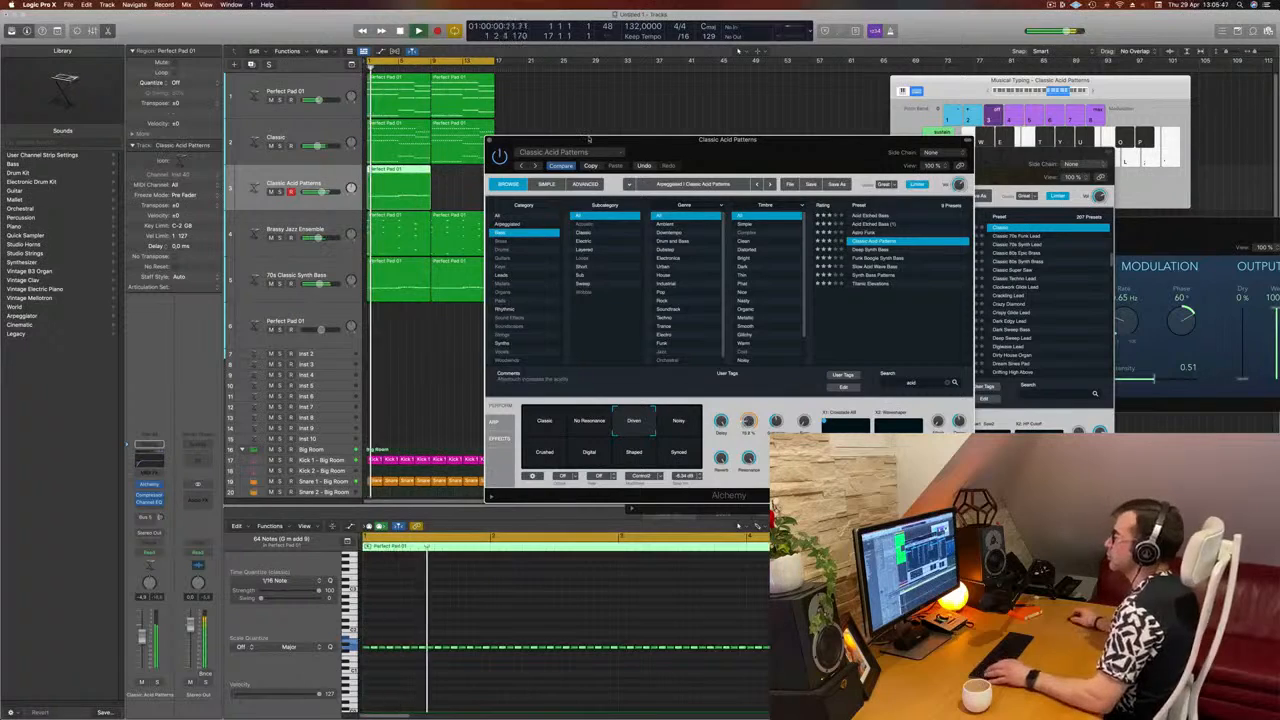
drag(700, 140, 1120, 120)
drag(420, 176, 467, 175)
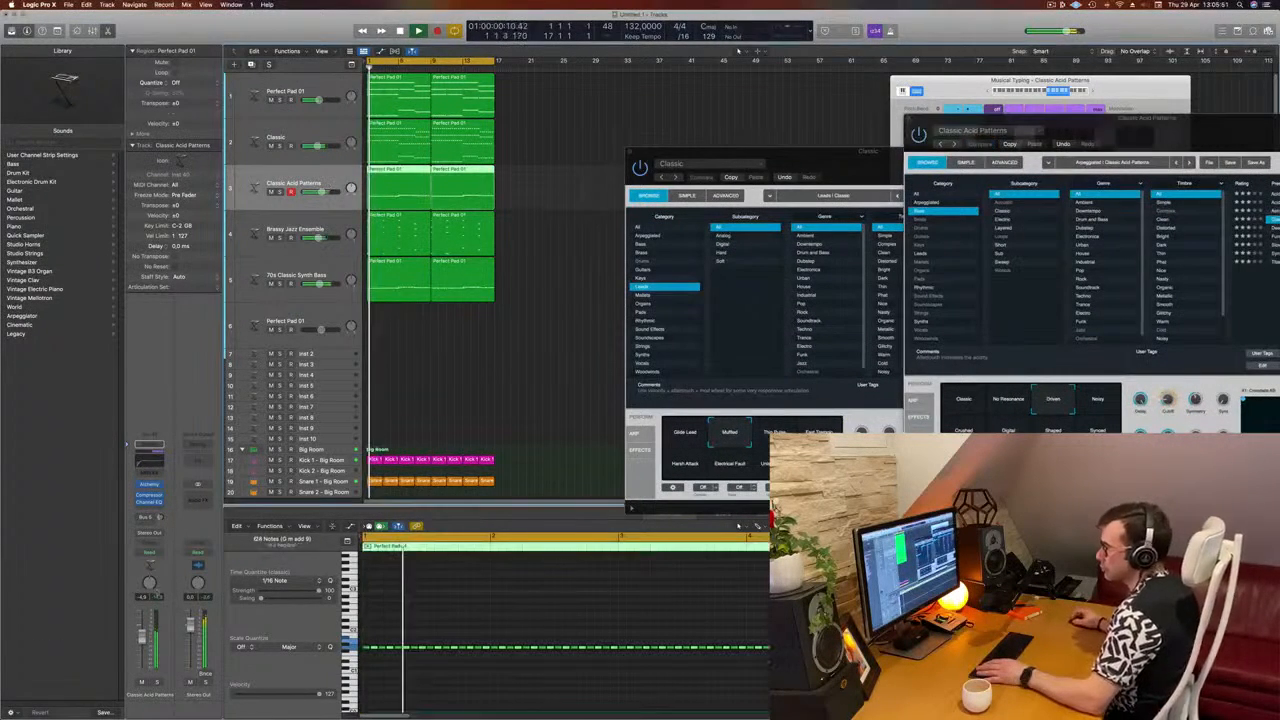
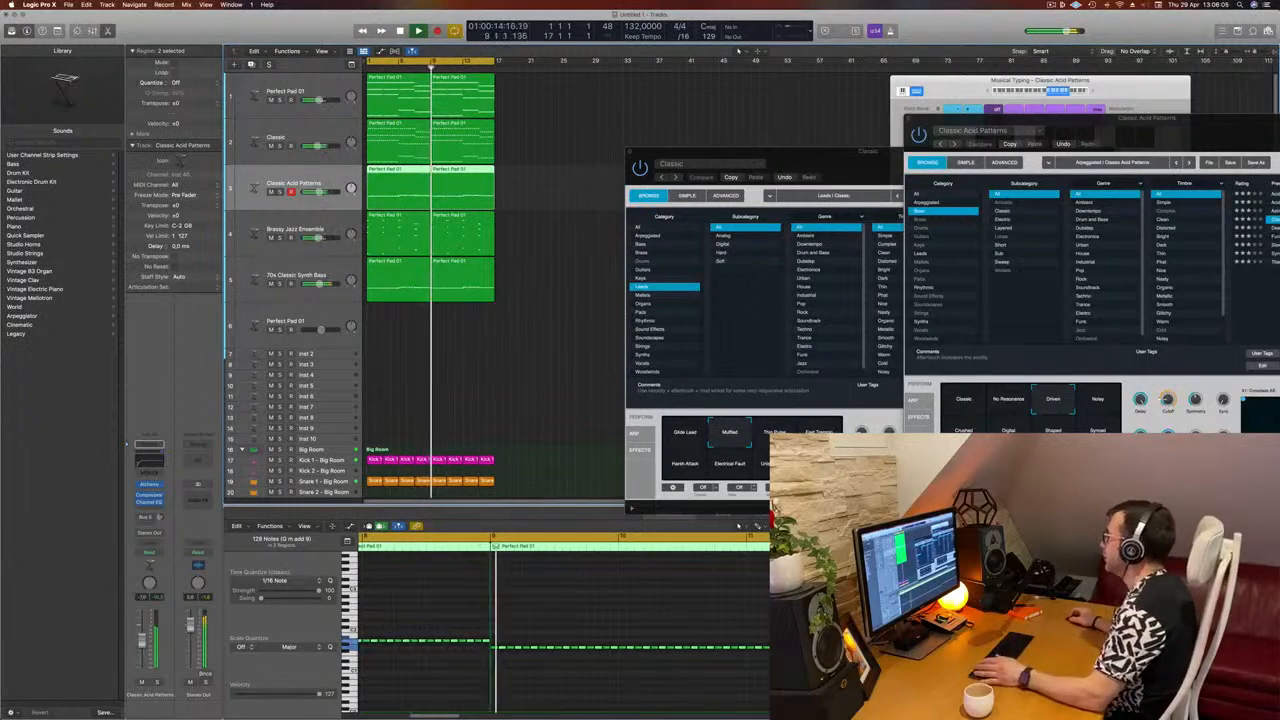
Step: Bring the Classic and Classic Acid Patterns synth windows into view, and close both of them
drag(1060, 119, 970, 71)
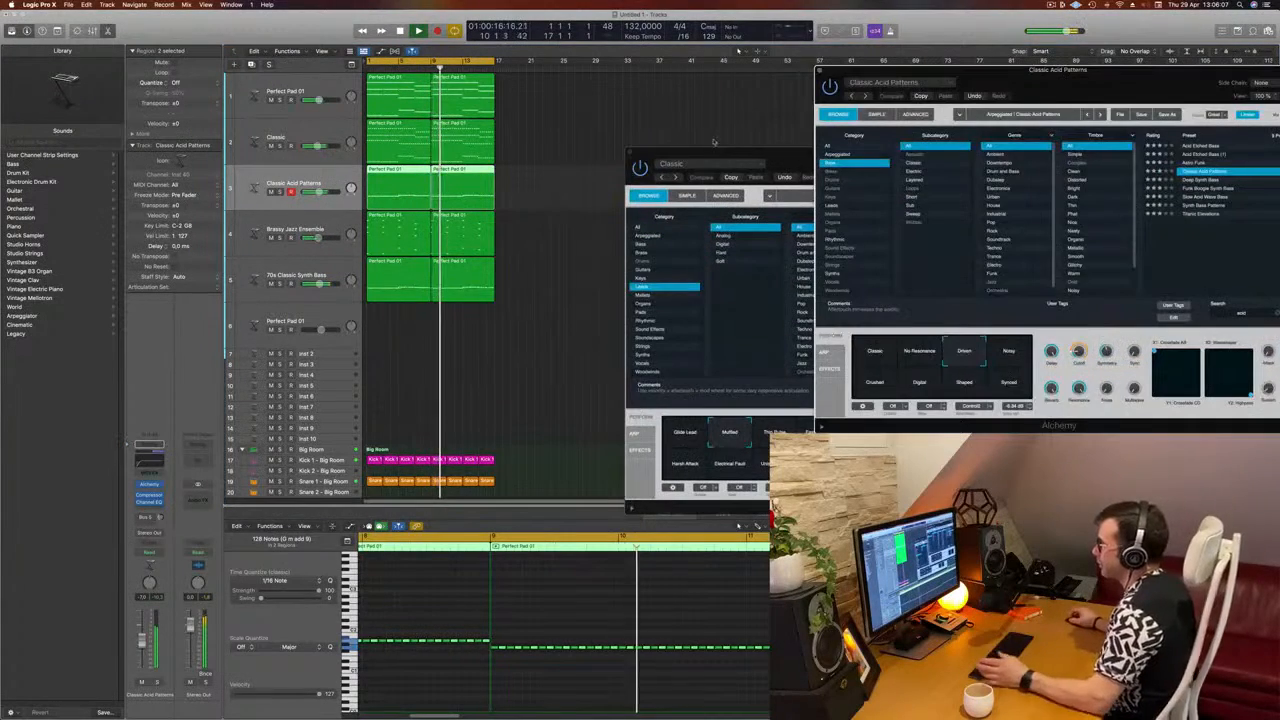
drag(714, 151, 518, 164)
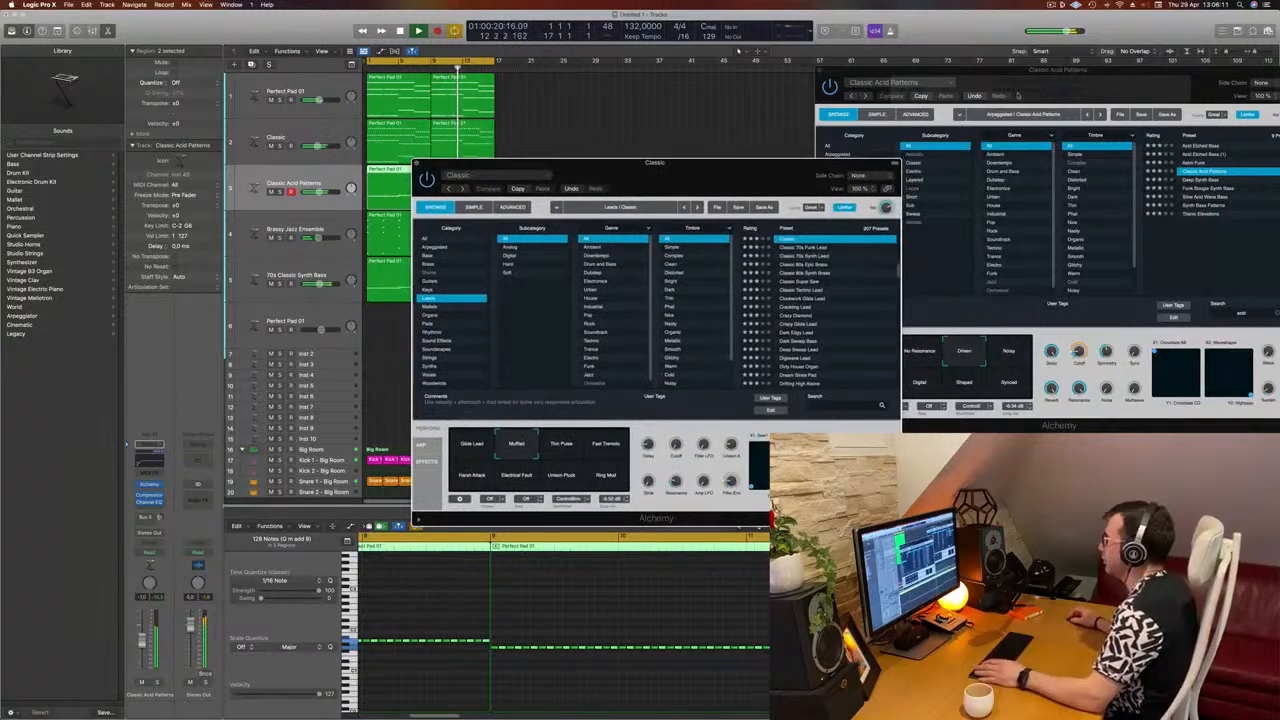
drag(1112, 84, 922, 140)
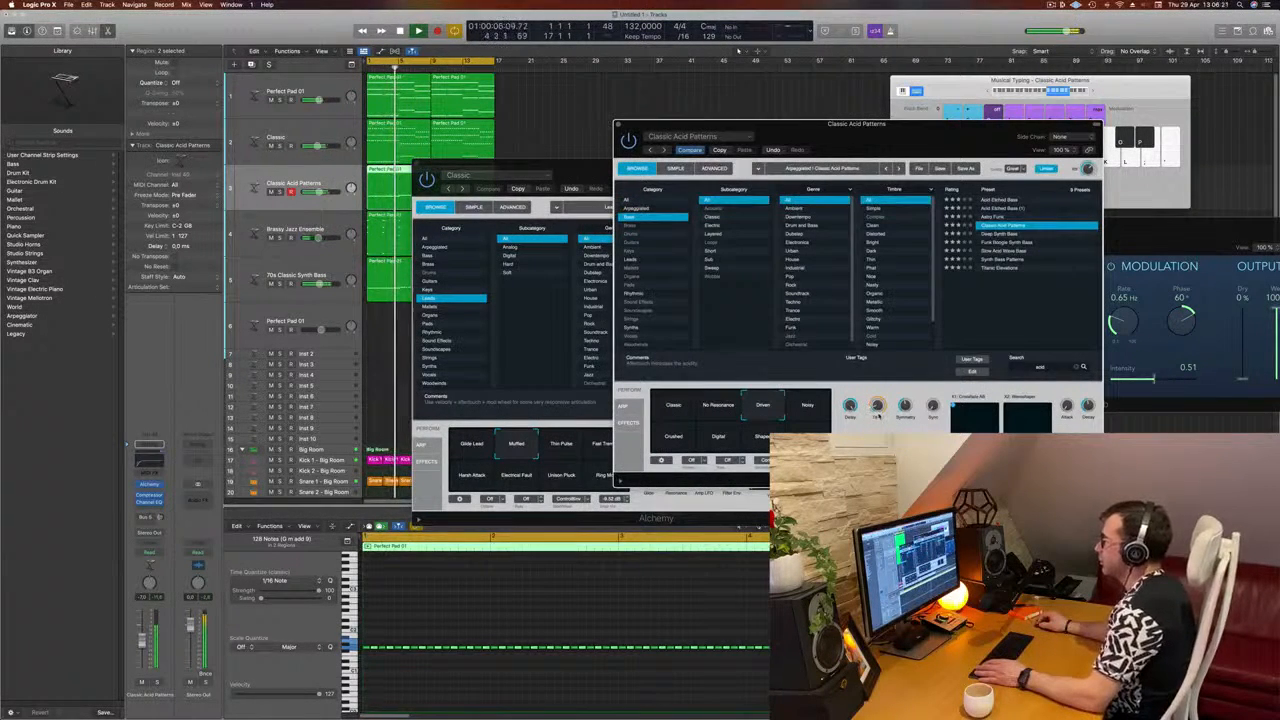
drag(908, 134, 508, 137)
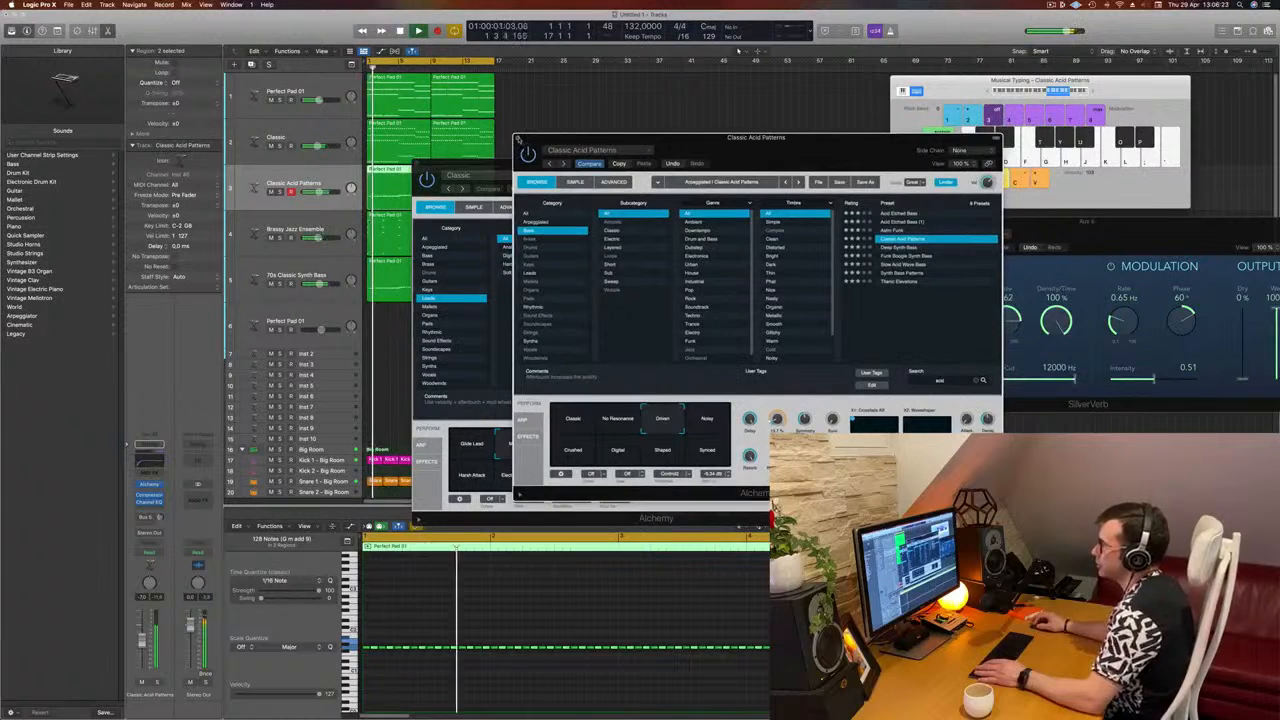
click(518, 139)
drag(646, 165, 688, 166)
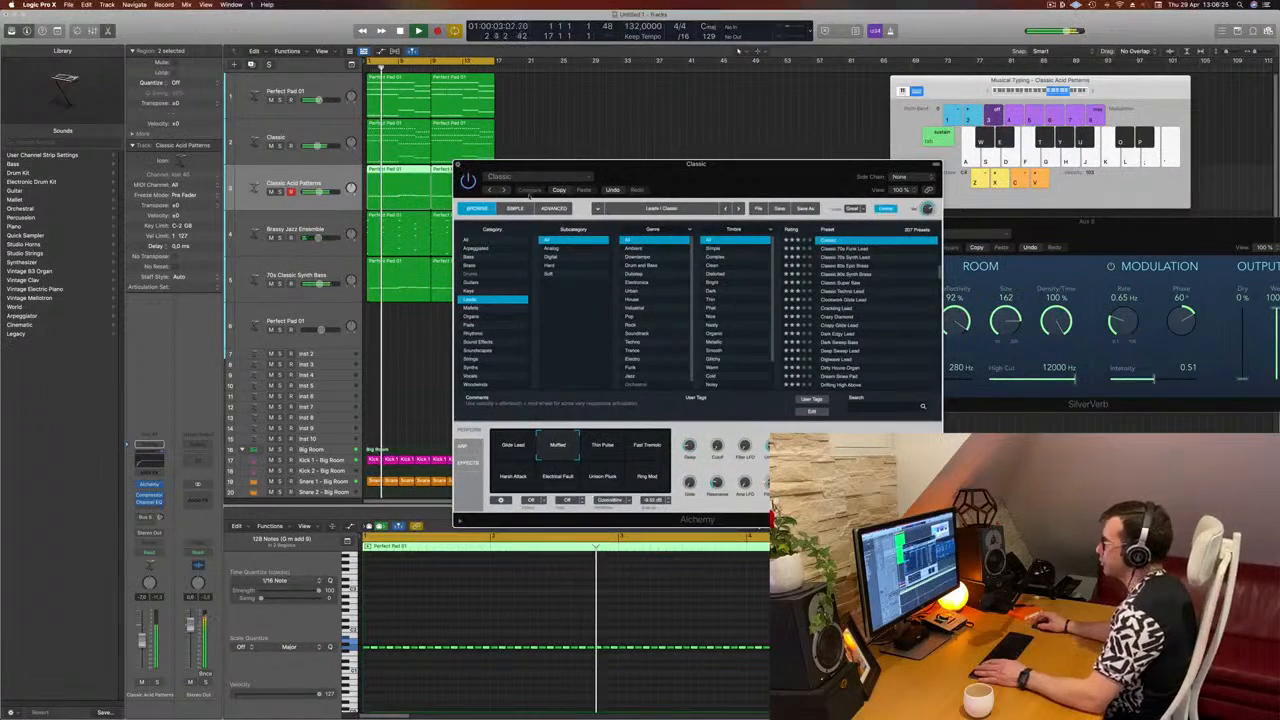
click(458, 164)
Step: Select all regions in the arrangement, repeat the whole 16-bar section once, and clear the selection
key(super+a)
key(super+r)
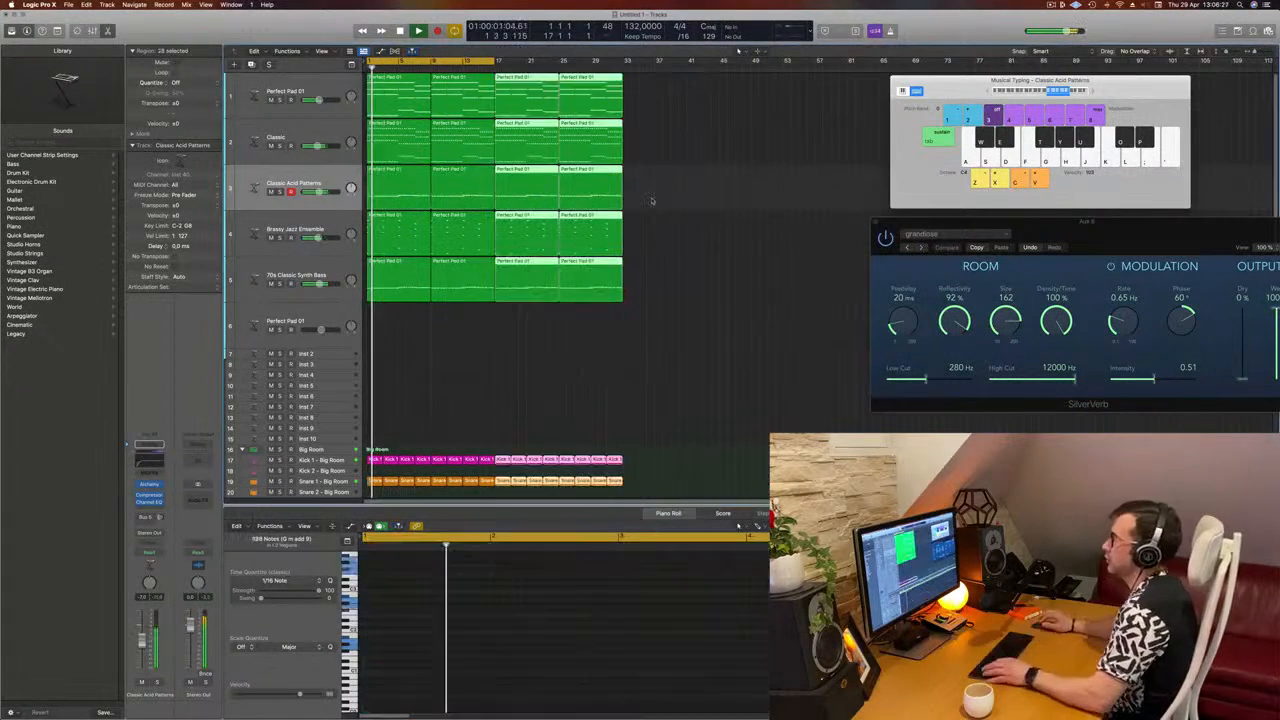
scroll(651, 199, down, 4)
click(685, 292)
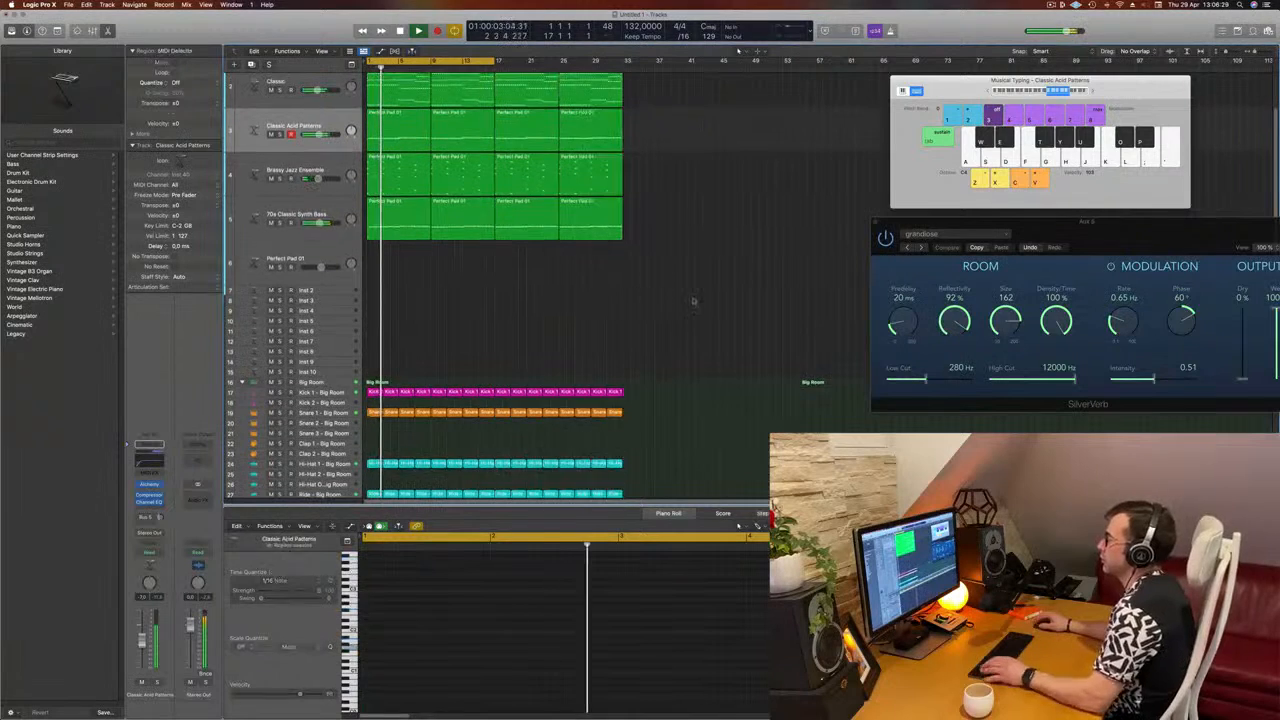
scroll(600, 250, up, 3)
Step: Select the Brassy Jazz Ensemble track, open its Alchemy synth, and replay the track from the start
click(338, 218)
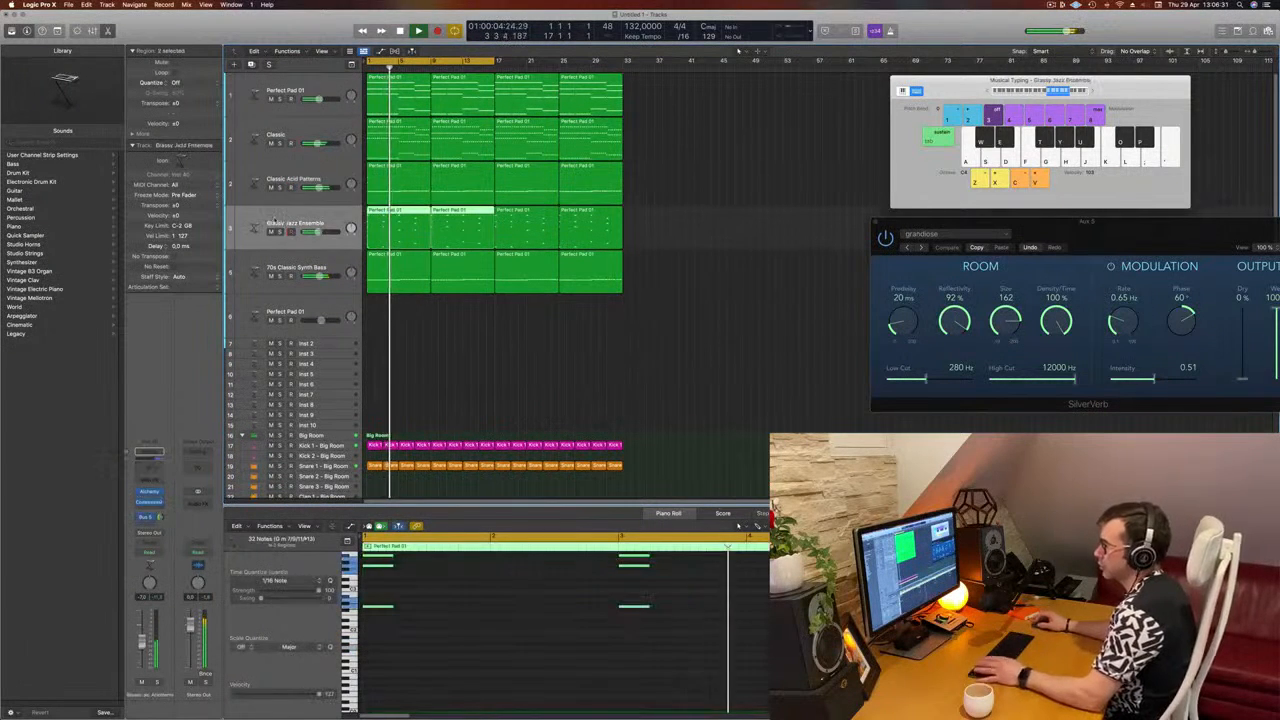
key(Return)
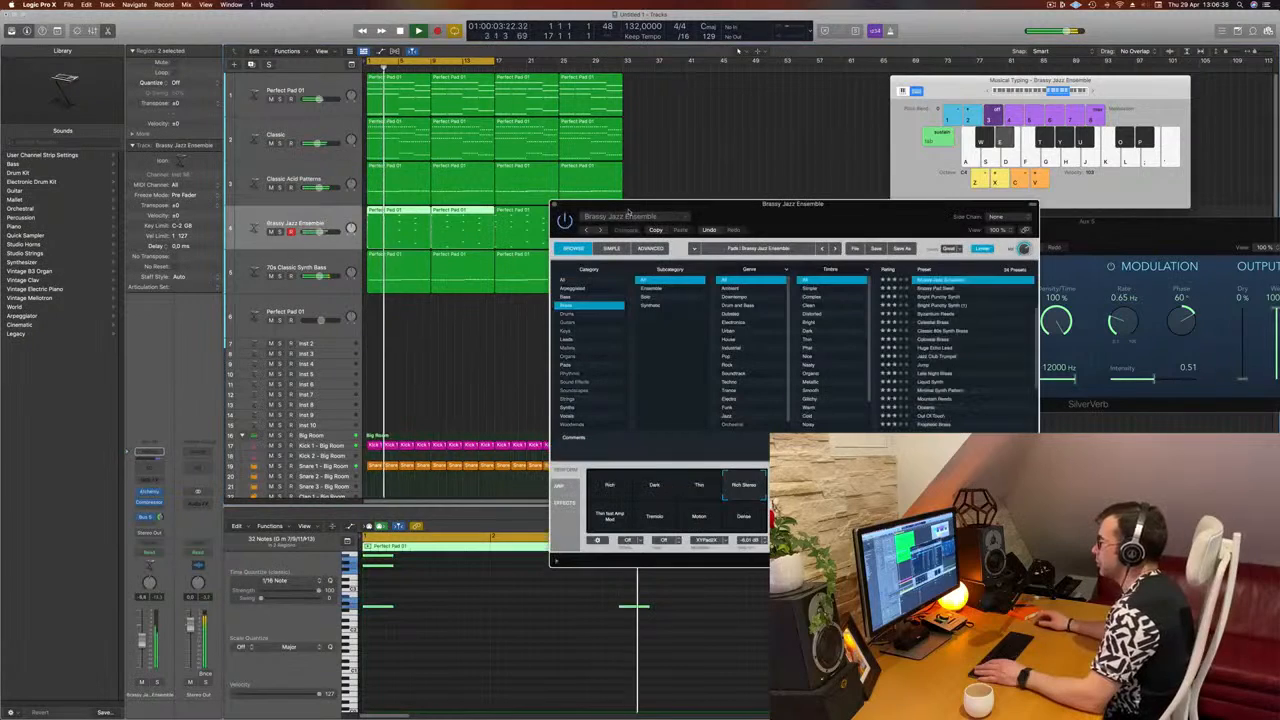
drag(882, 218, 840, 208)
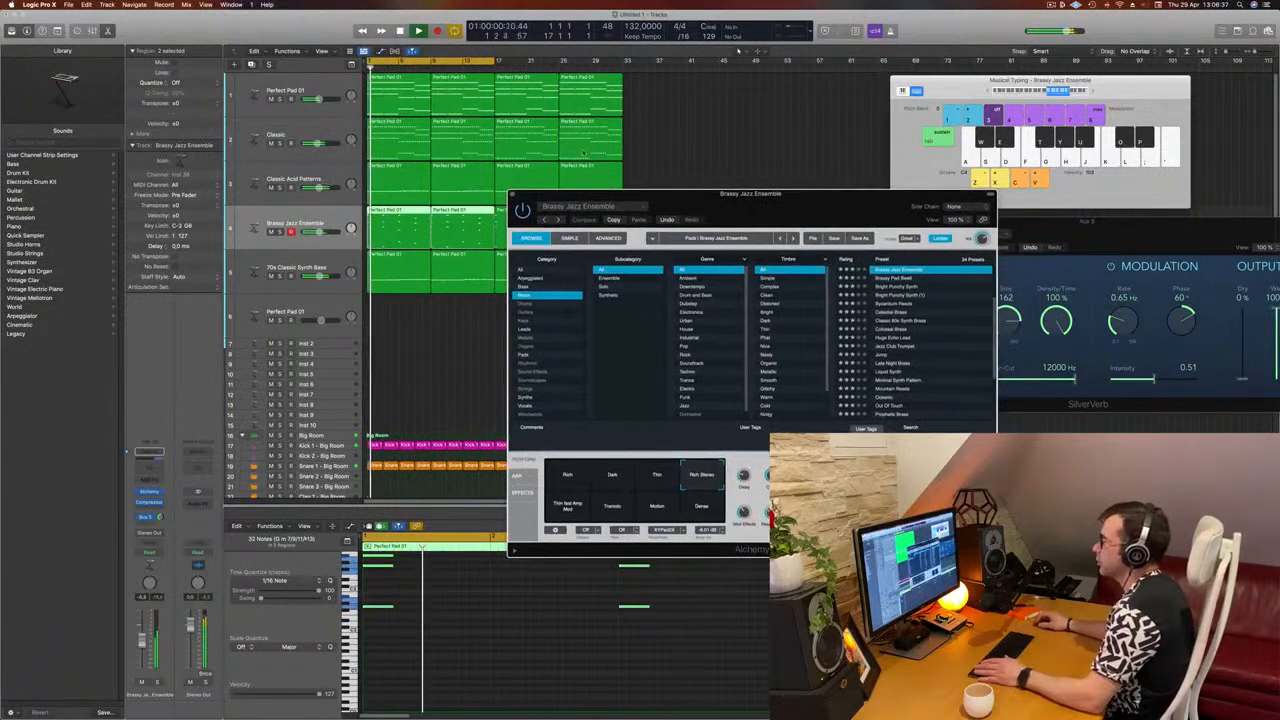
key(space)
Step: Adjust the sidechain compressor's threshold on the Classic Acid Patterns track and close the compressor
click(311, 173)
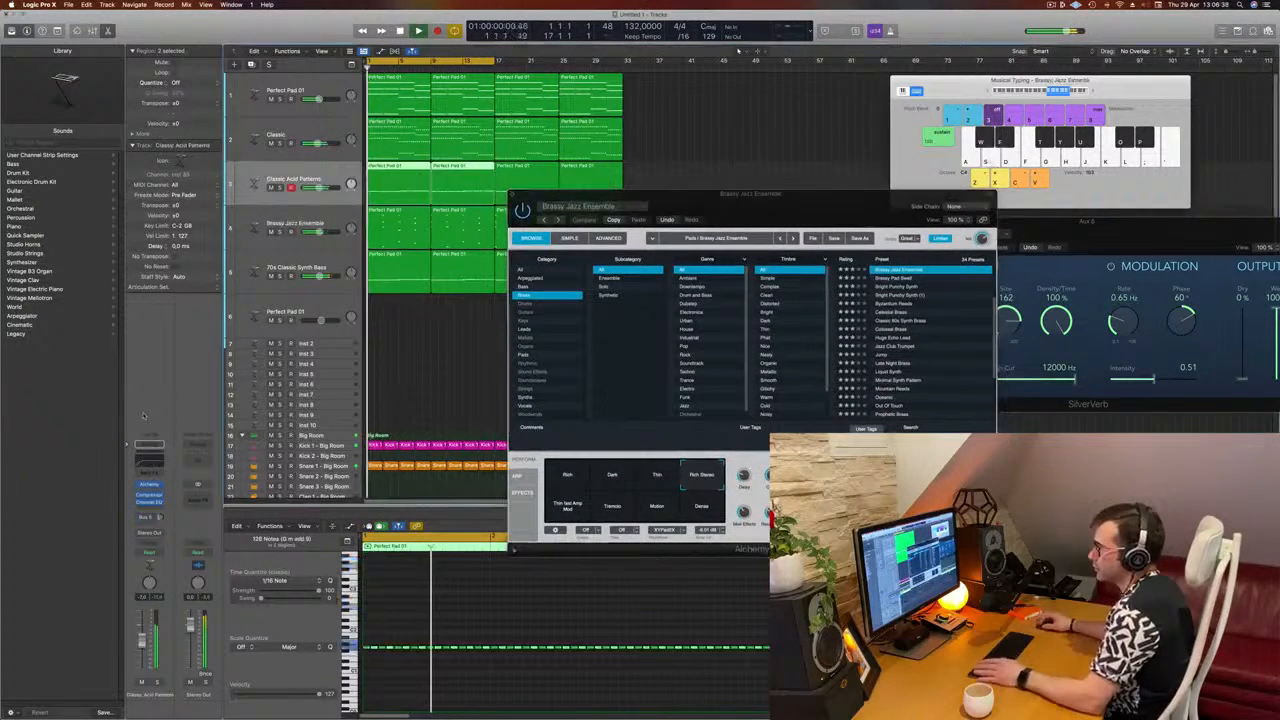
click(149, 495)
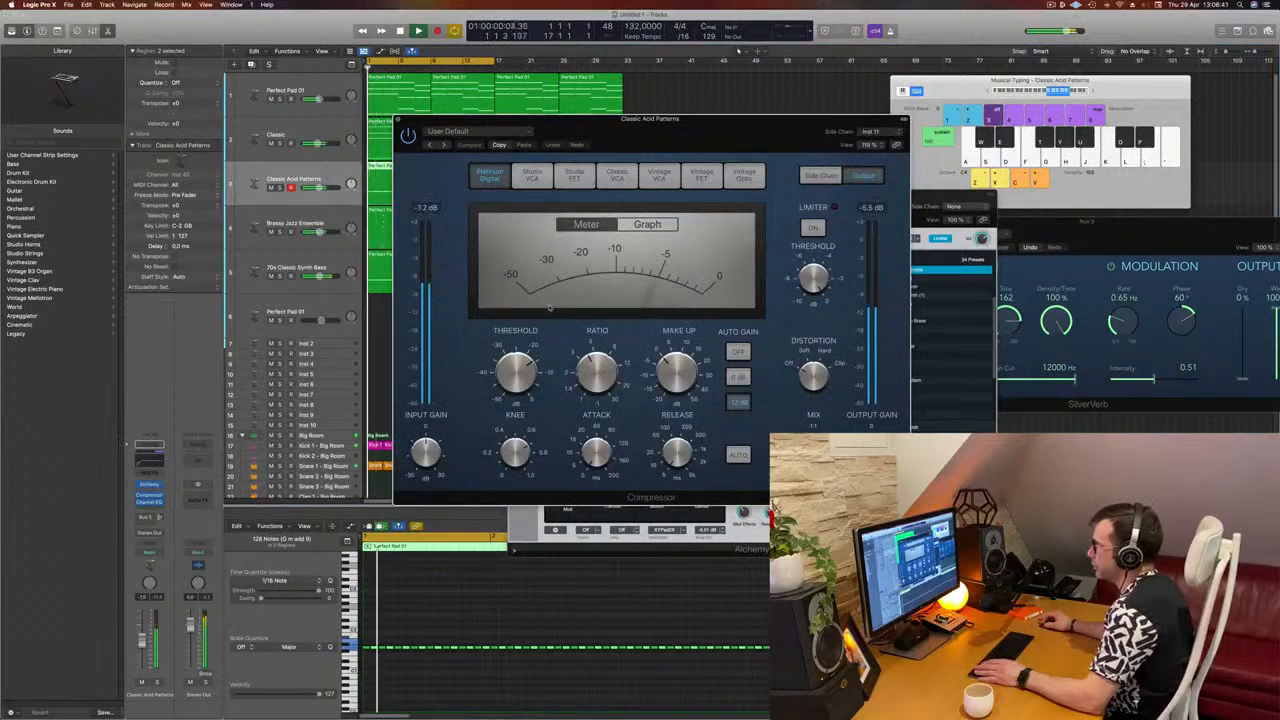
drag(529, 377, 529, 374)
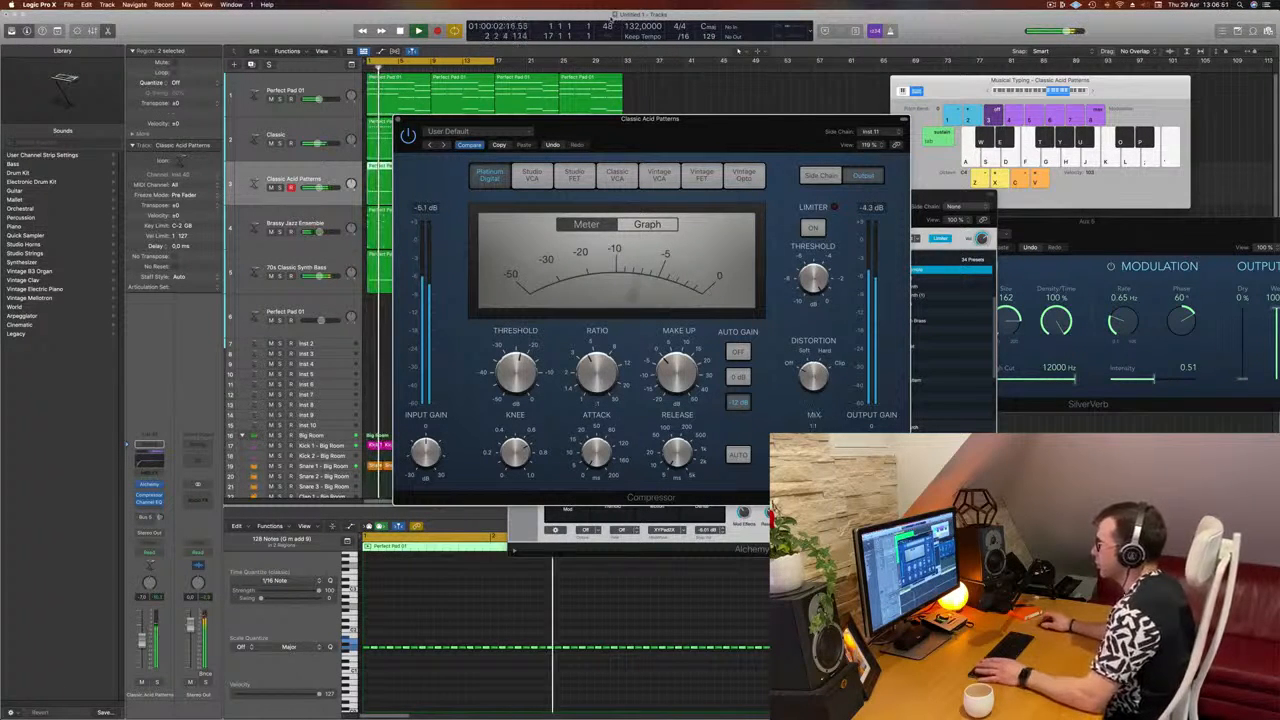
click(398, 121)
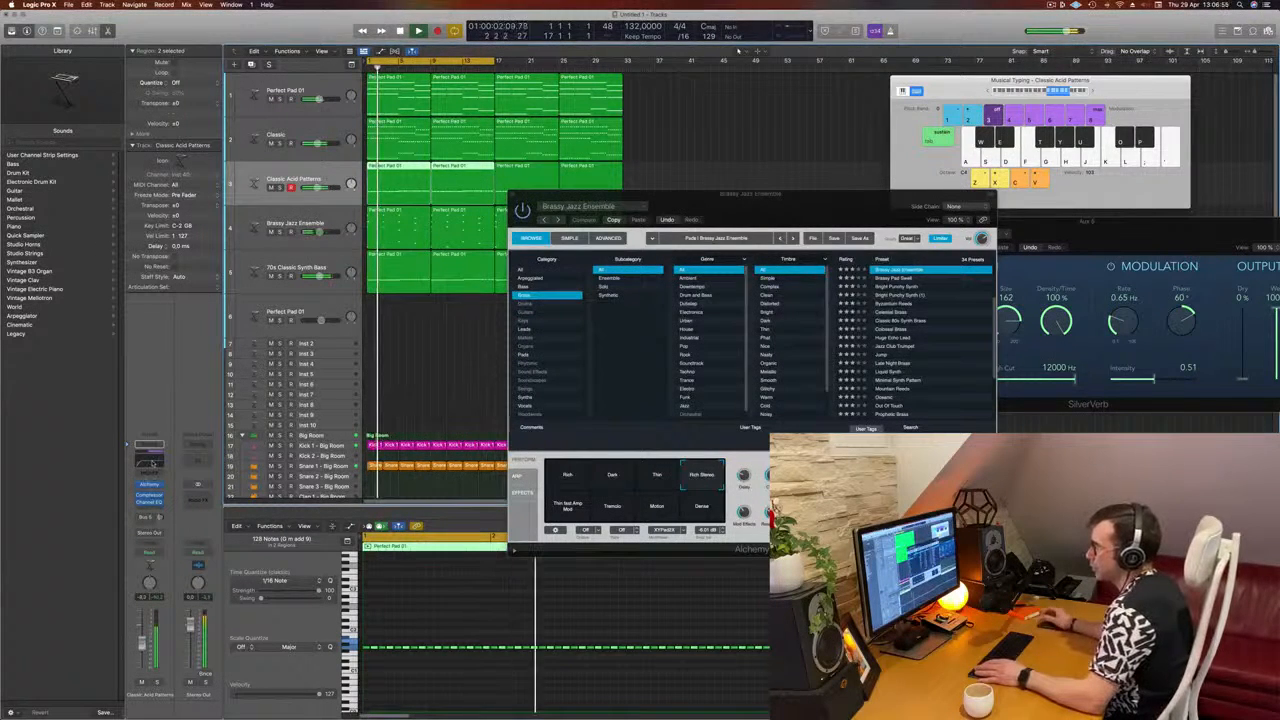
Step: Open the Channel EQ on the Classic Acid Patterns track and set its low-cut filter to 88 Hz
click(149, 502)
mouse_move(575, 276)
mouse_down()
mouse_move(560, 280)
mouse_move(601, 279)
mouse_move(560, 280)
mouse_move(575, 276)
mouse_up()
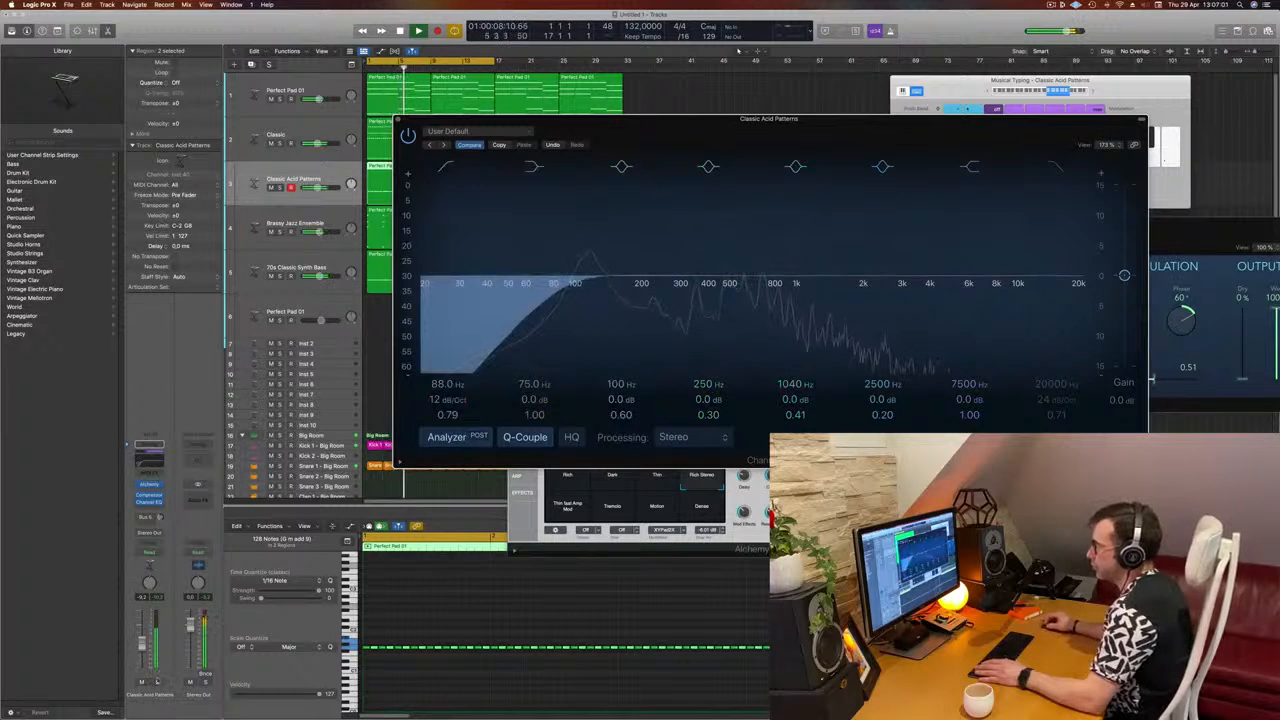
Step: Toggle solo on and off for the Classic Acid Patterns channel, and close its Channel EQ and the Brassy Jazz Ensemble Alchemy window
click(157, 682)
click(158, 683)
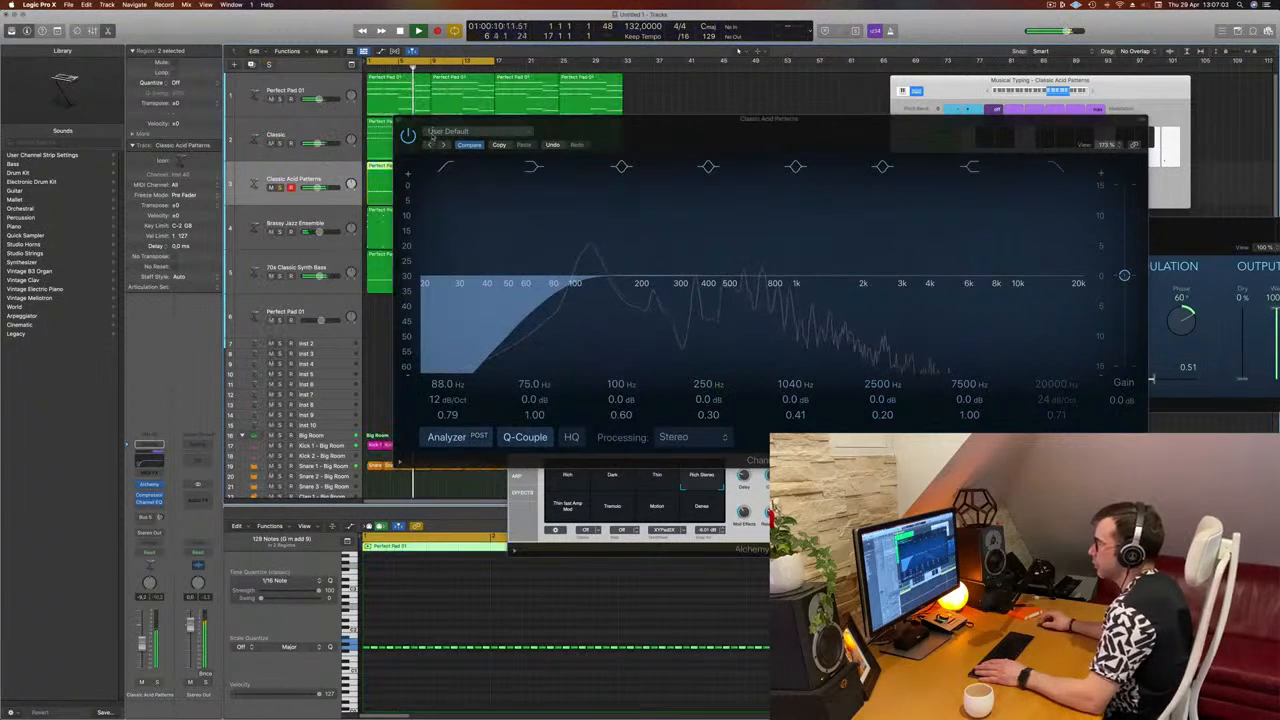
click(397, 122)
click(513, 195)
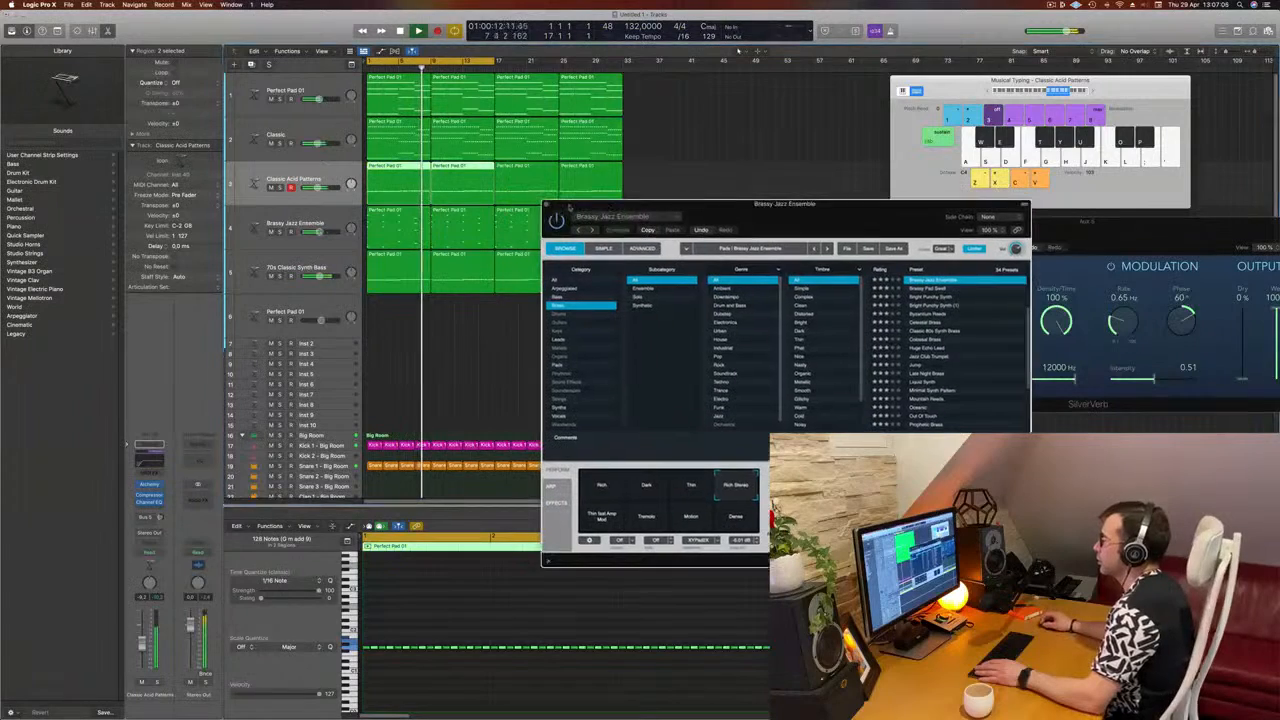
click(547, 205)
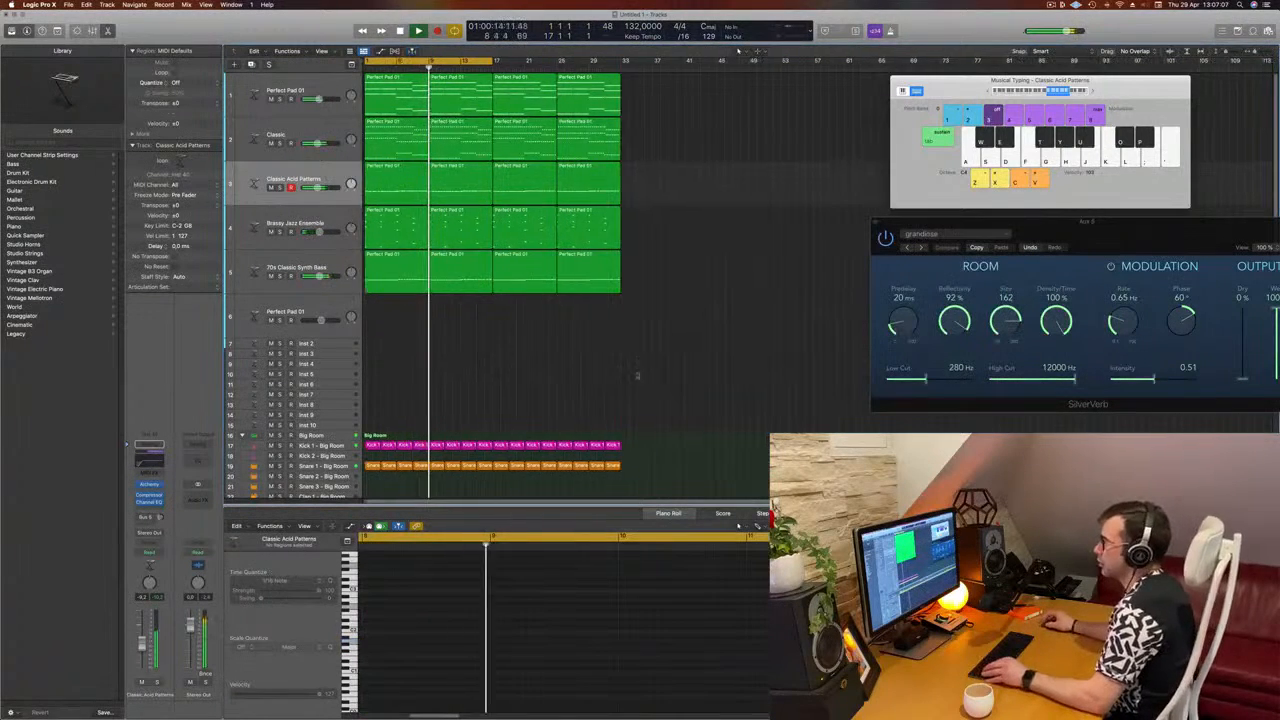
Step: Select the topmost Perfect Pad 01 track and toggle its solo on and off to audition the pad alone
key(super+Right)
key(super+Left)
key(super+Left)
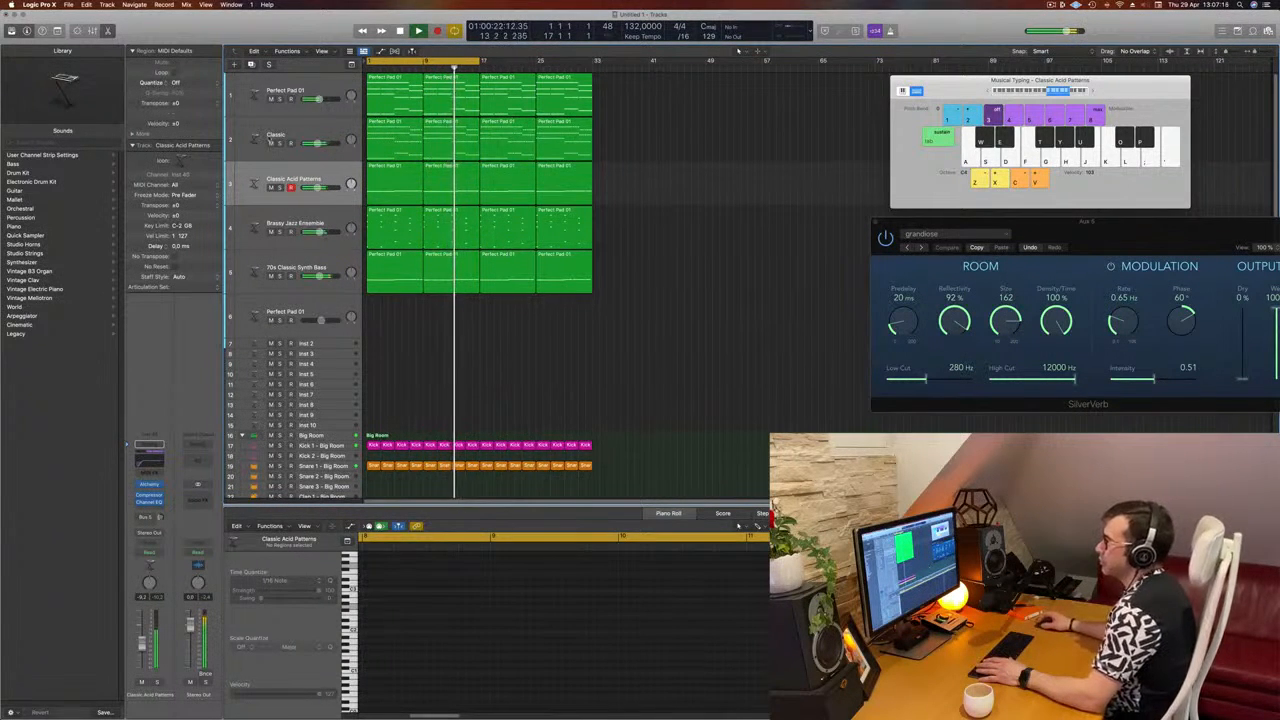
click(296, 134)
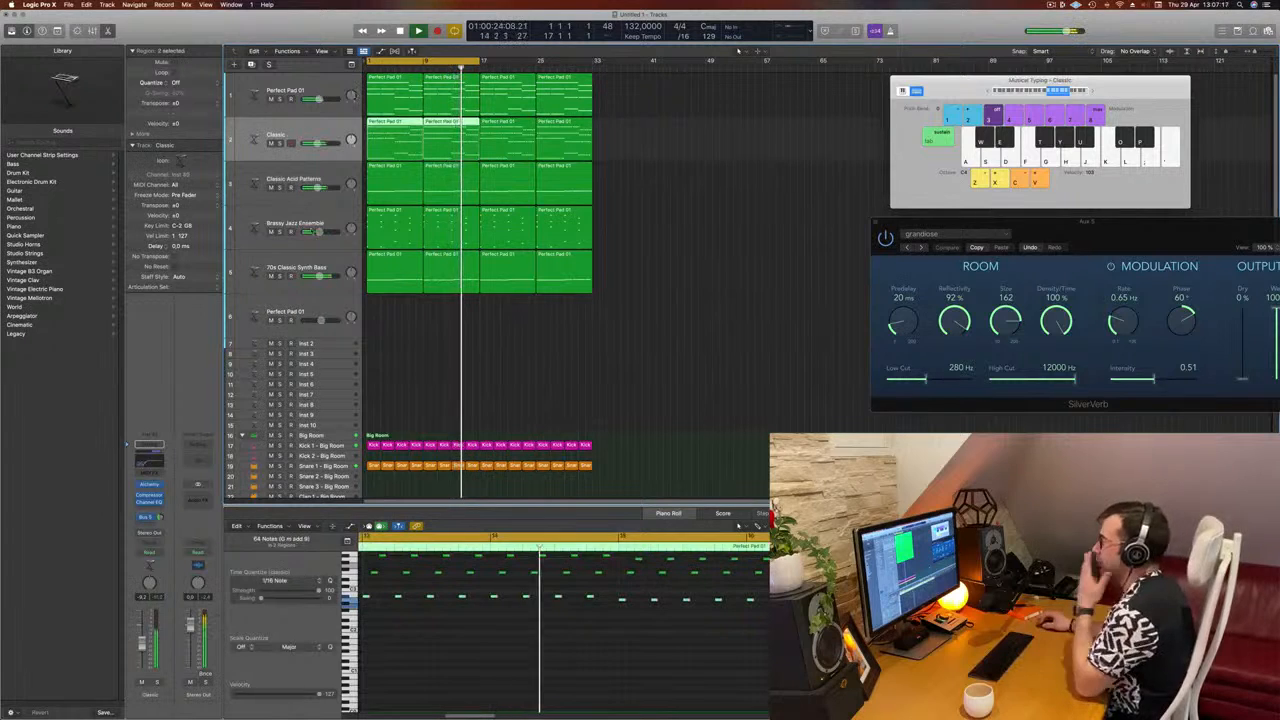
click(332, 223)
click(286, 92)
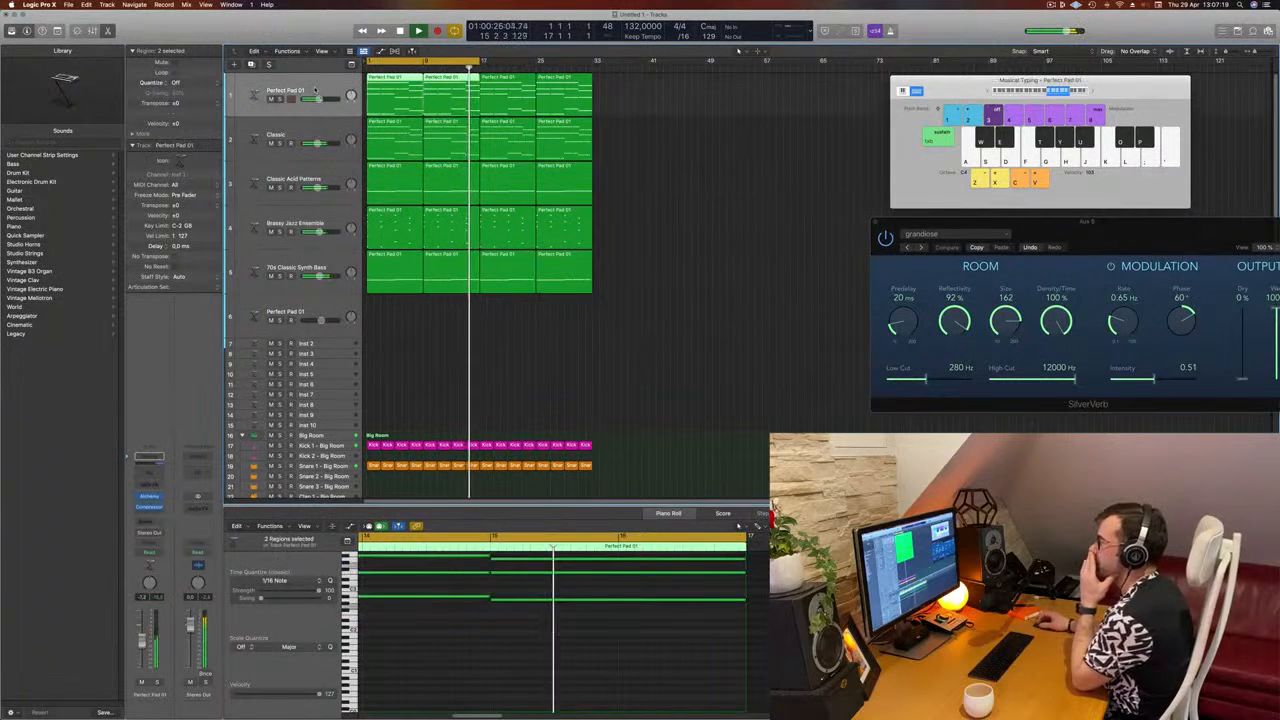
click(280, 99)
click(280, 99)
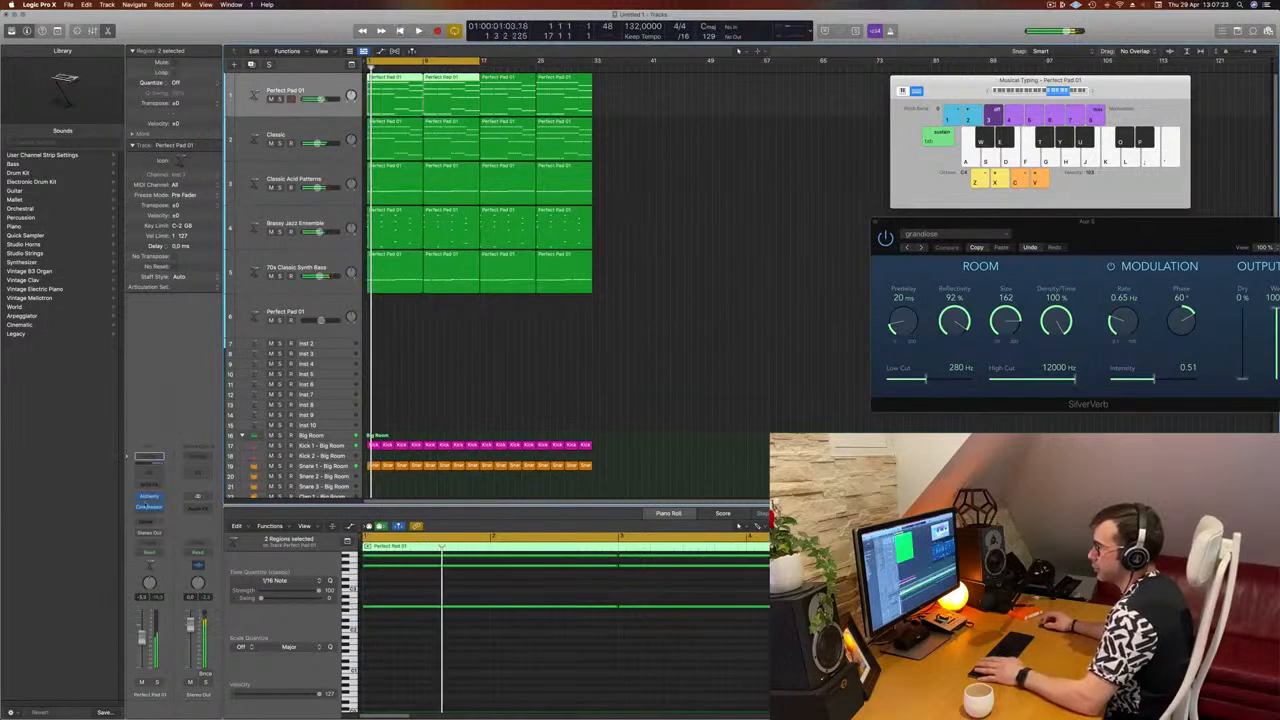
Step: Open the Perfect Pad 01 track's instrument and check its sound while the arrangement plays
click(149, 498)
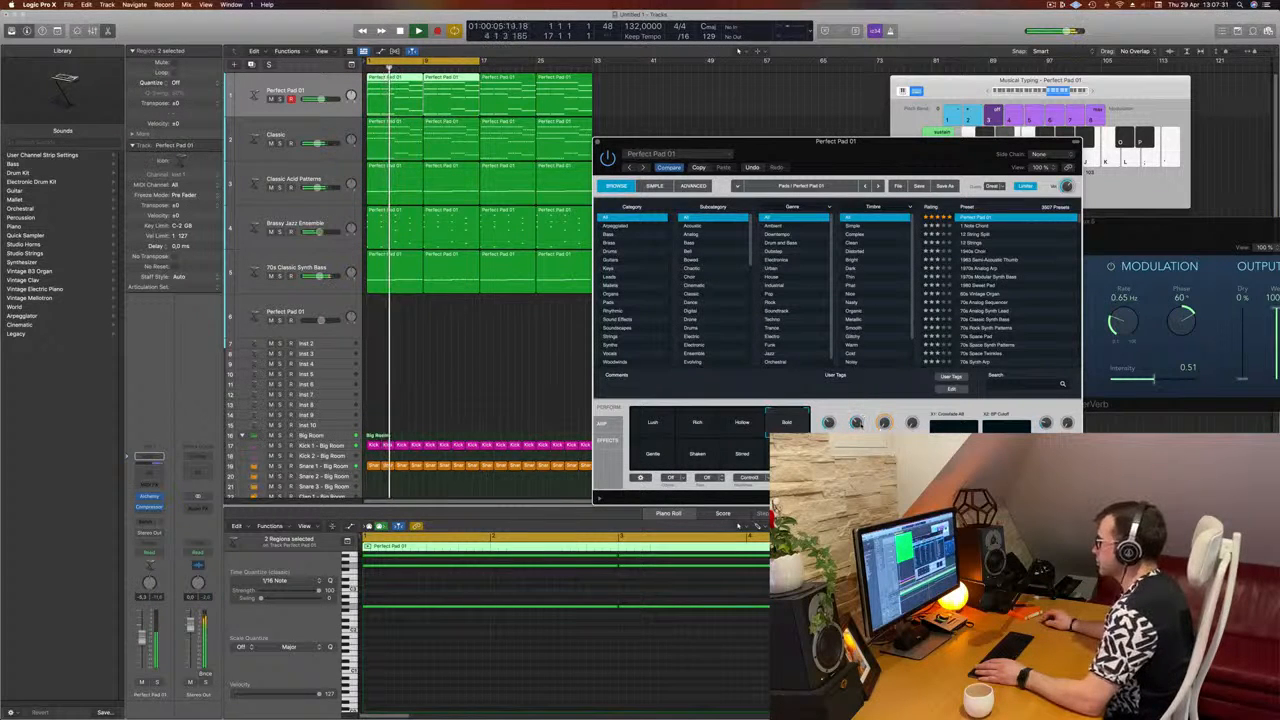
drag(913, 155, 882, 181)
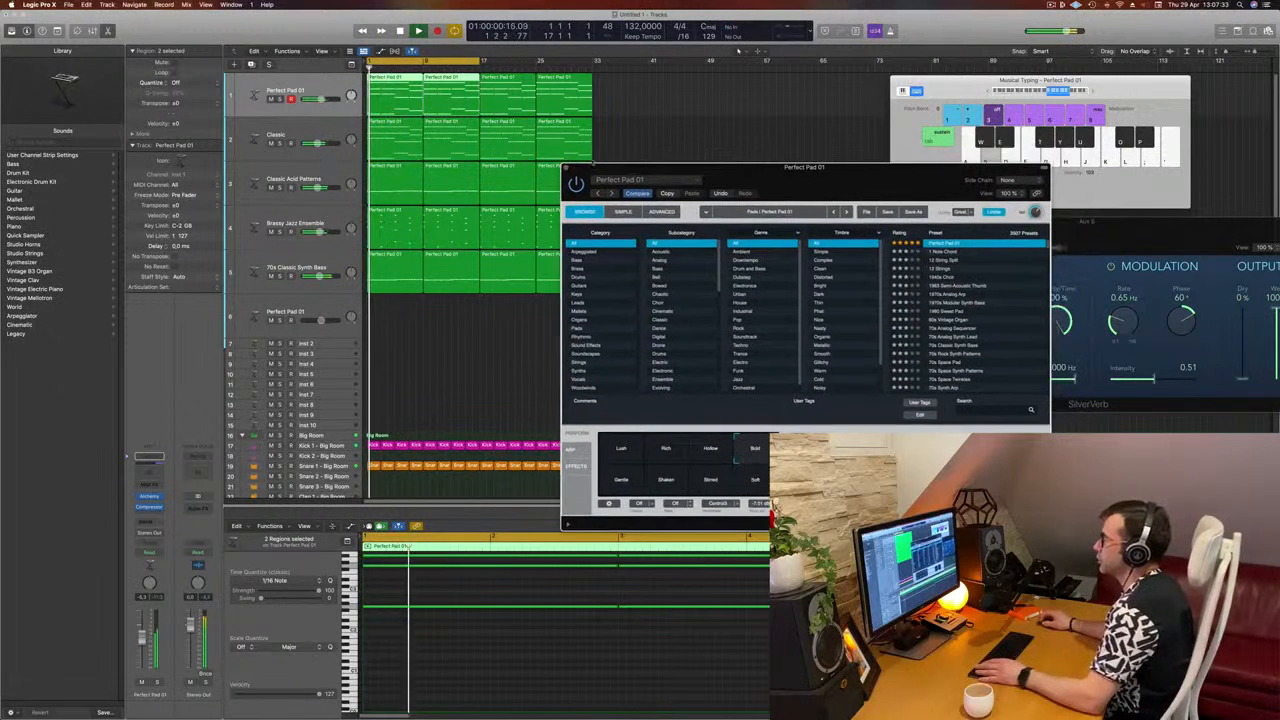
key(space)
key(space)
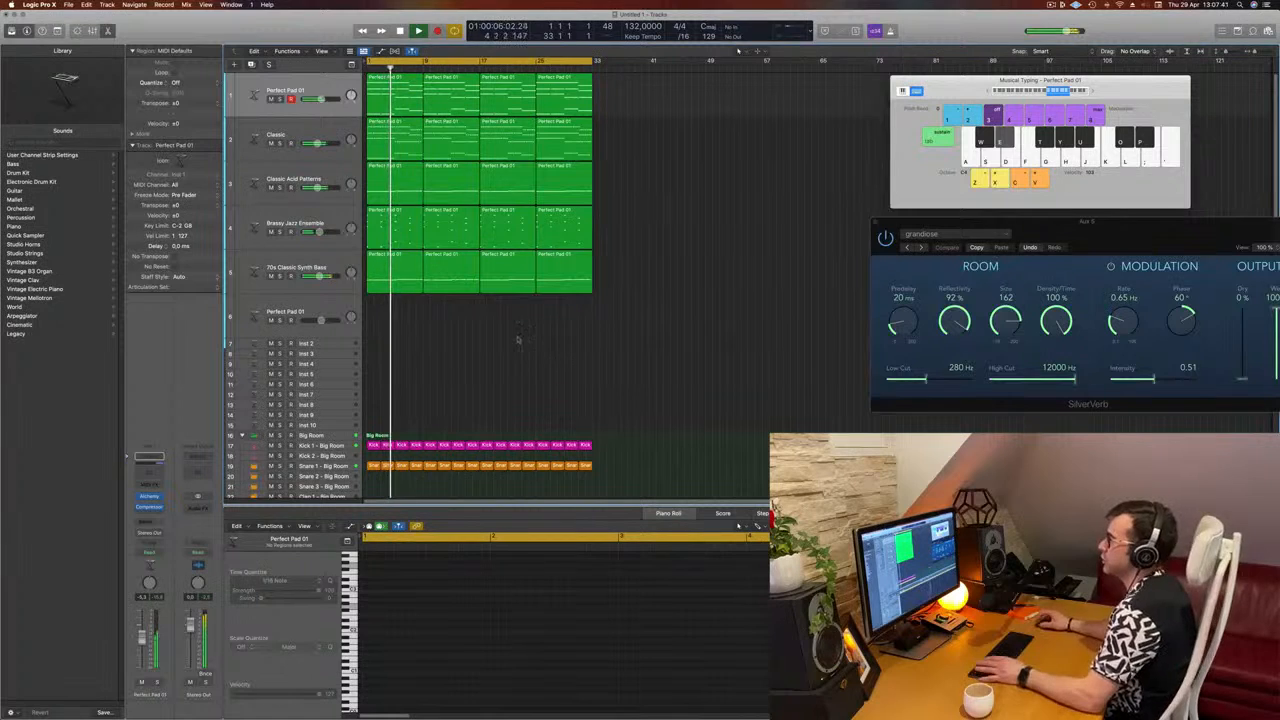
Step: Review the regions on the Classic Acid Patterns and 70s Classic Synth Bass tracks during playback
click(291, 170)
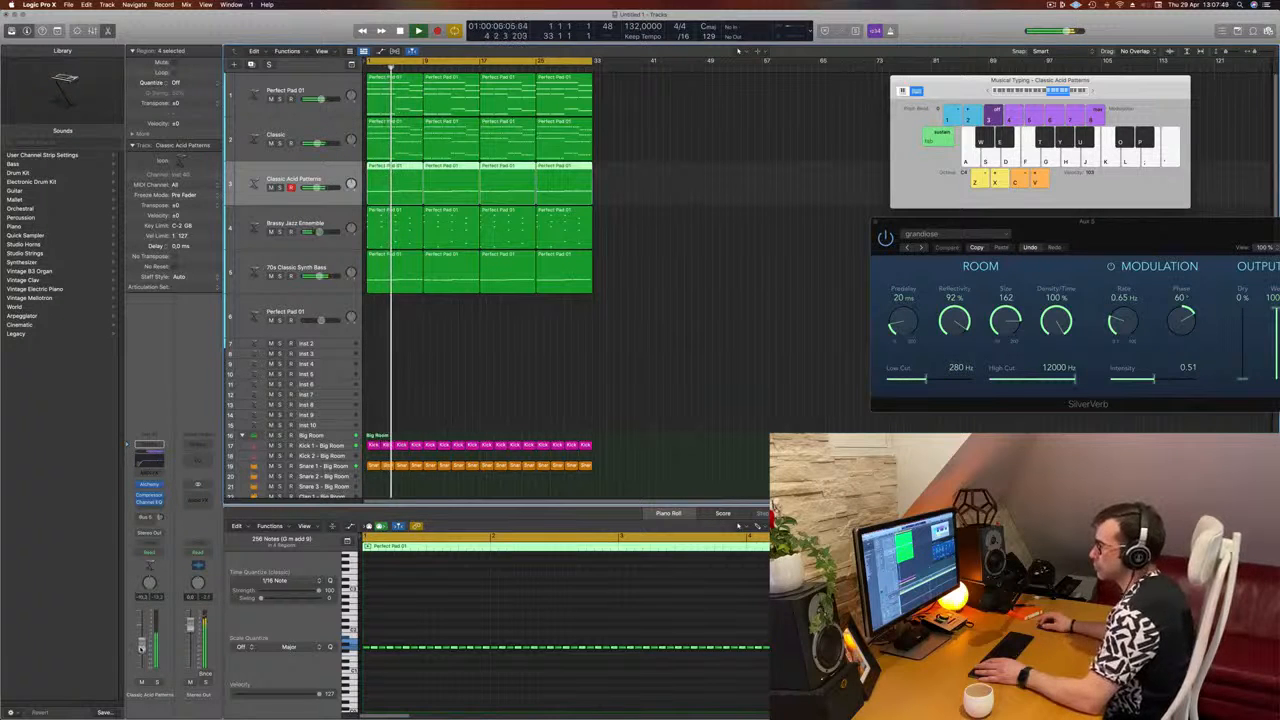
click(600, 396)
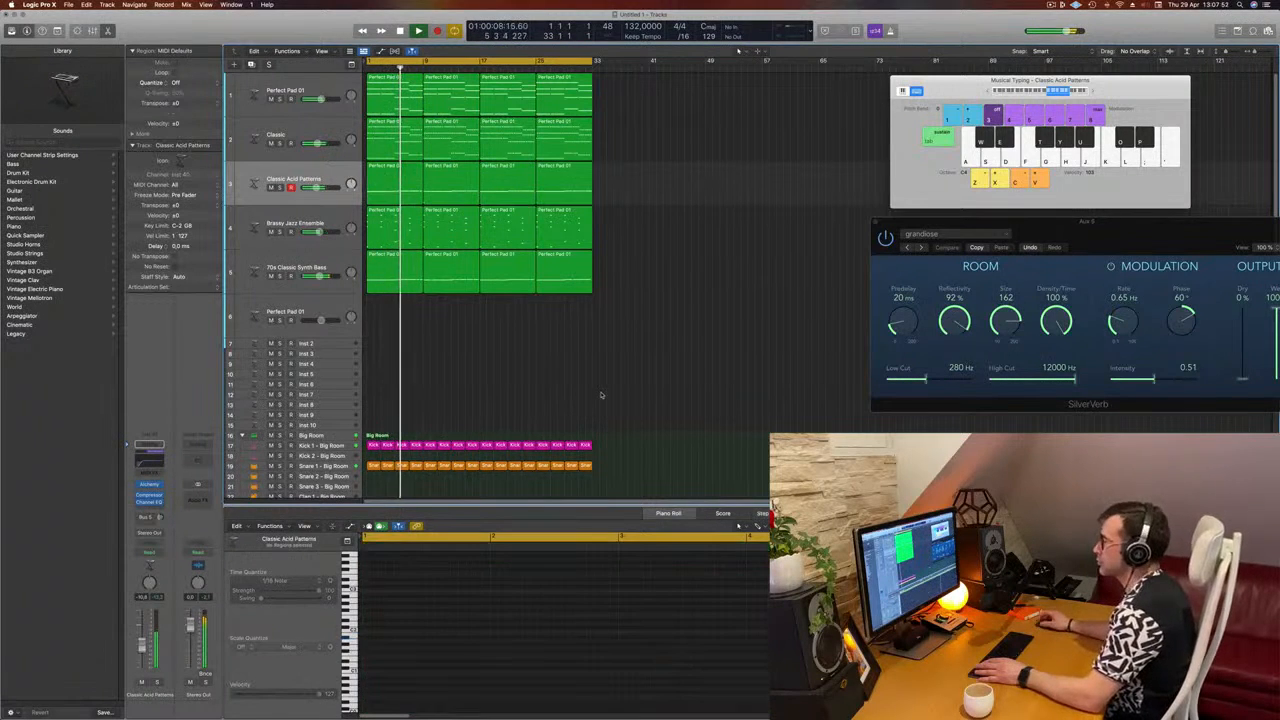
click(340, 262)
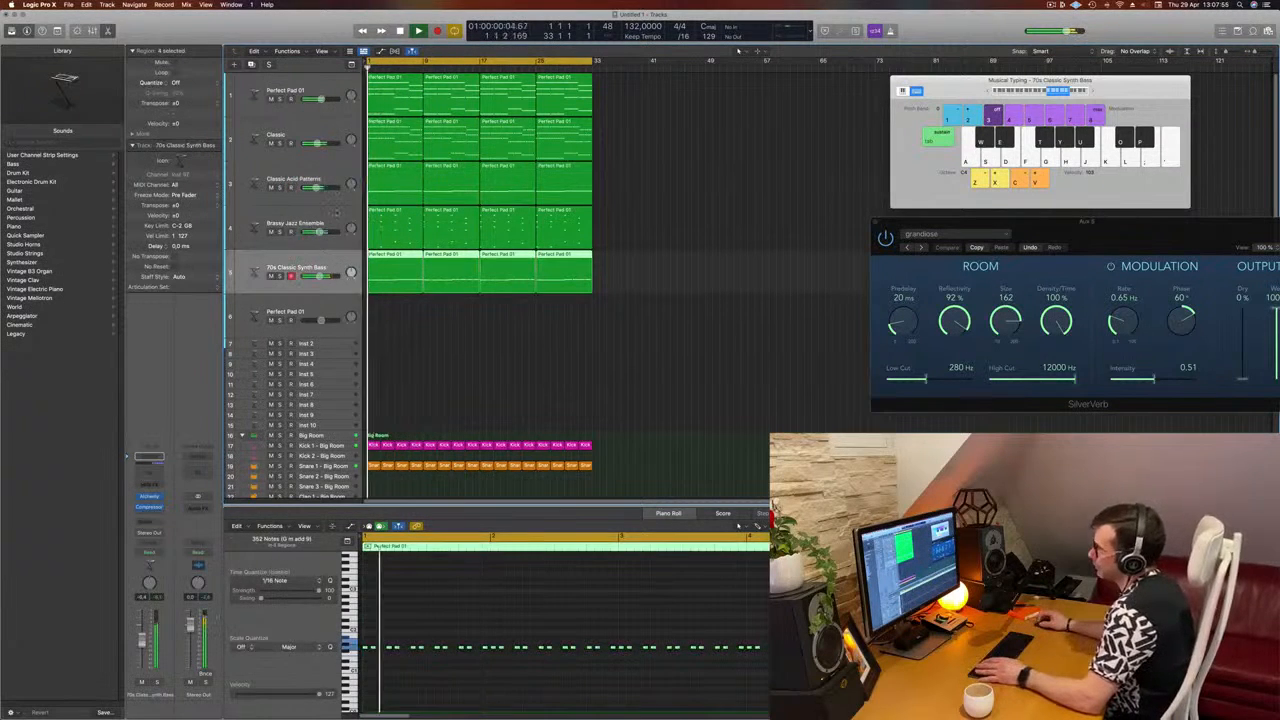
Step: Duplicate the Brassy Jazz Ensemble track and load the Yamaha Grand Piano patch on the new track
click(332, 221)
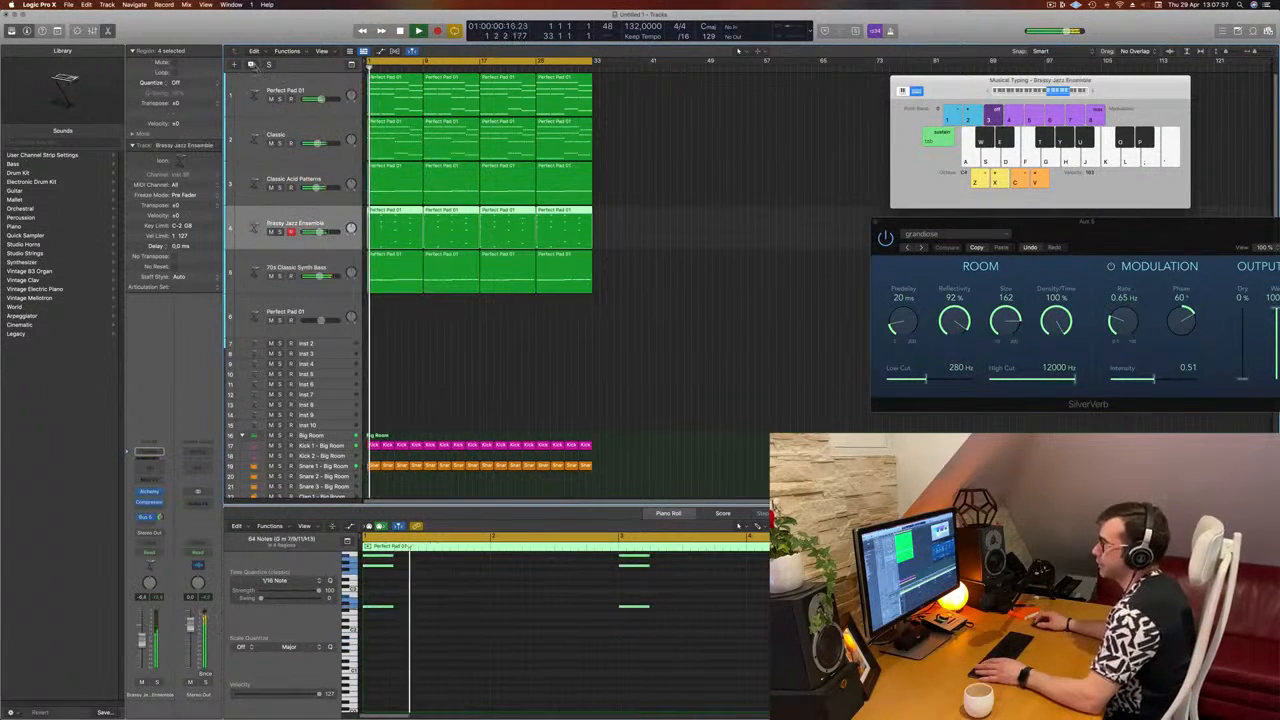
key(super+d)
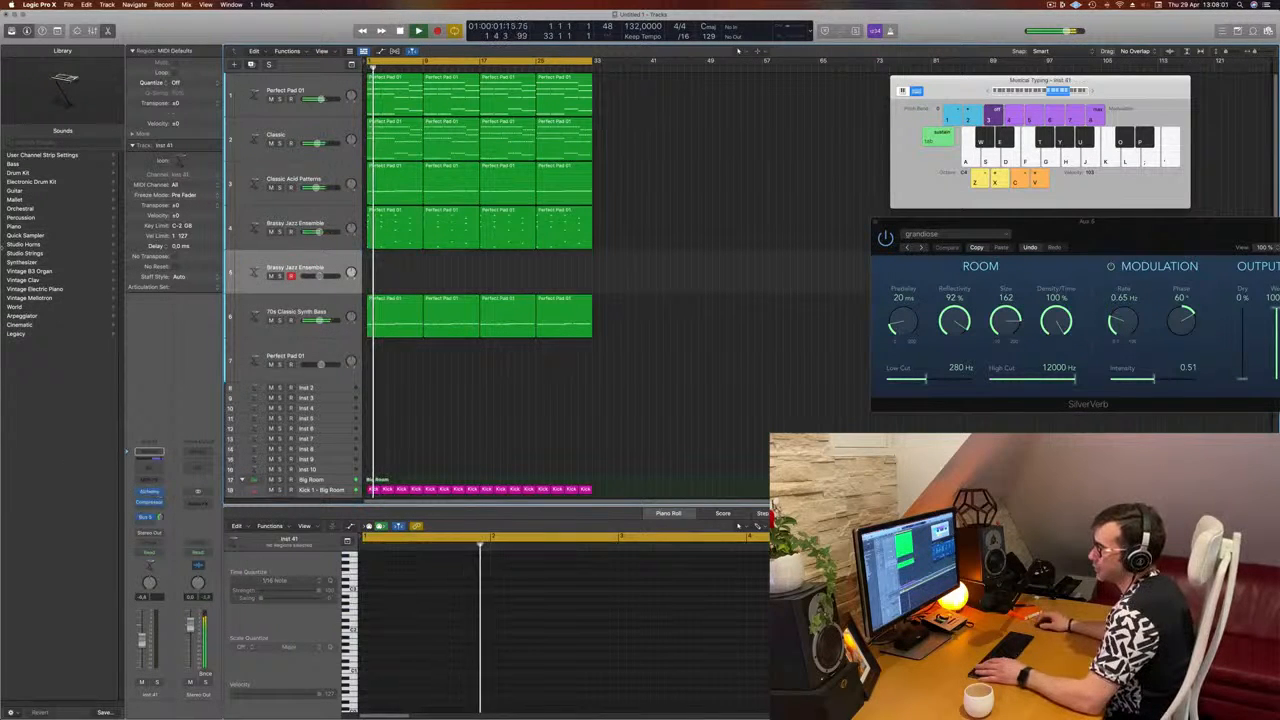
click(30, 226)
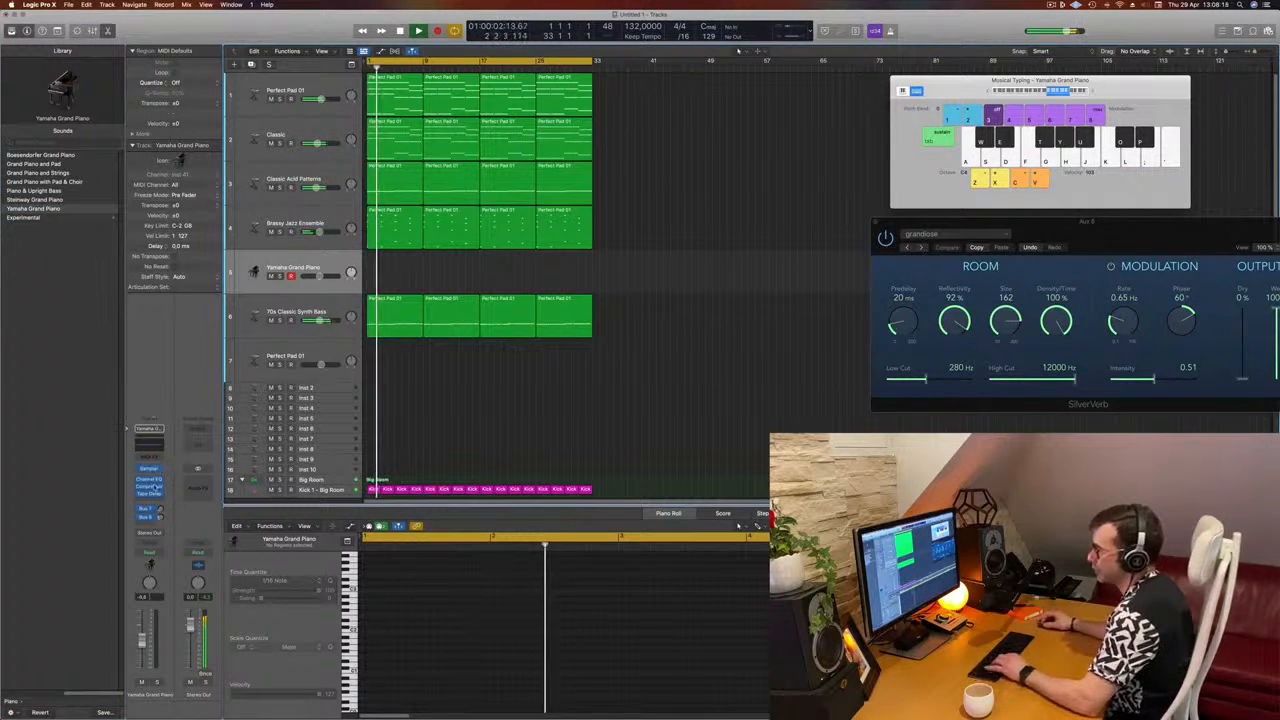
Step: Add a send from the Yamaha Grand Piano track to the SilverVerb reverb on Bus 5 (Aux 5)
click(148, 523)
mouse_move(159, 540)
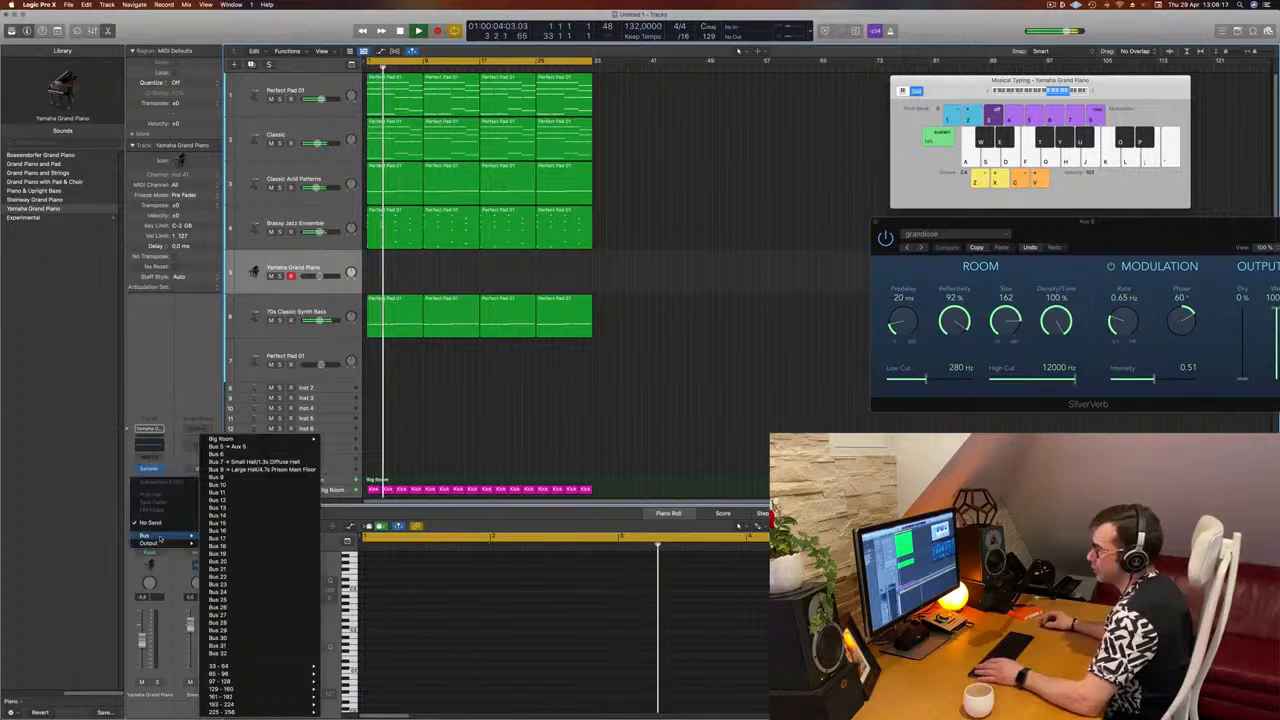
click(240, 469)
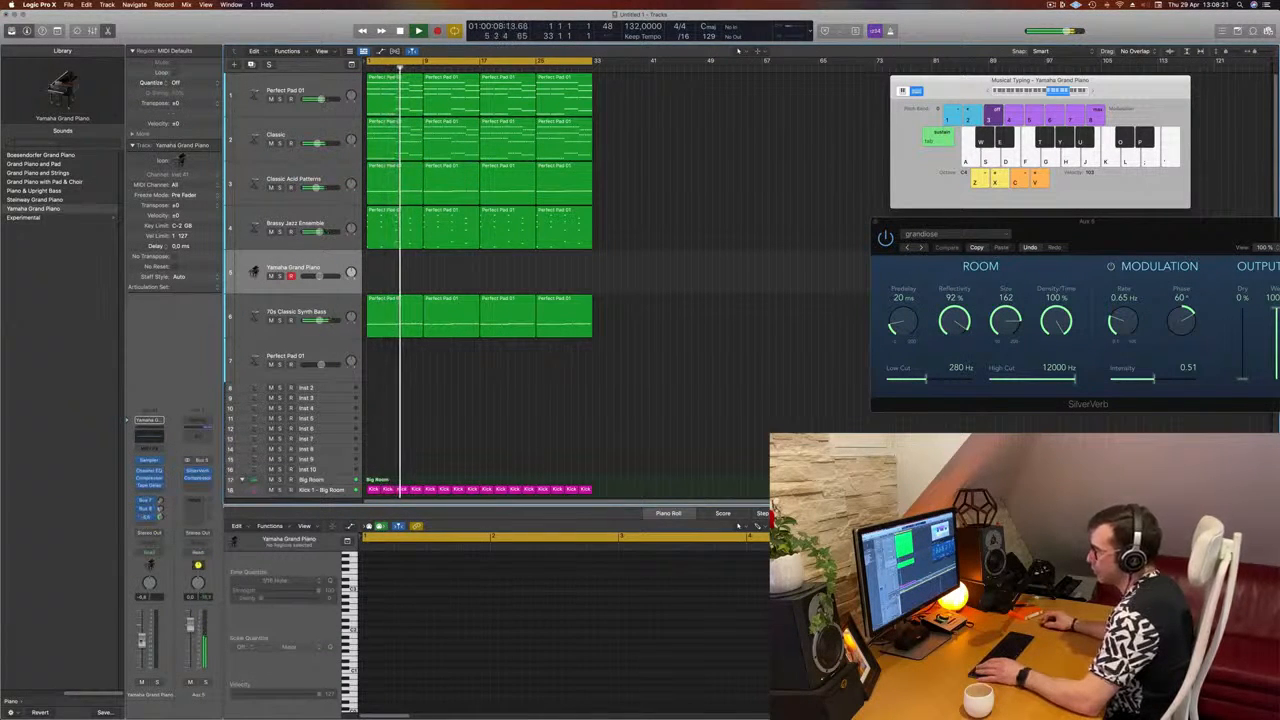
Step: Rehearse a melody on the Yamaha Grand Piano with the musical typing keyboard over the playing arrangement
key(h)
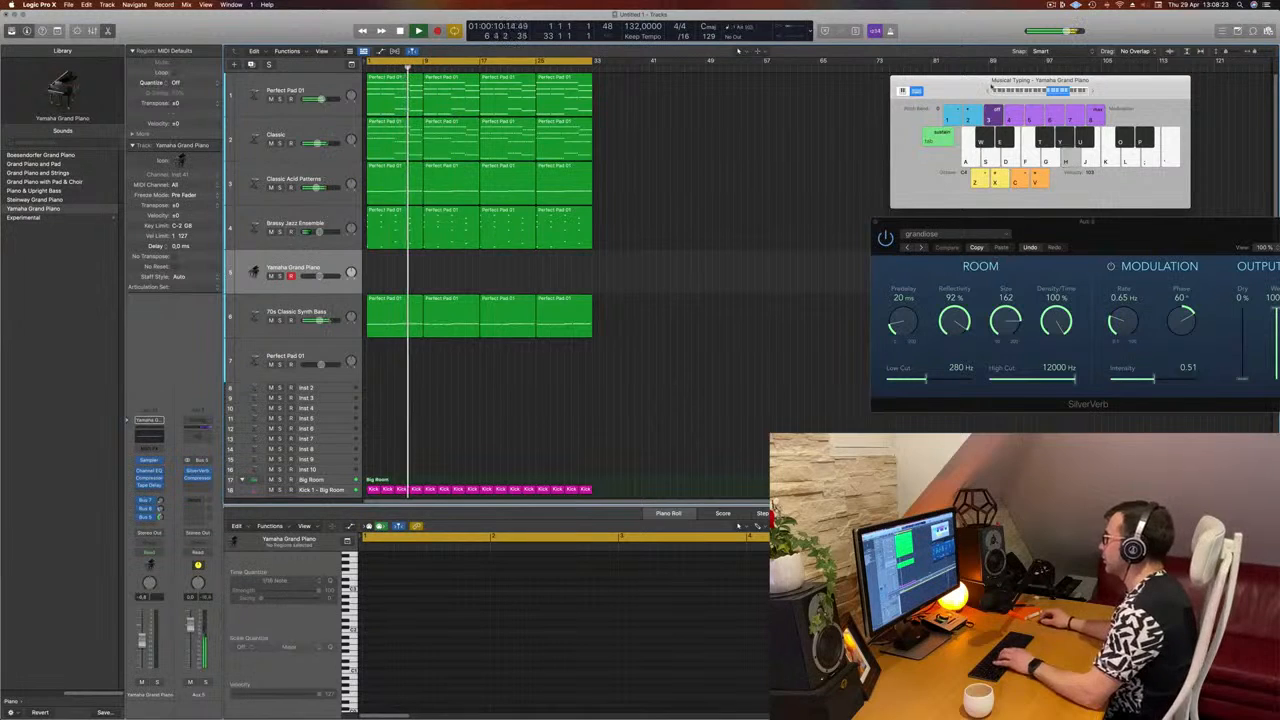
key(j)
key(k)
key(j)
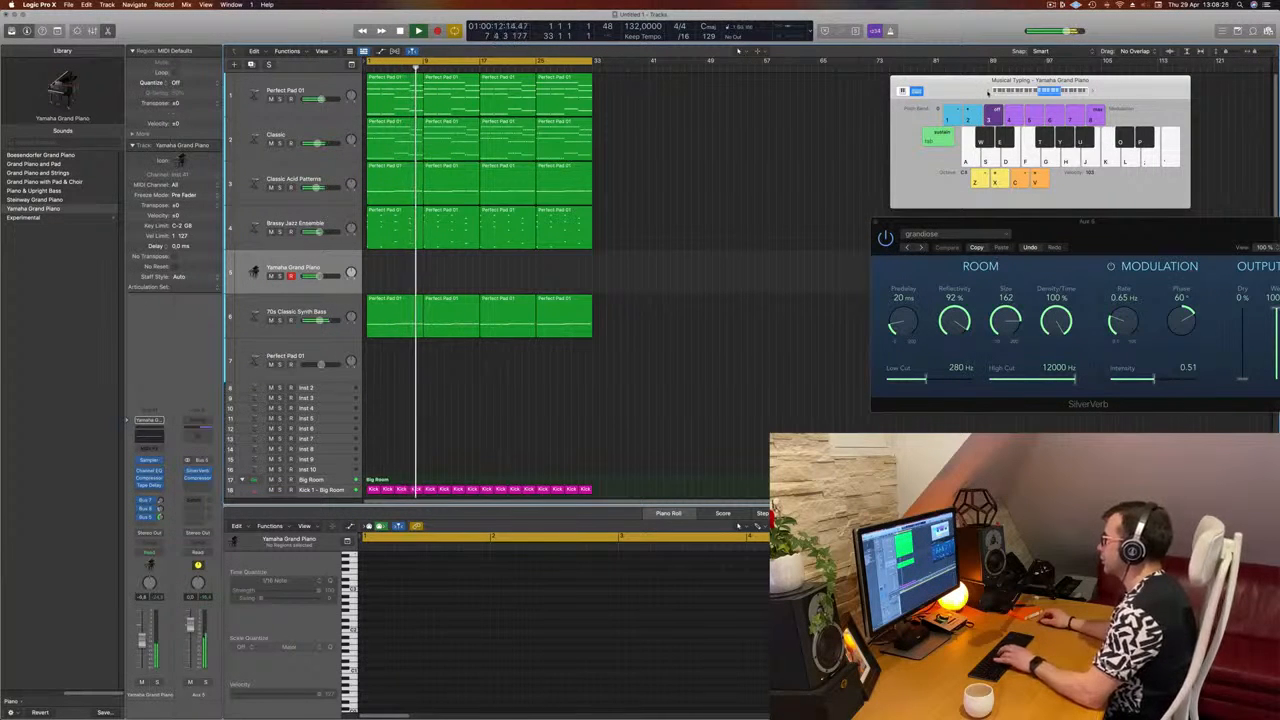
key(h)
key(j)
key(k)
key(l)
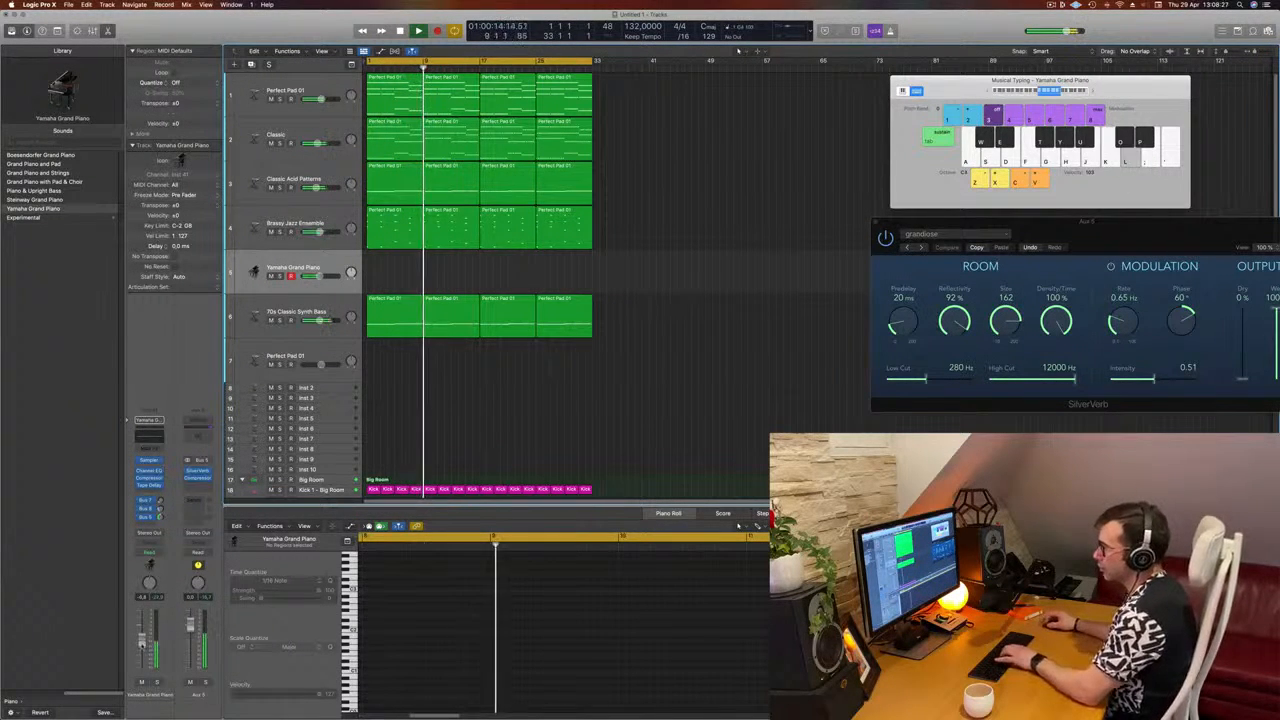
key(k)
key(j)
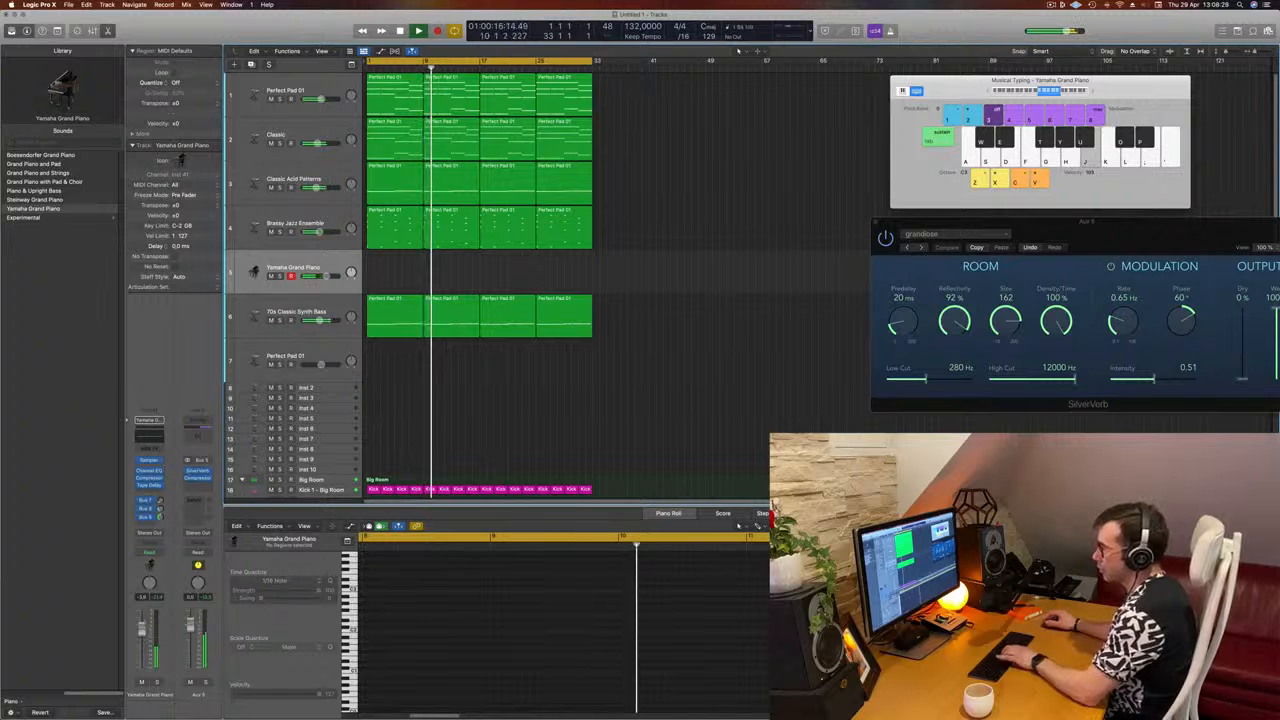
key(l)
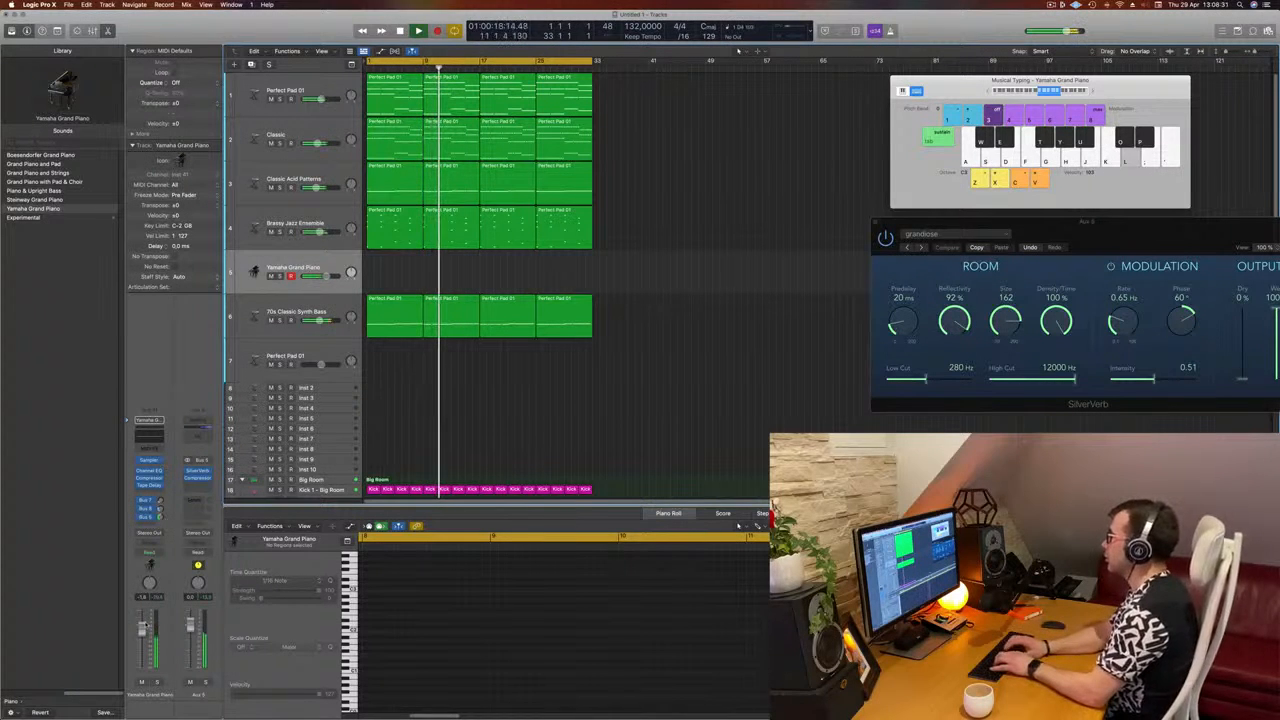
key(apostrophe)
key(apostrophe)
key(apostrophe)
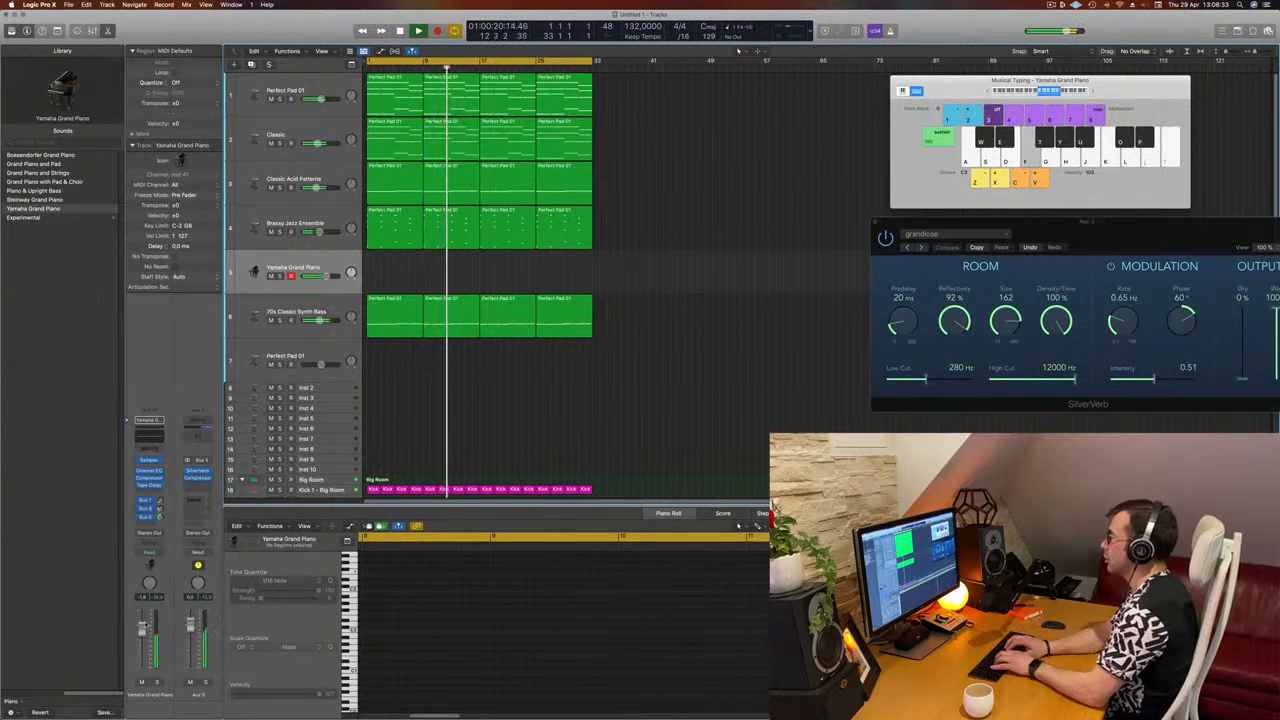
key(apostrophe)
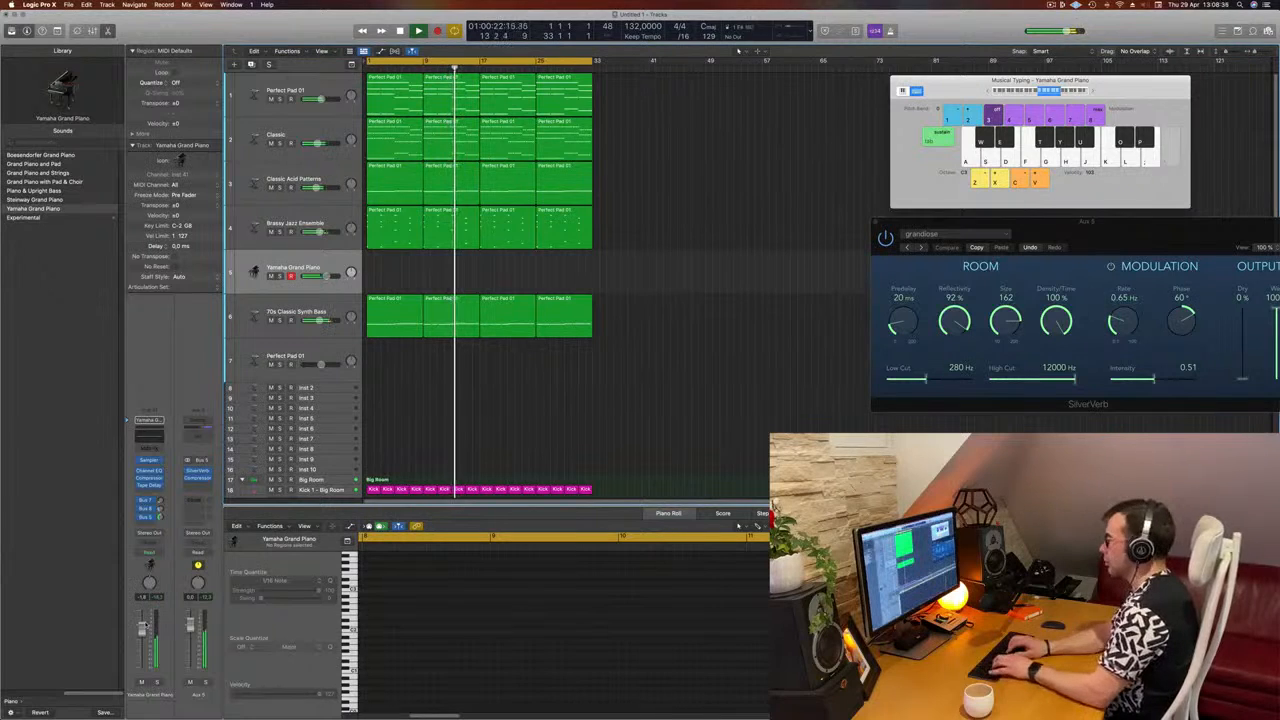
key(apostrophe)
key(d)
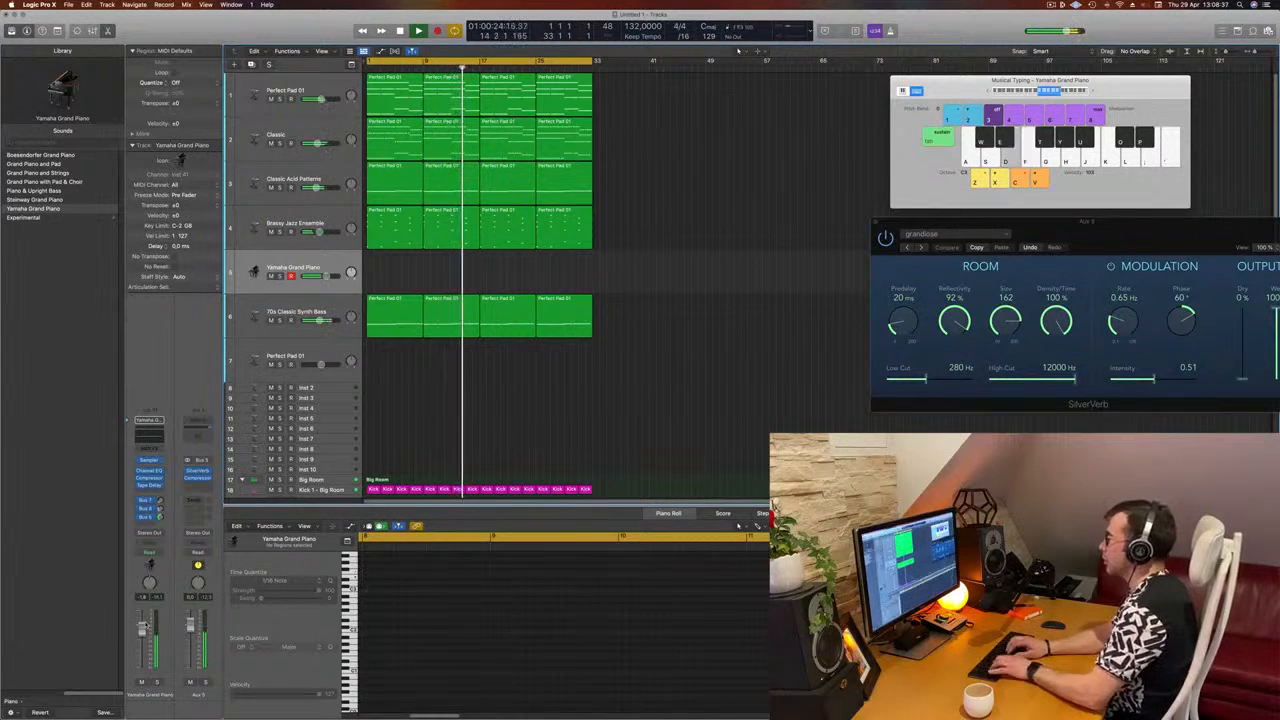
key(f)
key(d)
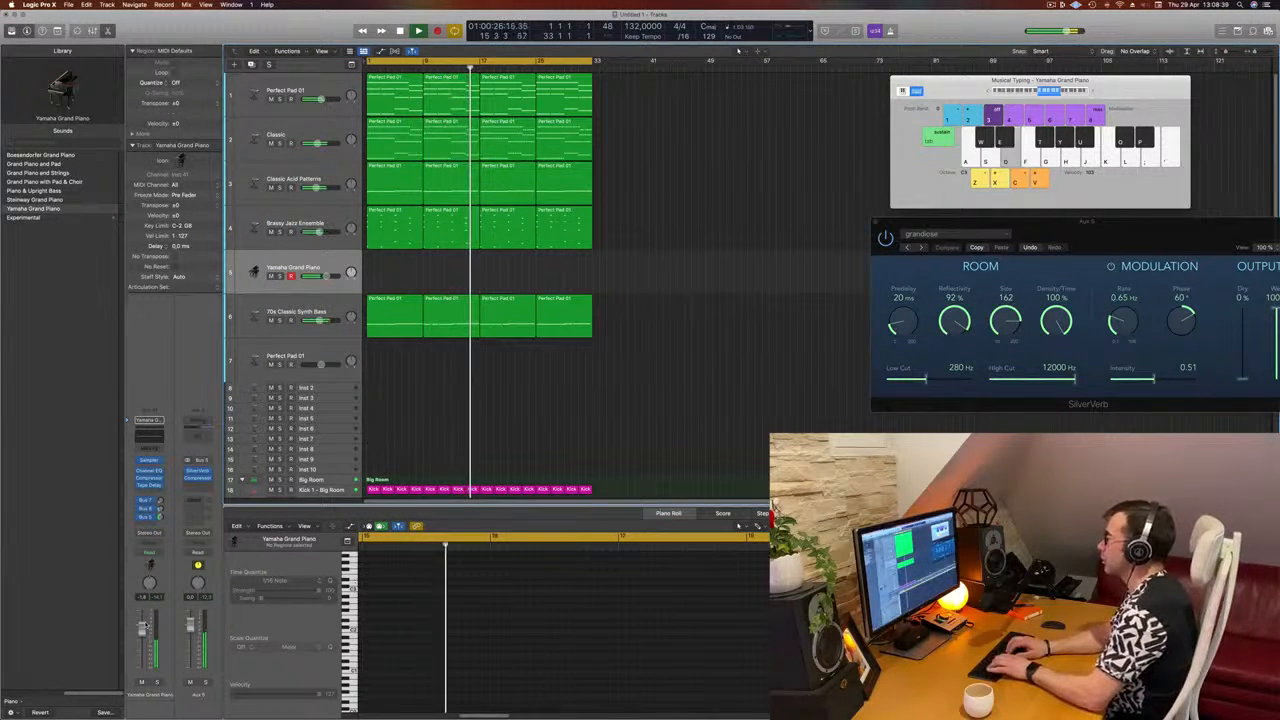
key(f)
key(s)
key(d)
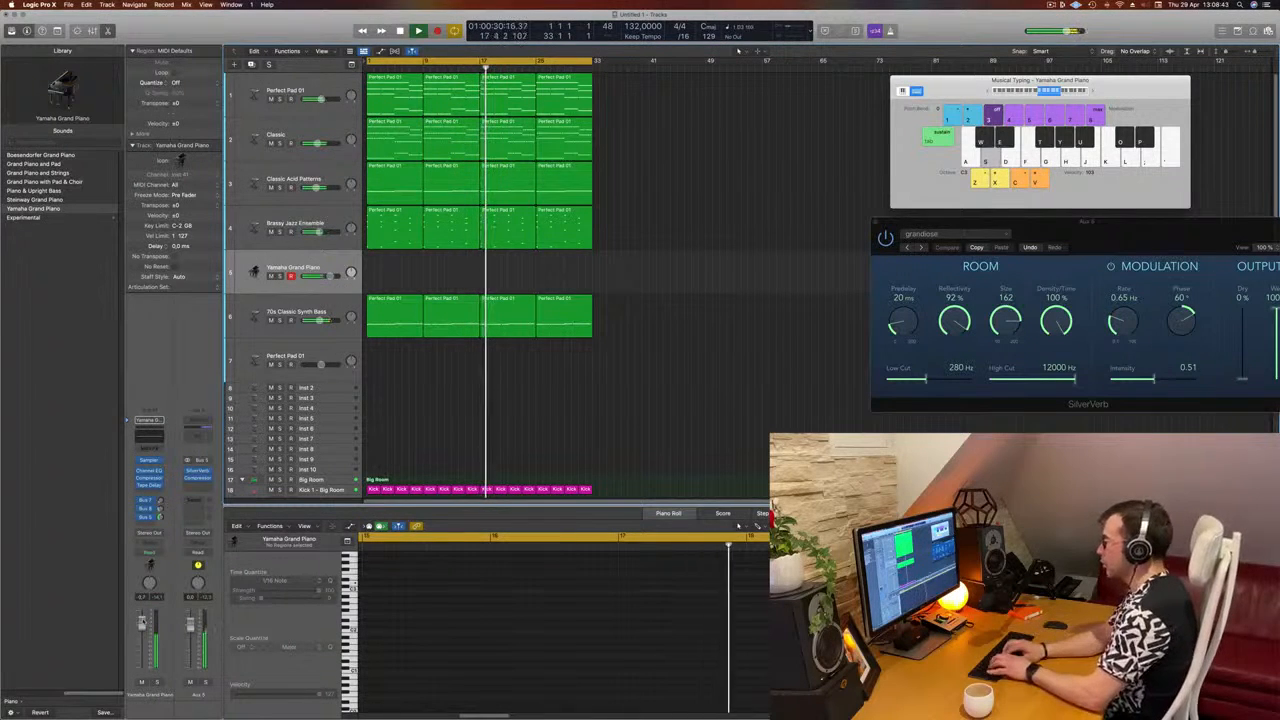
key(d)
key(f)
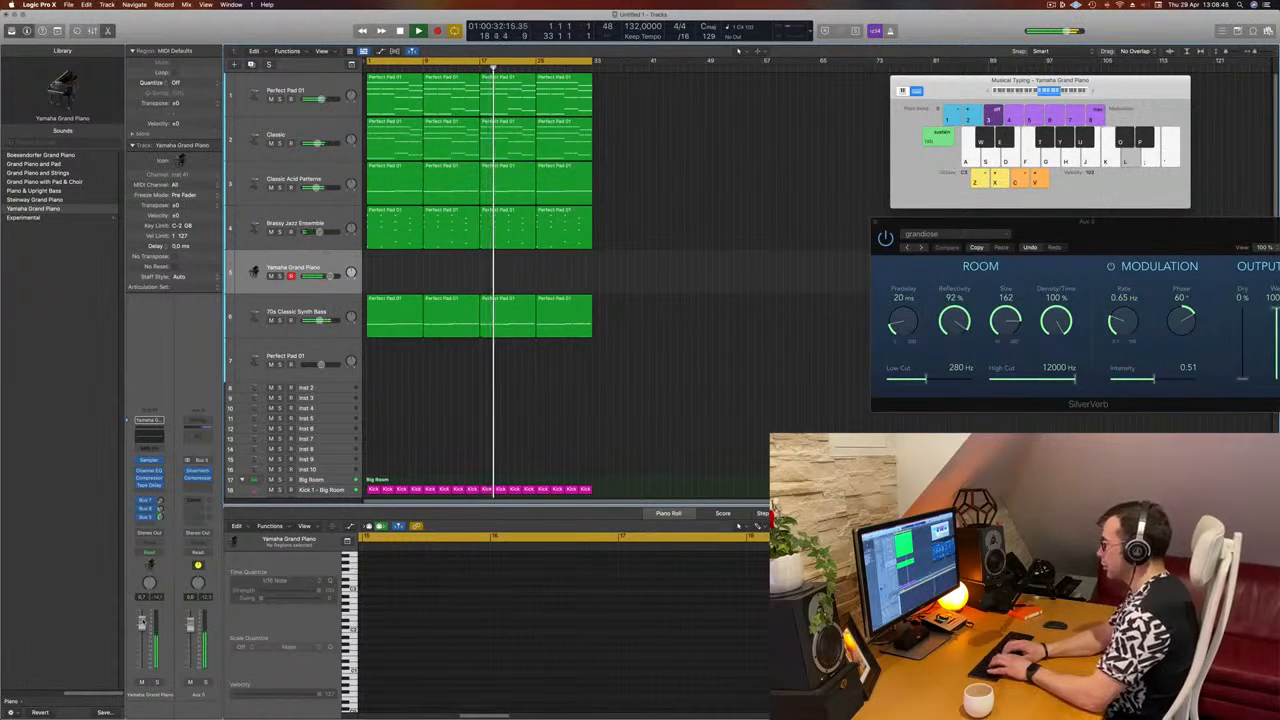
key(s)
key(l)
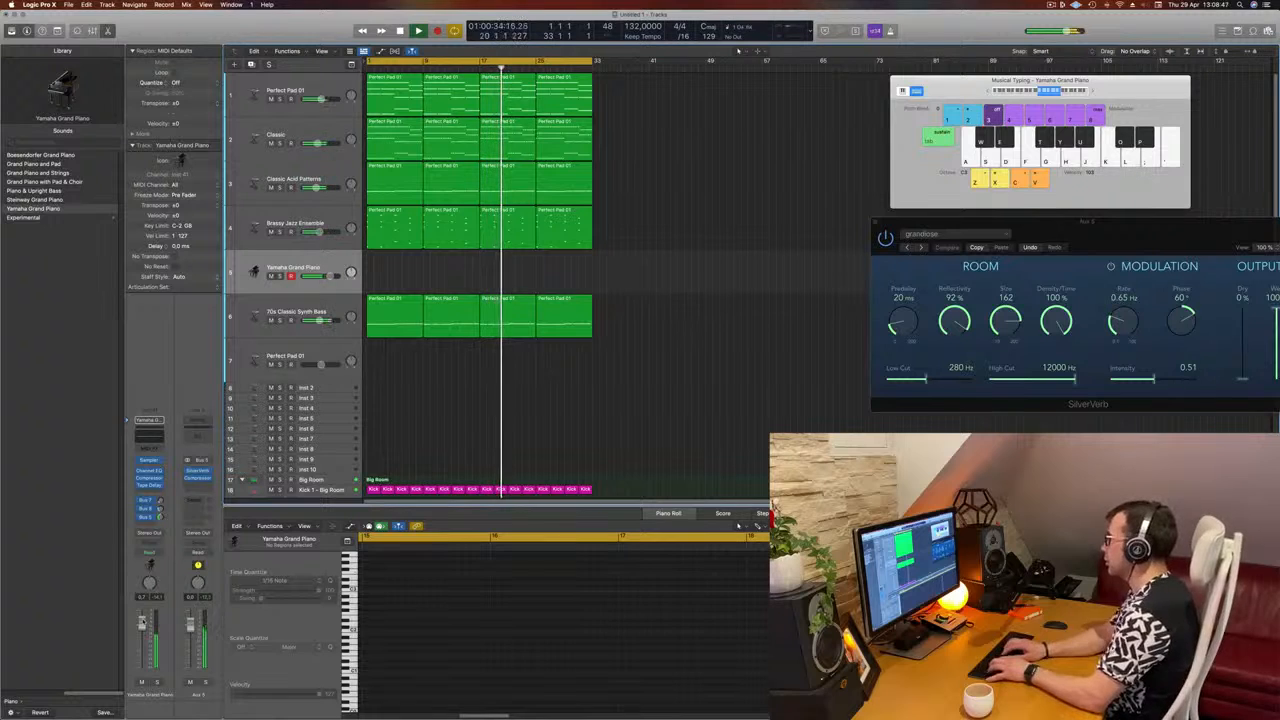
key(apostrophe)
key(apostrophe)
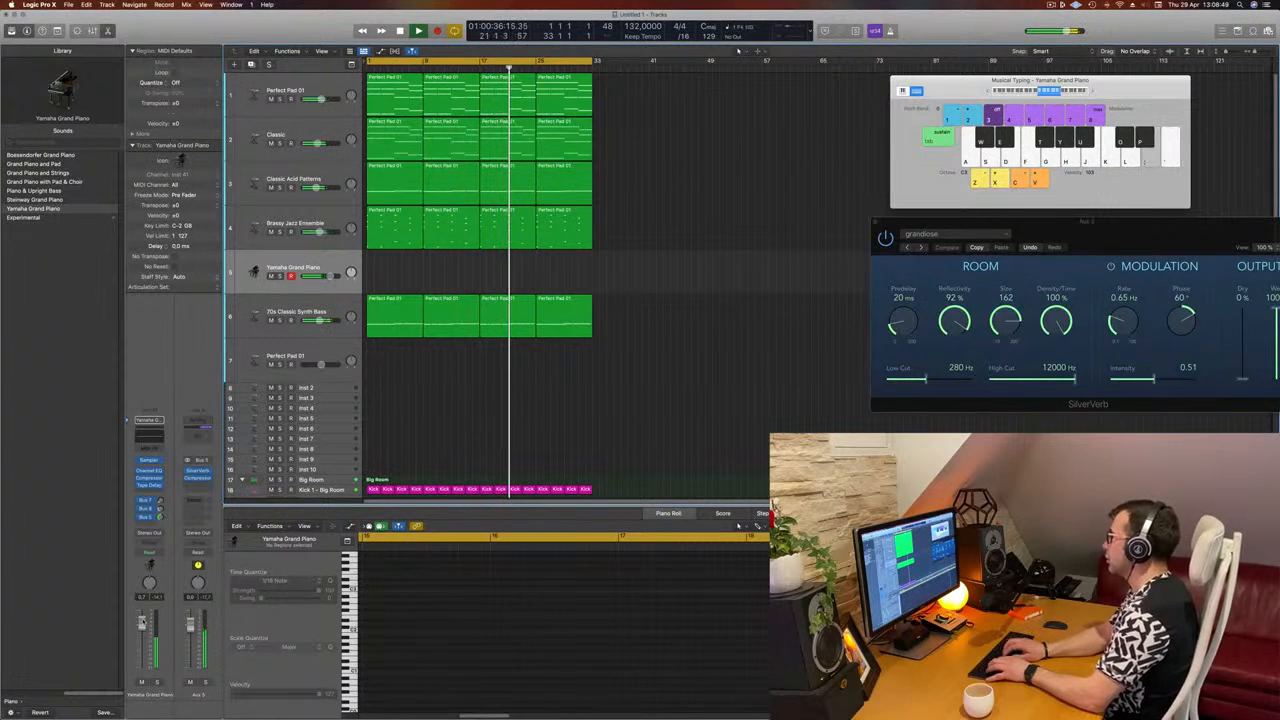
key(apostrophe)
key(semicolon)
key(l)
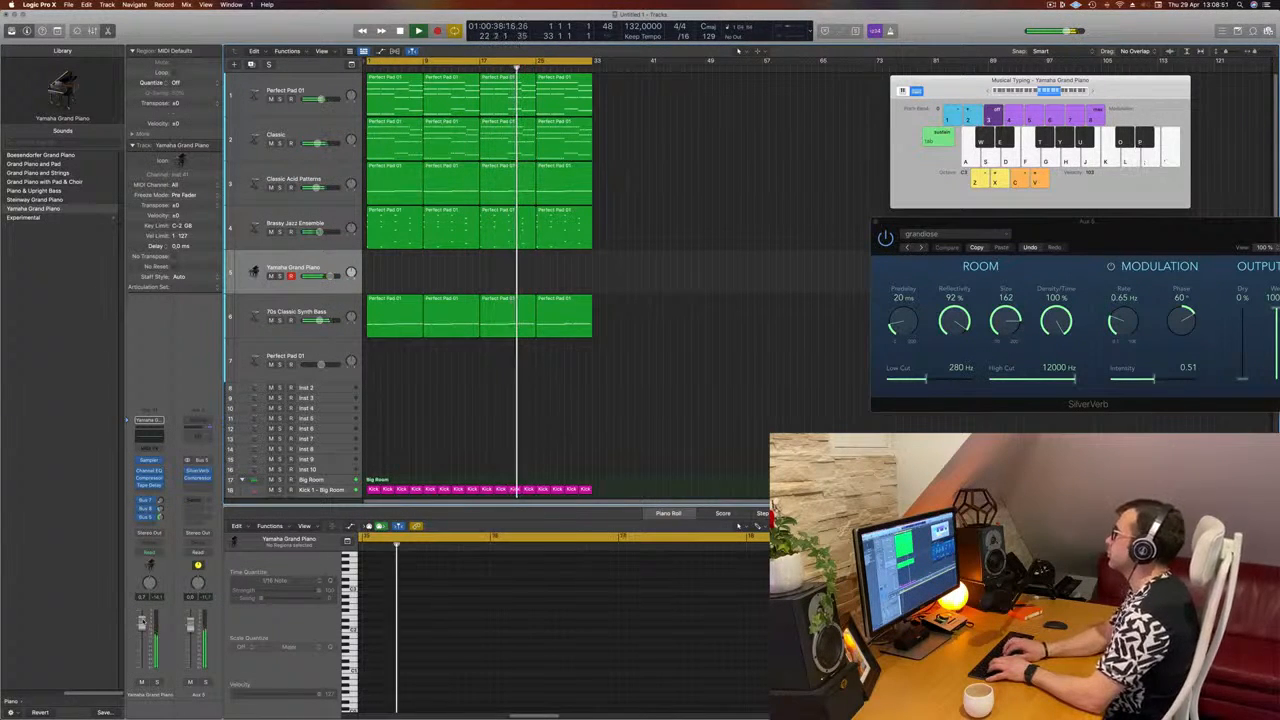
key(k)
key(k)
key(apostrophe)
key(apostrophe)
key(apostrophe)
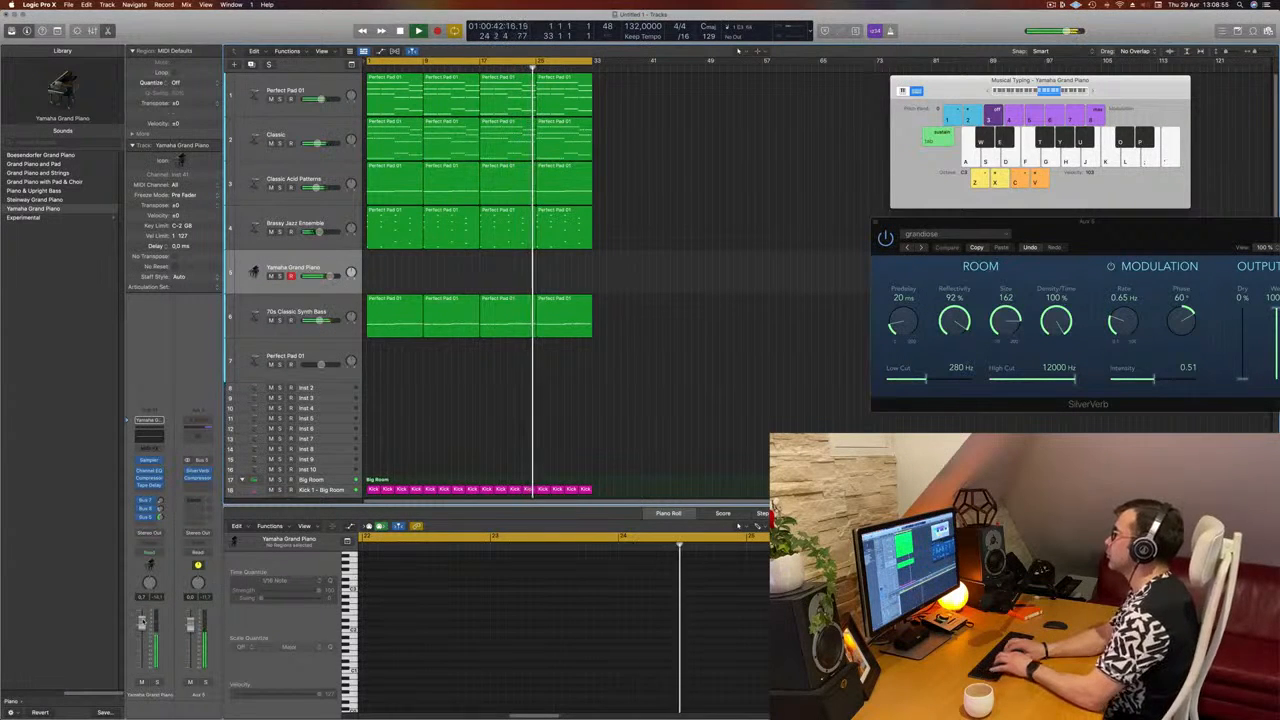
key(h)
key(g)
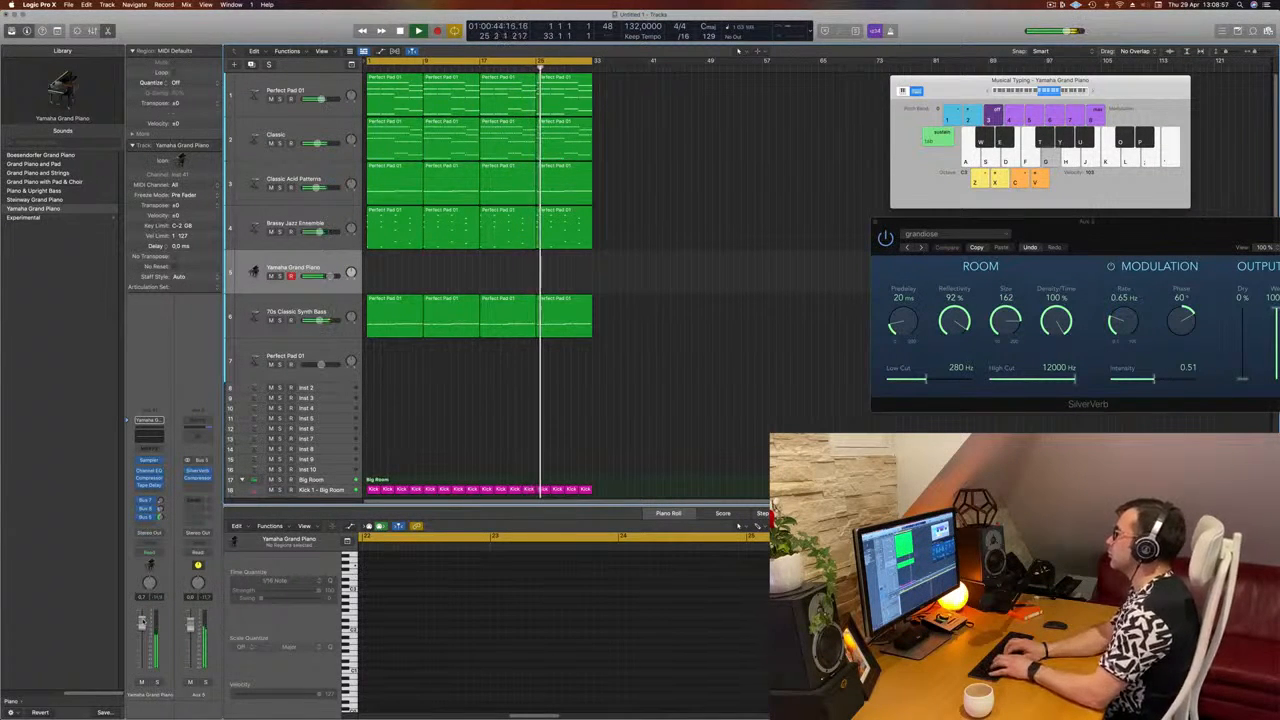
key(g)
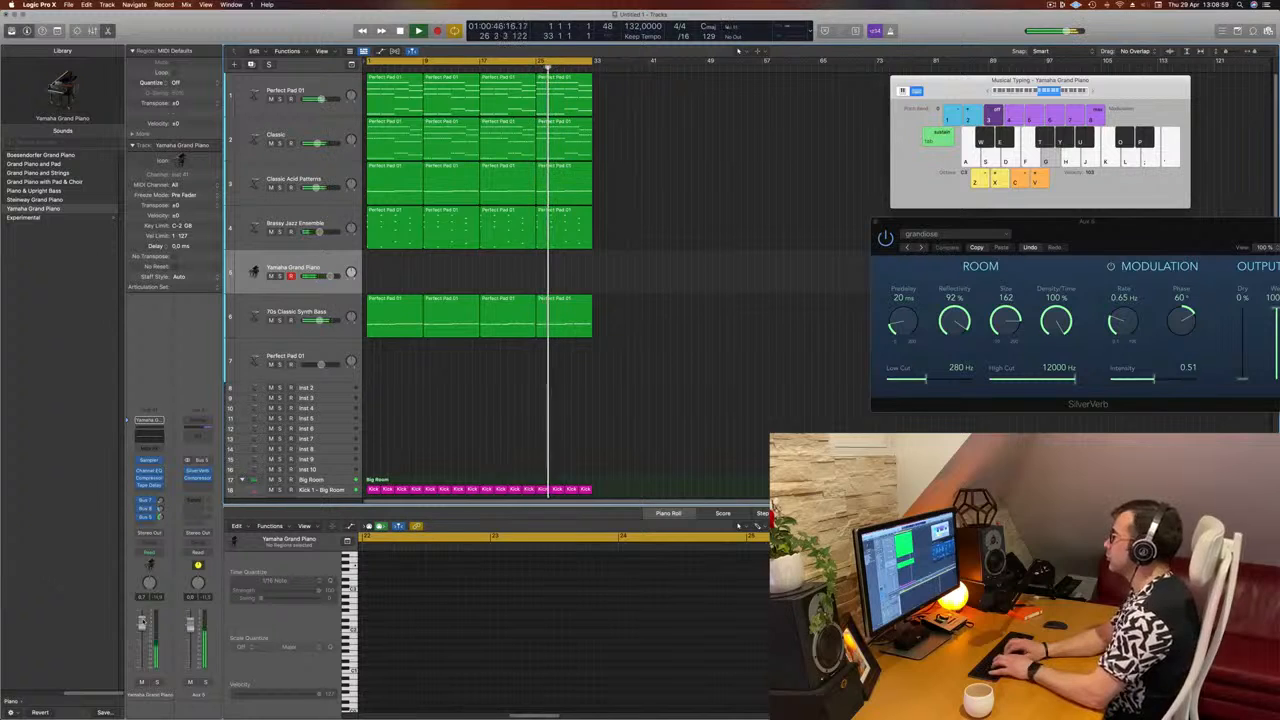
key(o)
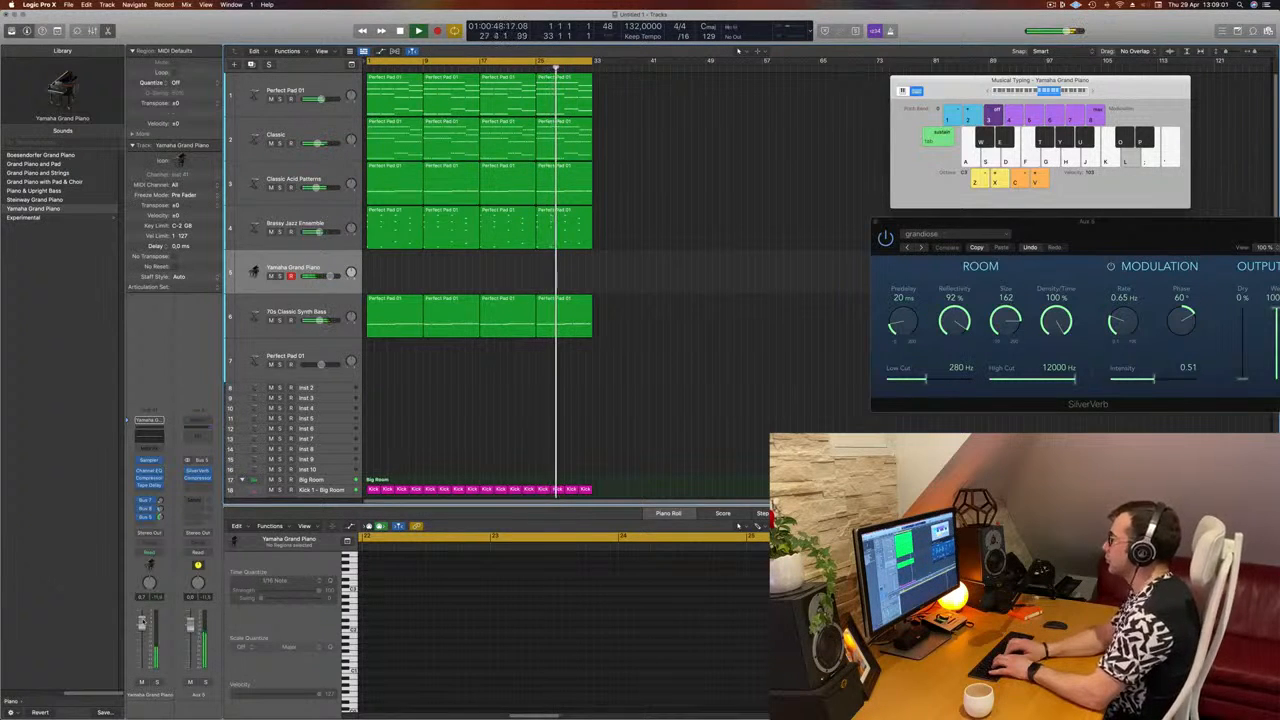
key(g)
key(k)
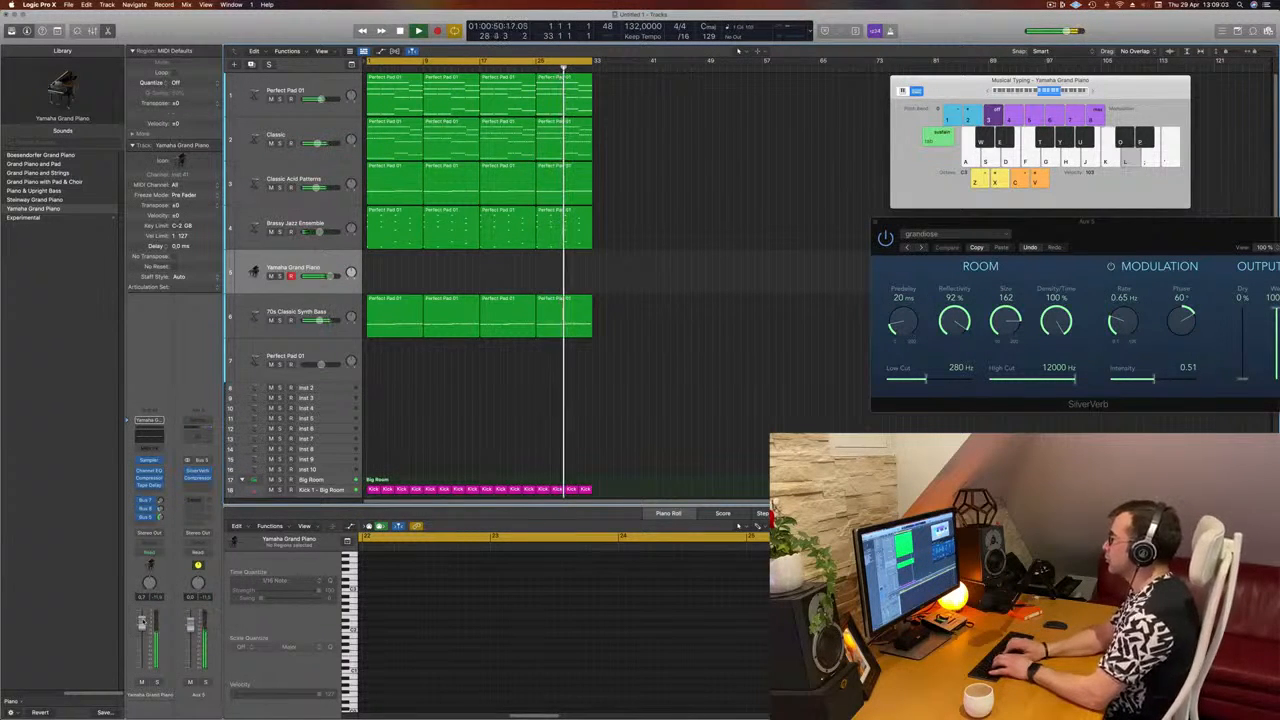
key(semicolon)
key(g)
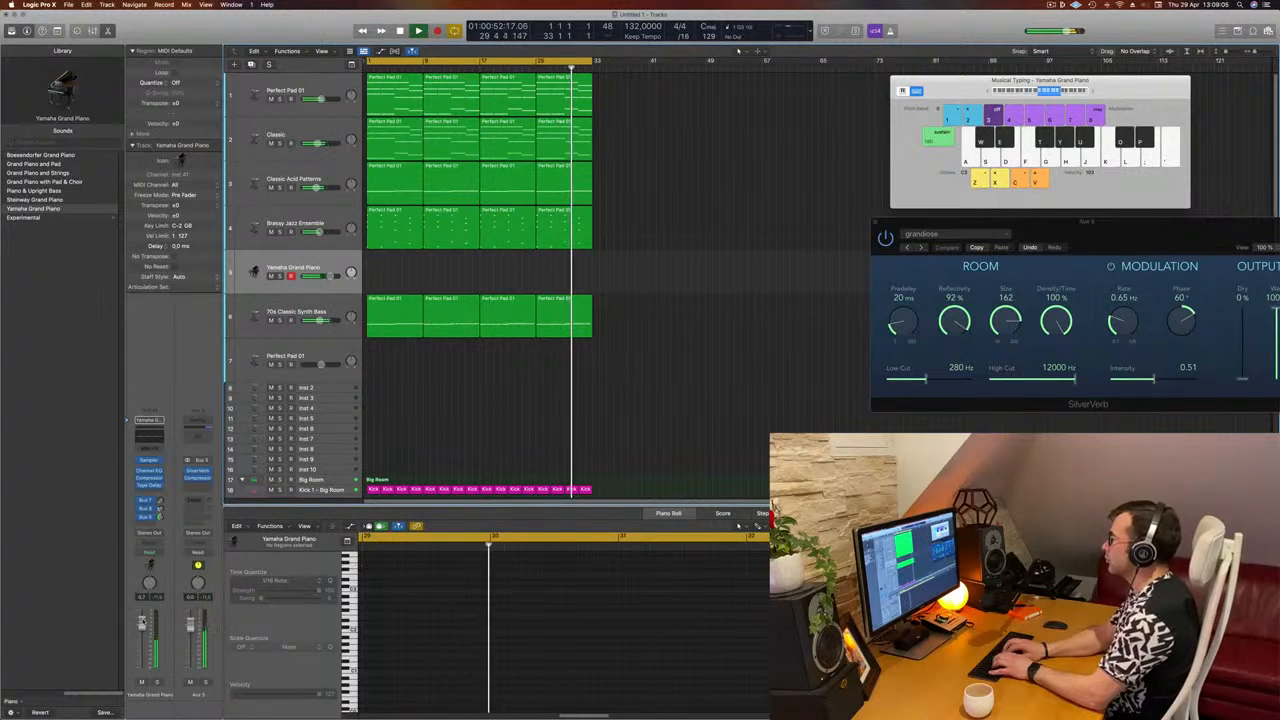
key(k)
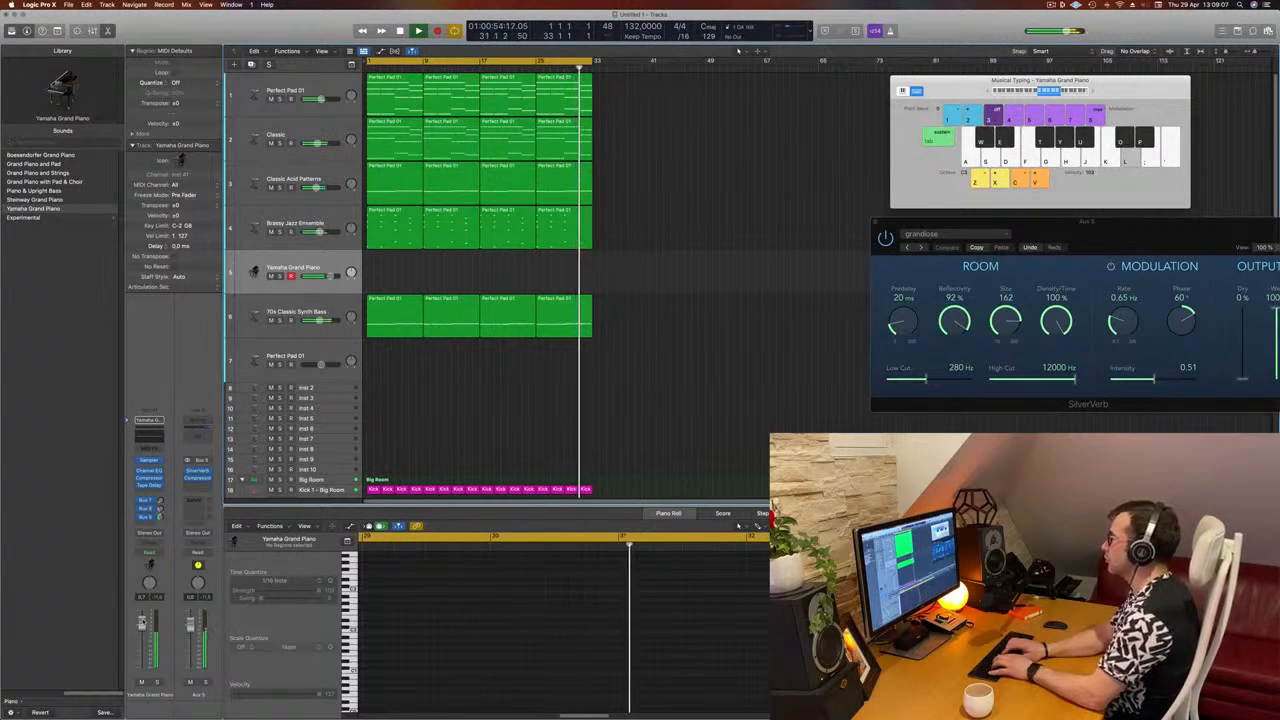
key(k)
Step: Record a slow single-note melody on the Yamaha Grand Piano track from bar 1 using the musical typing keyboard
key(r)
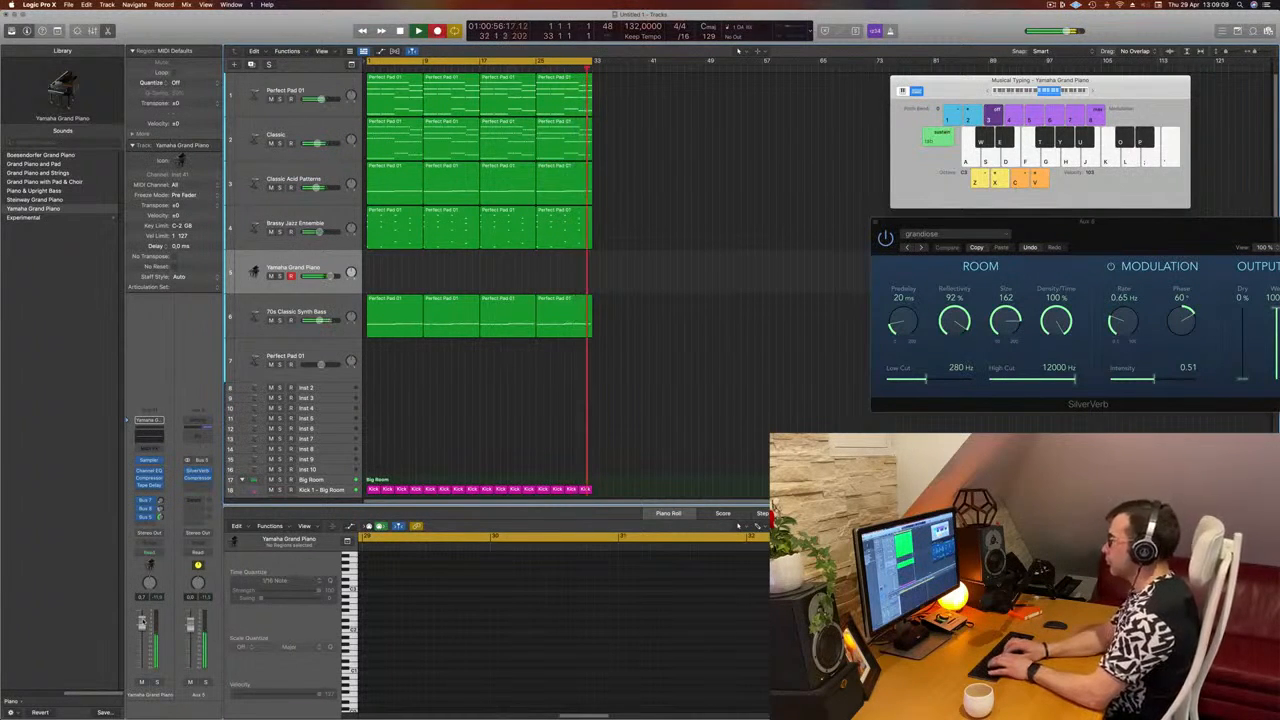
key(g)
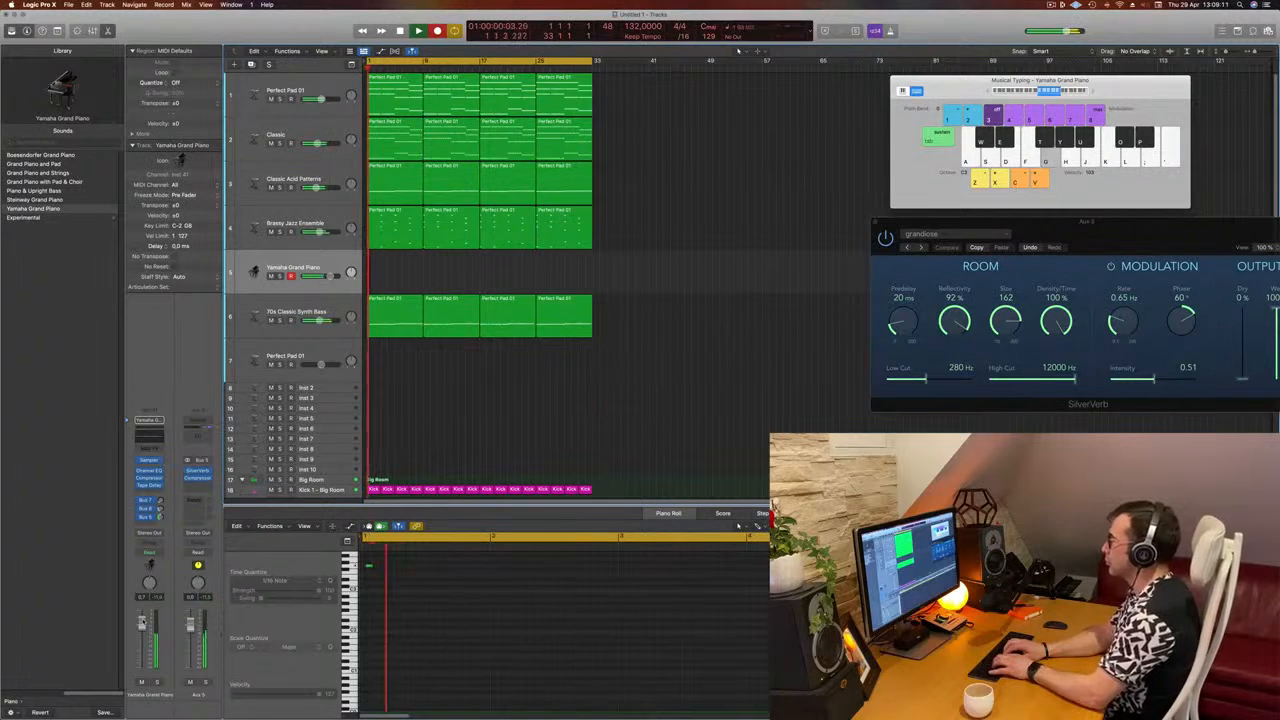
key(l)
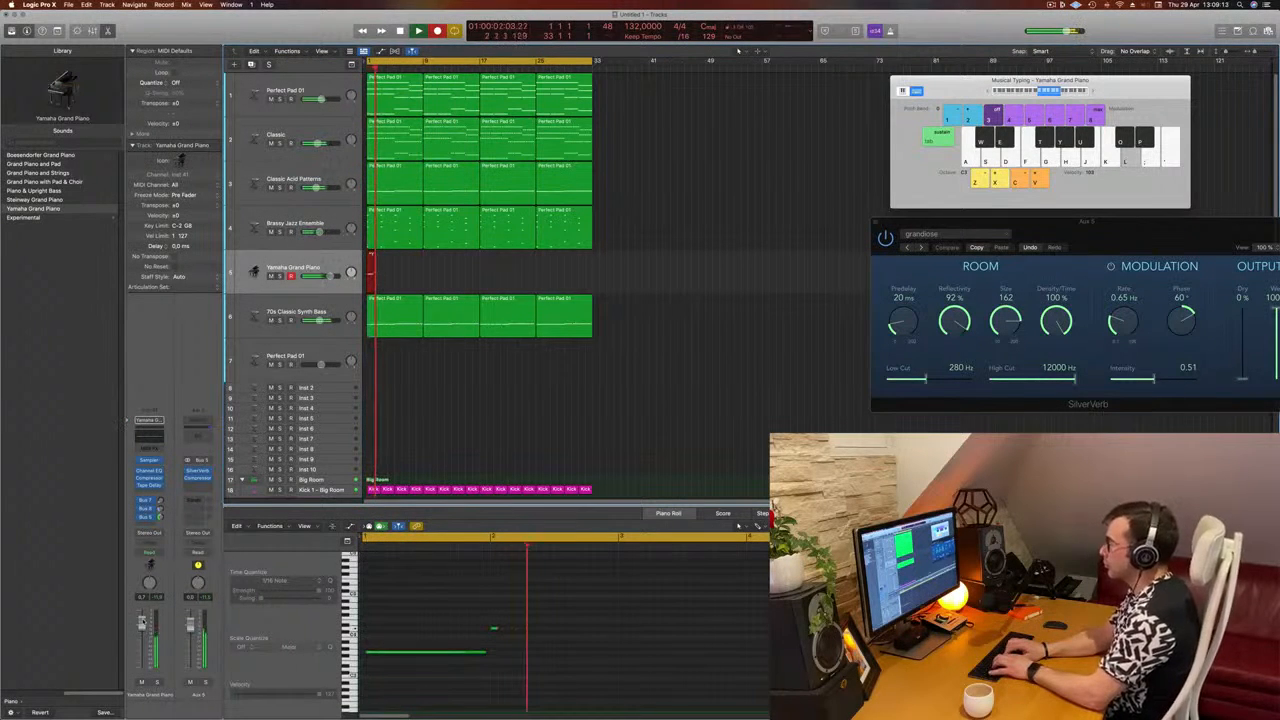
key(k)
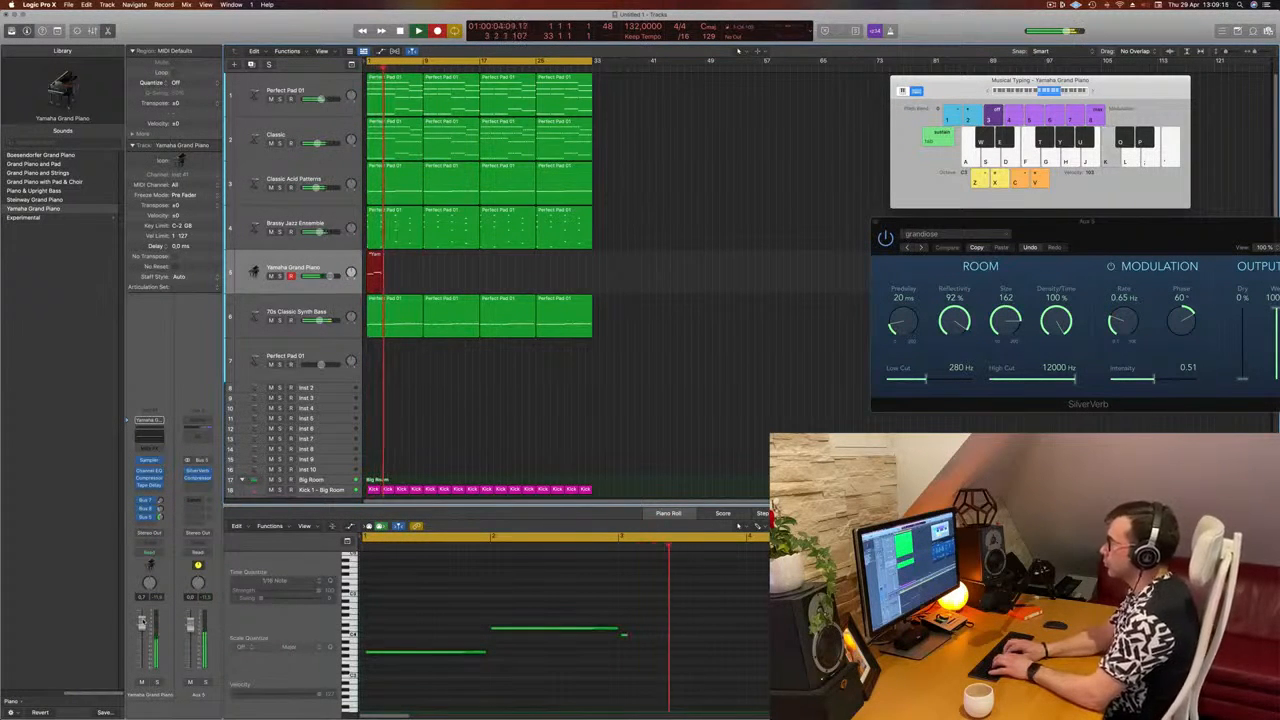
key(g)
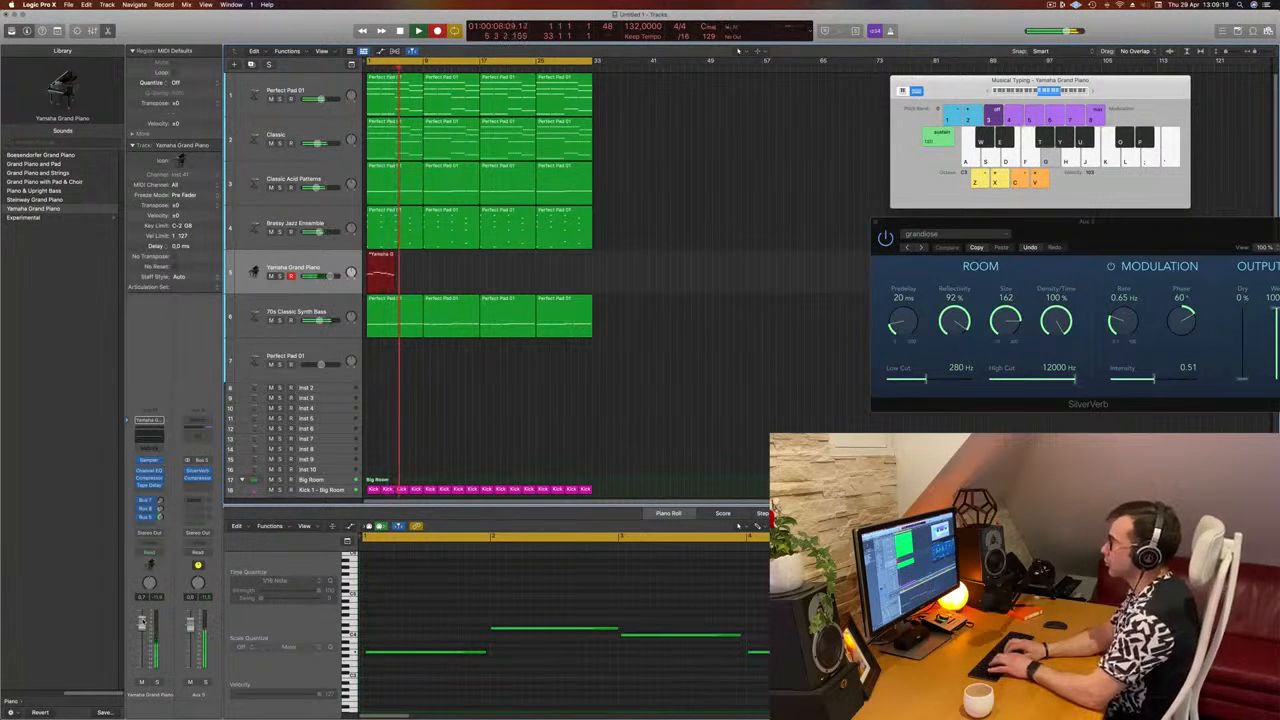
key(k)
key(space)
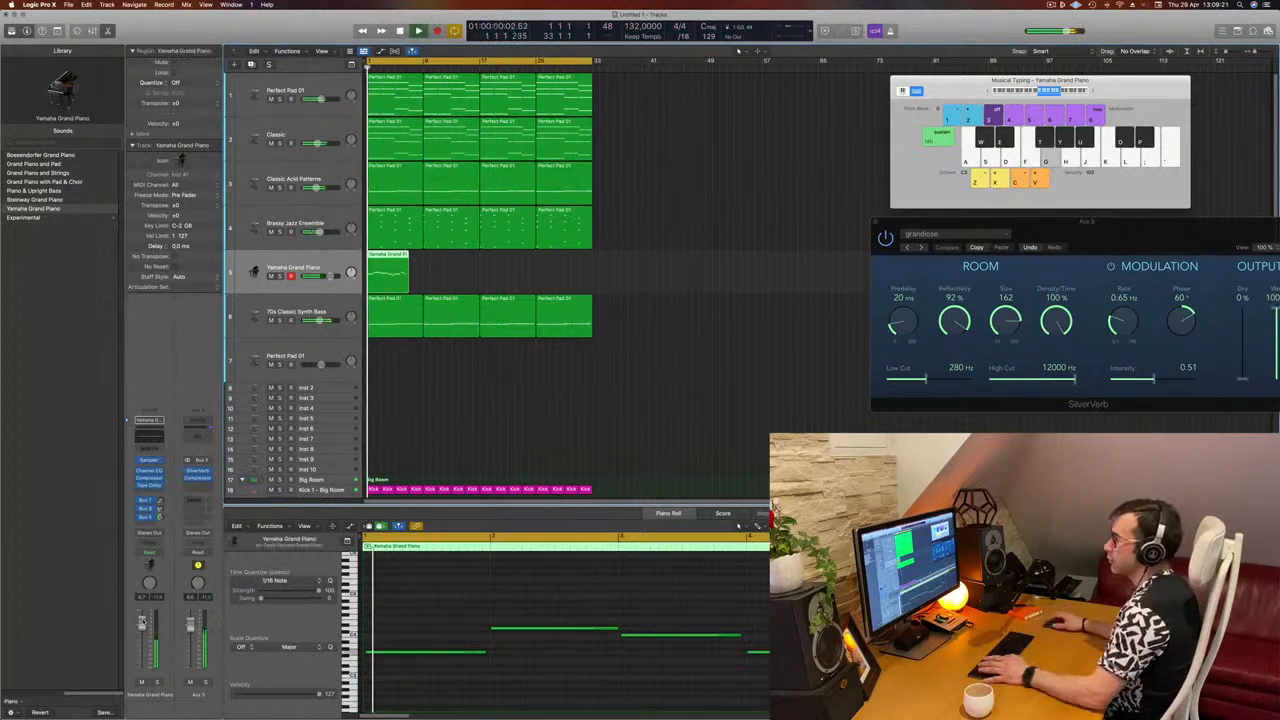
Step: Select all notes of the recorded piano region in the Piano Roll and lower their velocity to 103
click(649, 592)
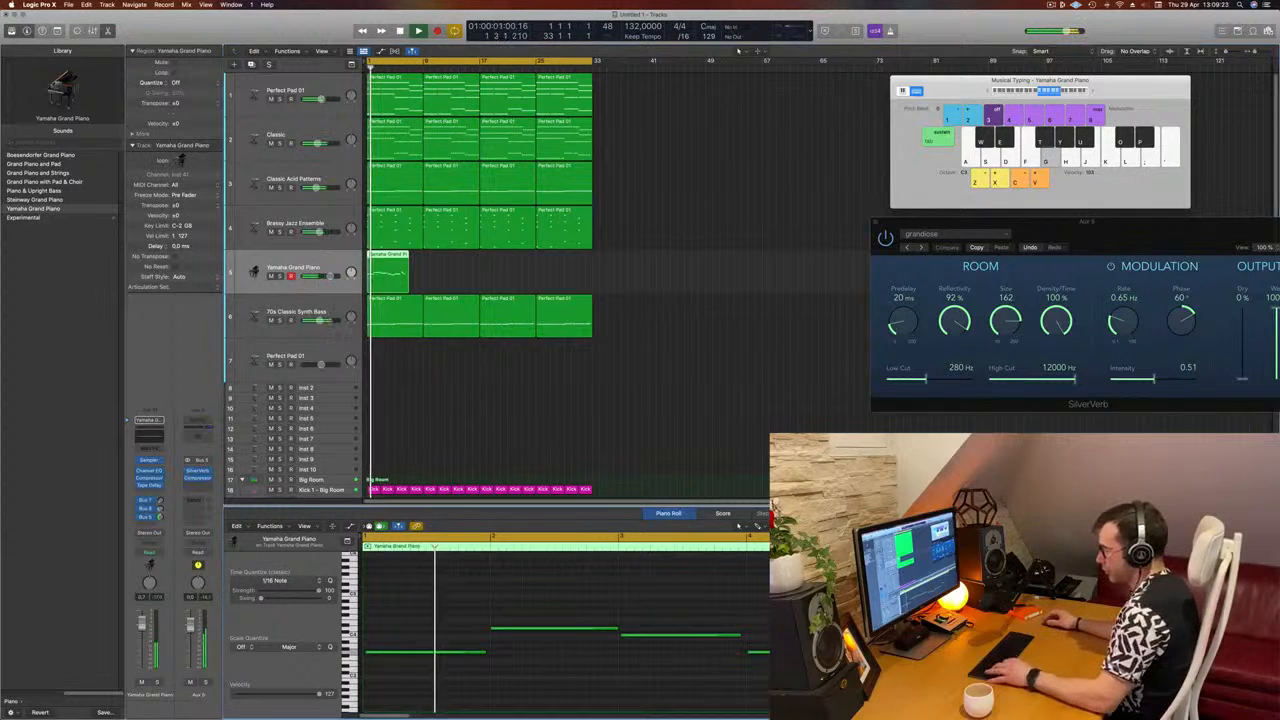
key(super+a)
click(647, 592)
scroll(576, 582, down, 1)
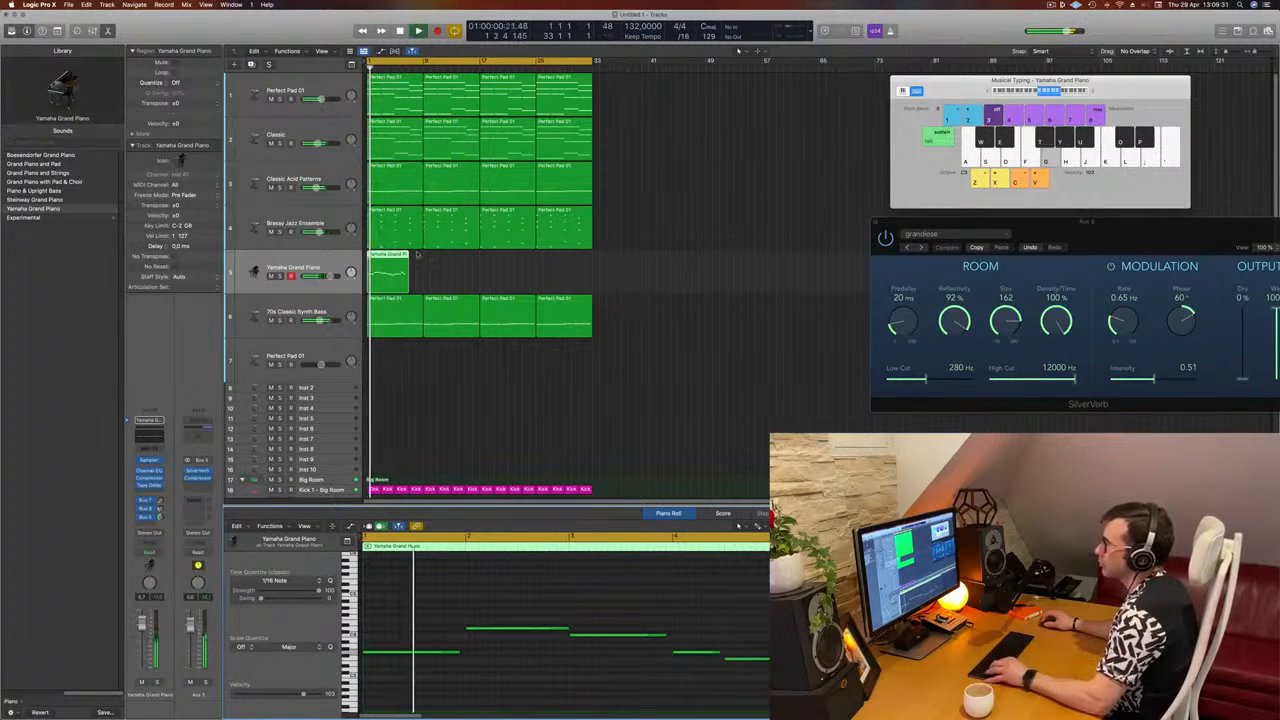
Step: Split the recorded Yamaha Grand Piano region at bar 5 and delete the part after the split
scroll(426, 271, up, 2)
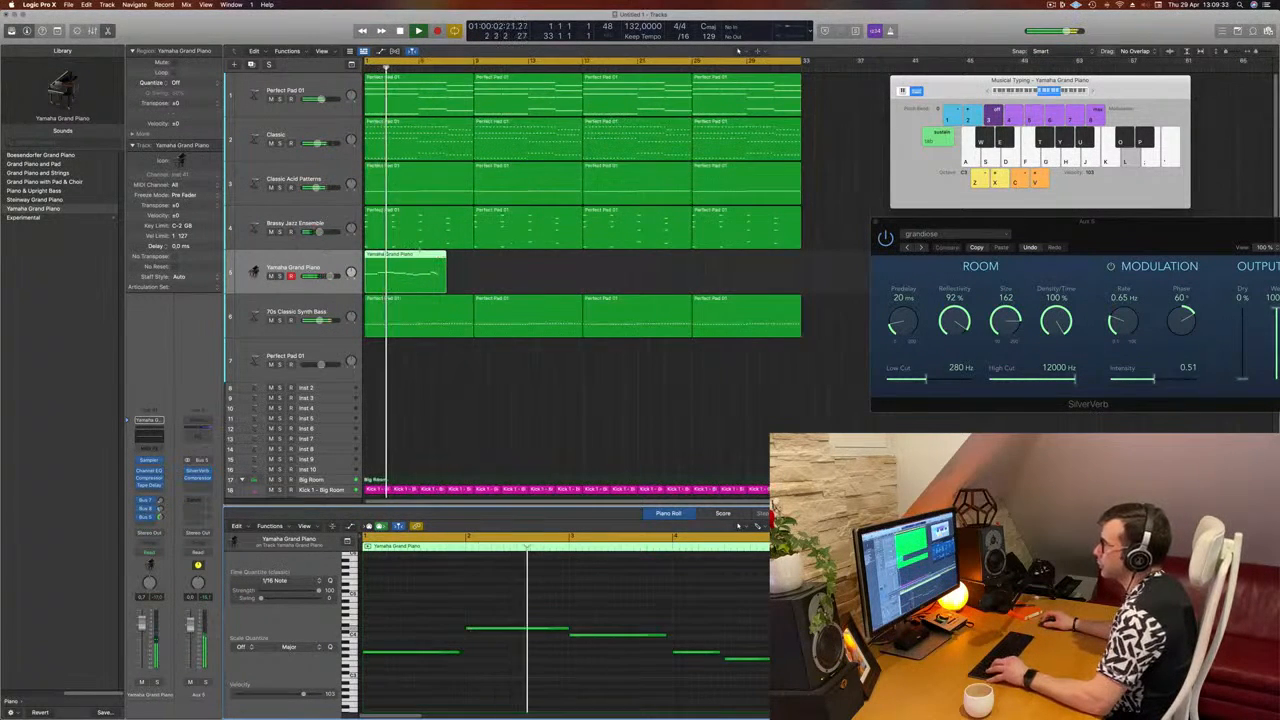
click(419, 268)
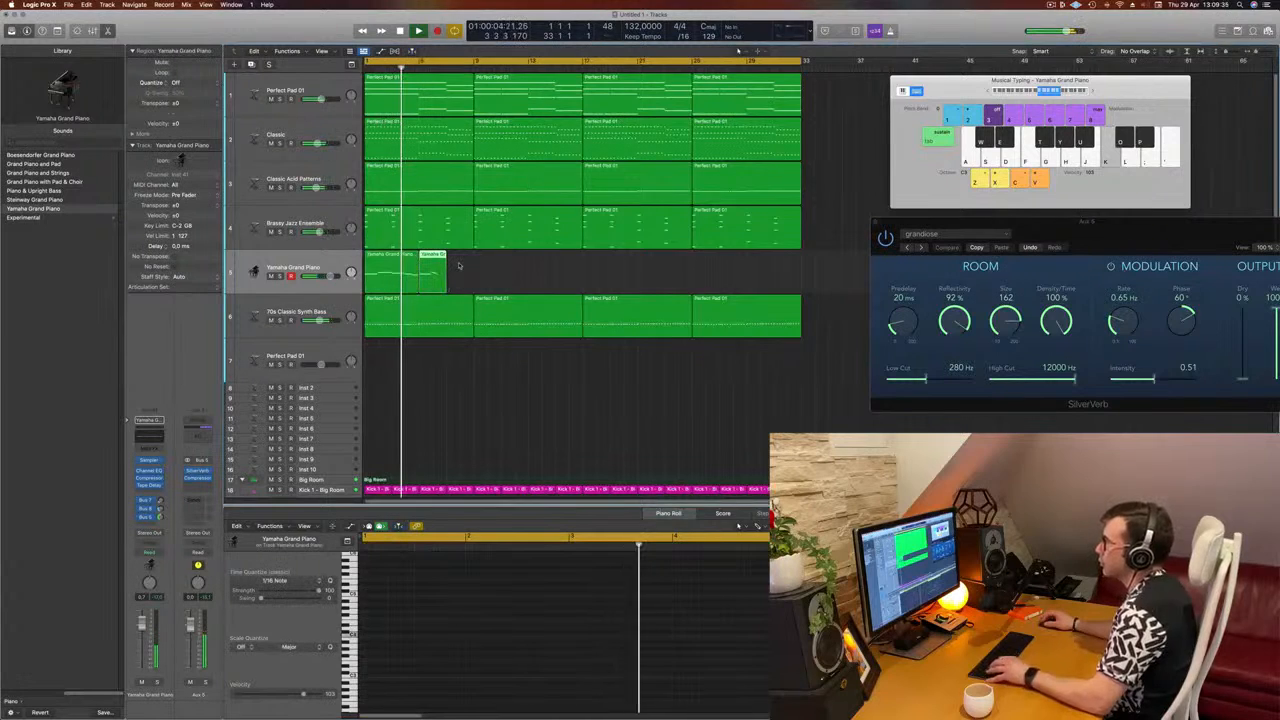
key(Delete)
click(405, 267)
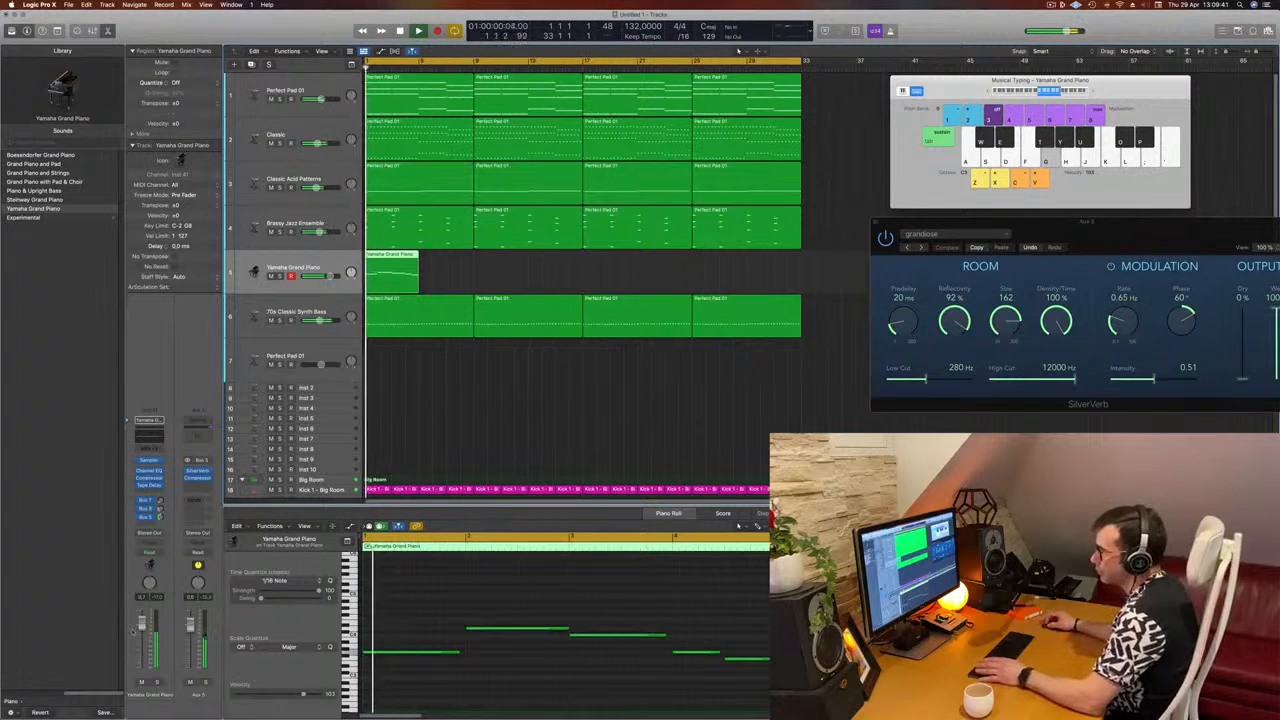
Step: Check the piano channel's Channel EQ and Compressor, and add a second Compressor after its Tape Delay
click(151, 437)
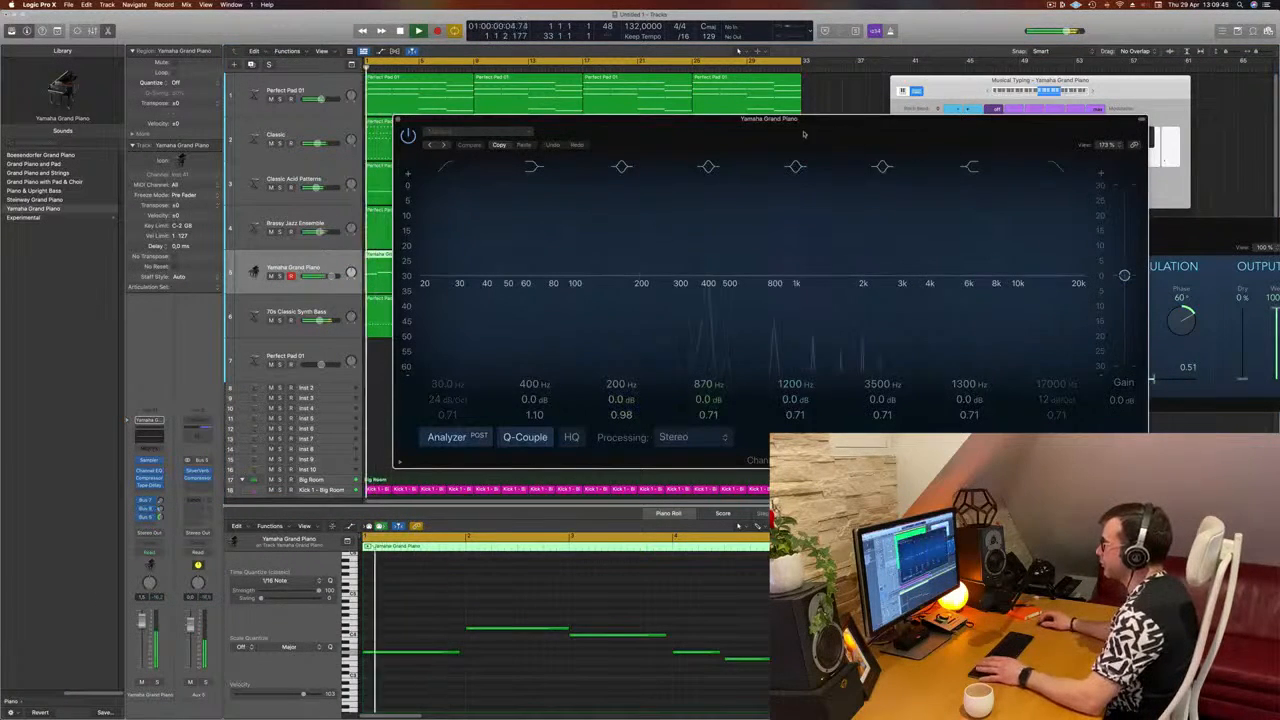
drag(803, 133, 914, 155)
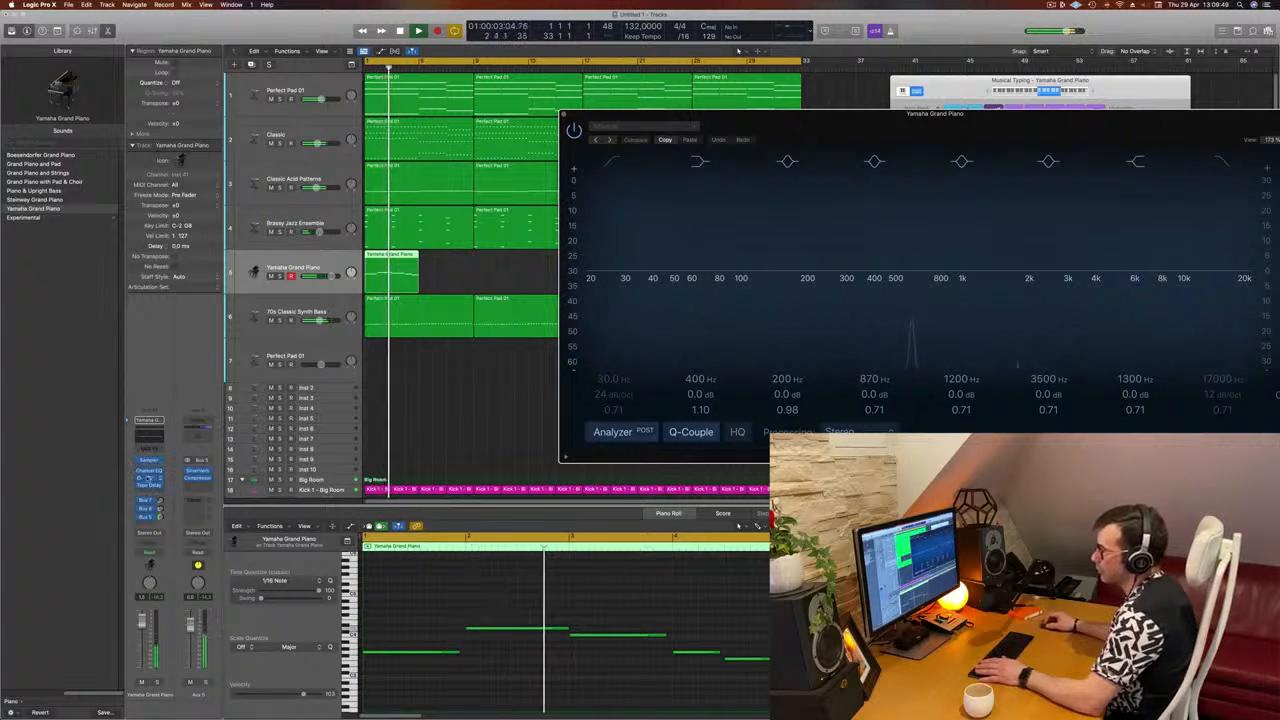
click(148, 479)
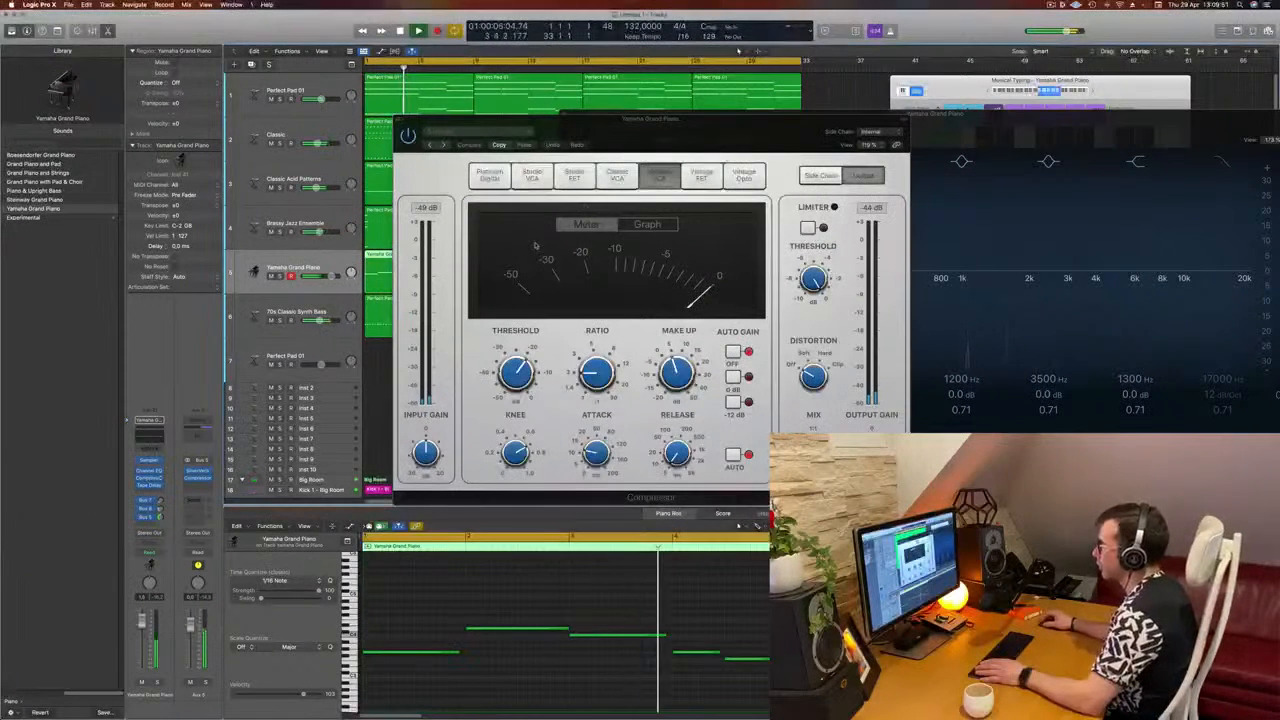
click(397, 121)
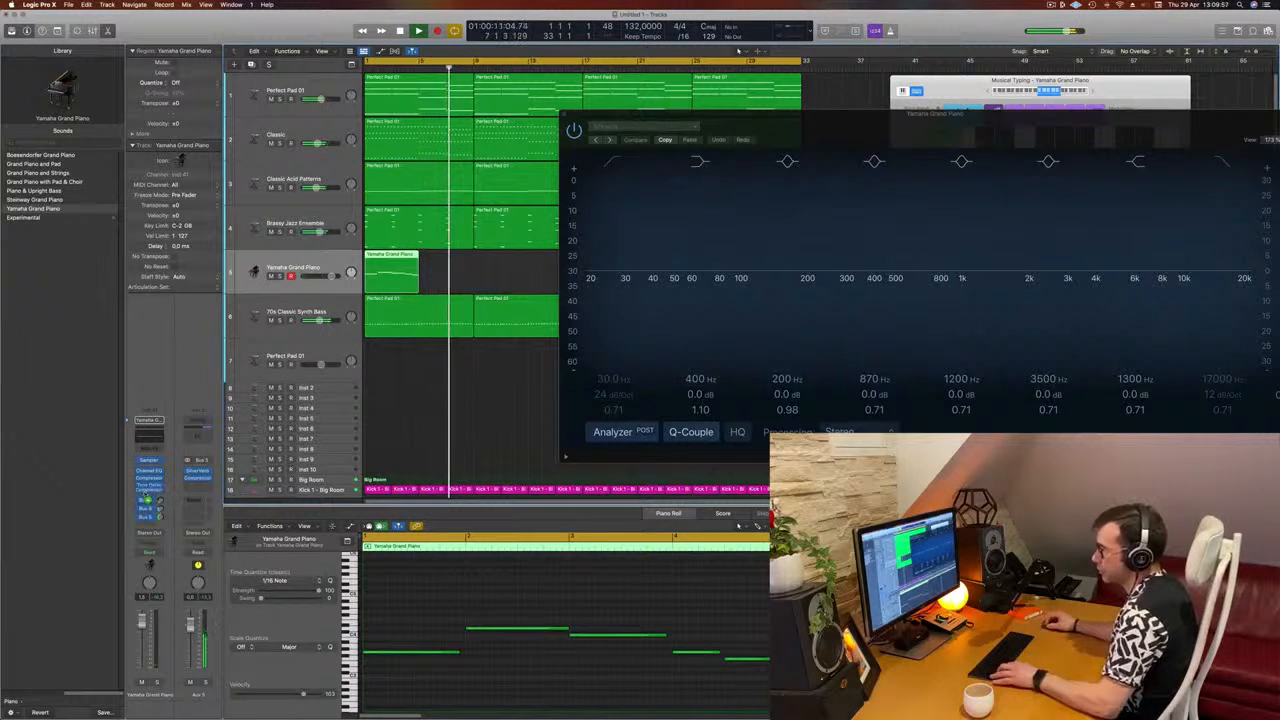
key(Return)
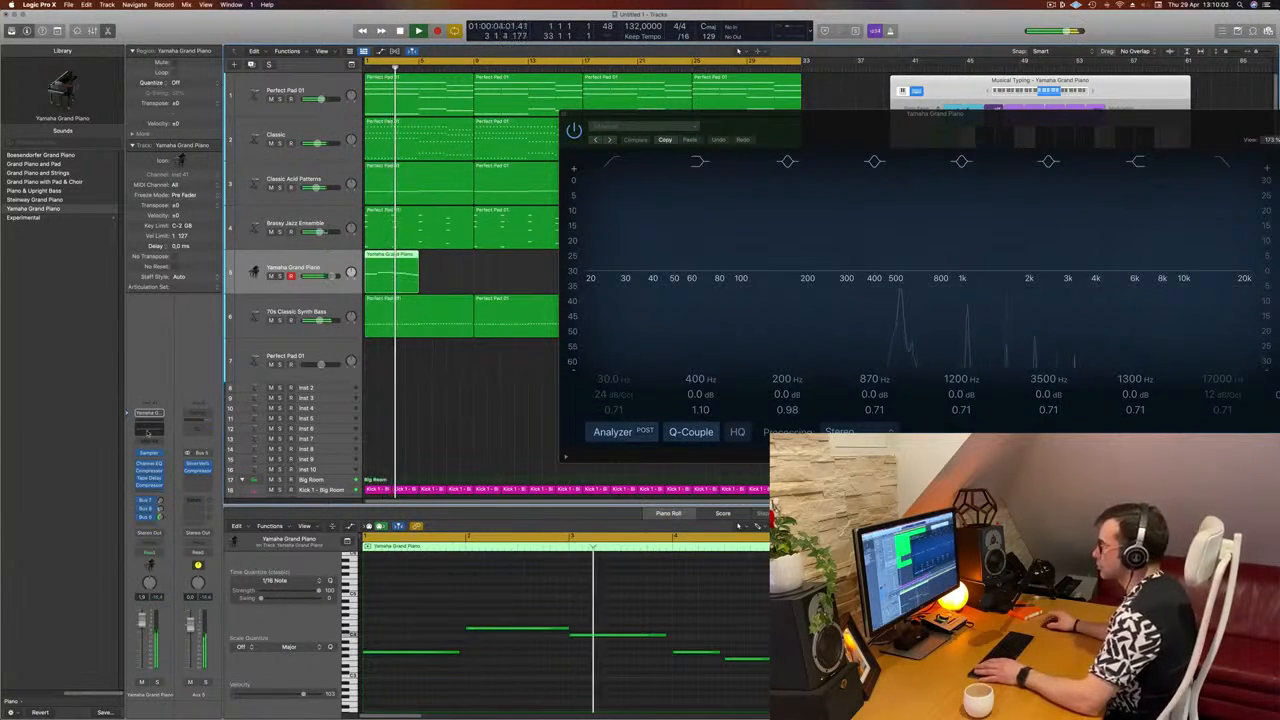
click(564, 114)
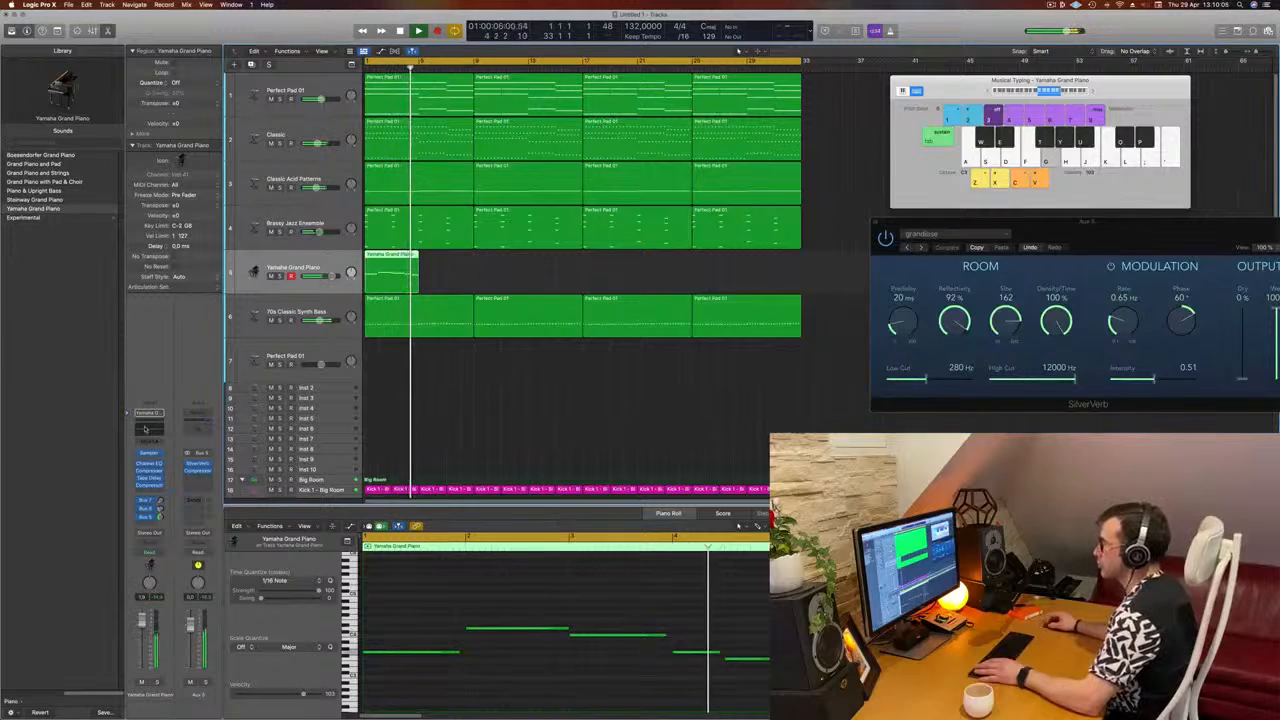
Step: Shape the piano's Channel EQ with +3.7 dB at 3560 Hz, a +4.0 dB high shelf at 396 Hz, and an enabled low cut
click(149, 463)
drag(1022, 128, 814, 119)
drag(874, 262, 876, 251)
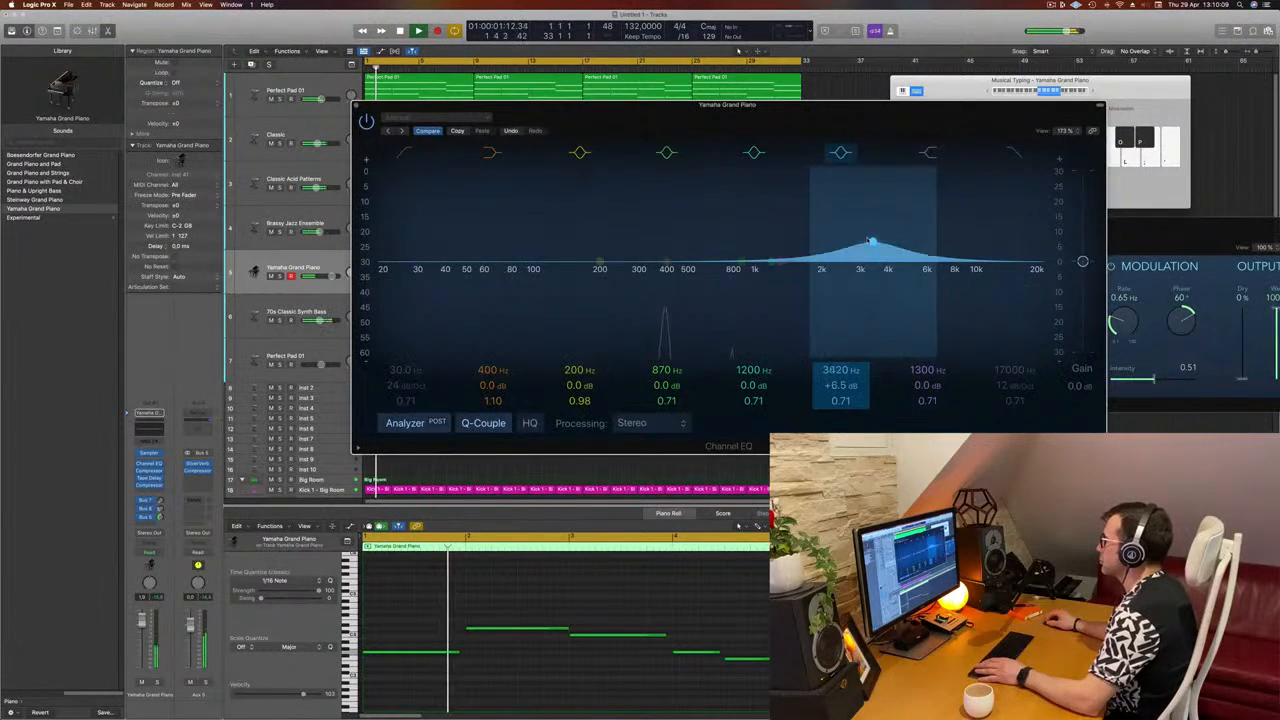
drag(780, 262, 780, 247)
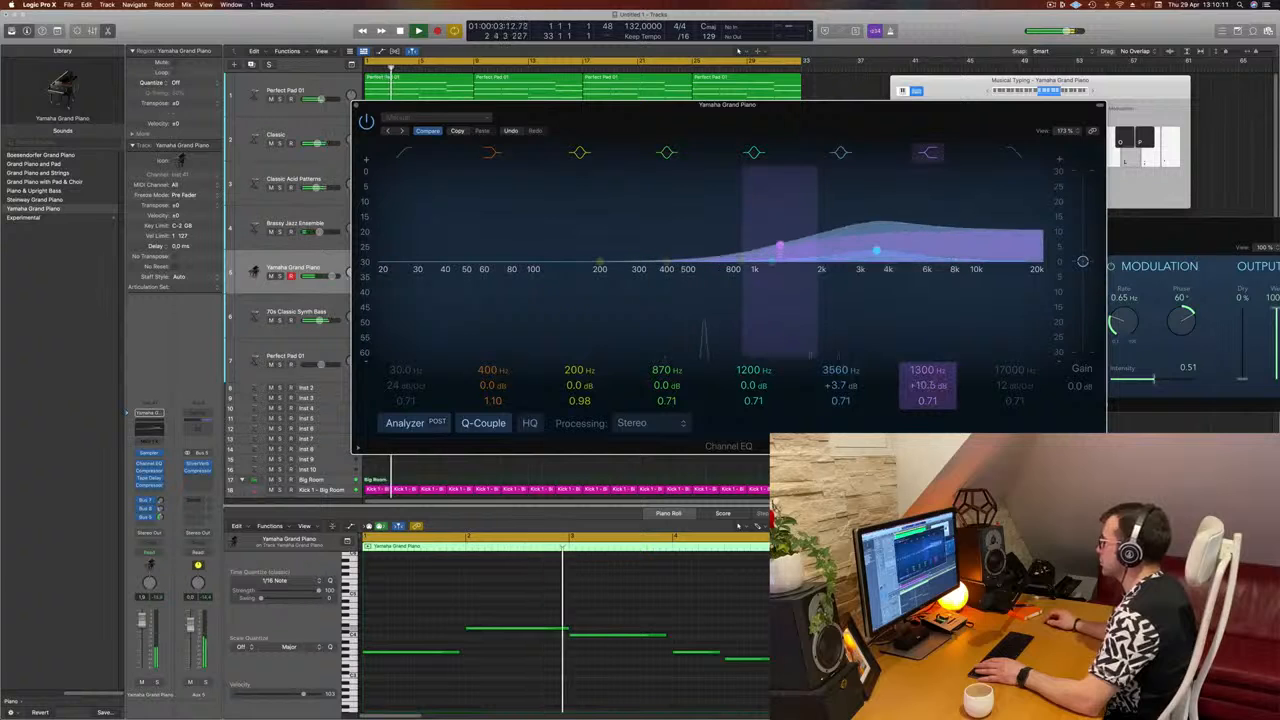
drag(925, 386, 925, 401)
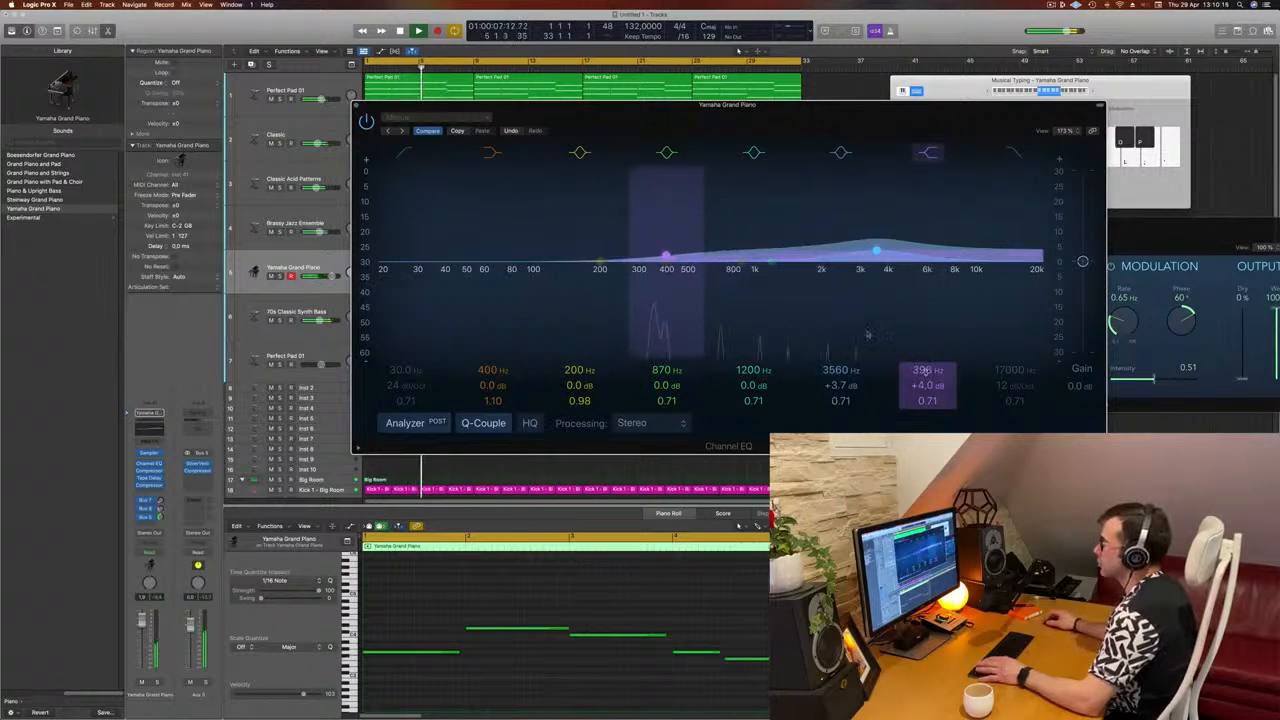
click(412, 153)
drag(418, 234, 665, 234)
click(357, 106)
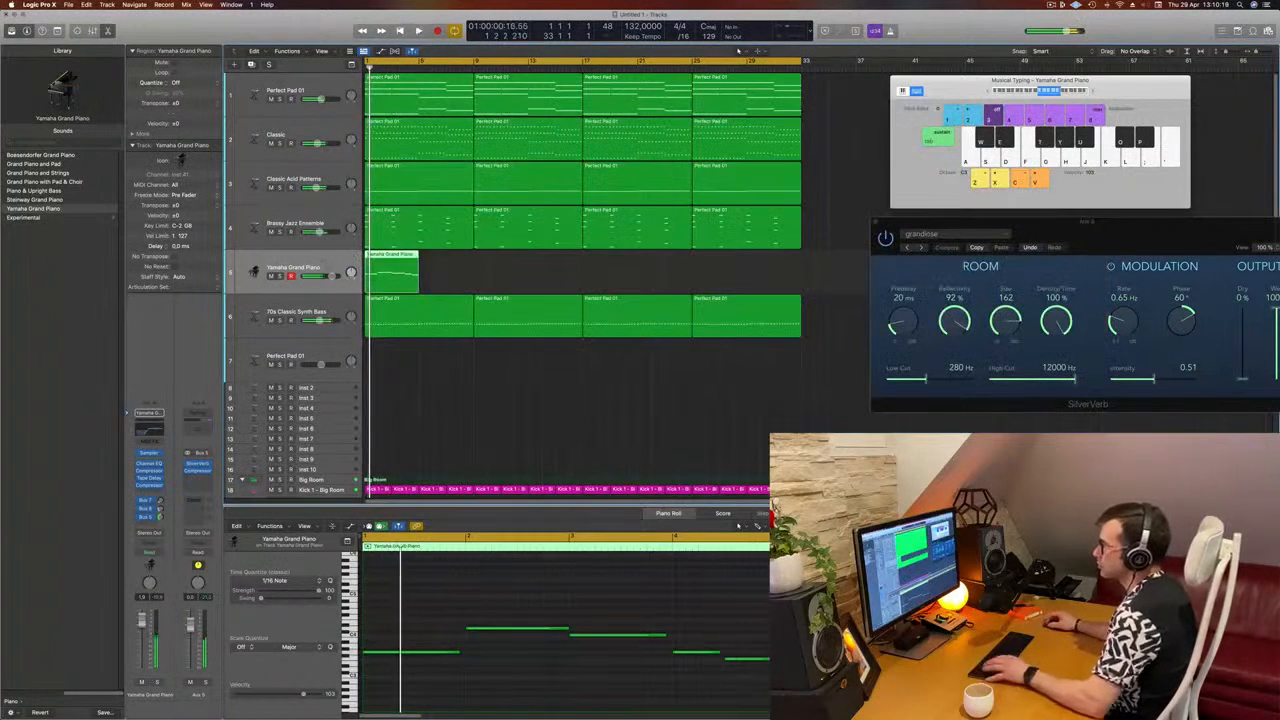
Step: Duplicate the four-bar piano region to bar 5 and show both regions together in the Piano Roll
drag(420, 266, 440, 262)
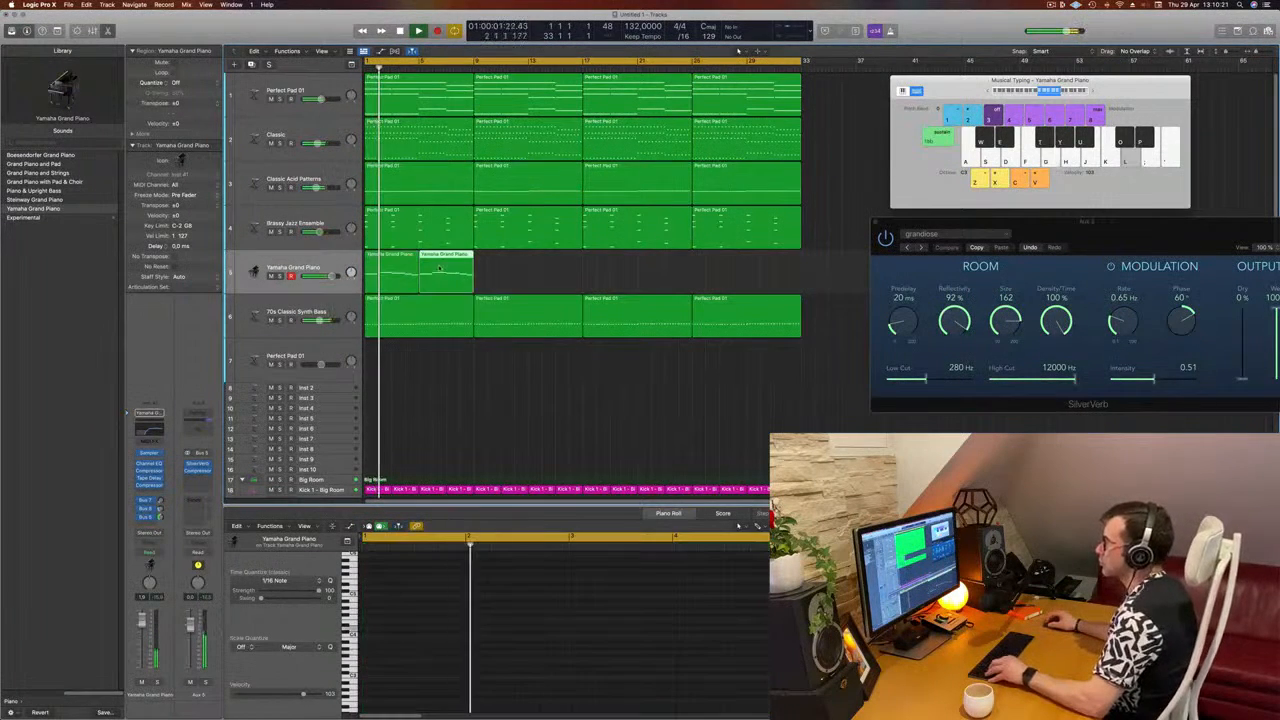
scroll(520, 576, down, 5)
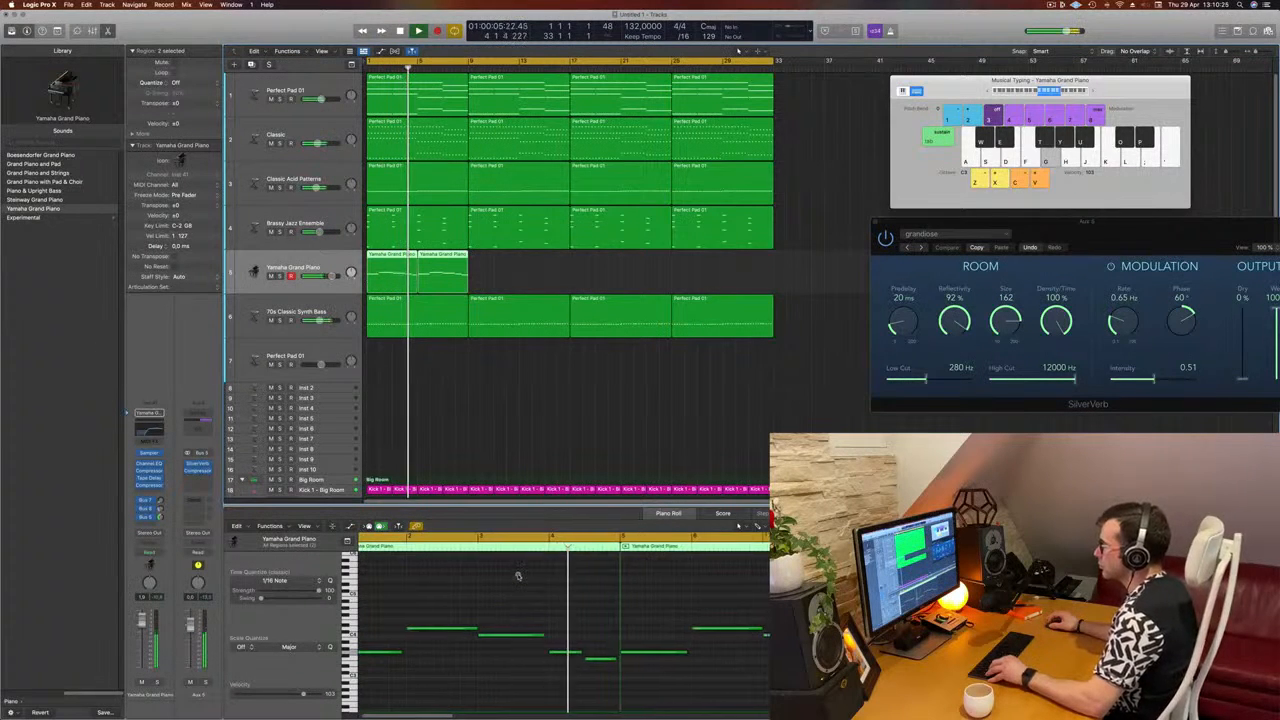
scroll(518, 576, down, 2)
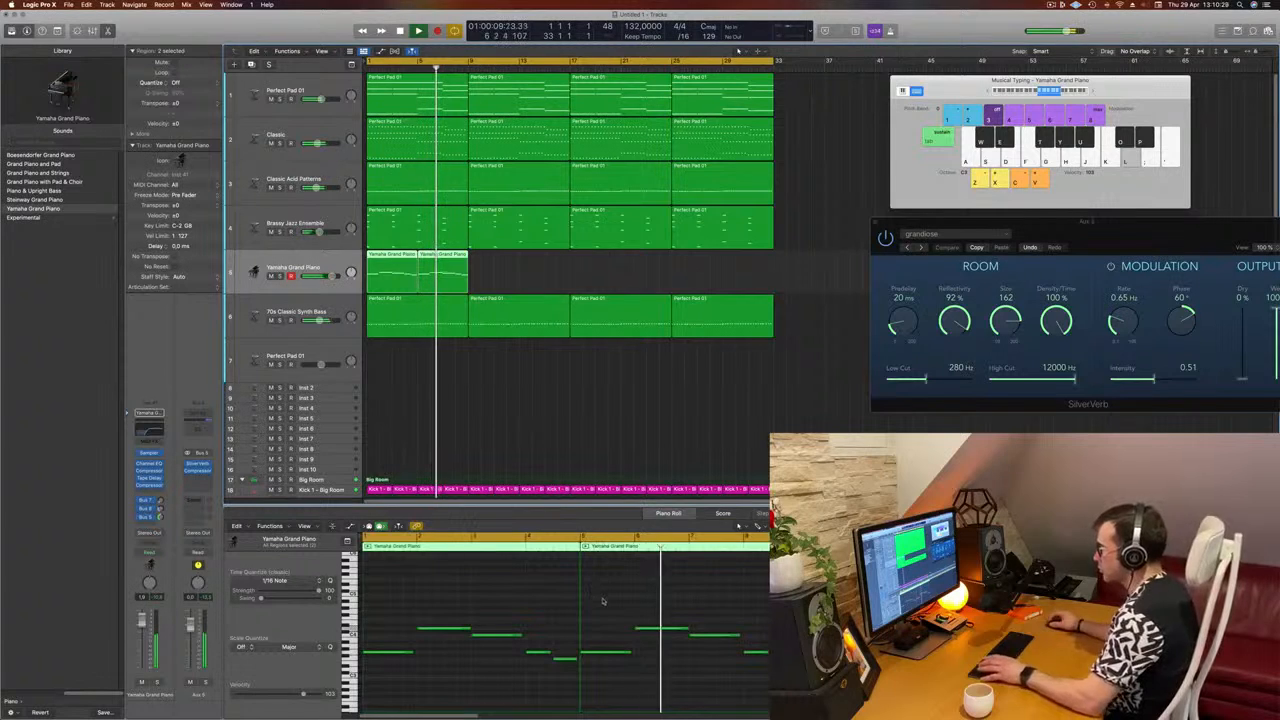
key(Return)
Step: In the second piano region, raise the first note to the pitch of the original third note and lower the third note to just above the fourth
click(607, 651)
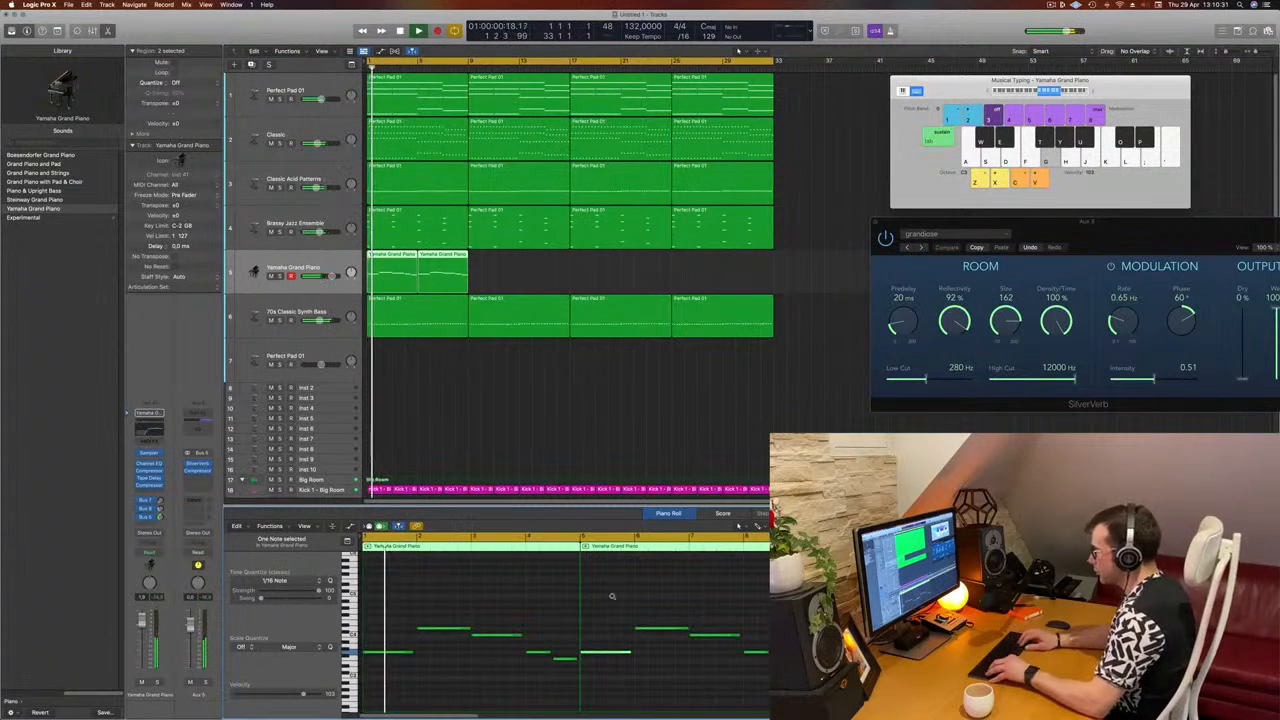
key(alt+Up)
key(alt+Up)
key(alt+Up)
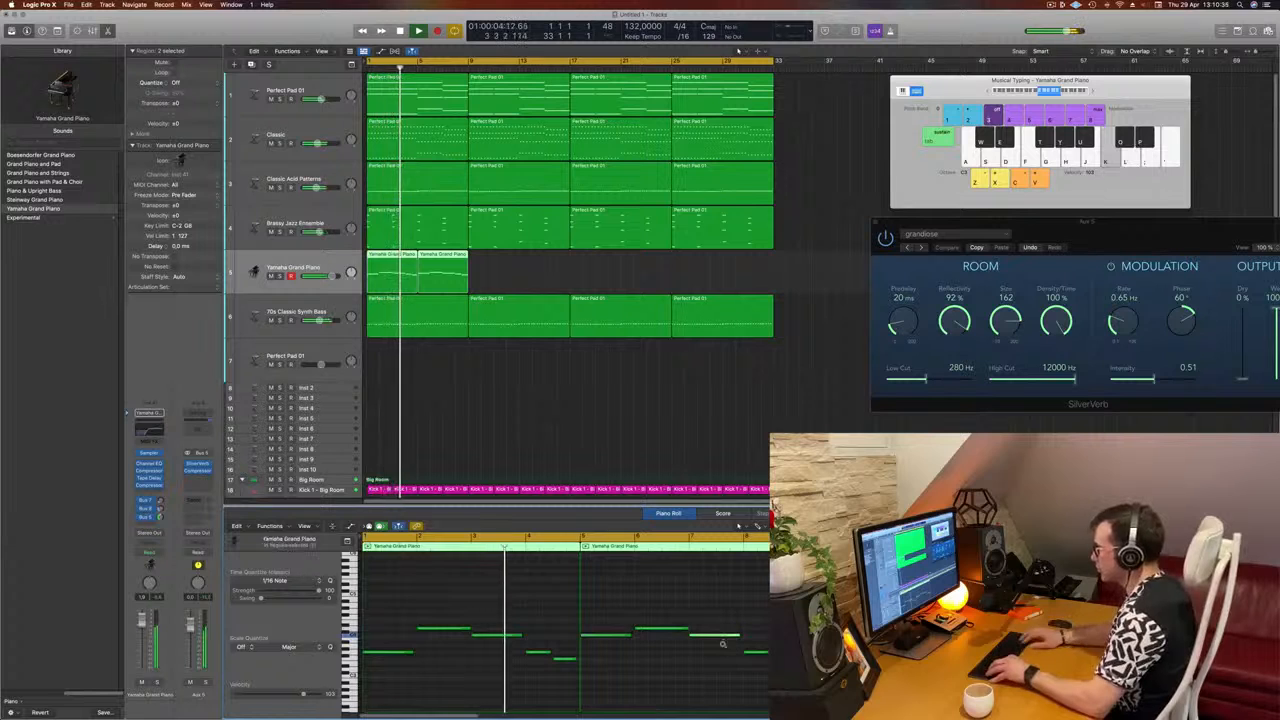
drag(720, 635, 722, 648)
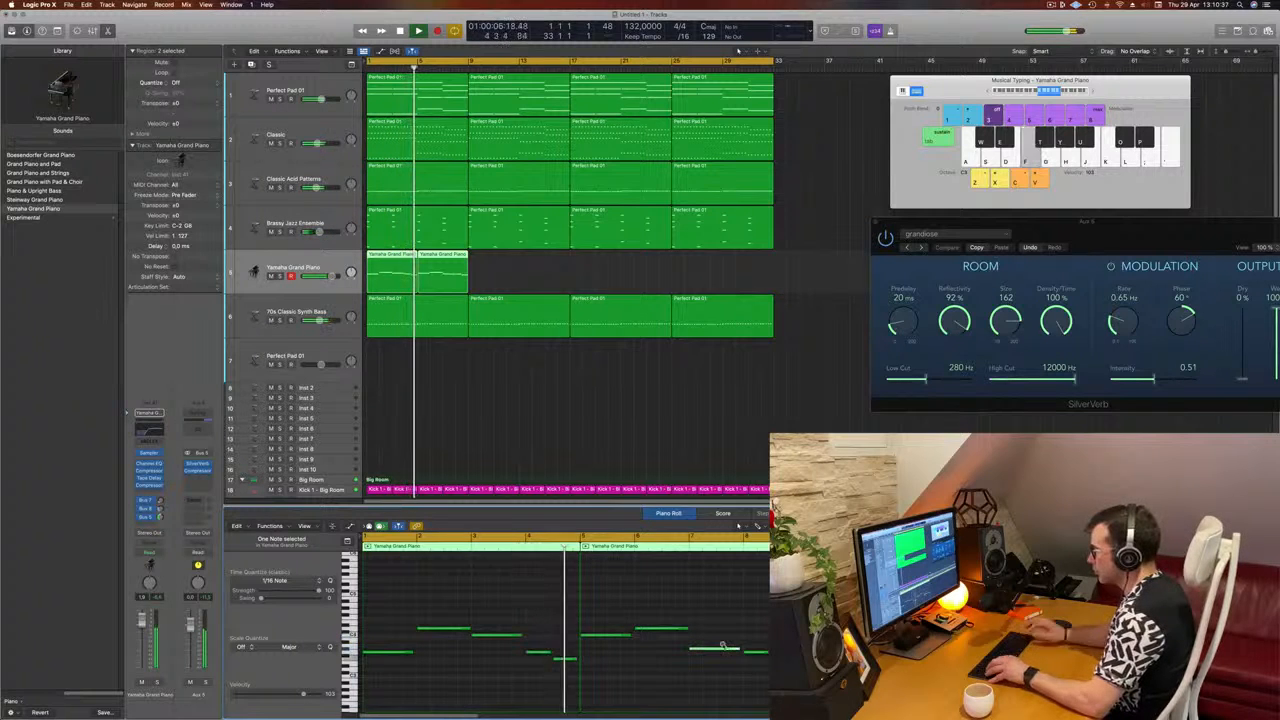
scroll(555, 590, left, 1)
click(555, 590)
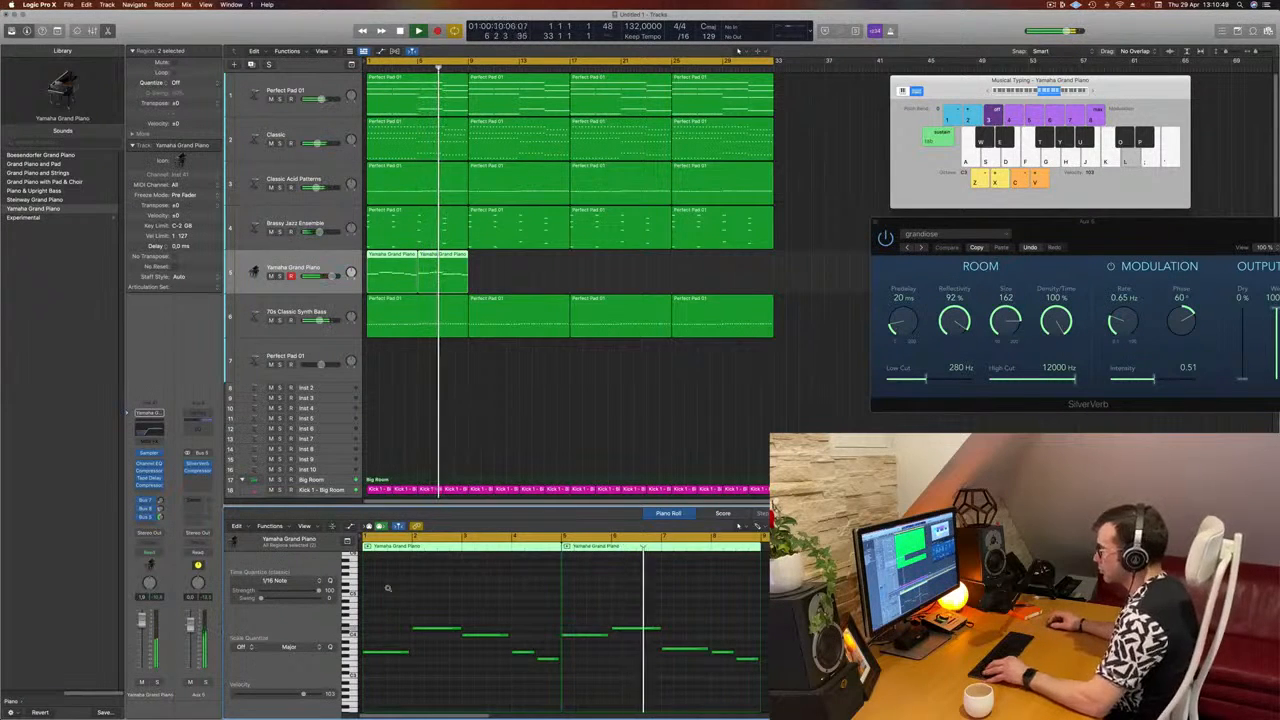
scroll(388, 590, down, 1)
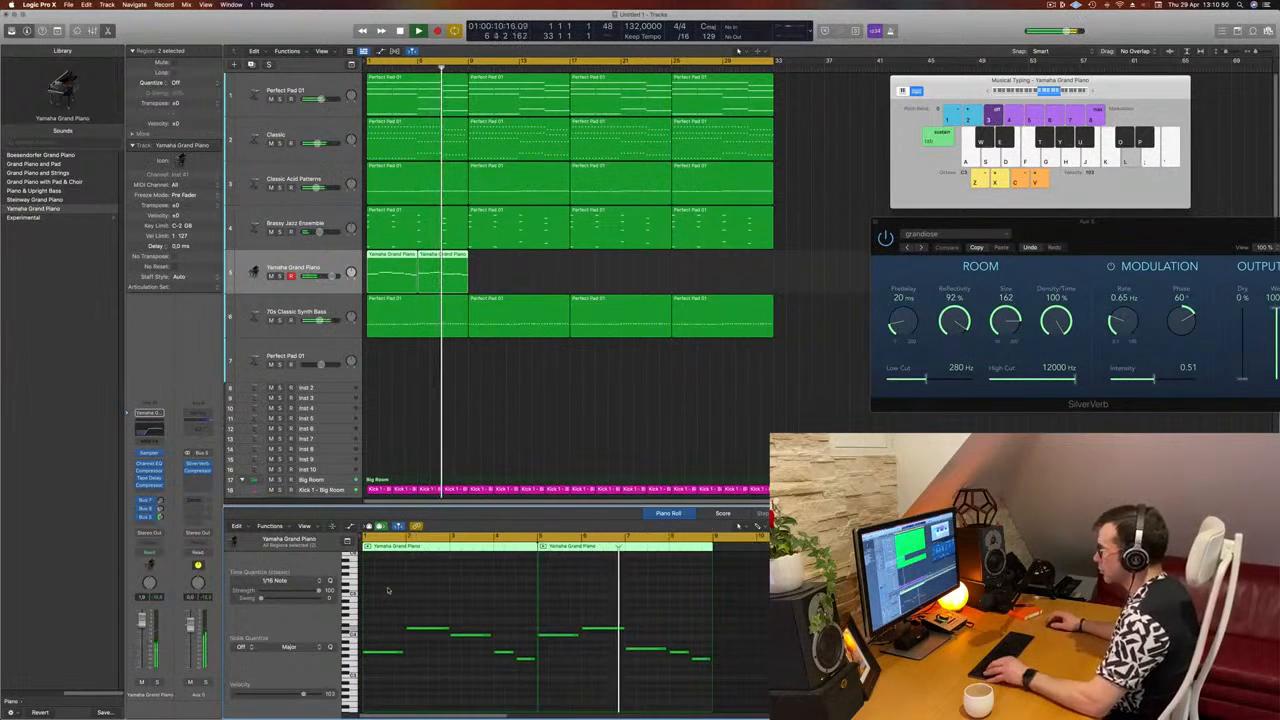
Step: Lower the second region's third note to the original fourth note's pitch, and raise its fourth note to match its first
click(645, 650)
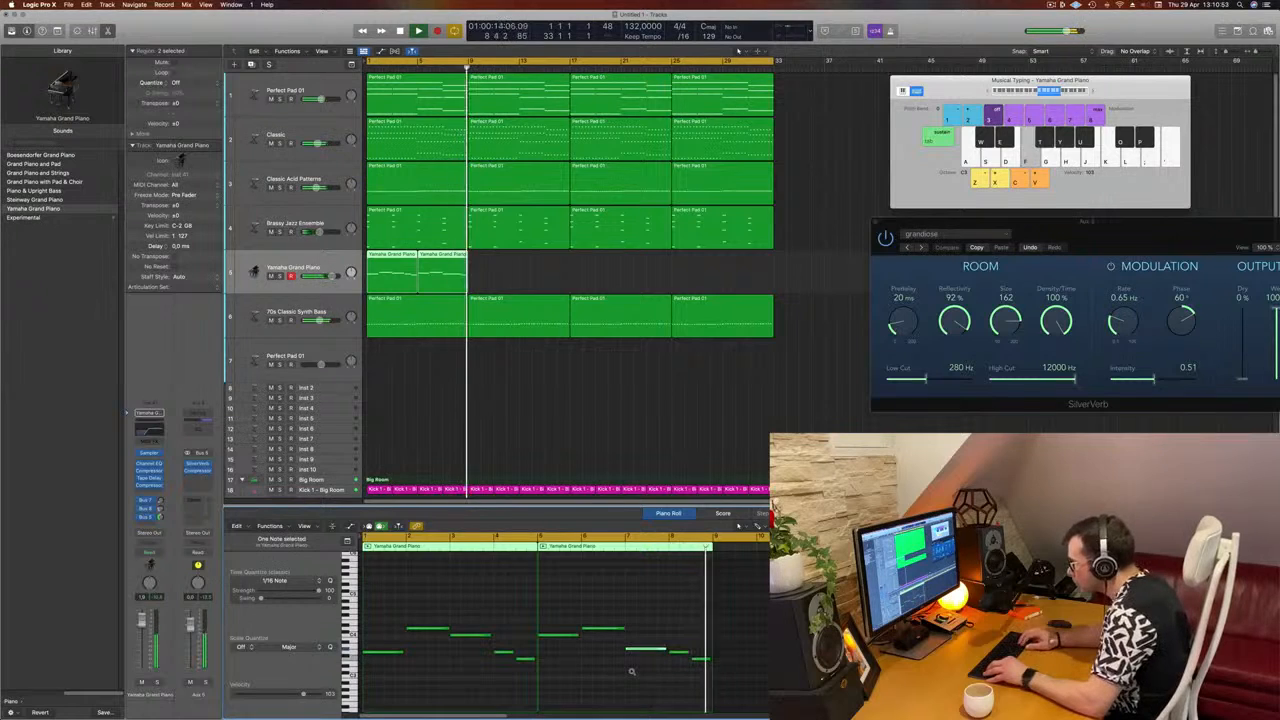
key(Return)
key(space)
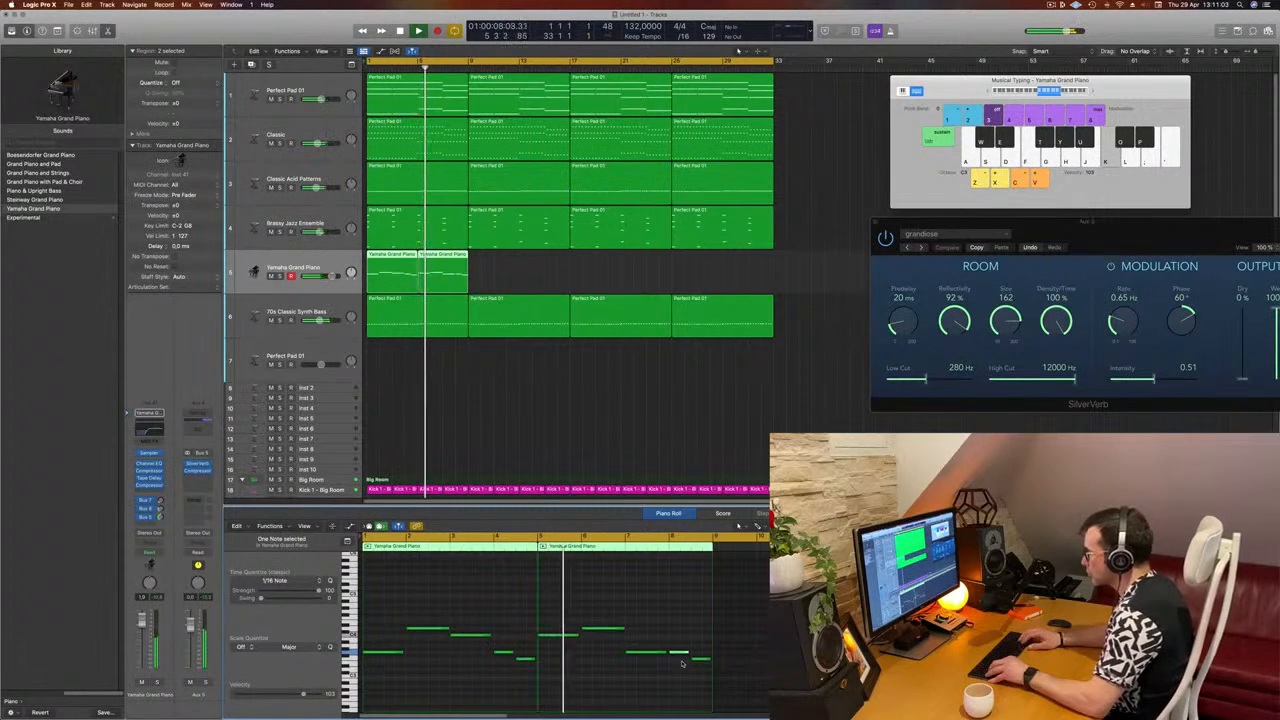
key(alt+Up)
key(alt+Up)
key(alt+Up)
key(alt+Up)
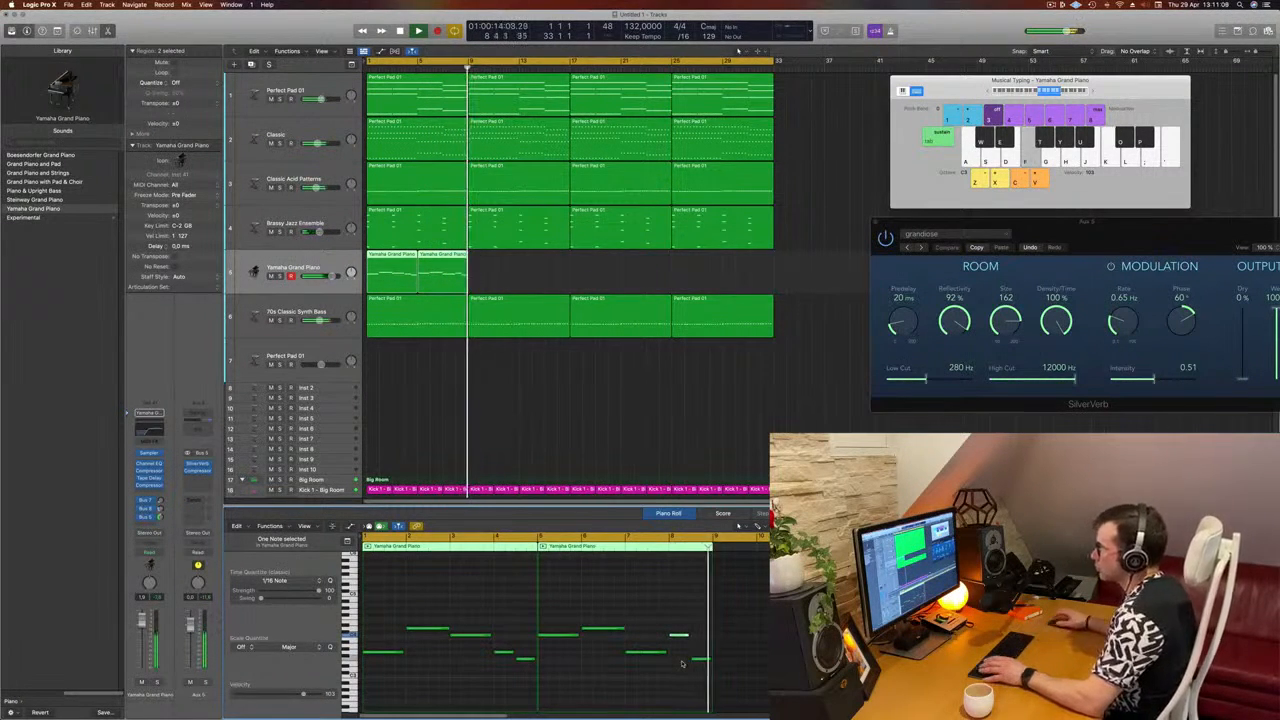
Step: Duplicate both piano regions to bar 9 and select all four regions on the Yamaha Grand Piano track
key(Return)
key(space)
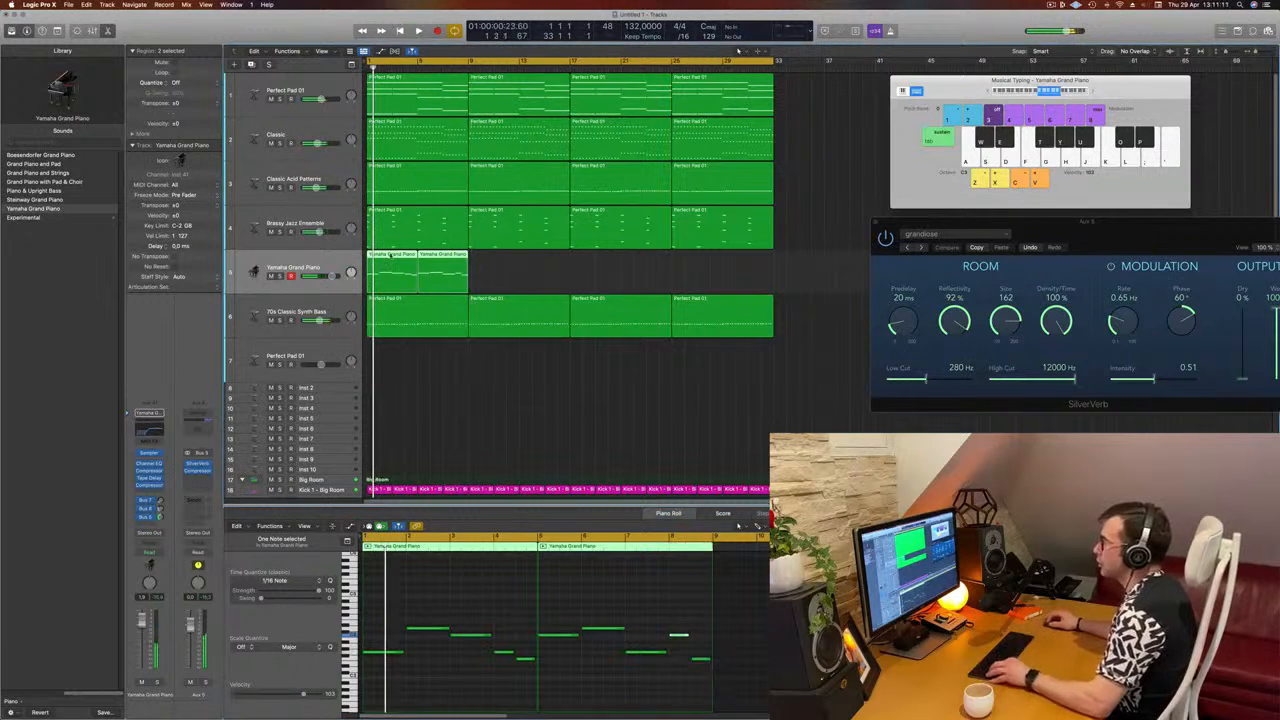
drag(395, 268, 493, 268)
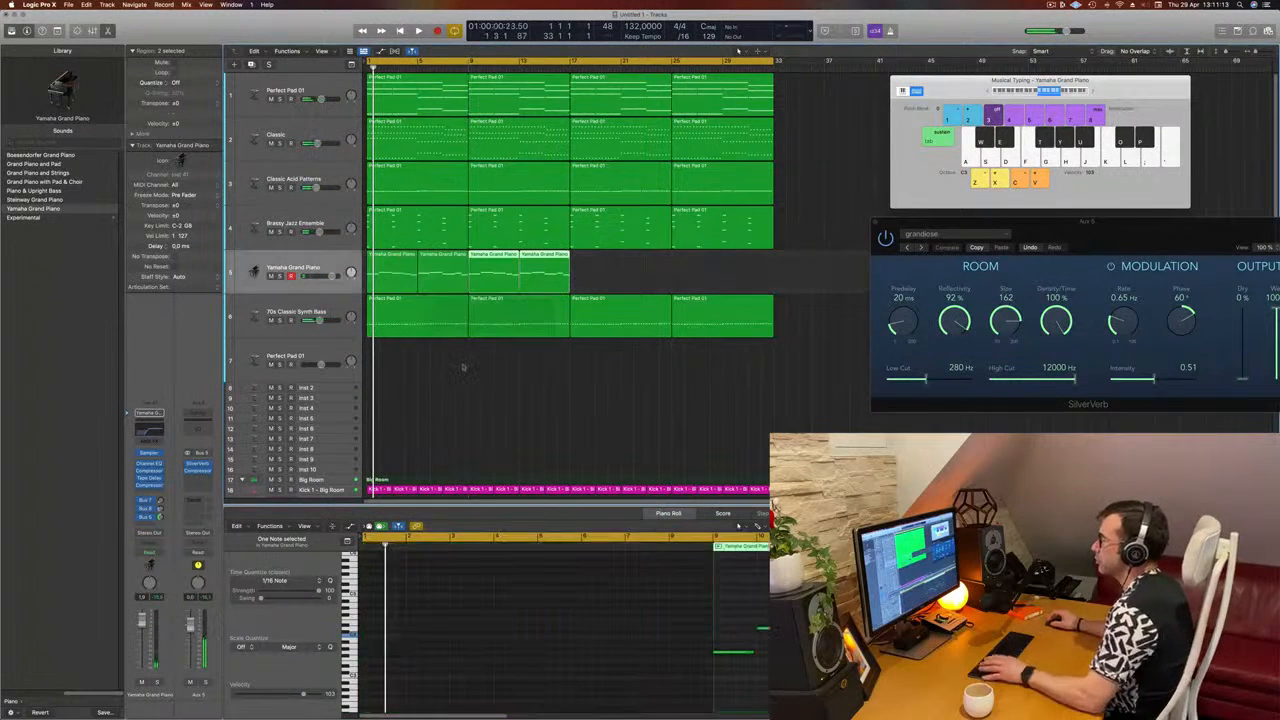
key(space)
key(super+Left)
click(309, 256)
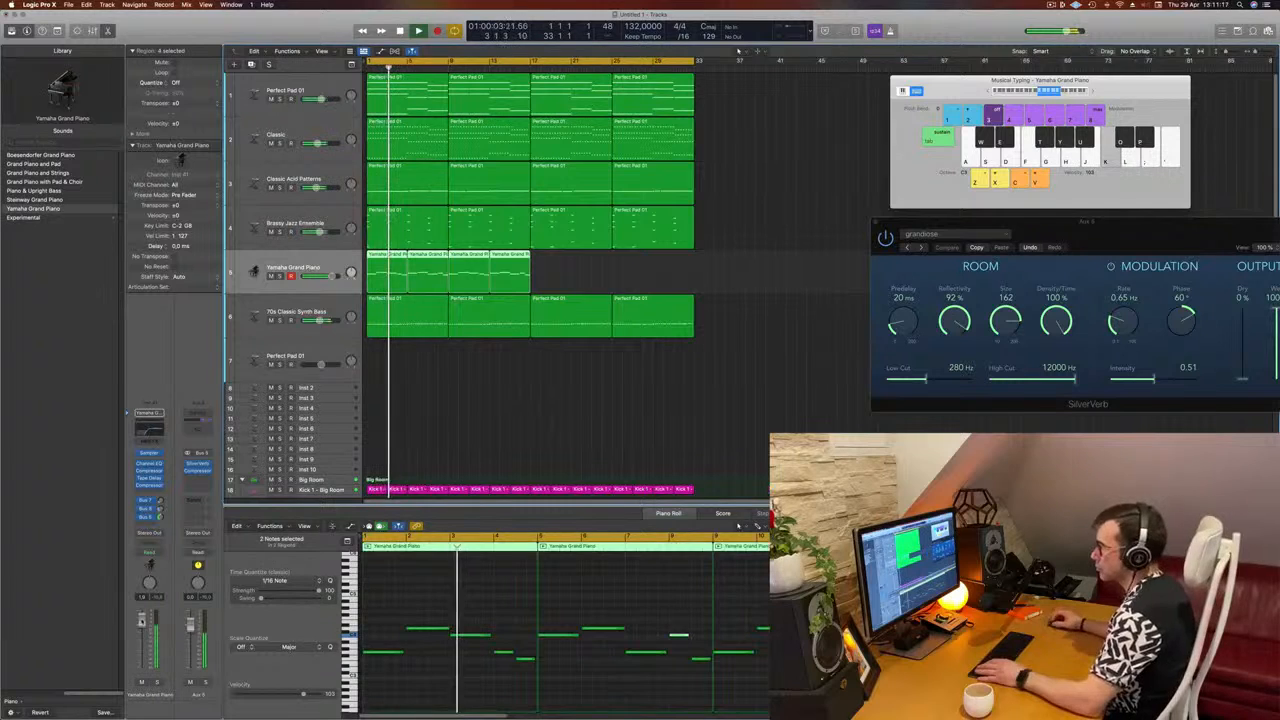
Step: Delete the two copied piano regions at bars 9 and 13 on the Yamaha Grand Piano track
click(536, 418)
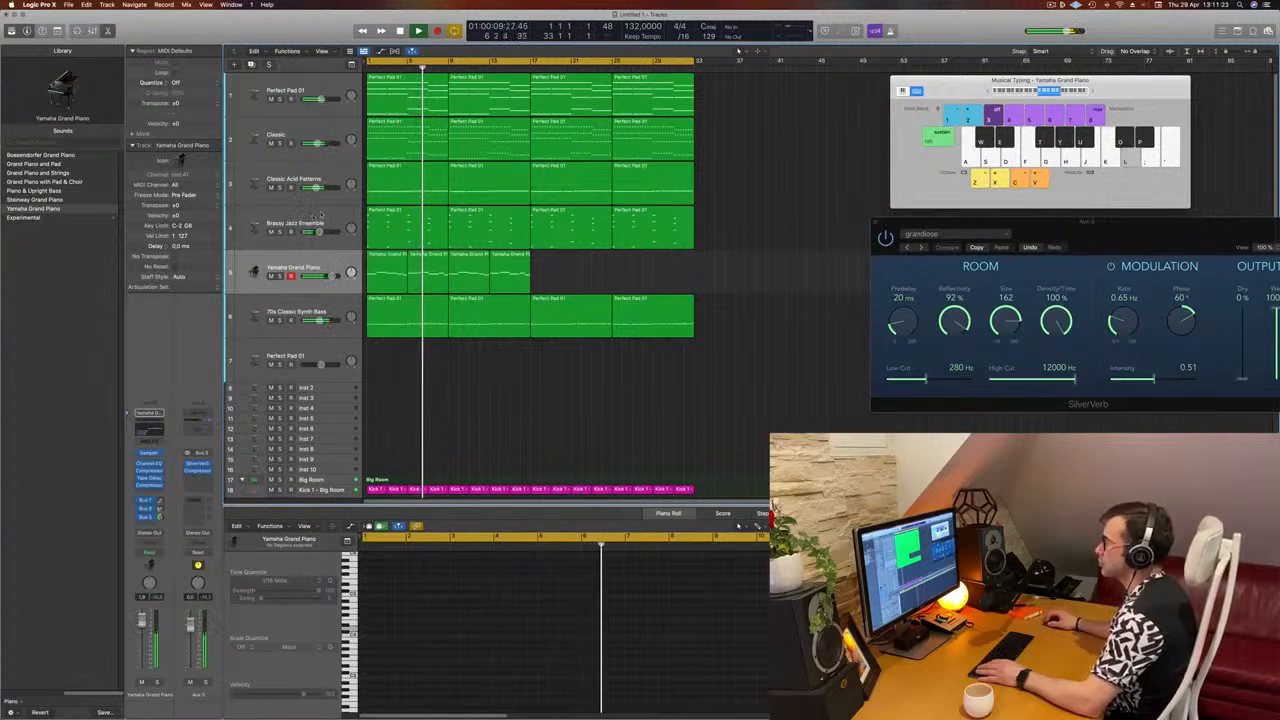
click(316, 218)
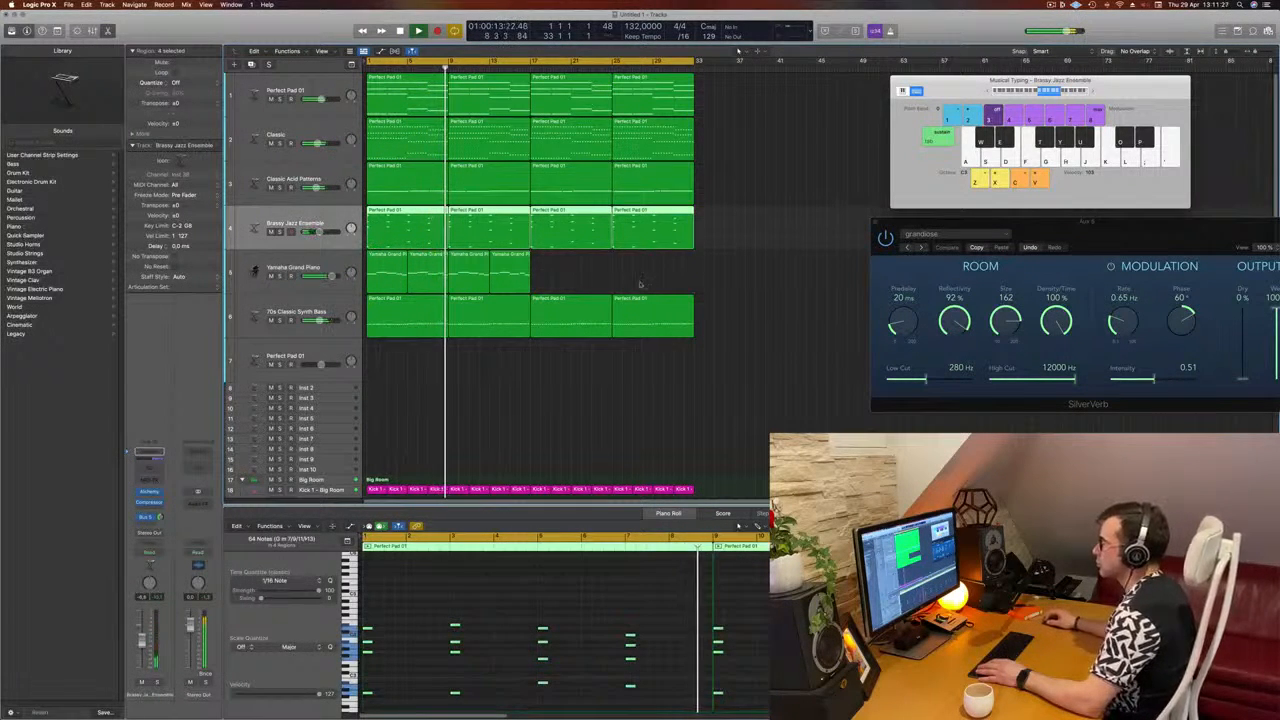
click(410, 285)
key(Return)
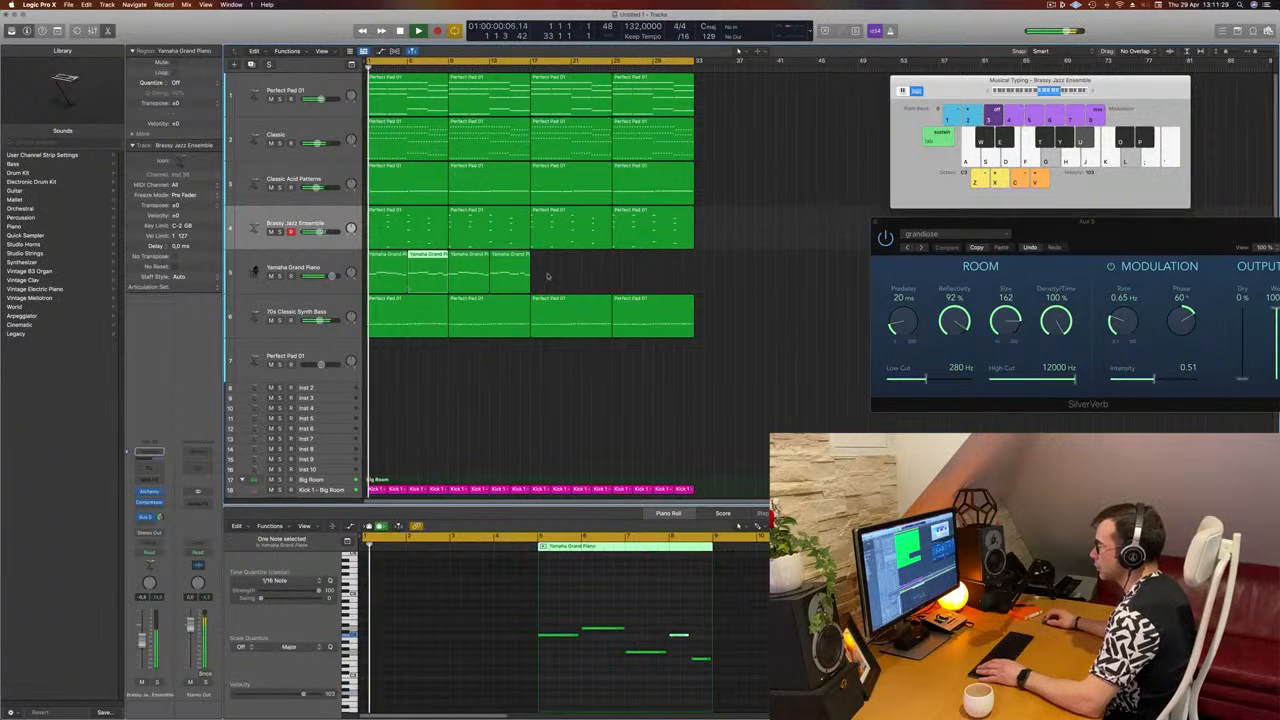
click(468, 277)
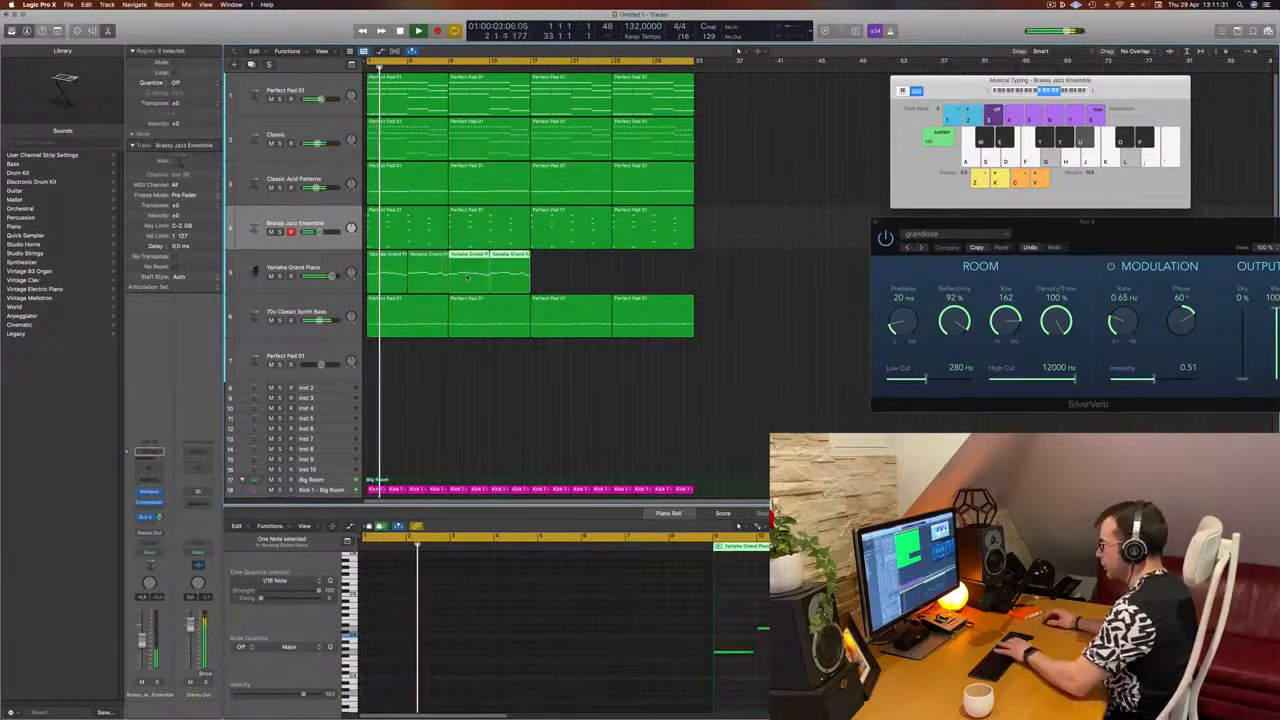
key(Delete)
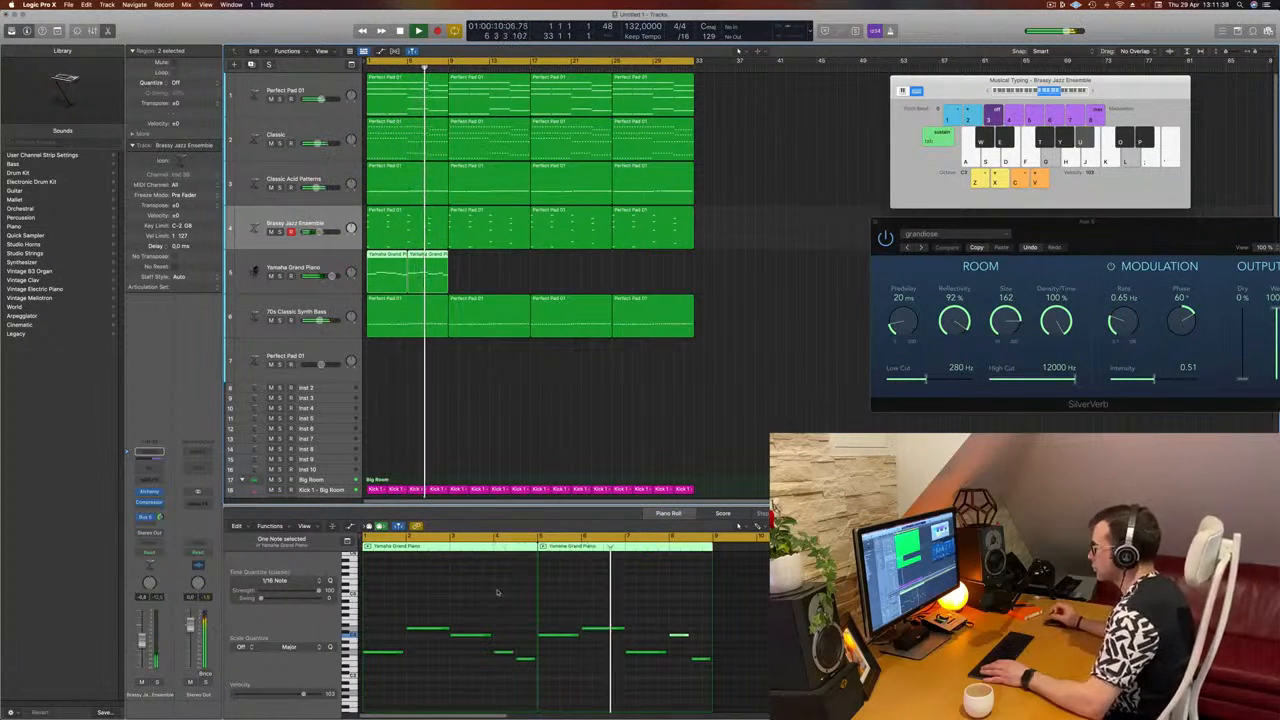
Step: Lower the third note of the second piano region to the pitch of that region's last note
click(643, 657)
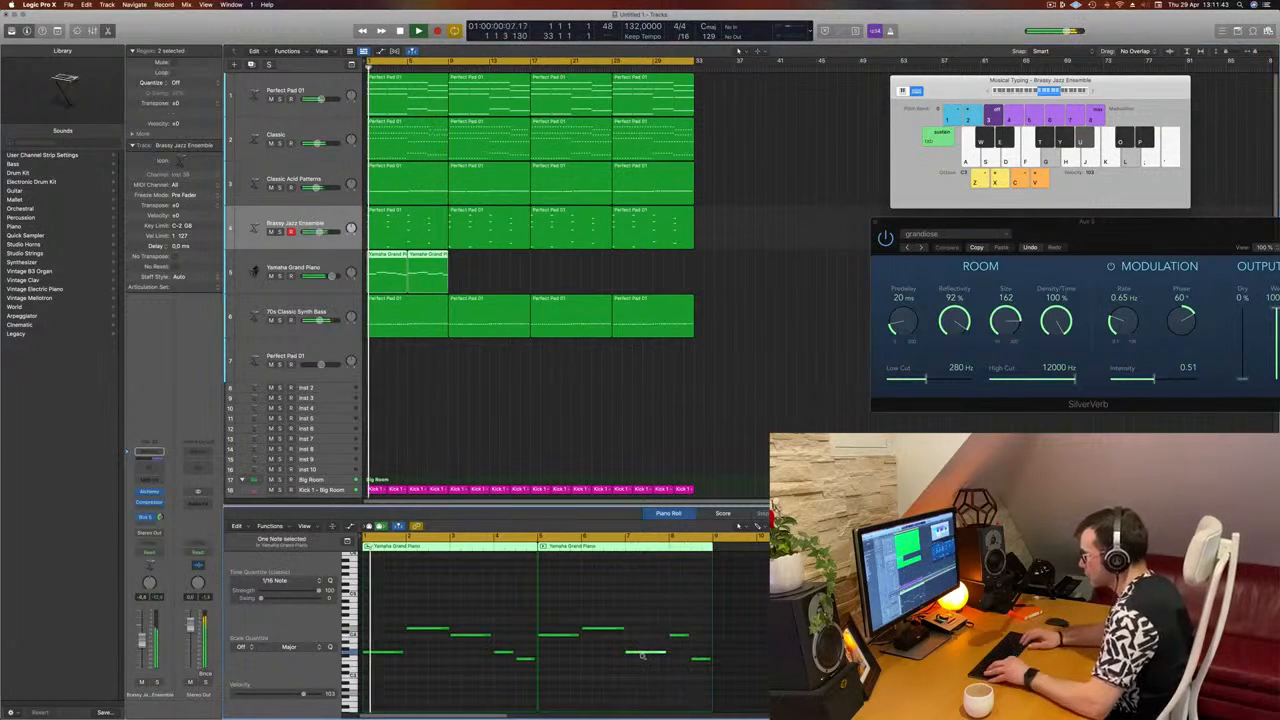
drag(643, 654, 643, 660)
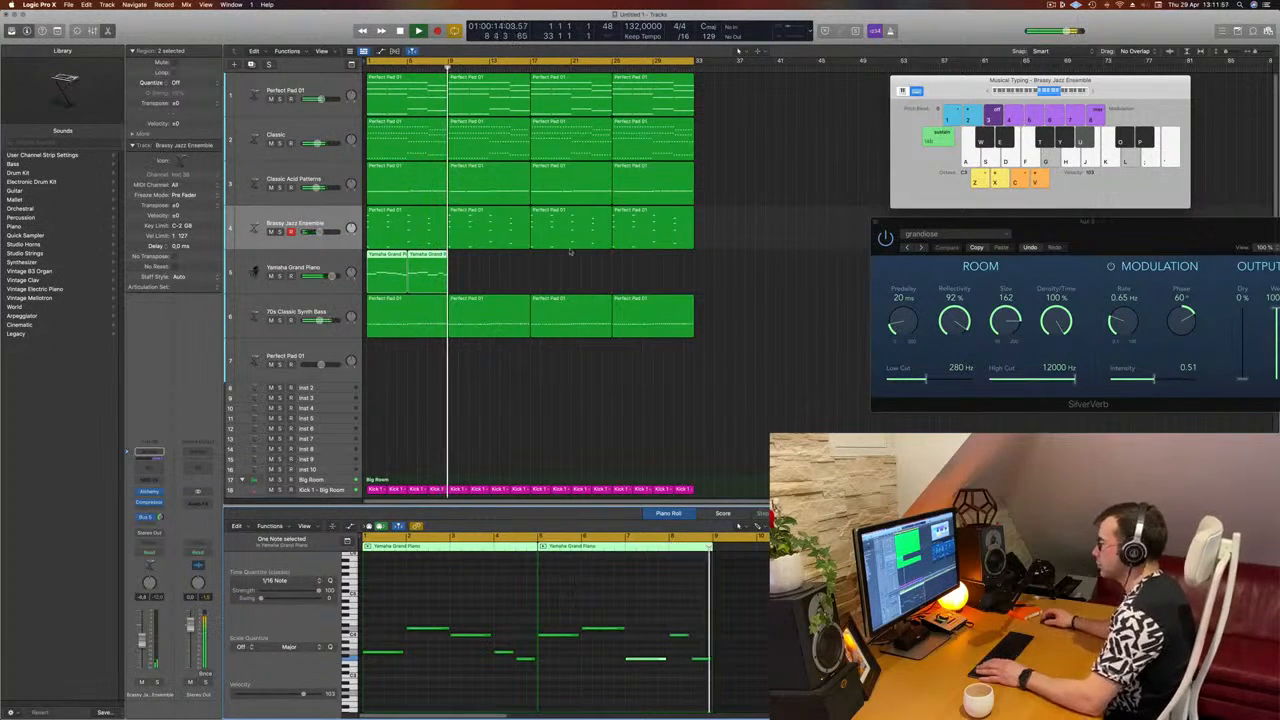
key(space)
Step: Duplicate the two edited piano regions to bar 9 and play the arrangement from the start
click(390, 255)
drag(390, 255, 482, 263)
key(Return)
key(space)
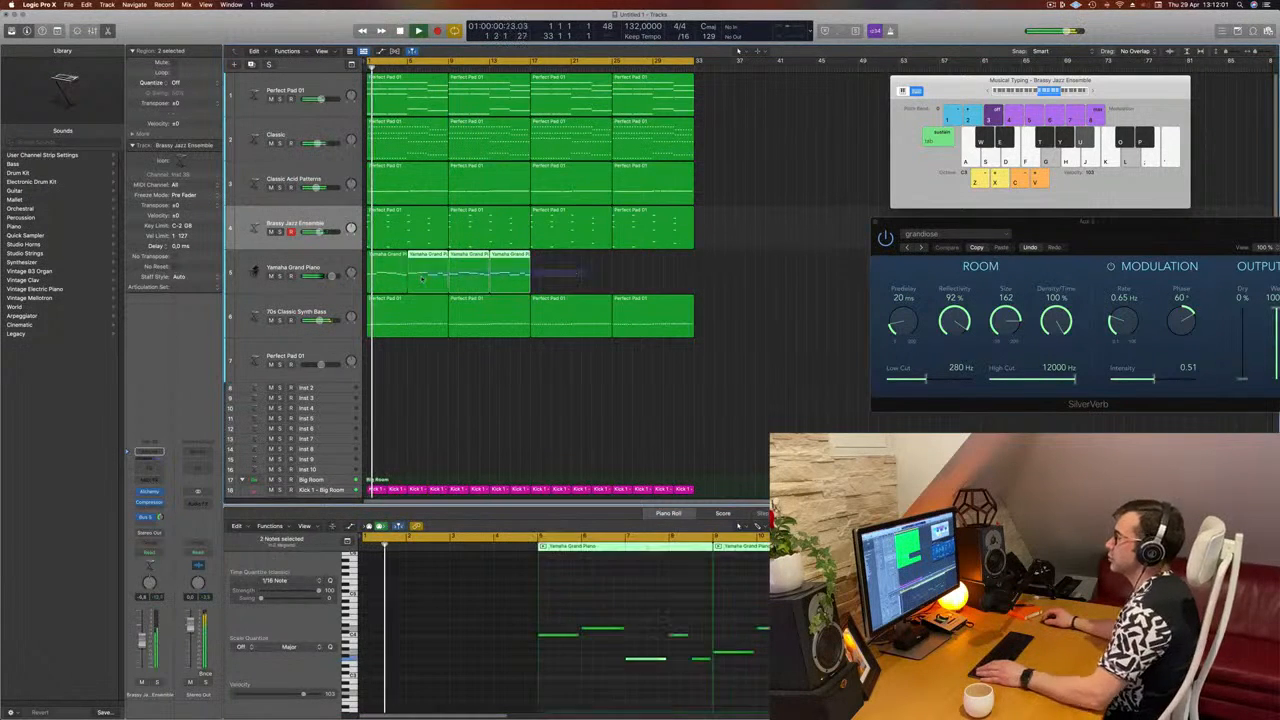
Step: Duplicate all four piano regions to bar 17 so the melody spans the full 32 bars, and select the Yamaha Grand Piano track
click(396, 280)
drag(390, 256, 557, 274)
click(322, 267)
key(Return)
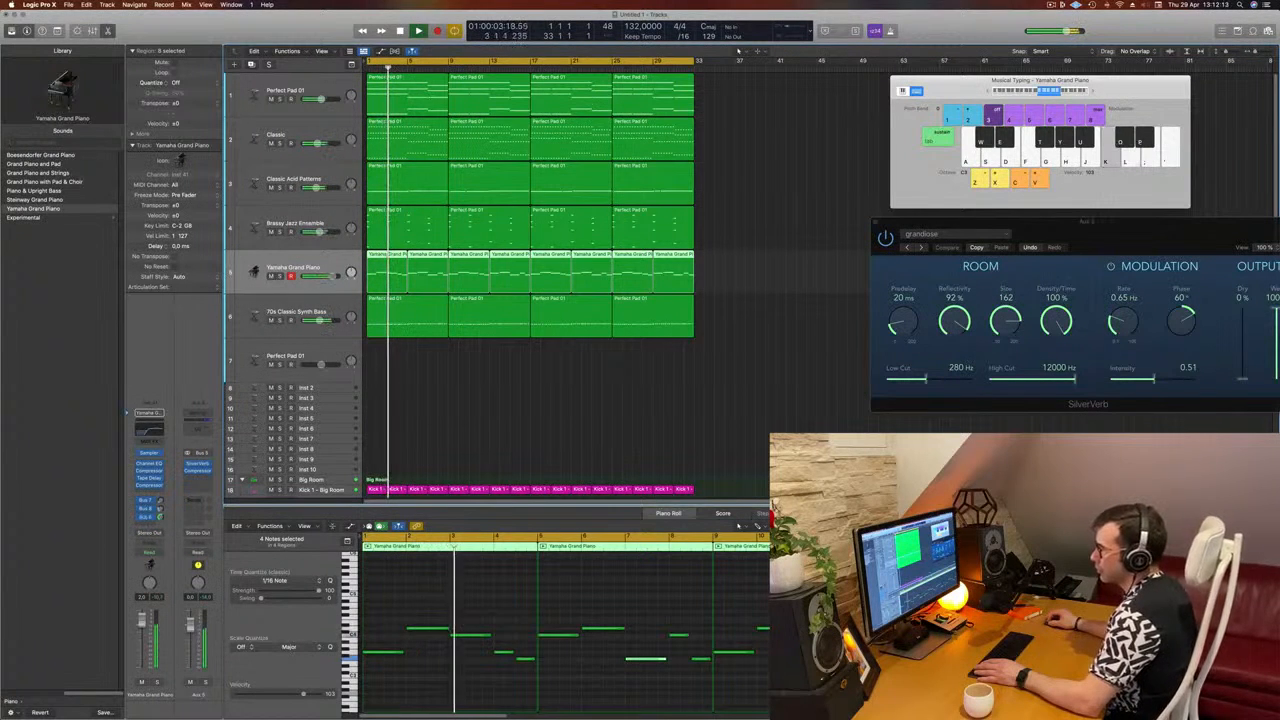
Step: Inspect the Brassy Jazz Ensemble track's synth preset during playback and close its window
click(514, 412)
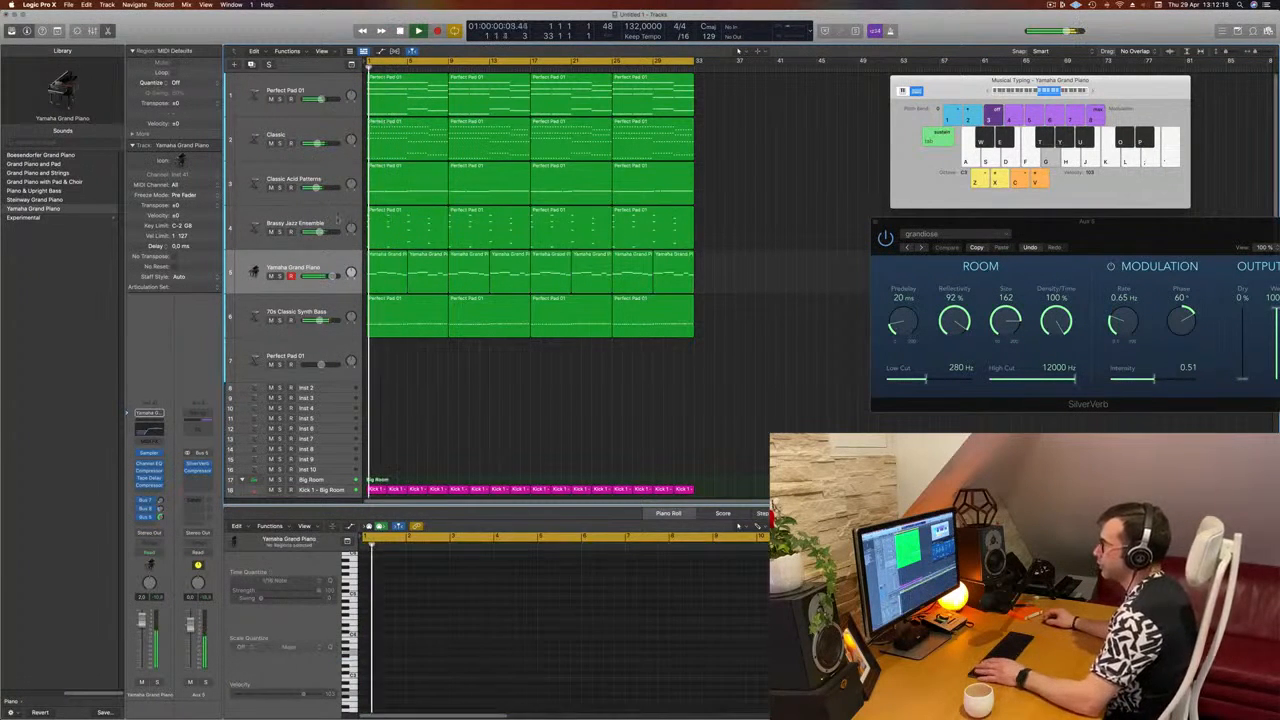
click(305, 222)
key(space)
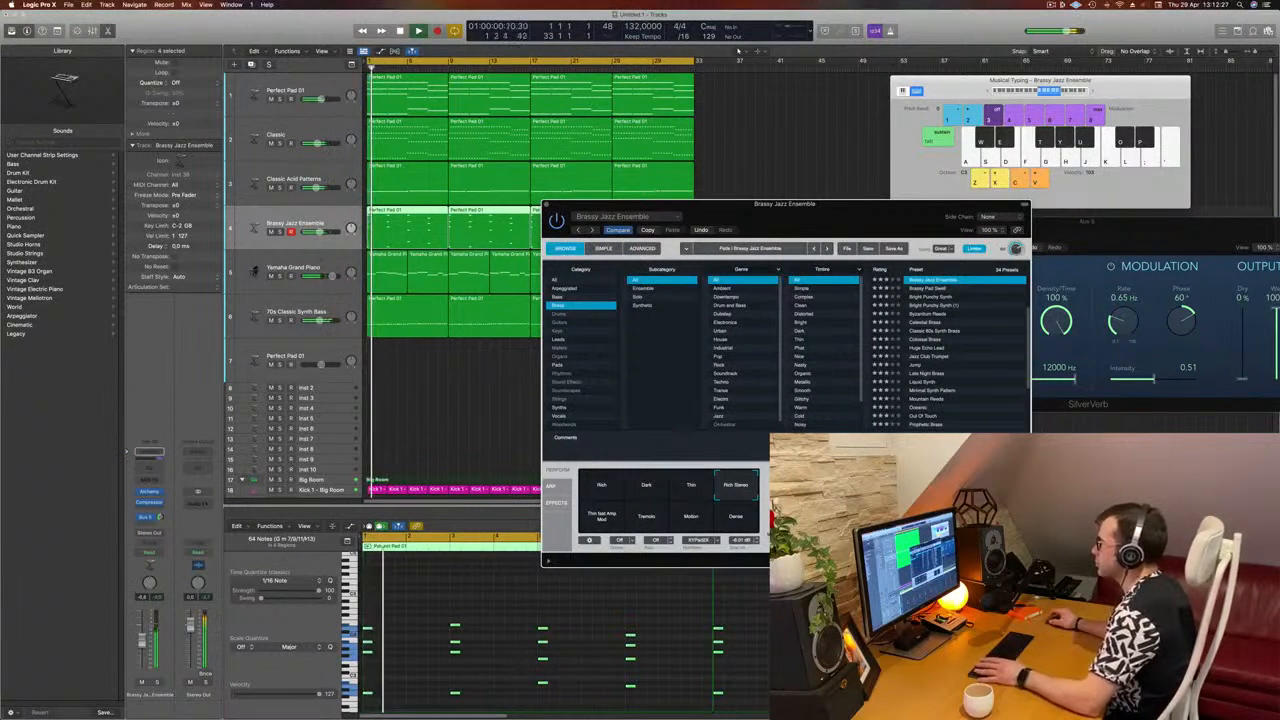
drag(562, 206, 555, 207)
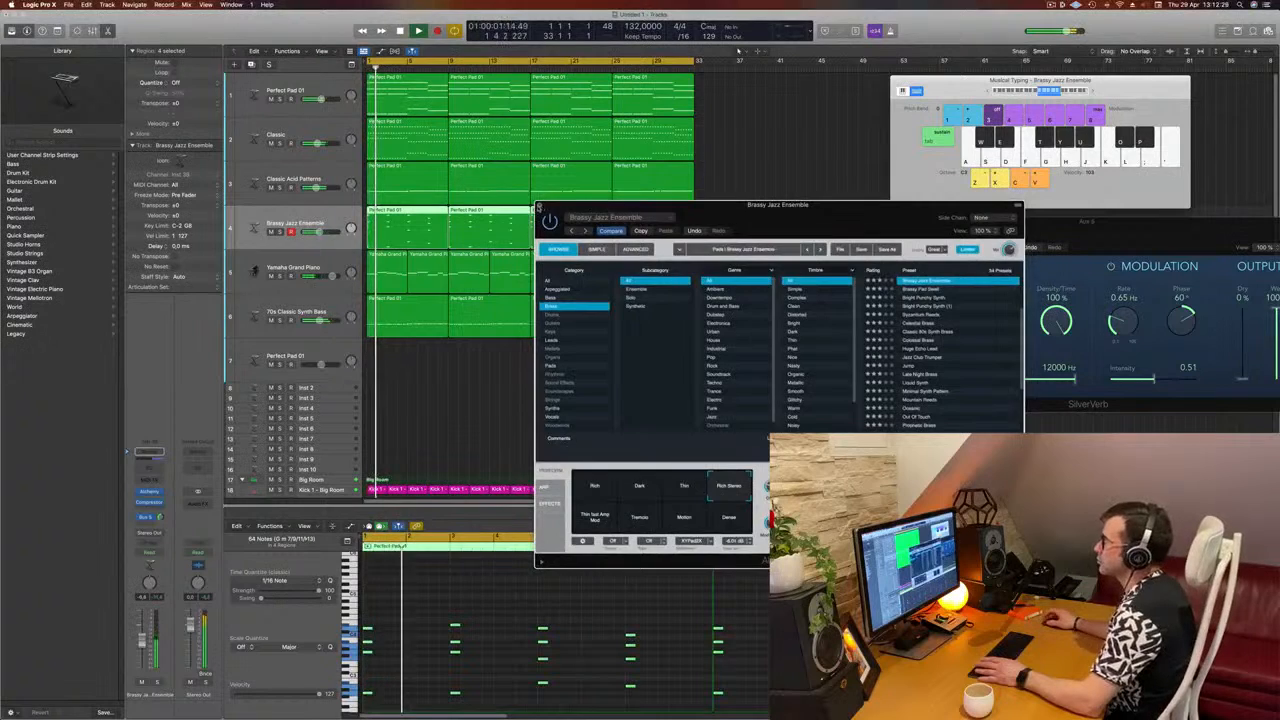
click(537, 205)
Step: Inspect the Classic track's Alchemy preset while the arrangement plays, and close the synth window
click(313, 131)
key(space)
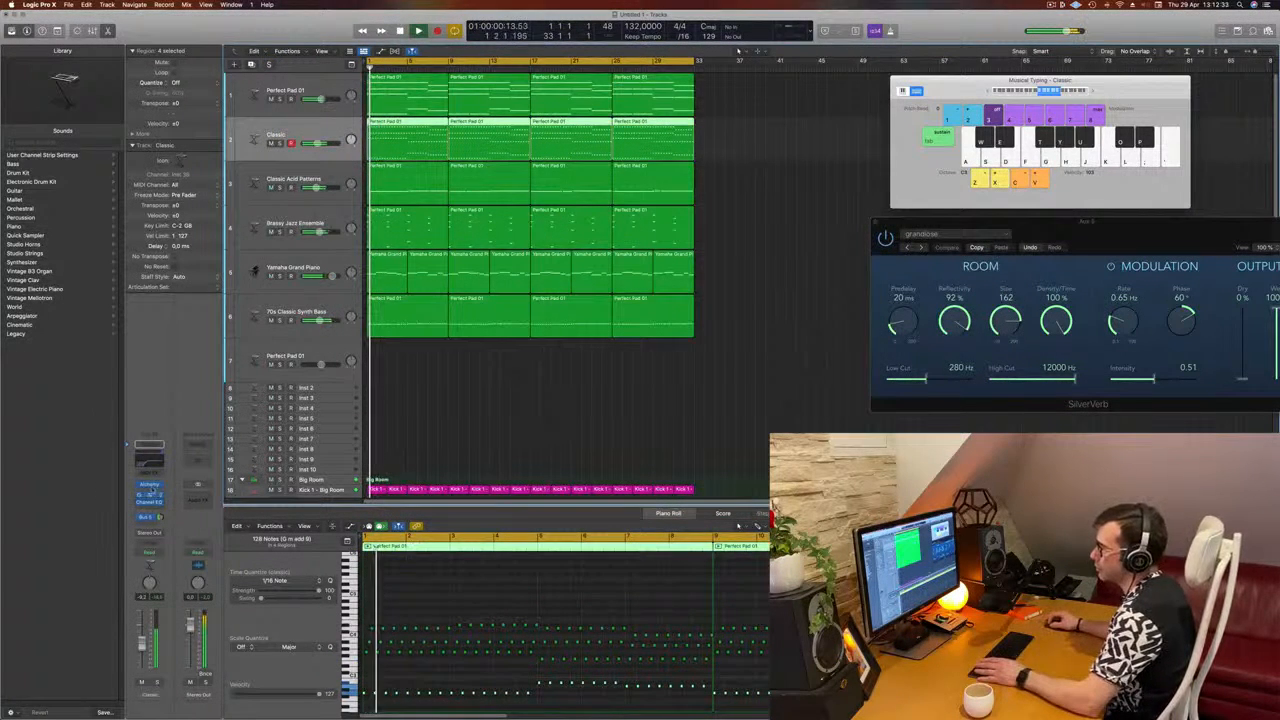
click(149, 485)
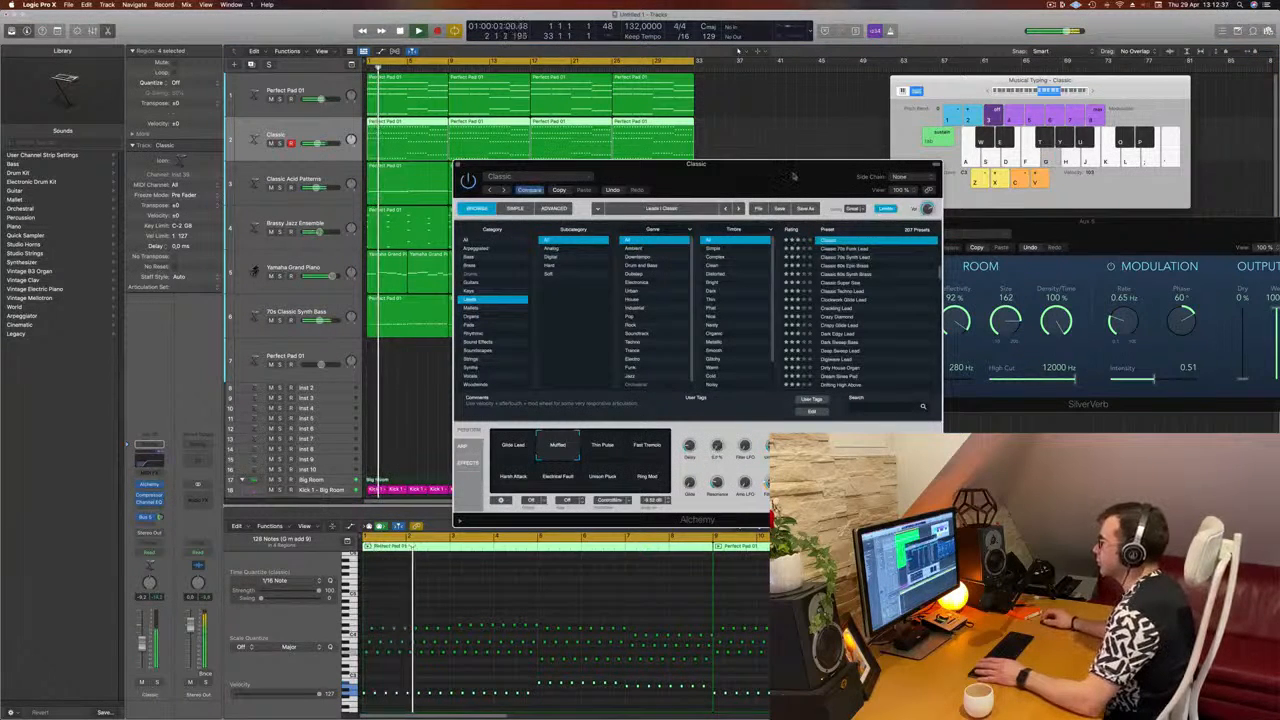
drag(701, 527, 737, 523)
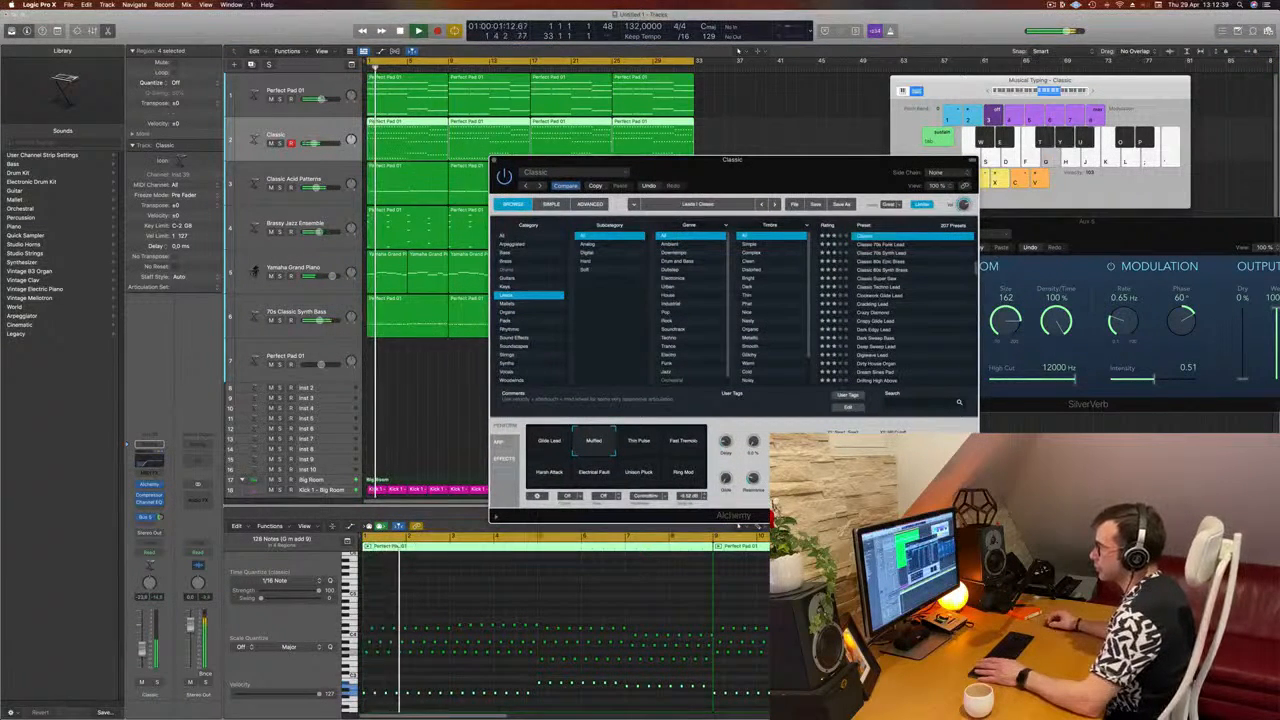
click(738, 524)
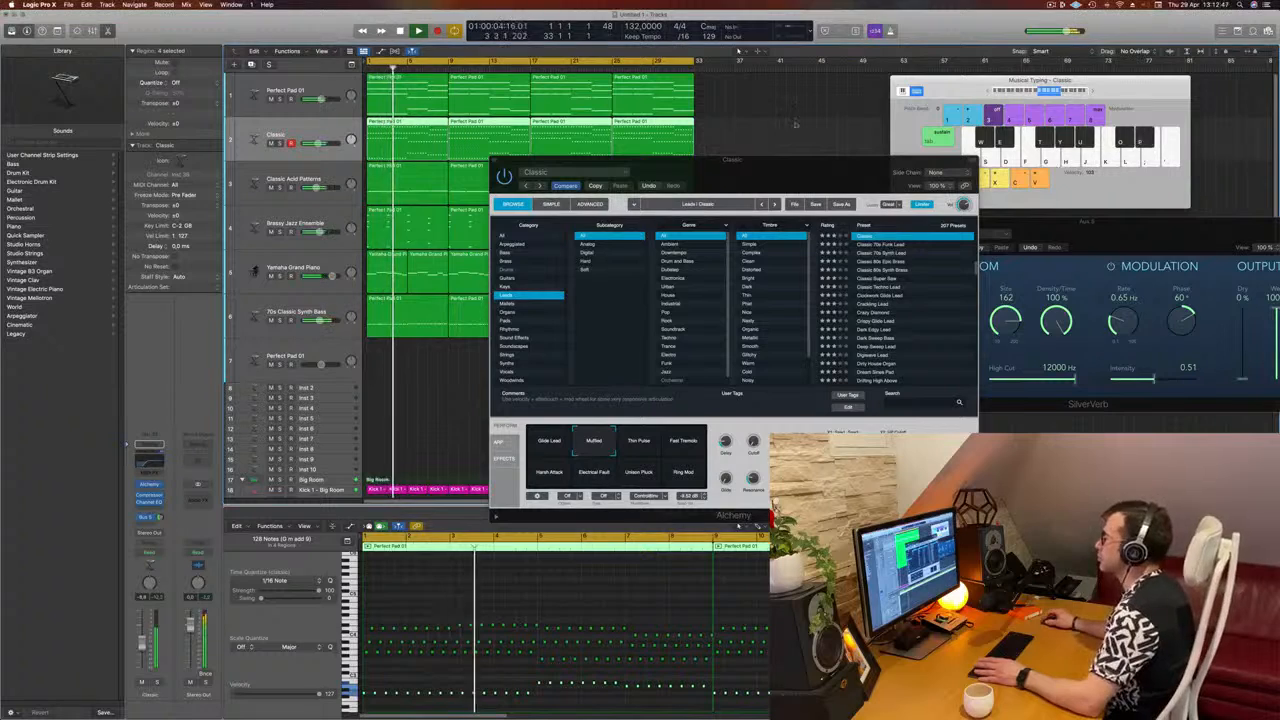
drag(752, 171, 718, 169)
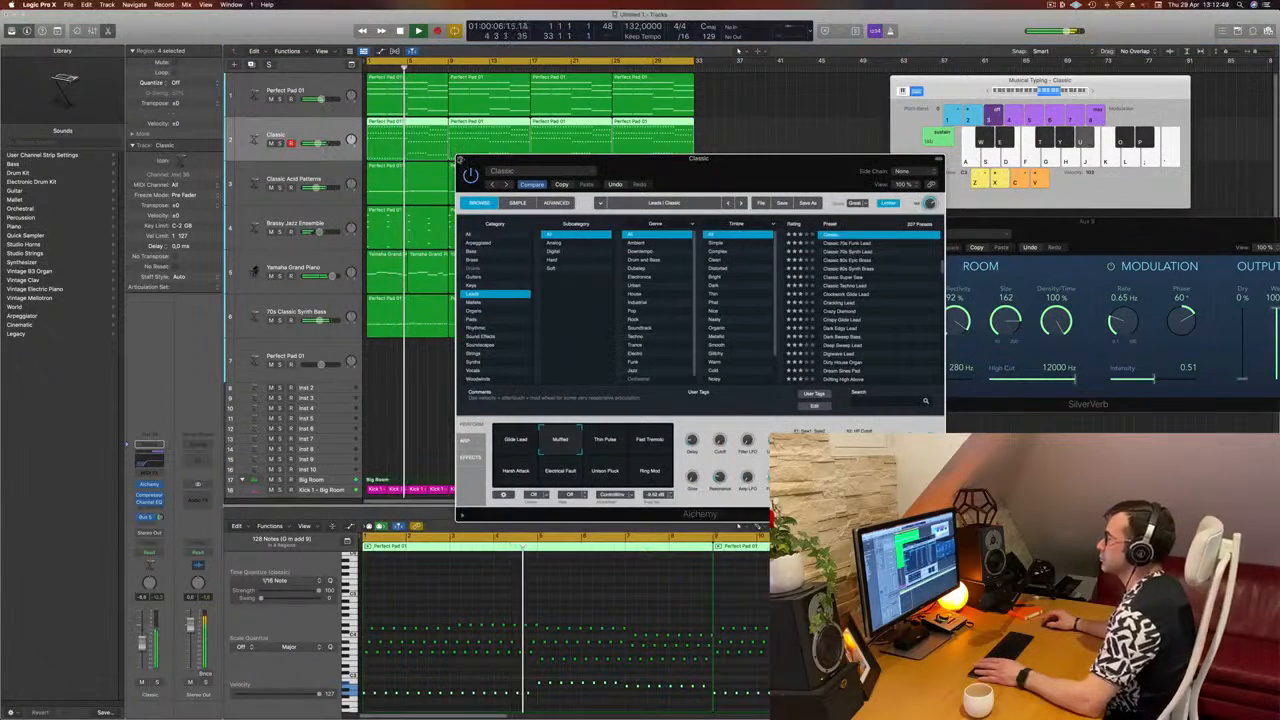
click(460, 160)
click(428, 372)
scroll(489, 377, down, 3)
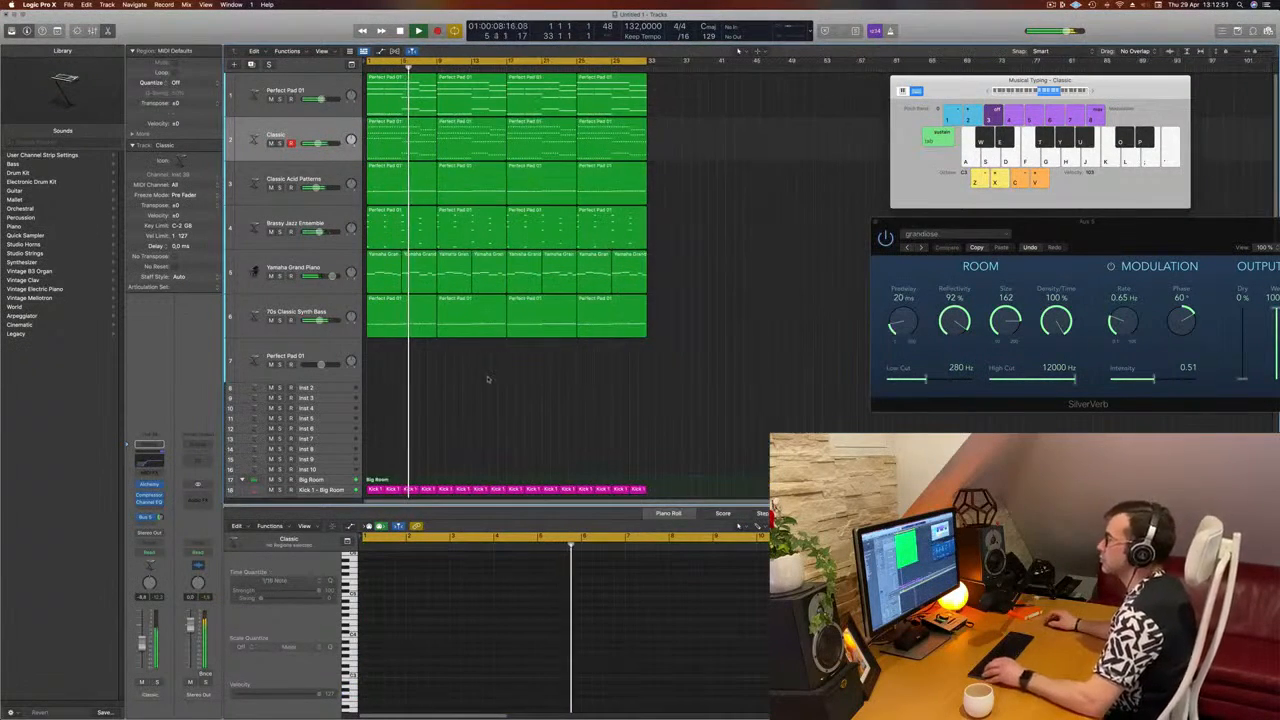
scroll(489, 378, up, 4)
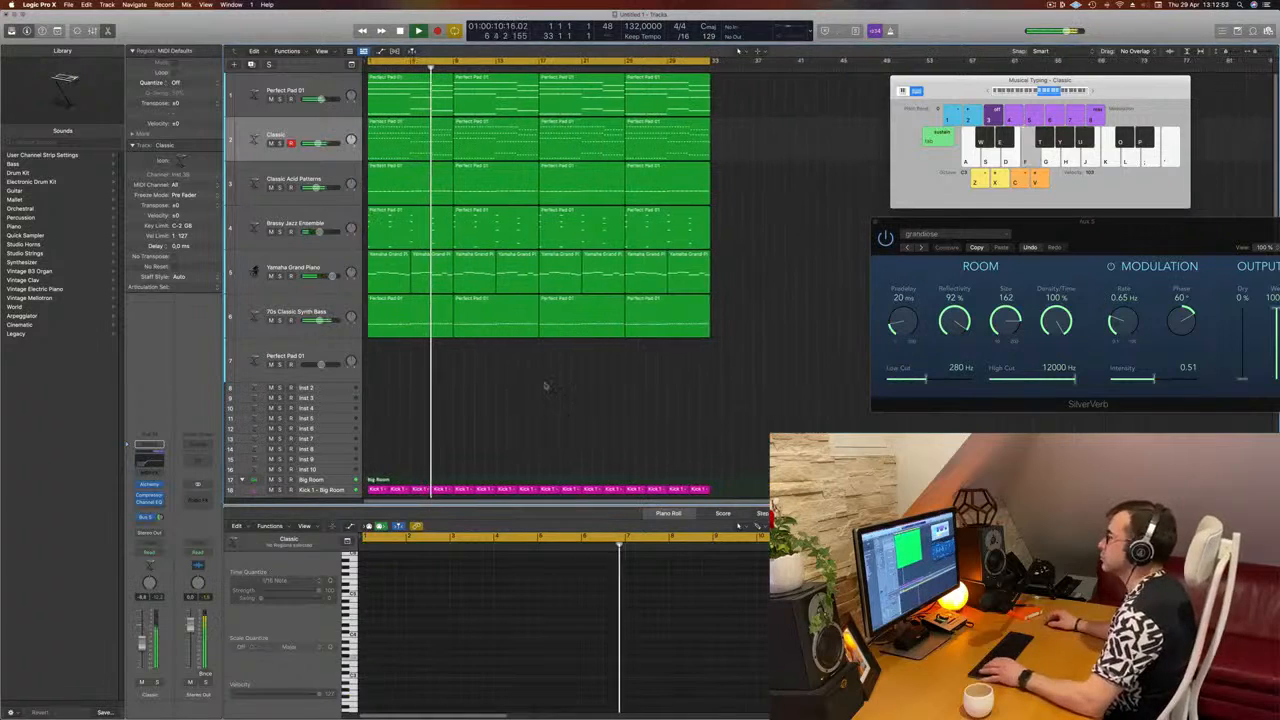
scroll(545, 383, up, 2)
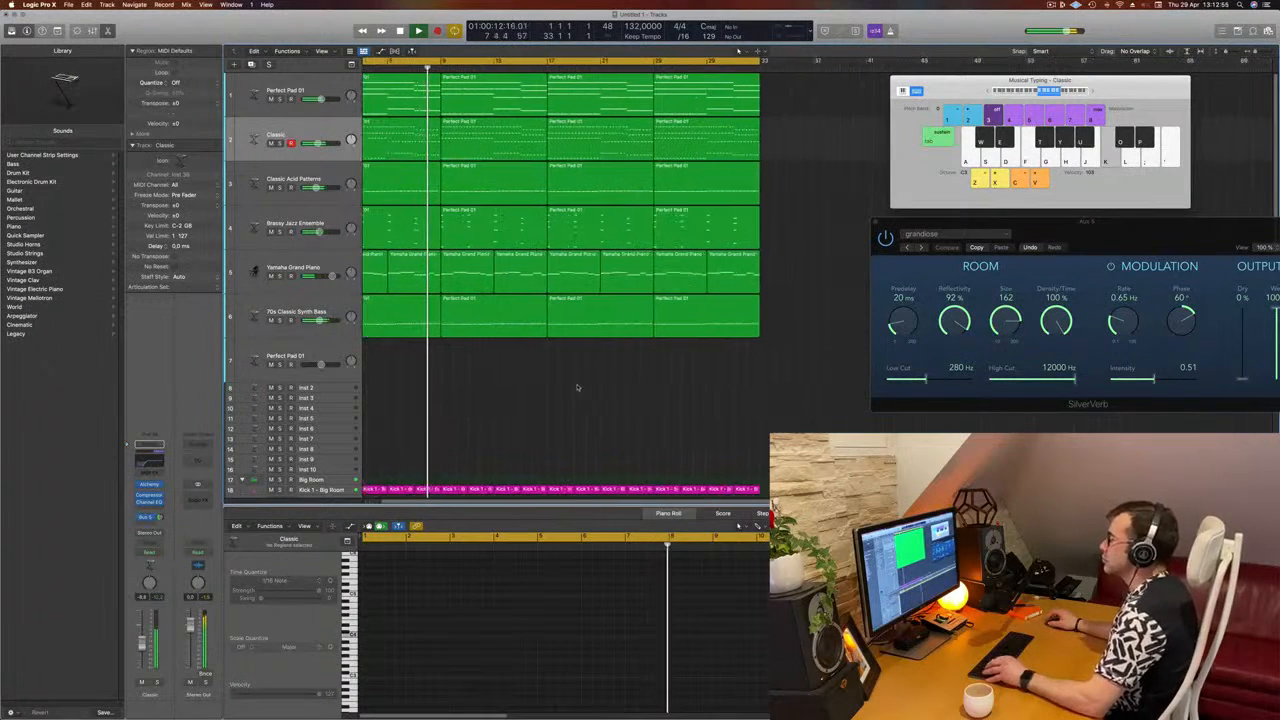
scroll(580, 386, down, 2)
Step: Insert a stereo Step FX effect after the last compressor on the Yamaha Grand Piano track
click(300, 268)
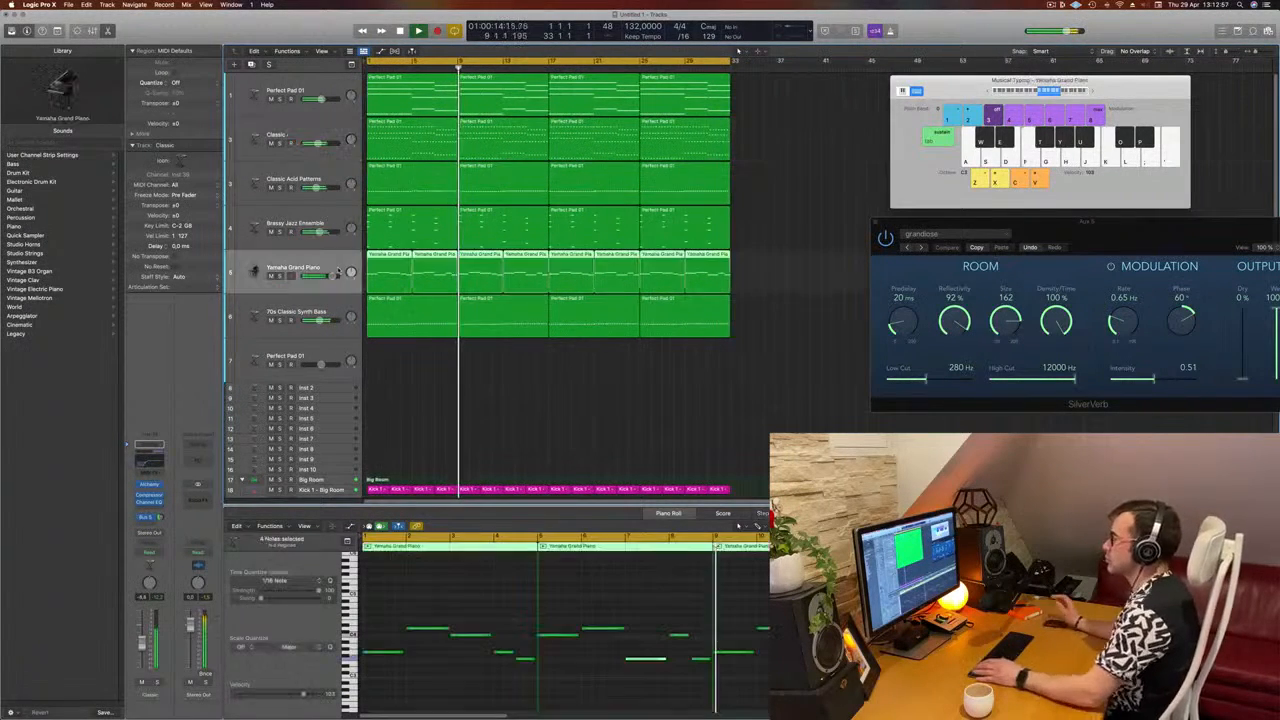
key(Return)
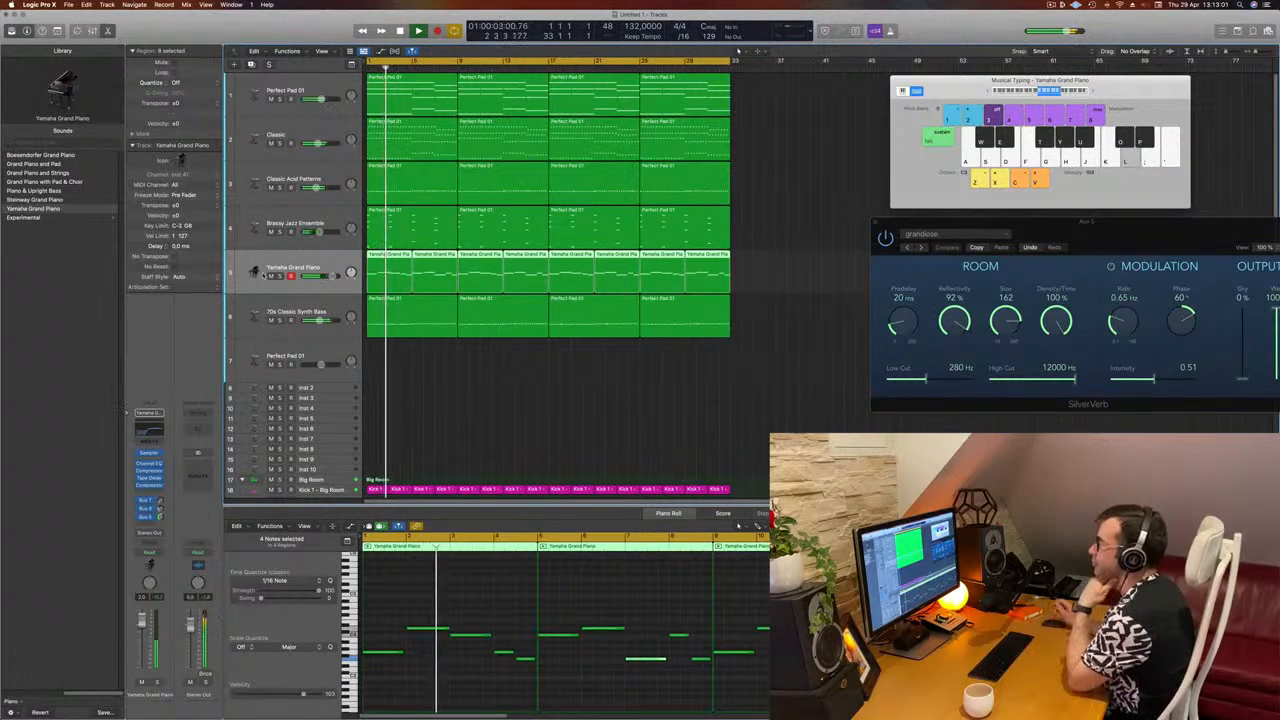
key(Return)
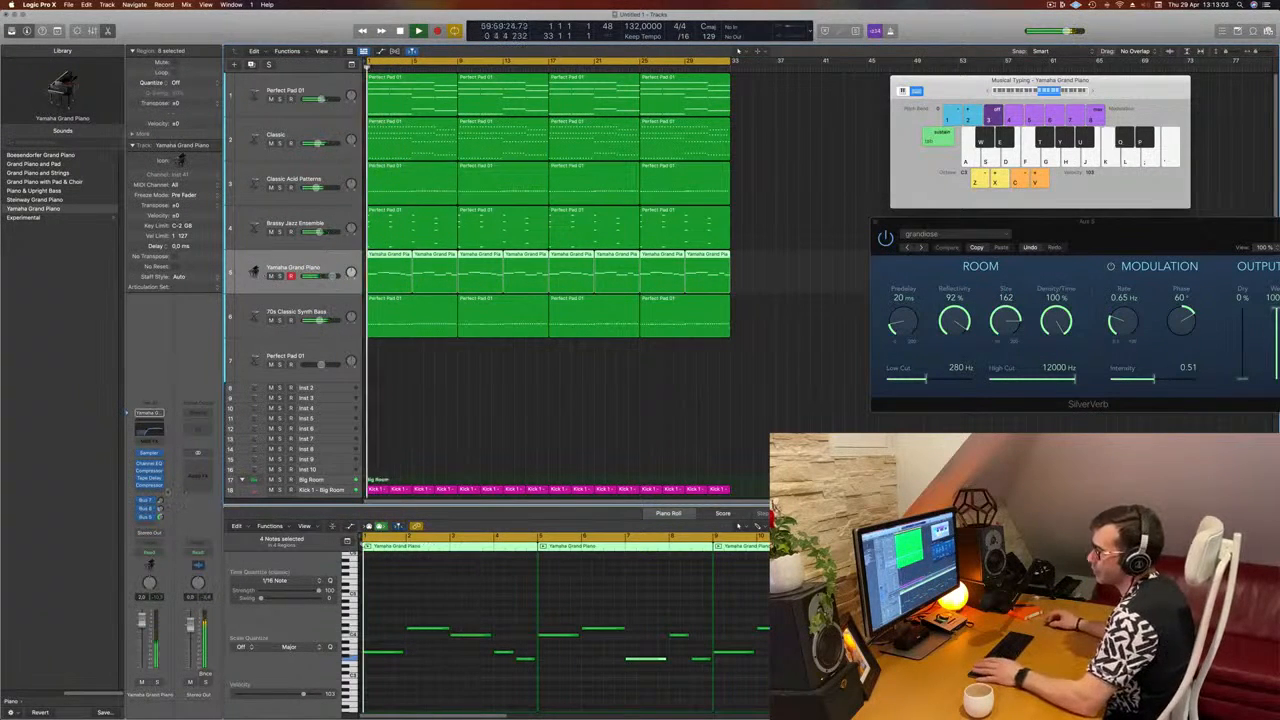
click(149, 494)
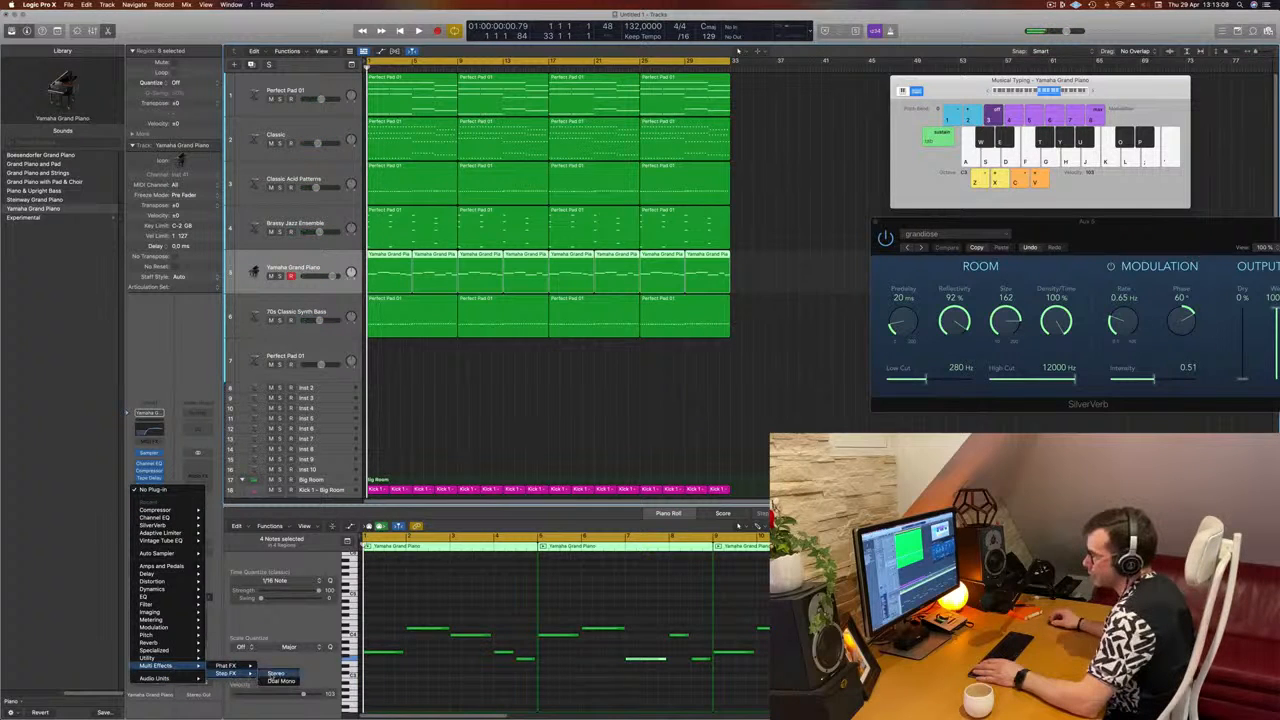
click(274, 673)
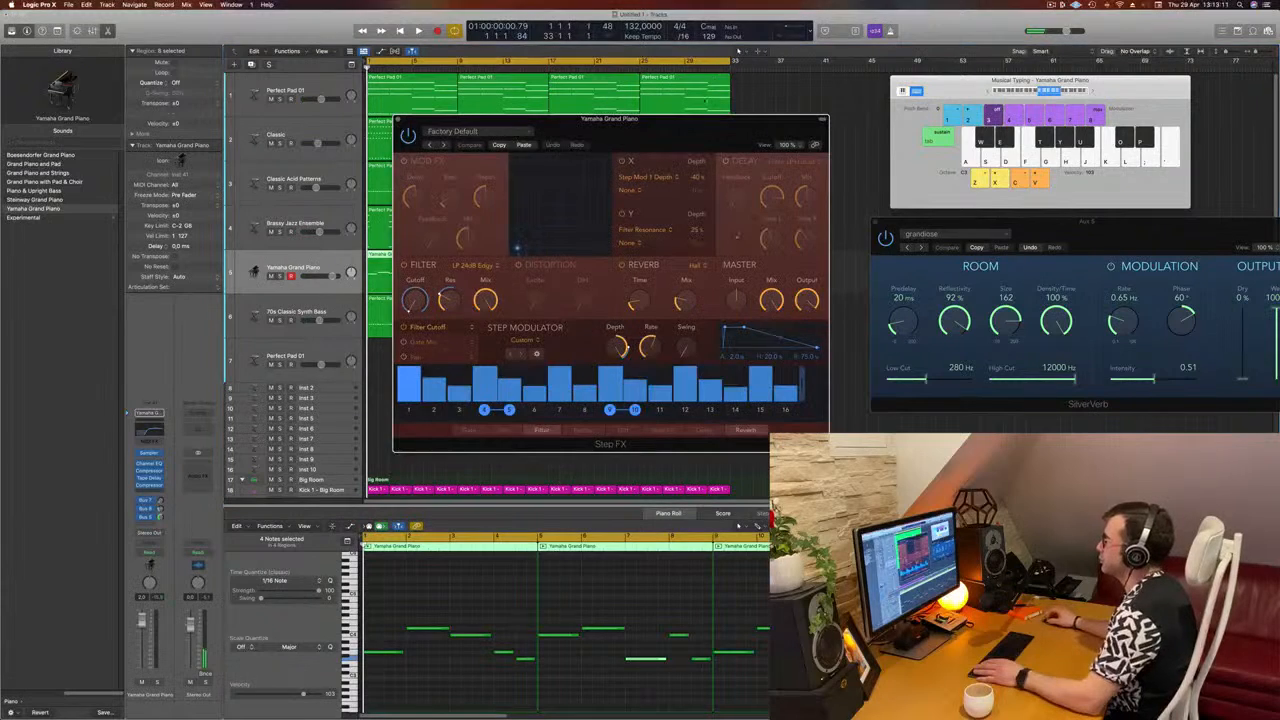
drag(670, 124, 856, 128)
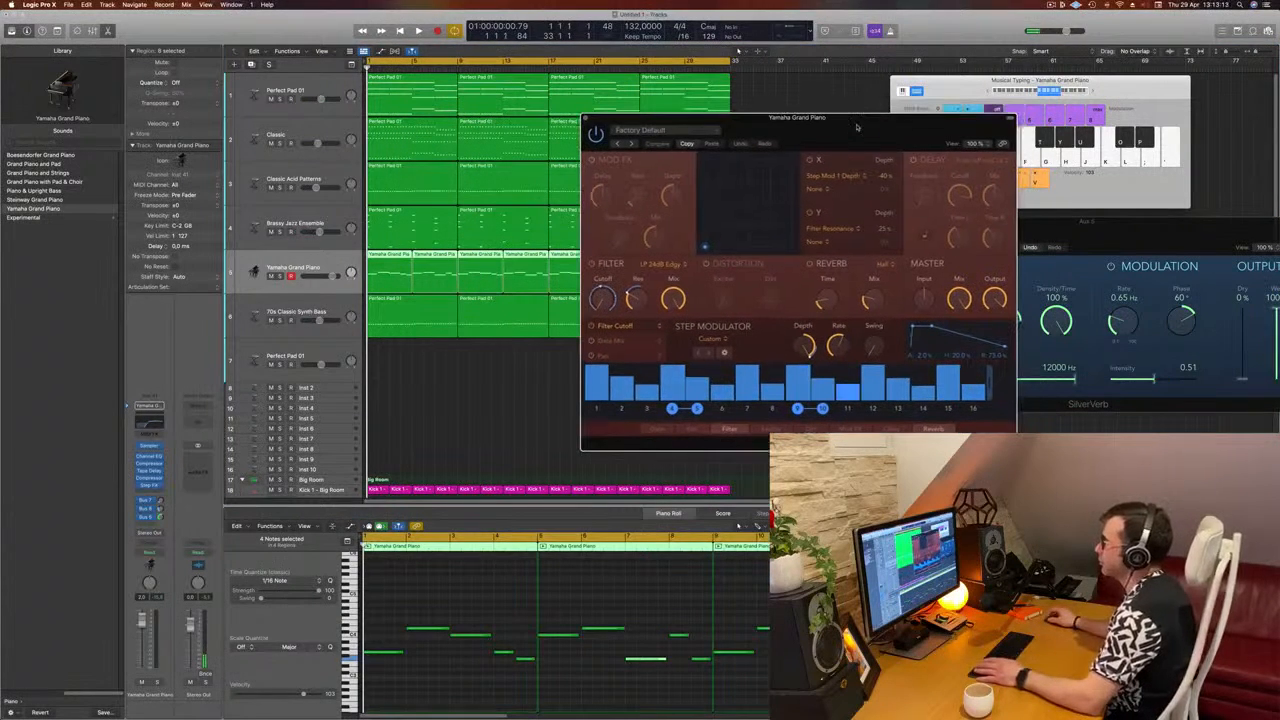
Step: Audition the Step FX presets Brittle Spike and Broken Echoes on the piano during playback
key(space)
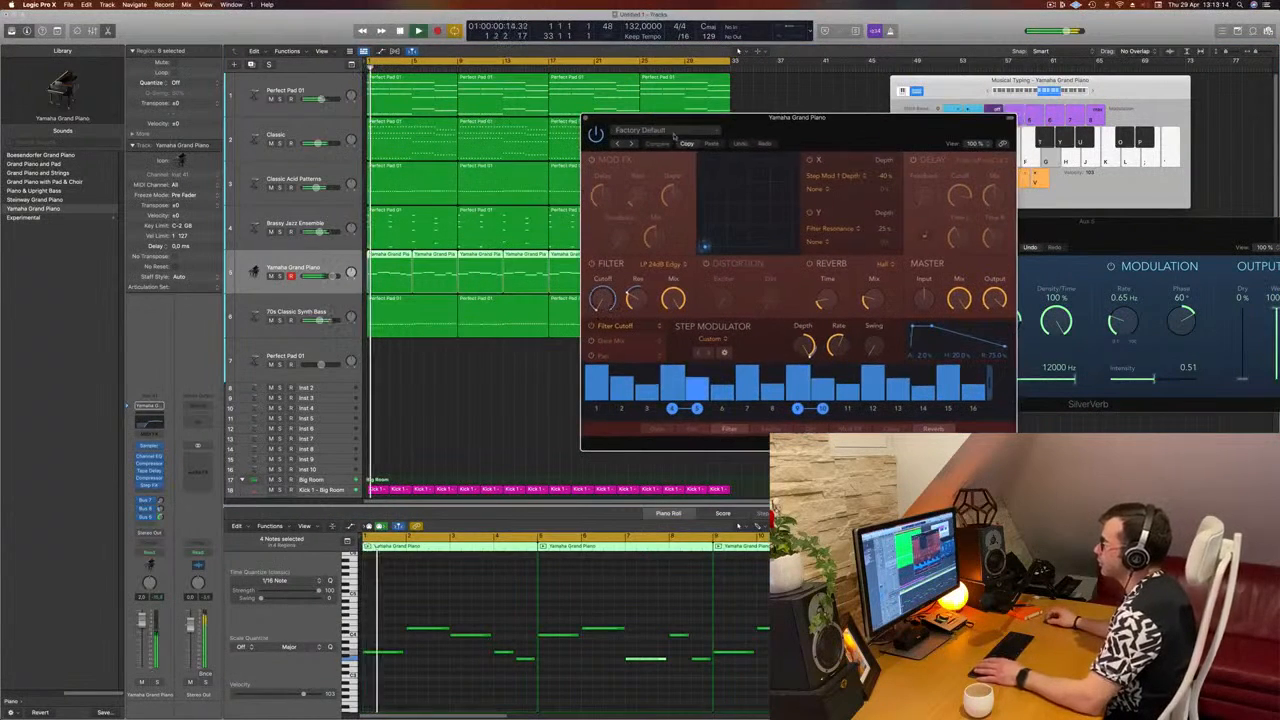
click(631, 145)
drag(855, 132, 784, 155)
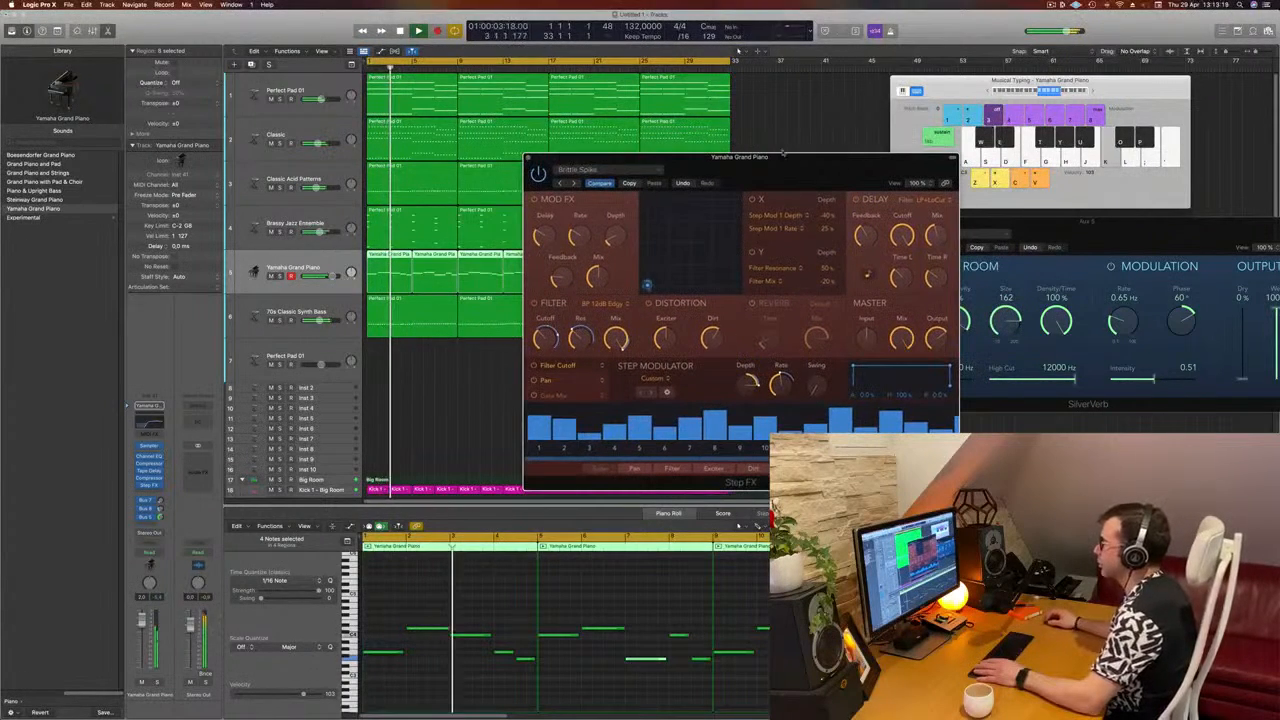
click(574, 184)
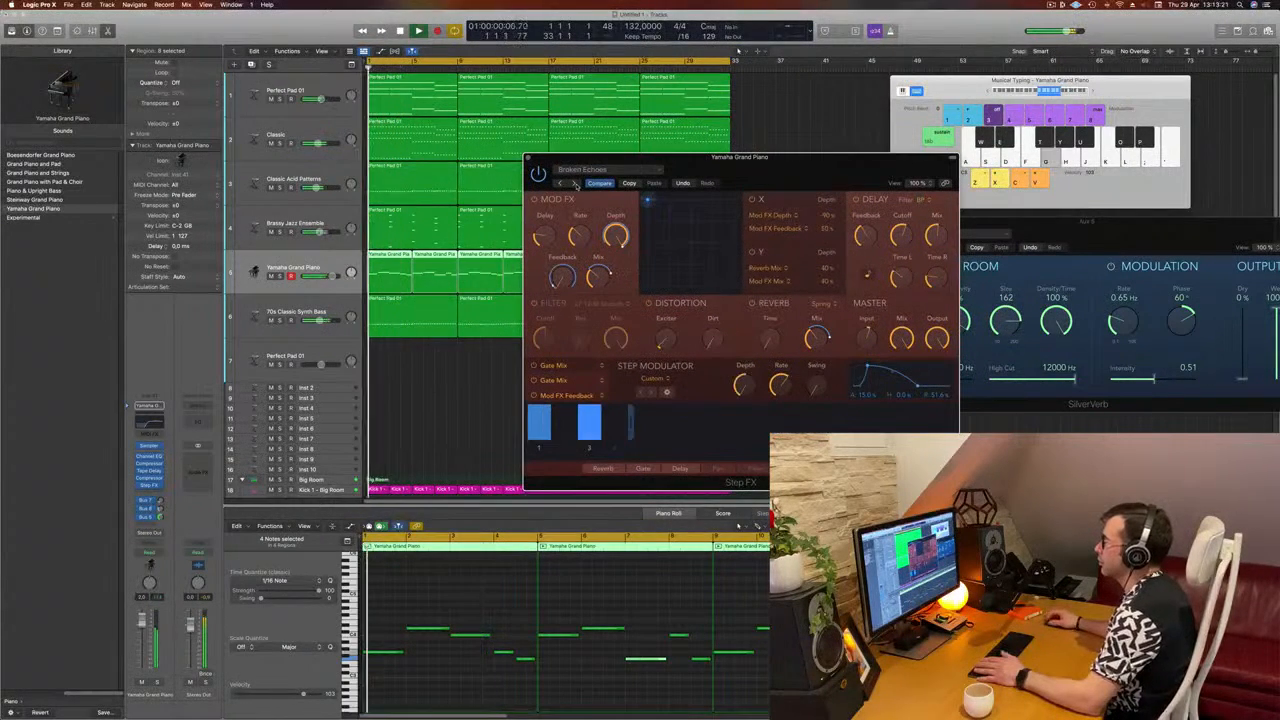
drag(833, 176, 722, 178)
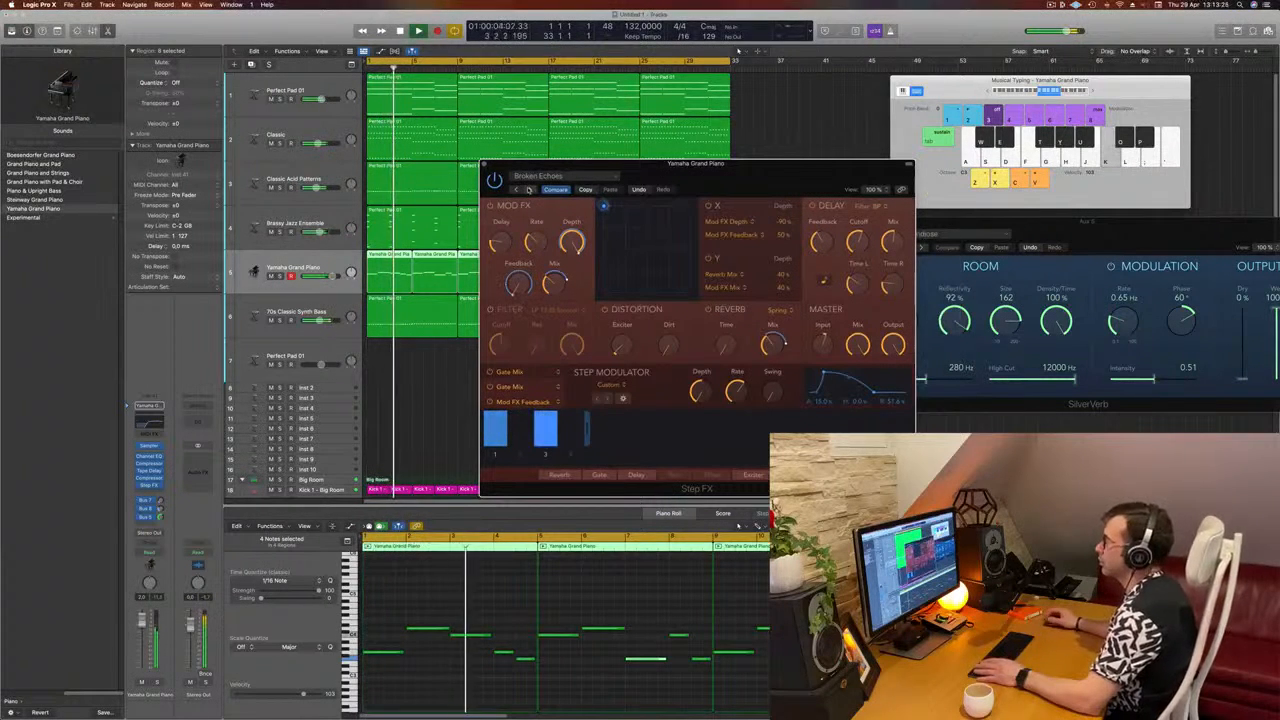
Step: Load the Bubbling Shimmer preset in the piano's Step FX, listen to it in the arrangement, and close the effect window
click(527, 190)
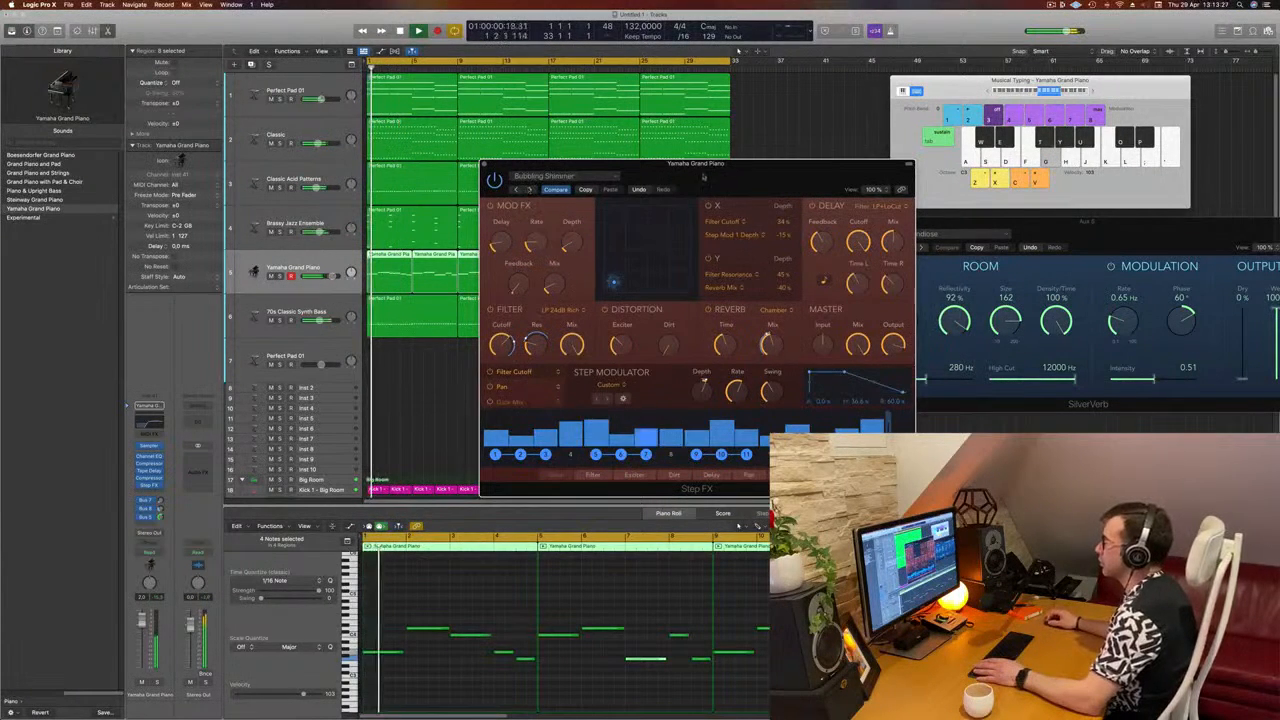
drag(703, 177, 778, 146)
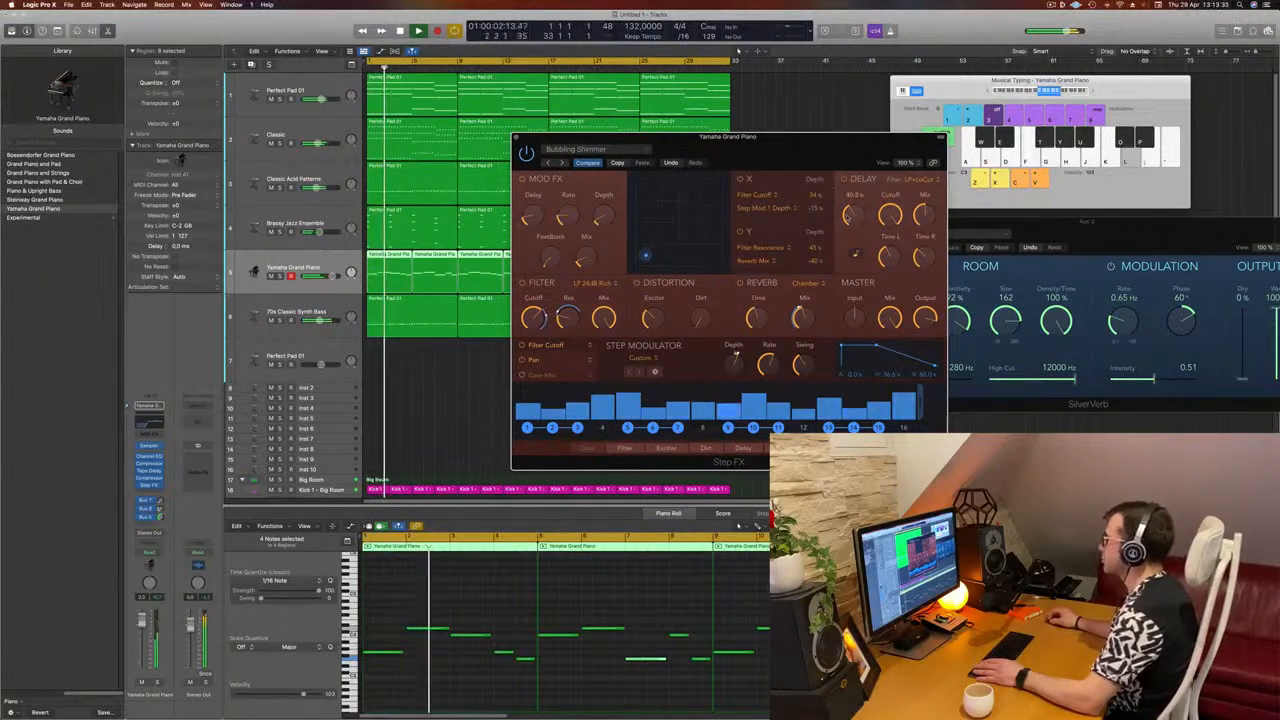
drag(815, 149, 811, 180)
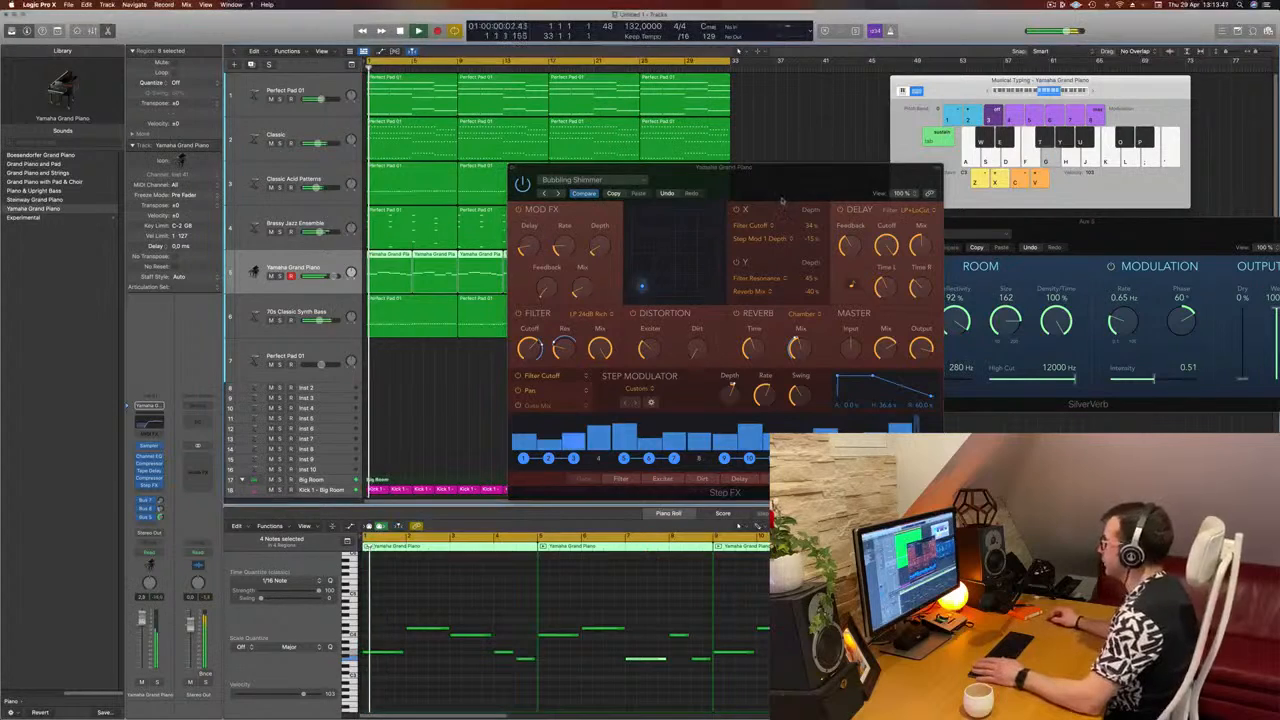
drag(780, 169, 670, 221)
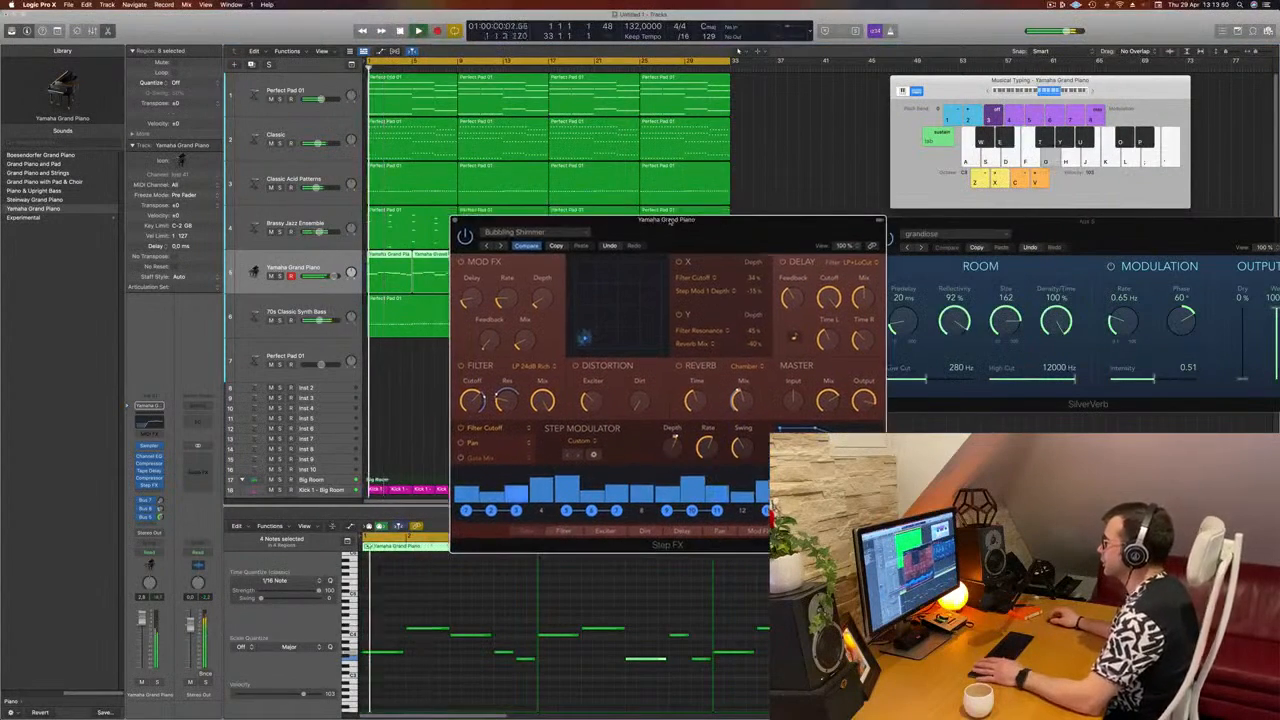
click(455, 221)
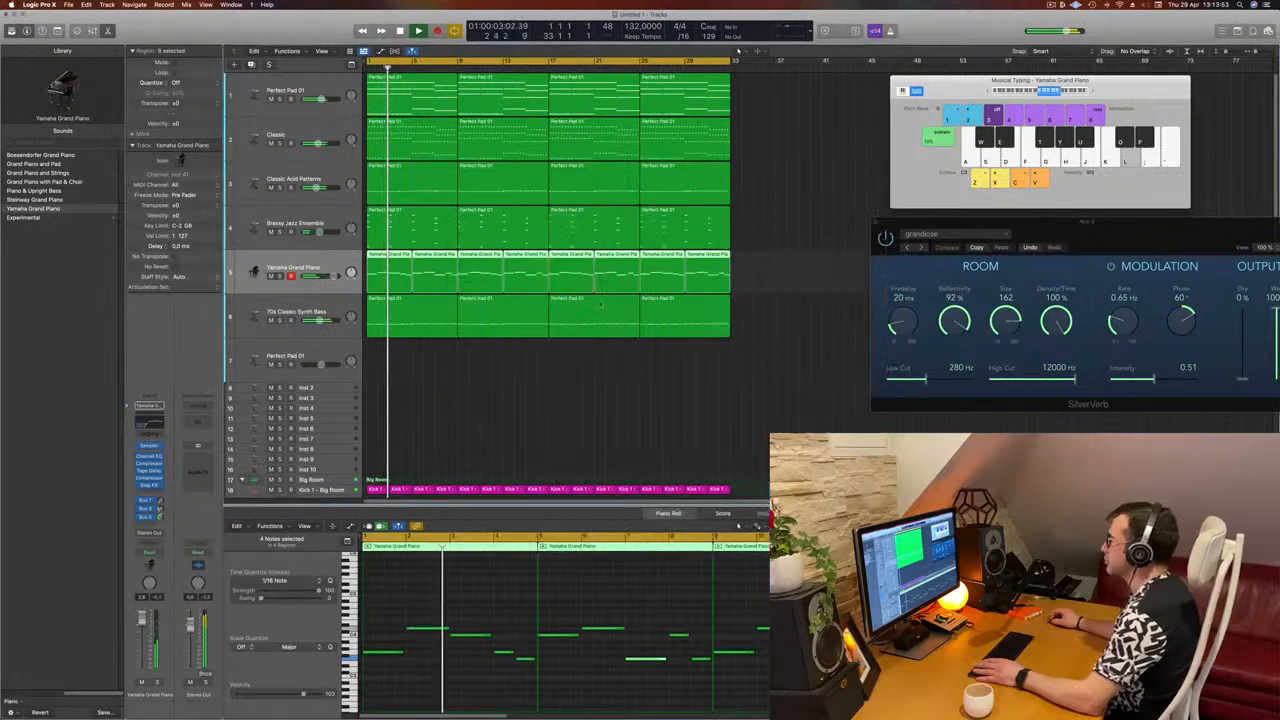
click(637, 335)
click(751, 223)
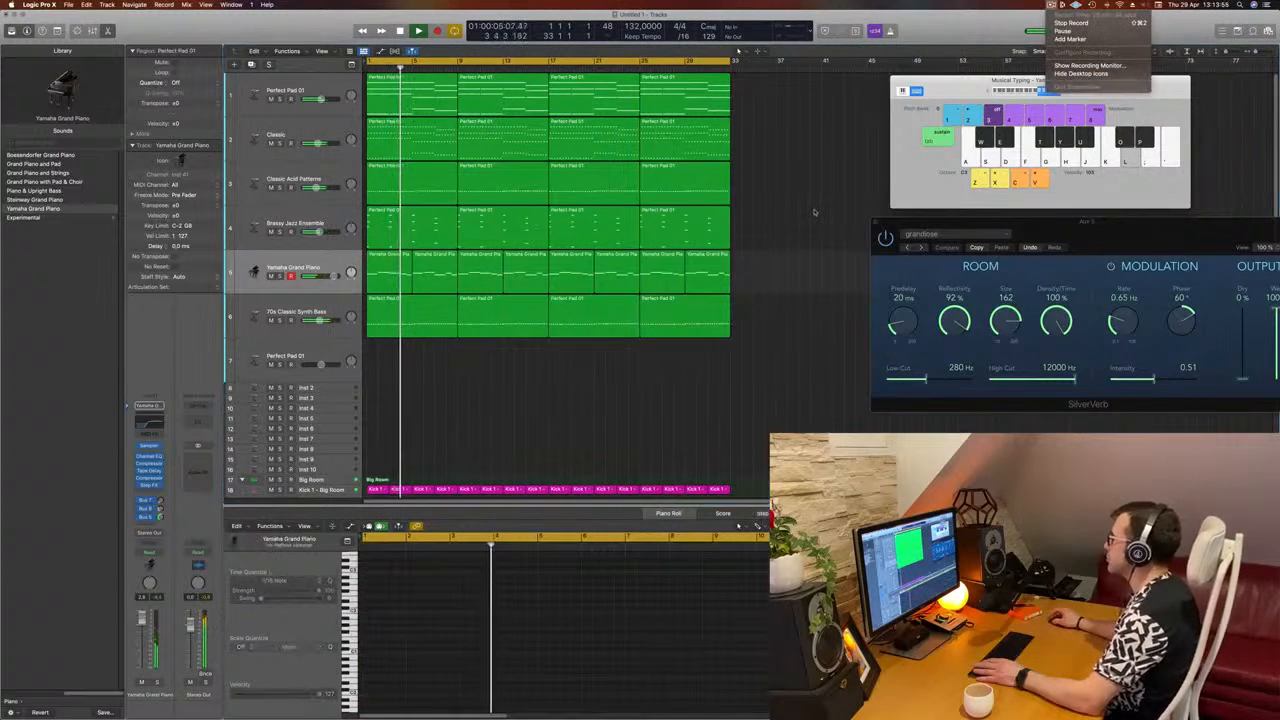
scroll(465, 443, down, 3)
scroll(466, 425, up, 1)
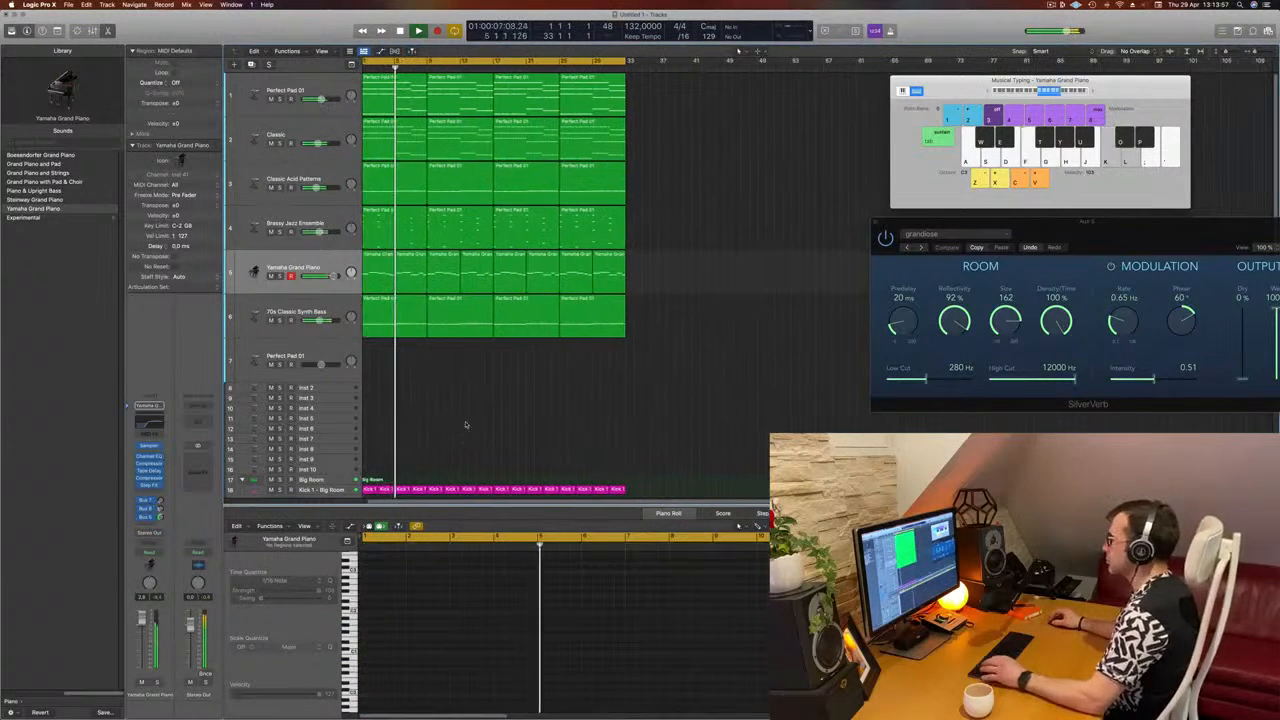
scroll(404, 402, left, 1)
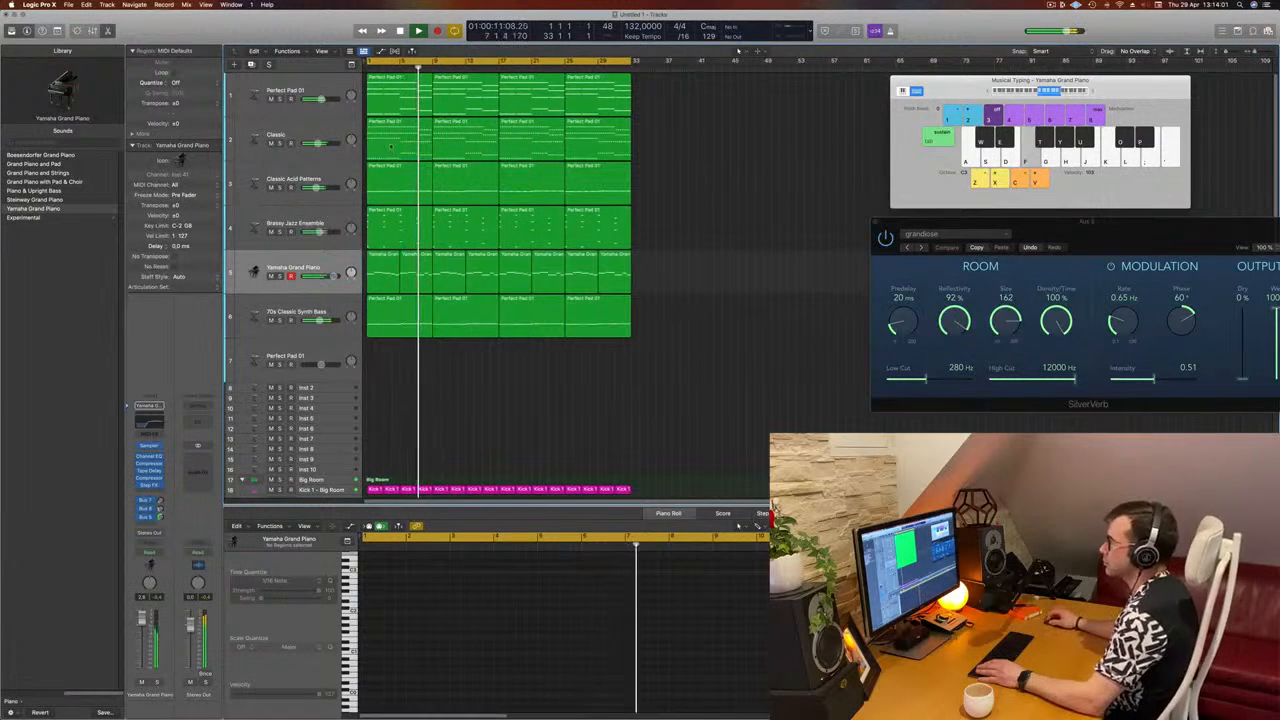
Step: Move the Classic Acid Patterns track between the Yamaha Grand Piano and 70s Classic Synth Bass tracks and restart playback from the beginning
click(329, 173)
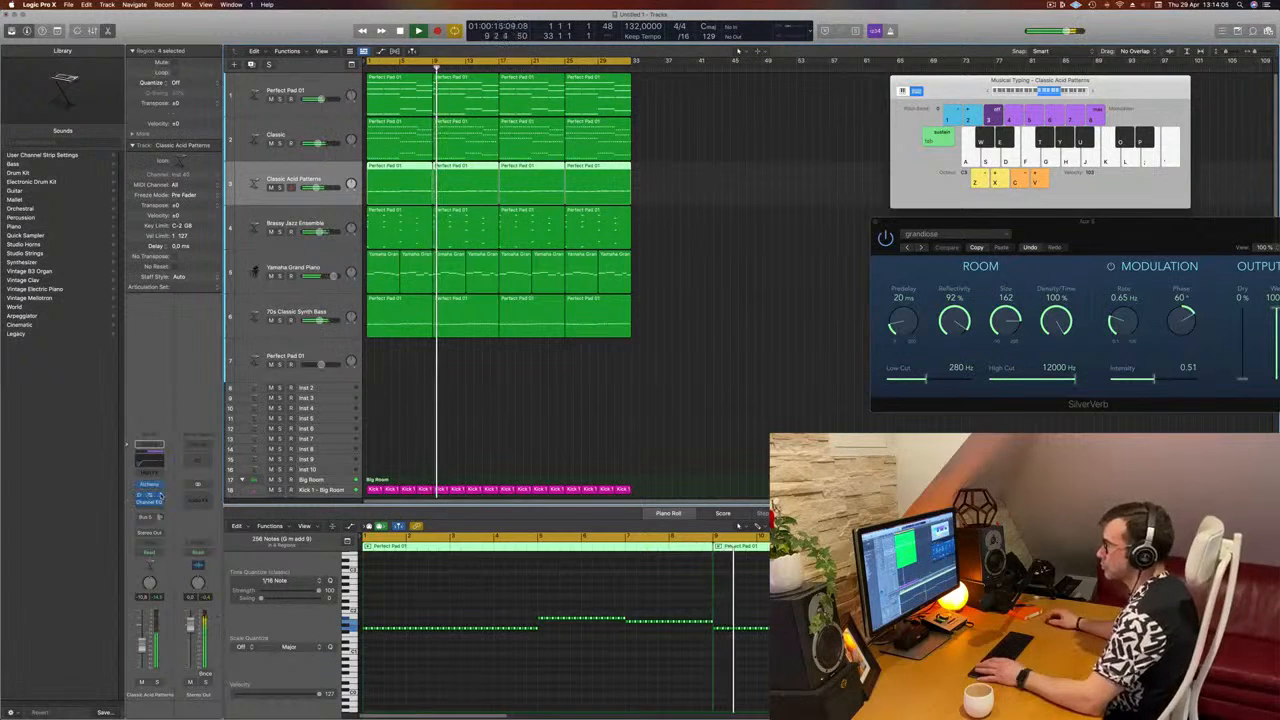
click(556, 382)
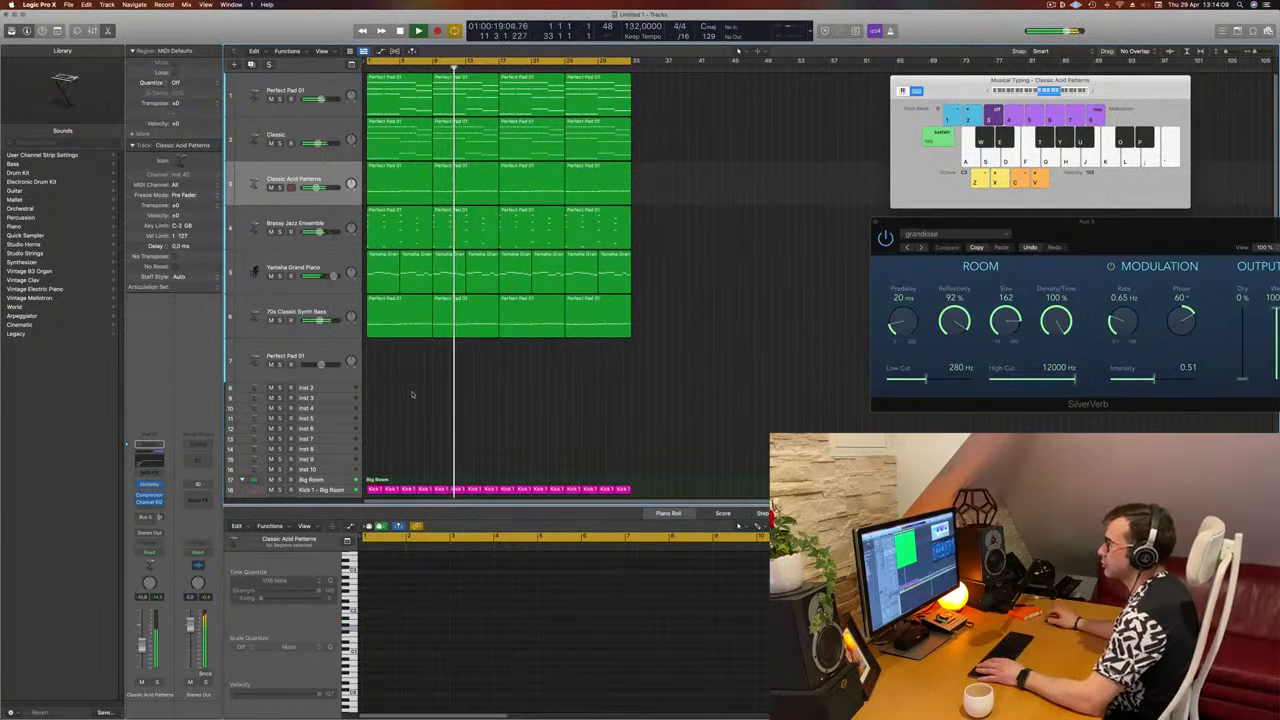
click(273, 320)
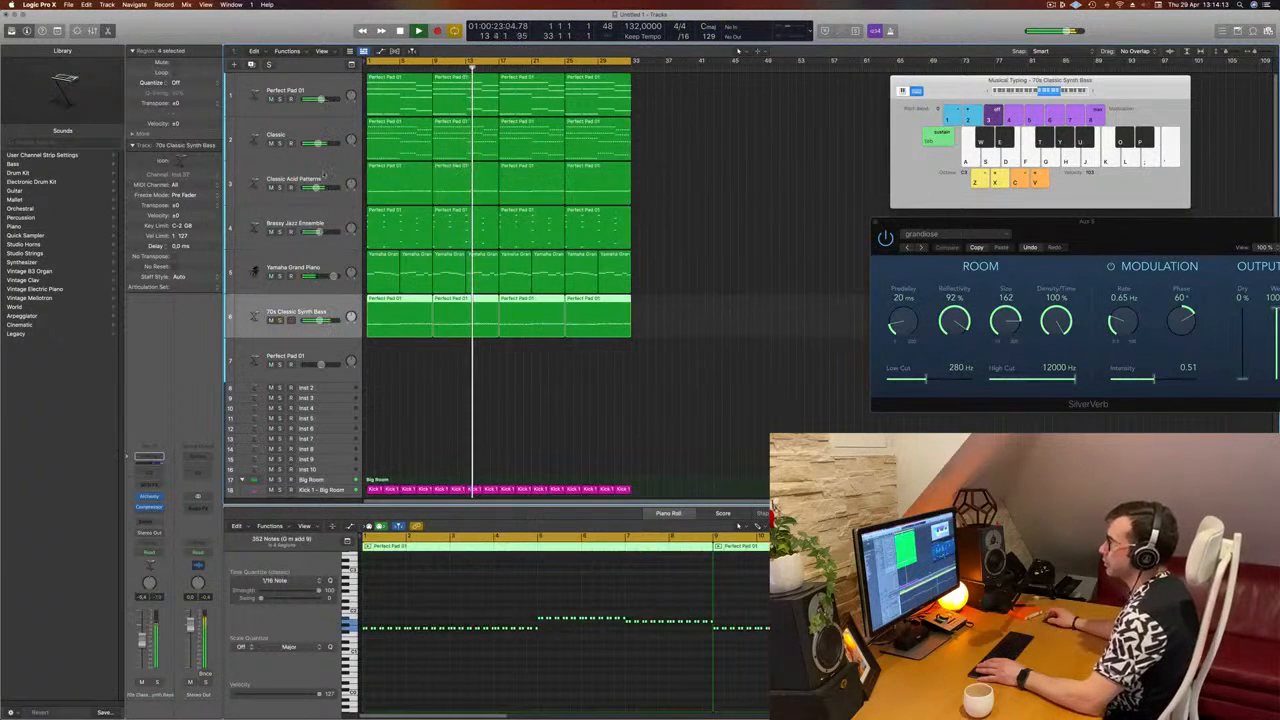
drag(324, 178, 320, 245)
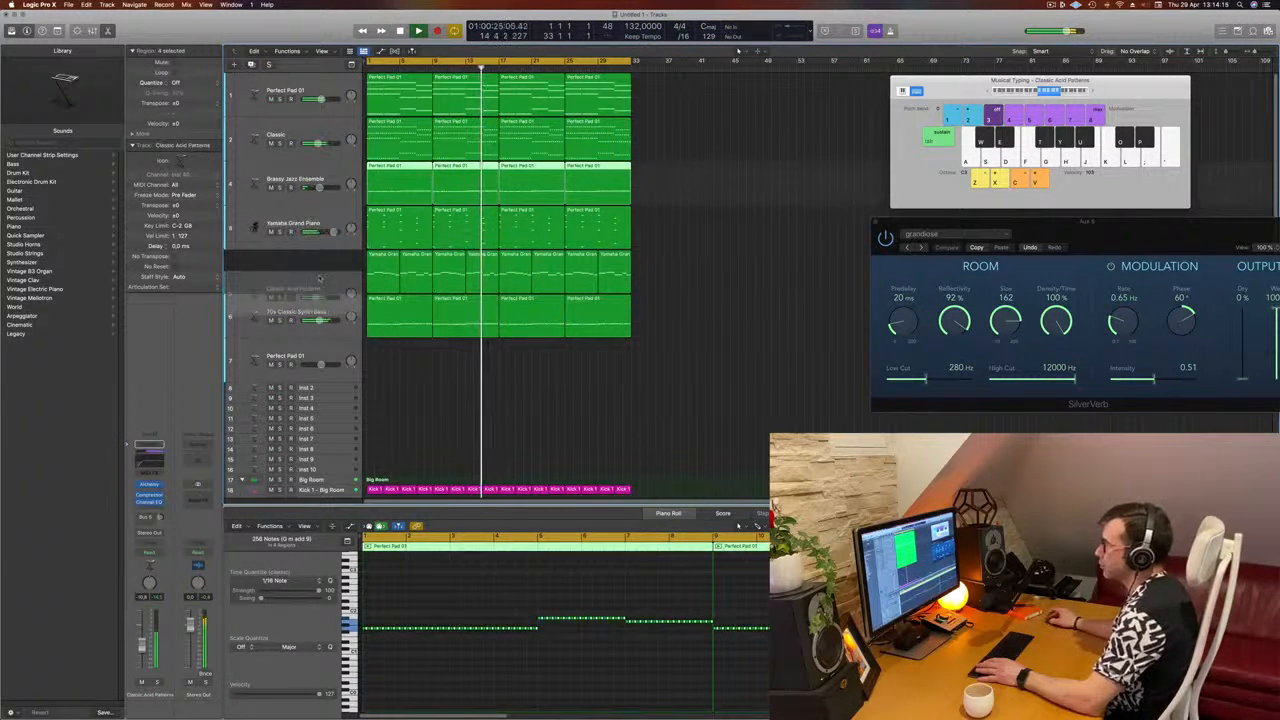
drag(320, 279, 318, 268)
key(Return)
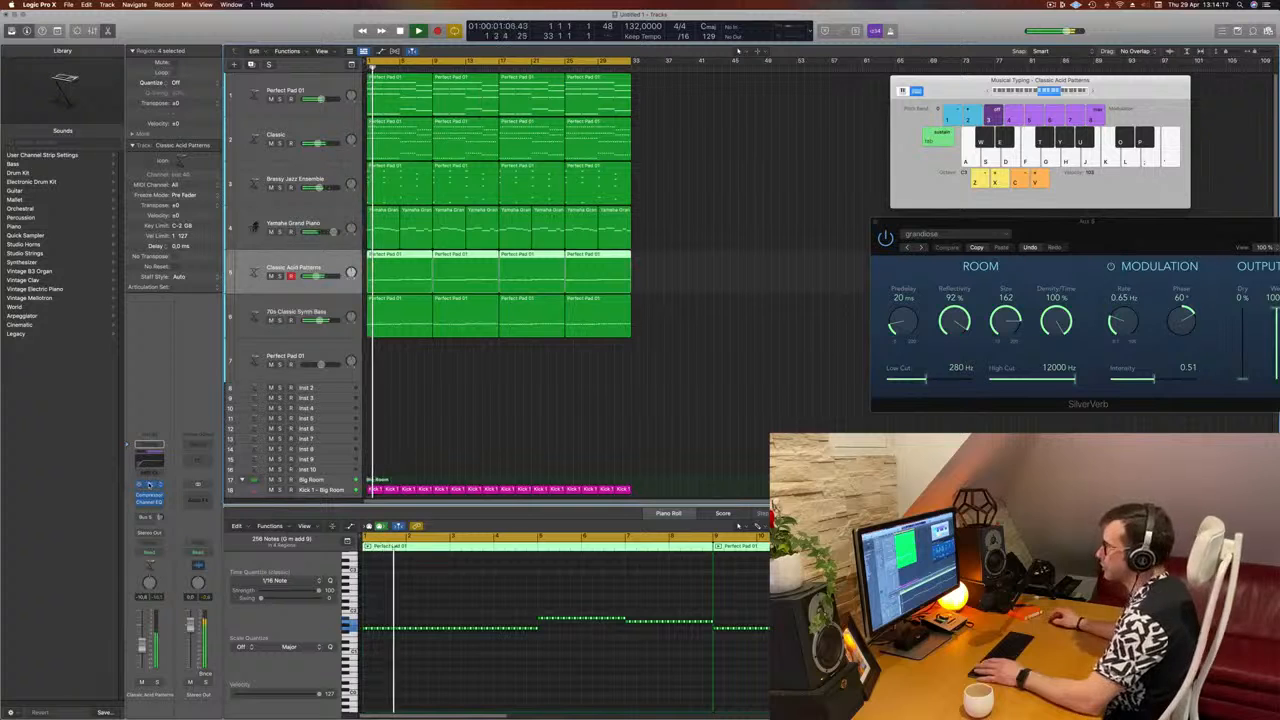
Step: Inspect the Classic Acid Patterns track's Alchemy preset during playback, and close the synth window
click(148, 484)
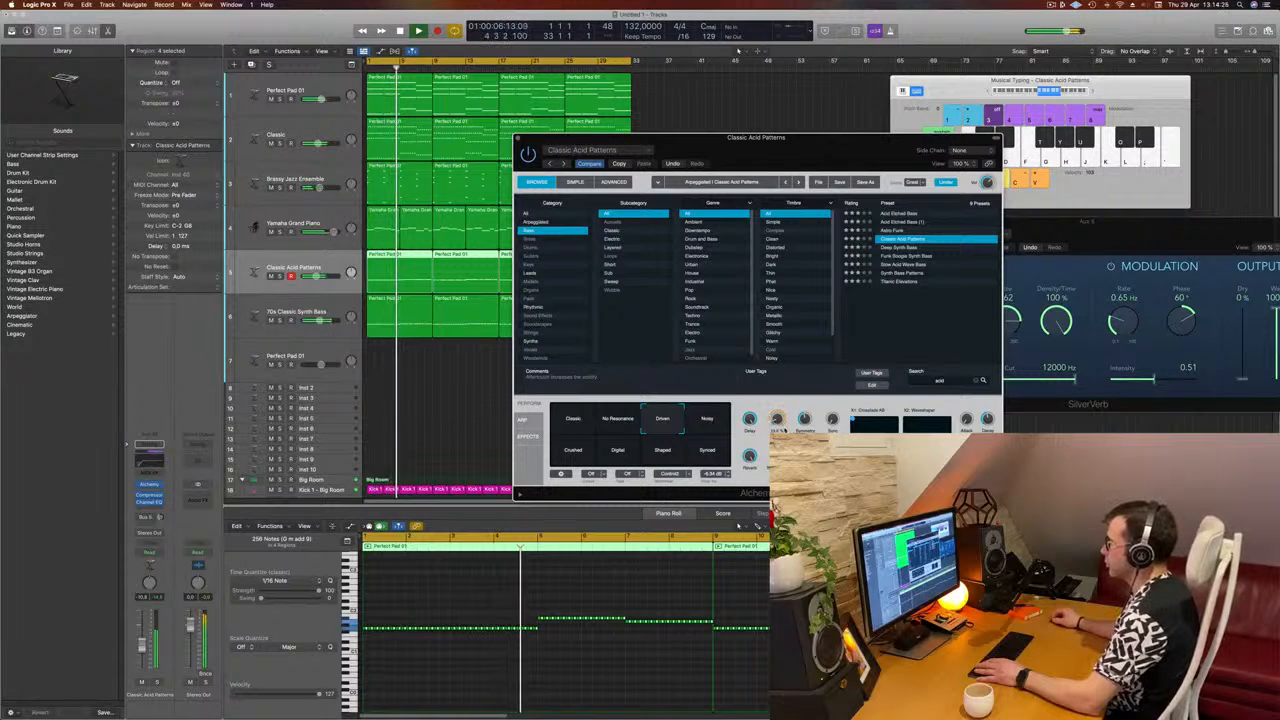
drag(523, 135, 395, 169)
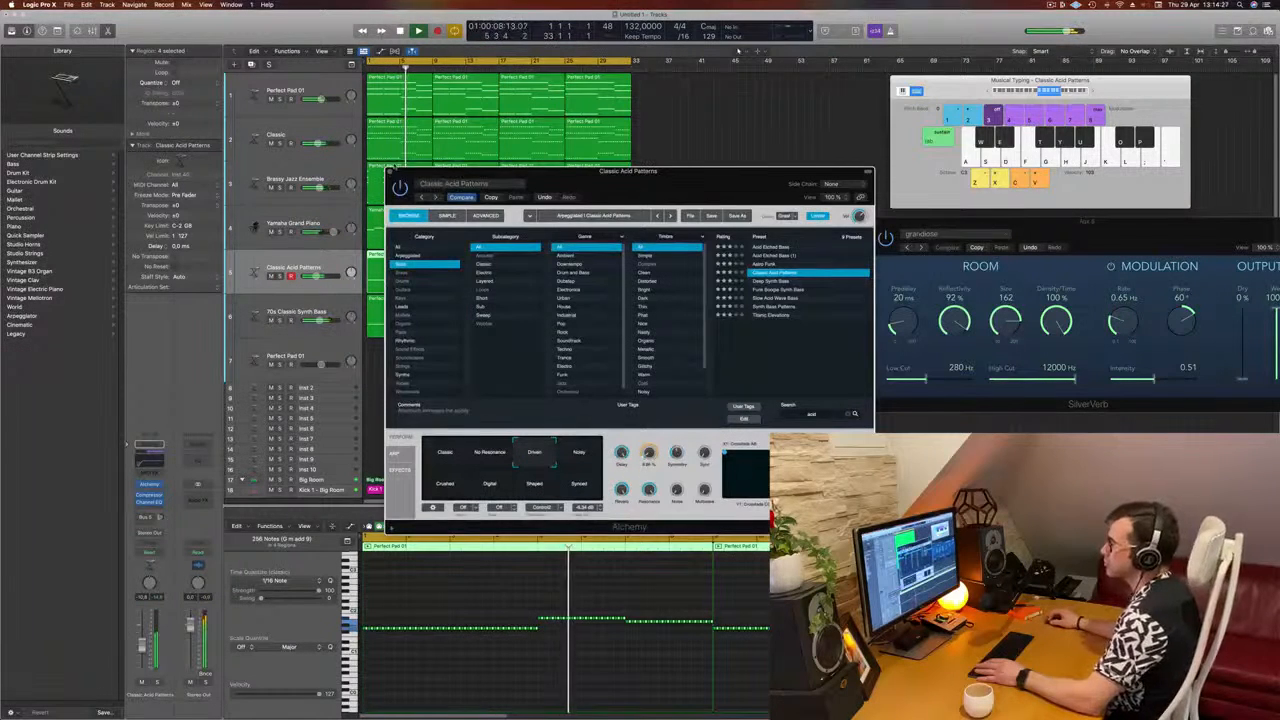
key(super+w)
click(623, 371)
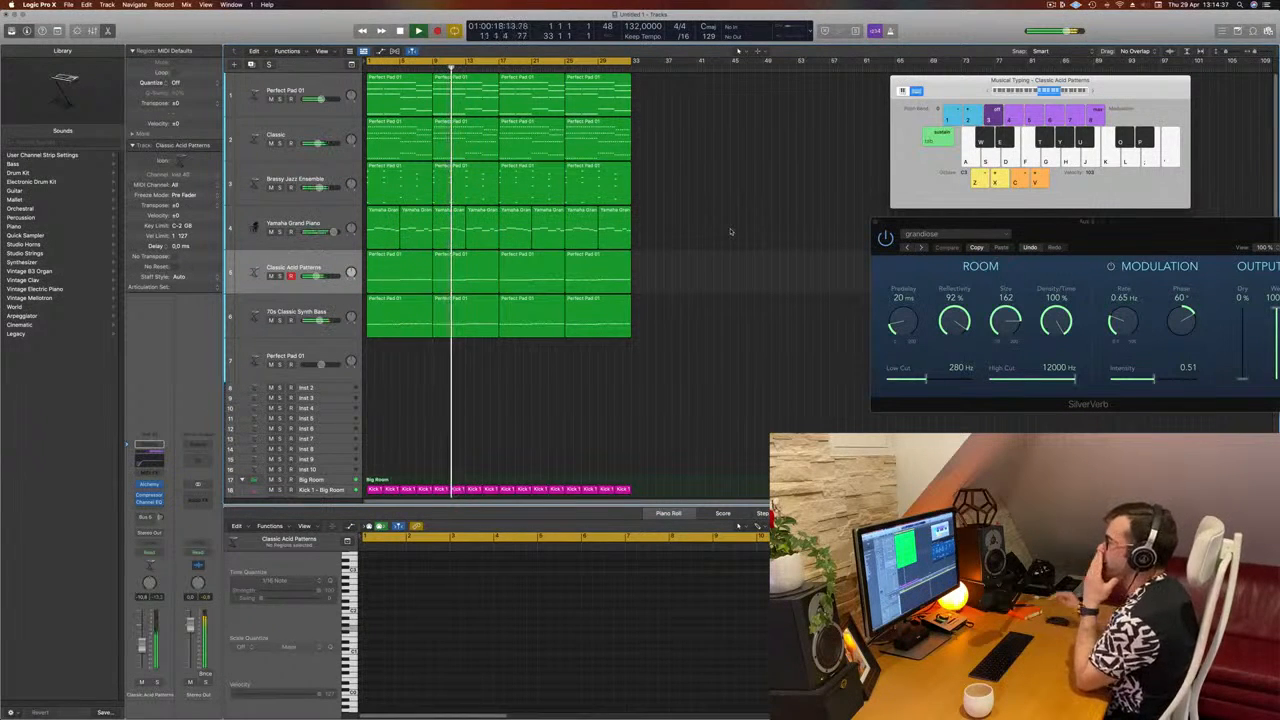
Step: Duplicate the Yamaha Grand Piano track without its regions and replace the new track's instrument with stereo Alchemy
click(321, 220)
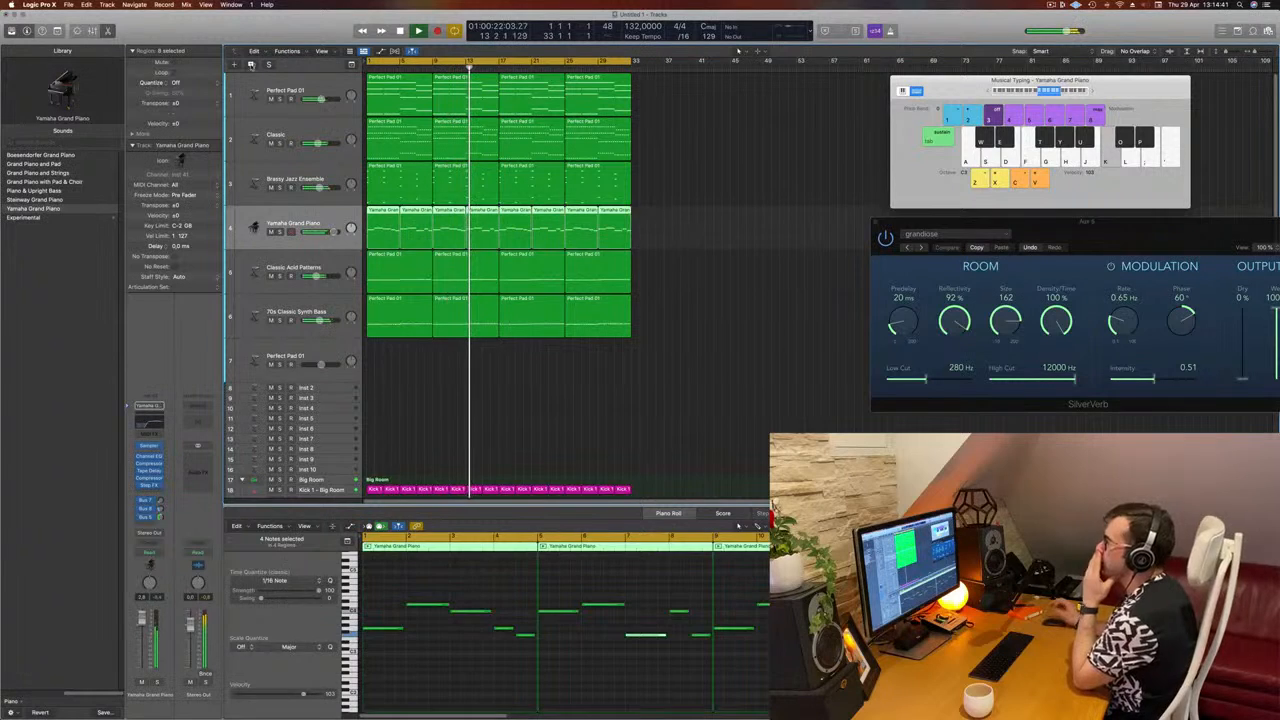
key(super+d)
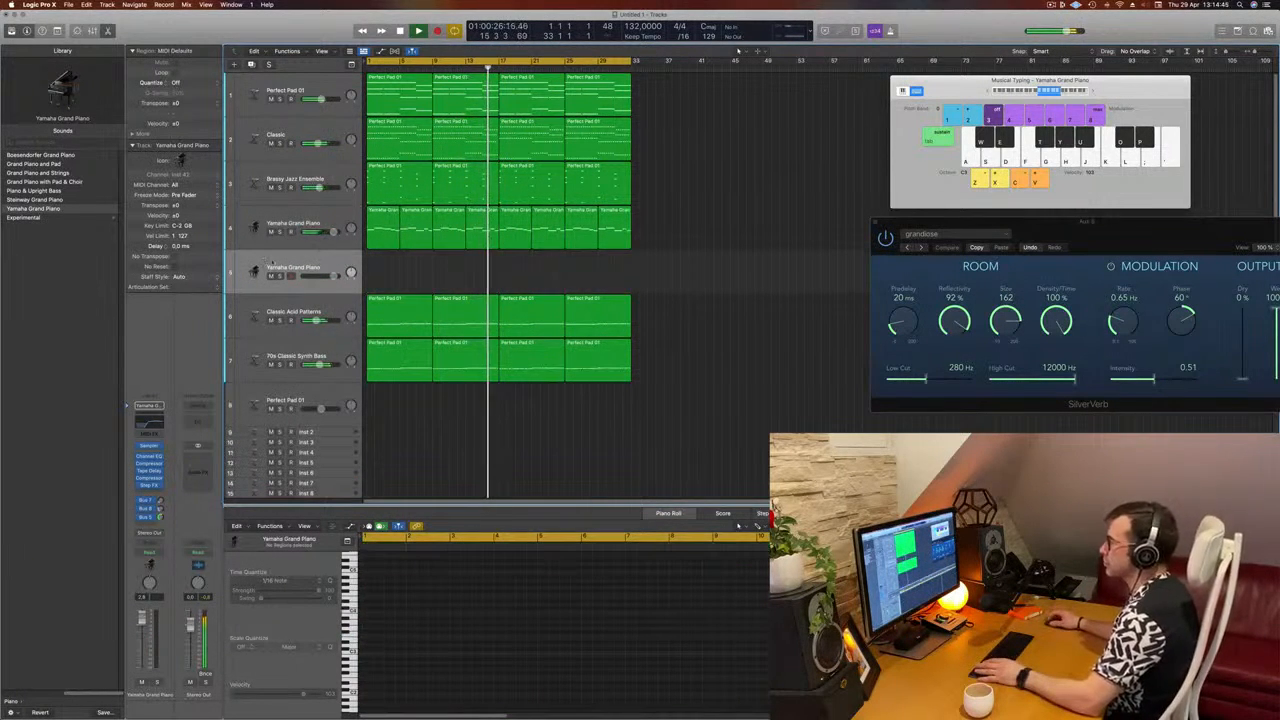
click(160, 445)
mouse_move(182, 463)
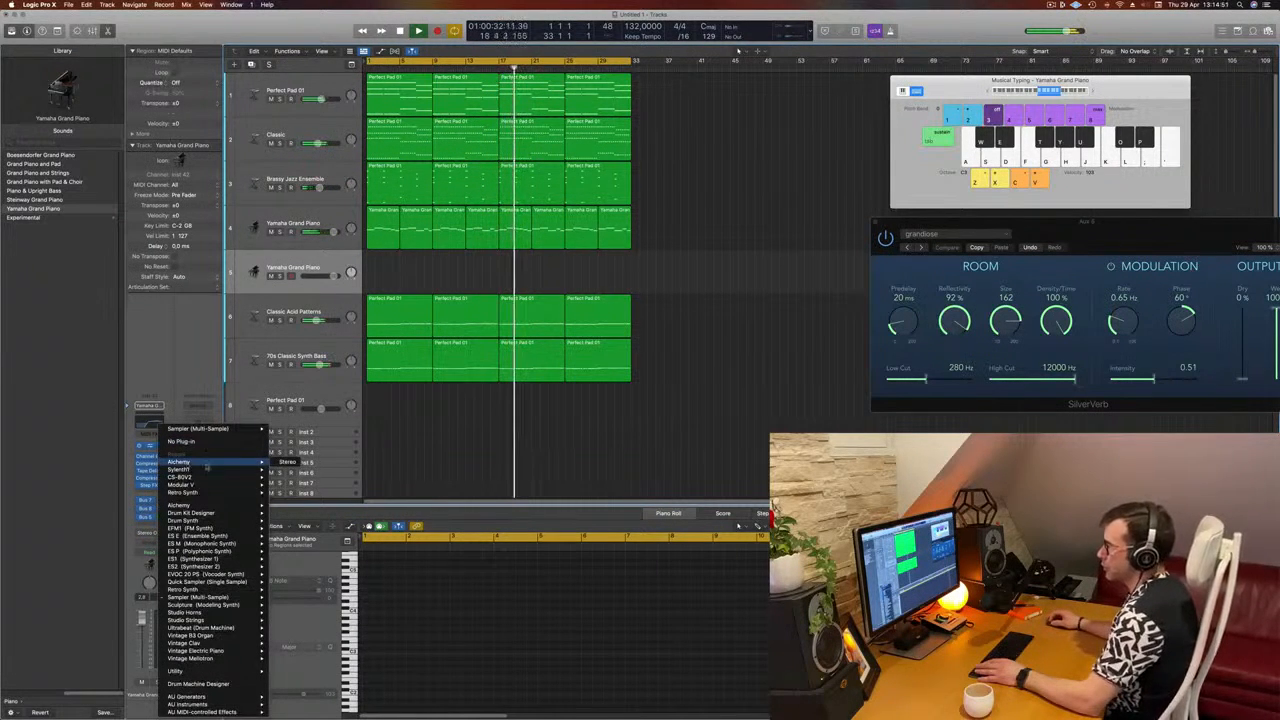
click(761, 222)
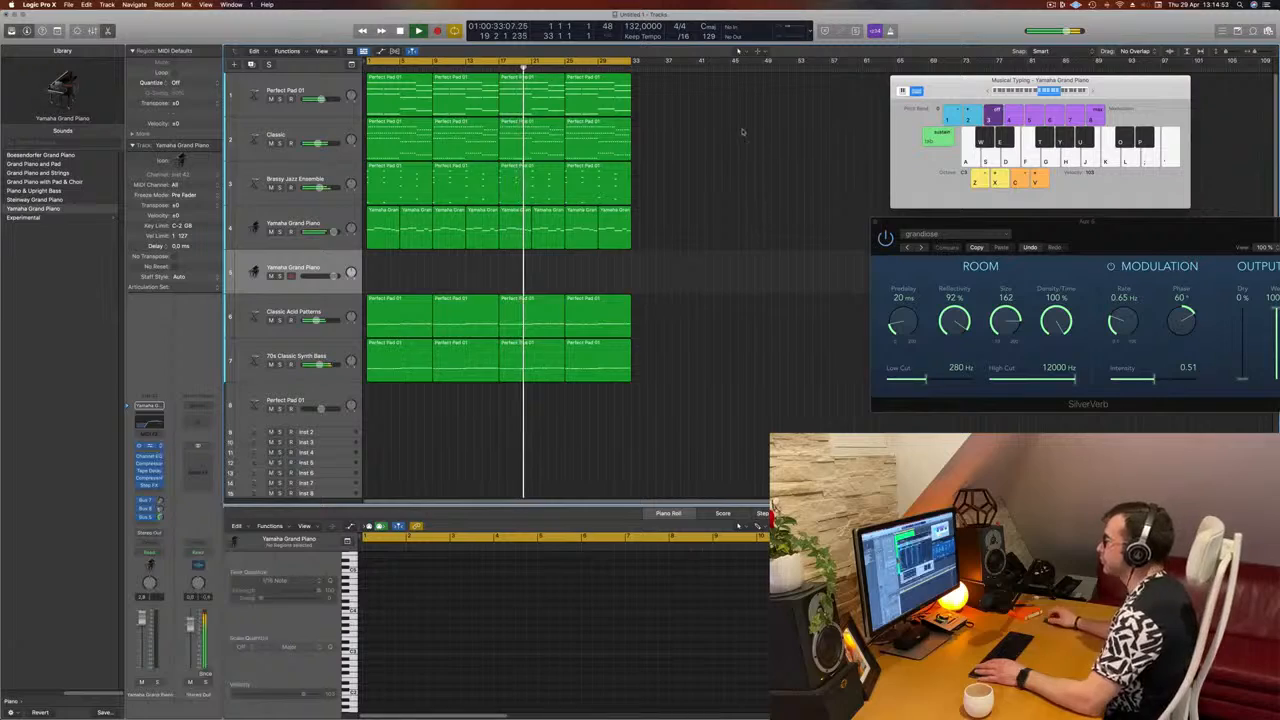
drag(742, 131, 771, 120)
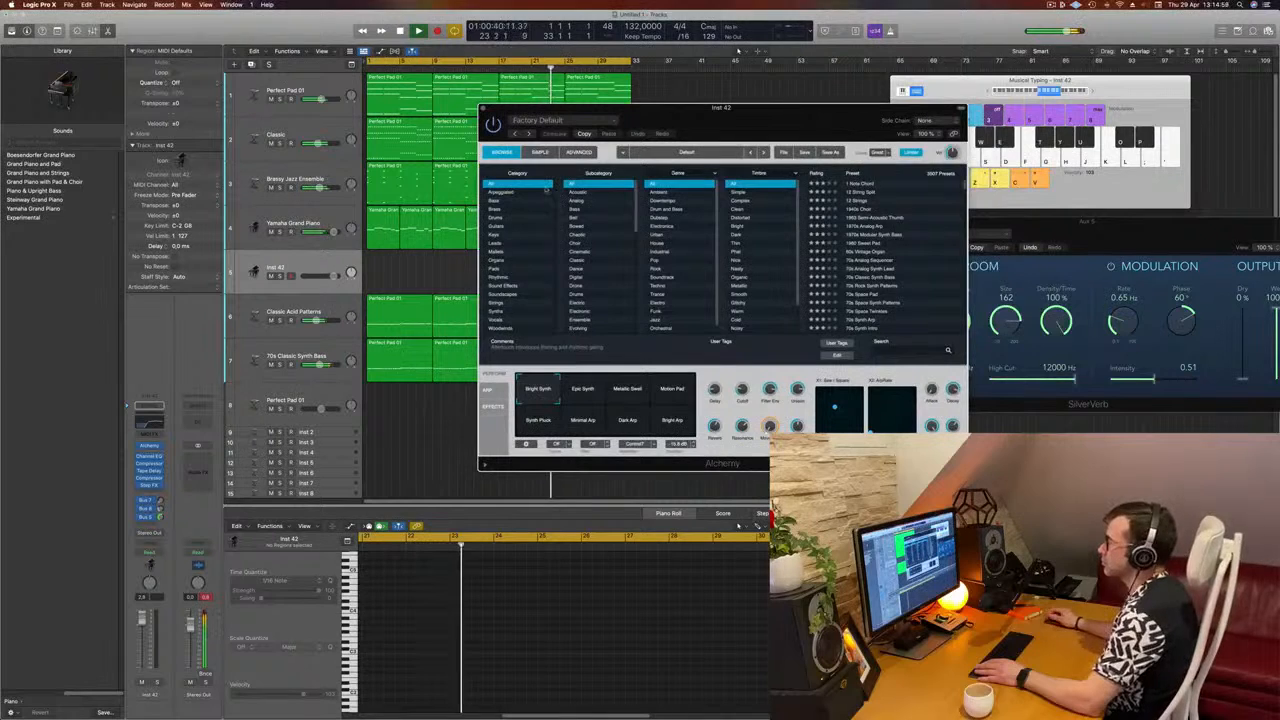
Step: Try Alchemy's 80s Pop Electric Piano preset from the Keys category and shift the Musical Typing range up one octave
click(494, 234)
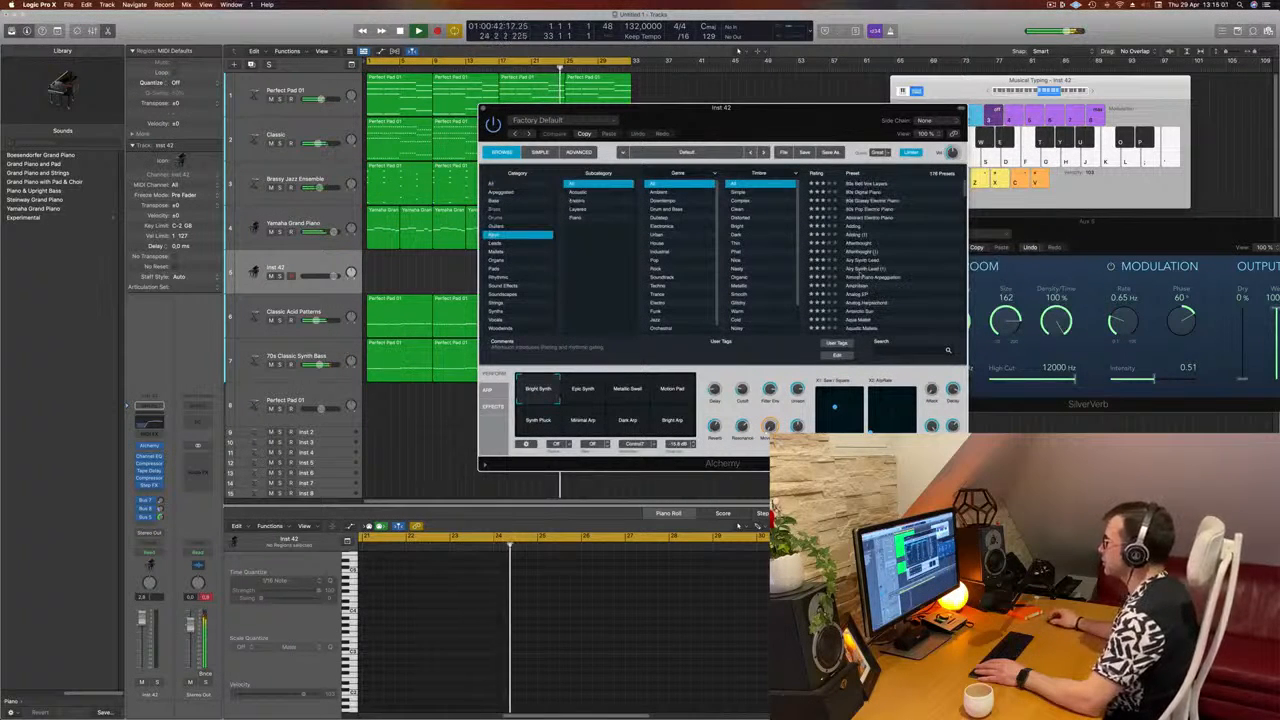
click(858, 209)
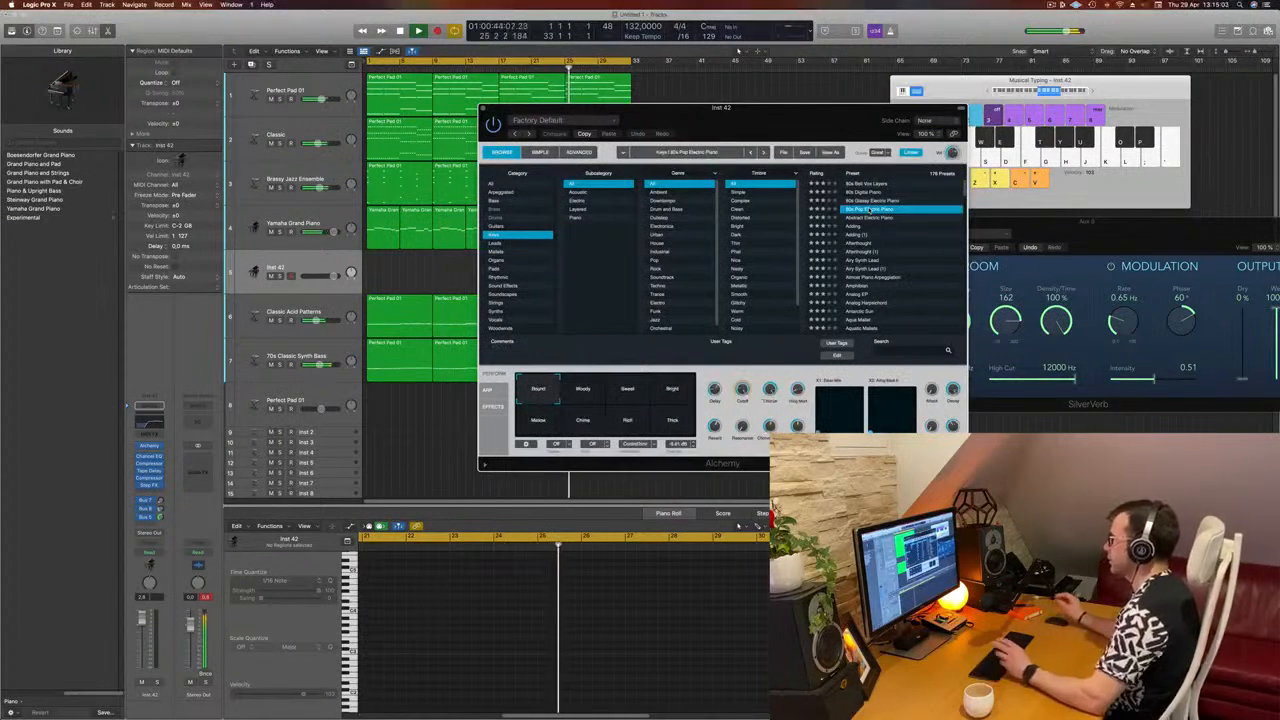
drag(779, 119, 864, 162)
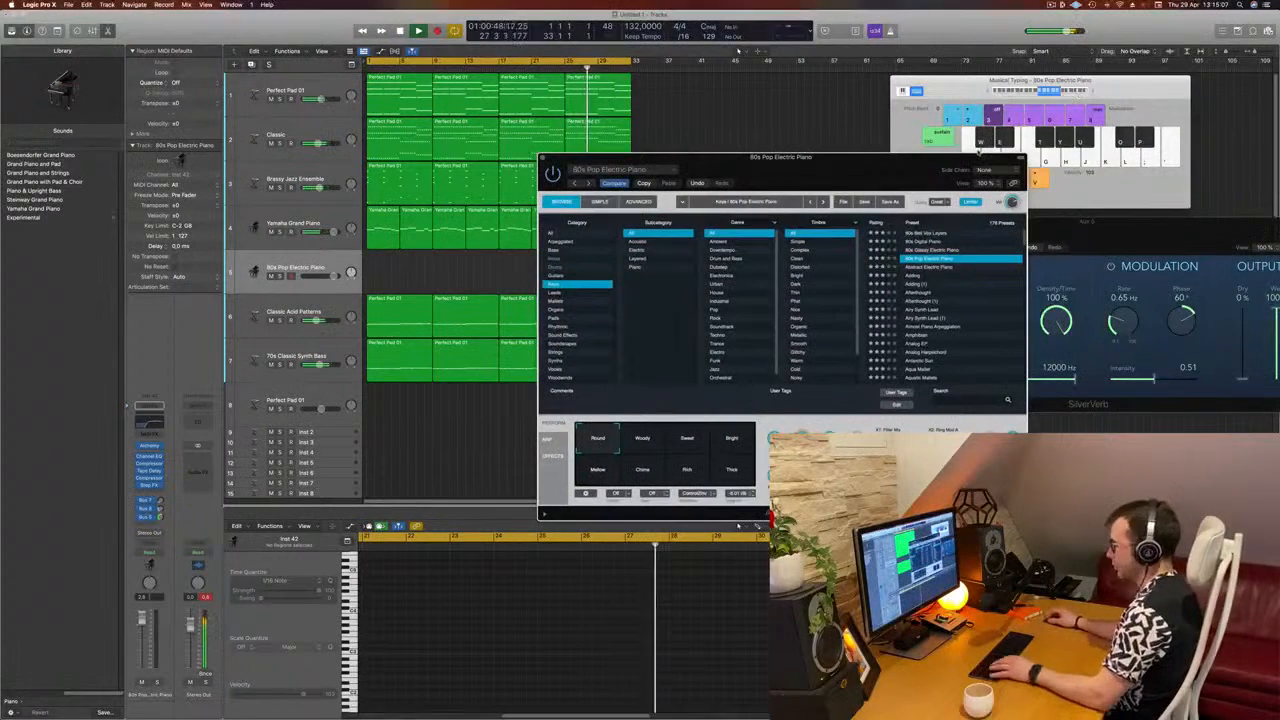
mouse_move(864, 162)
mouse_down()
mouse_move(878, 166)
mouse_move(853, 183)
mouse_up()
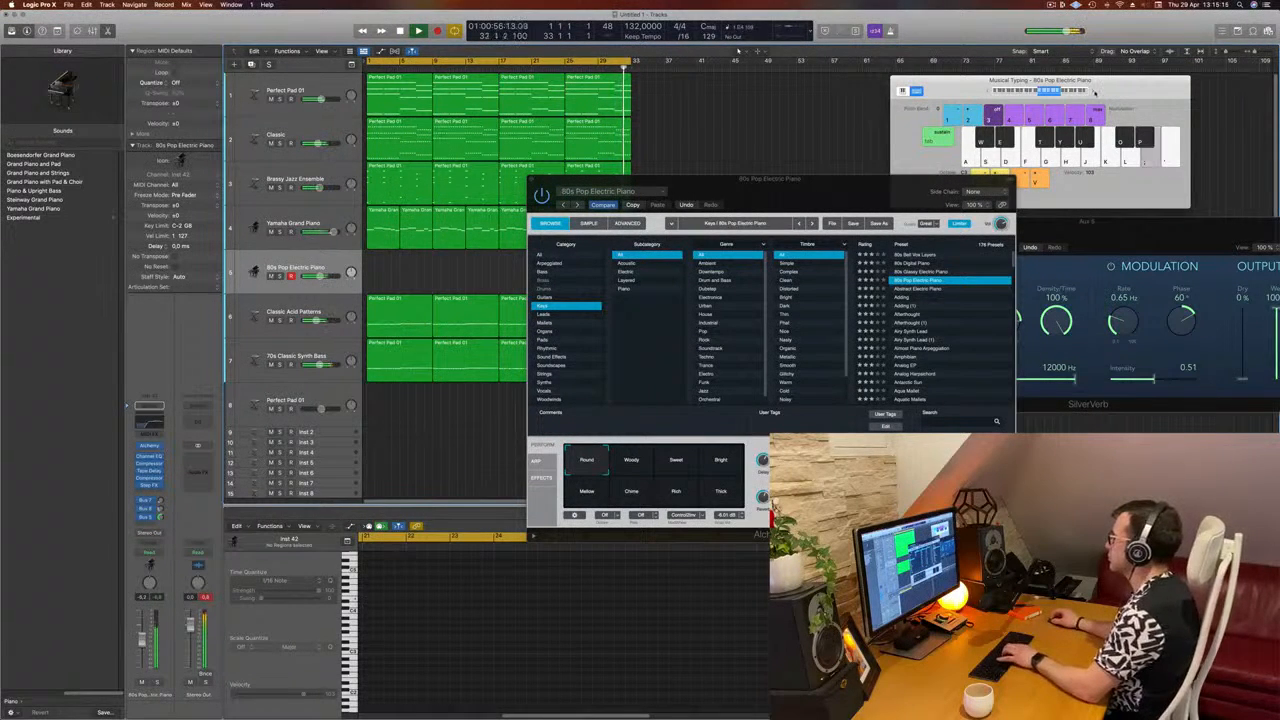
click(1092, 91)
drag(779, 195, 822, 249)
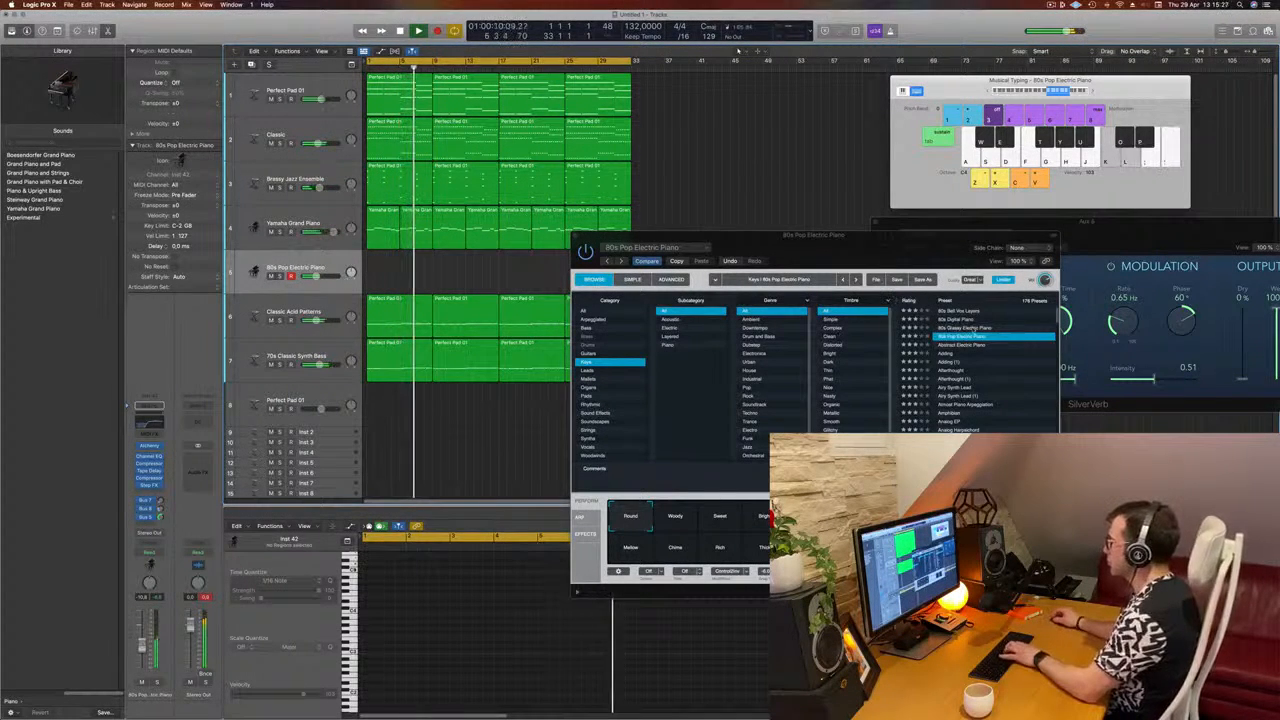
Step: Audition the 80s Bell Vox Layers preset in the new track's Alchemy
key(Up)
drag(928, 237, 877, 208)
click(919, 284)
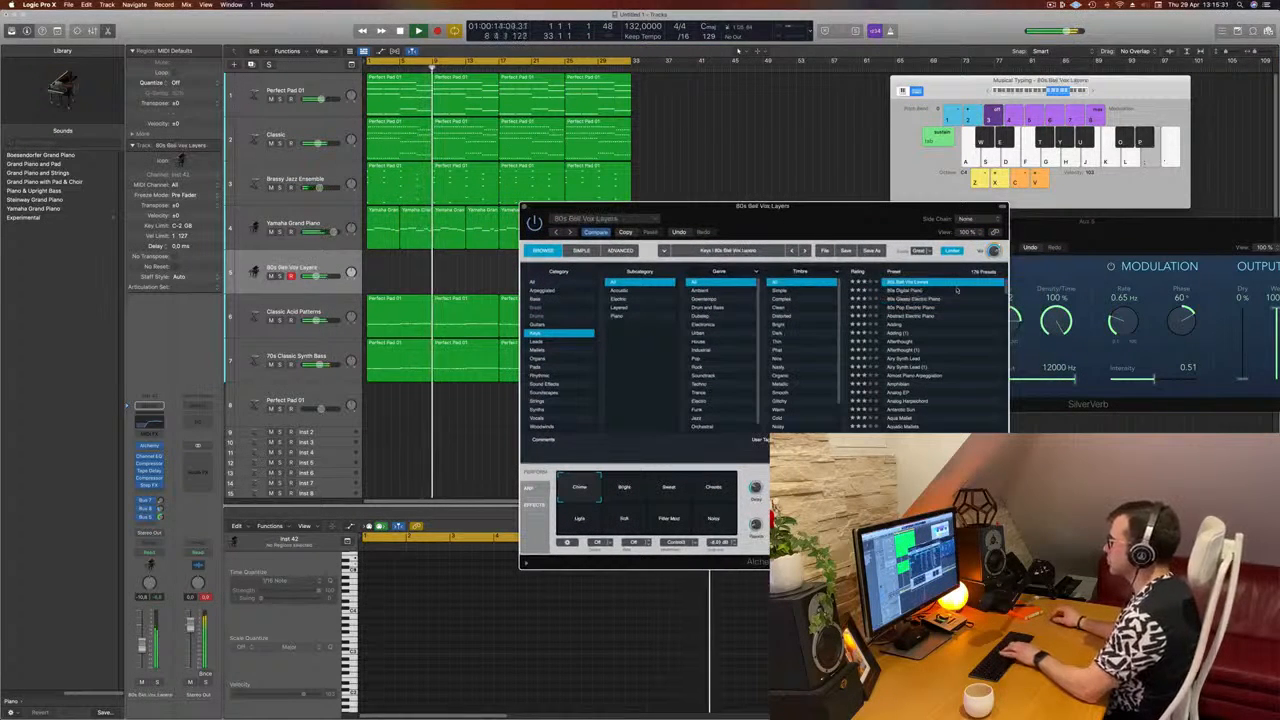
Step: Audition the Adding preset with test notes, including its Delayed and Brighter Delayed variations
scroll(908, 323, down, 1)
click(893, 316)
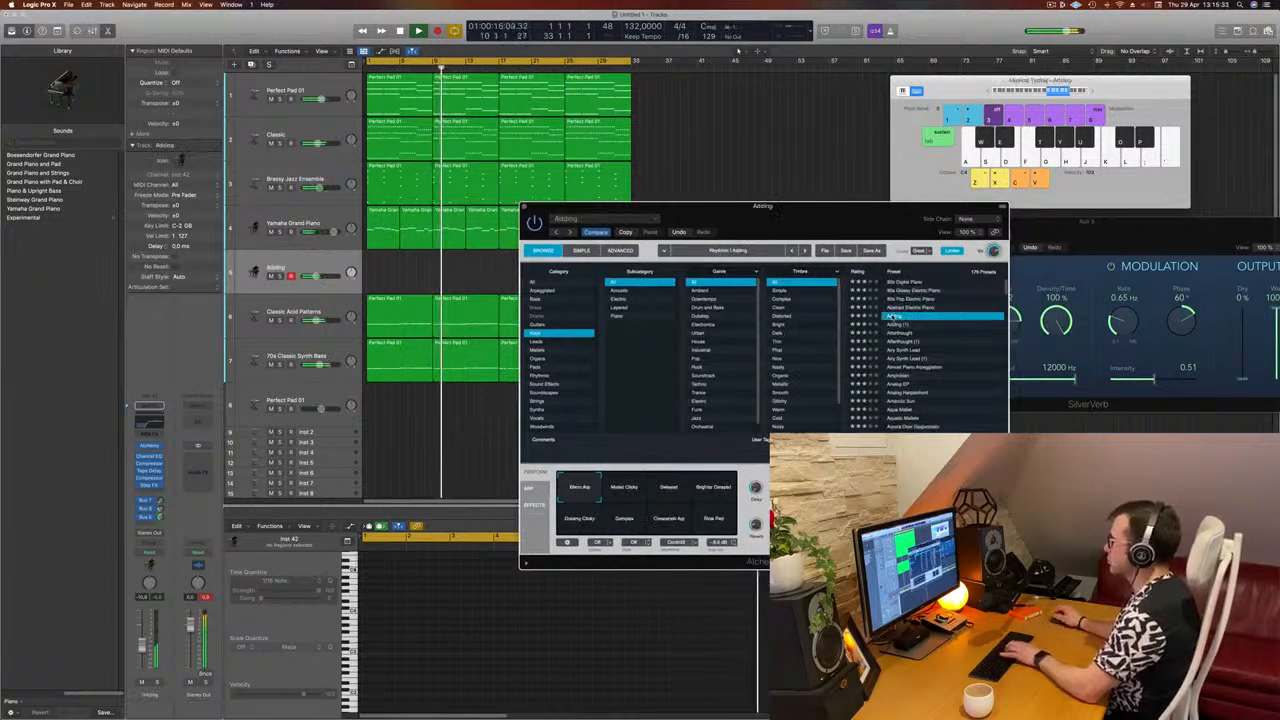
key(f)
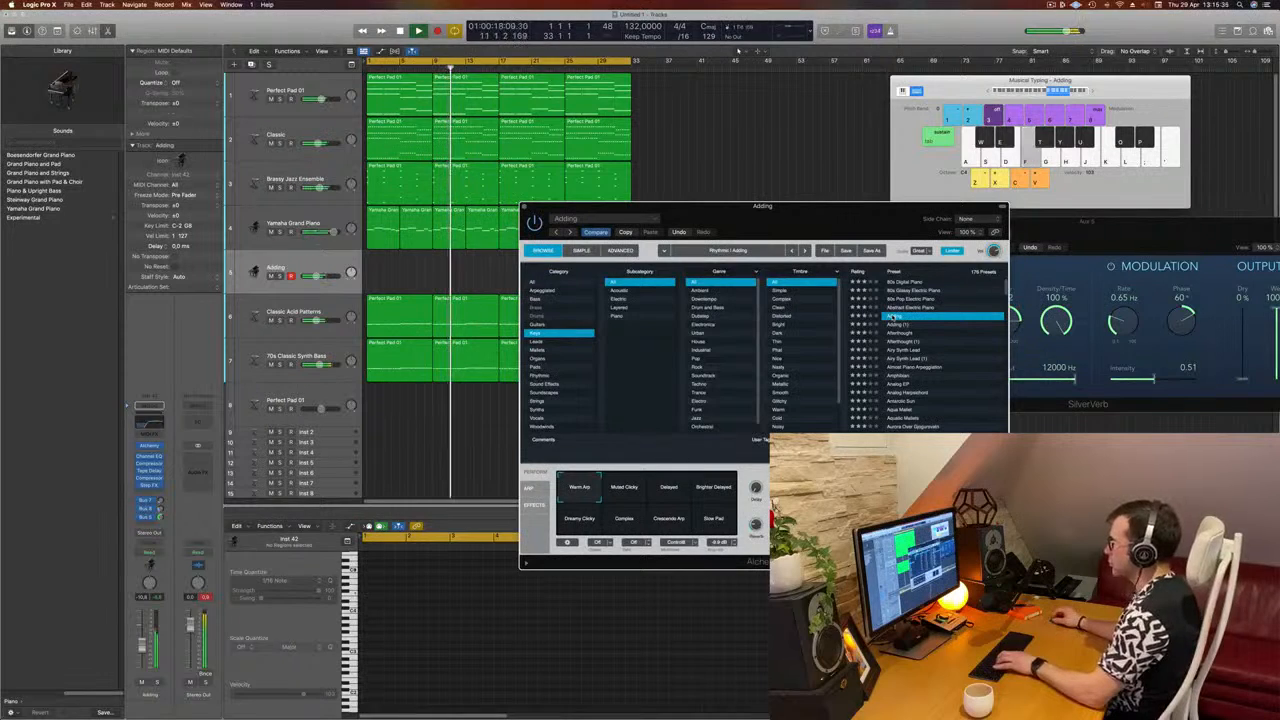
key(g)
click(671, 491)
key(h)
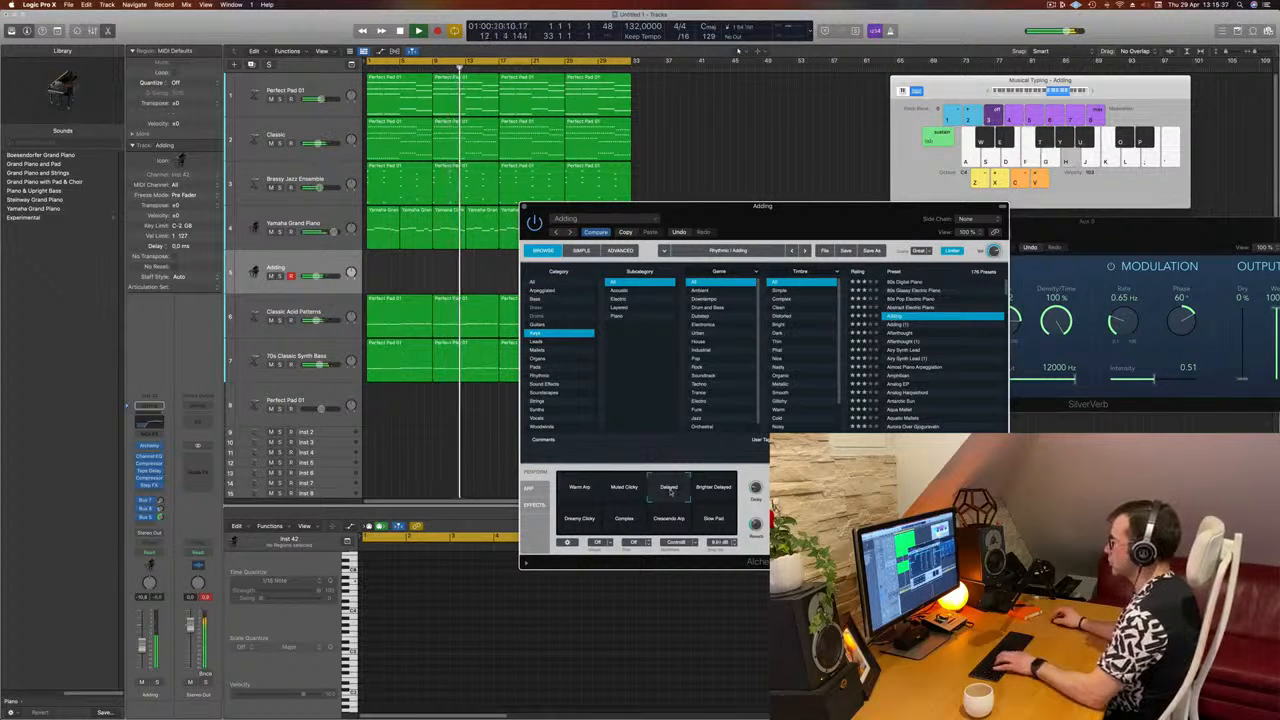
key(f)
click(714, 487)
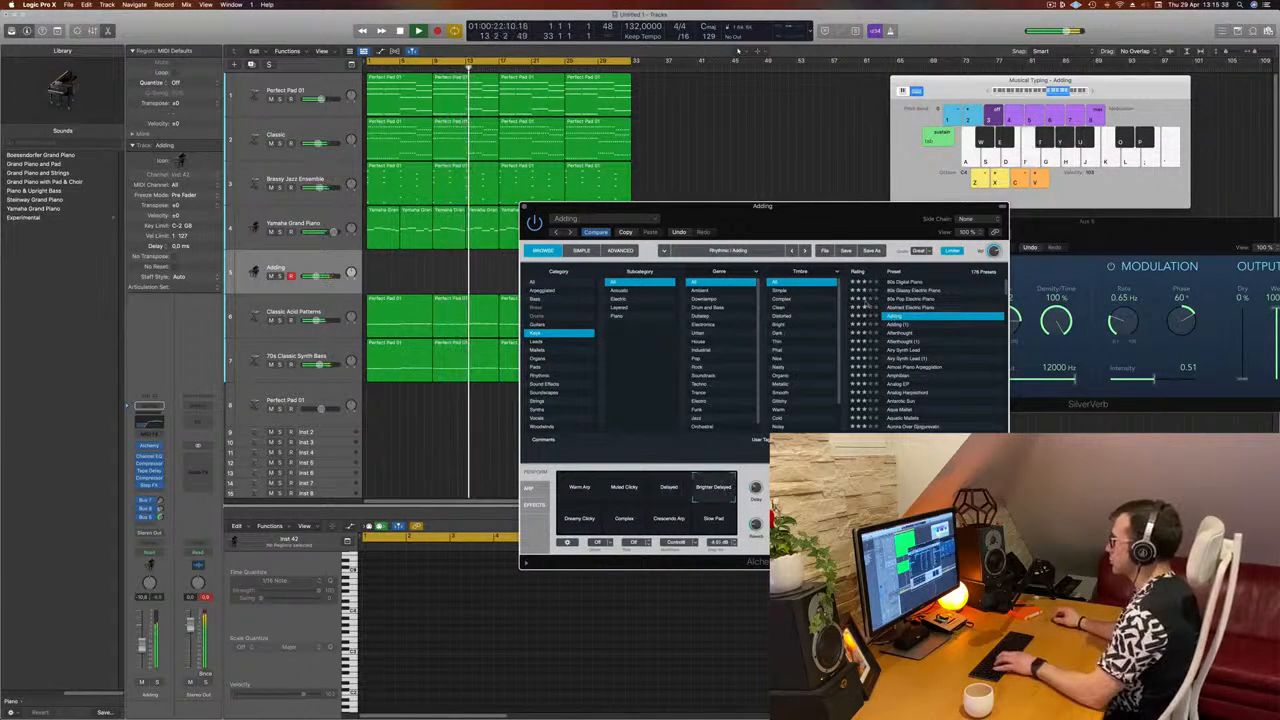
key(h)
Step: Audition the Afterthought and Airy Synth Lead presets, trying the latter's Simple 80s and Dark & Swirly Pad variations
click(897, 333)
drag(813, 223, 963, 161)
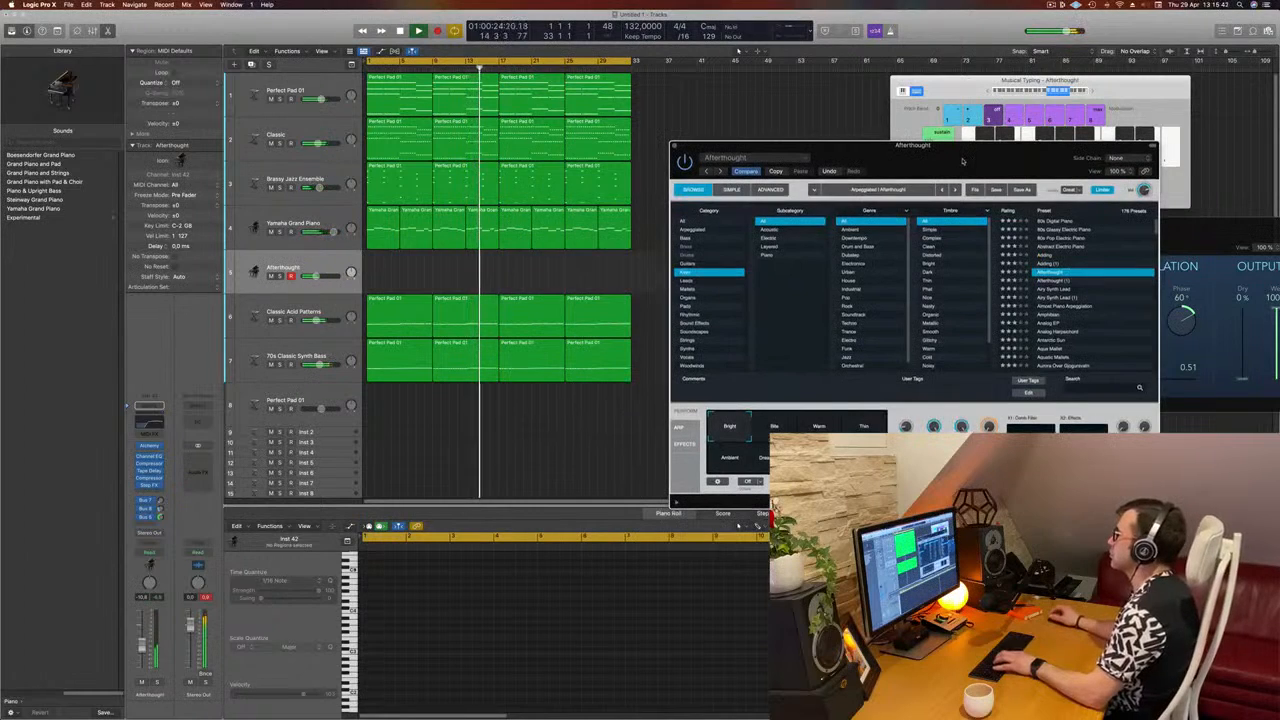
click(1053, 289)
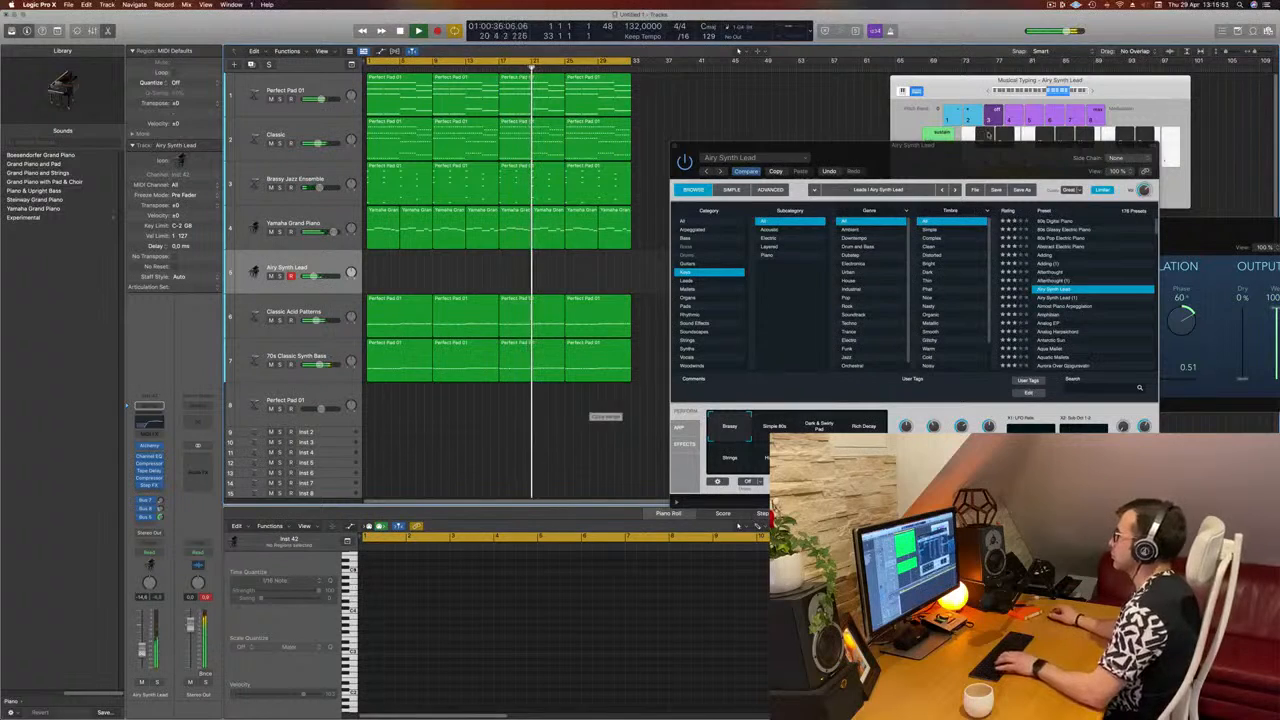
drag(960, 146, 958, 130)
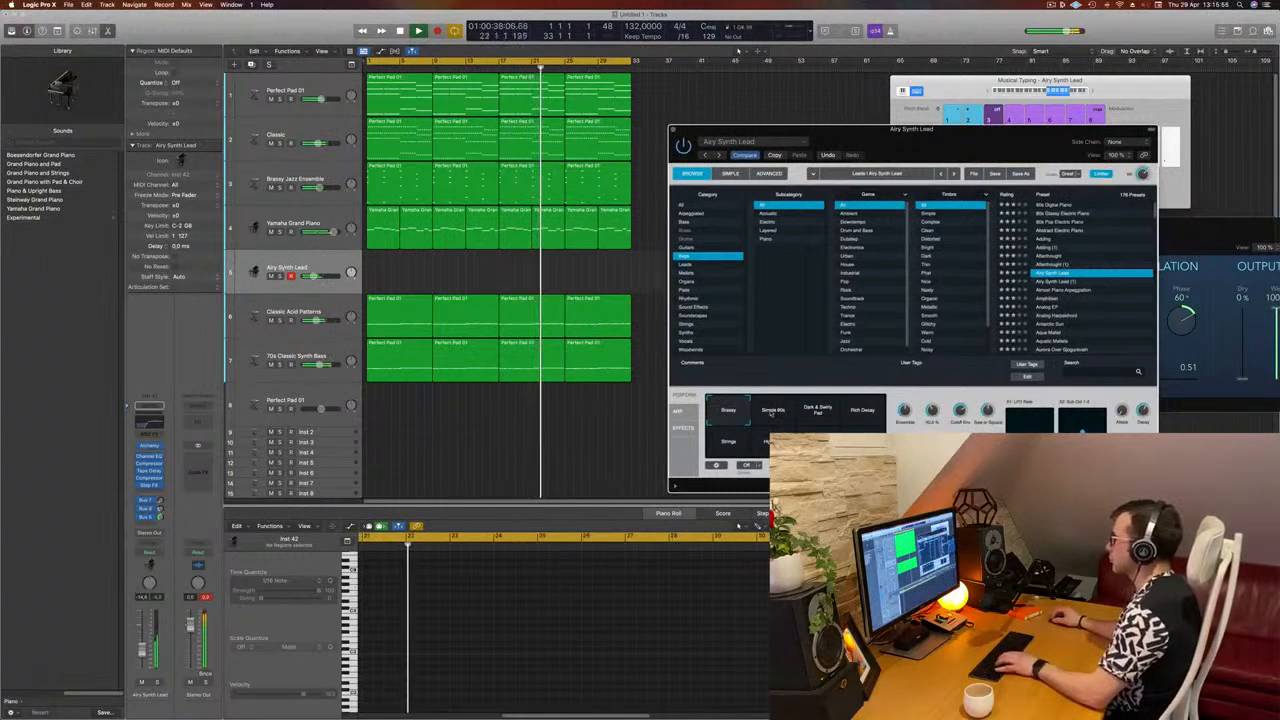
click(773, 412)
click(810, 414)
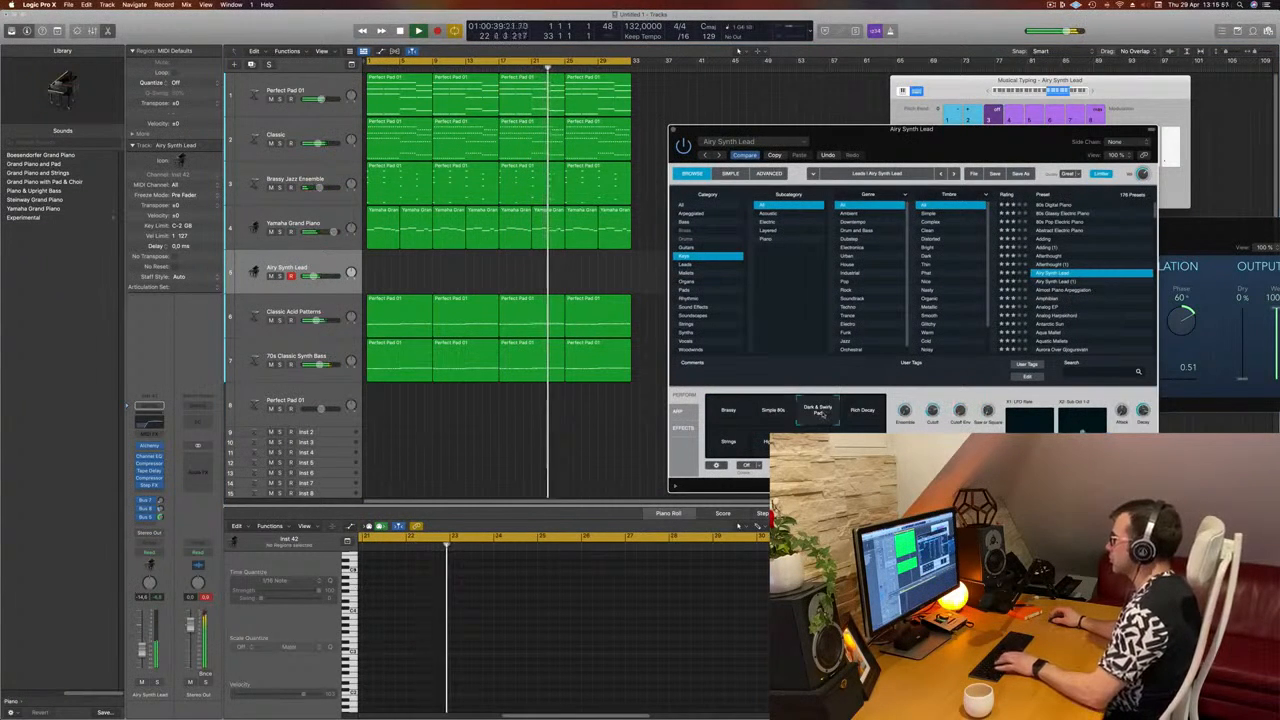
Step: Load the Almost Piano Arpeggiation preset and try its Dissonant, Wooden and Phaser variations
click(1062, 291)
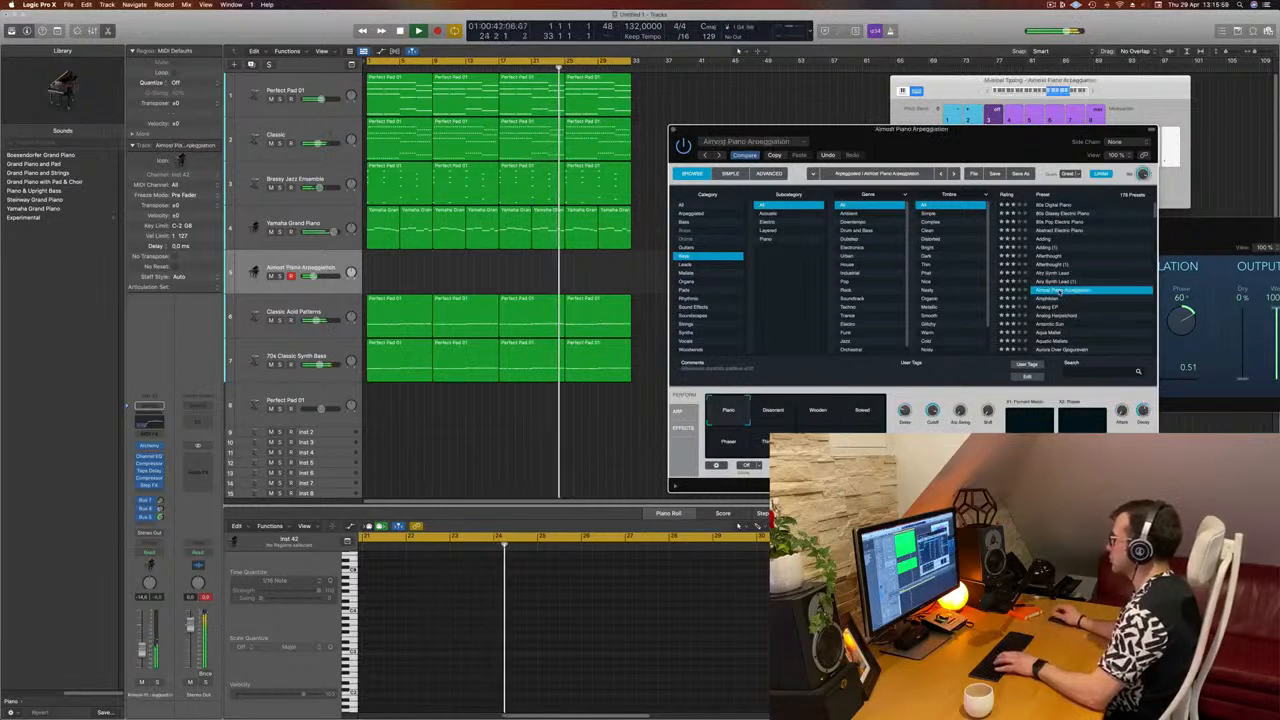
click(1055, 298)
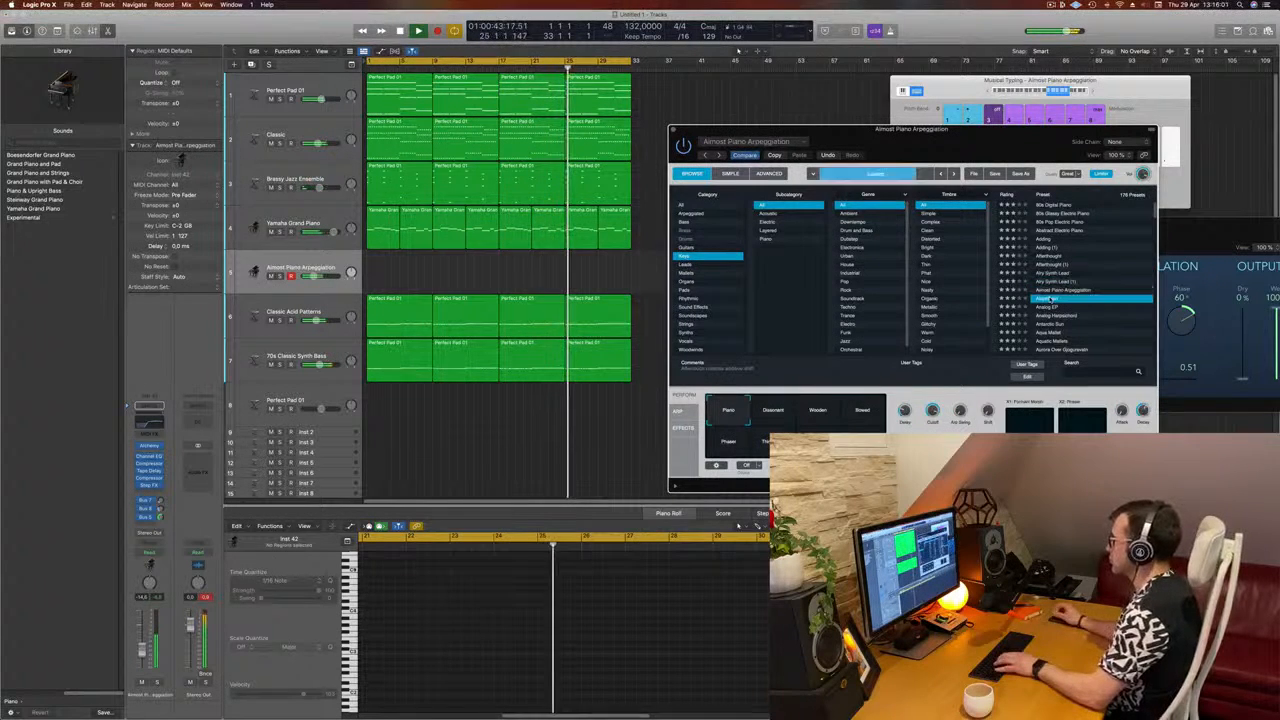
click(1061, 290)
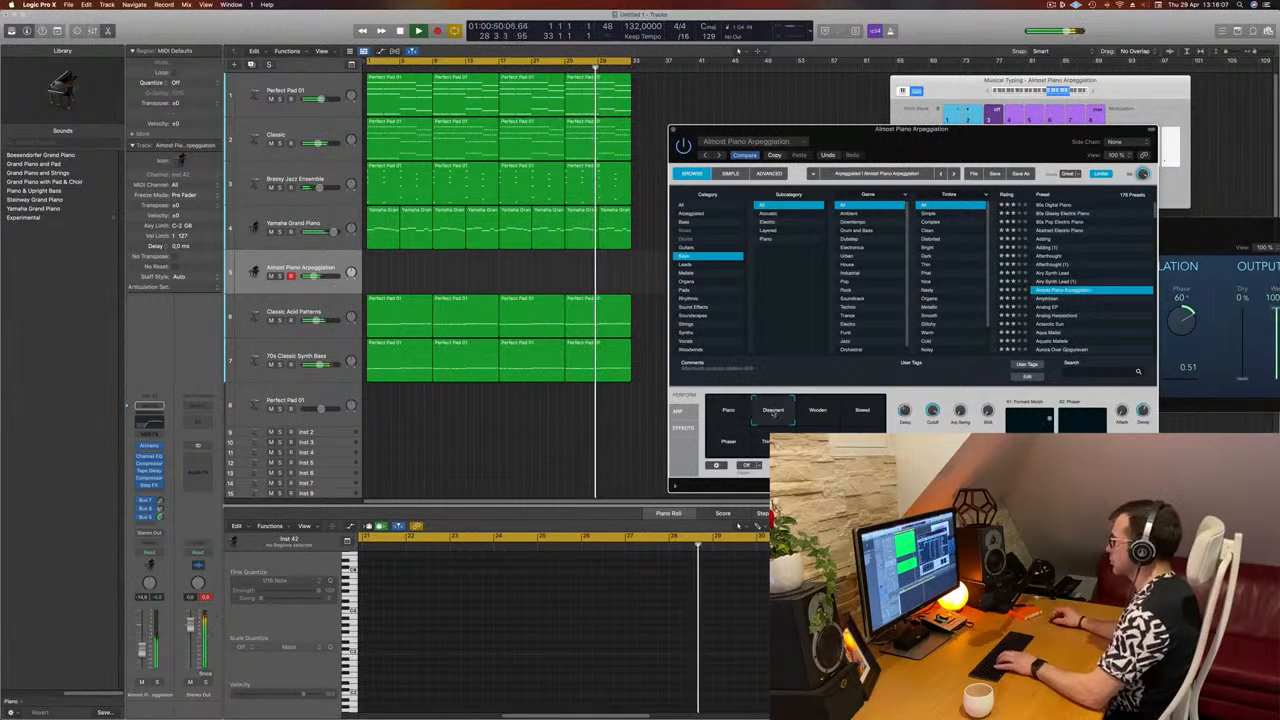
click(816, 412)
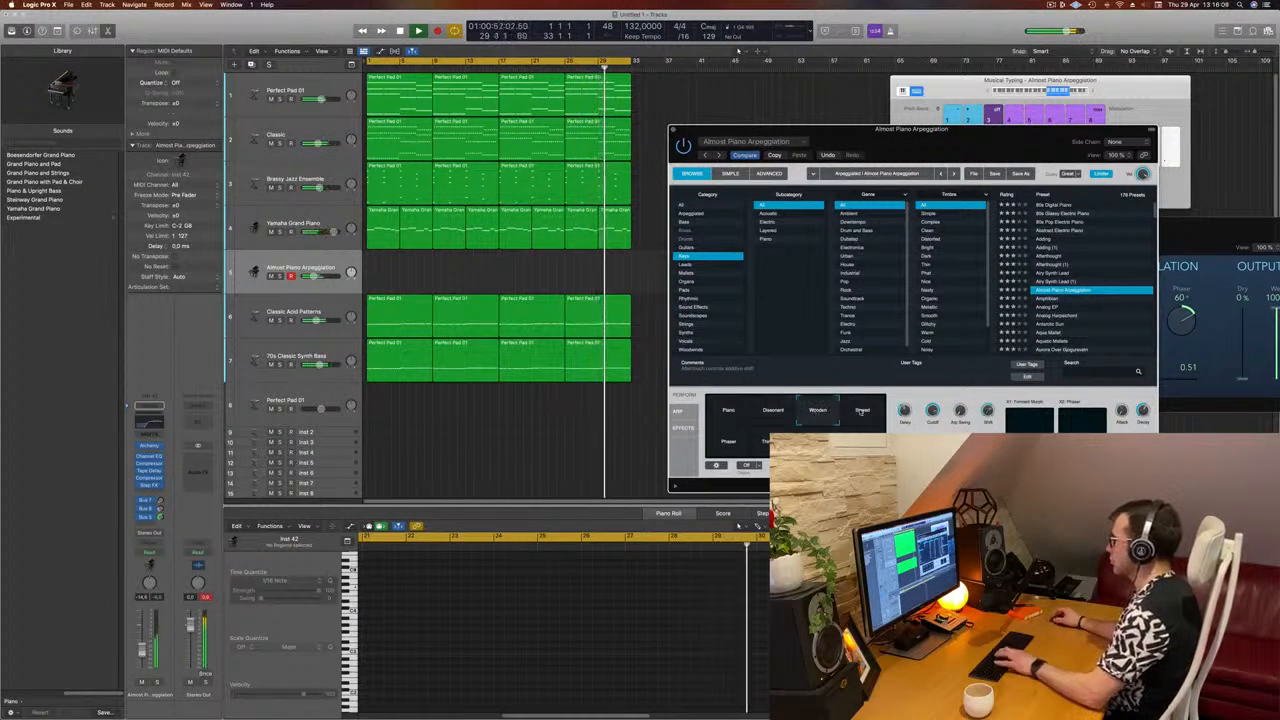
click(731, 440)
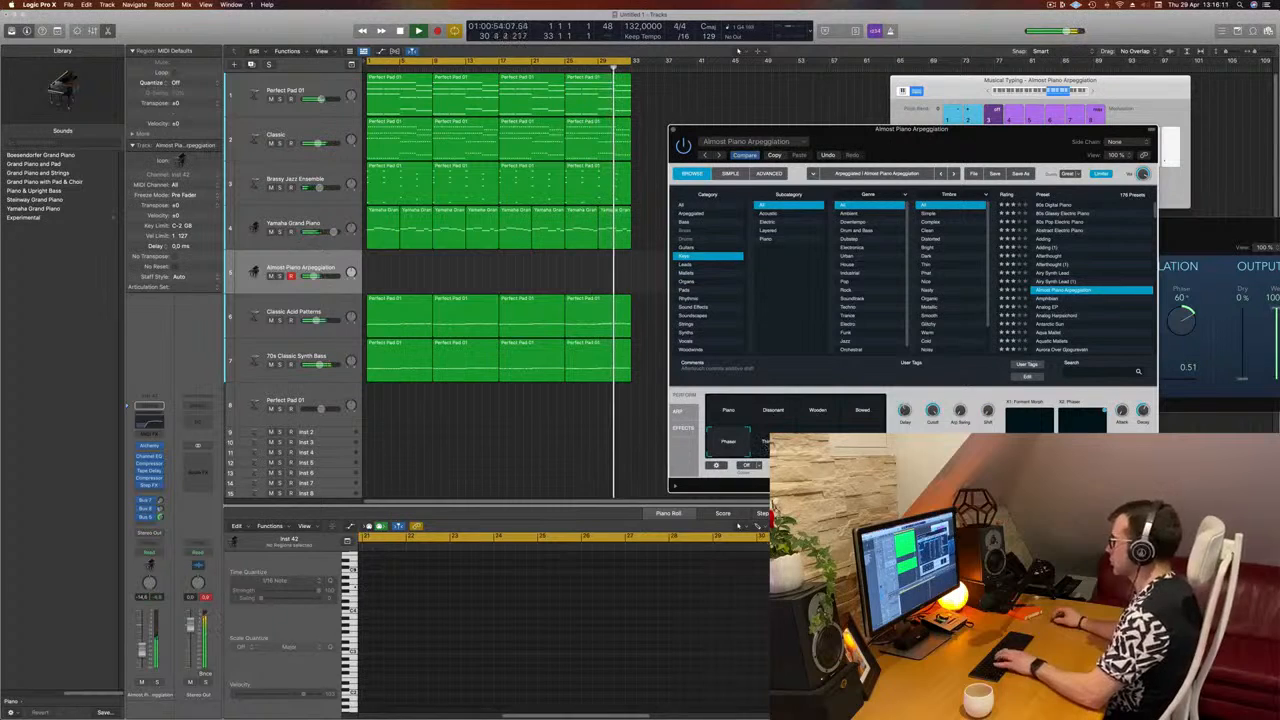
Step: Record four repeated notes on the Almost Piano Arpeggiation track with another Alchemy variation and move the region to bar 1
click(768, 445)
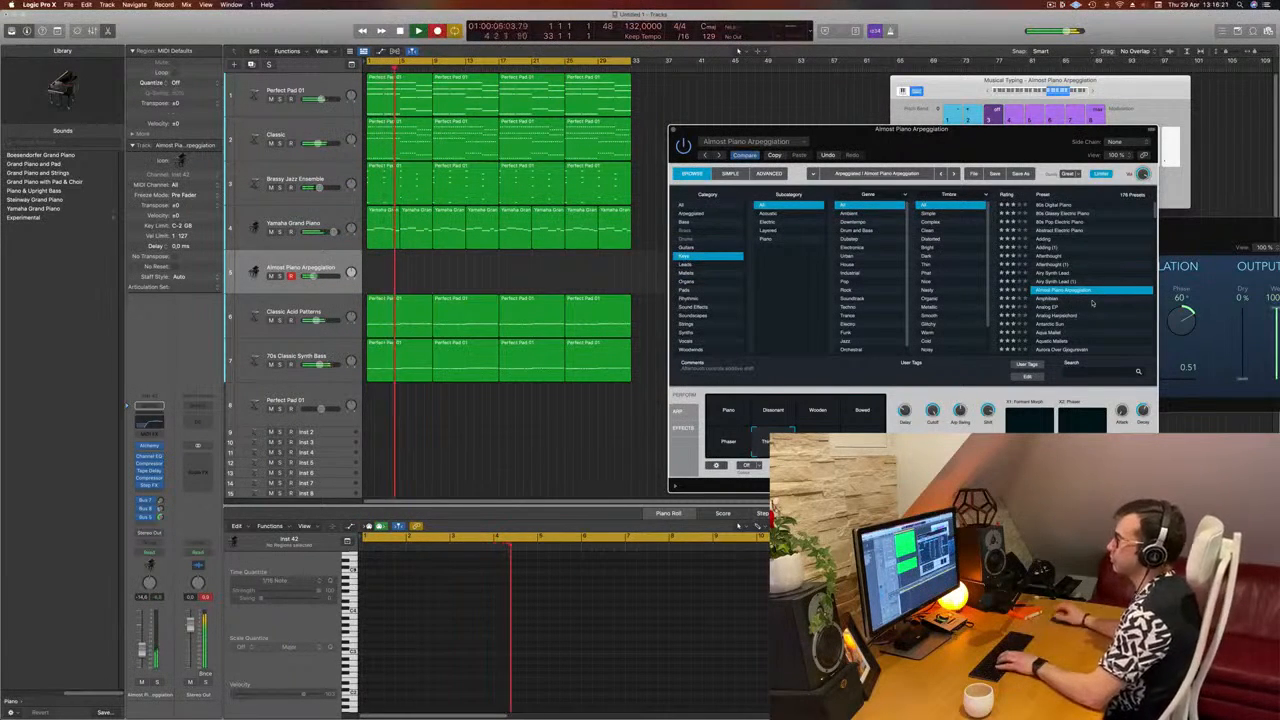
key(g)
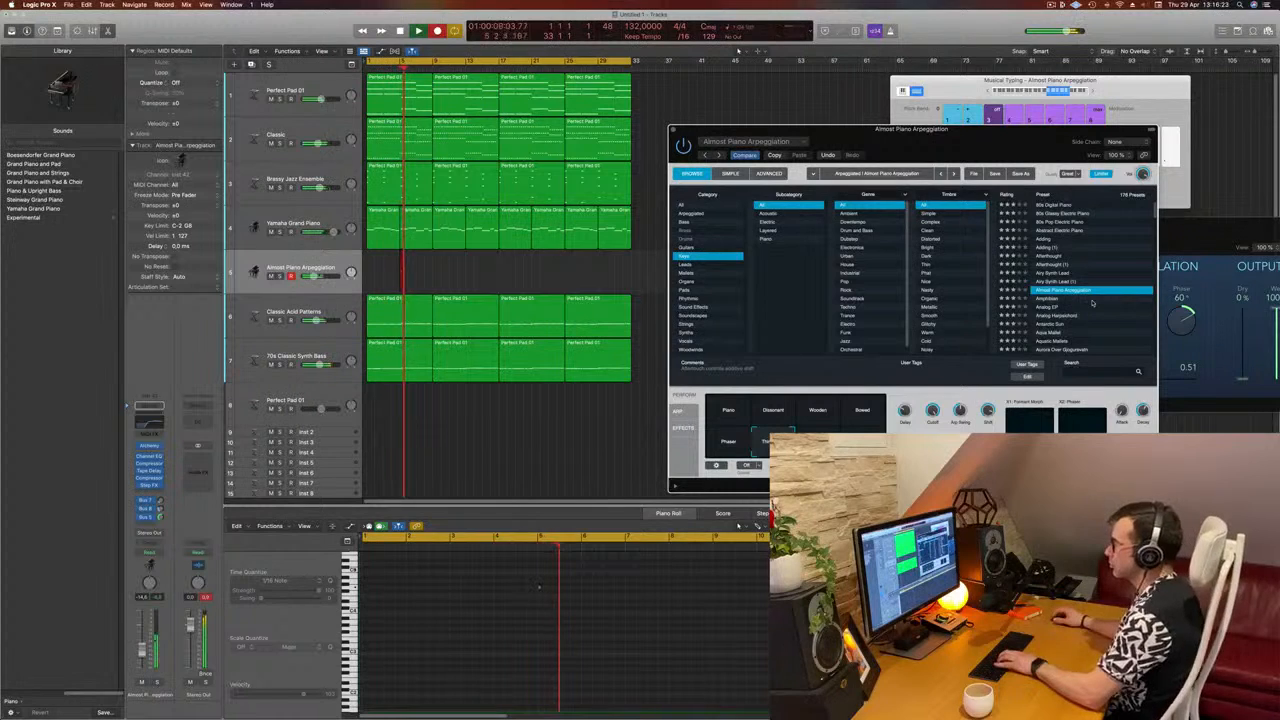
key(g)
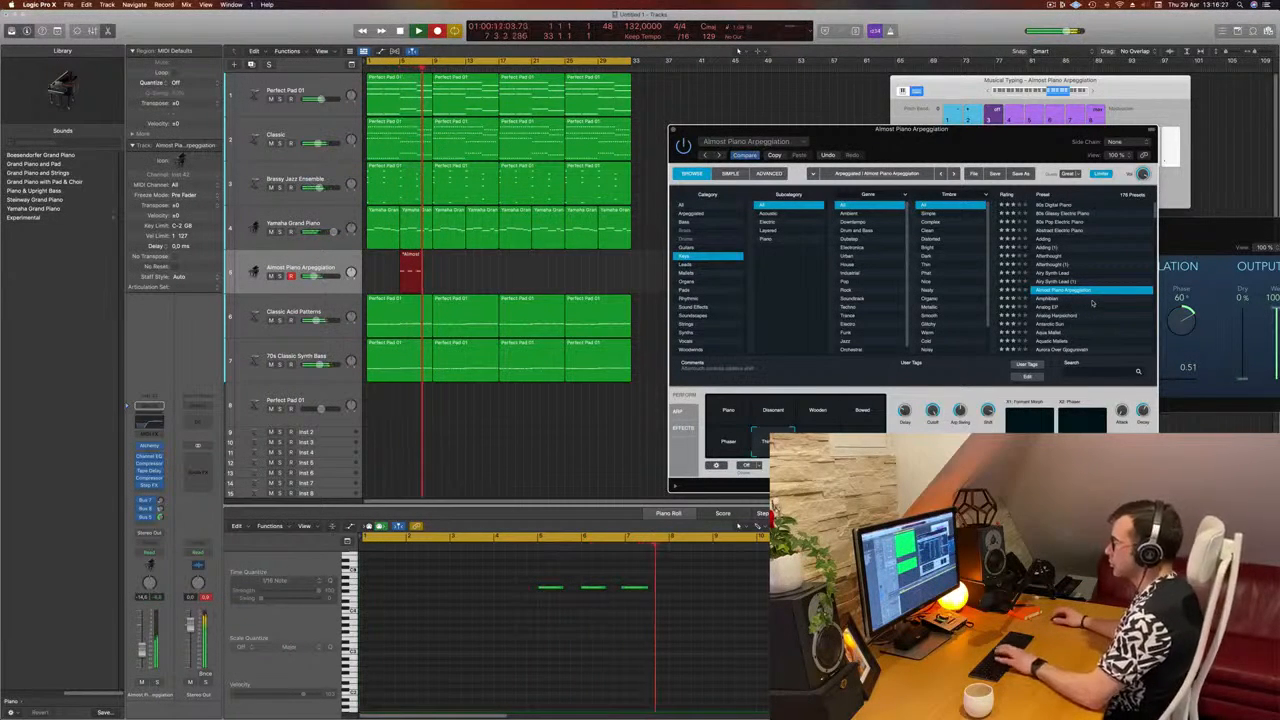
key(g)
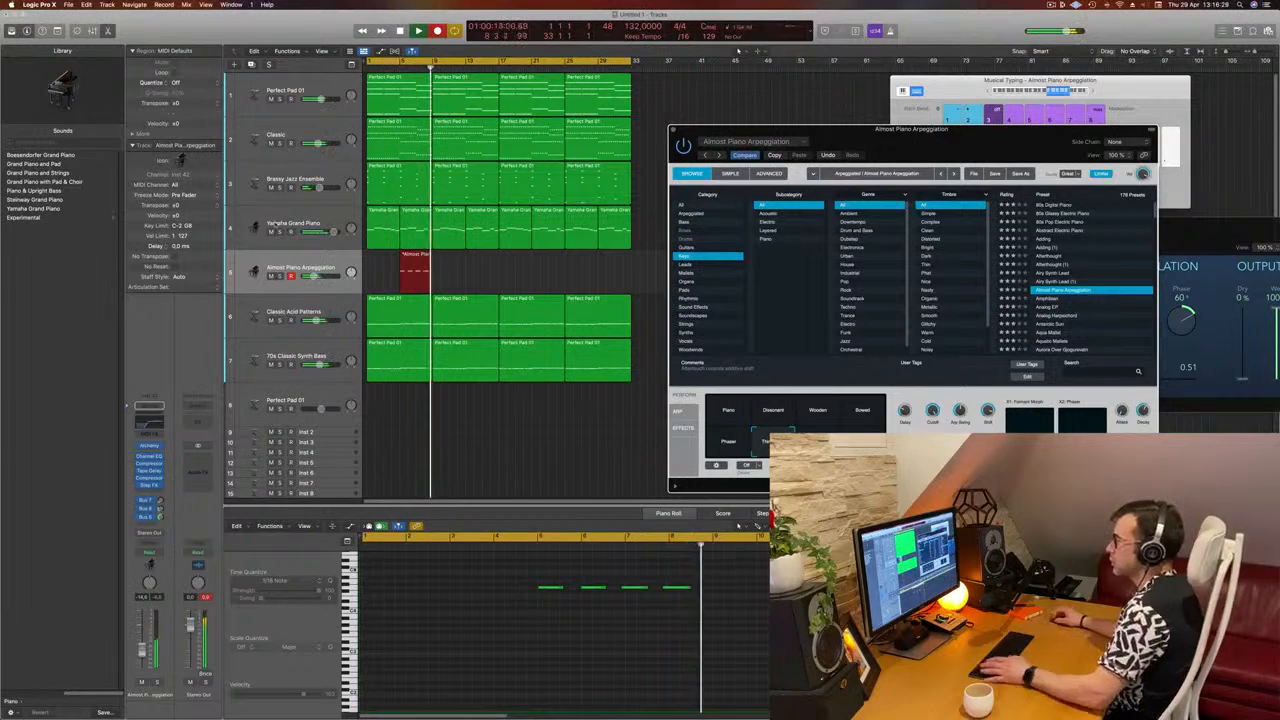
key(space)
drag(418, 256, 385, 256)
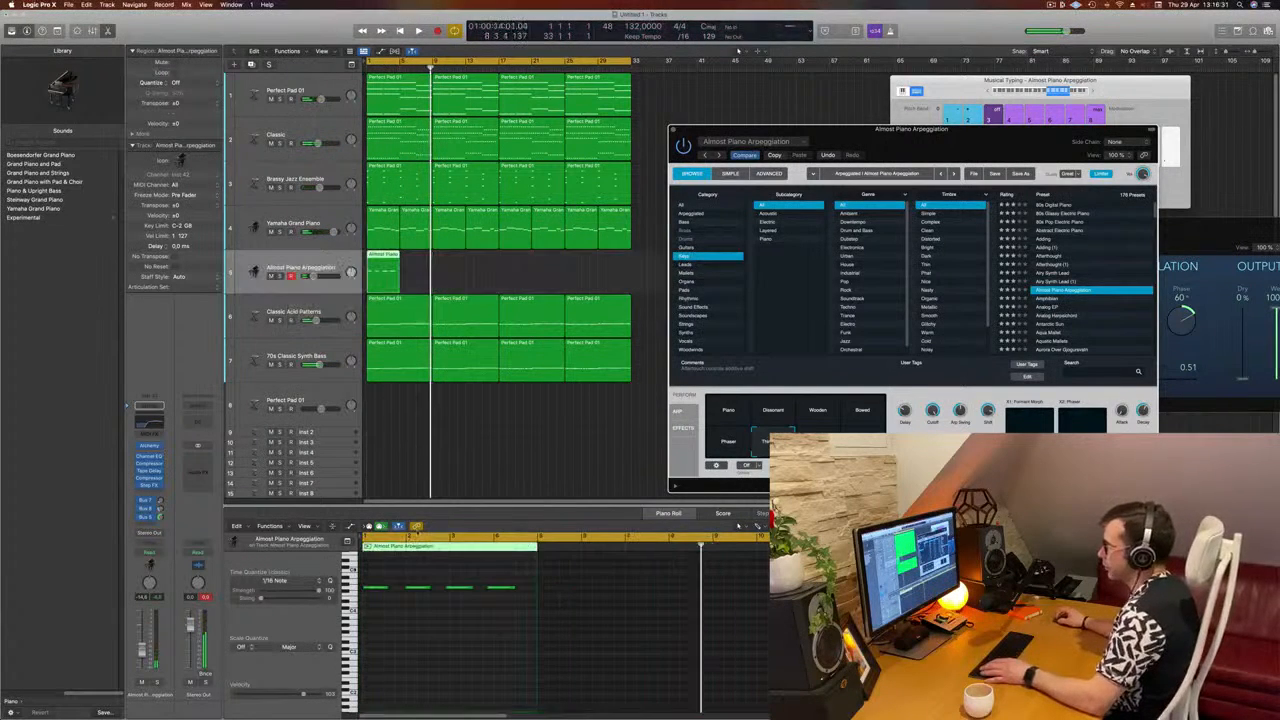
Step: Shift the last two recorded notes slightly later towards the starts of bars 3 and 4, checking the timing during playback
click(430, 666)
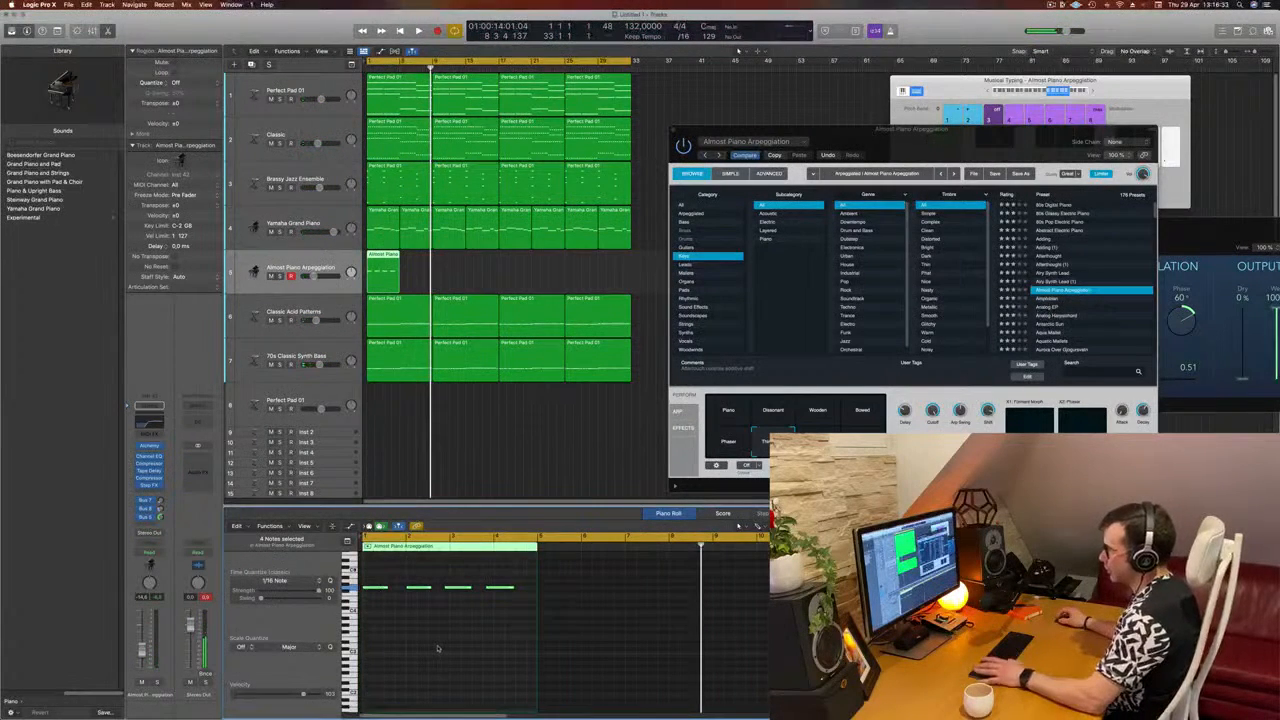
key(Return)
key(space)
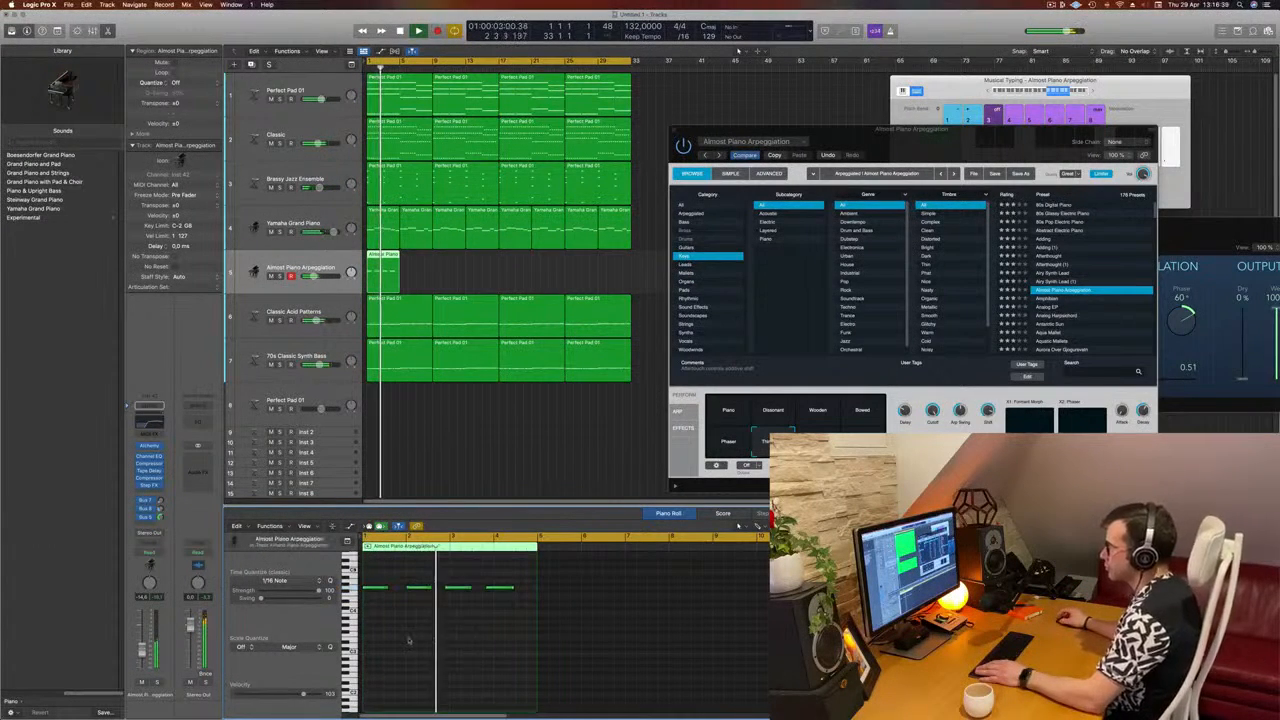
key(space)
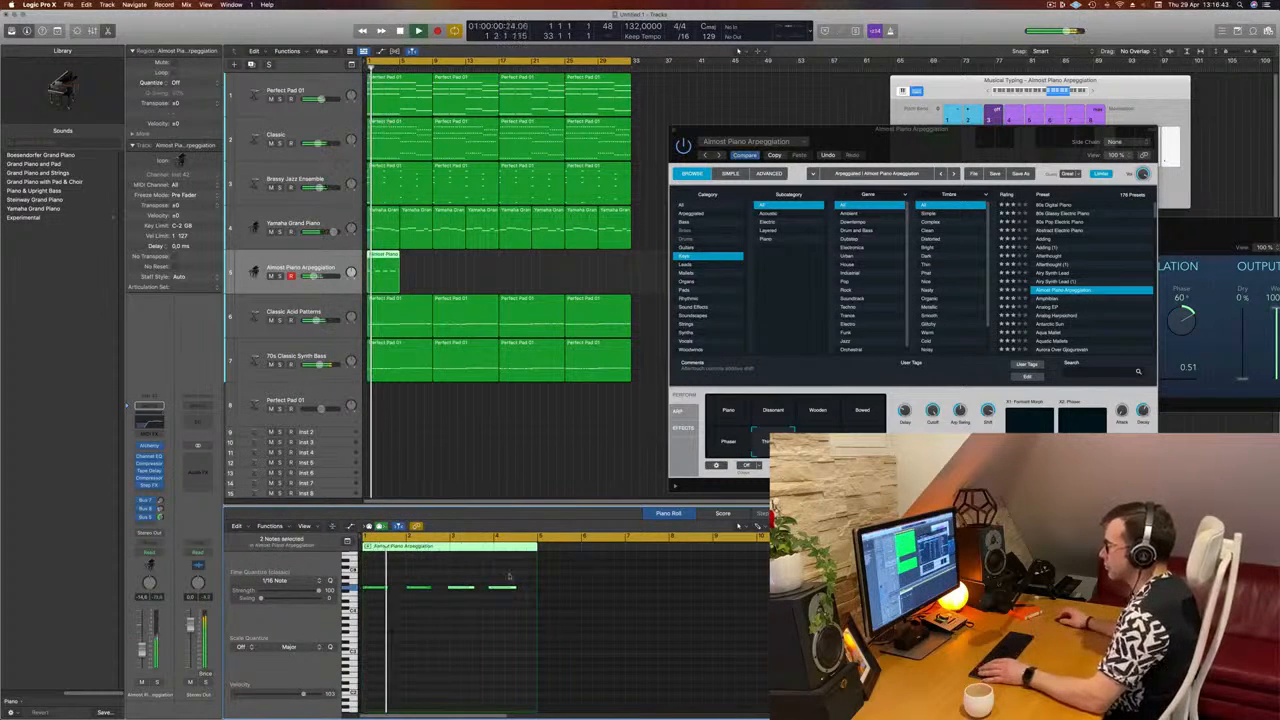
click(496, 626)
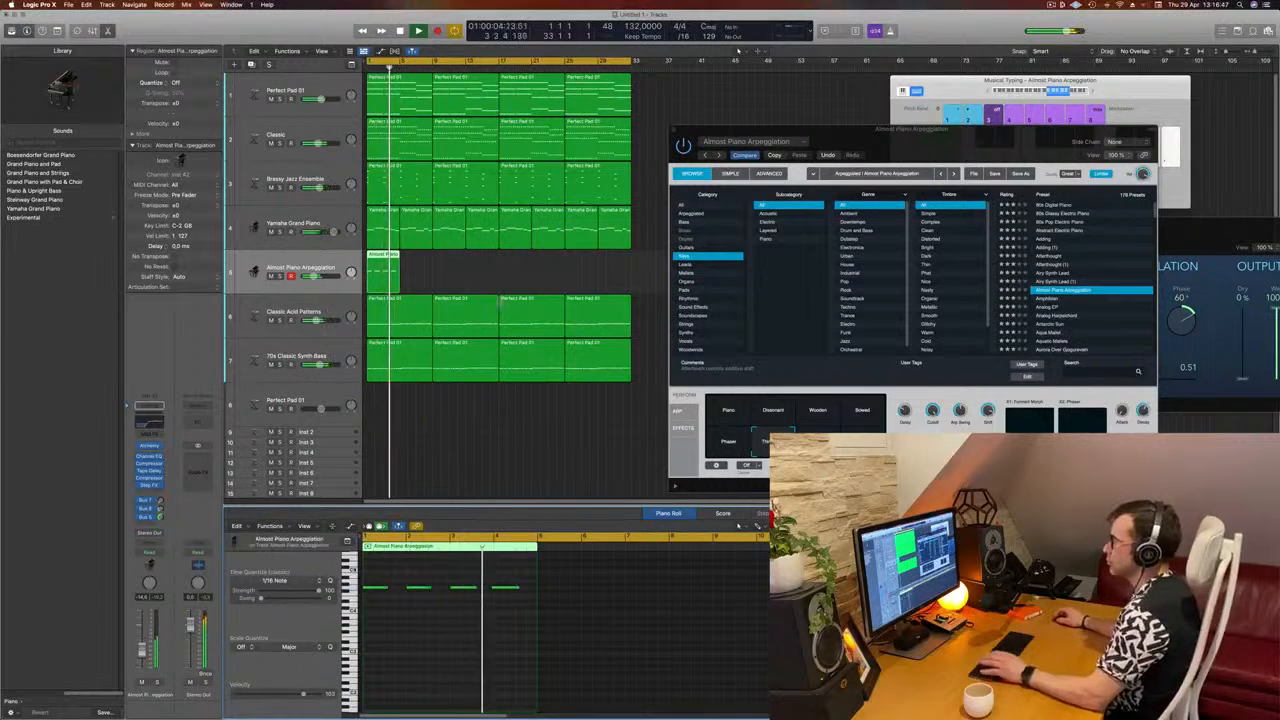
Step: Copy the four-bar Almost Piano Arpeggiation region along its track to fill all 32 bars, and close the Alchemy window
drag(381, 255, 557, 260)
shift+click(388, 254)
shift+click(372, 254)
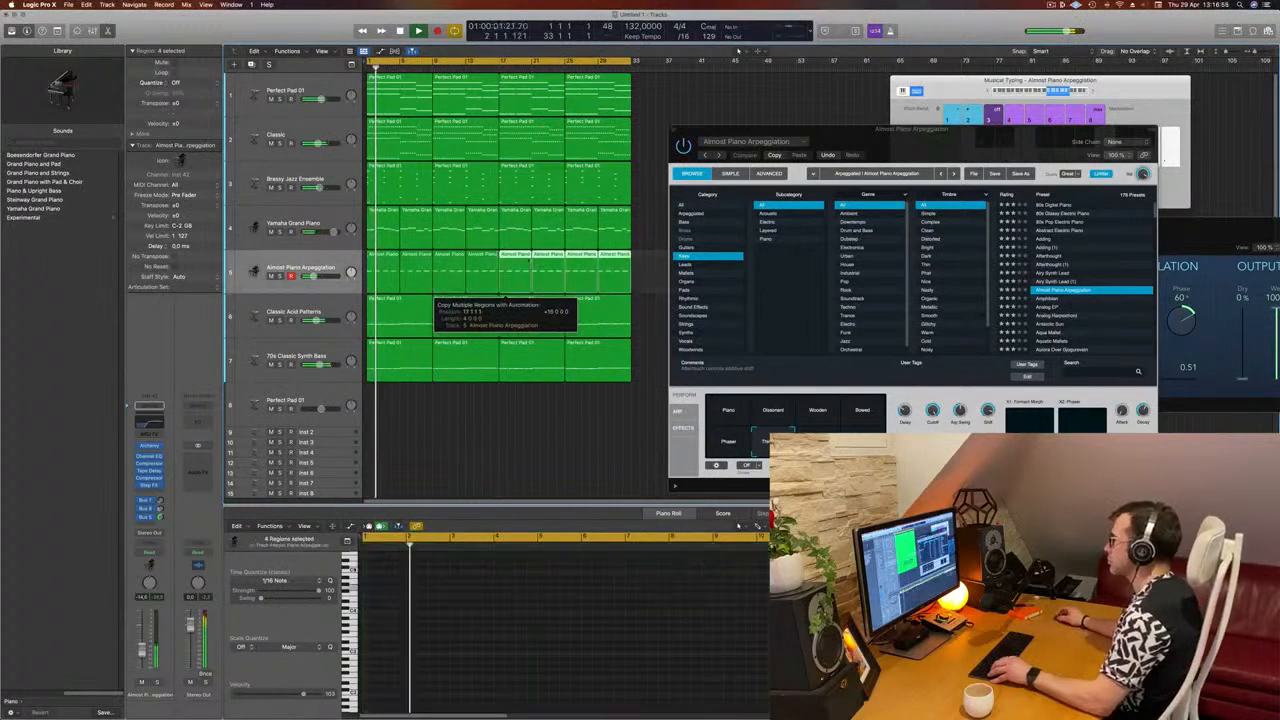
drag(696, 140, 636, 150)
click(614, 141)
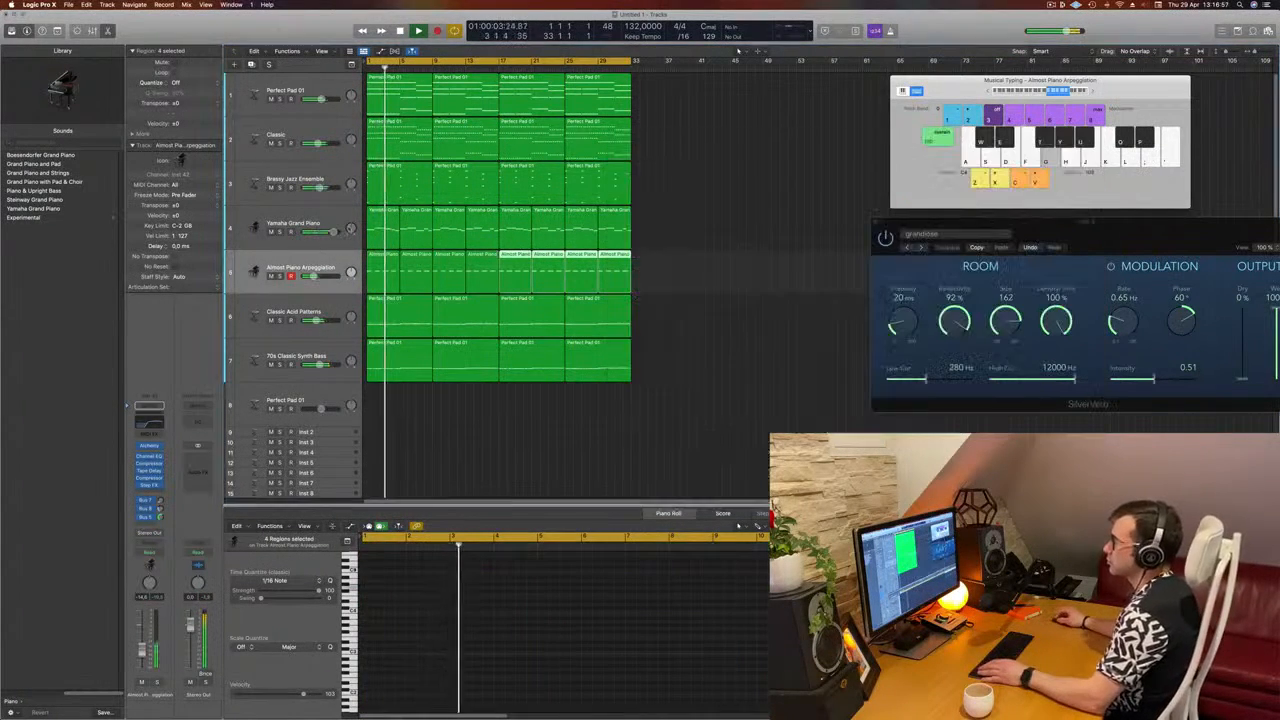
Step: Listen to the Almost Piano Arpeggiation track soloed from the beginning, then unsolo it
click(344, 264)
key(Return)
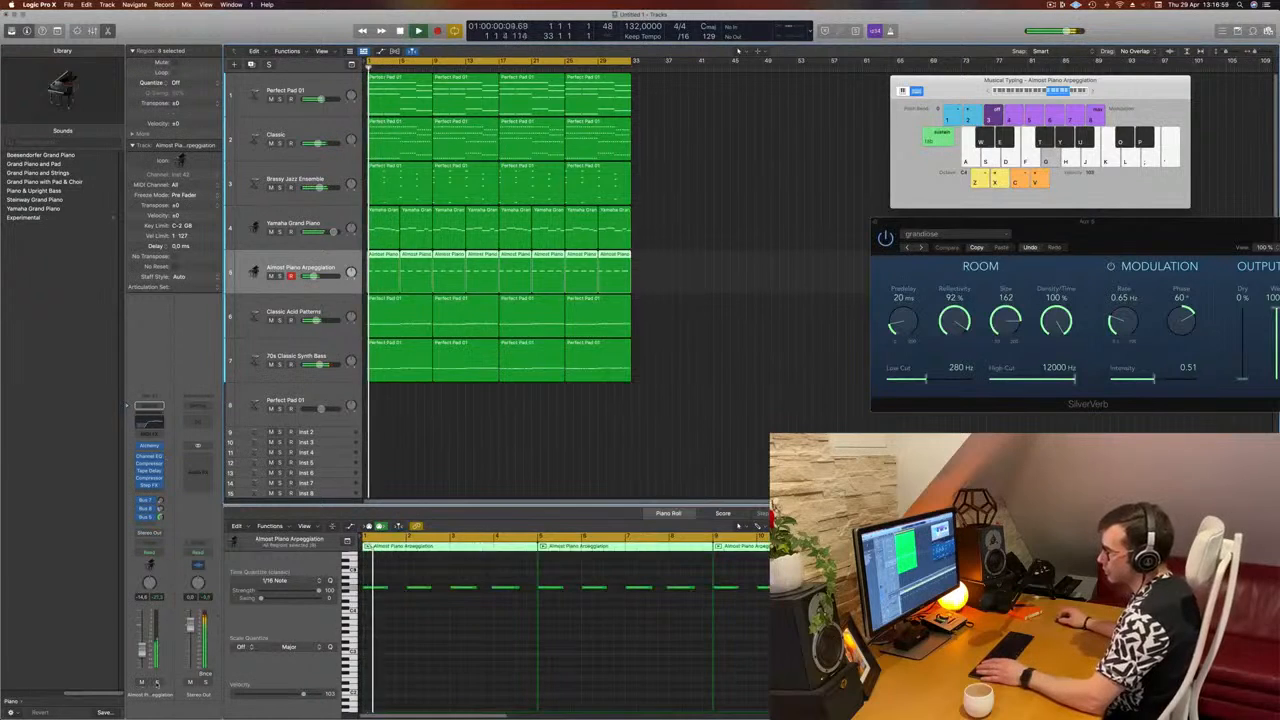
key(s)
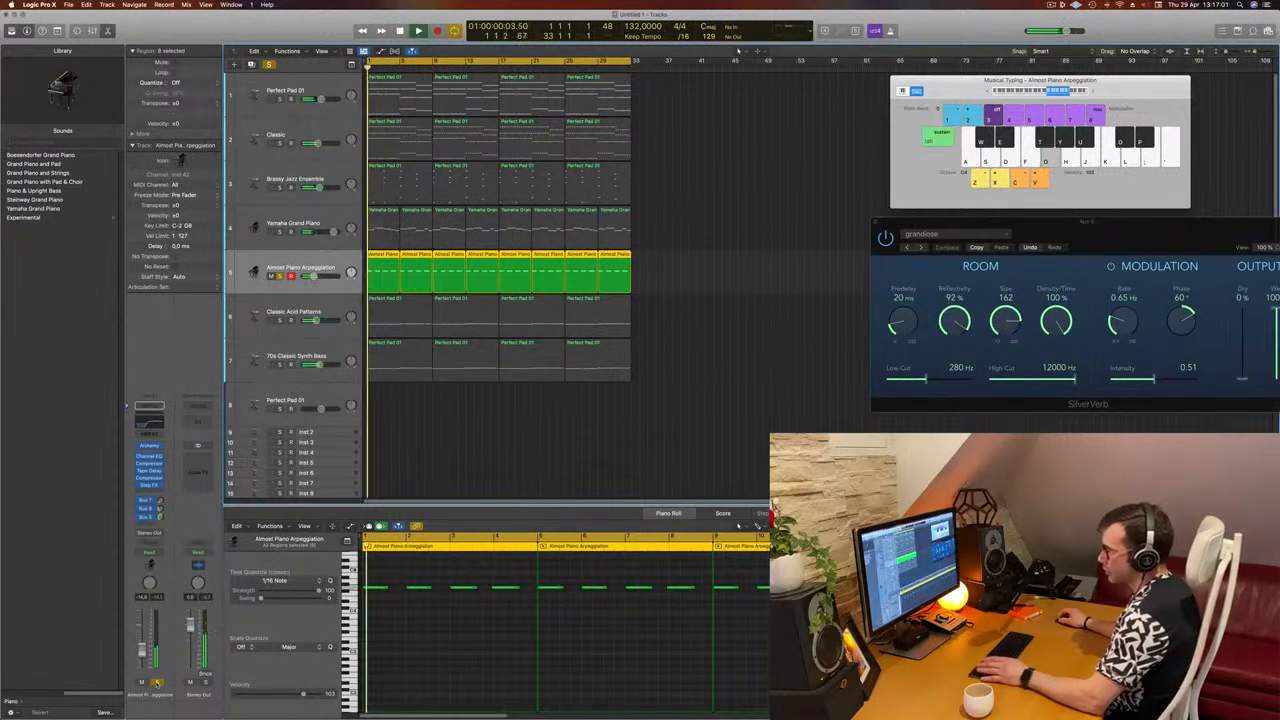
key(s)
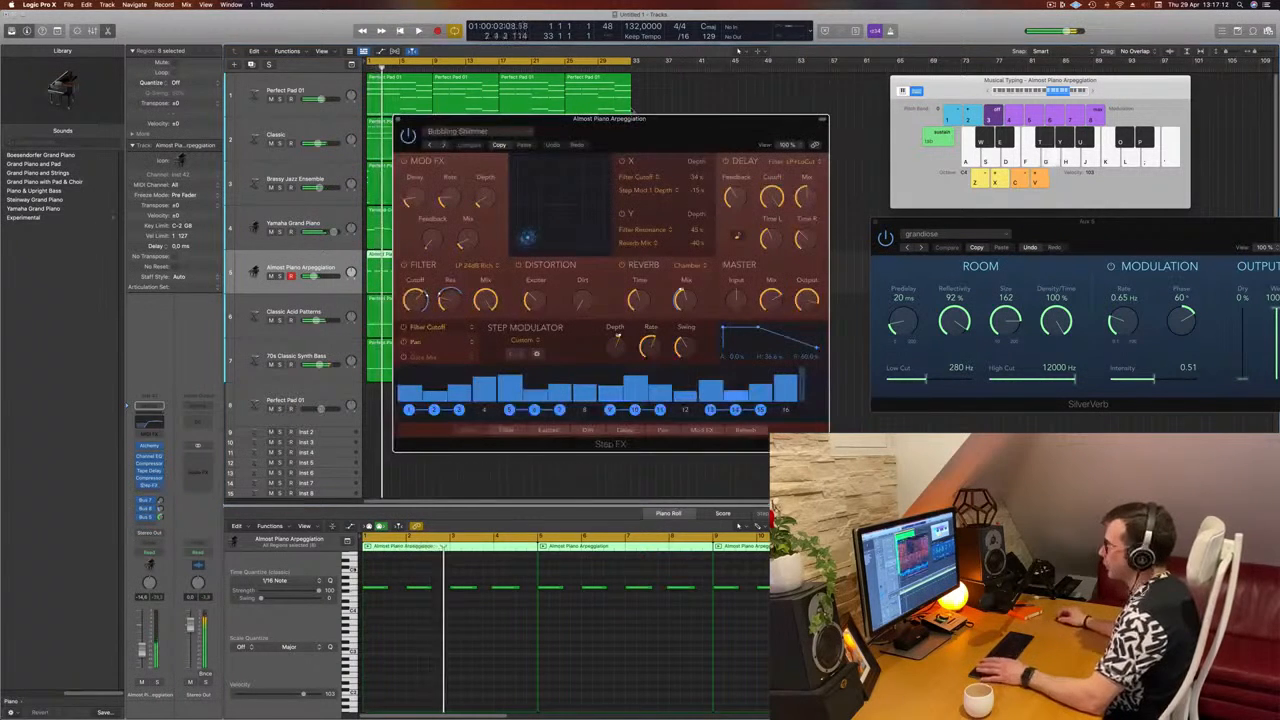
Step: Set the Almost Piano Arpeggiation track's Step FX preset to Chaos Spring while playing the arrangement
key(space)
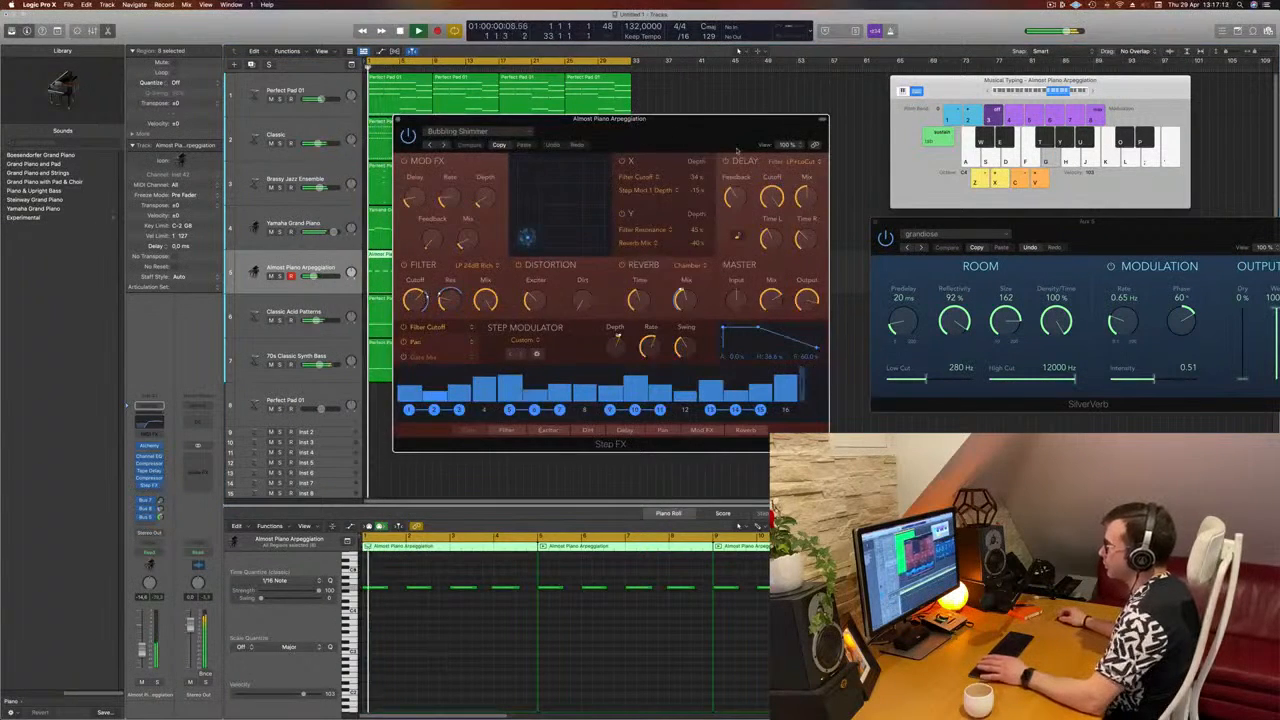
drag(658, 140, 824, 152)
key(space)
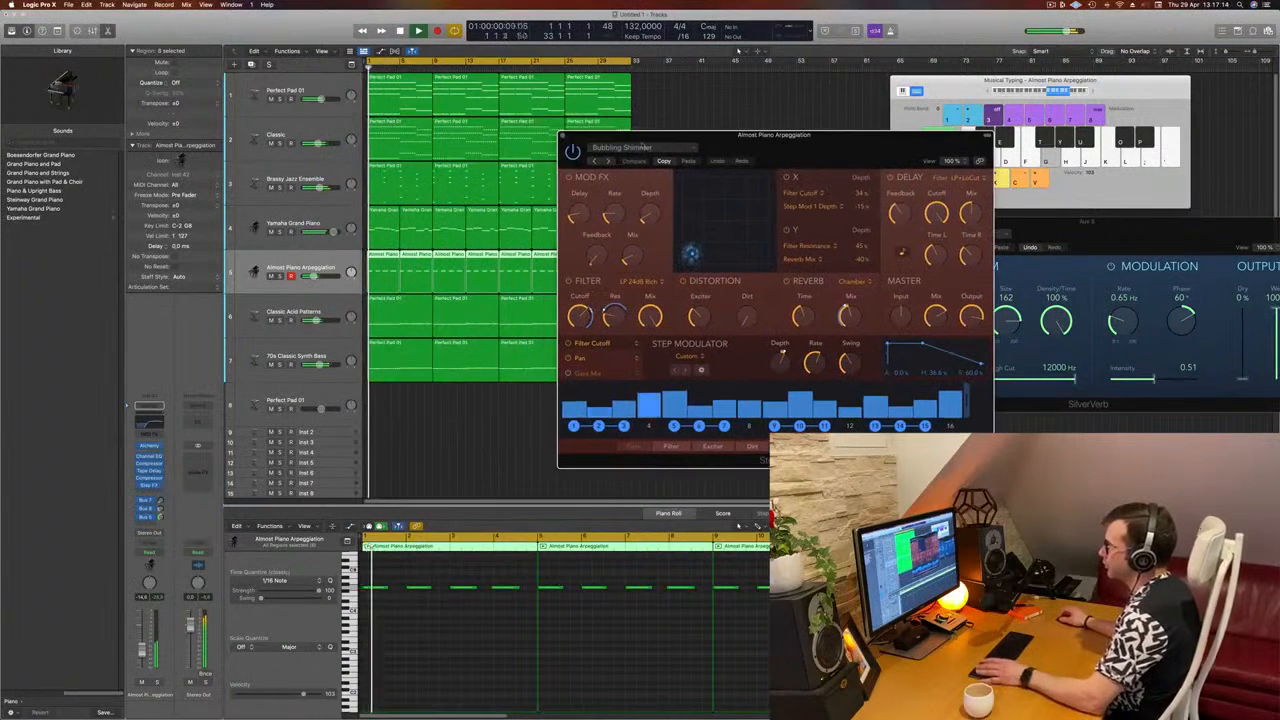
click(609, 161)
drag(791, 153, 885, 189)
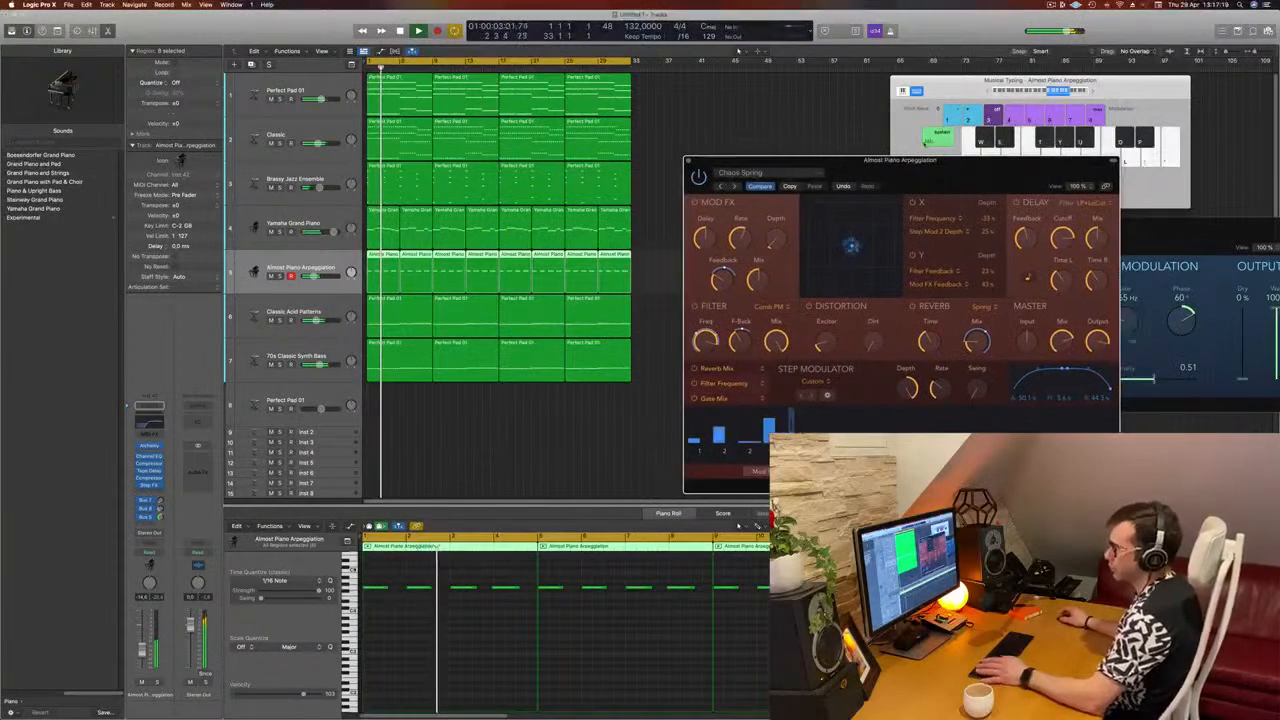
Step: Fine-tune the Almost Piano Arpeggiation track's volume and close the Step FX window
drag(140, 654, 140, 652)
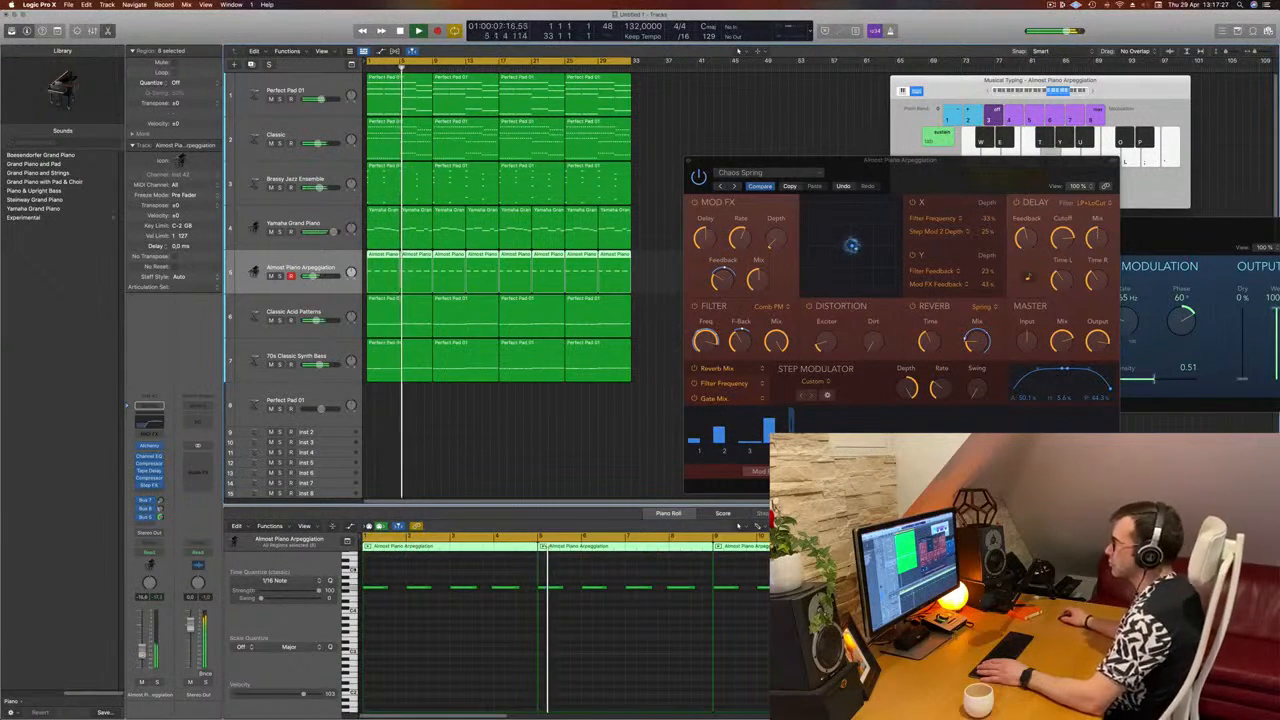
drag(1005, 160, 989, 122)
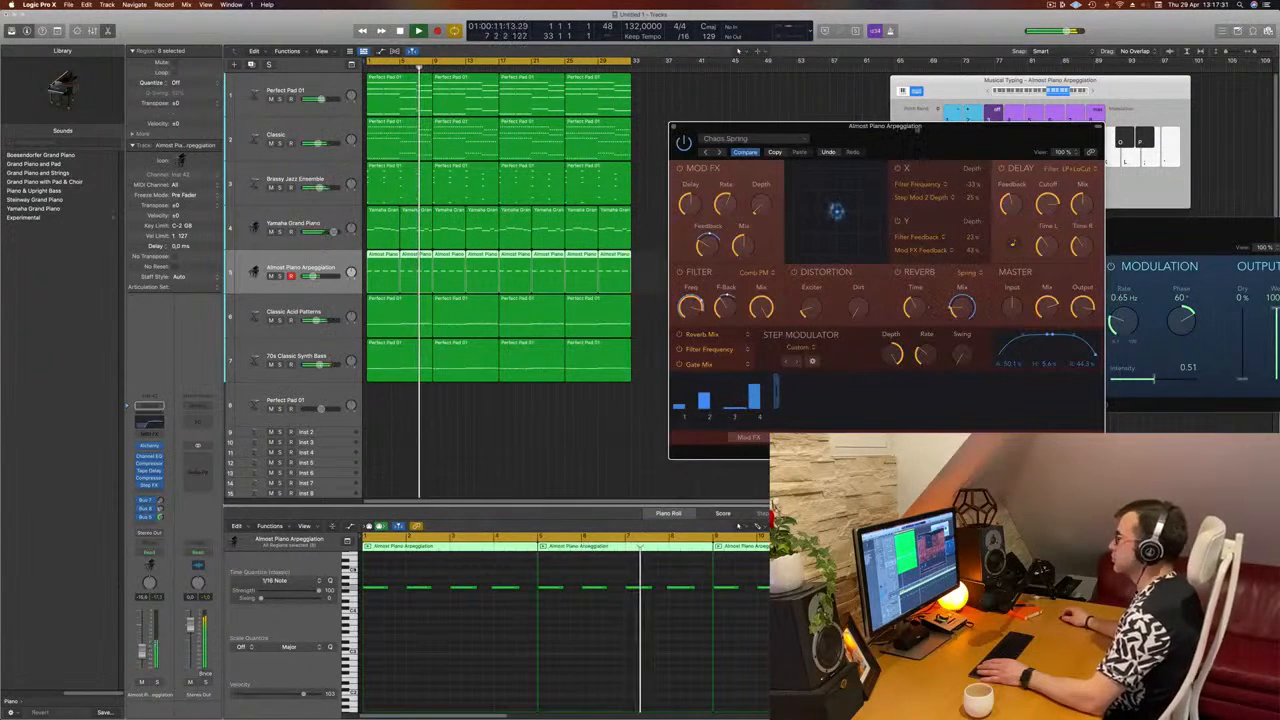
drag(917, 129, 908, 133)
click(664, 130)
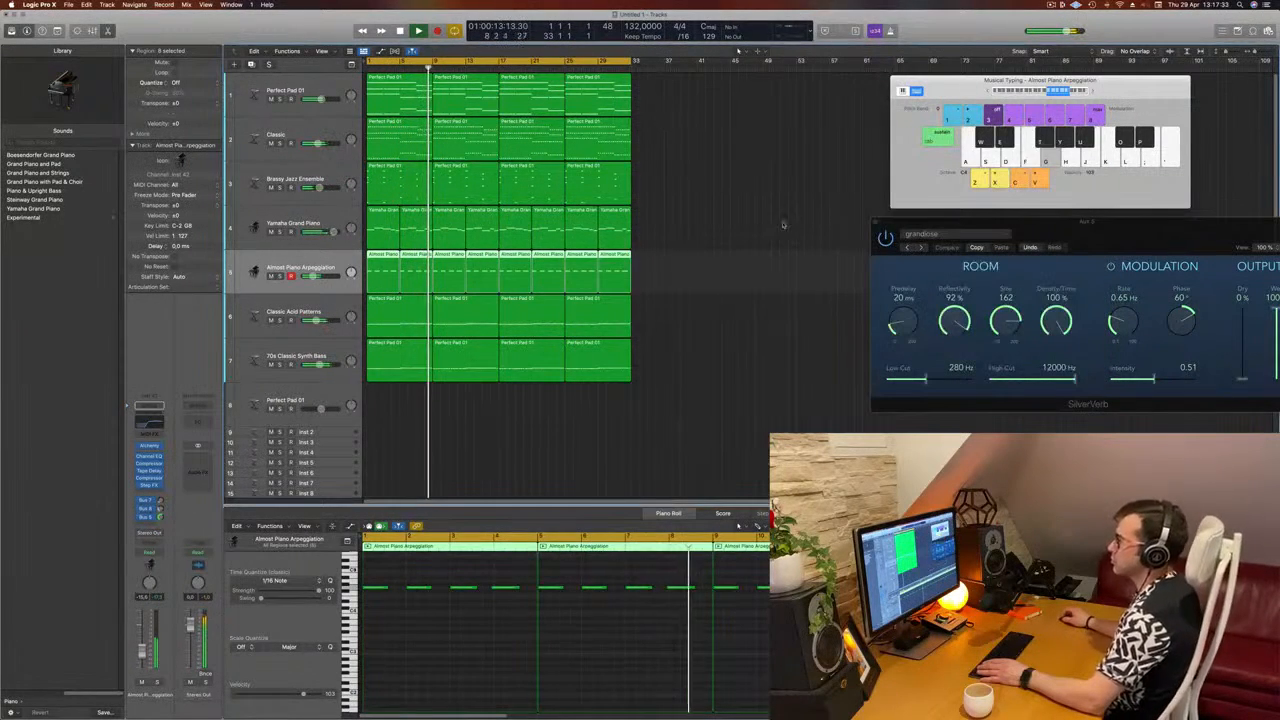
Step: Raise the volume of the Kick 1 - Big Room track while replaying the arrangement from the start
click(760, 242)
scroll(710, 264, down, 5)
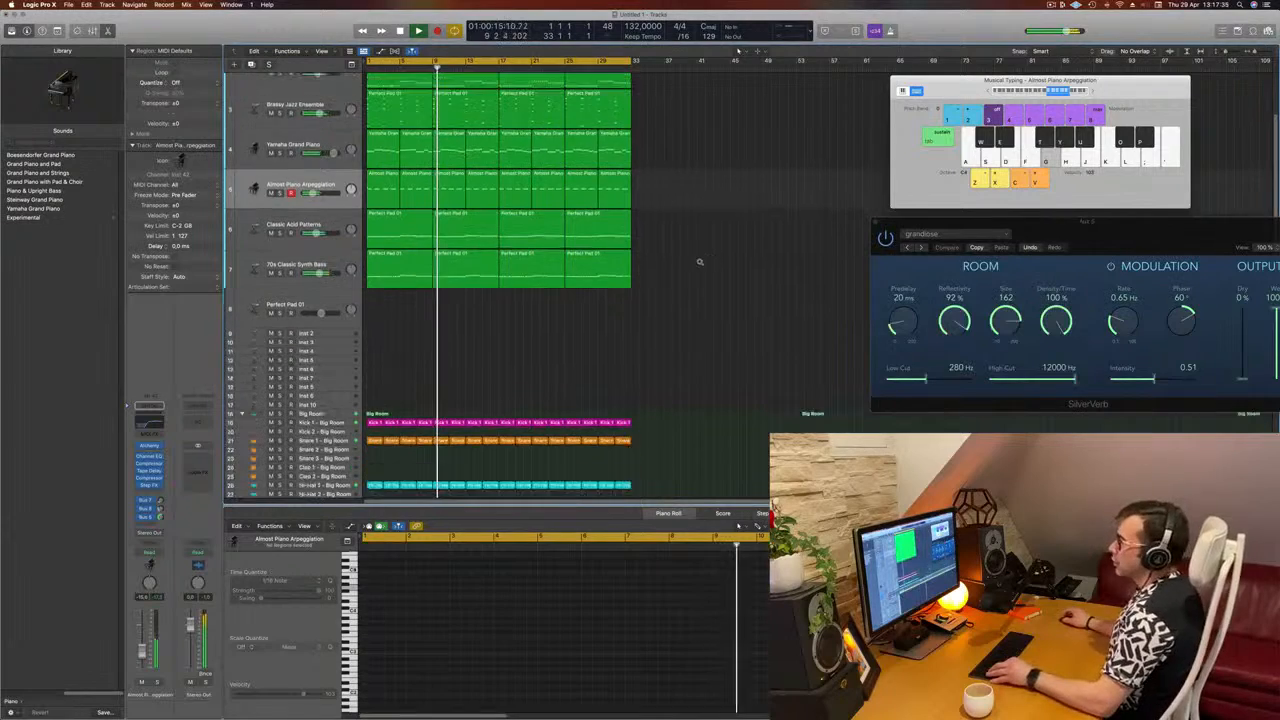
scroll(705, 260, down, 4)
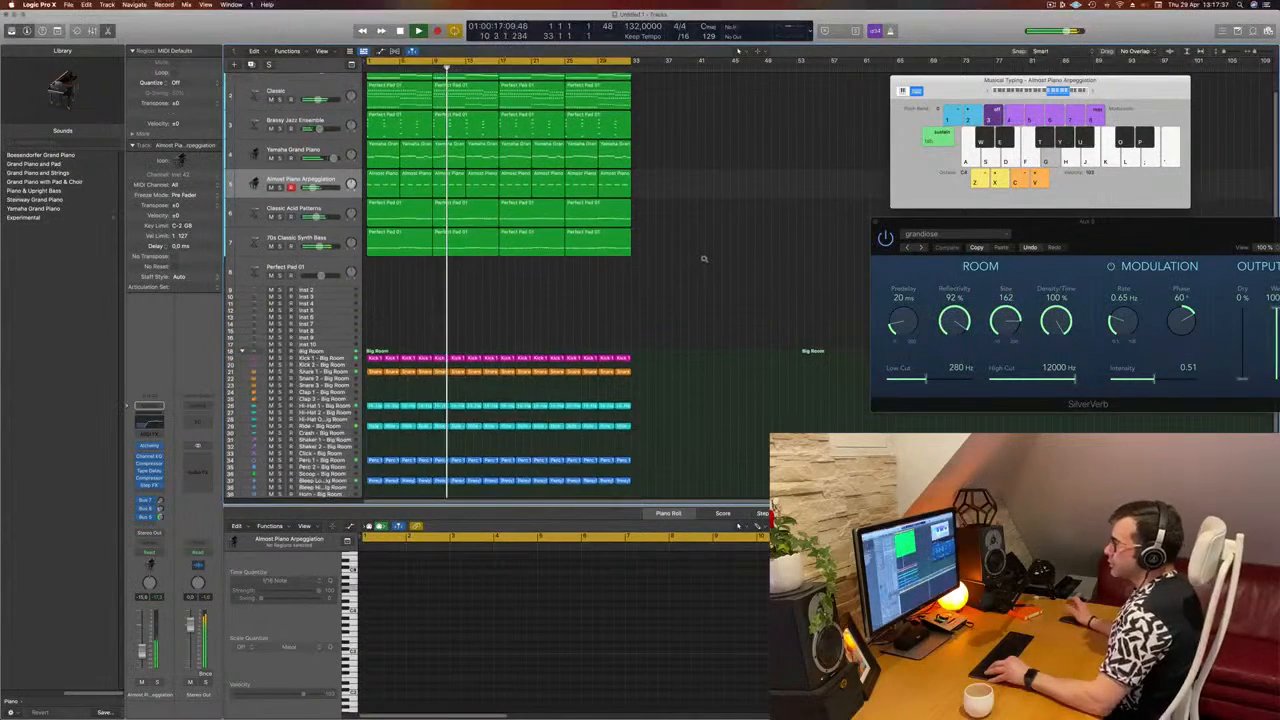
scroll(708, 261, down, 1)
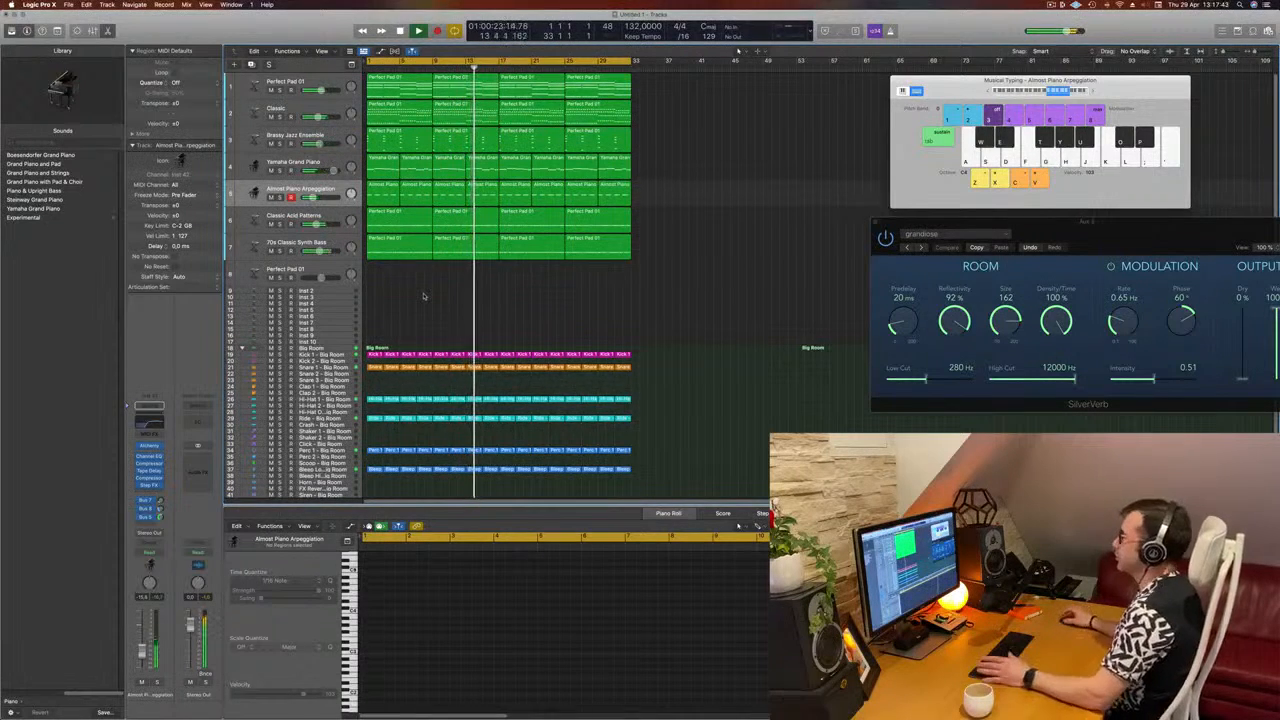
key(Return)
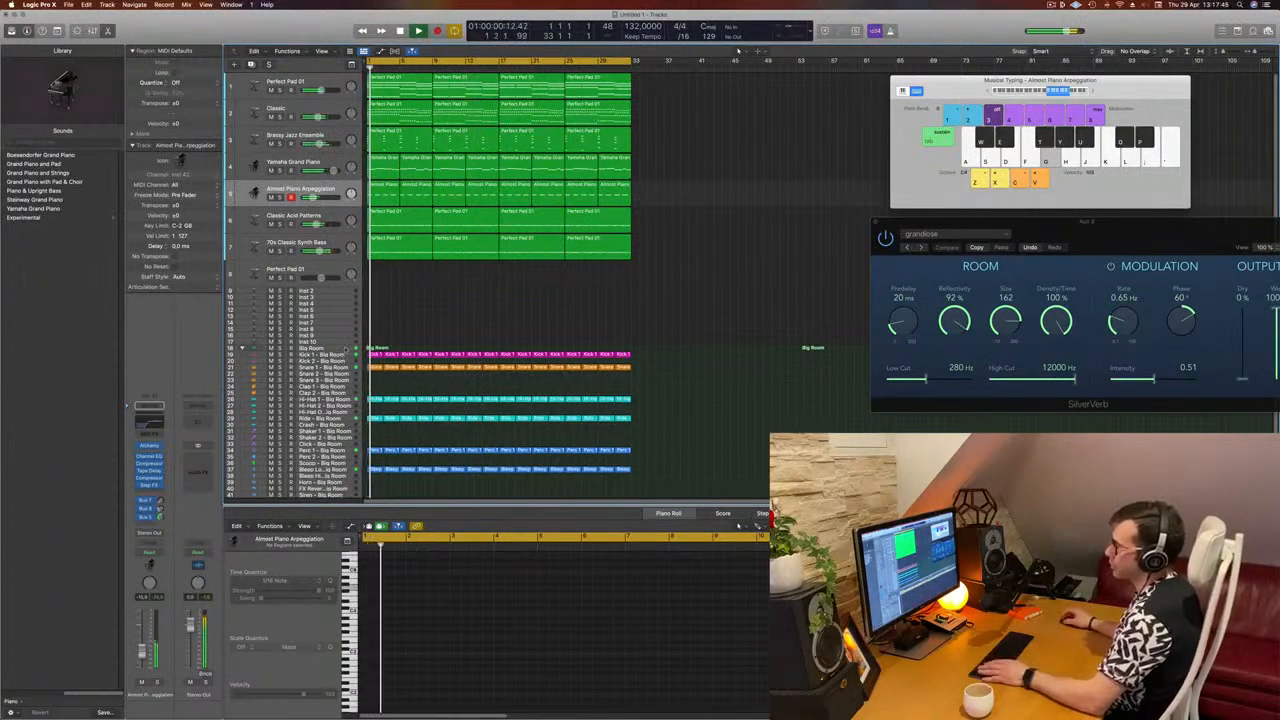
click(345, 354)
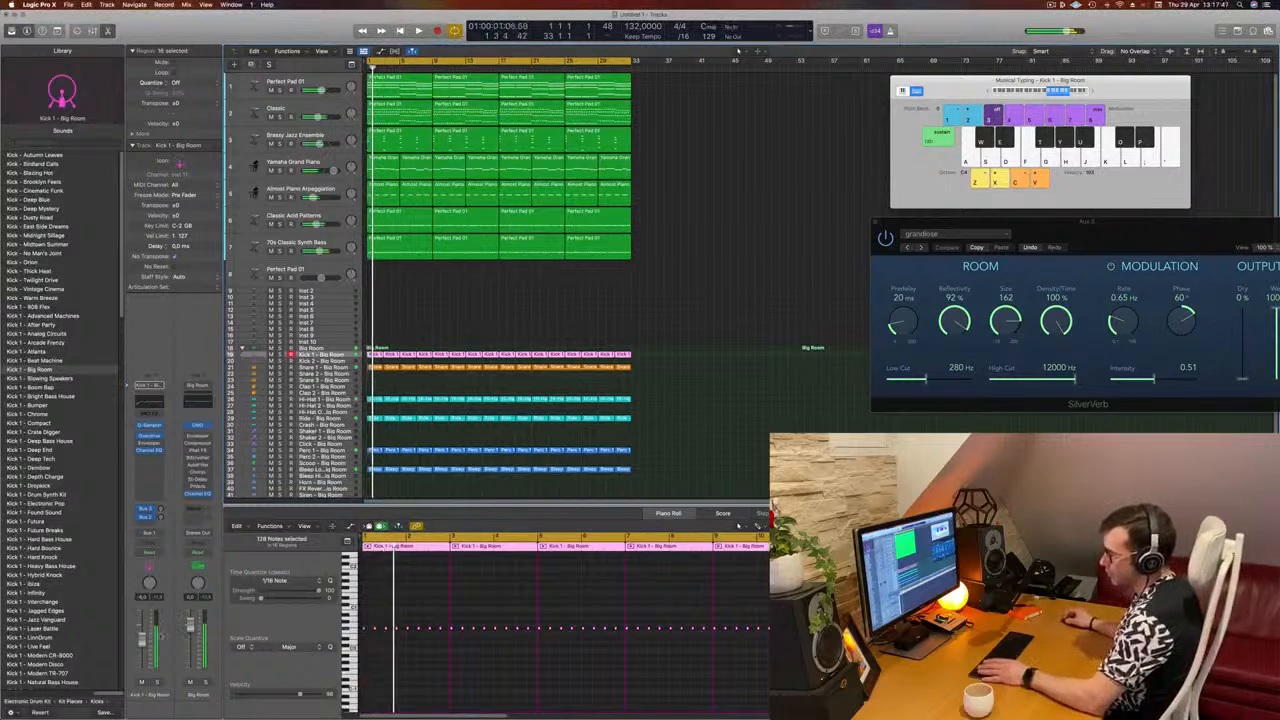
key(Return)
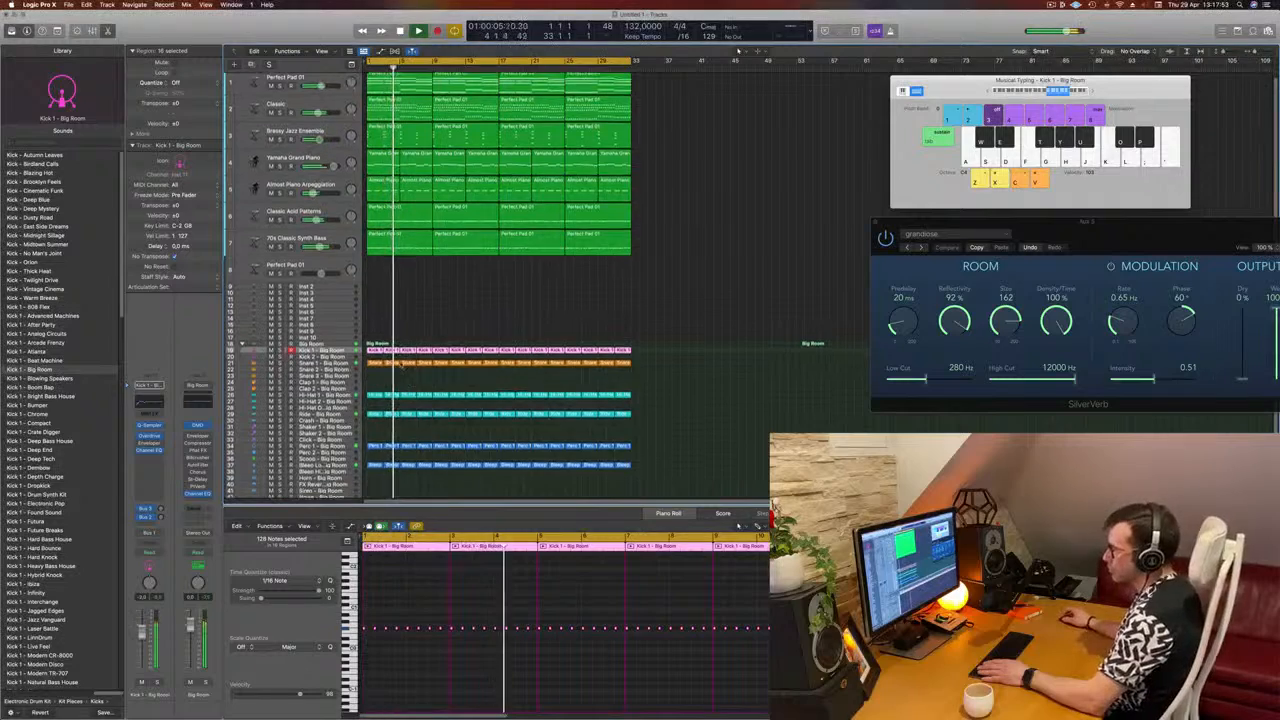
scroll(355, 420, down, 2)
key(Return)
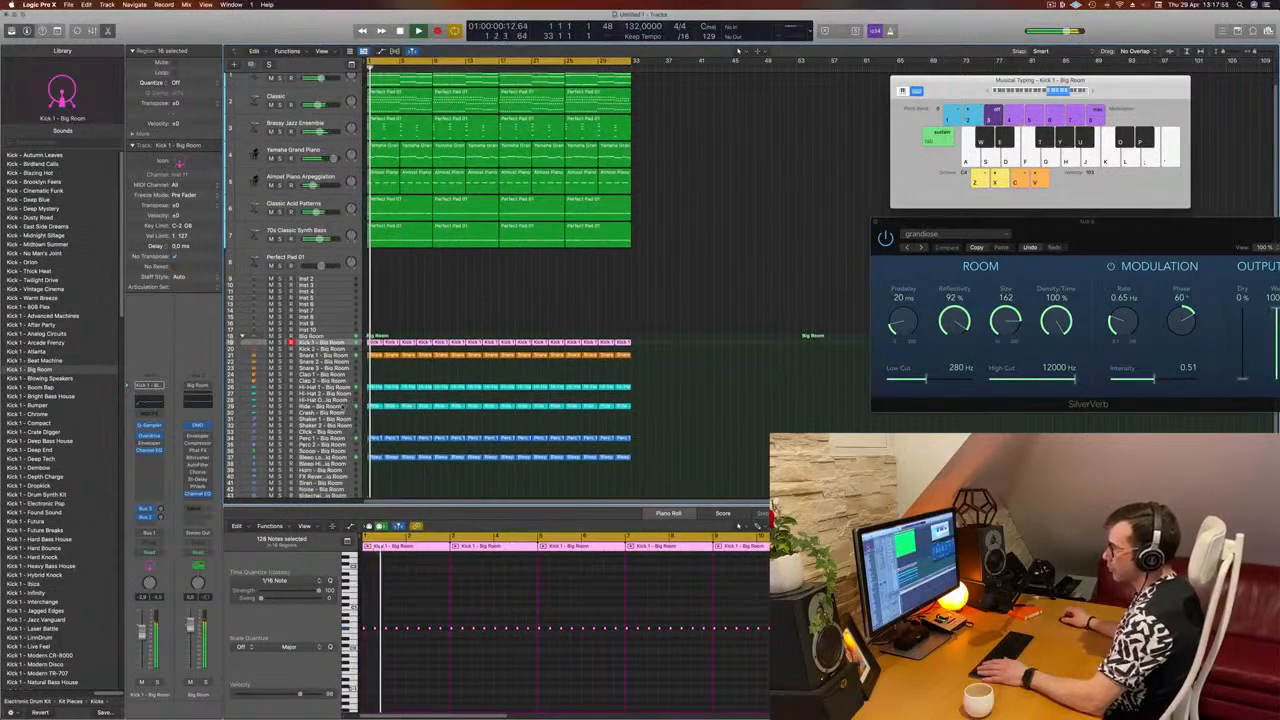
Step: Check the Ride and Perc 1 channels during playback and adjust the Snare 1 channel's delay send
click(310, 406)
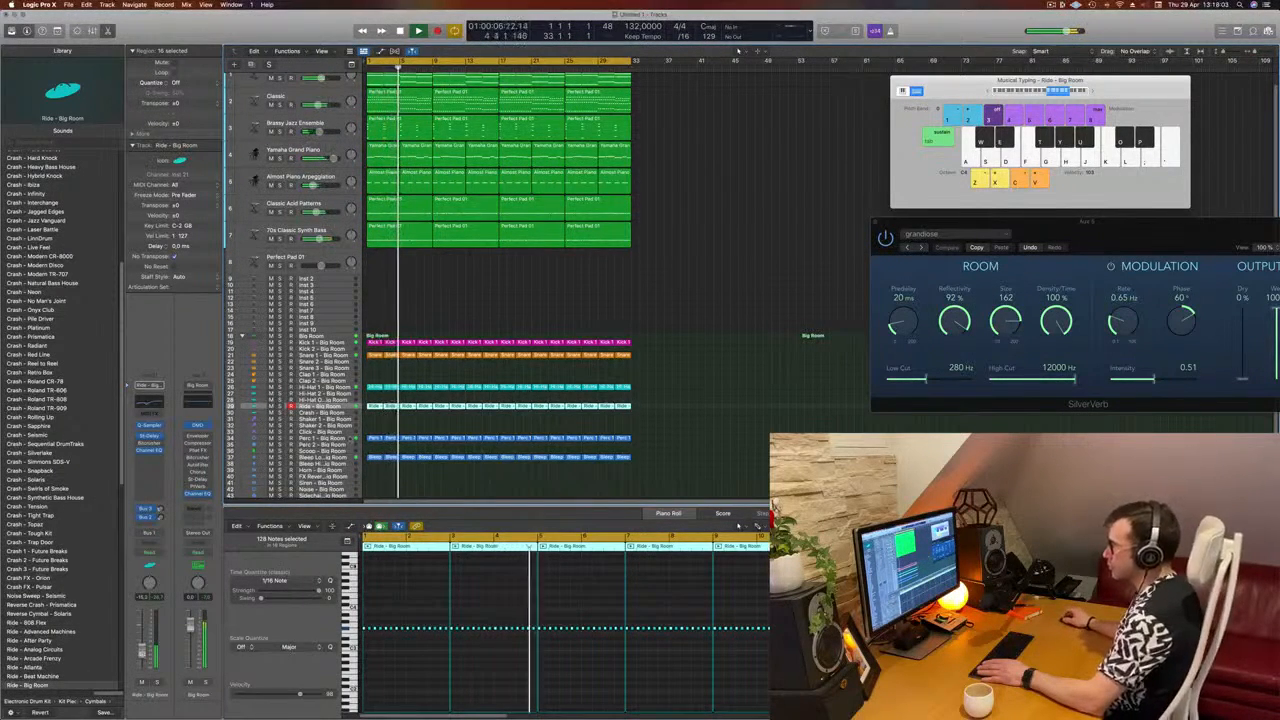
click(320, 437)
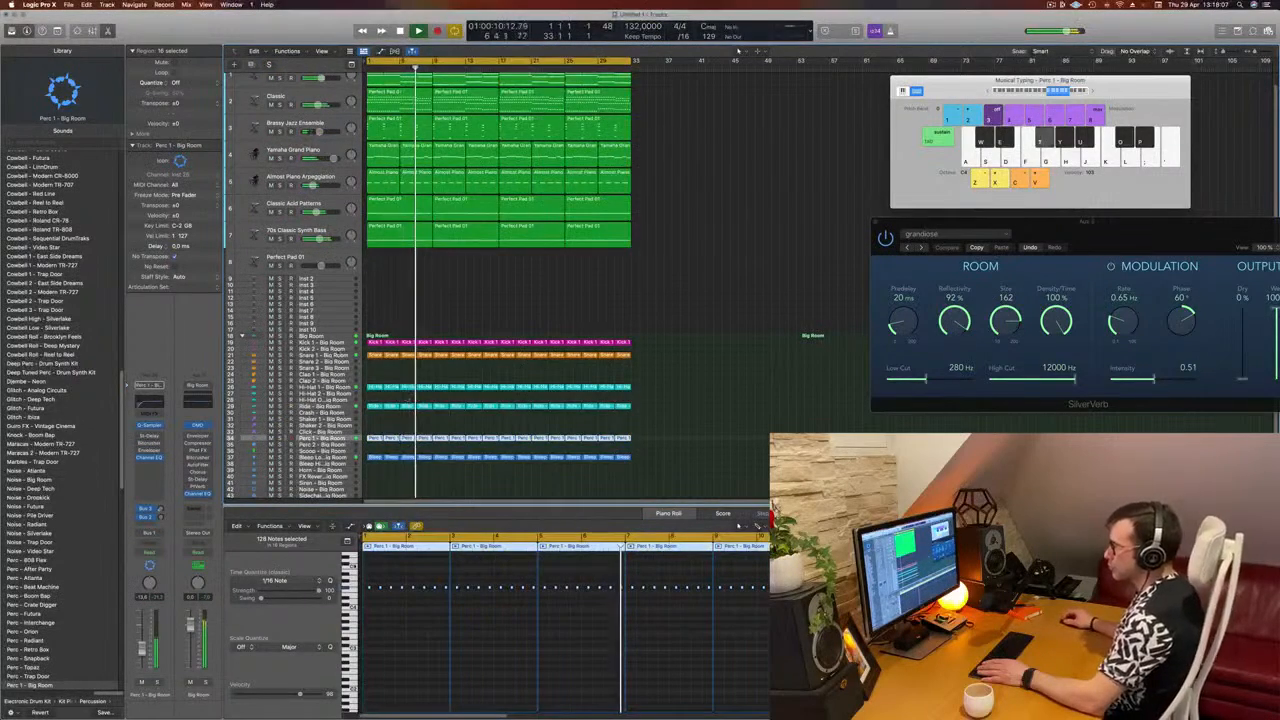
click(320, 355)
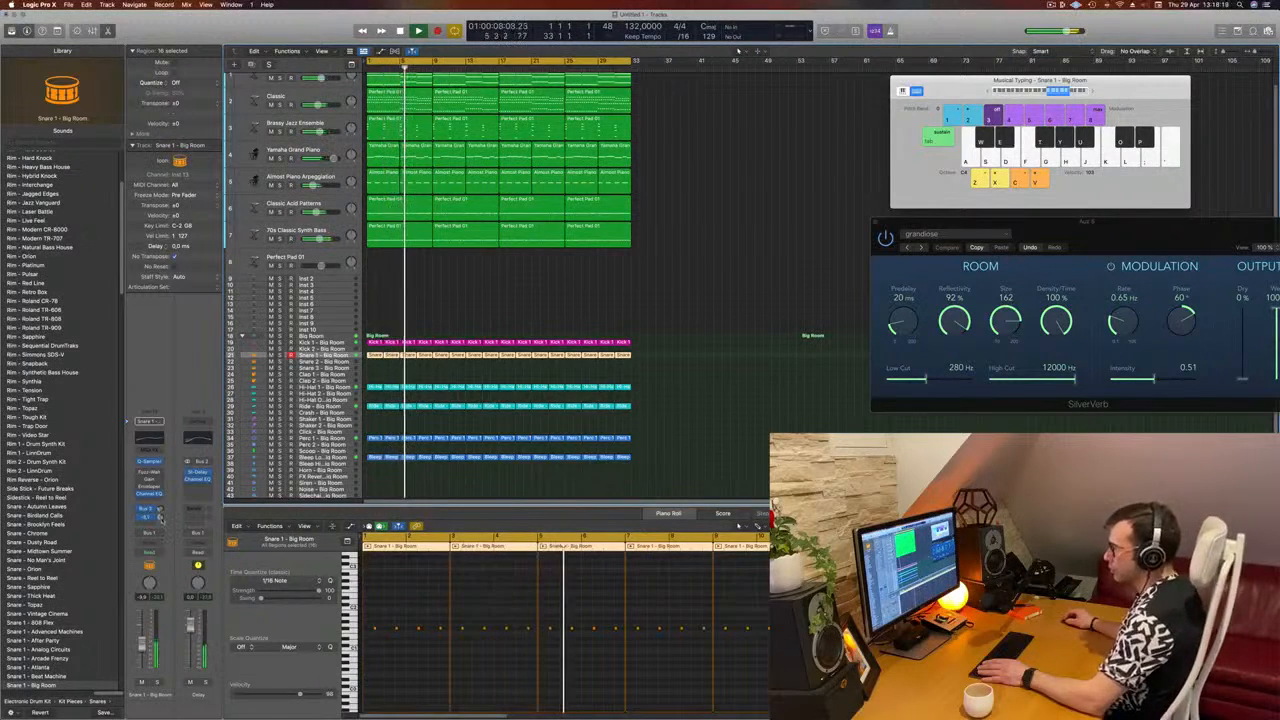
Step: Repeat all regions of the 32-bar arrangement once, starting at bar 33
click(698, 285)
scroll(698, 285, up, 1)
scroll(698, 285, up, 2)
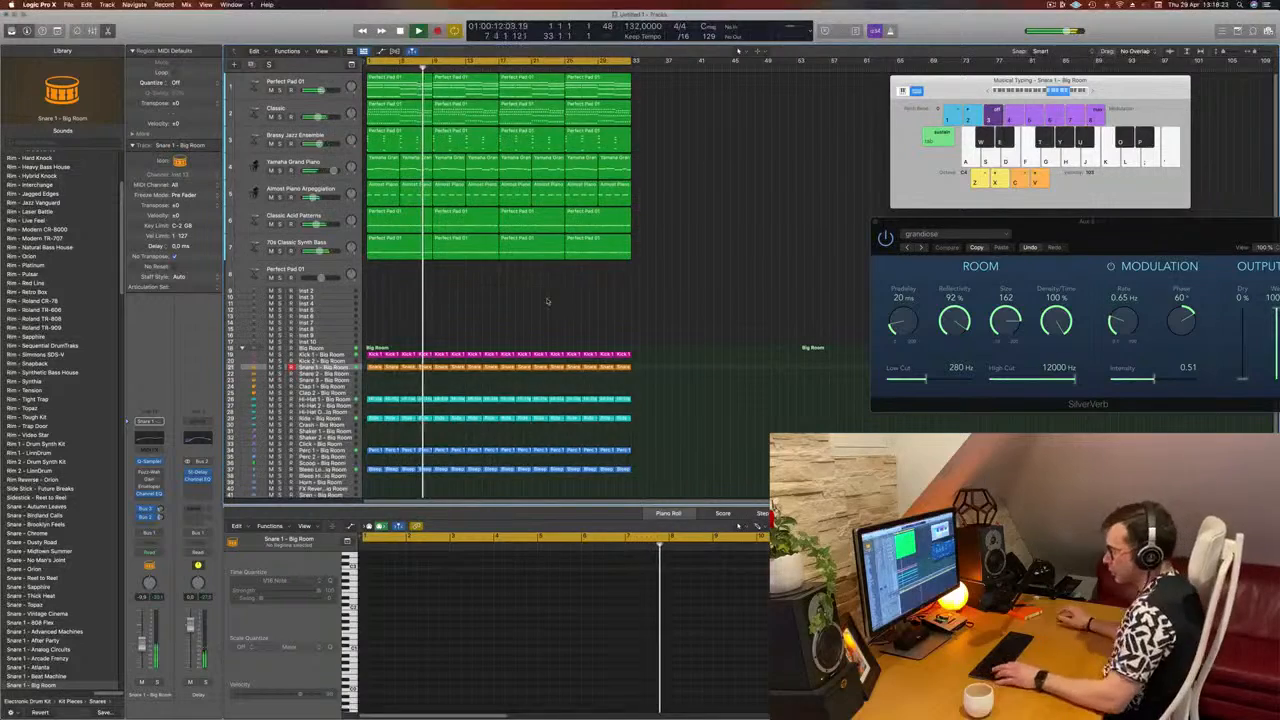
key(super+r)
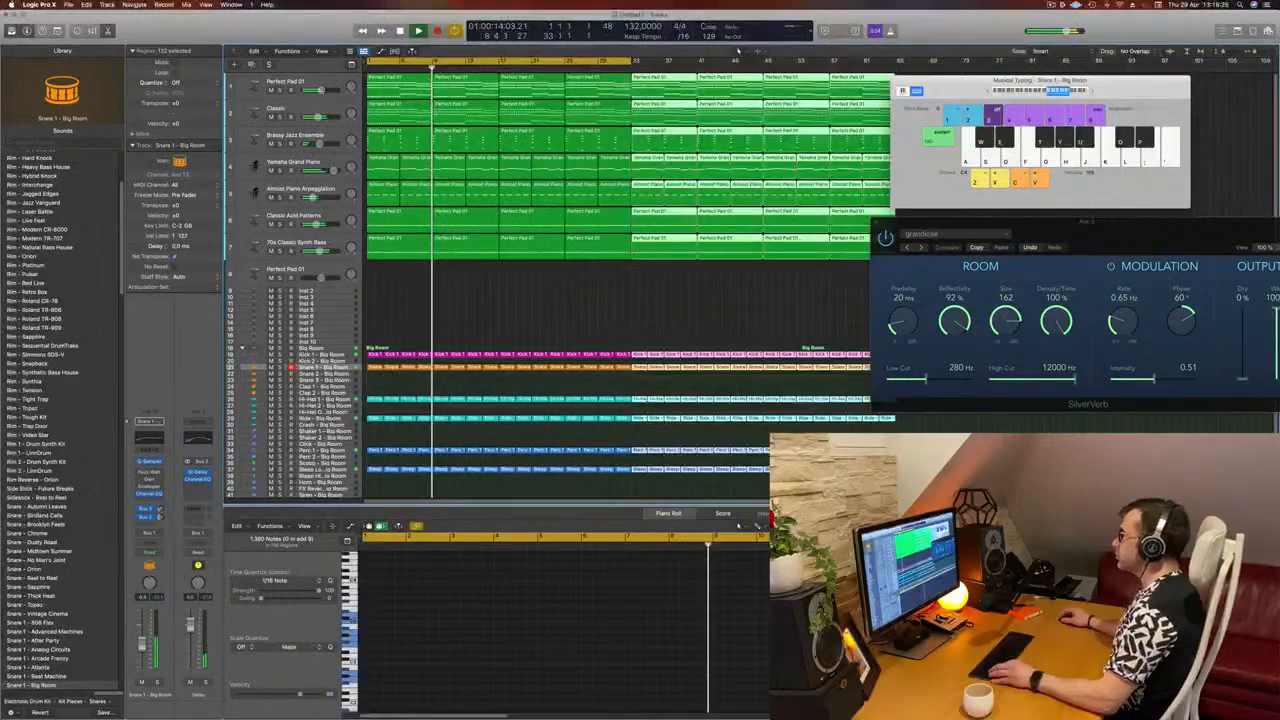
key(super+Left)
Step: Show the secondary ruler above the tracks and extend the cycle range over the whole arrangement to bar 65
click(321, 51)
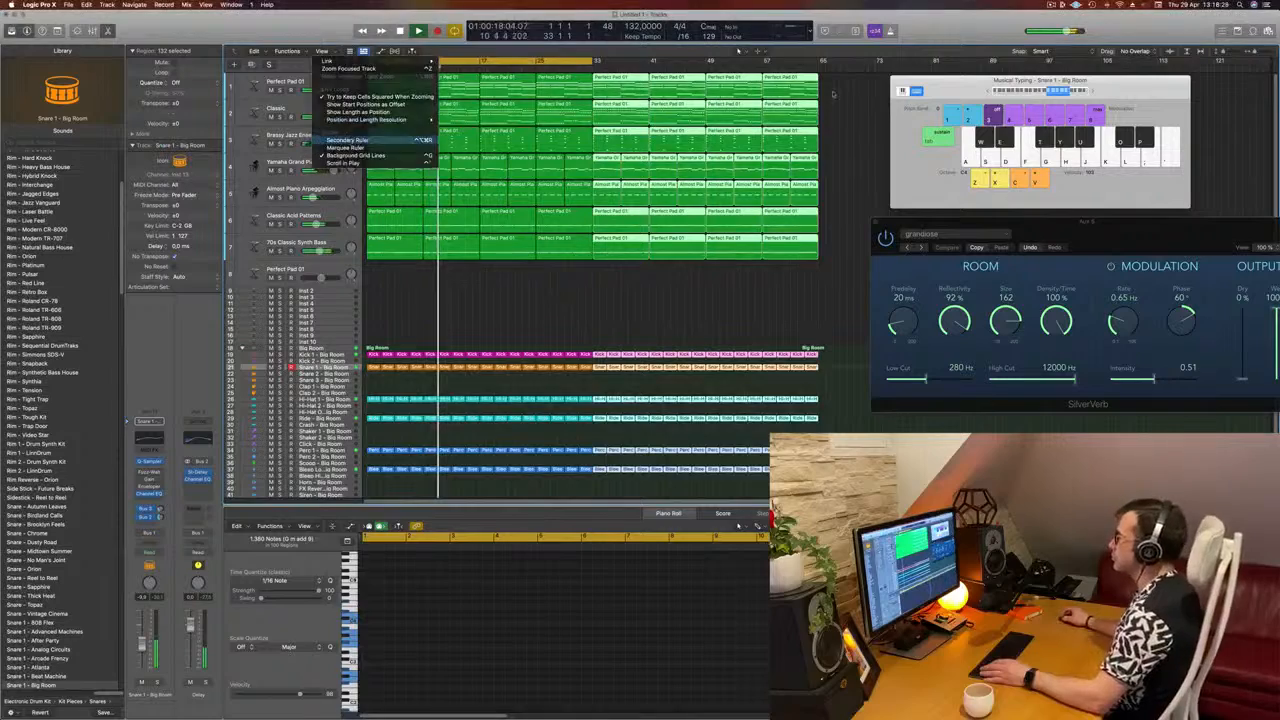
click(345, 141)
key(shift+super+a)
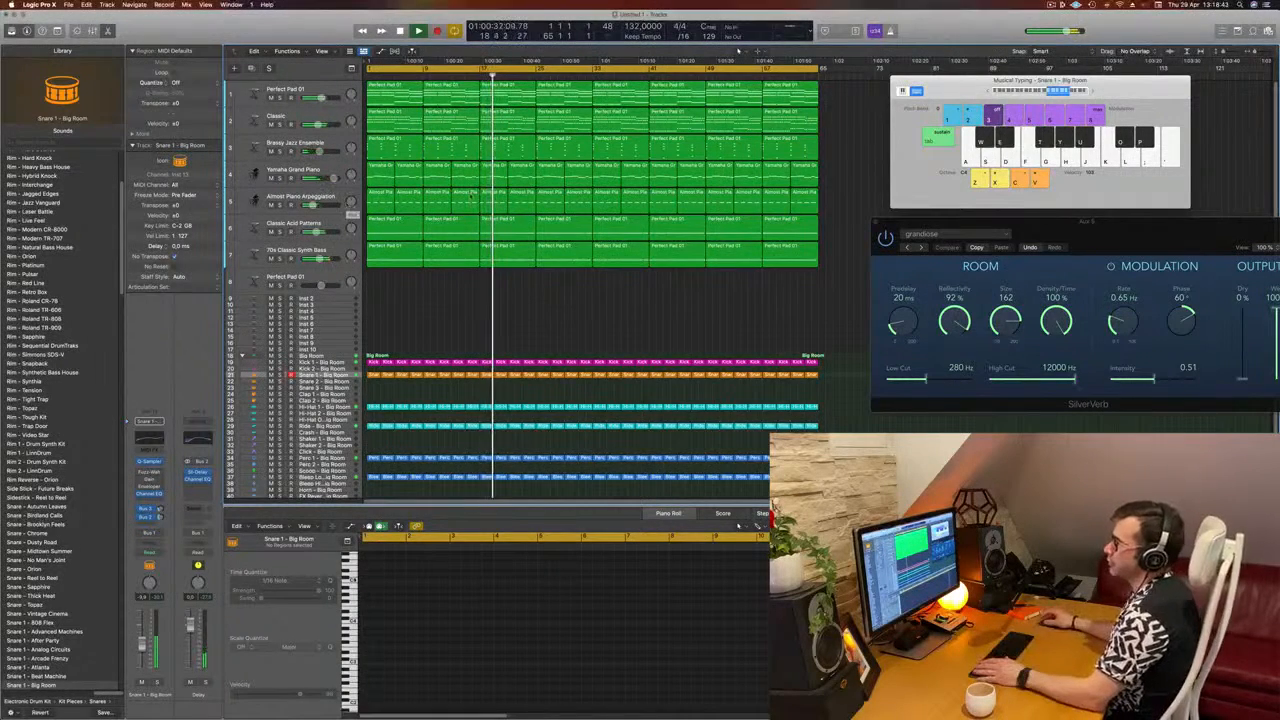
Step: Briefly solo the Classic and Almost Piano Arpeggiation tracks and move Almost Piano Arpeggiation to the top of the track list
click(315, 120)
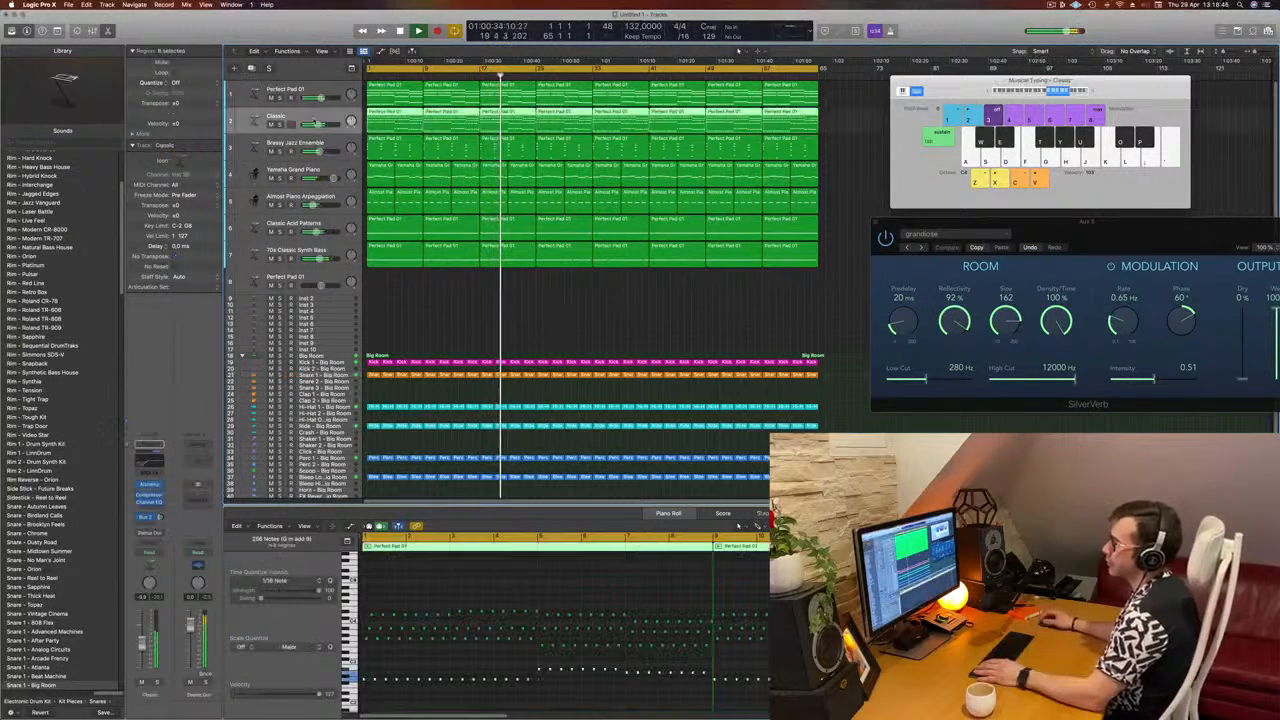
click(279, 125)
click(279, 125)
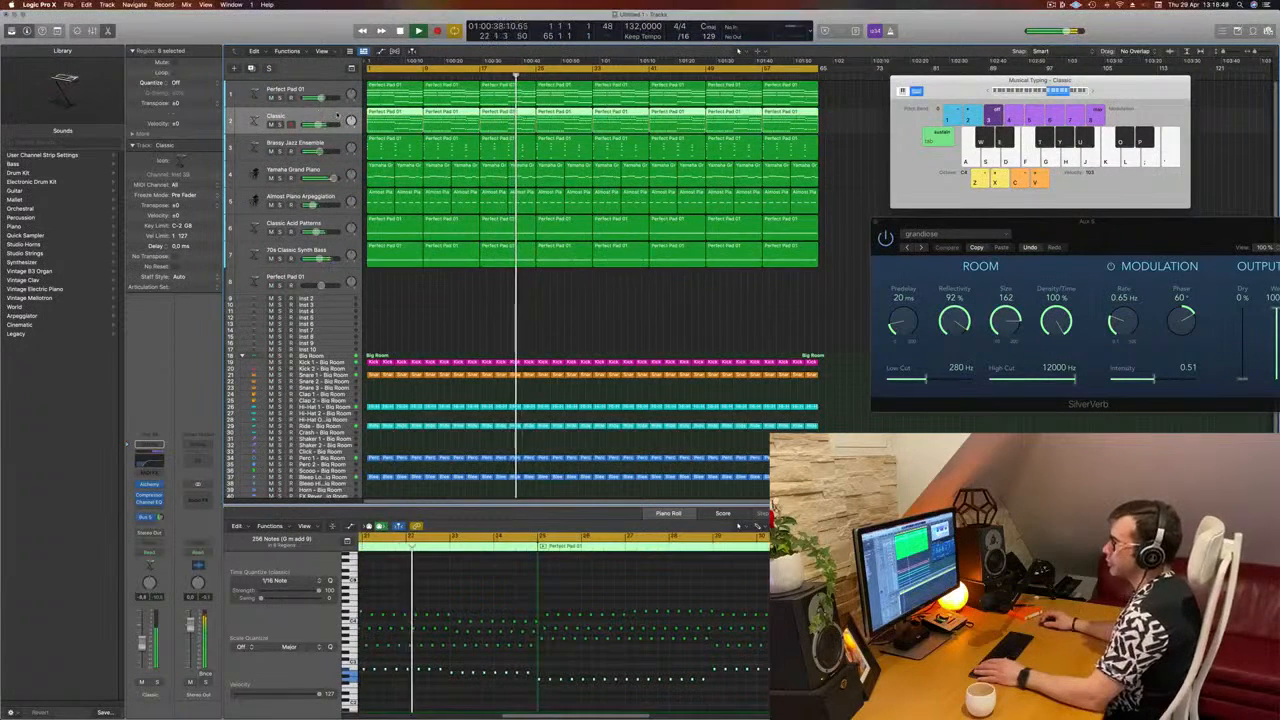
click(279, 204)
click(280, 205)
drag(345, 195, 345, 88)
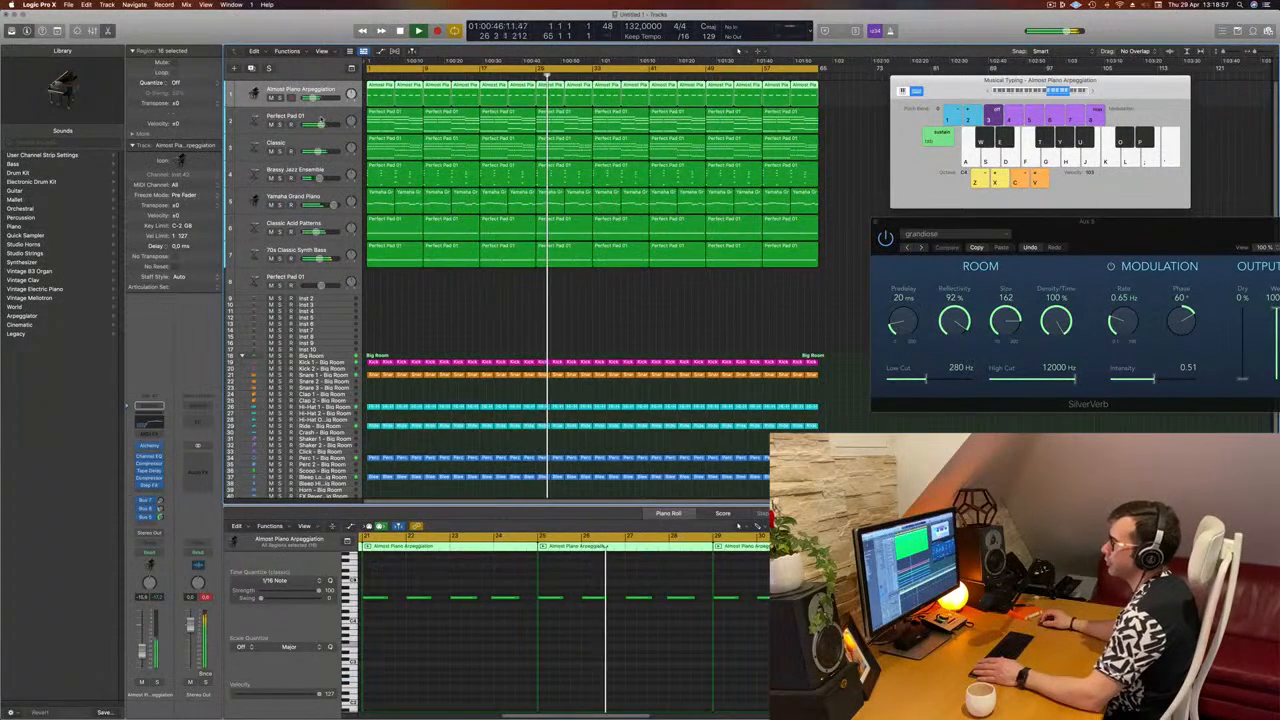
Step: Reorder the tracks so Yamaha Grand Piano is second, Brassy Jazz Ensemble third and Perfect Pad 01 fifth, auditioning Brassy Jazz Ensemble solo
click(290, 122)
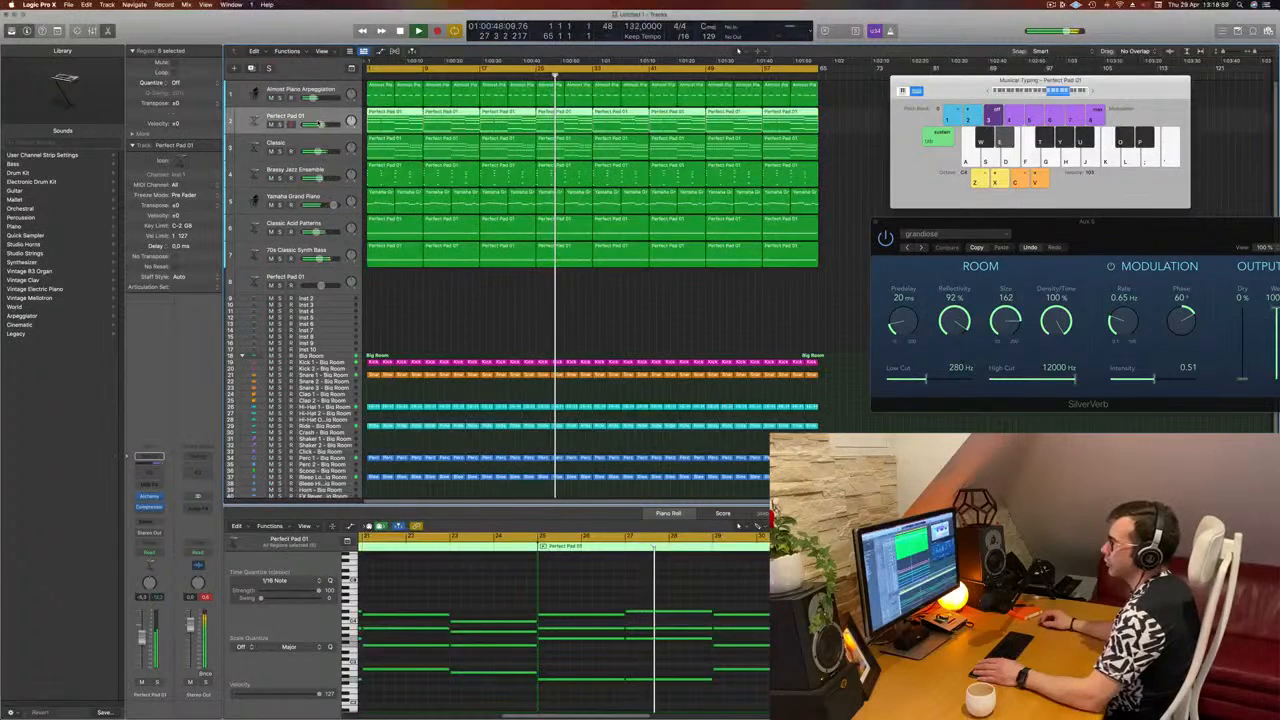
mouse_move(290, 122)
mouse_down()
mouse_move(315, 160)
mouse_move(316, 200)
mouse_move(295, 120)
mouse_up()
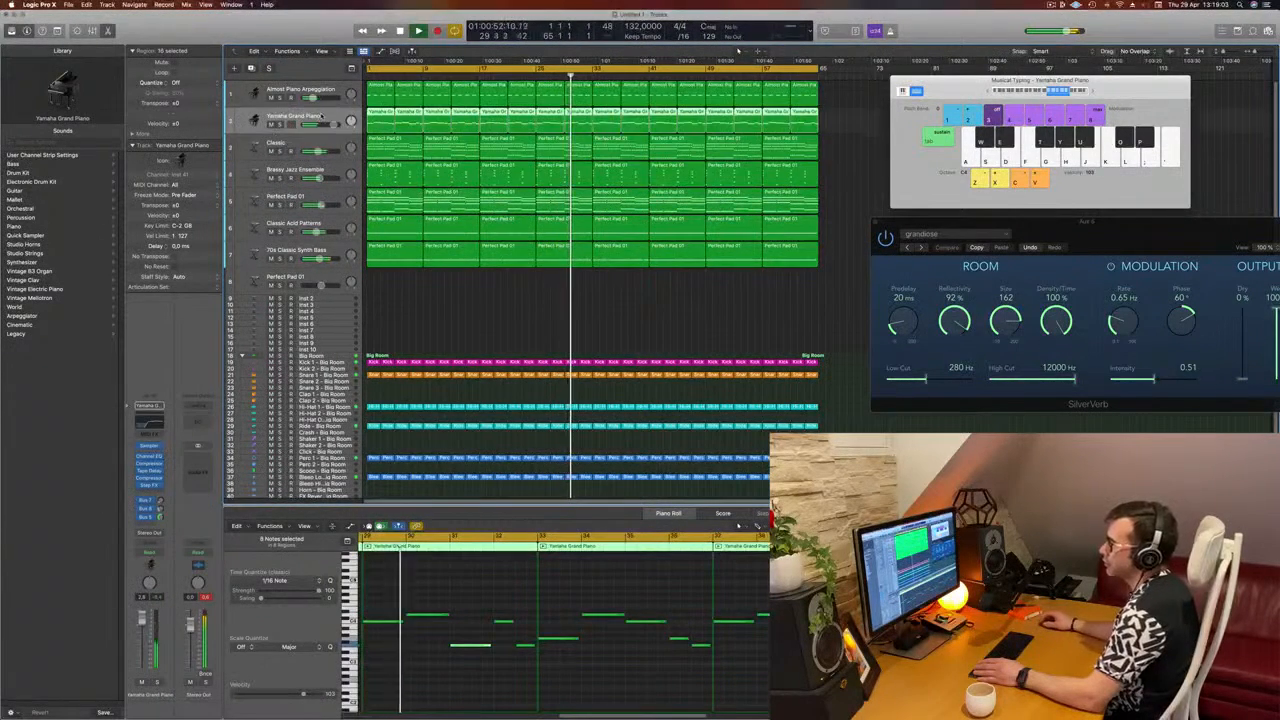
click(279, 178)
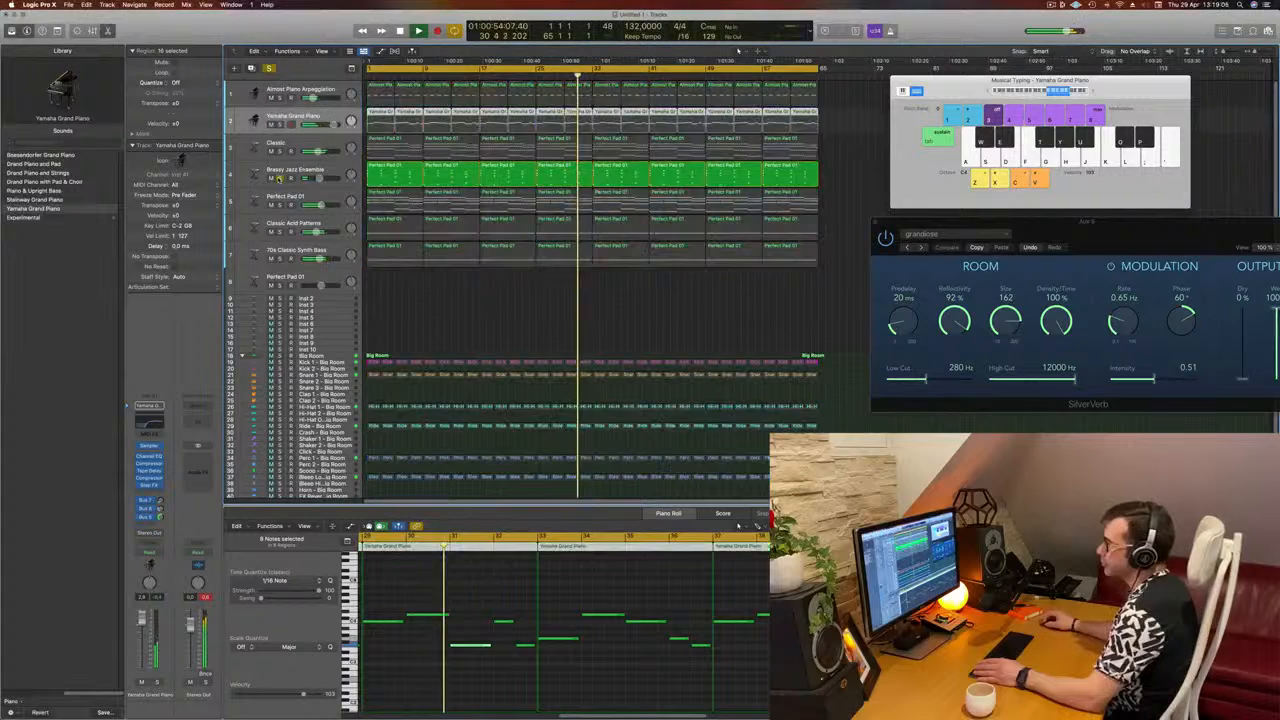
click(279, 178)
drag(300, 175, 332, 140)
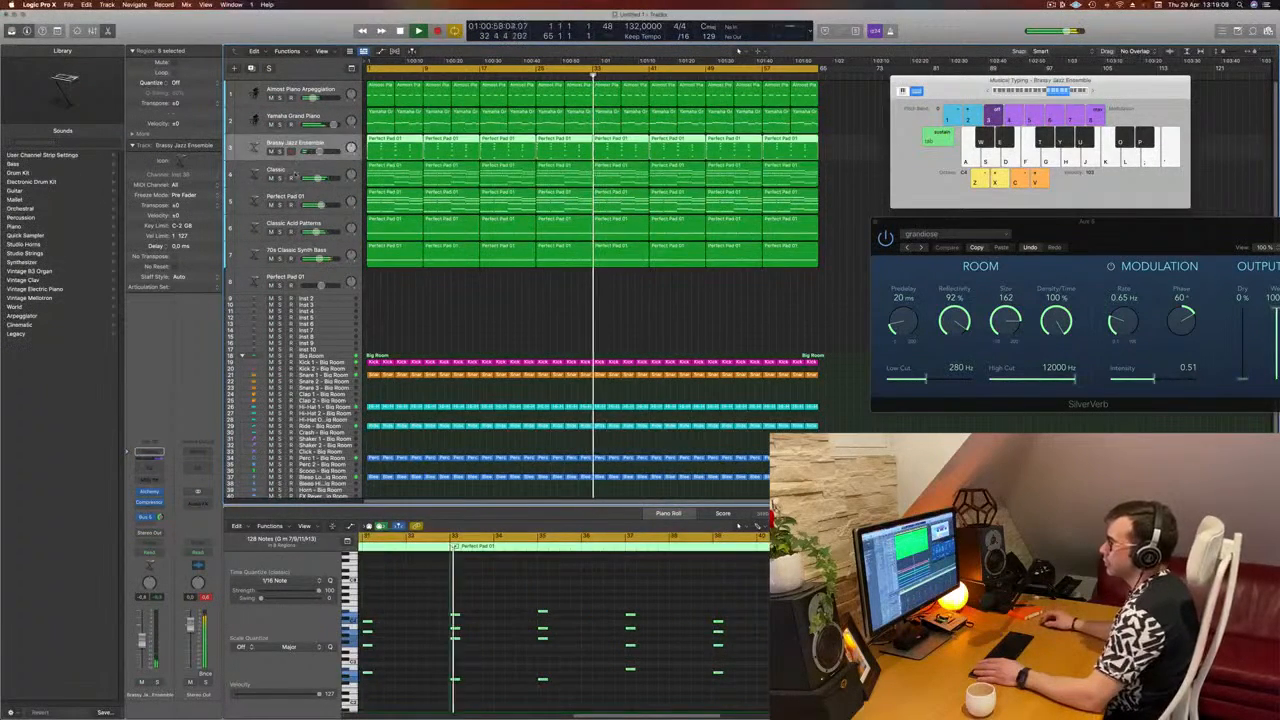
Step: Audition the Classic, Perfect Pad 01, Classic Acid Patterns and 70s Classic Synth Bass tracks solo, one after another
click(281, 178)
click(280, 178)
click(280, 178)
click(280, 205)
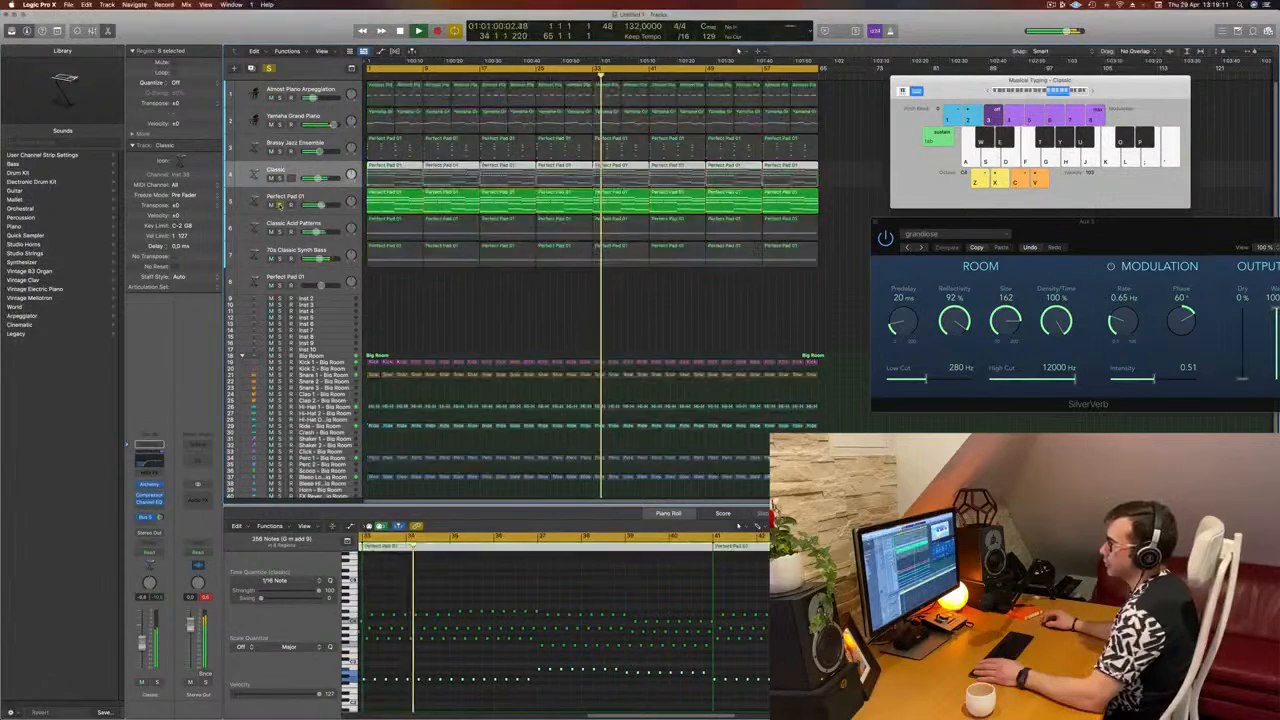
click(280, 205)
click(280, 231)
click(280, 231)
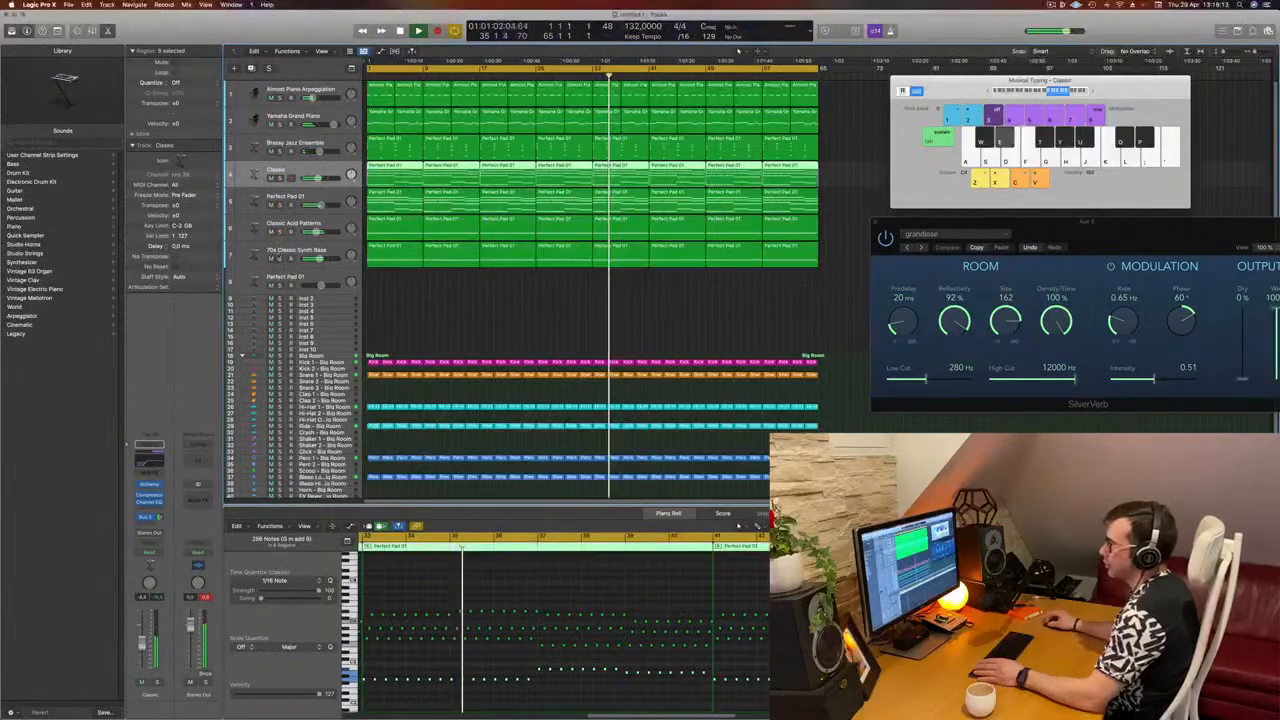
click(280, 258)
click(280, 258)
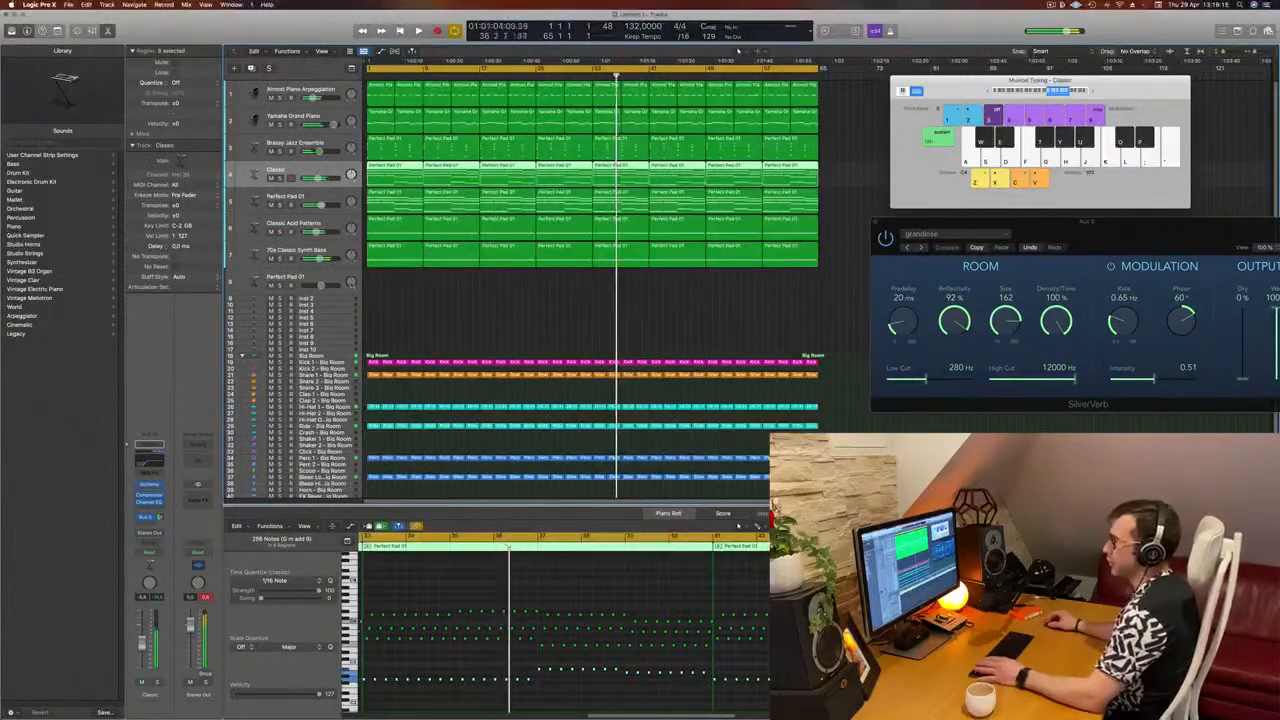
Step: Delete the empty second Perfect Pad 01 track and the unused Inst 2 to Inst 10 tracks during playback from the start
key(Return)
click(333, 279)
key(super+BackSpace)
key(super+BackSpace)
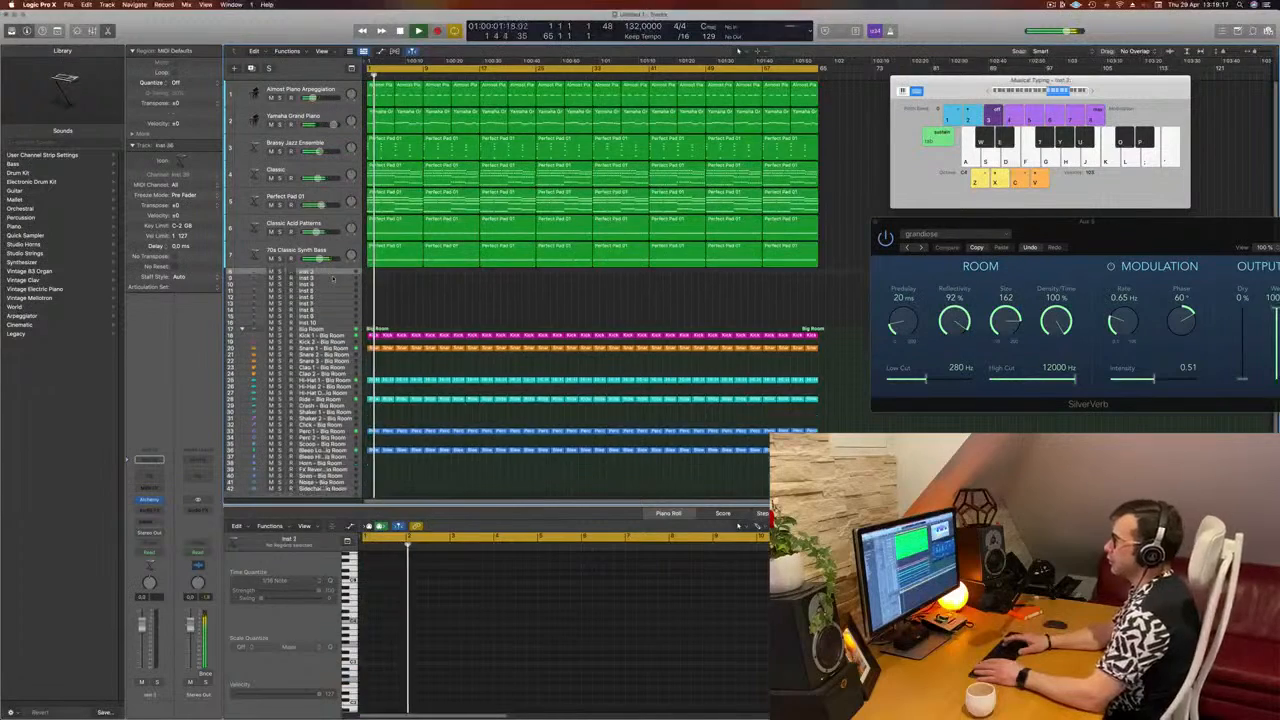
key(super+BackSpace)
key(super+BackSpace)
key(super+BackSpace)
key(super+BackSpace)
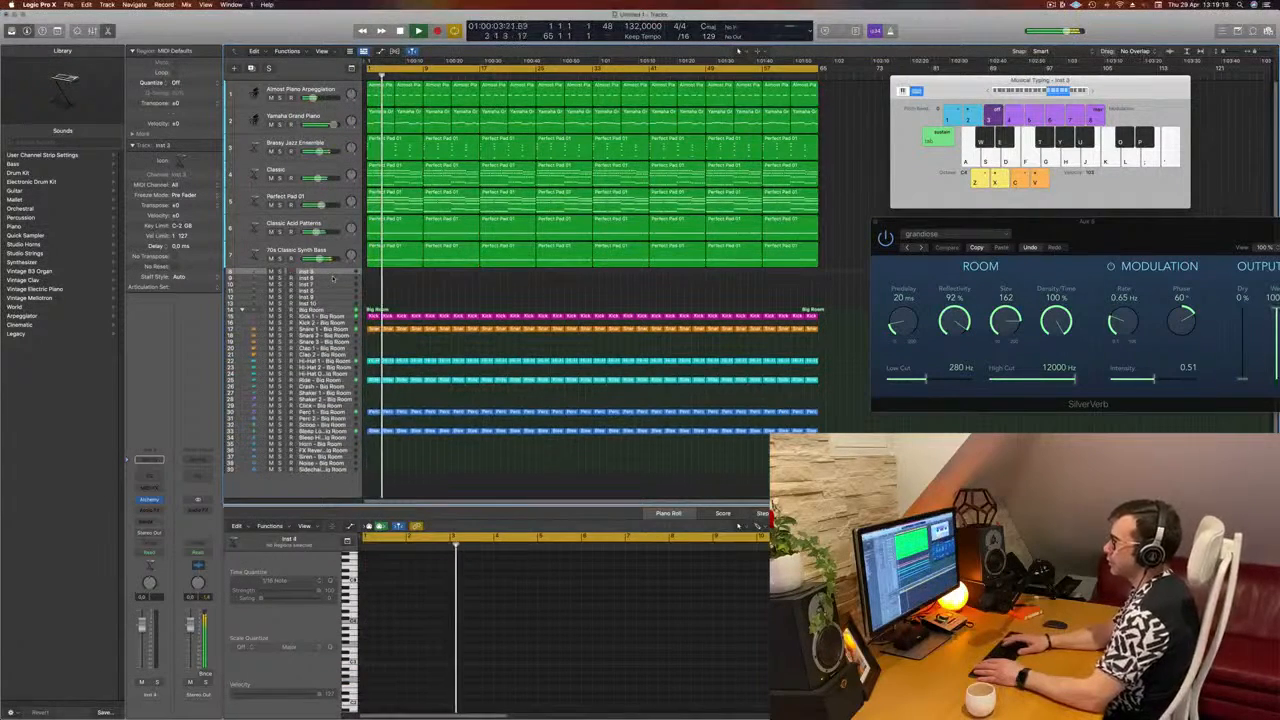
key(super+BackSpace)
key(super+BackSpace)
key(super+BackSpace)
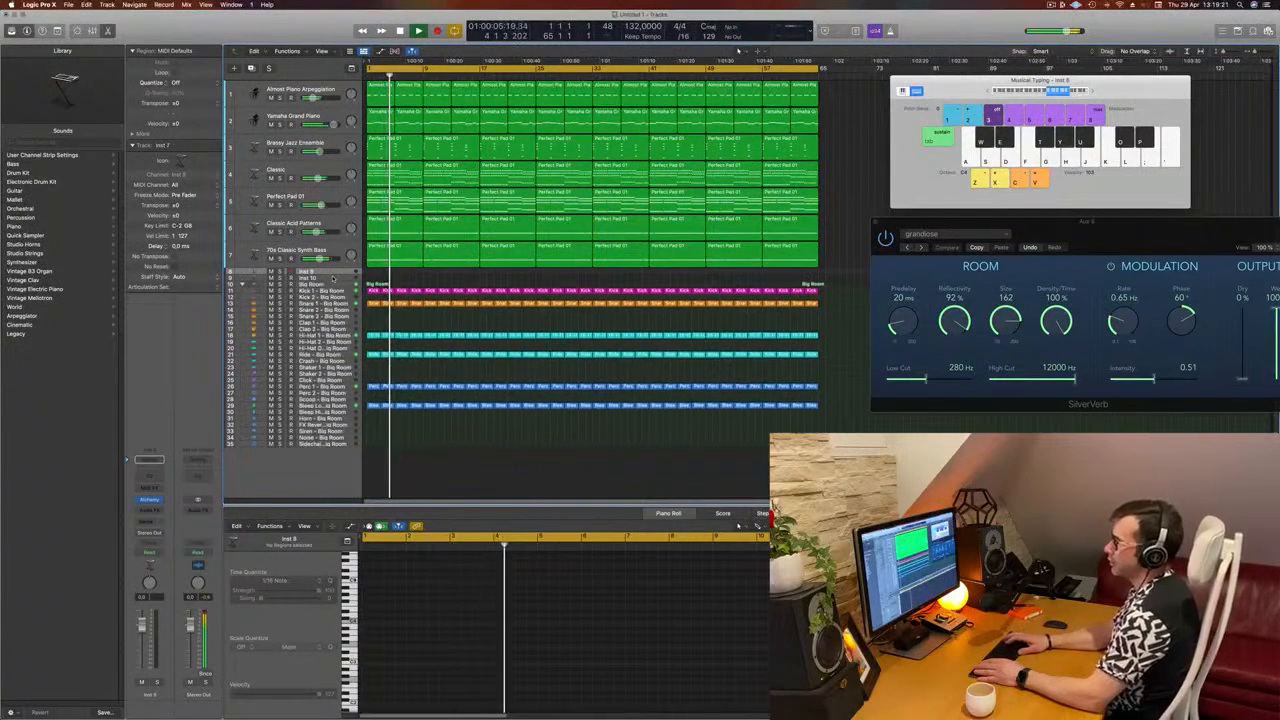
key(super+BackSpace)
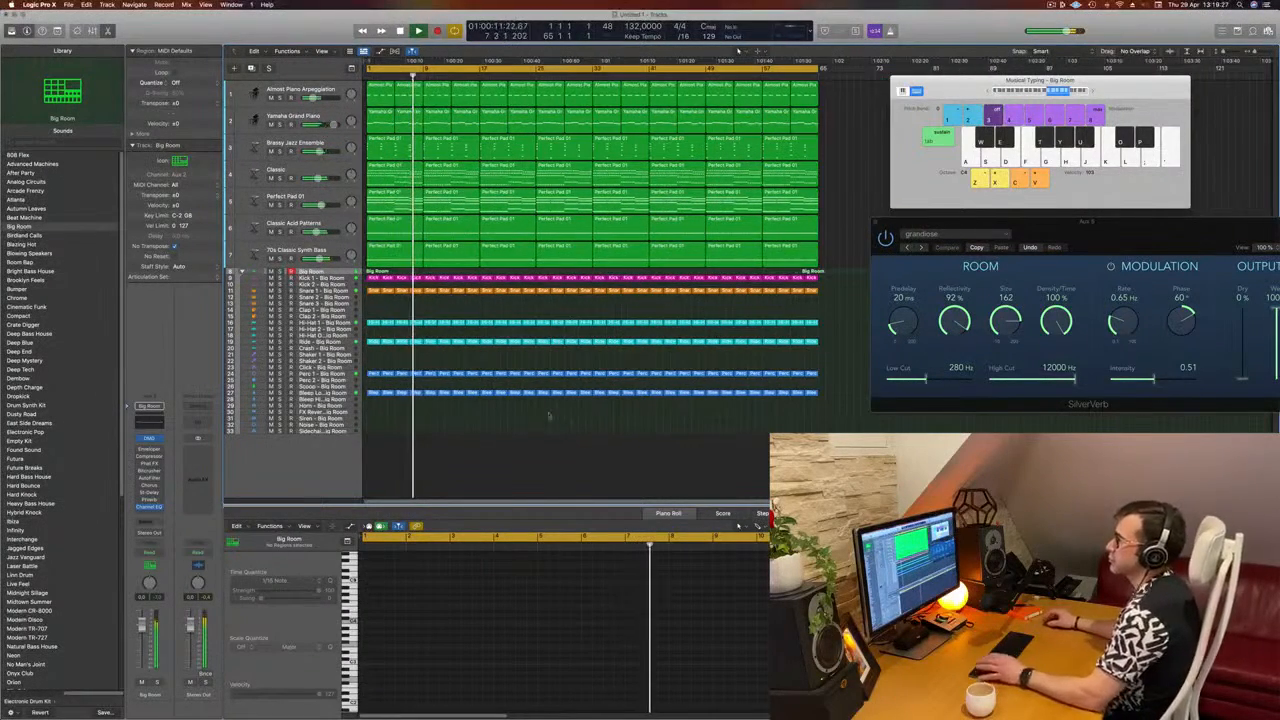
Step: Lower the threshold and set the input gain to +7.0 dB in the Yamaha Grand Piano track's first compressor during playback
key(Return)
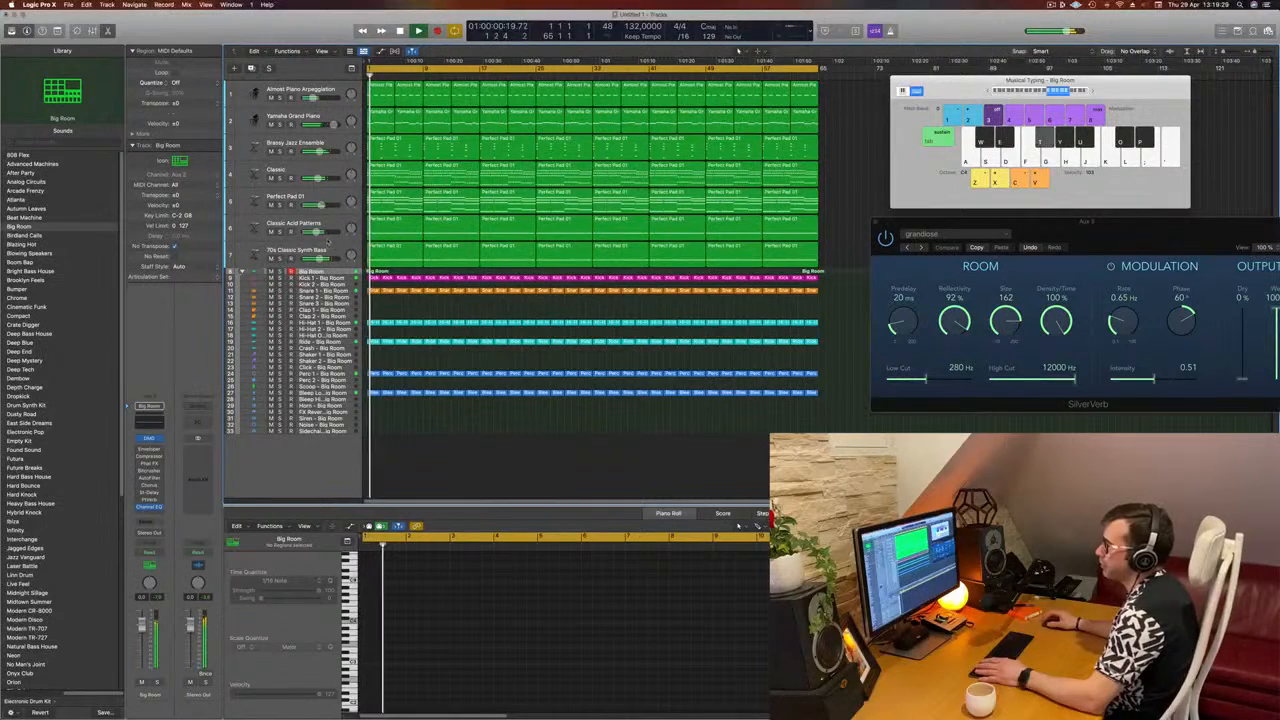
key(Return)
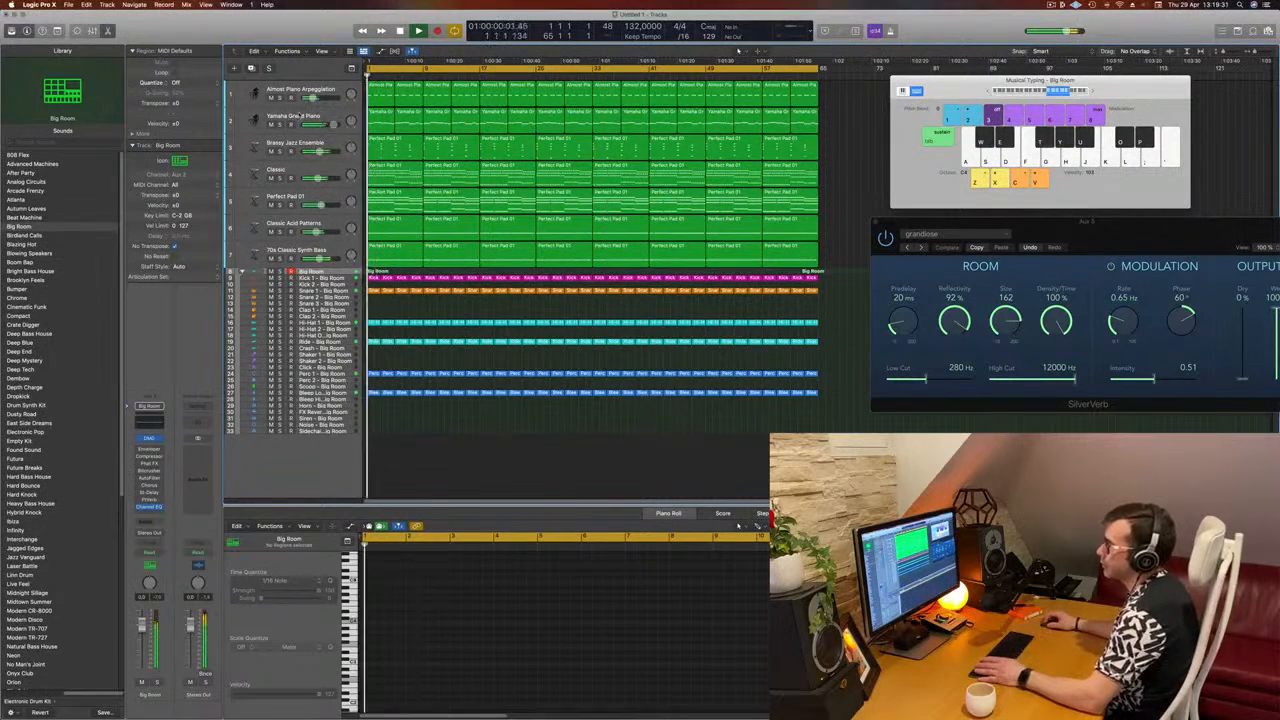
click(332, 117)
key(Return)
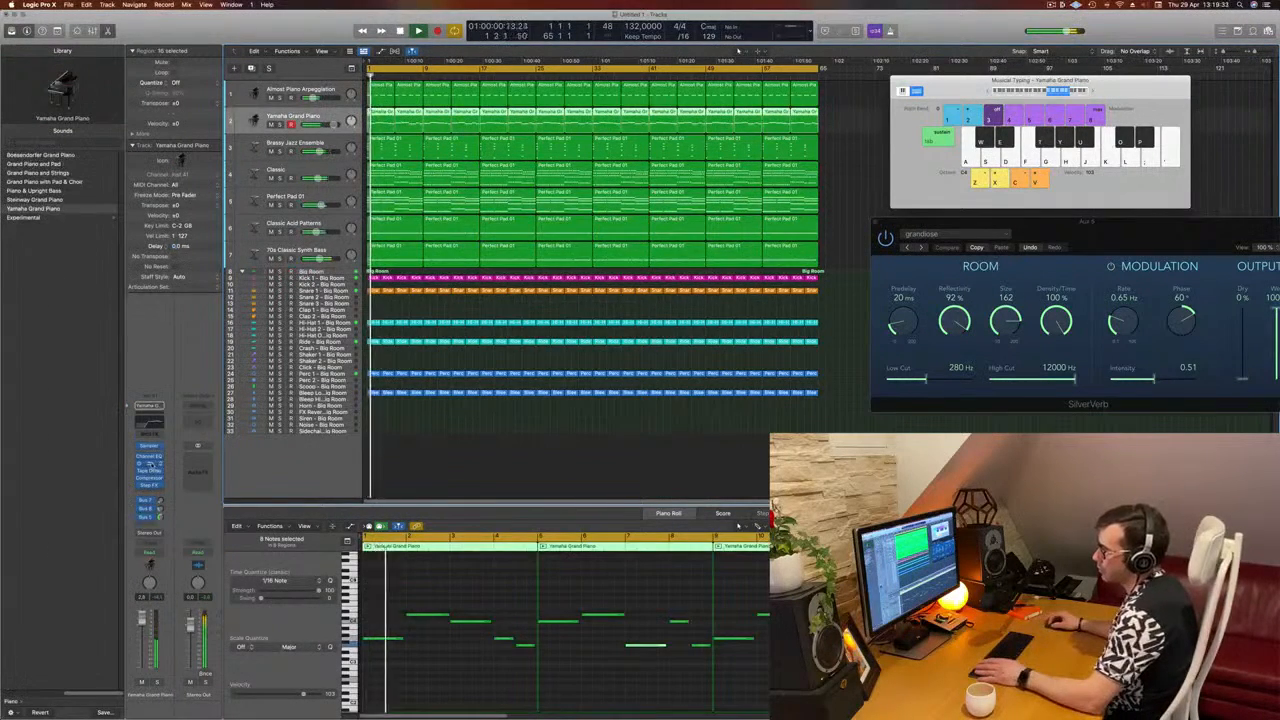
click(153, 465)
key(Return)
drag(759, 136, 700, 136)
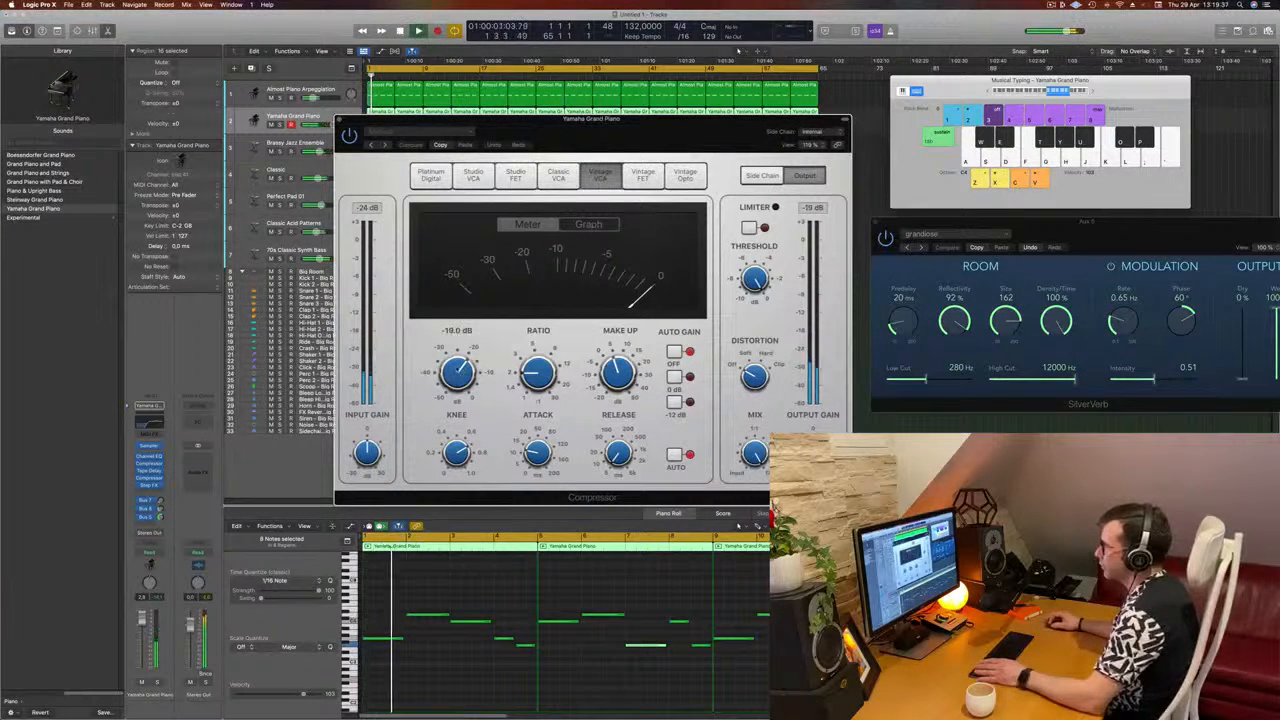
drag(460, 370, 458, 380)
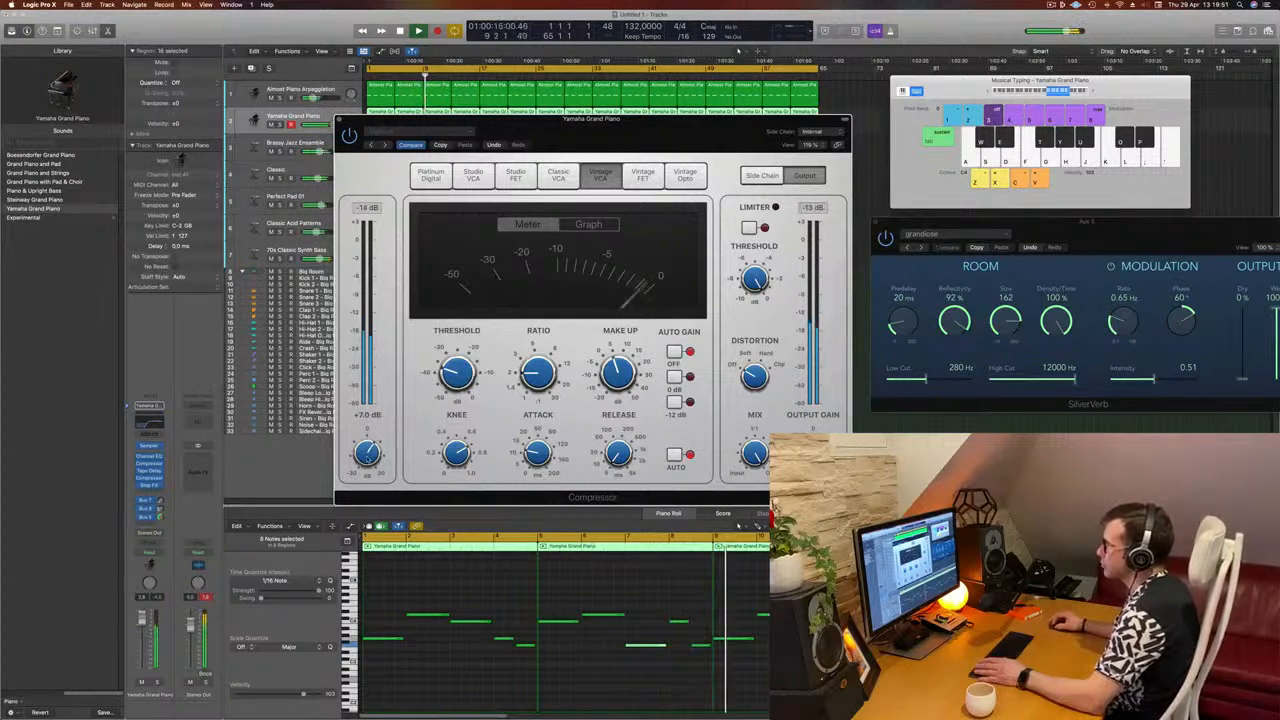
drag(646, 124, 788, 107)
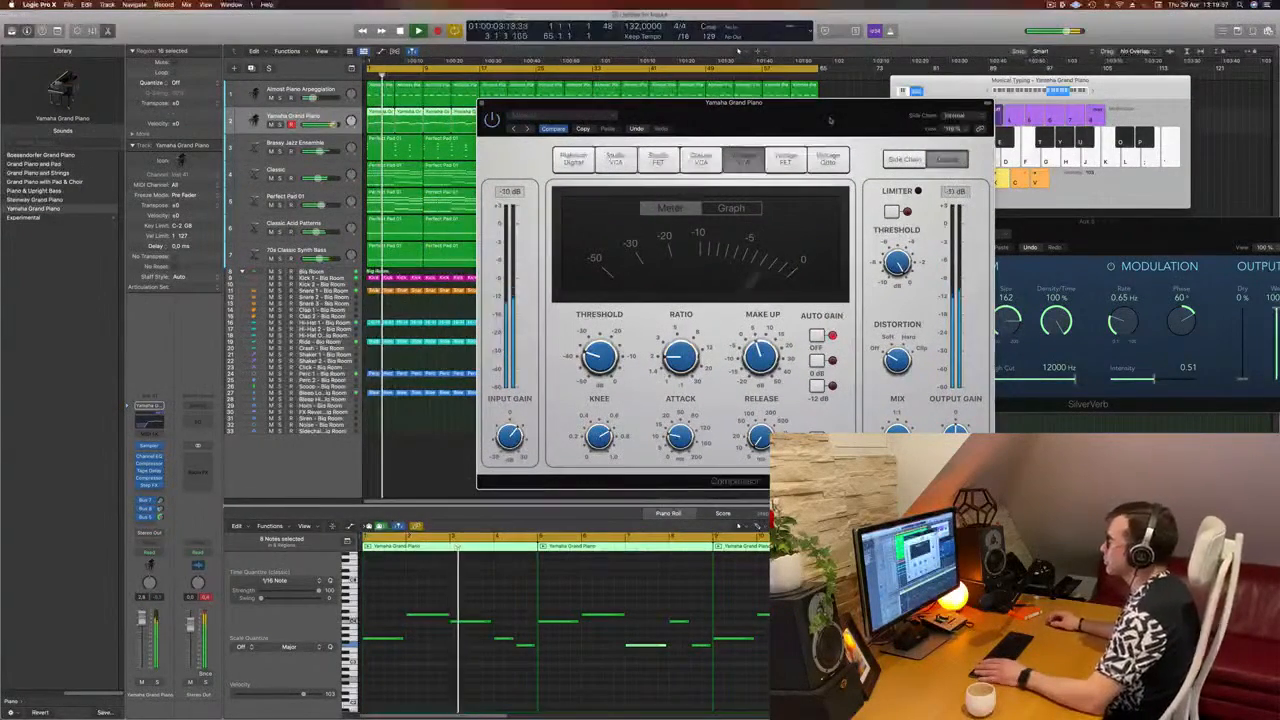
drag(788, 105, 747, 128)
click(441, 126)
Step: Lower the Yamaha Grand Piano channel's volume while replaying the opening bars
key(Return)
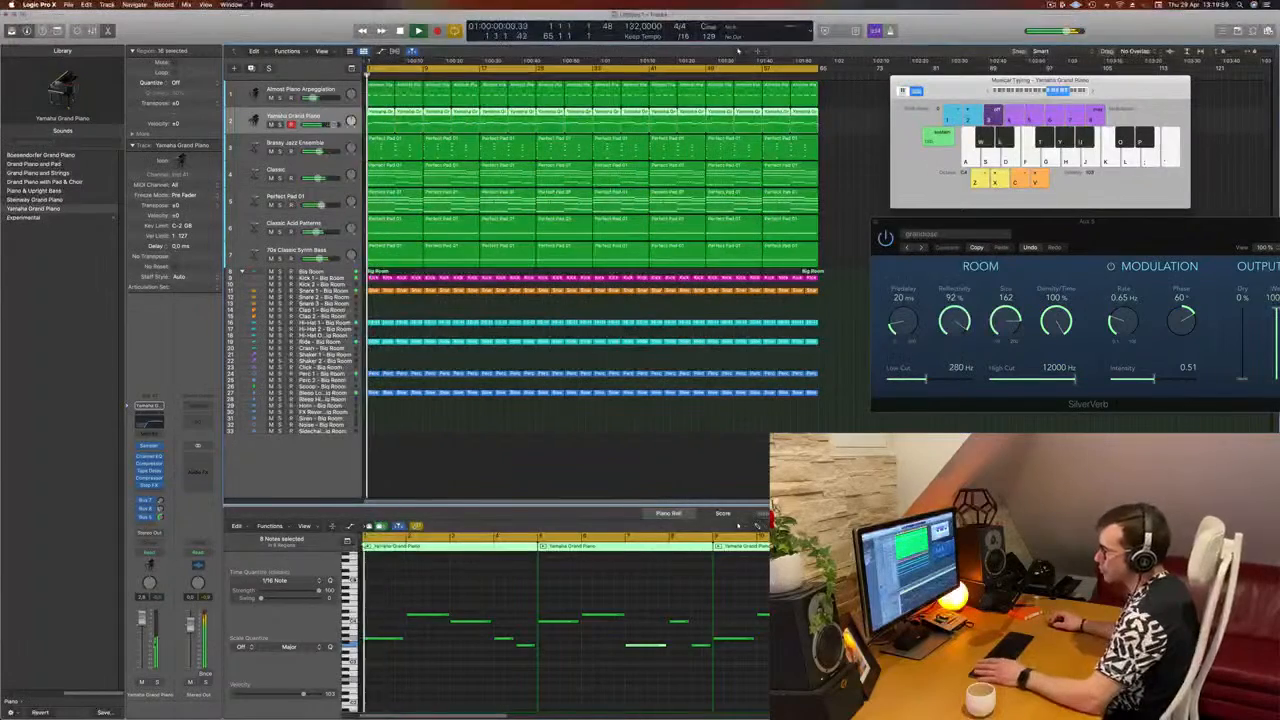
key(space)
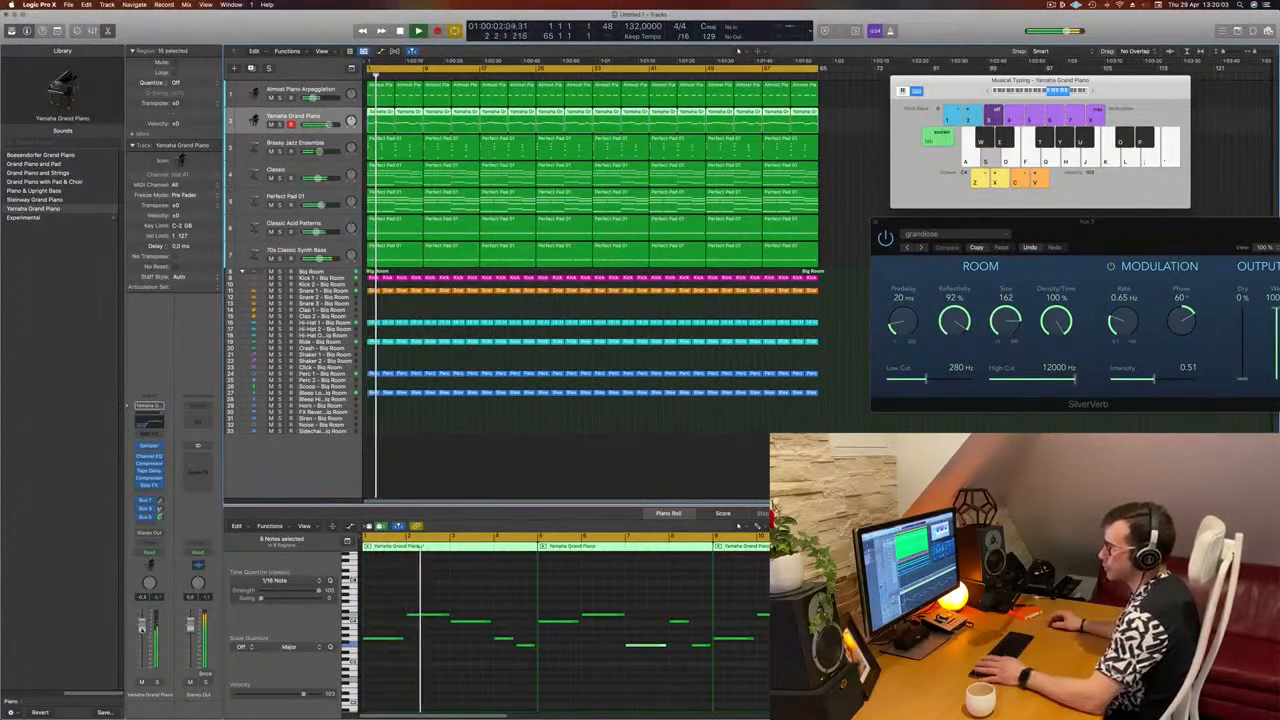
key(Return)
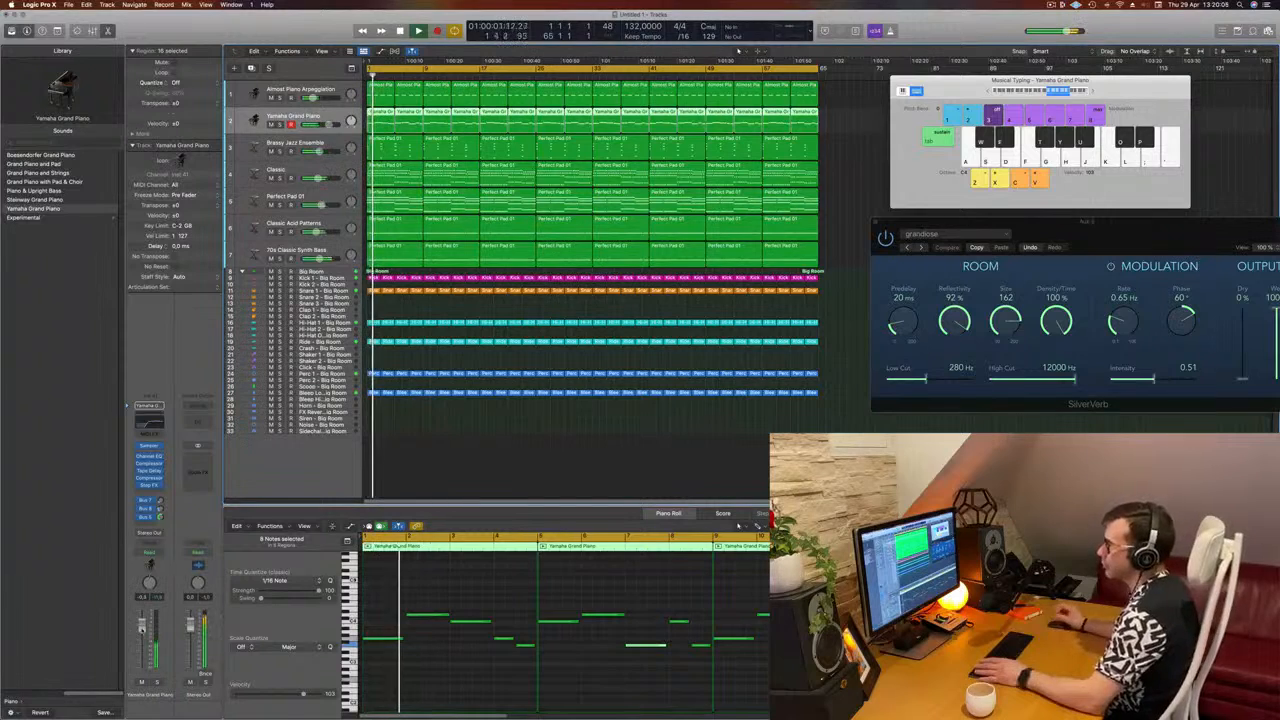
Step: Check the notes of the first Snare 1 region and save the project as Episode 231
click(610, 426)
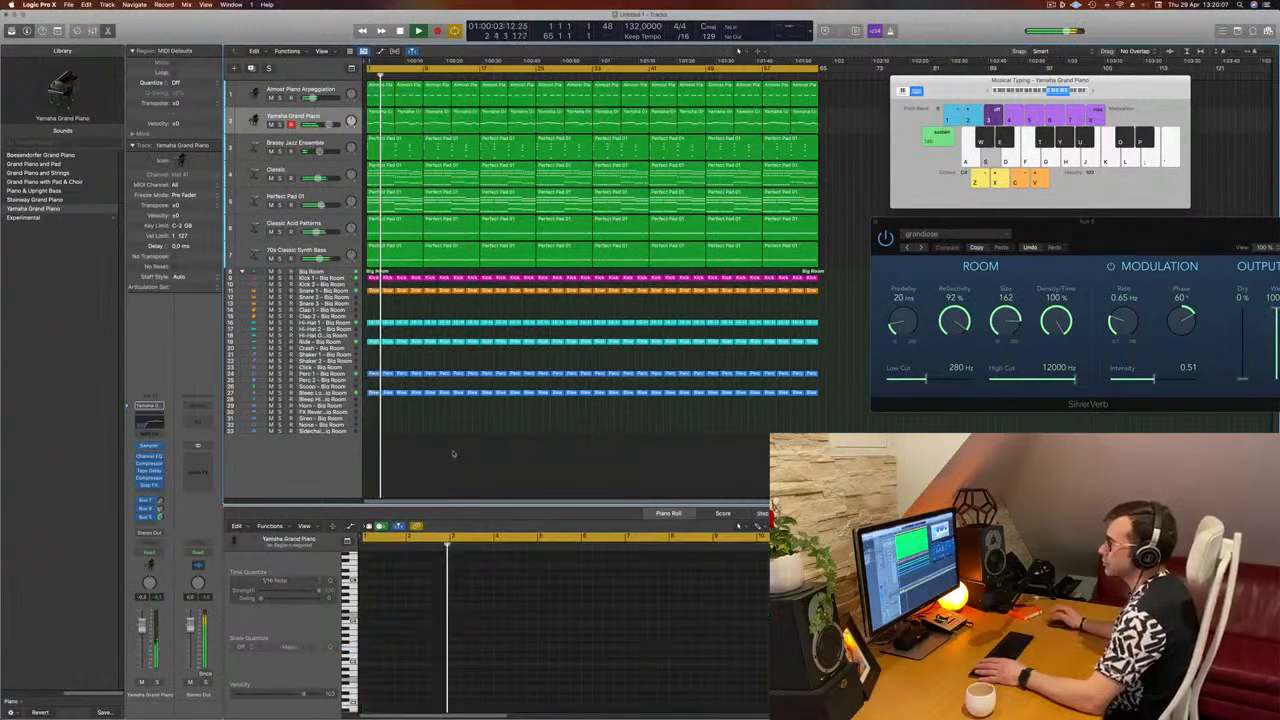
click(373, 291)
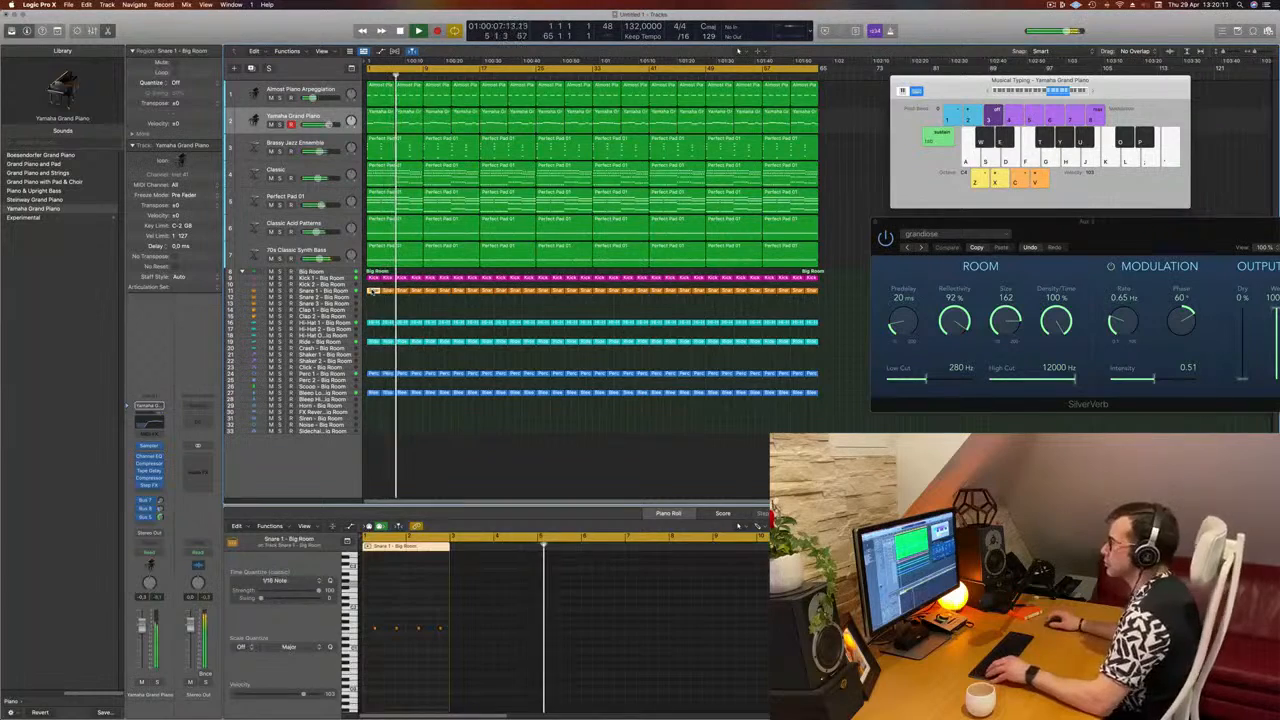
click(436, 310)
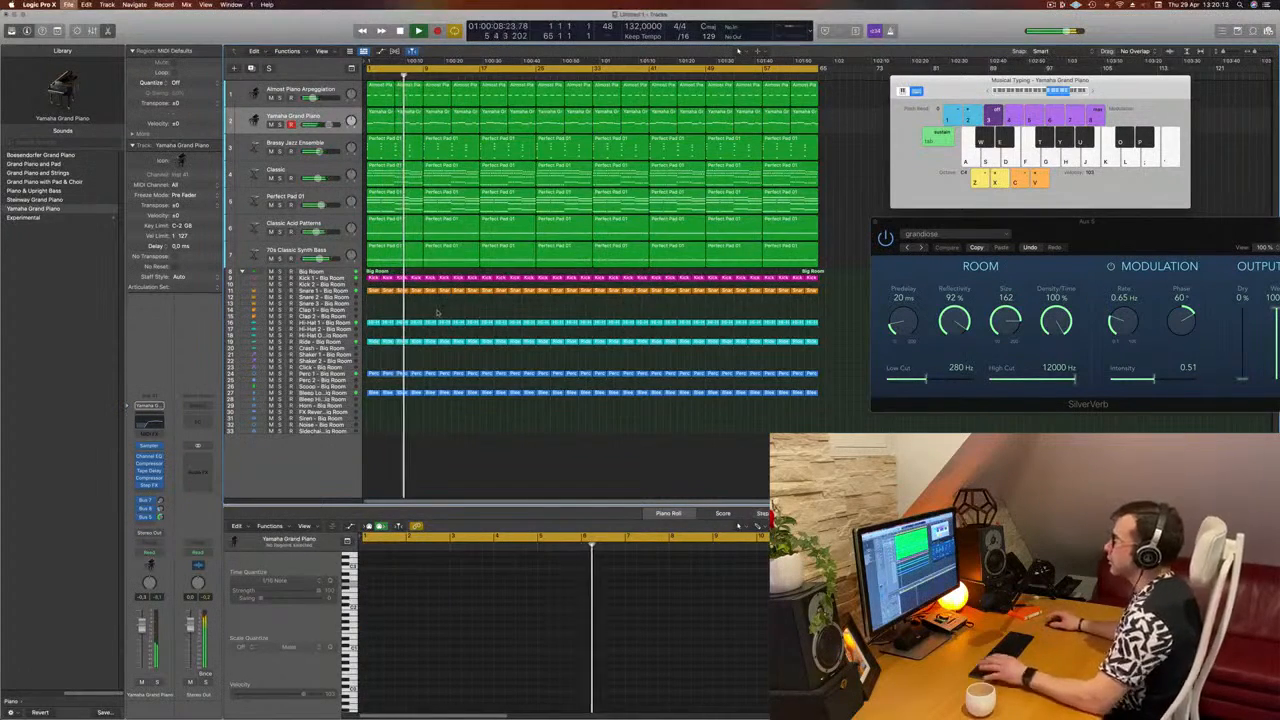
key(super+s)
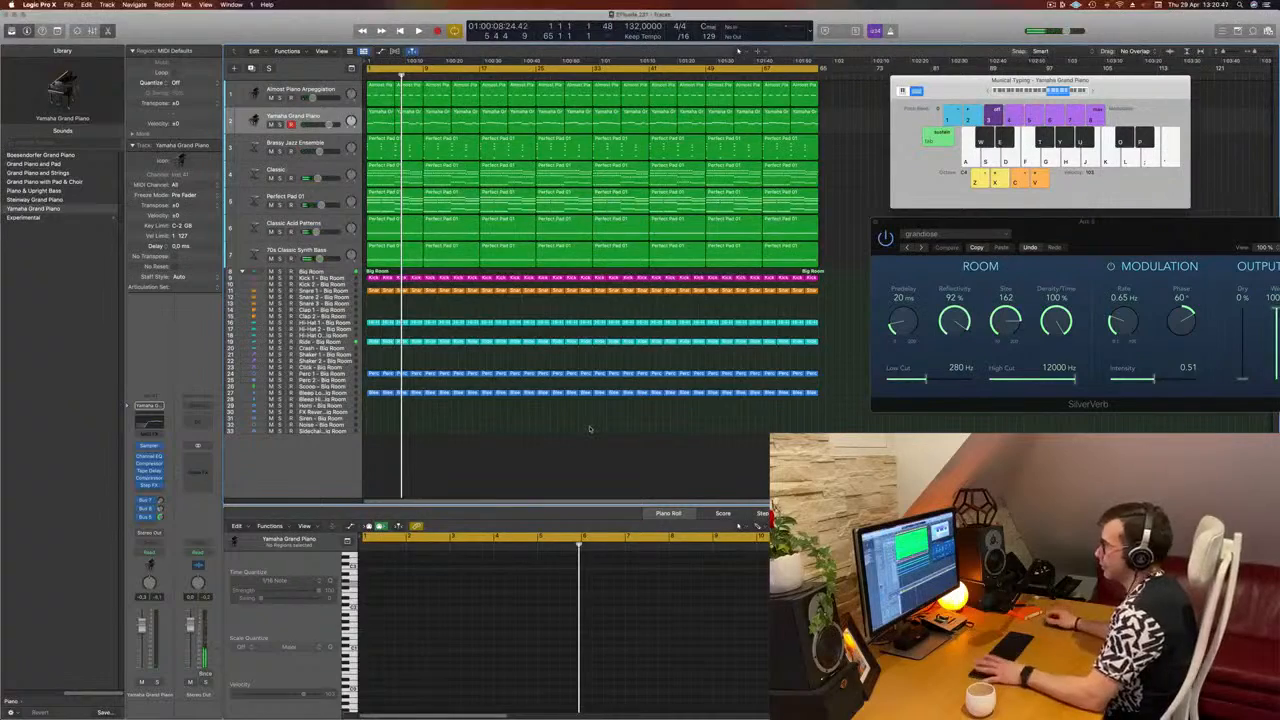
Step: Play the arrangement from the start and check its overall layout
key(Return)
key(space)
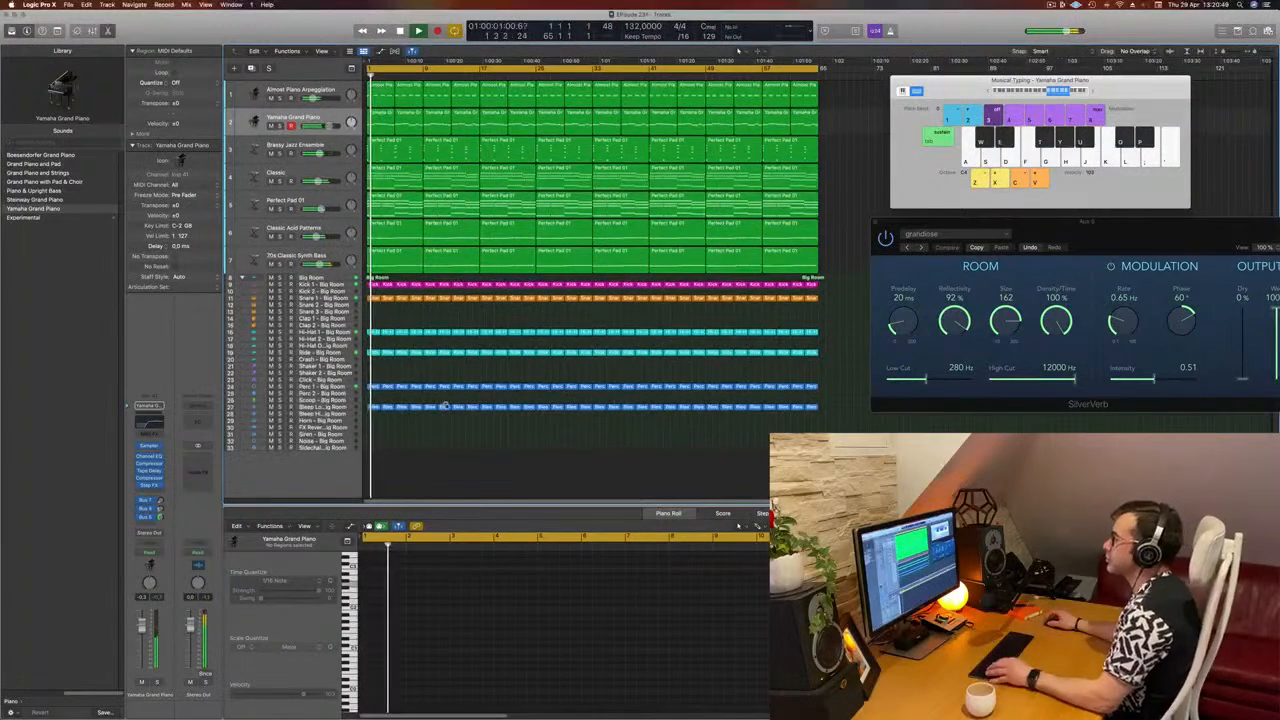
scroll(540, 332, up, 4)
scroll(540, 332, down, 3)
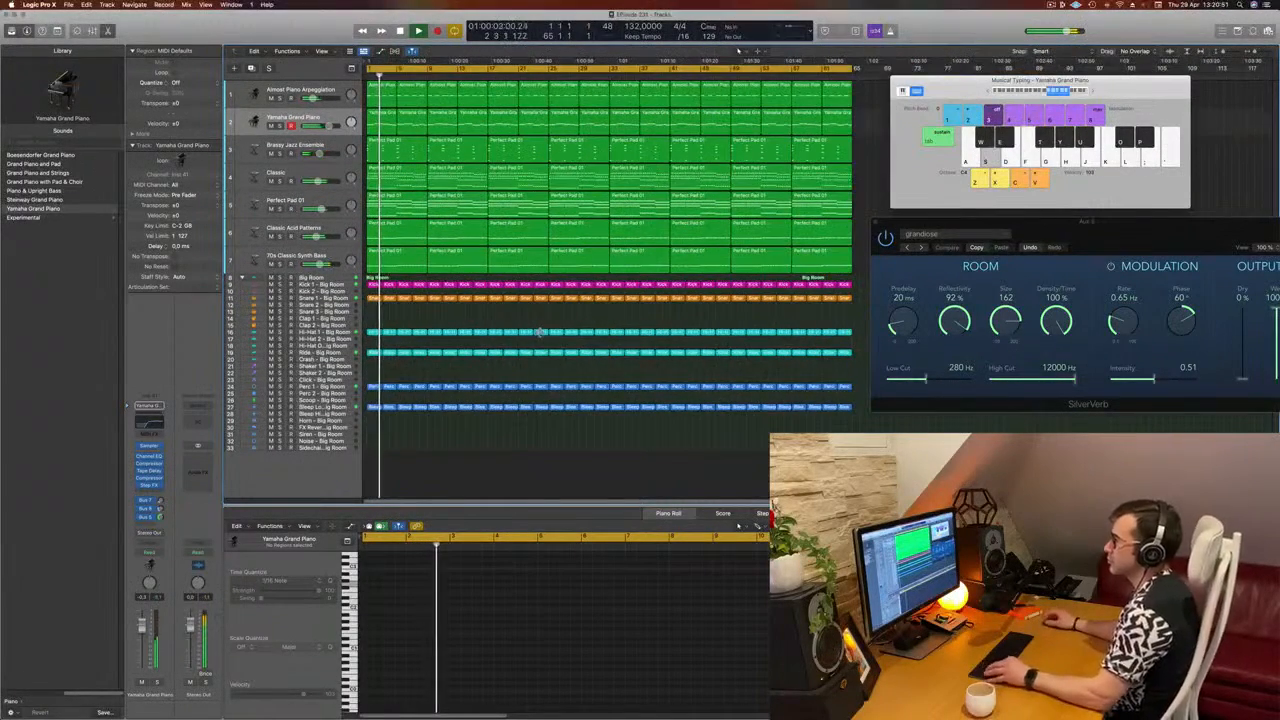
scroll(540, 332, down, 1)
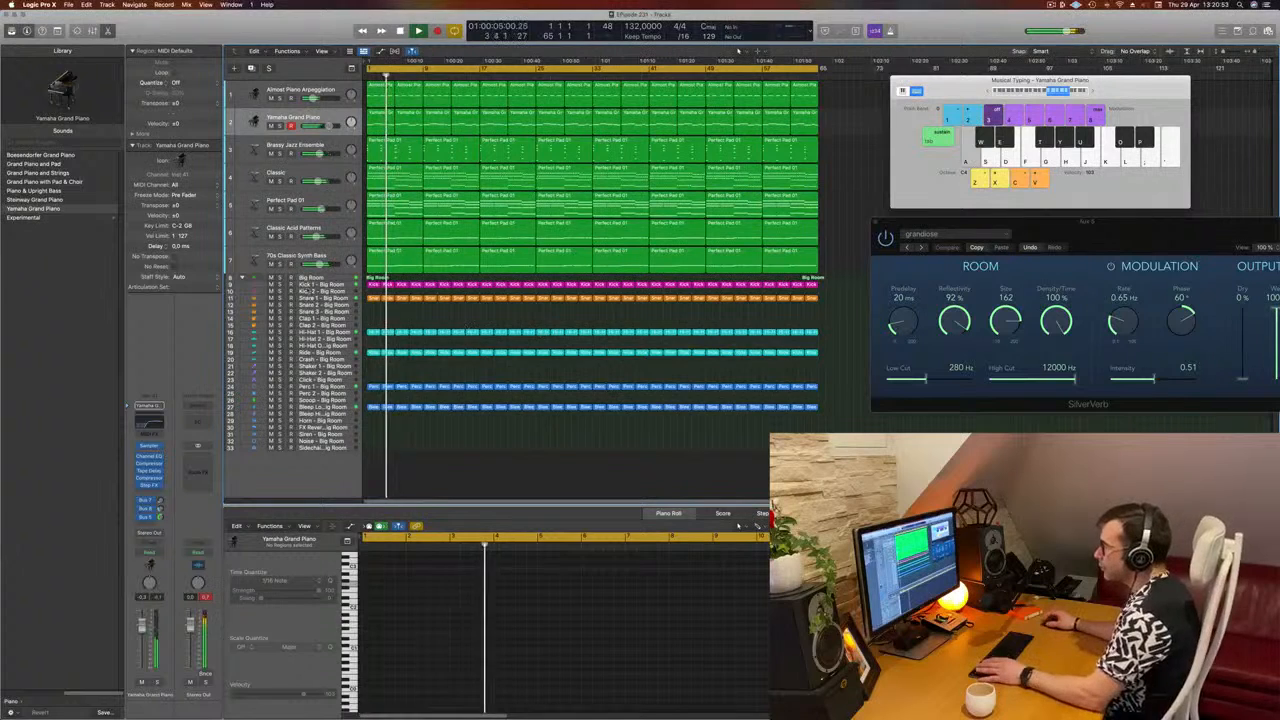
Step: Copy the first Snare 1 - Big Room region onto the Snare 2 - Big Room track at bar 1
key(Return)
drag(376, 299, 375, 302)
key(space)
Step: Select the four notes in the Snare 1 - Big Room region and duplicate them at earlier positions, starting at bar 1
drag(365, 616, 455, 648)
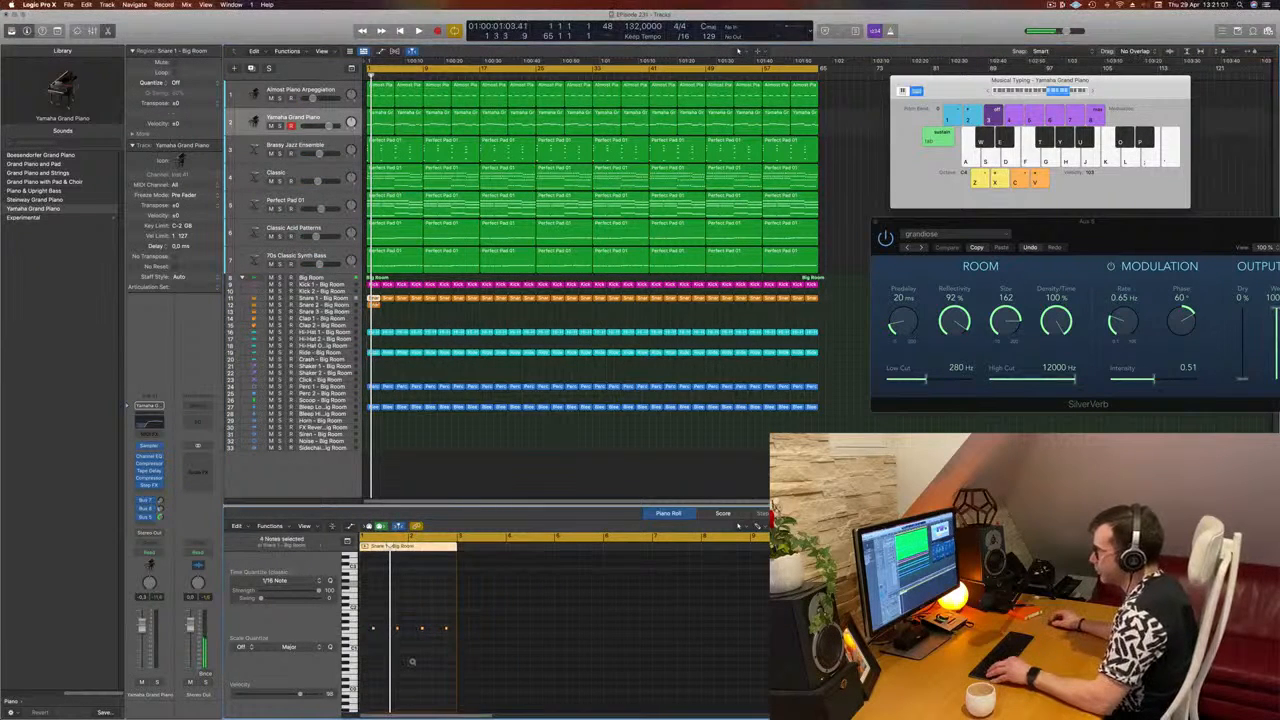
key(z)
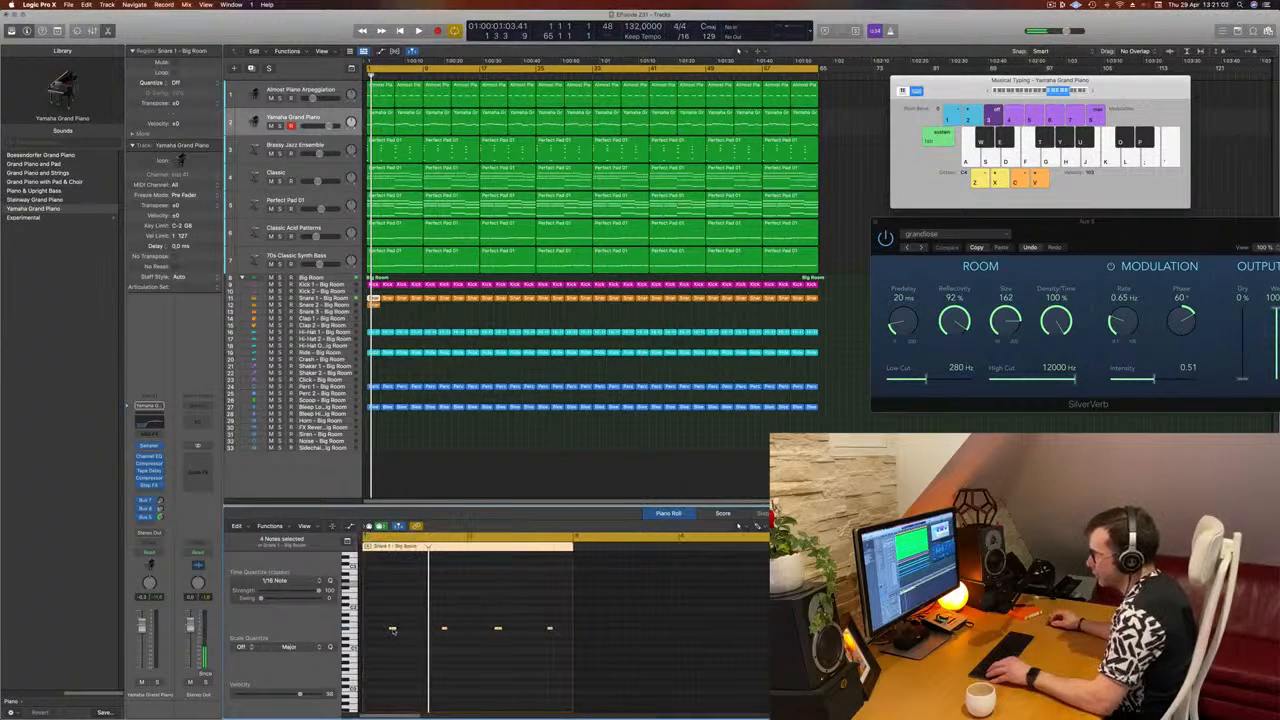
mouse_move(392, 630)
mouse_down()
mouse_move(366, 631)
mouse_move(386, 636)
mouse_move(376, 640)
mouse_up()
alt+click(367, 630)
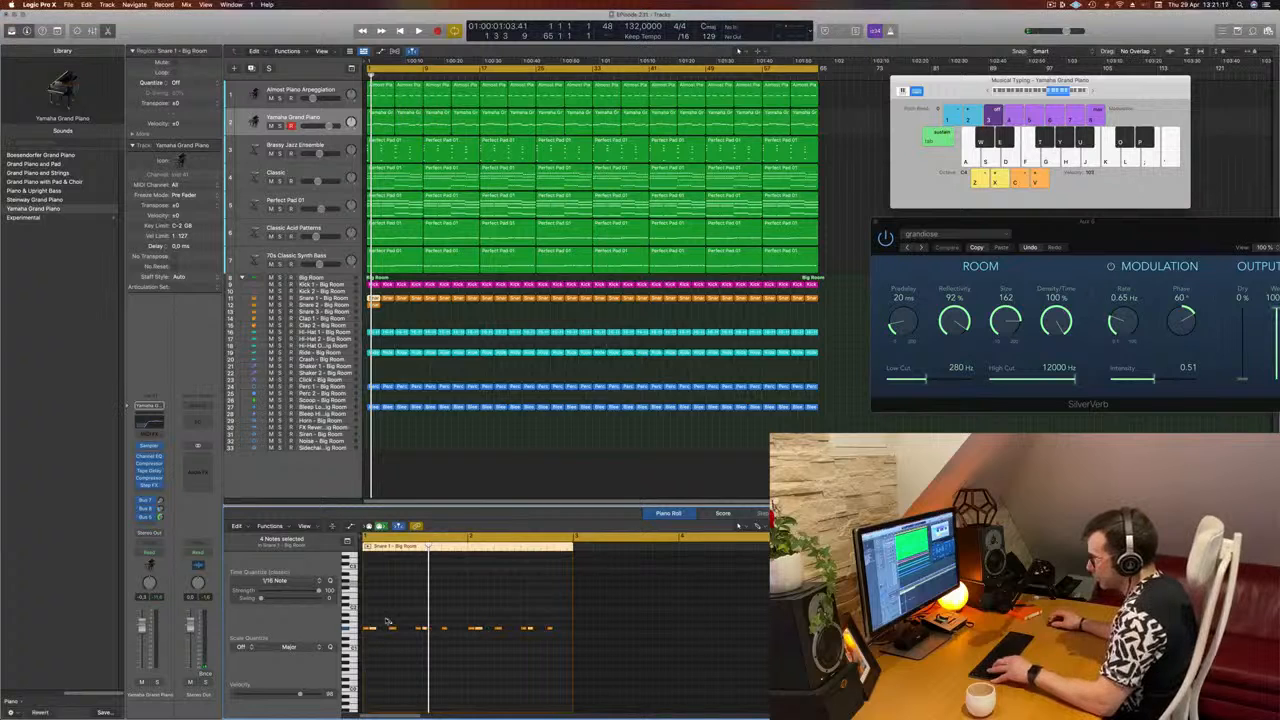
Step: Delete all notes in the Snare 1 - Big Room region except the first two at its start
drag(385, 615, 588, 652)
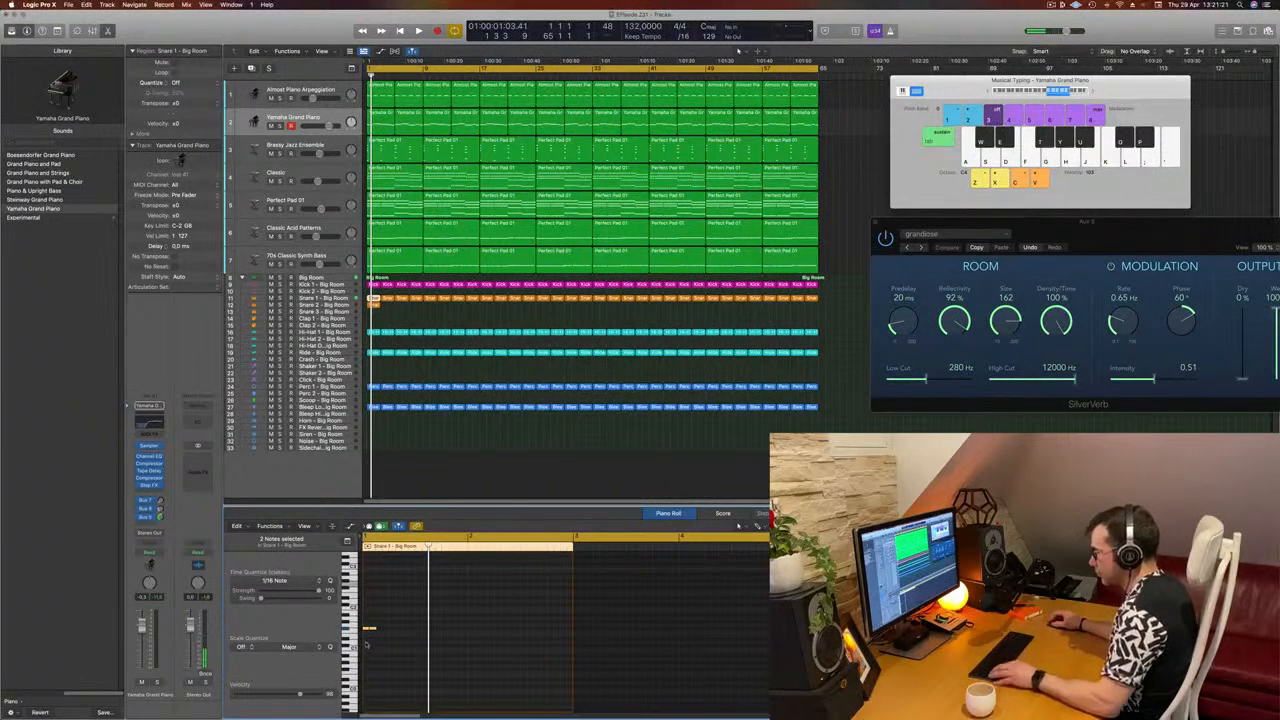
scroll(367, 648, up, 5)
scroll(382, 651, left, 3)
drag(404, 609, 369, 641)
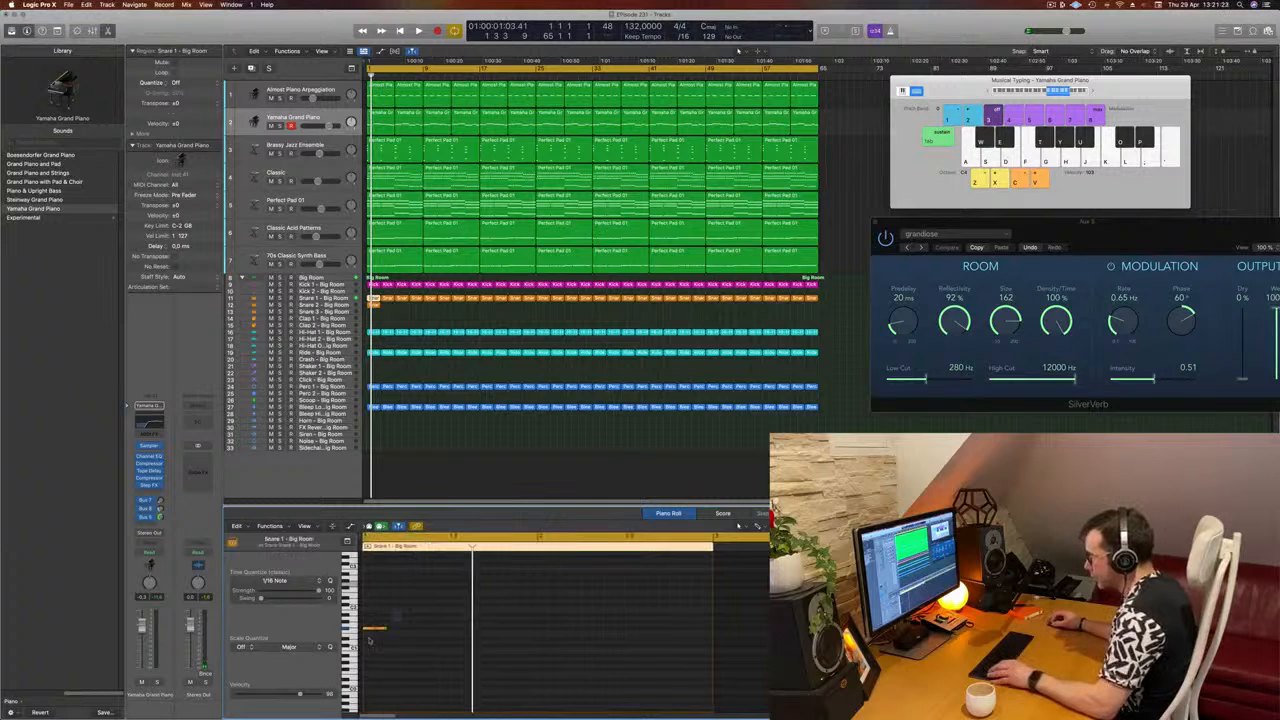
Step: Shorten the two notes at the start of the Snare 1 - Big Room region to sixteenth-note length
scroll(377, 643, up, 5)
scroll(378, 643, left, 5)
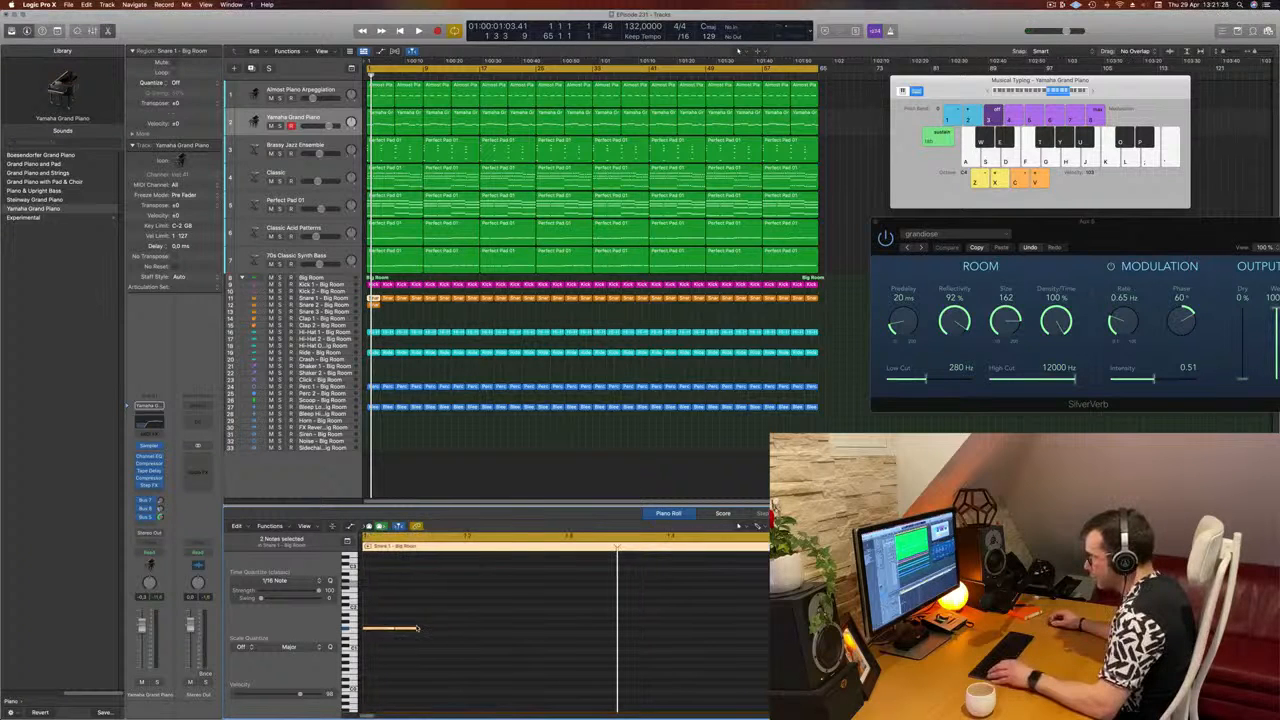
drag(418, 628, 408, 632)
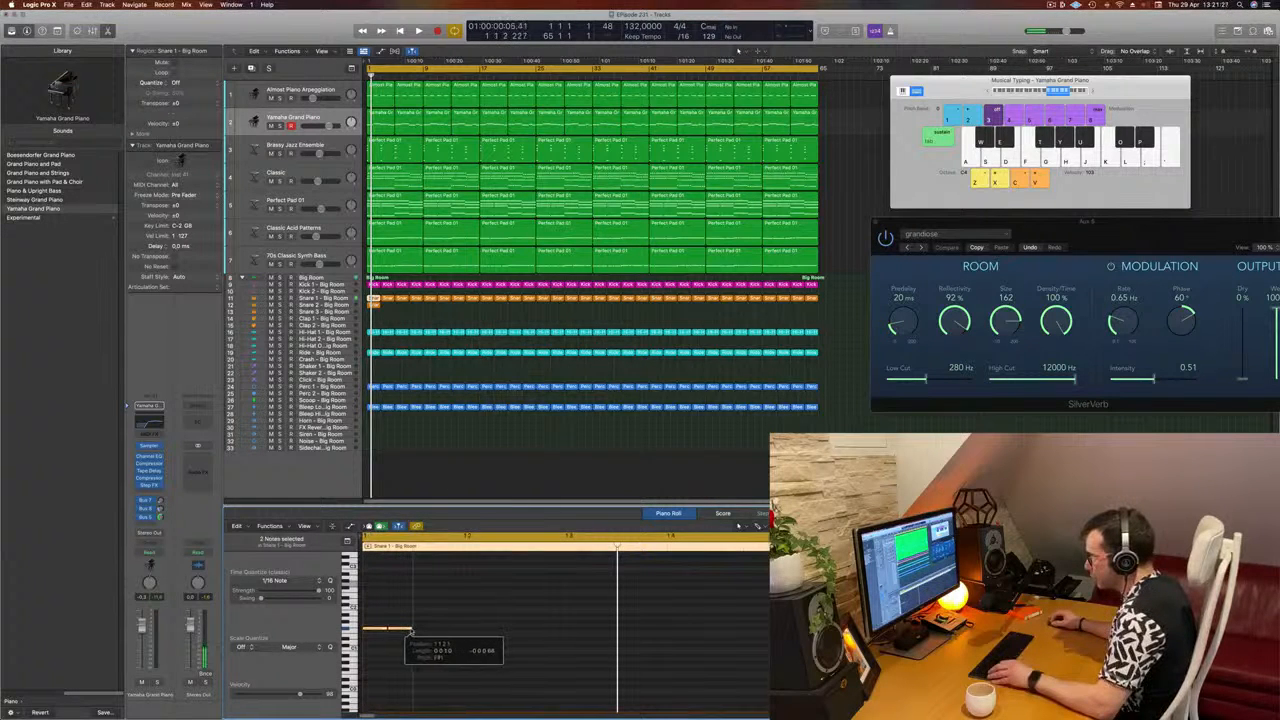
click(391, 643)
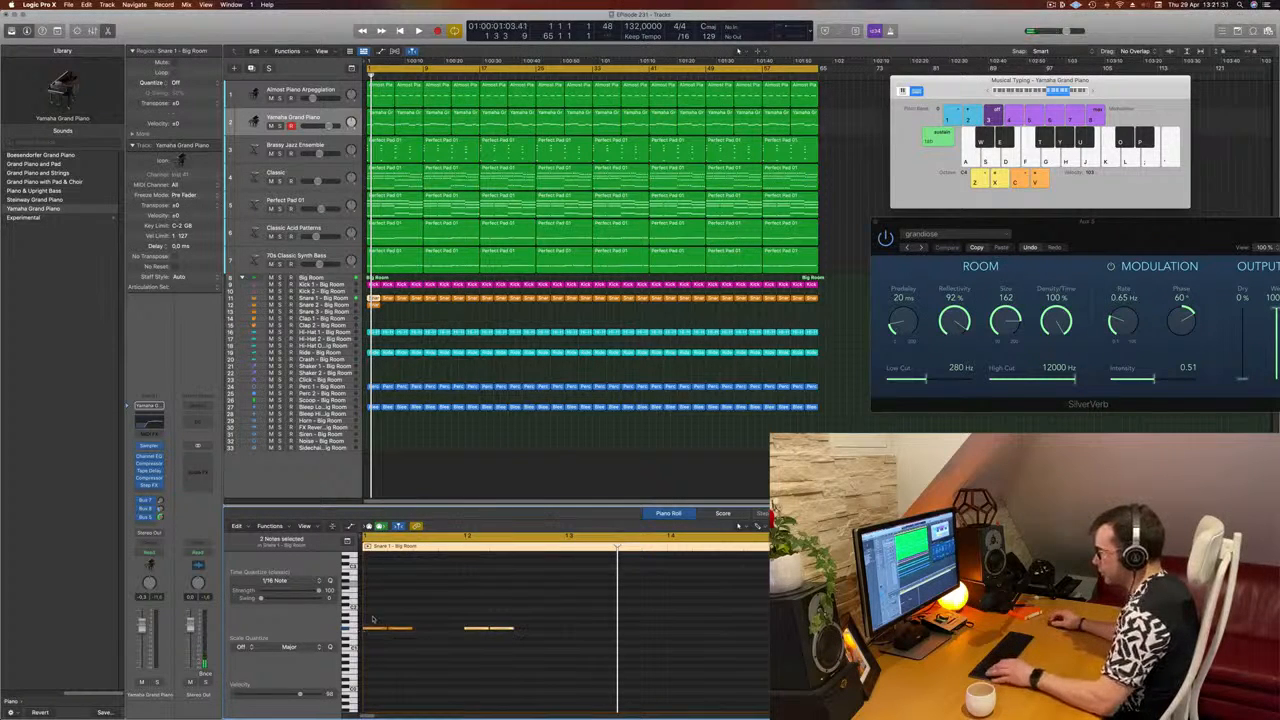
Step: Duplicate the short snare notes in growing groups until continuous sixteenth notes fill bars 1 and 2 of the region
click(373, 622)
drag(376, 632, 435, 636)
scroll(430, 630, down, 3)
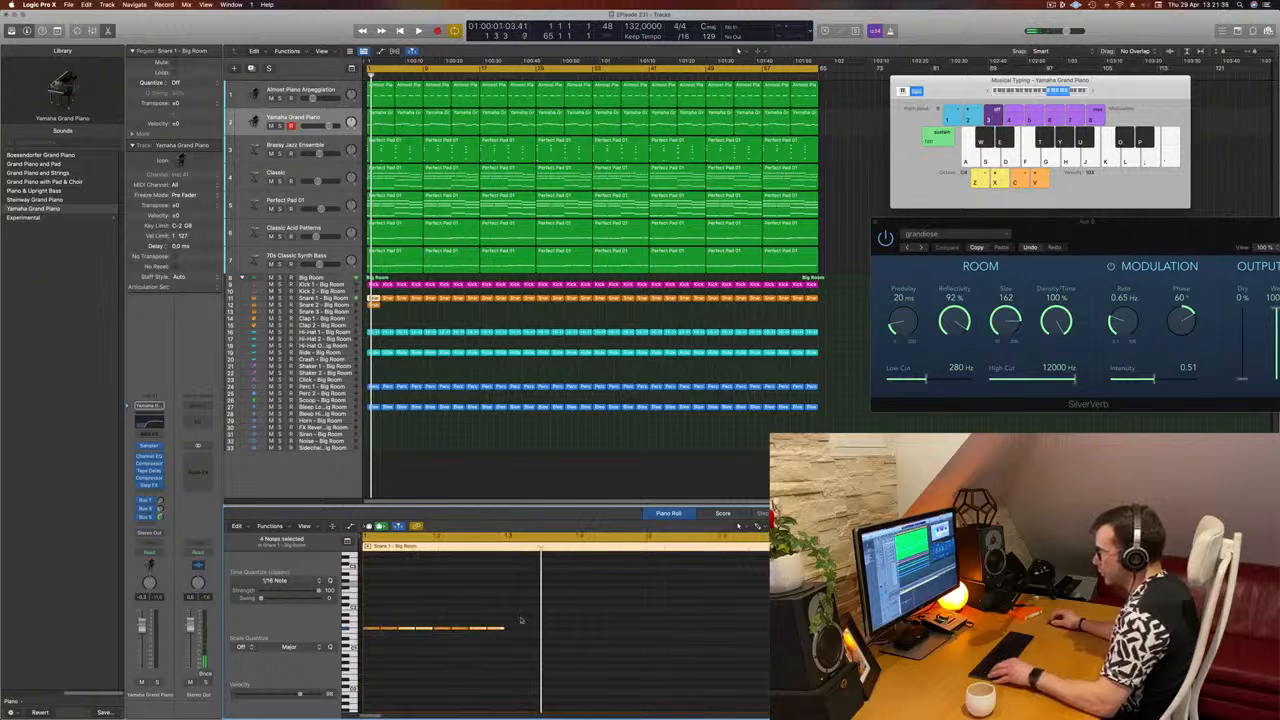
mouse_move(521, 620)
mouse_down()
mouse_move(354, 654)
mouse_move(514, 633)
mouse_up()
key(space)
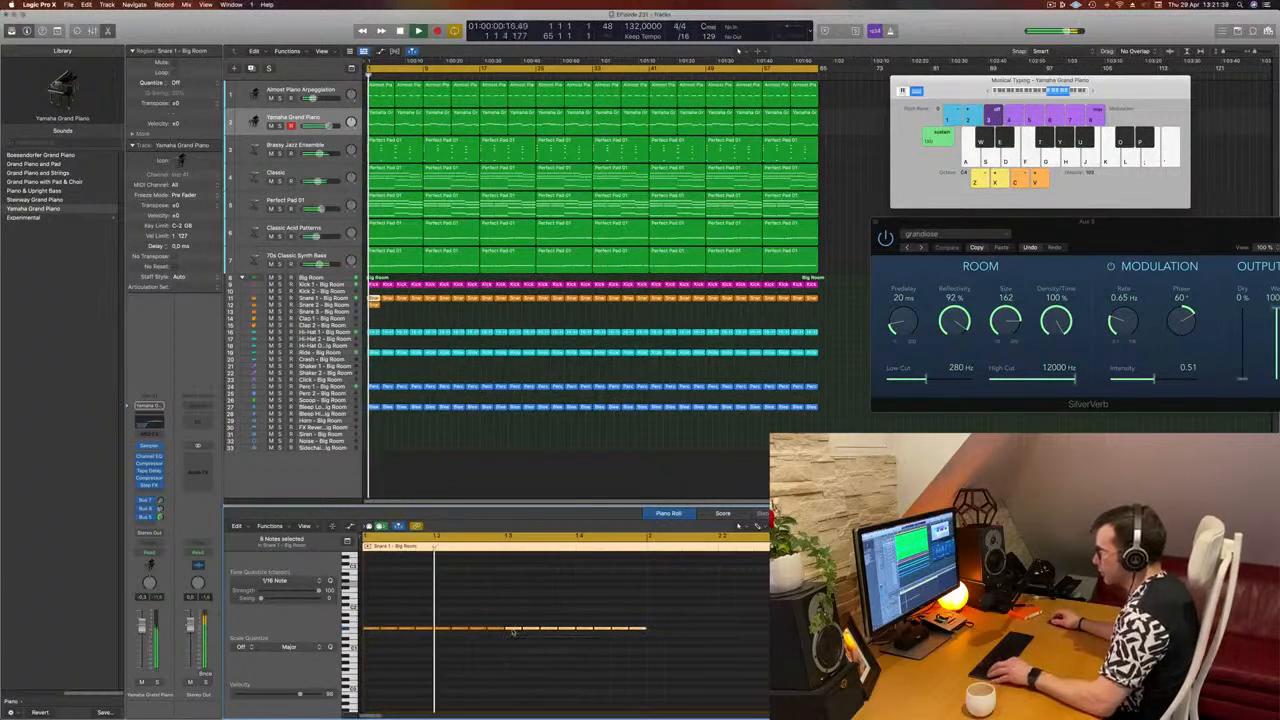
scroll(514, 632, down, 3)
drag(648, 615, 598, 630)
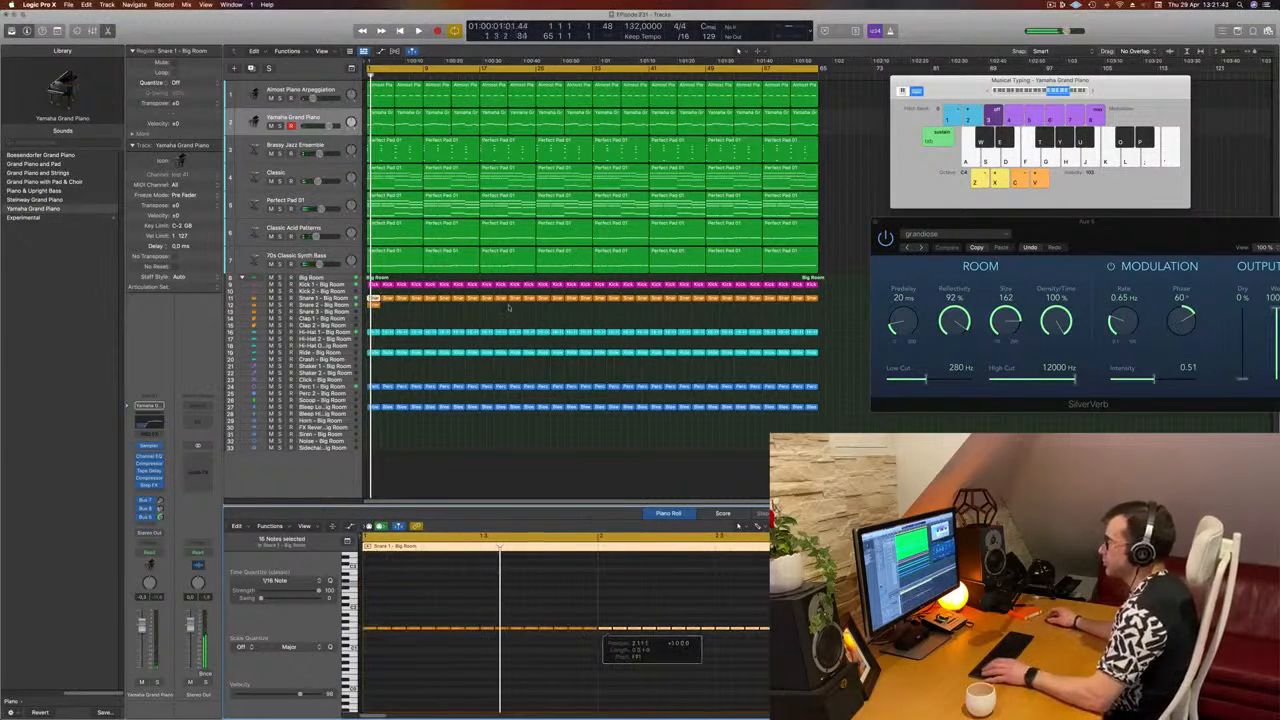
Step: Swap the first regions of the Snare 1 and Snare 2 - Big Room tracks, parking the sixteenth-note region temporarily on the Snare 3 track
click(374, 303)
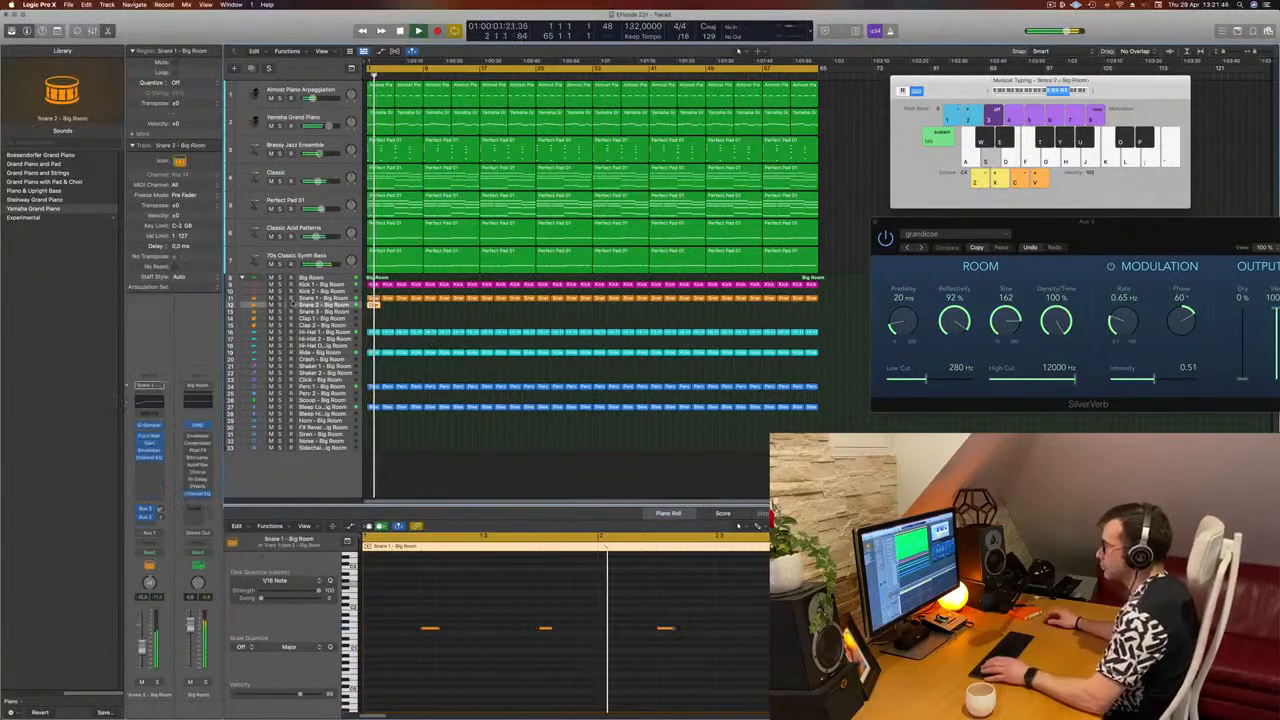
click(366, 320)
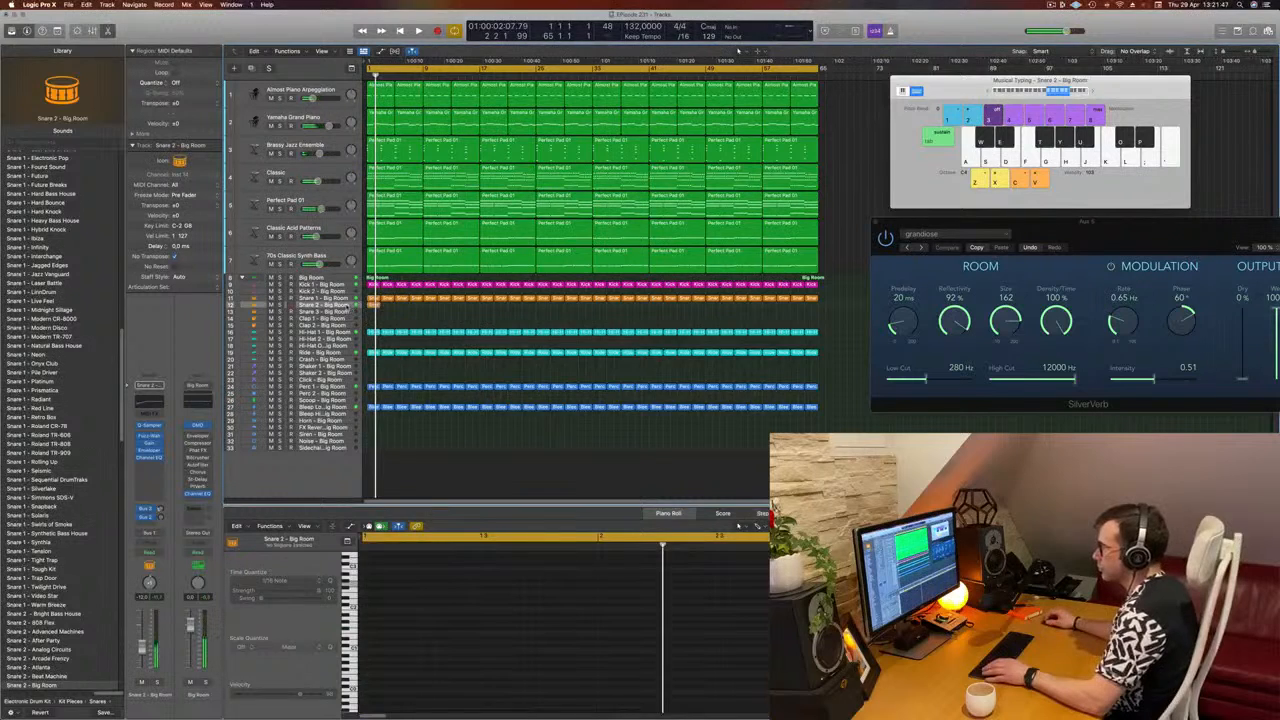
click(373, 300)
click(370, 311)
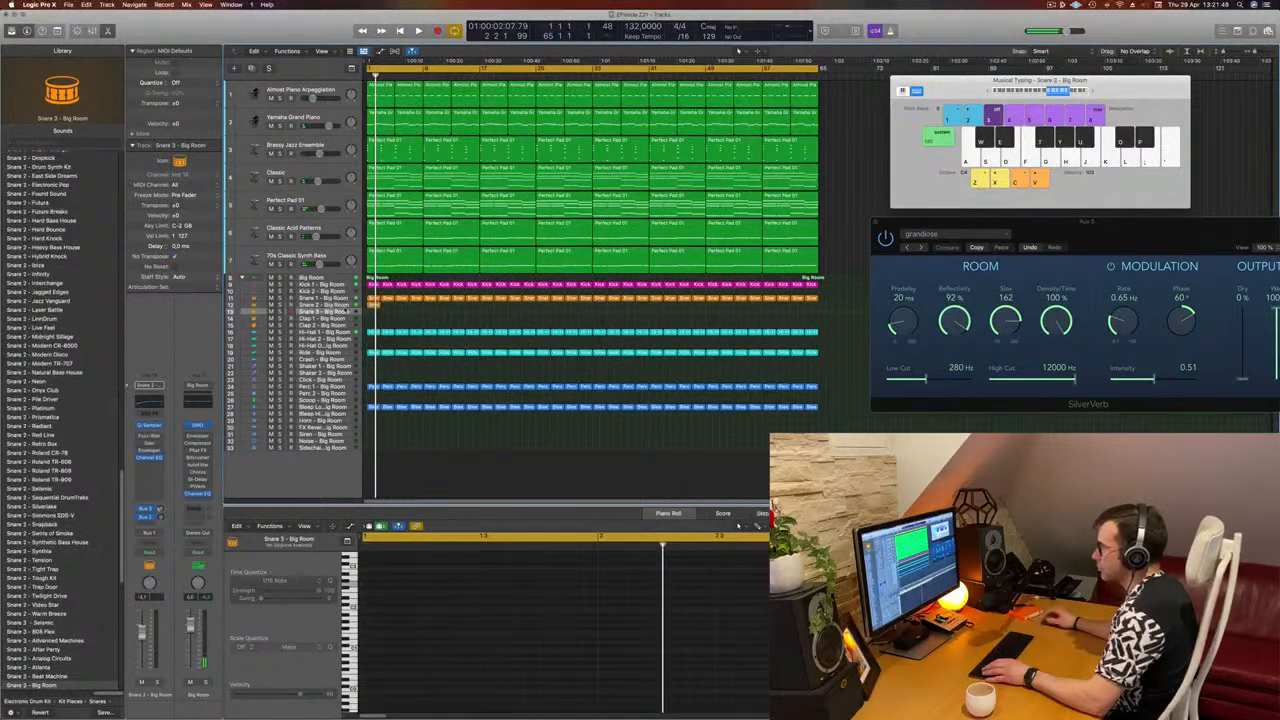
click(373, 305)
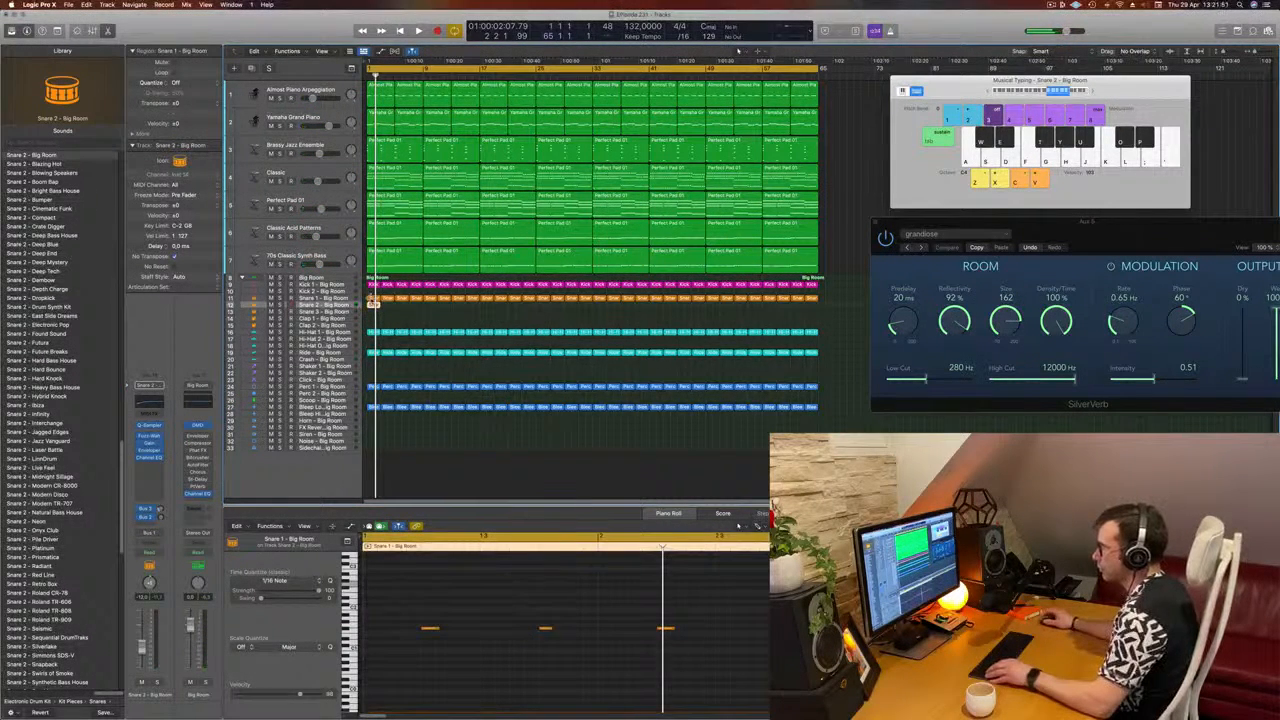
click(372, 298)
drag(372, 298, 395, 311)
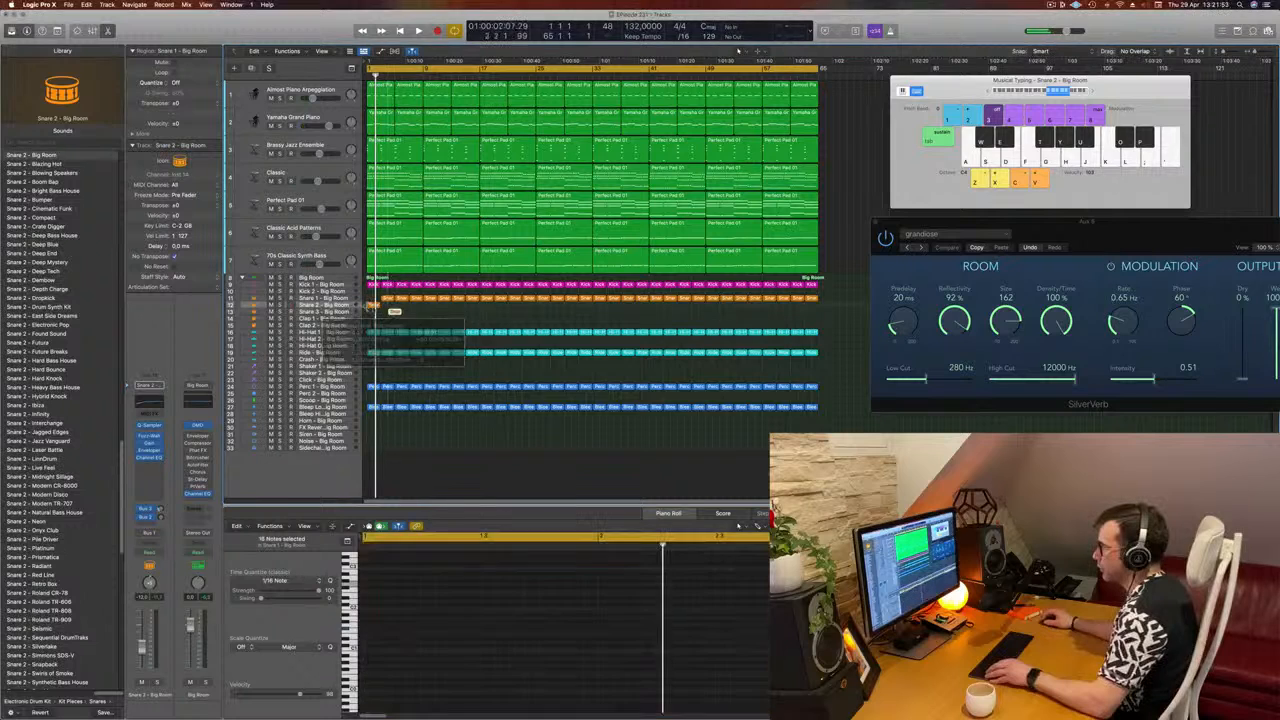
click(373, 298)
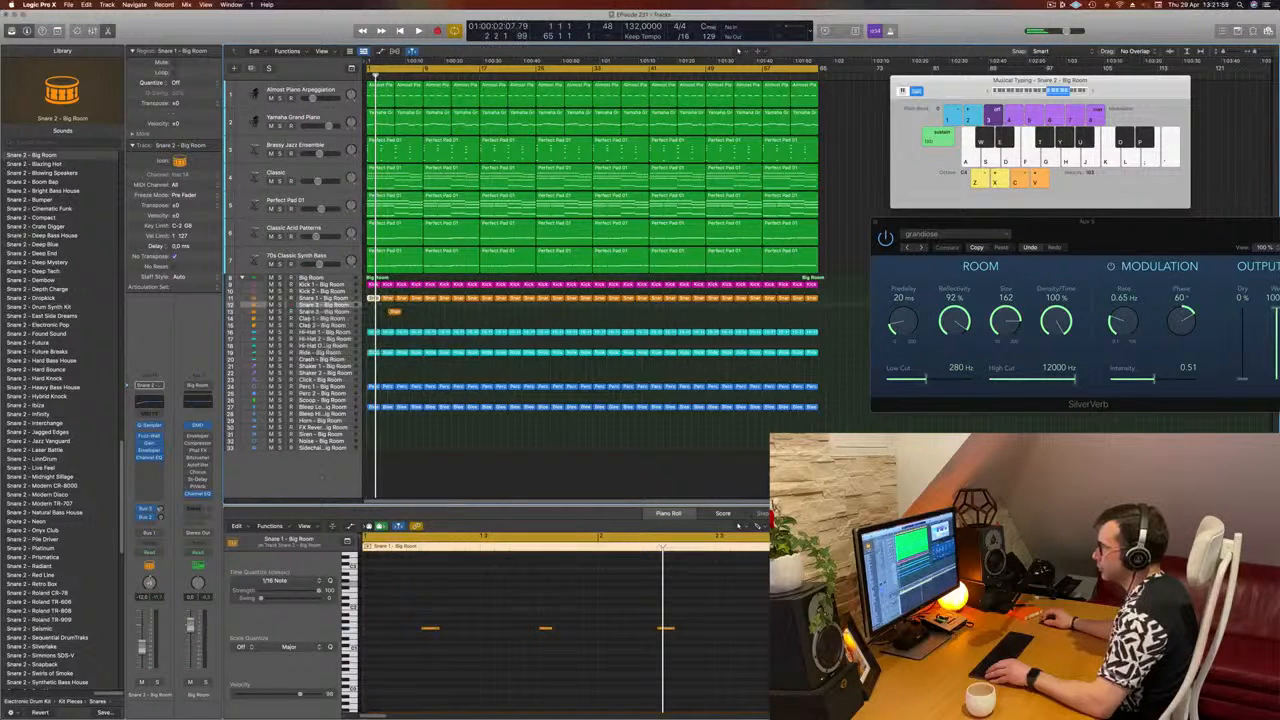
drag(394, 312, 374, 305)
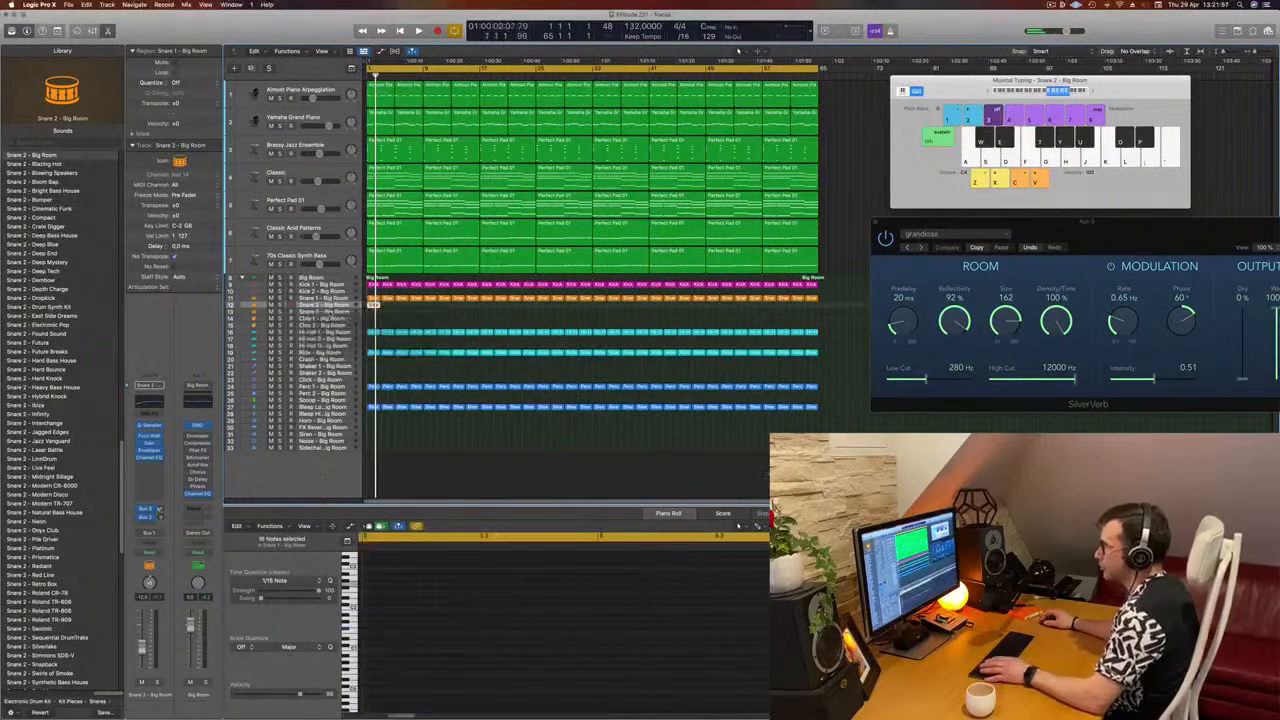
Step: Raise all notes of the region on the Snare 2 - Big Room track by an octave and lower them again by a few semitones
key(space)
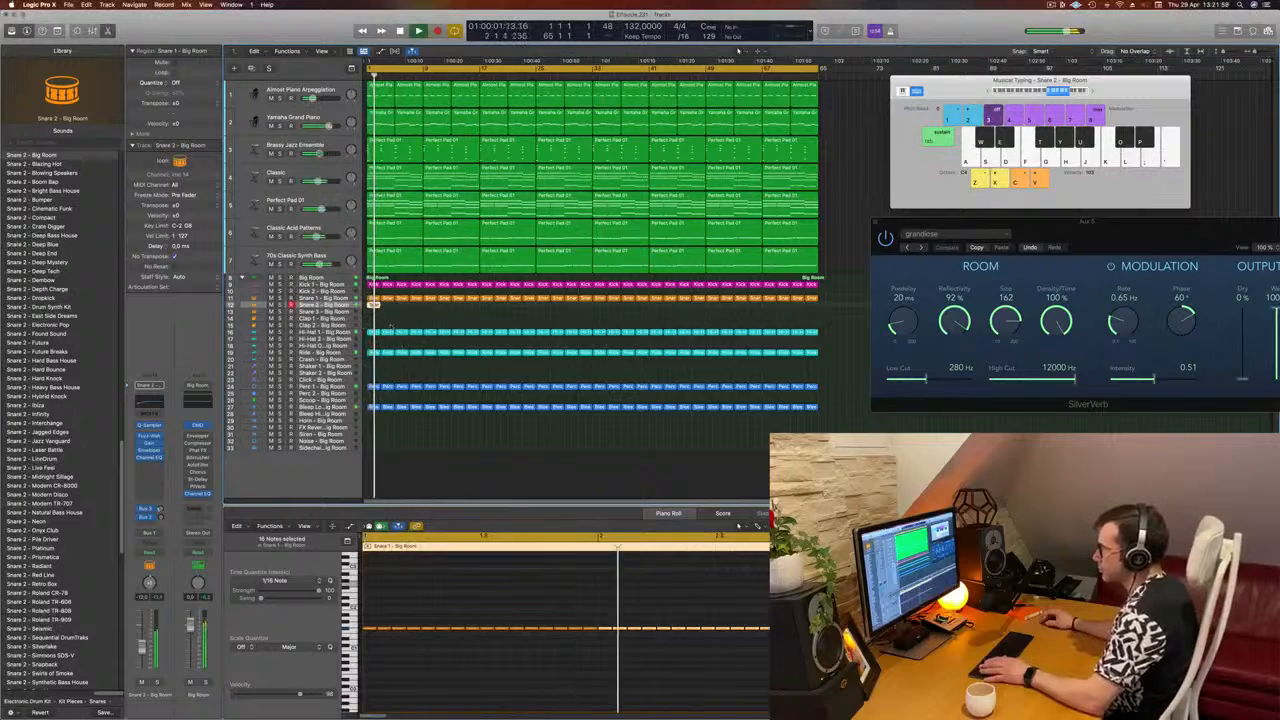
key(super+a)
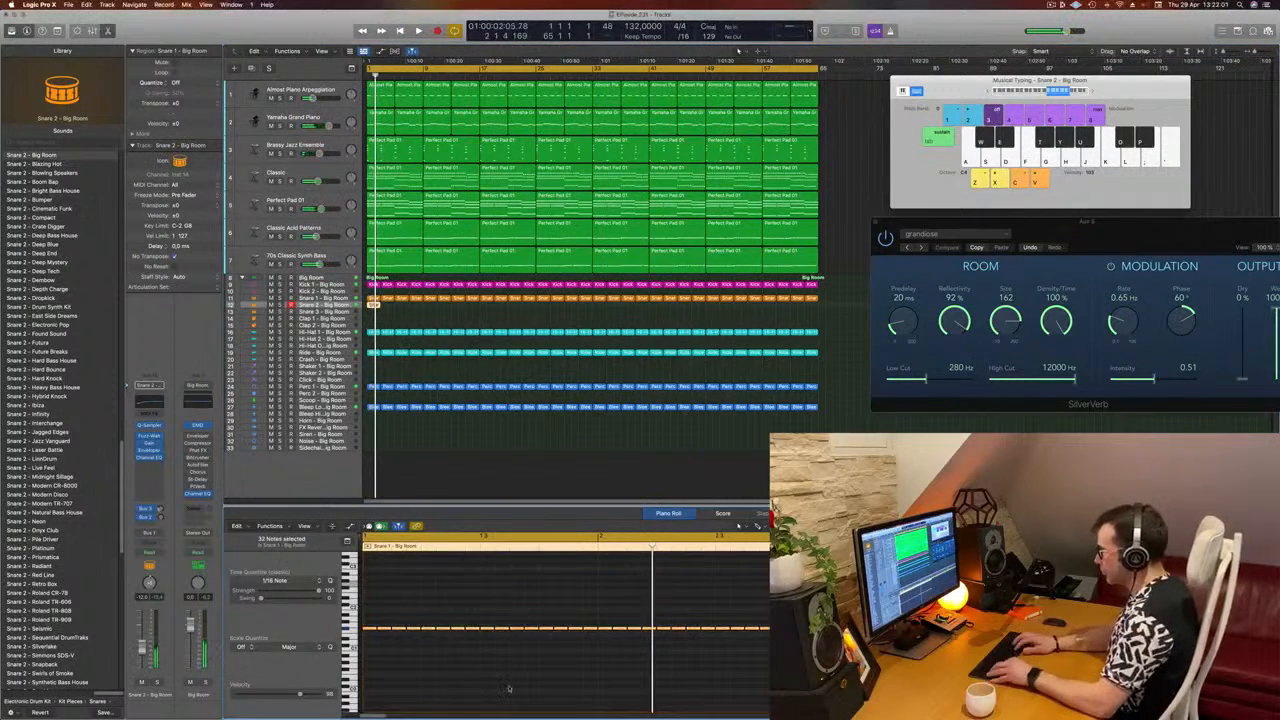
key(alt+shift+Up)
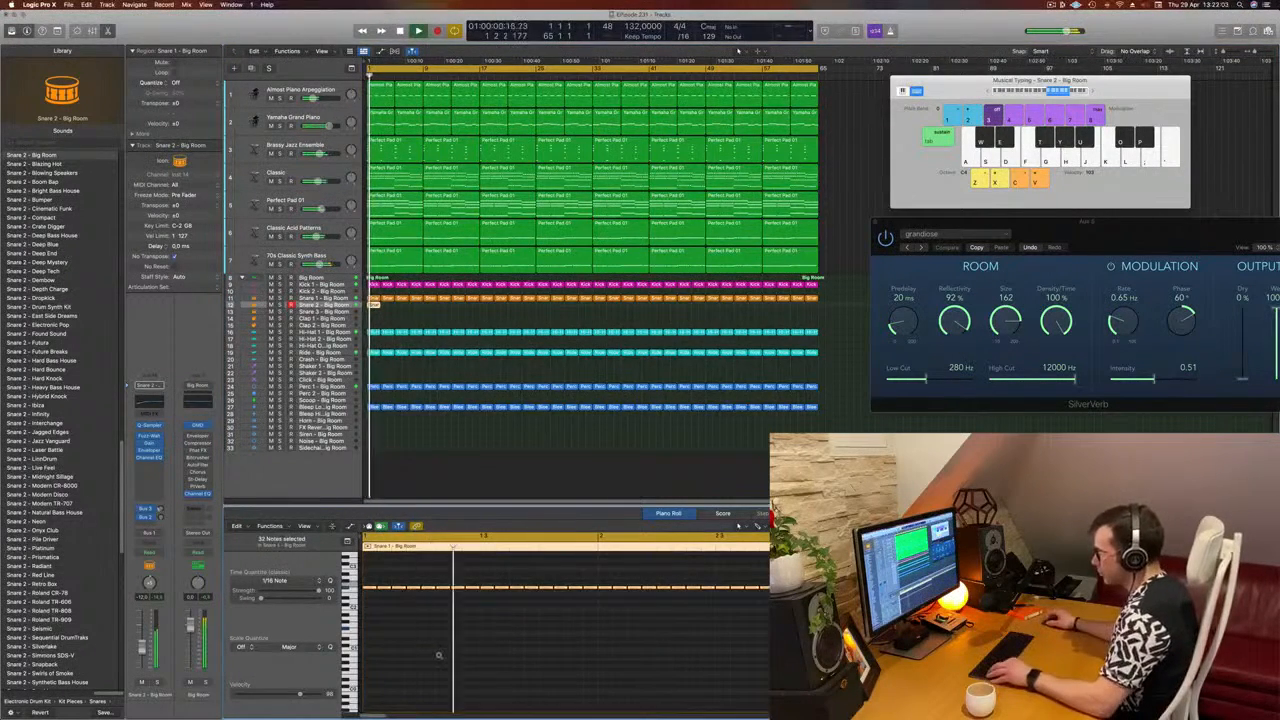
ctrl+alt+click(438, 655)
scroll(355, 600, down, 3)
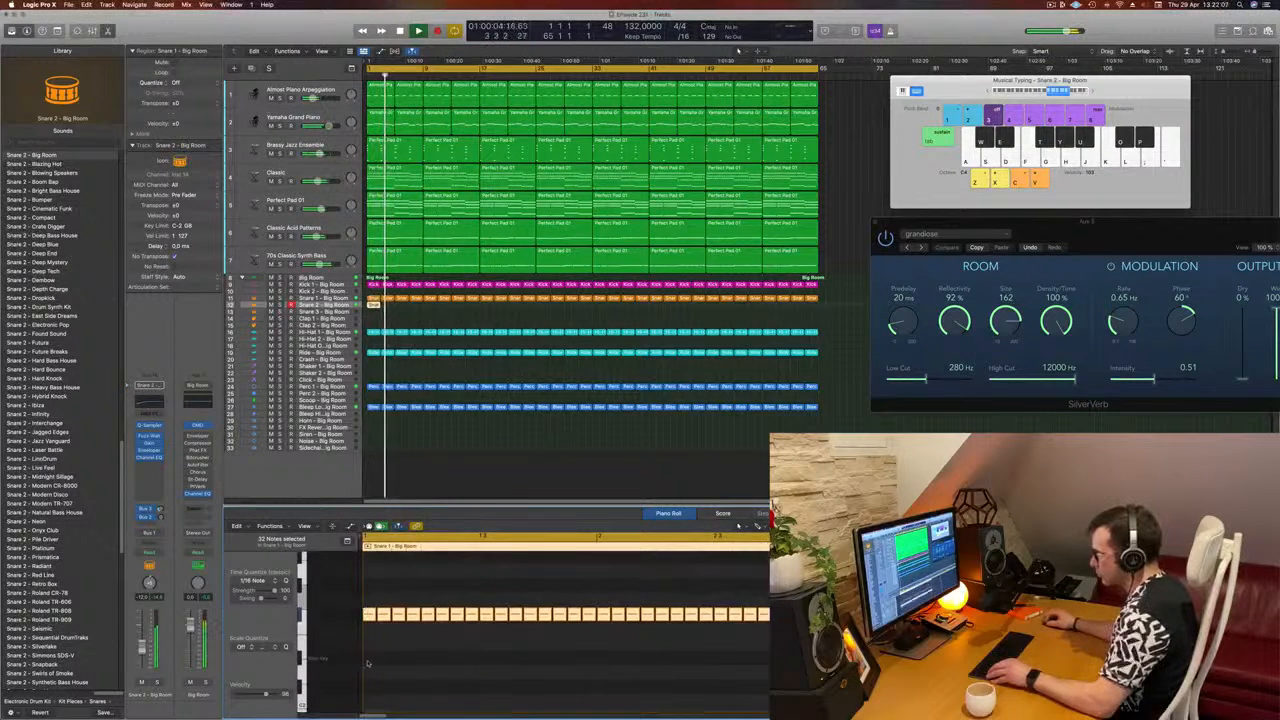
drag(366, 613, 368, 665)
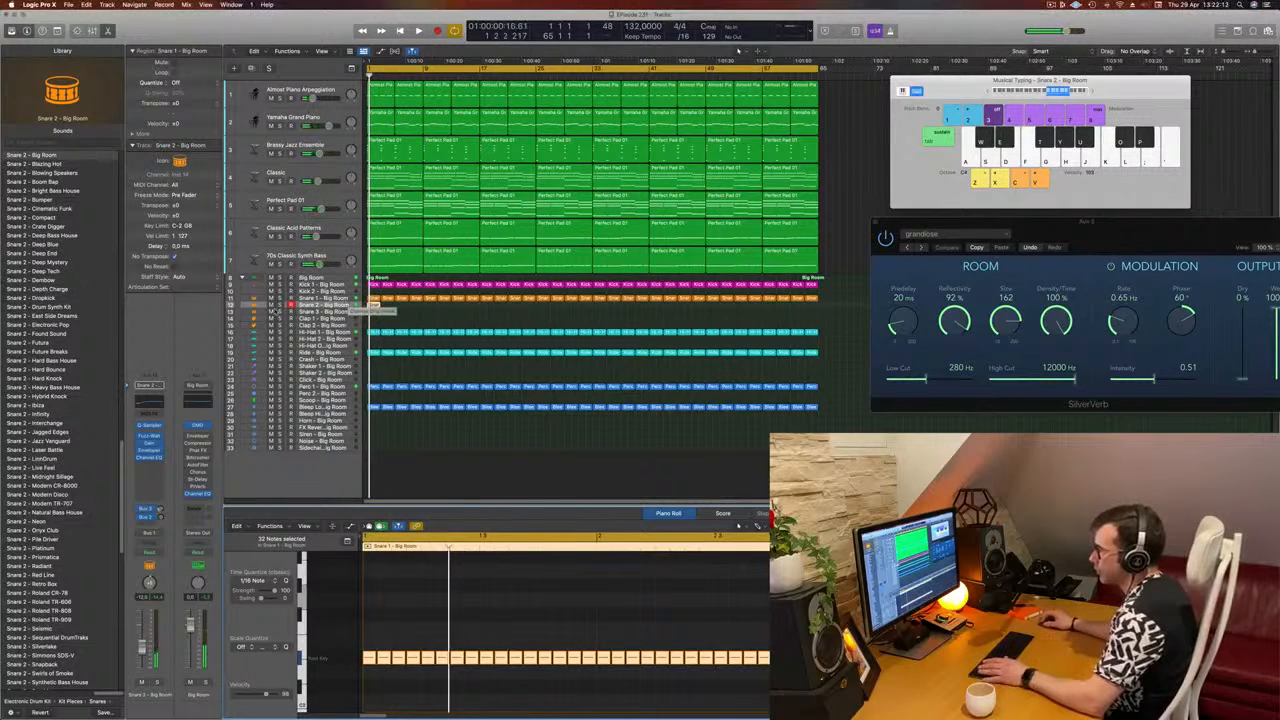
Step: Load the Snare 1 - Big Room patch from the sound library onto the Snare 2 - Big Room track
scroll(71, 337, up, 10)
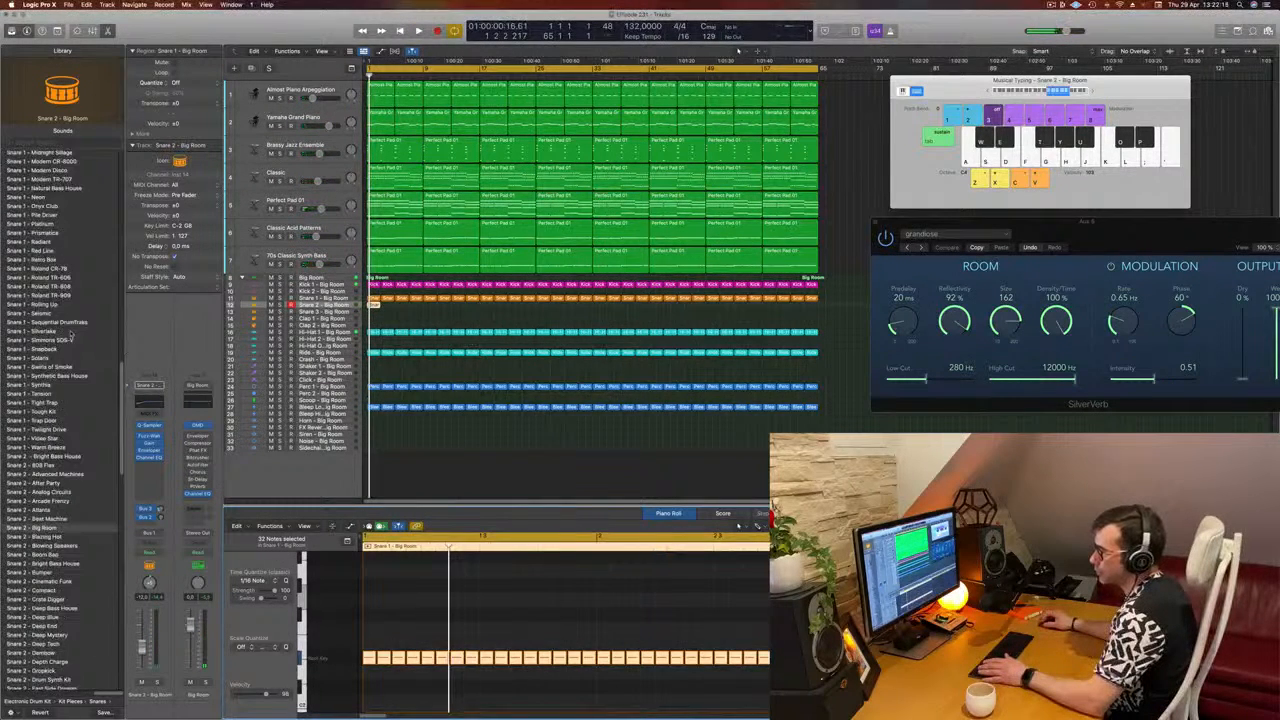
scroll(71, 337, up, 15)
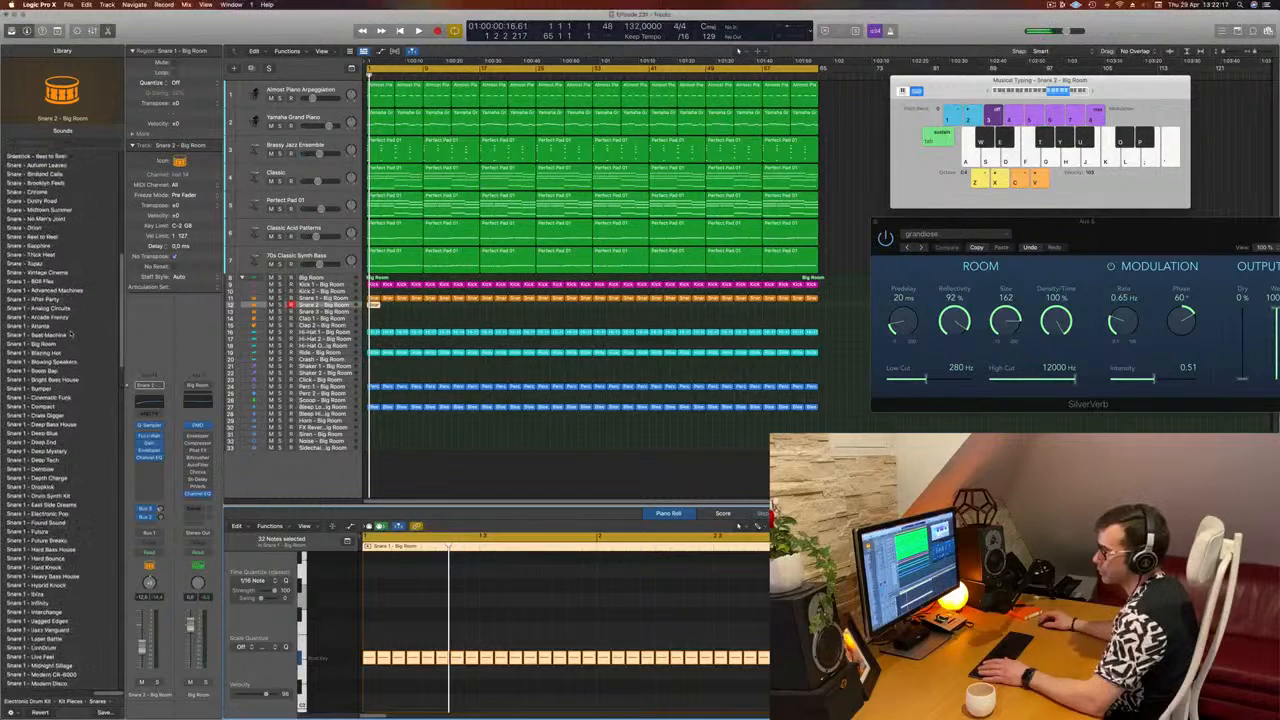
scroll(71, 334, up, 5)
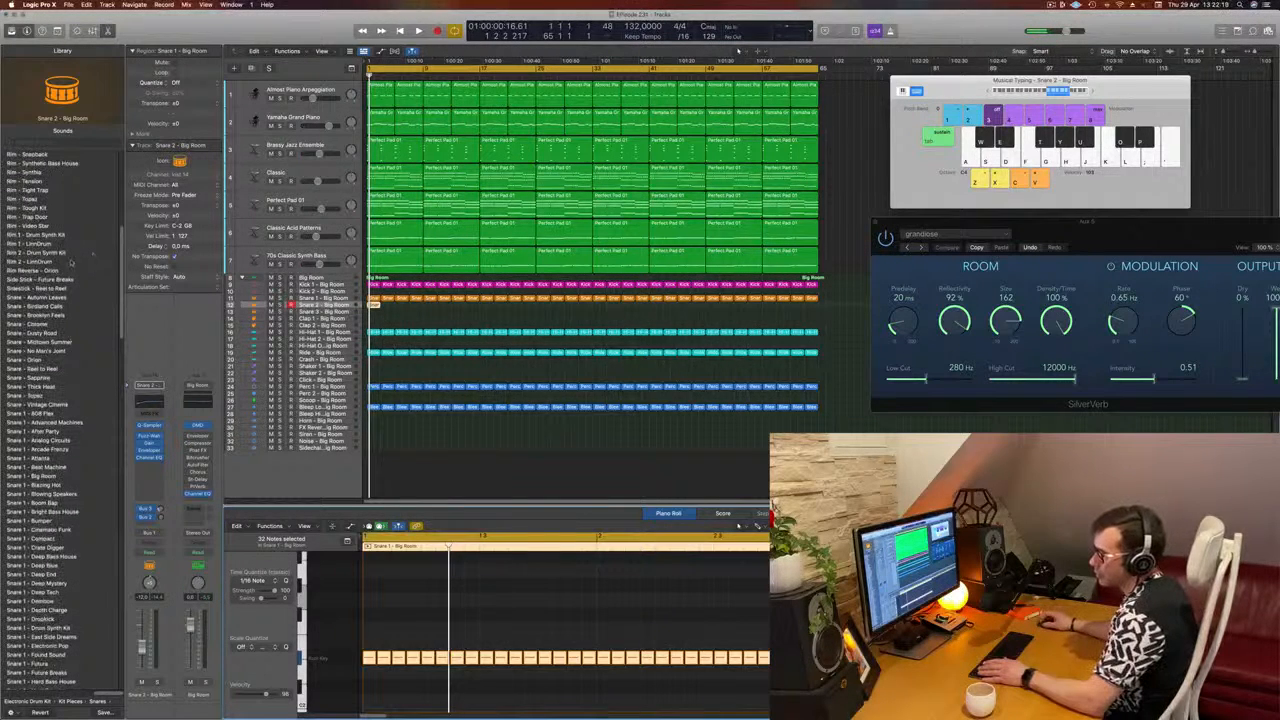
scroll(60, 375, down, 3)
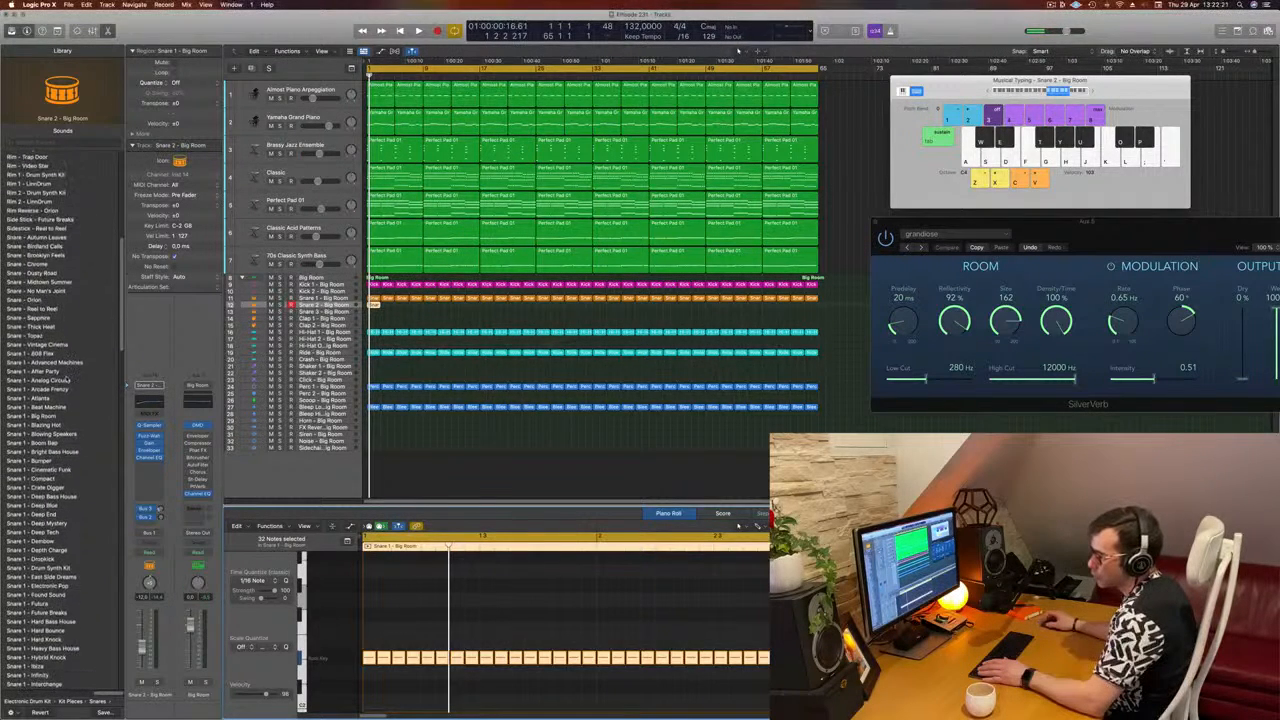
scroll(90, 388, down, 5)
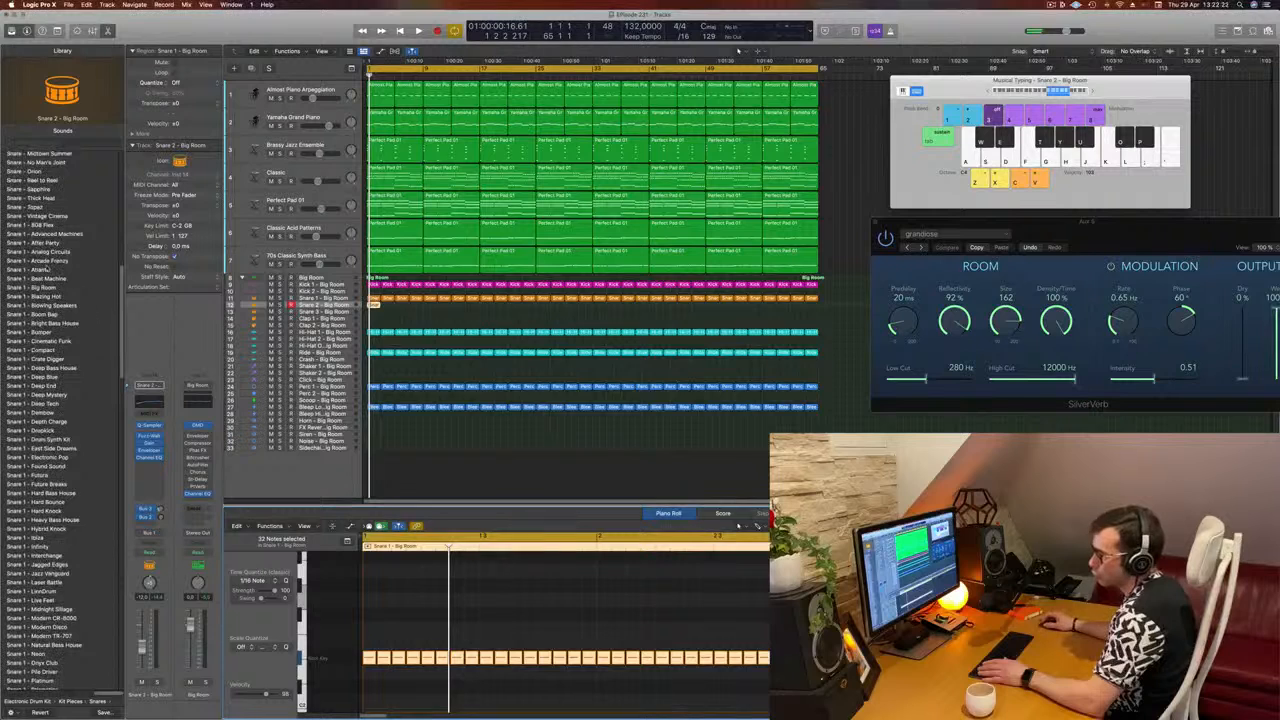
click(35, 287)
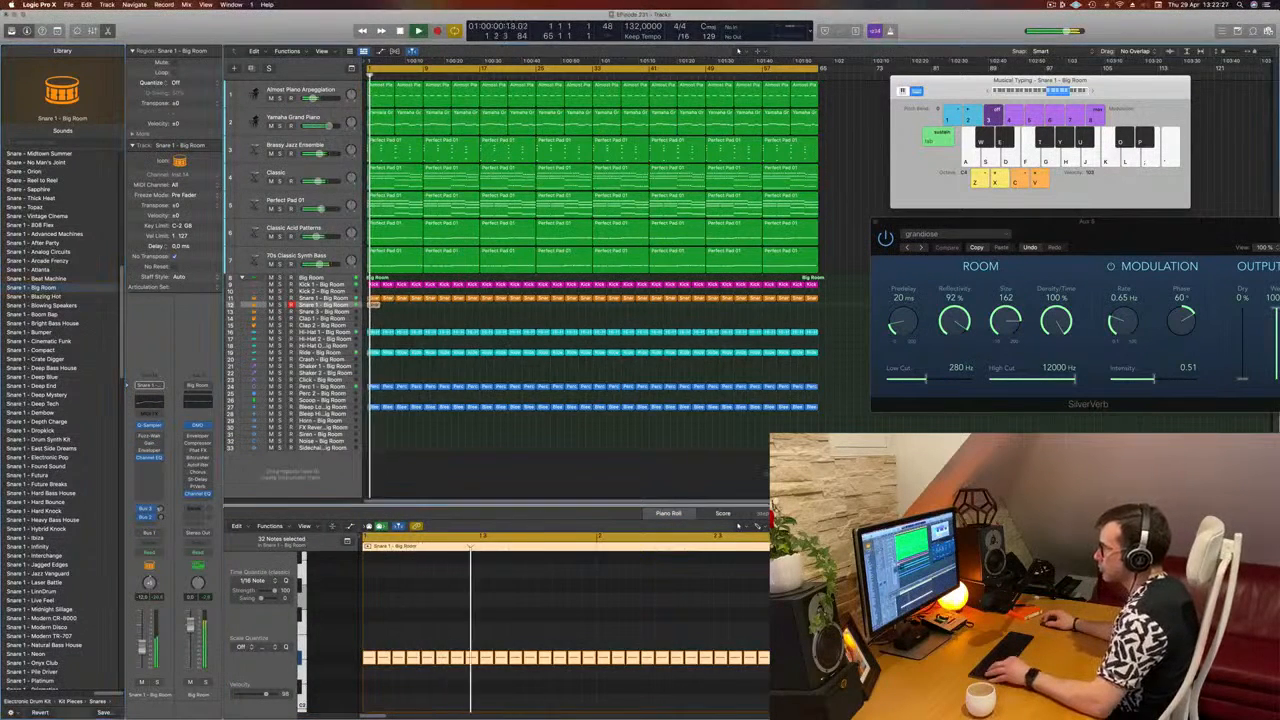
Step: Place the sixteenth-note region at both bar 1 and bar 3 of the second snare track
drag(375, 305, 389, 306)
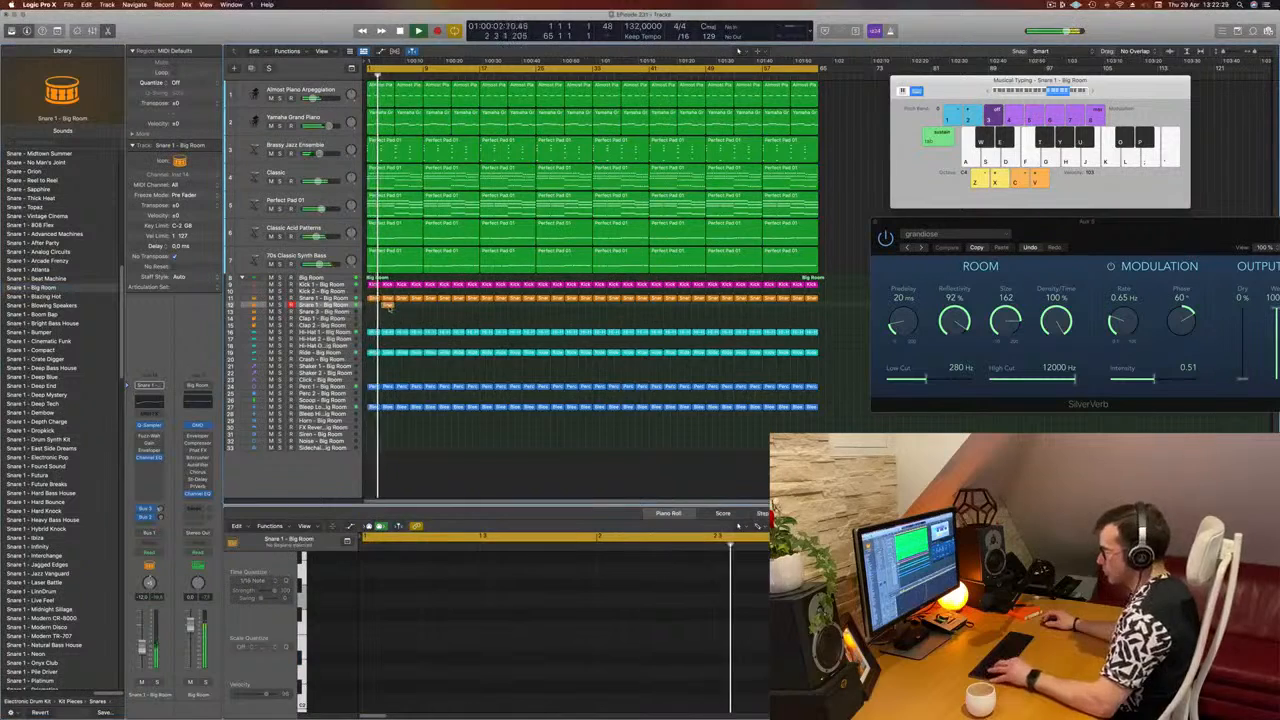
click(374, 299)
drag(374, 299, 377, 306)
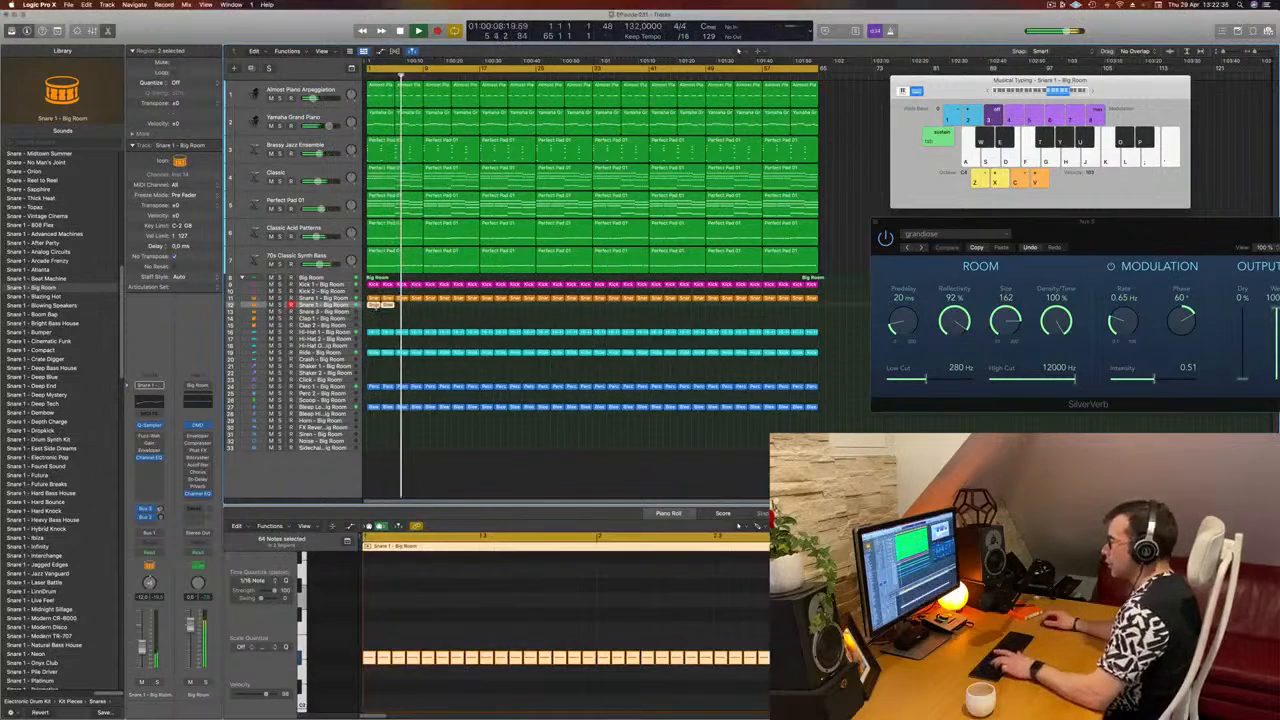
Step: Repeat the pair of sixteenth-note regions along the second snare track until it reaches the end of bar 64
key(super+r)
key(super+r)
key(super+r)
key(super+r)
key(super+r)
key(super+r)
key(super+r)
key(super+r)
key(super+r)
key(super+r)
key(super+r)
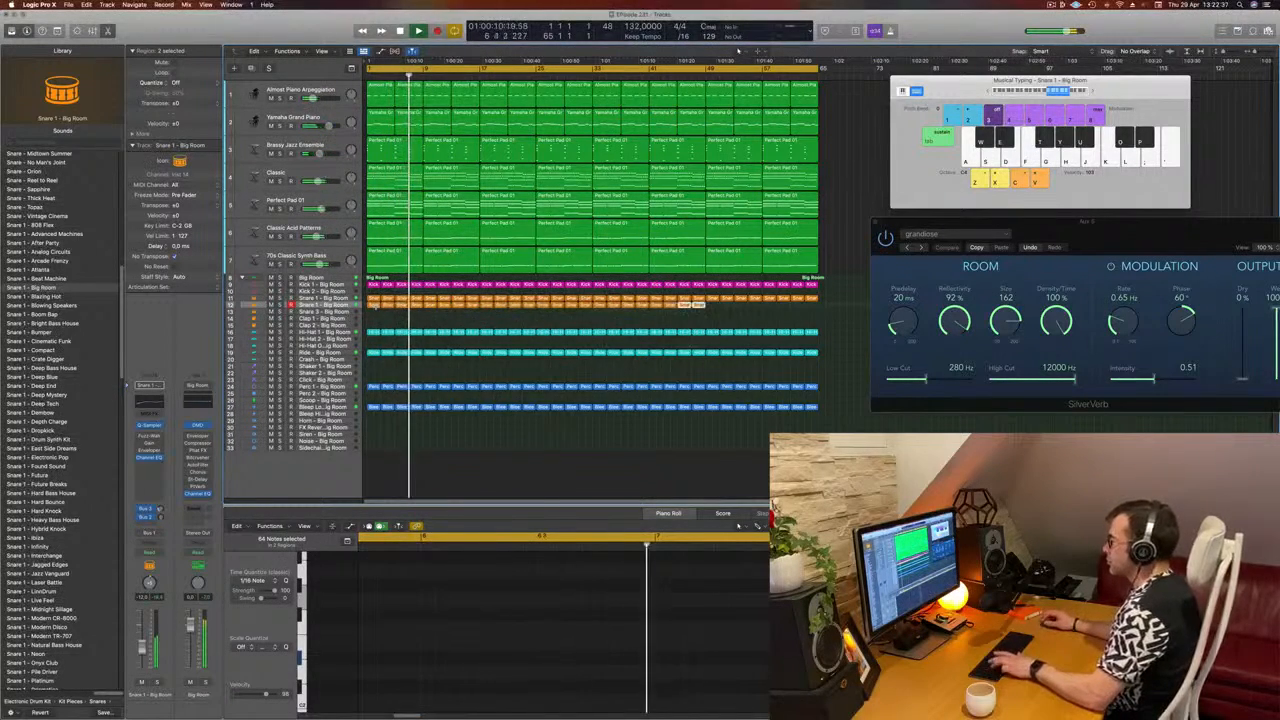
key(super+r)
key(super+r)
key(super+r)
key(super+r)
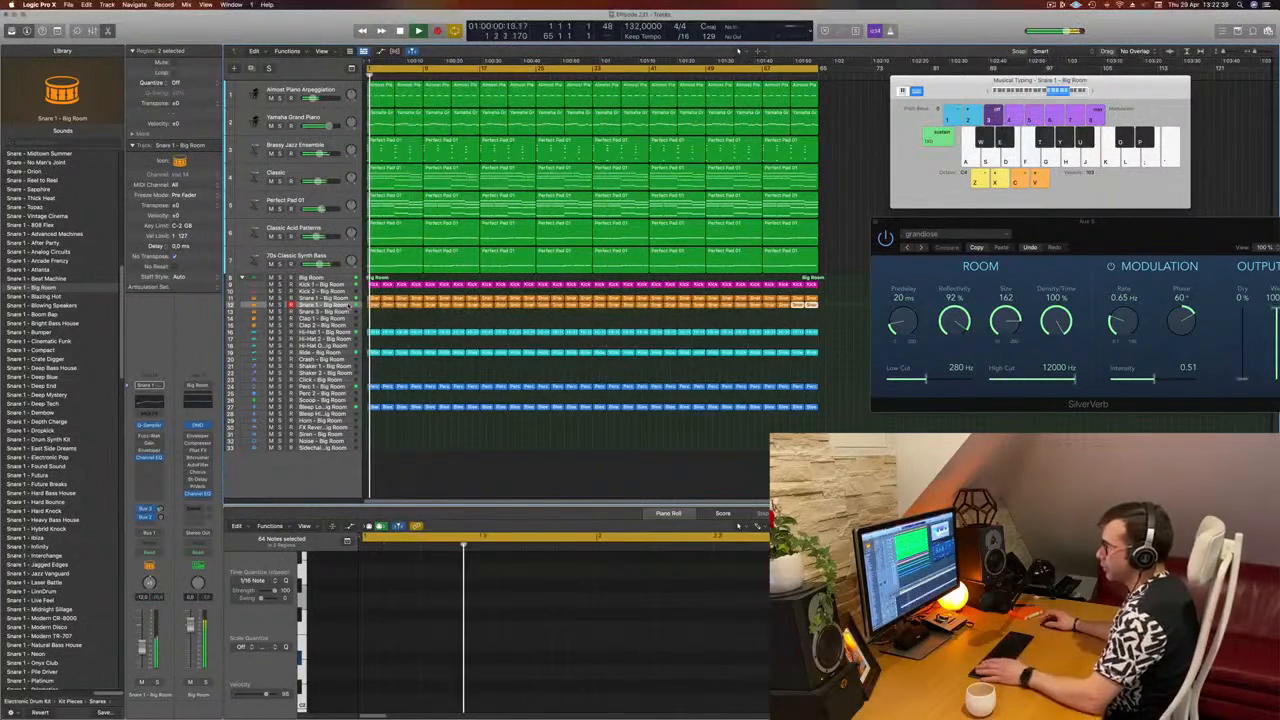
Step: Insert a stereo Step FX effect after the Channel EQ on the second snare track and load its Brittle Spike preset
key(shift+s)
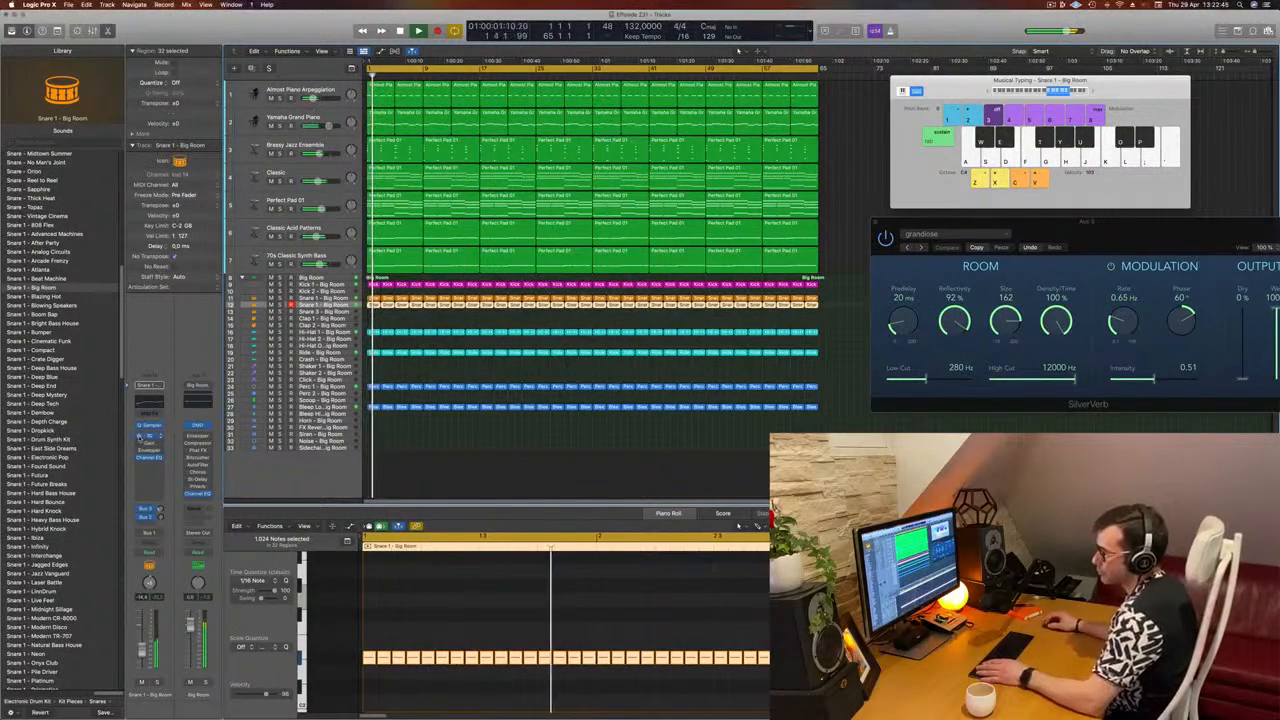
click(157, 437)
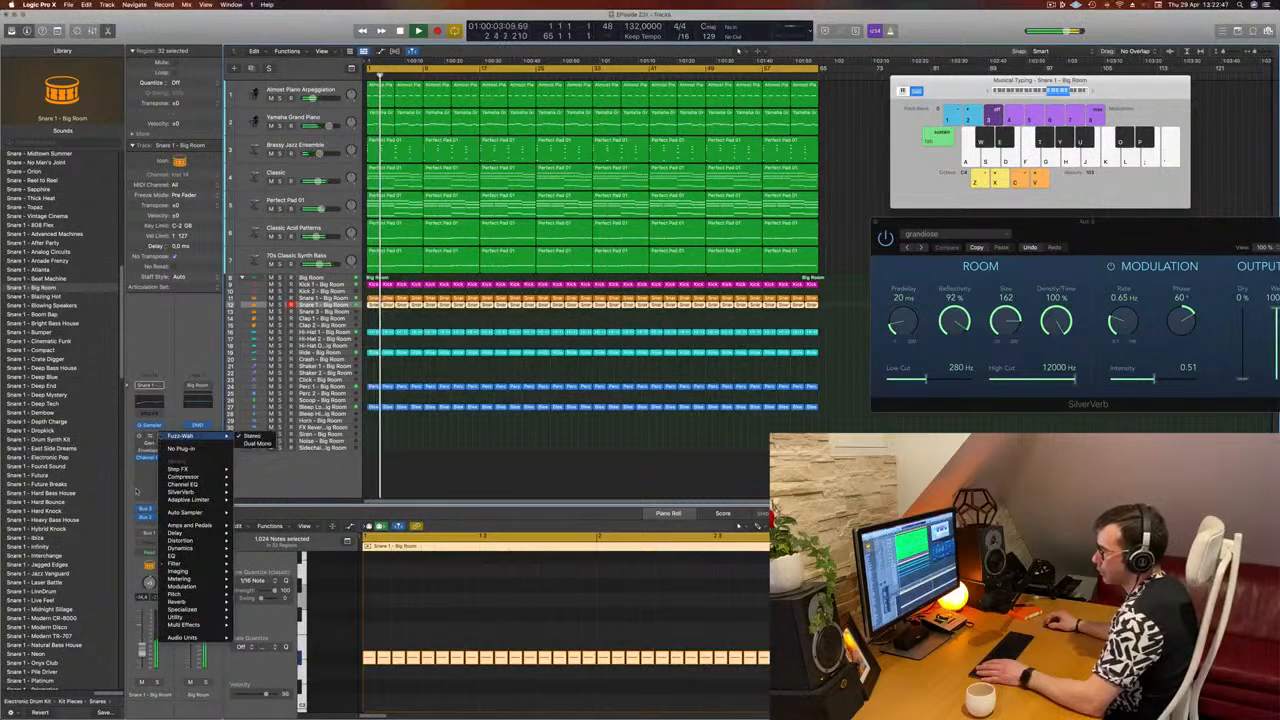
click(145, 463)
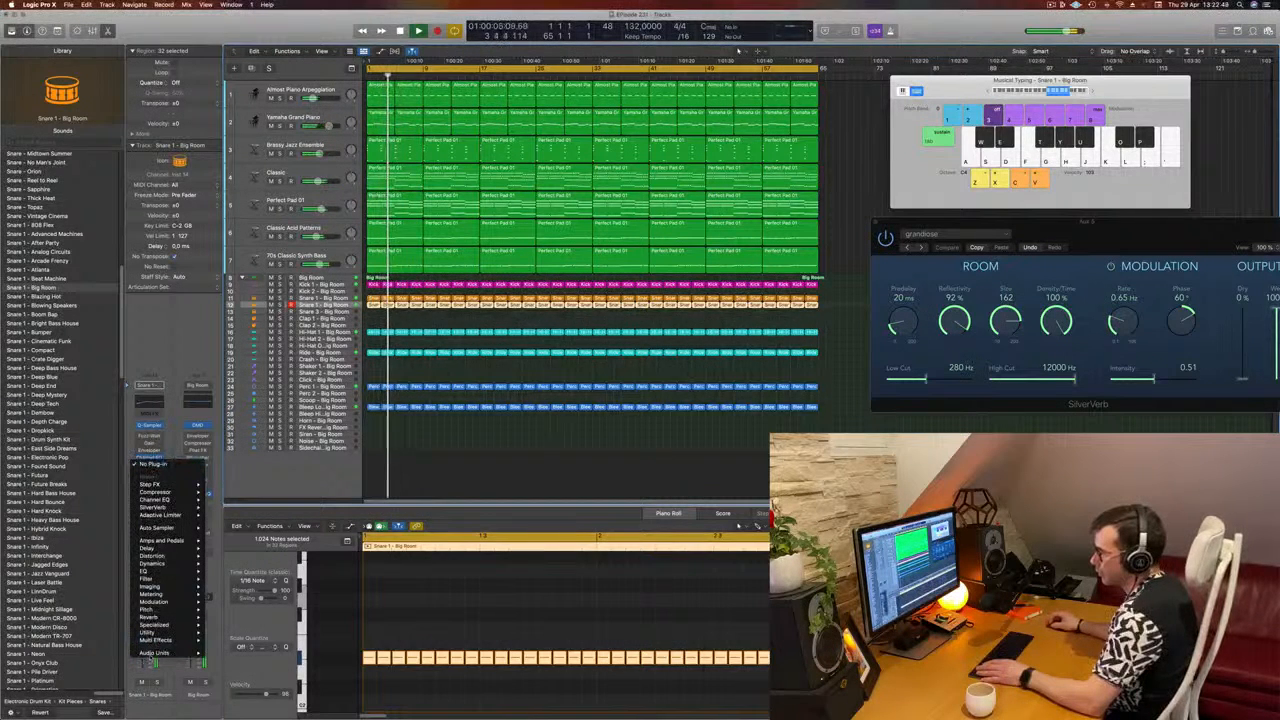
mouse_move(155, 640)
mouse_move(226, 640)
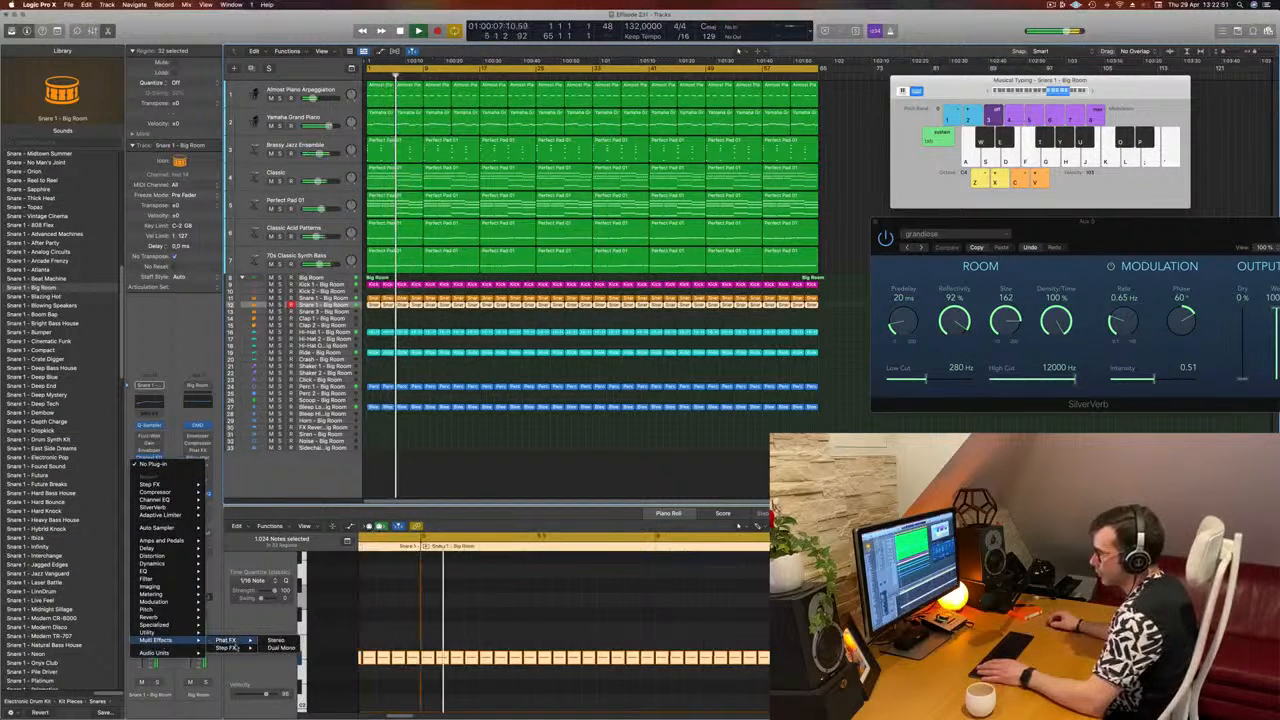
click(275, 640)
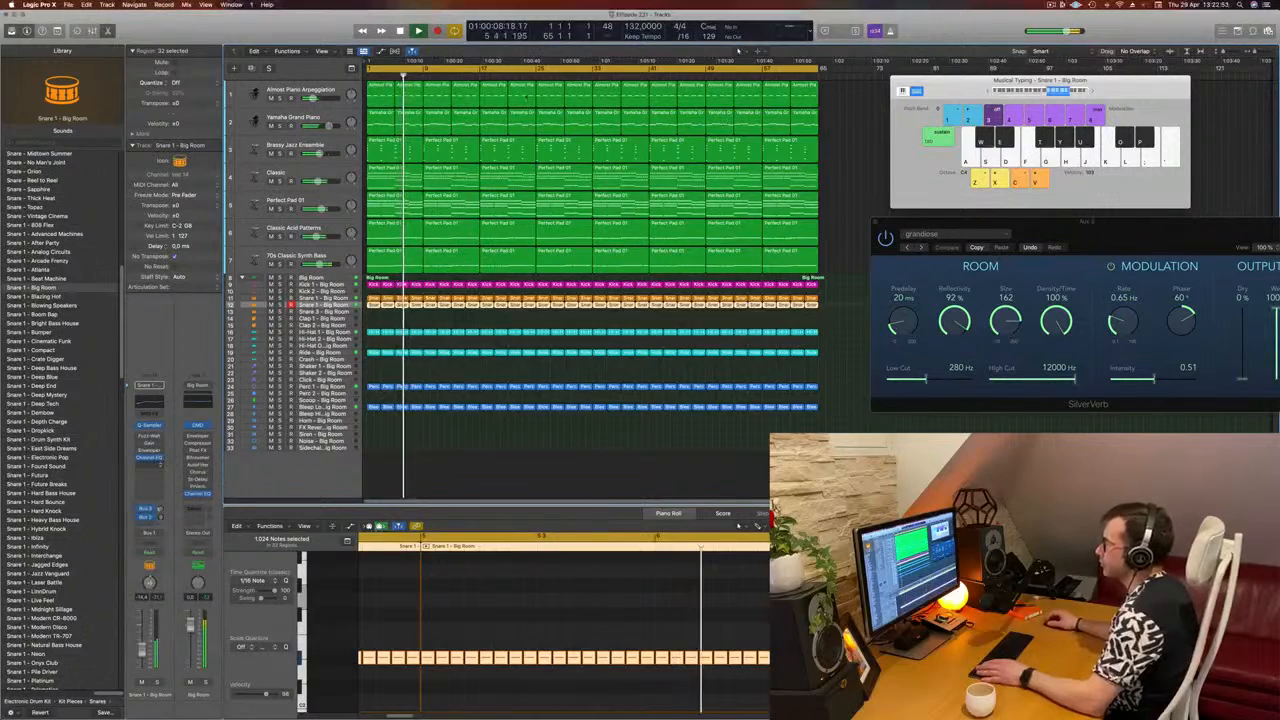
drag(527, 117, 501, 147)
key(space)
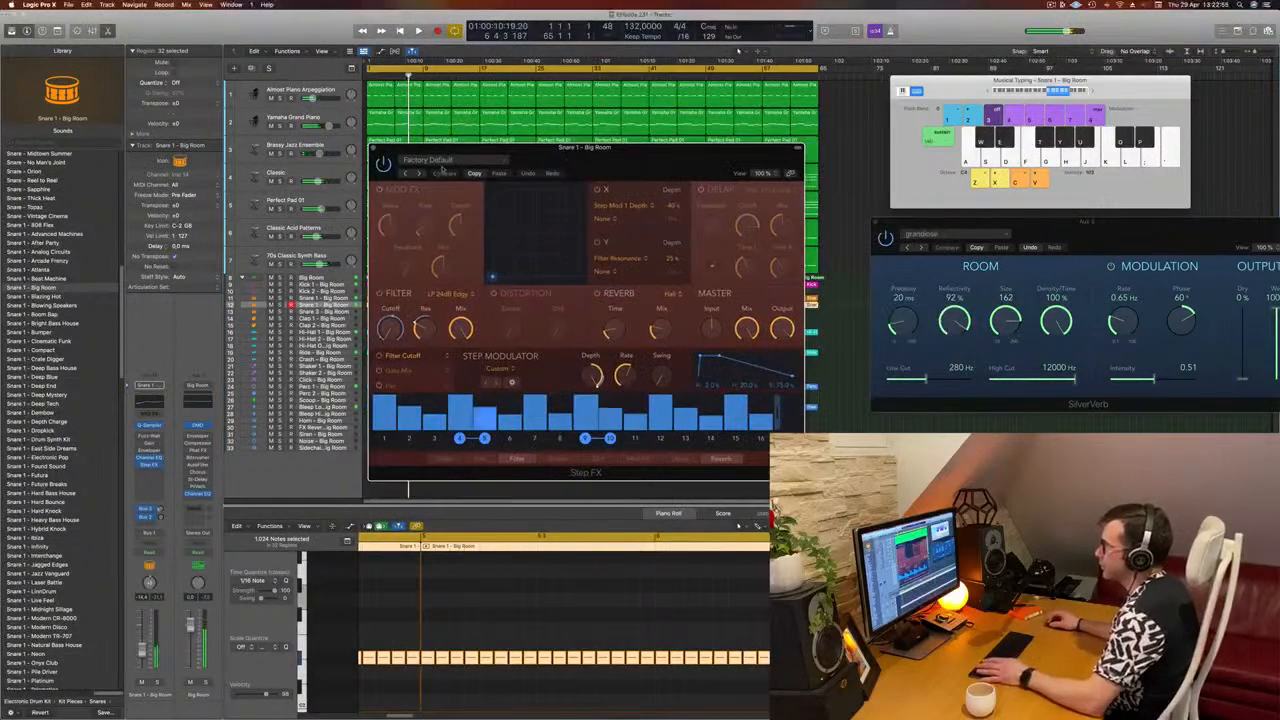
click(420, 173)
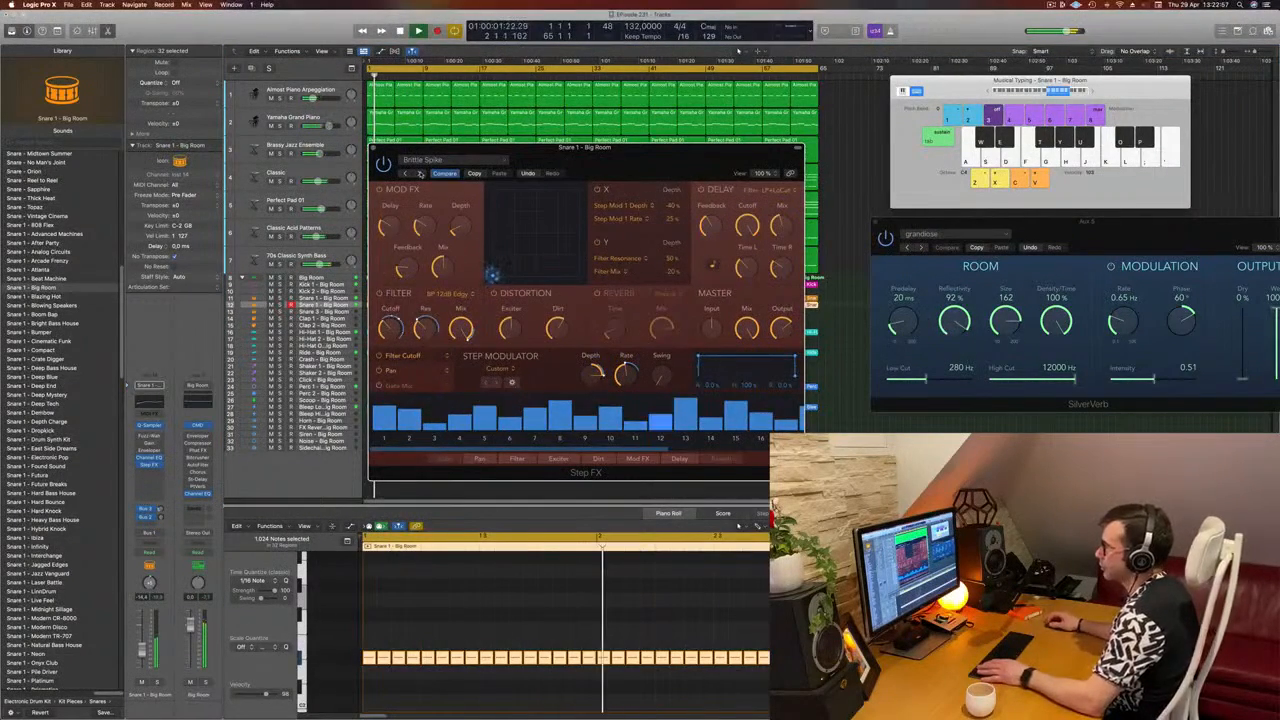
Step: Audition the Step FX presets following Brittle Spike on the second snare track, through Ethereal Wash
click(420, 173)
click(420, 173)
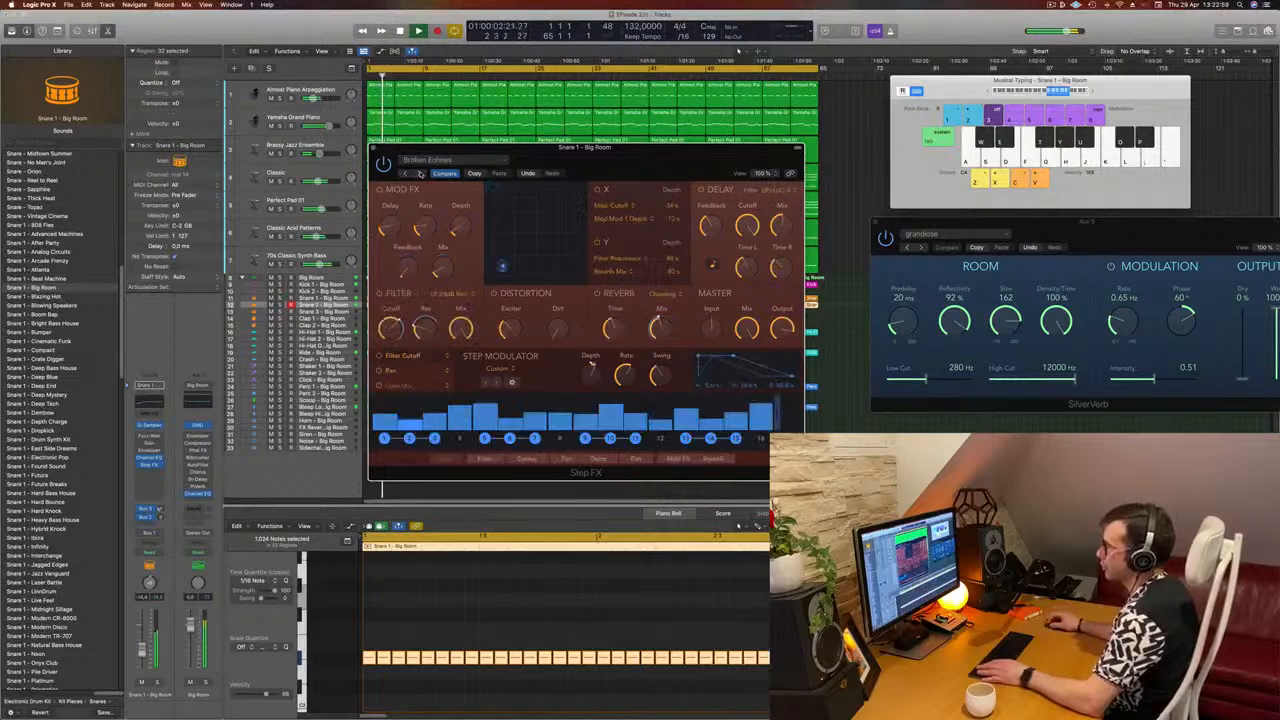
click(420, 173)
click(420, 173)
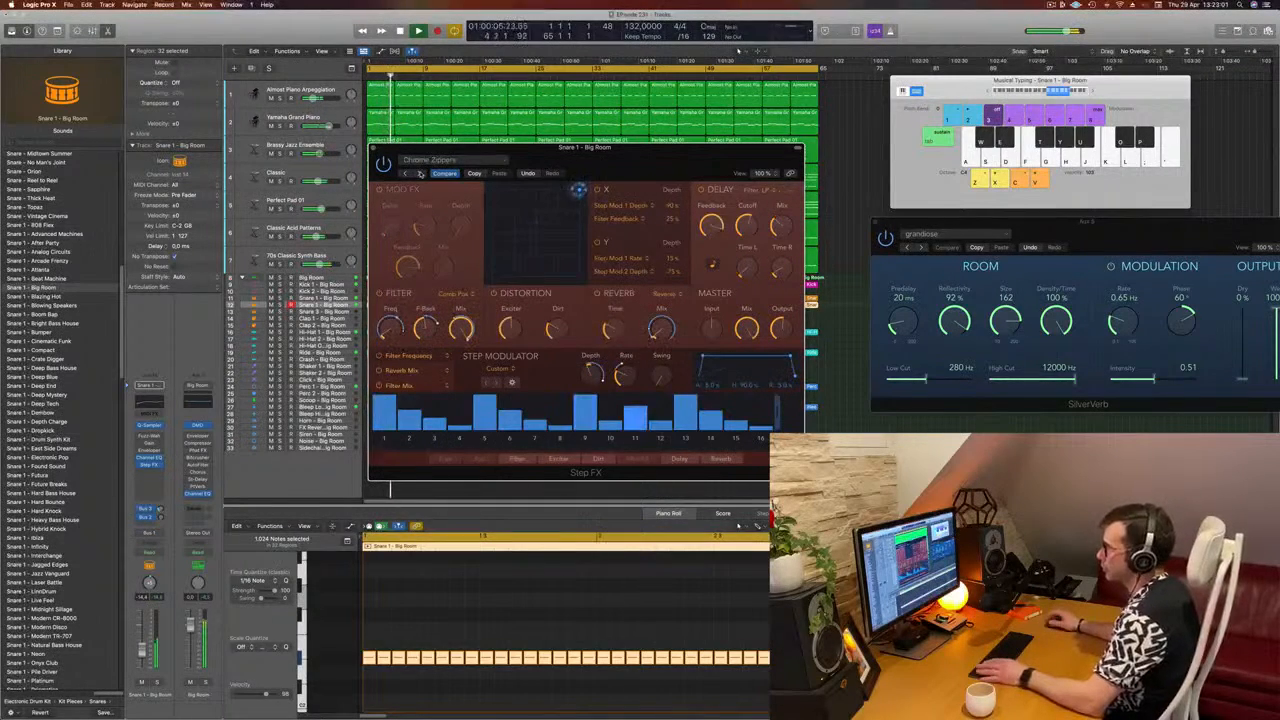
drag(628, 166, 670, 167)
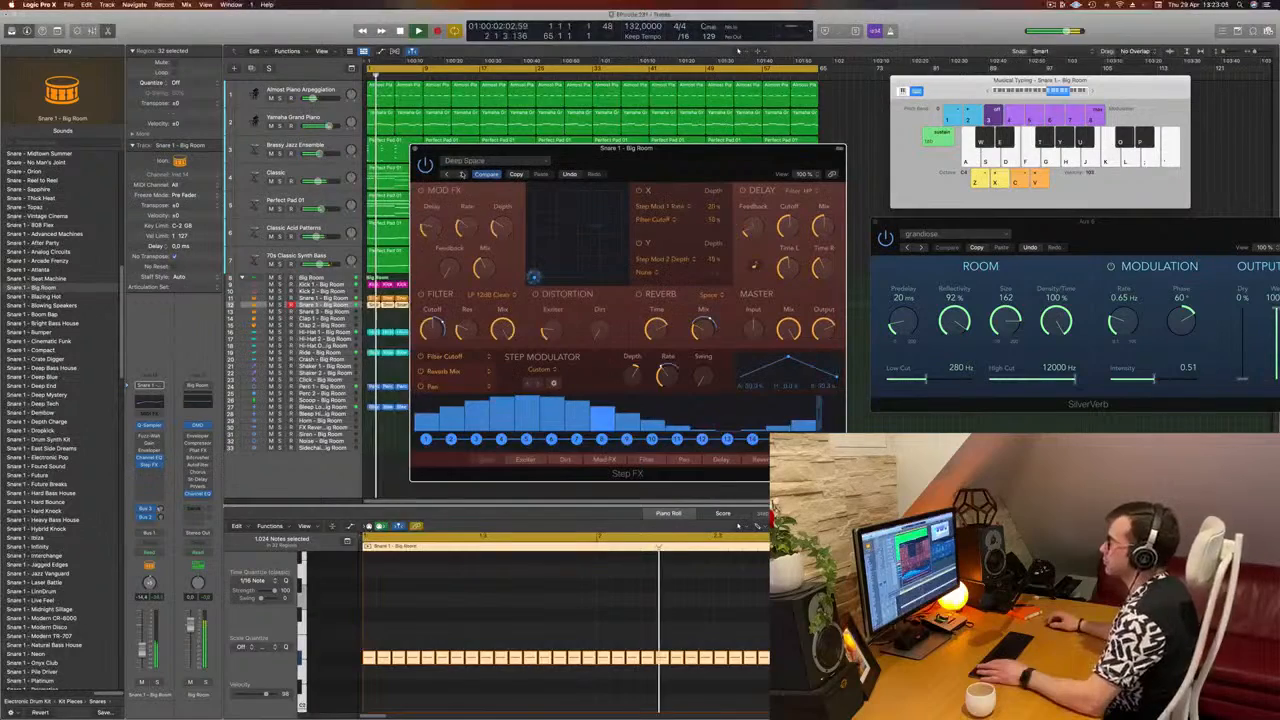
click(462, 174)
click(462, 174)
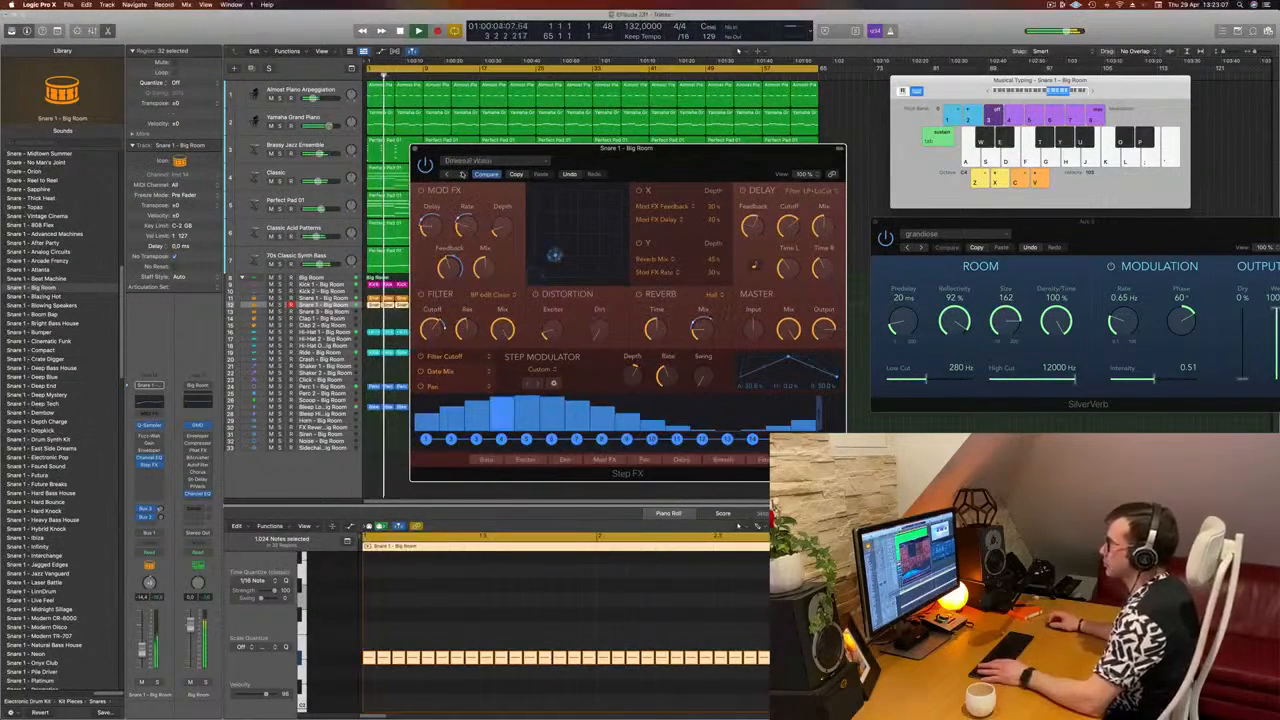
drag(625, 181, 797, 138)
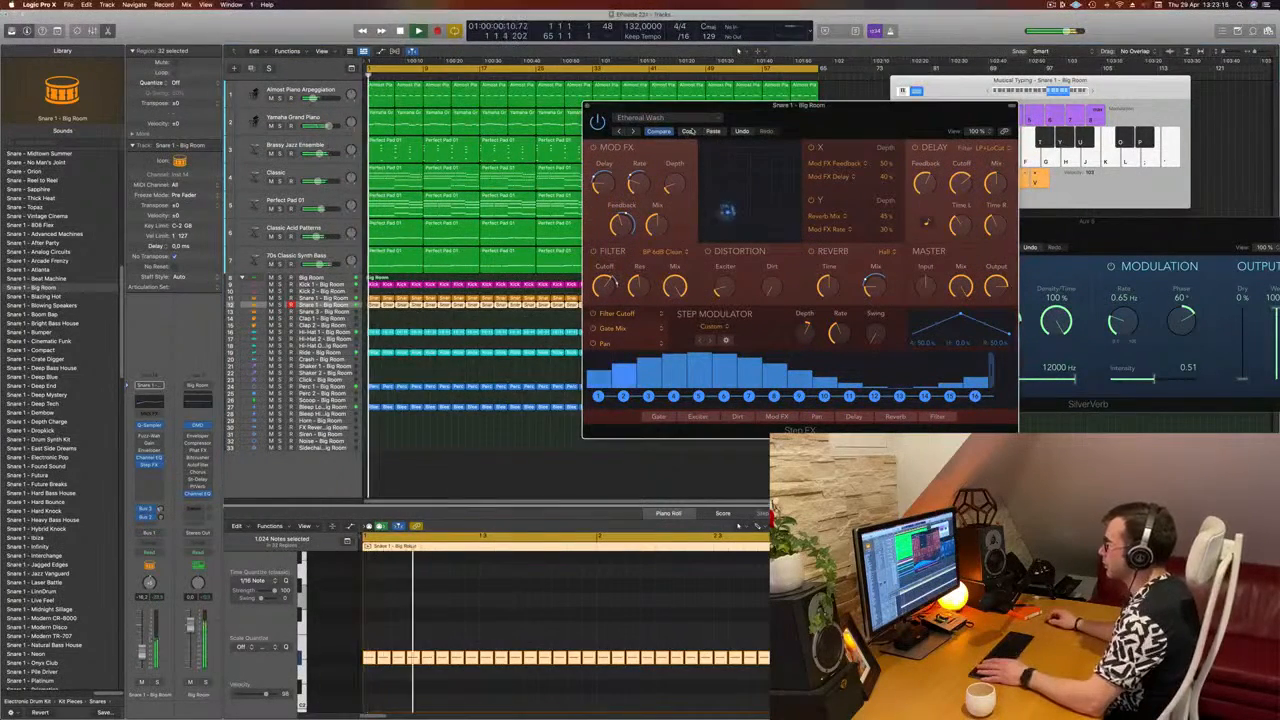
Step: Continue auditioning Step FX presets on the second snare from Ethereal Wash through Huge Unstable Space, Liquid Metal and Plate Filter to Pulsing Gates
click(632, 132)
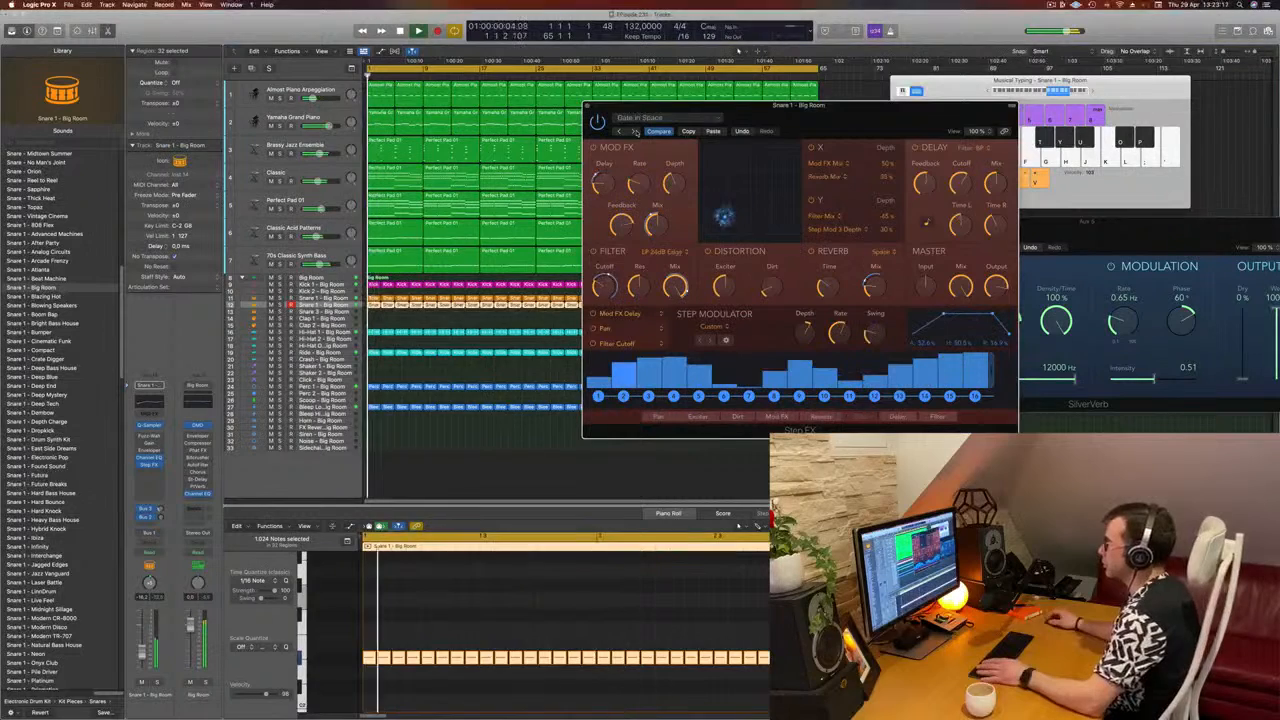
click(633, 132)
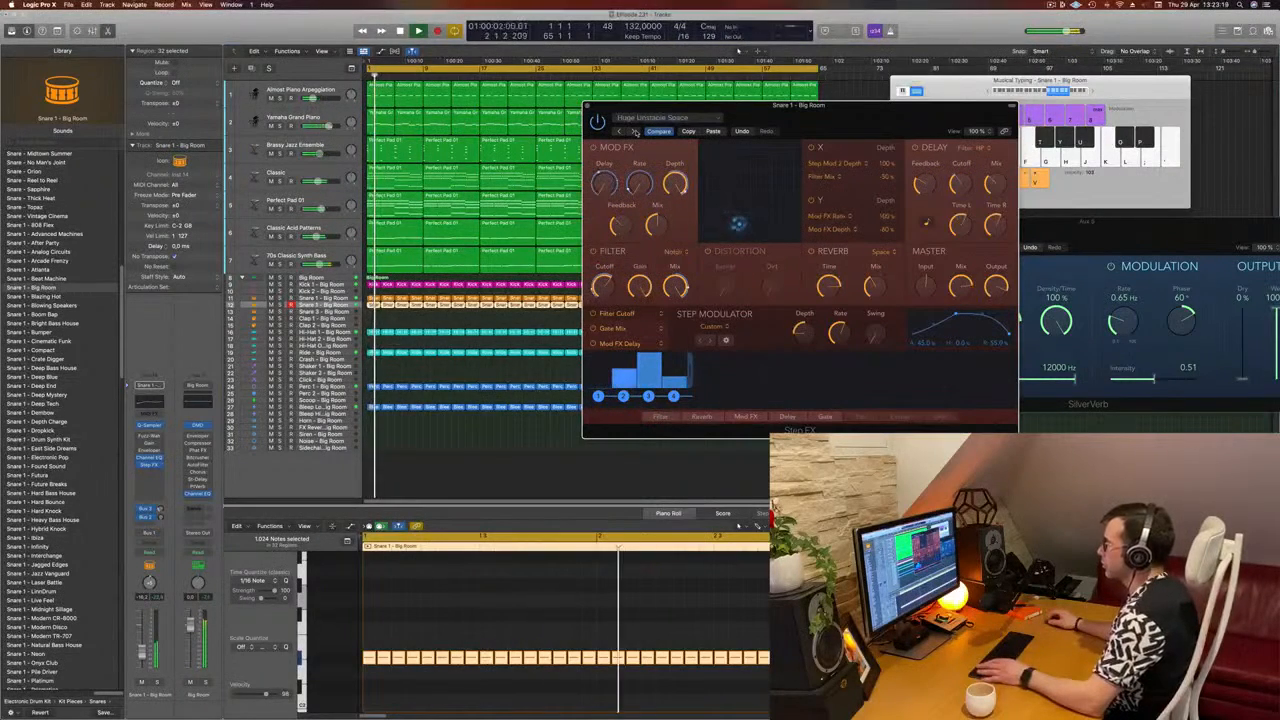
click(634, 132)
click(634, 132)
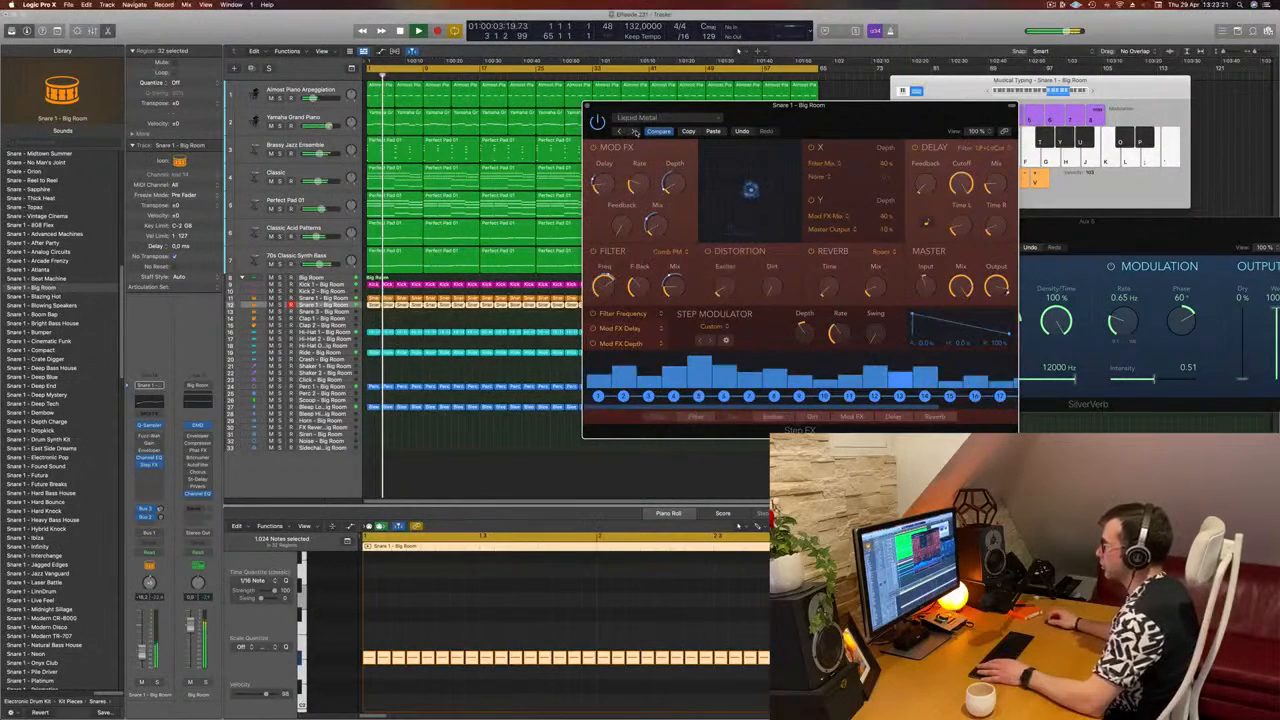
click(634, 132)
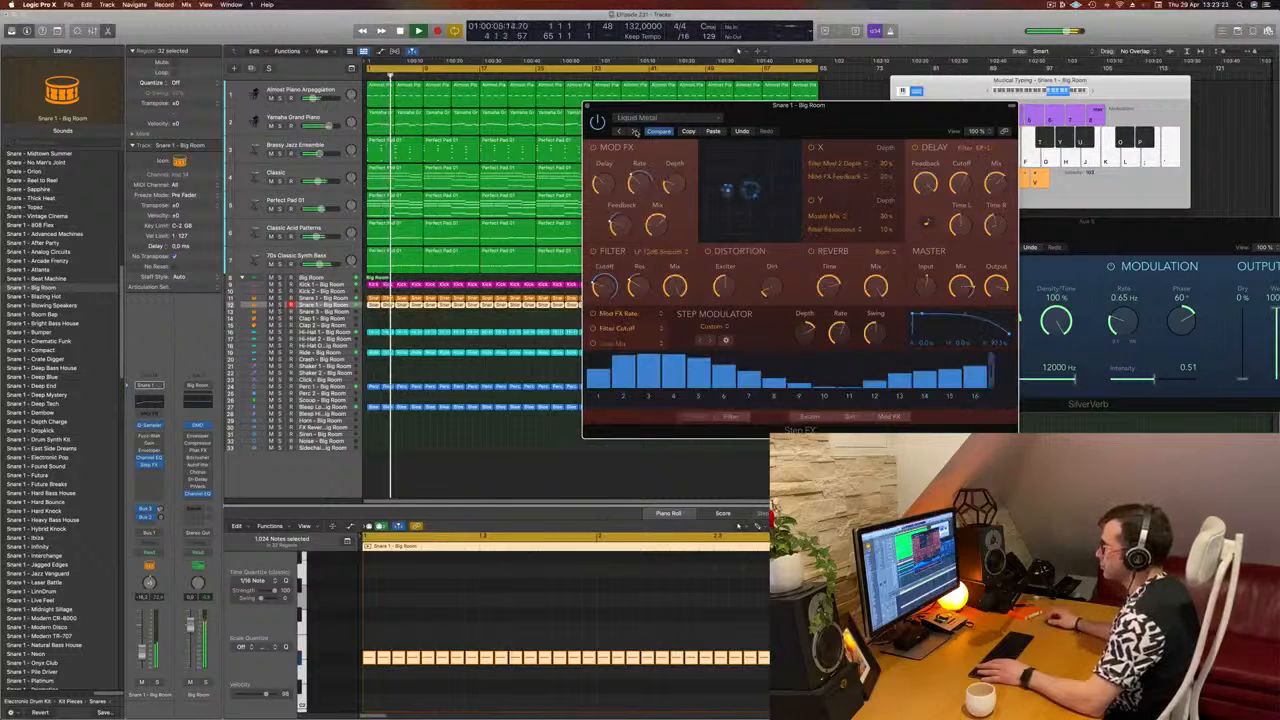
click(634, 132)
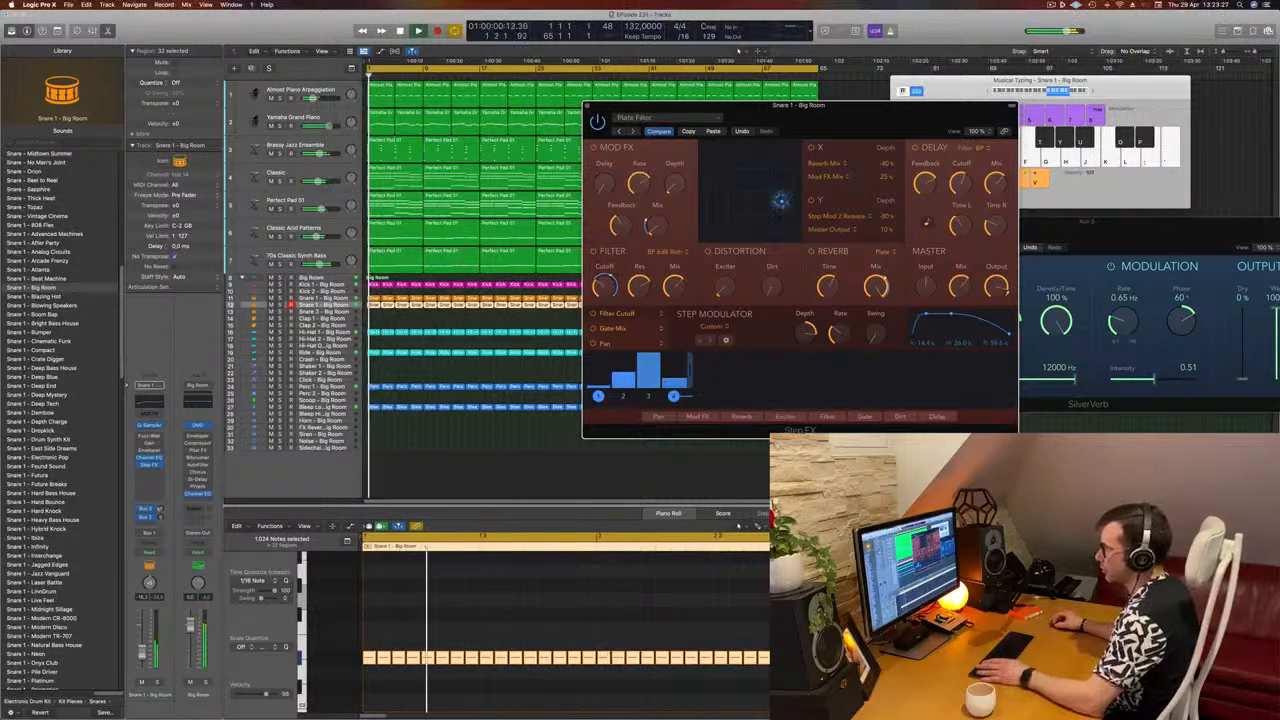
key(Return)
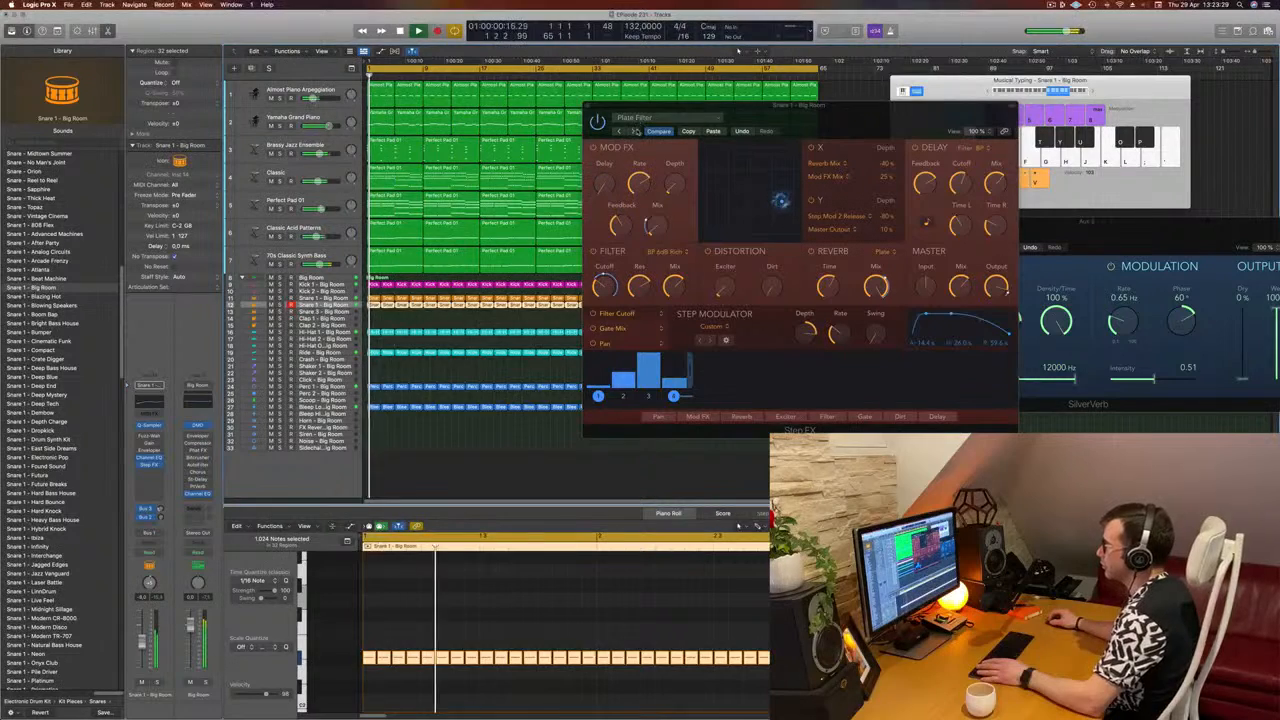
click(634, 132)
click(634, 132)
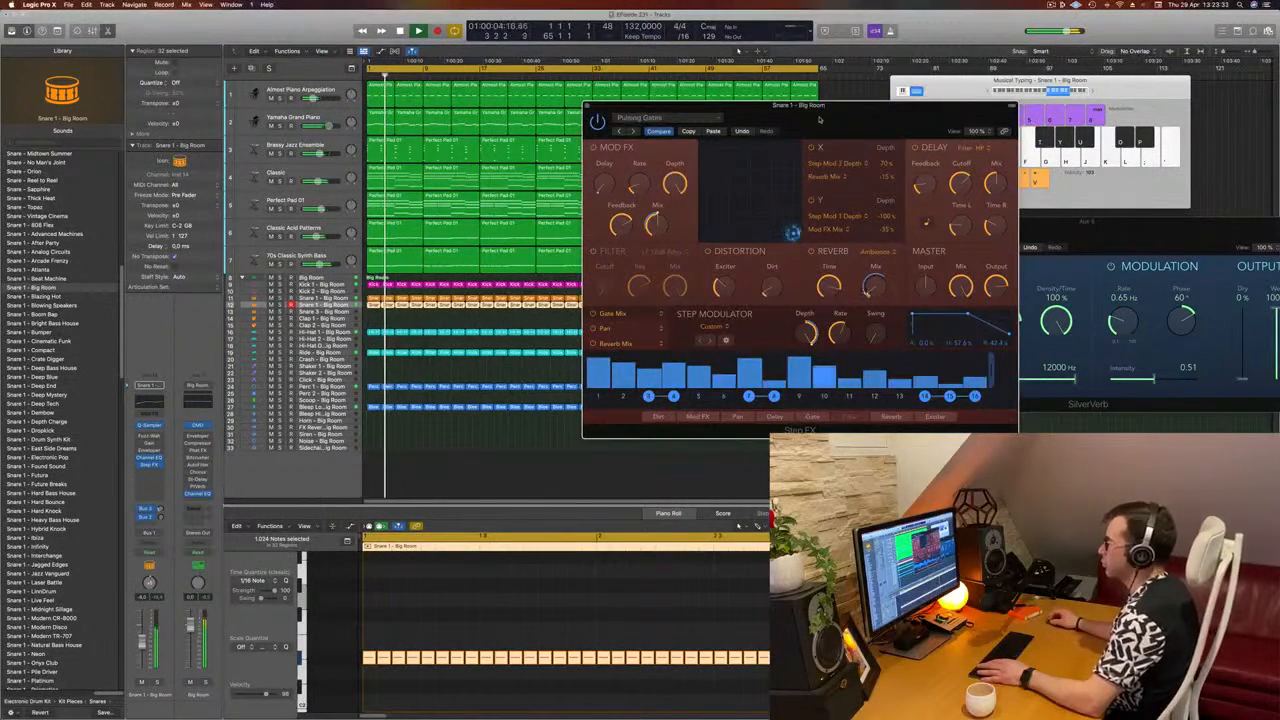
Step: Compare the Stuttering Bandpass preset with Roomy Steps in the second snare's Step FX
drag(819, 120, 749, 148)
click(564, 160)
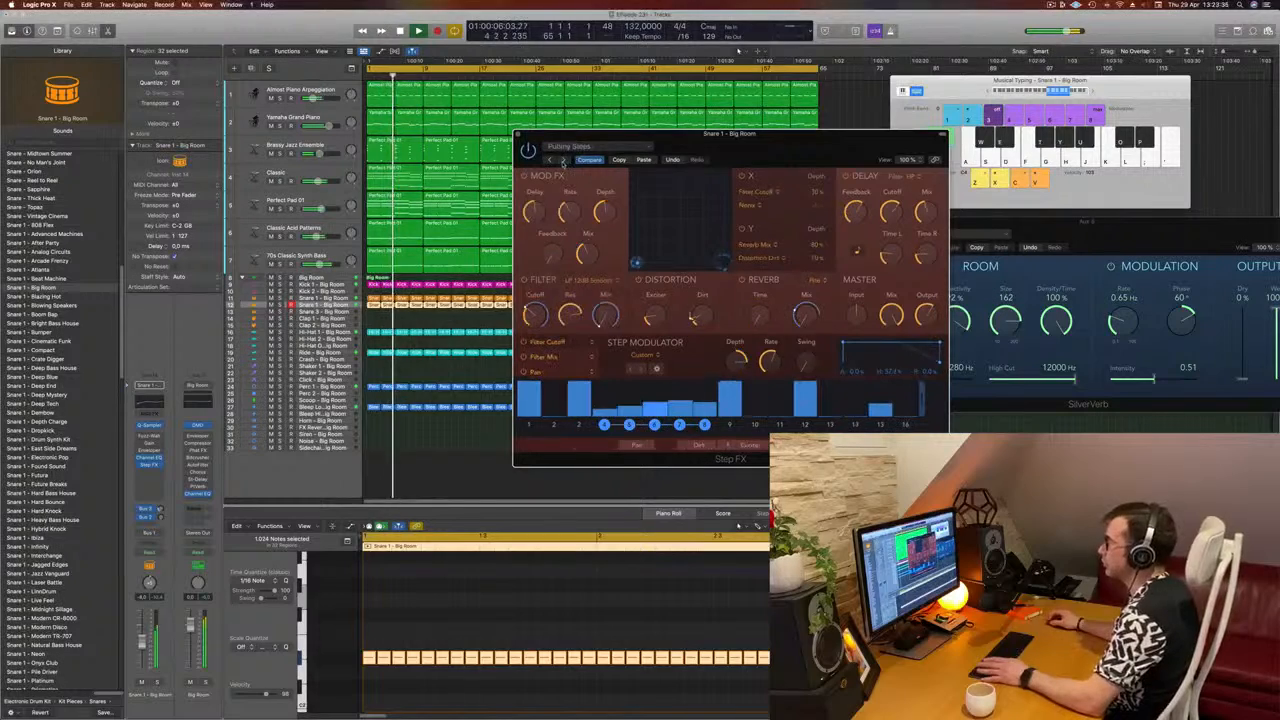
click(564, 160)
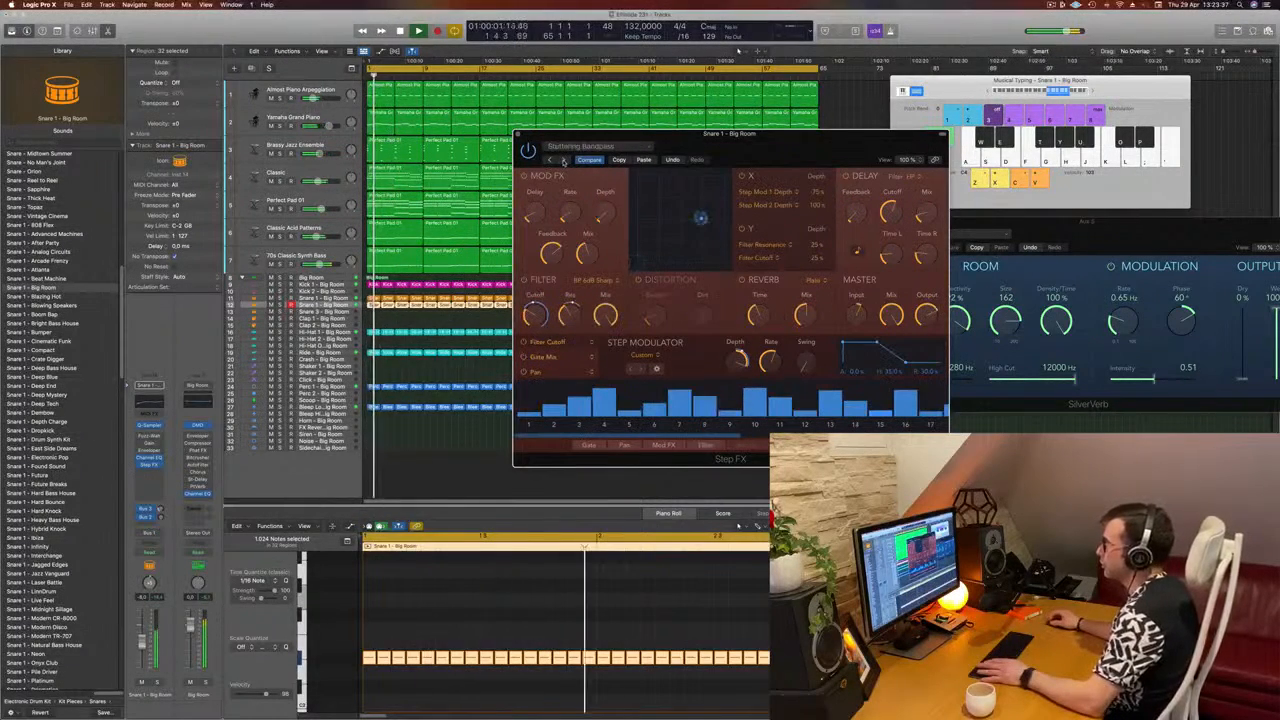
click(549, 160)
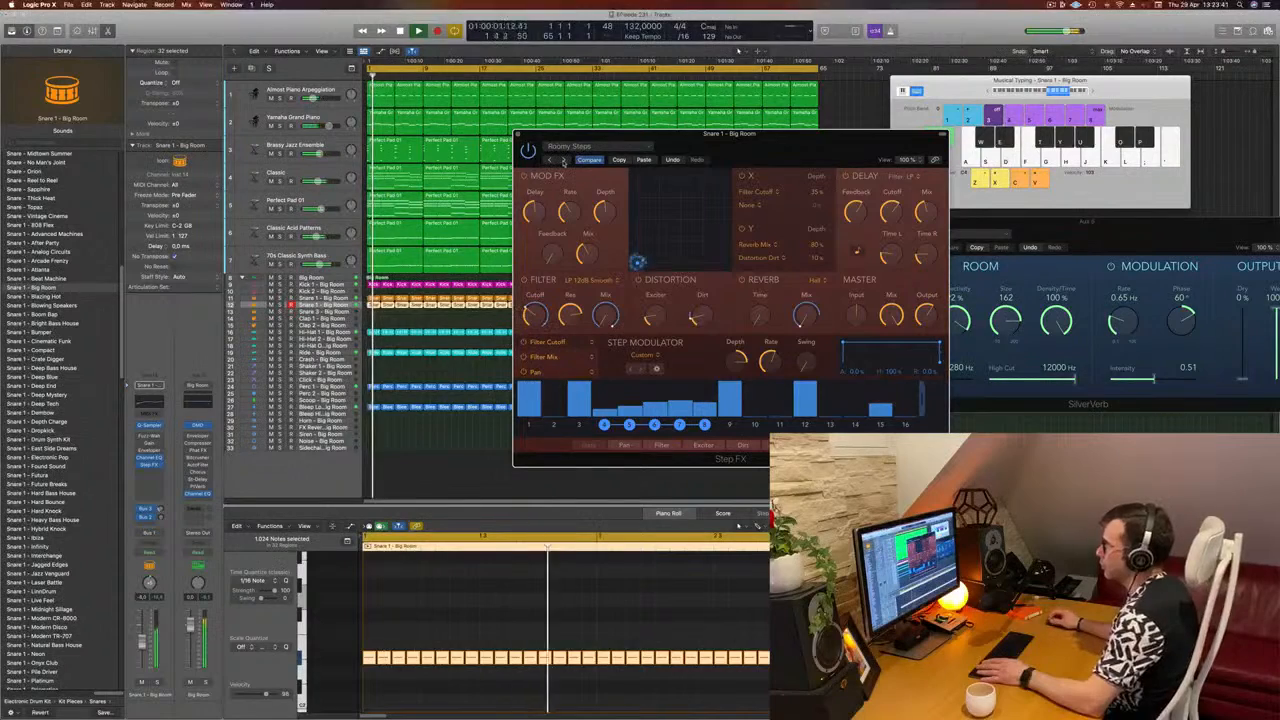
drag(746, 153, 784, 164)
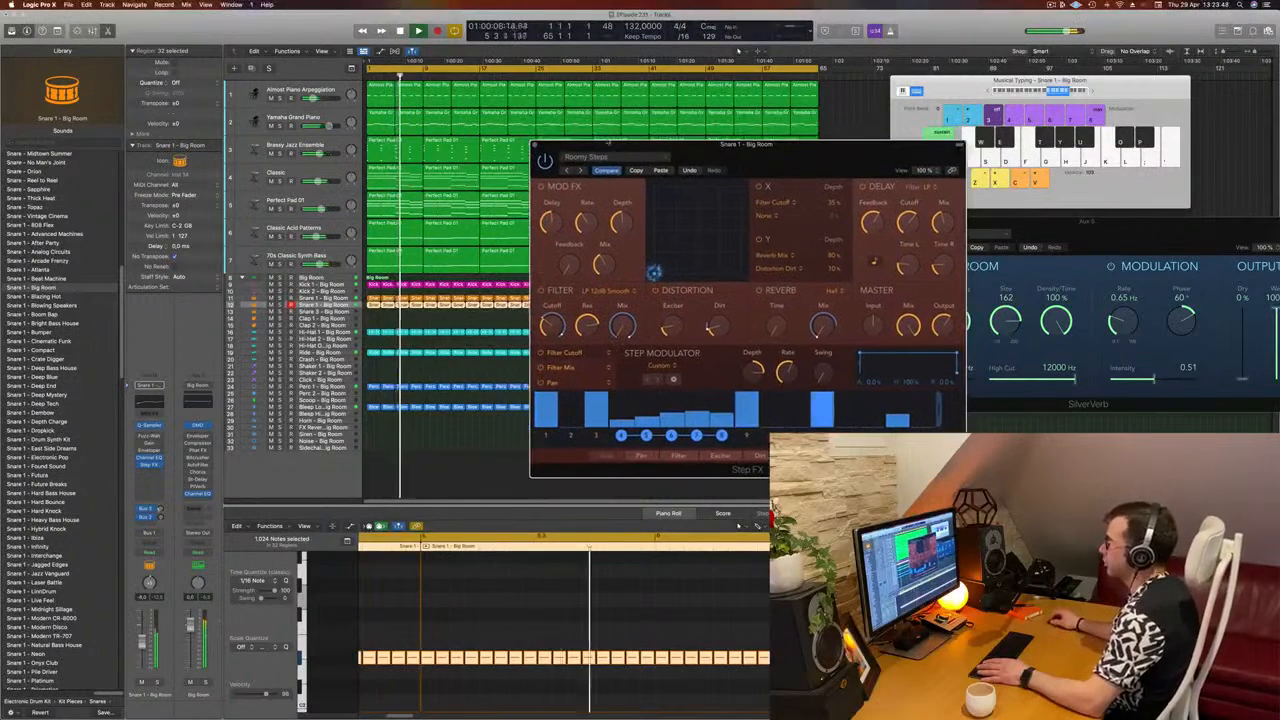
Step: Advance through the remaining Step FX presets on the second snare and load Gated Reverse Verb
click(582, 172)
click(582, 172)
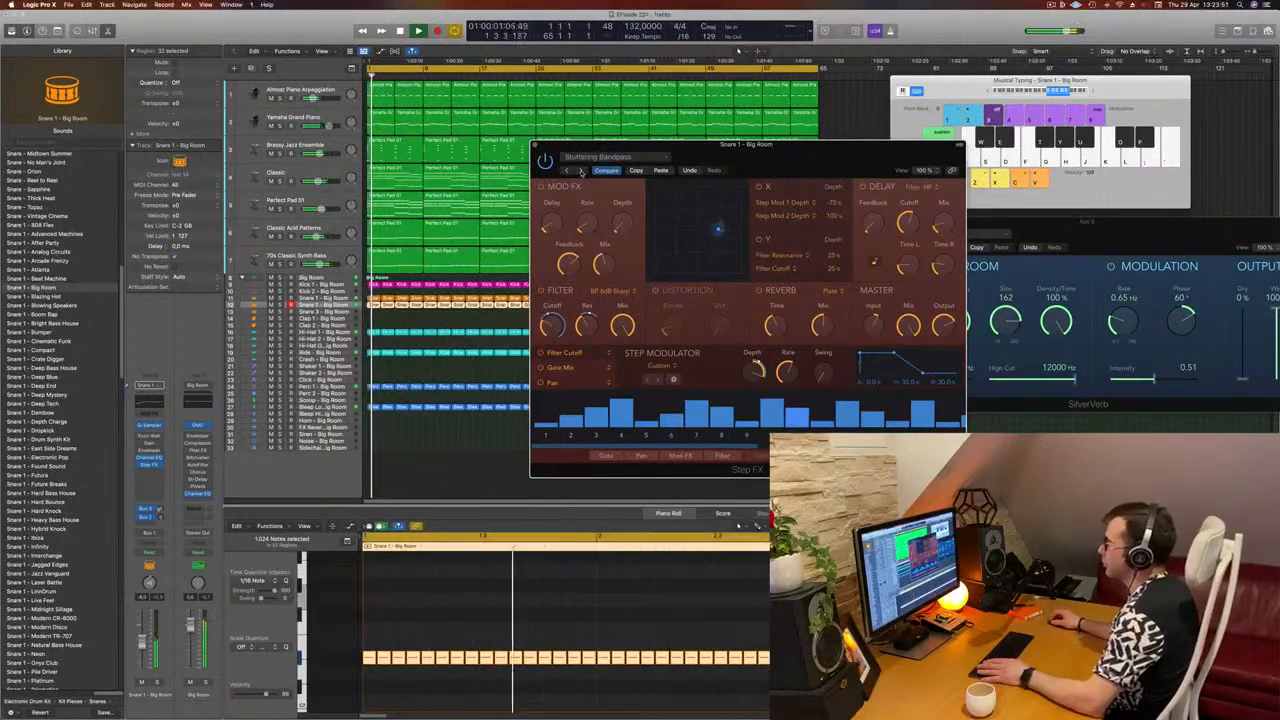
click(582, 172)
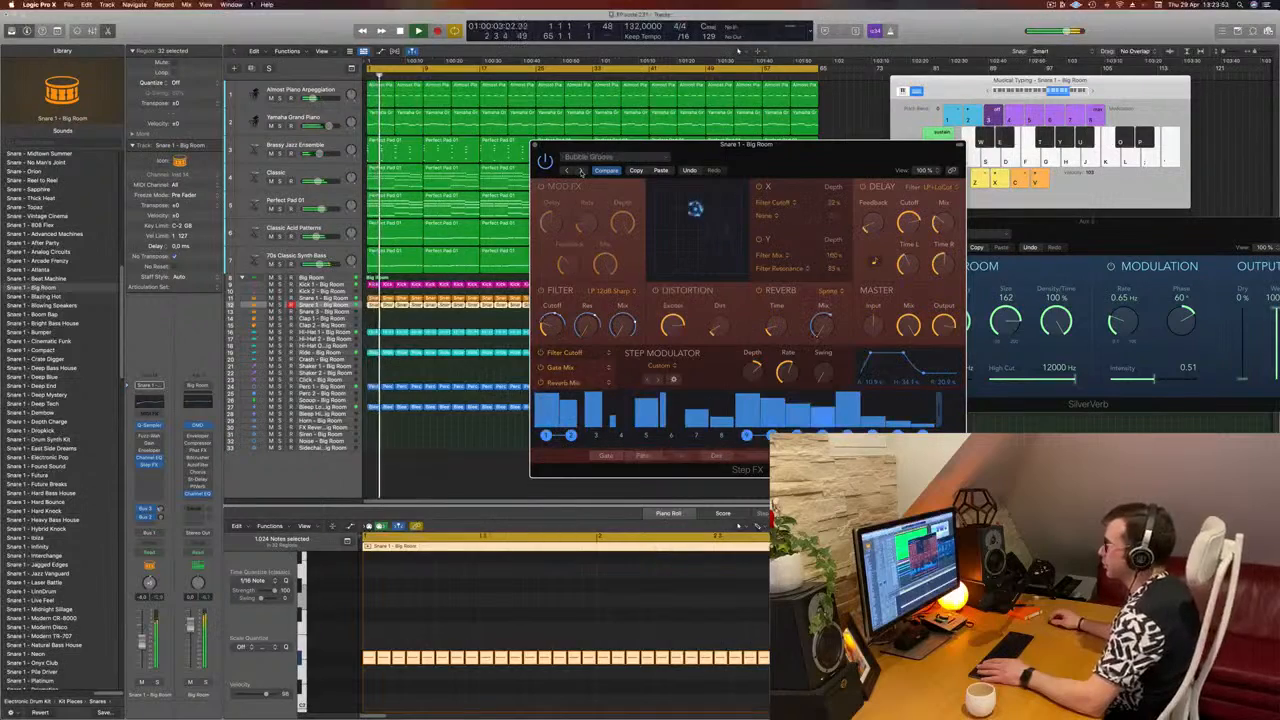
click(582, 172)
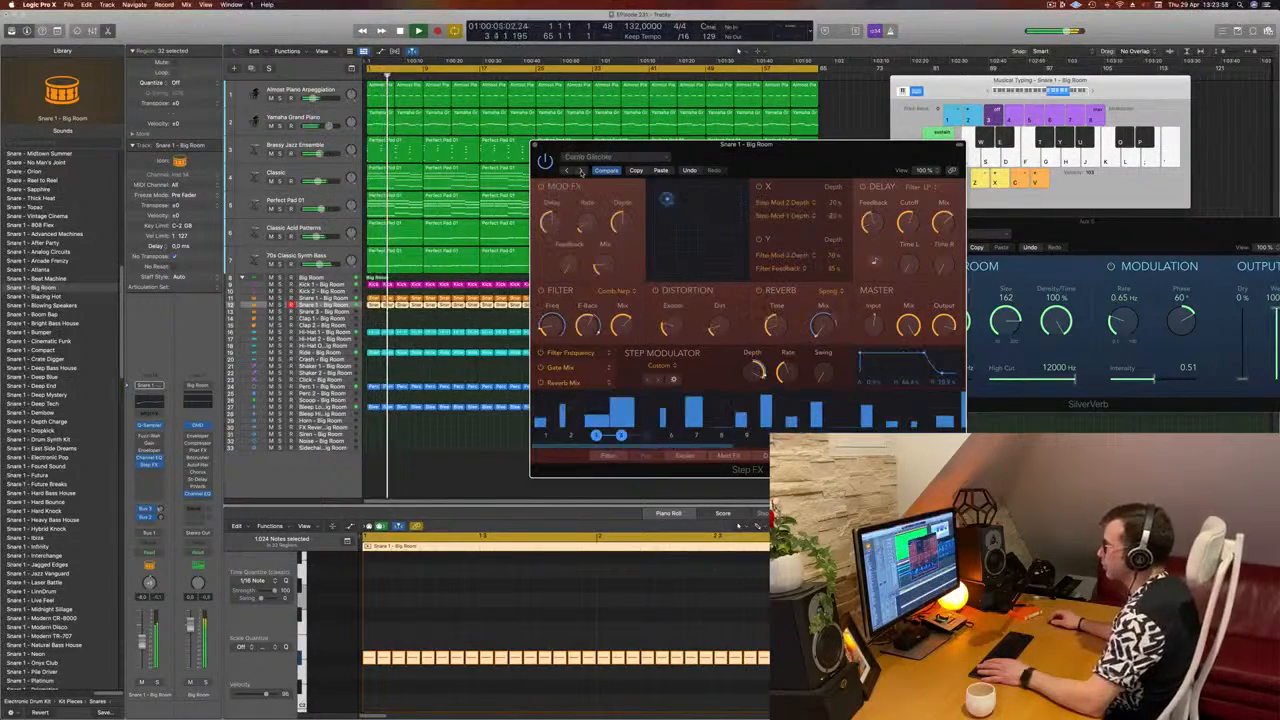
click(582, 172)
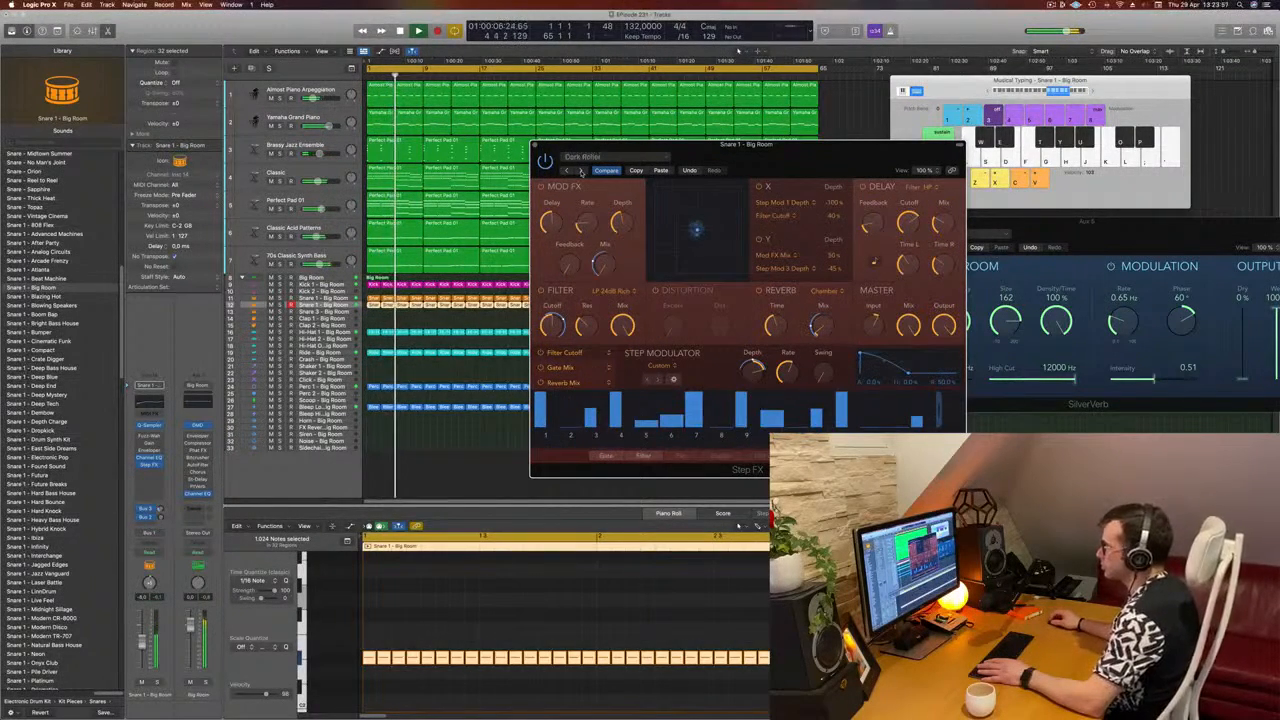
click(582, 172)
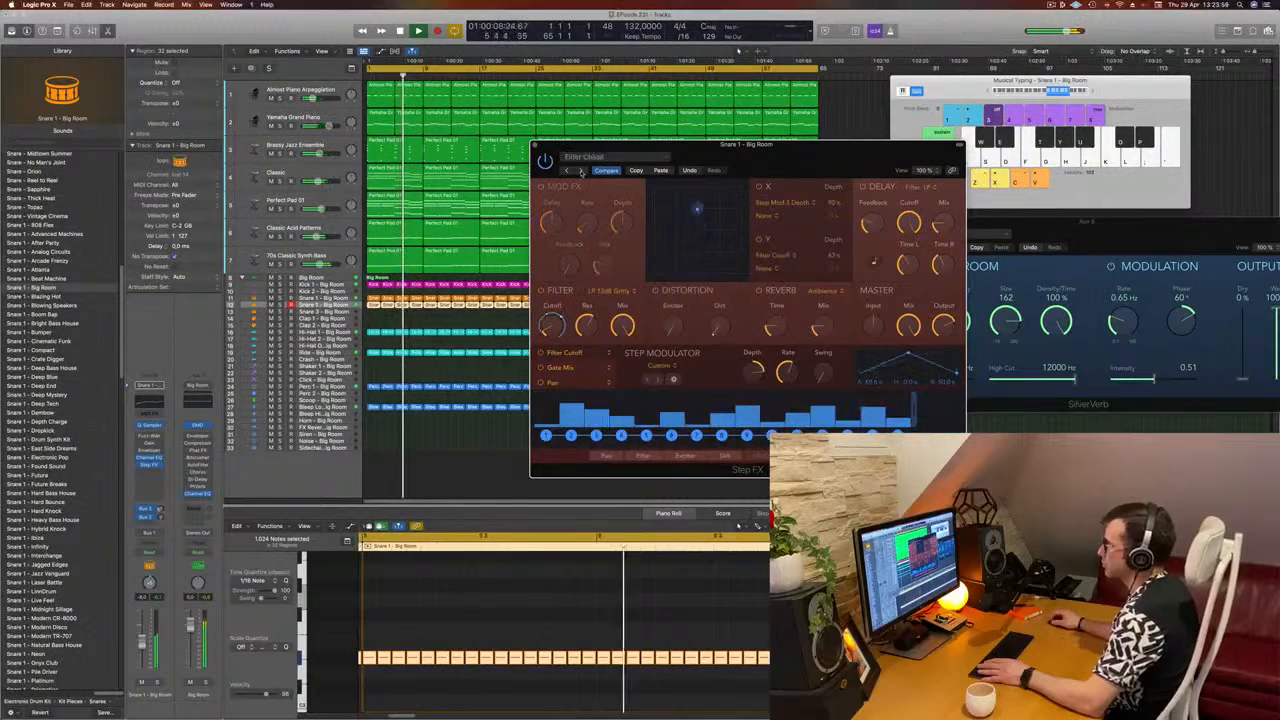
click(582, 172)
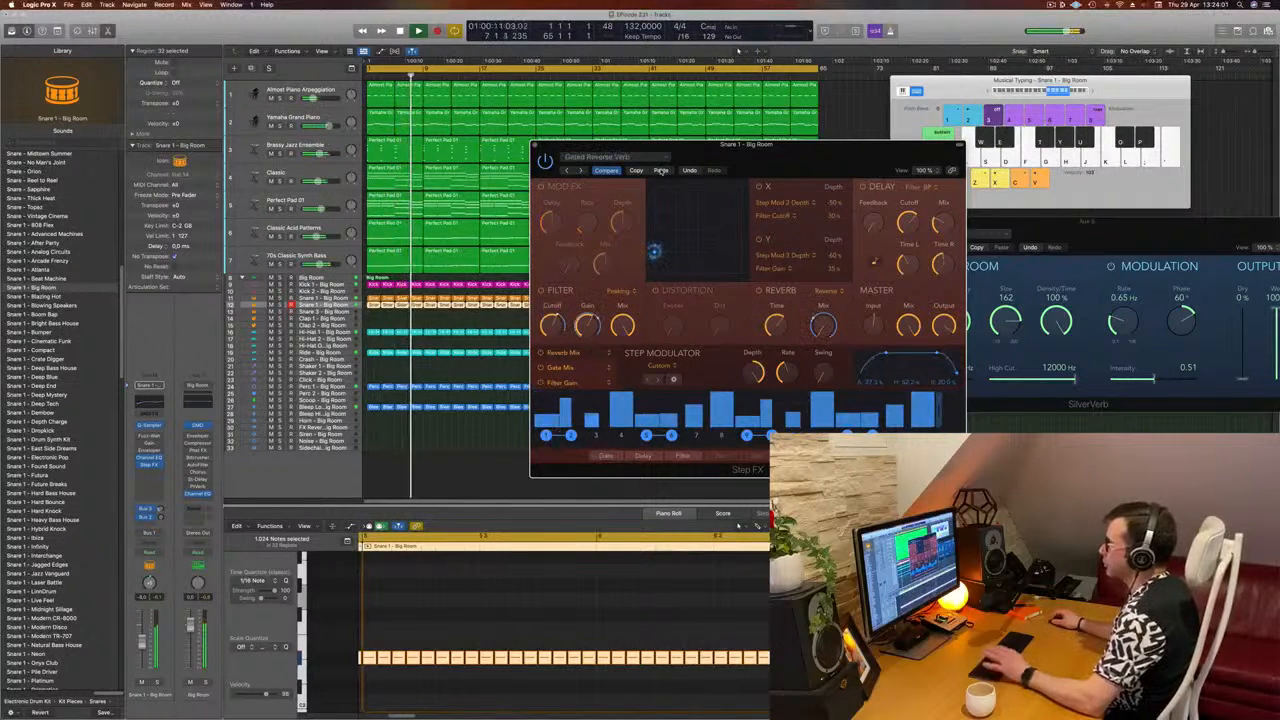
drag(672, 170, 645, 157)
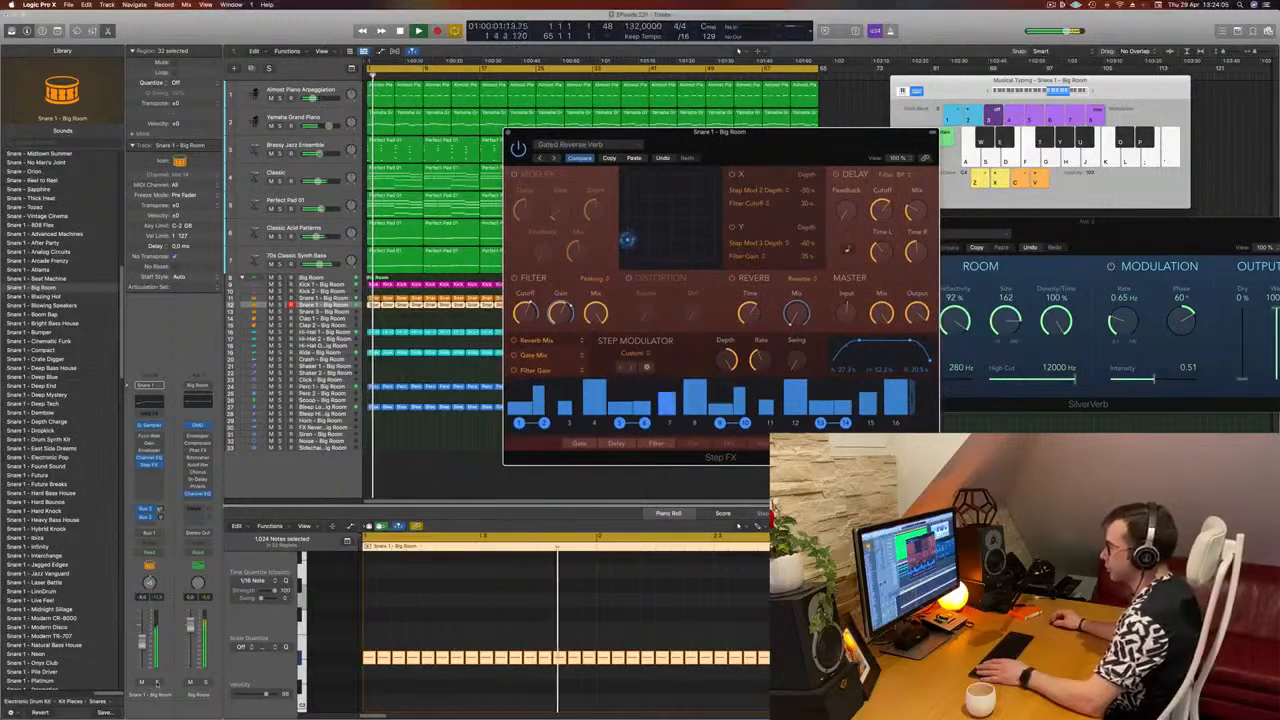
Step: Check the second snare soloed and in context from the start, and lower the Mix in the Master section of Step FX
key(s)
key(s)
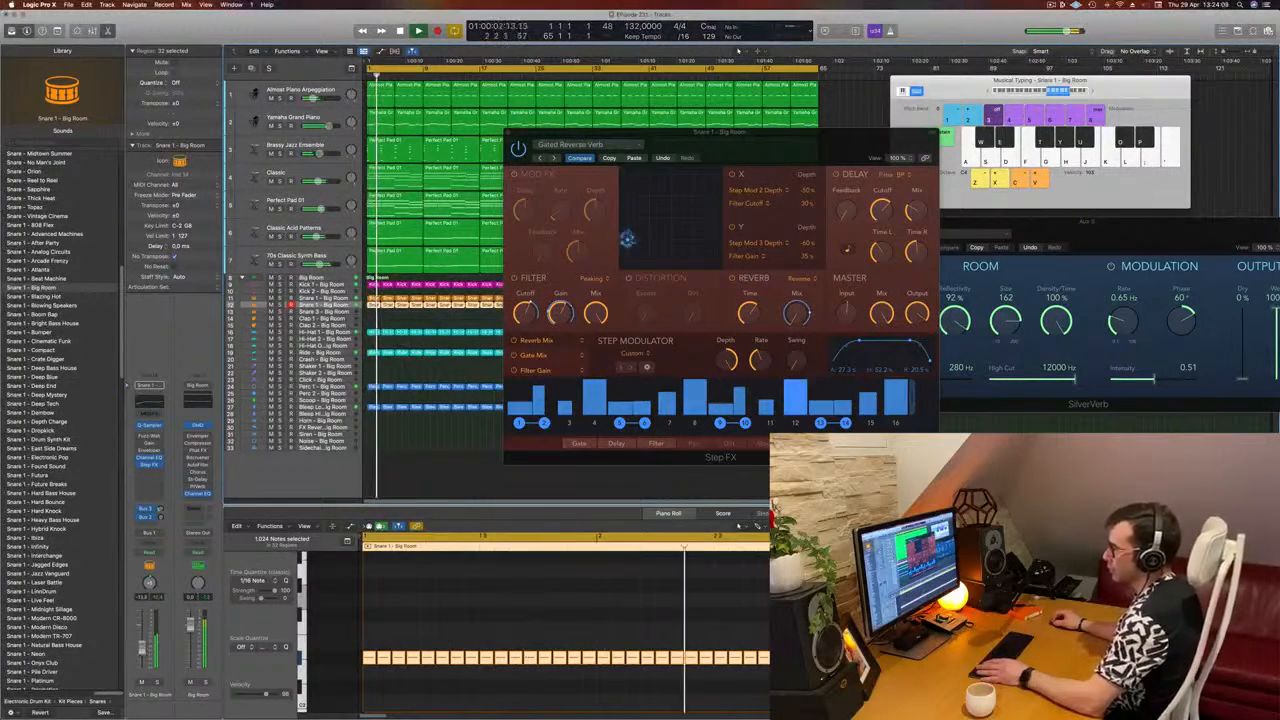
key(Return)
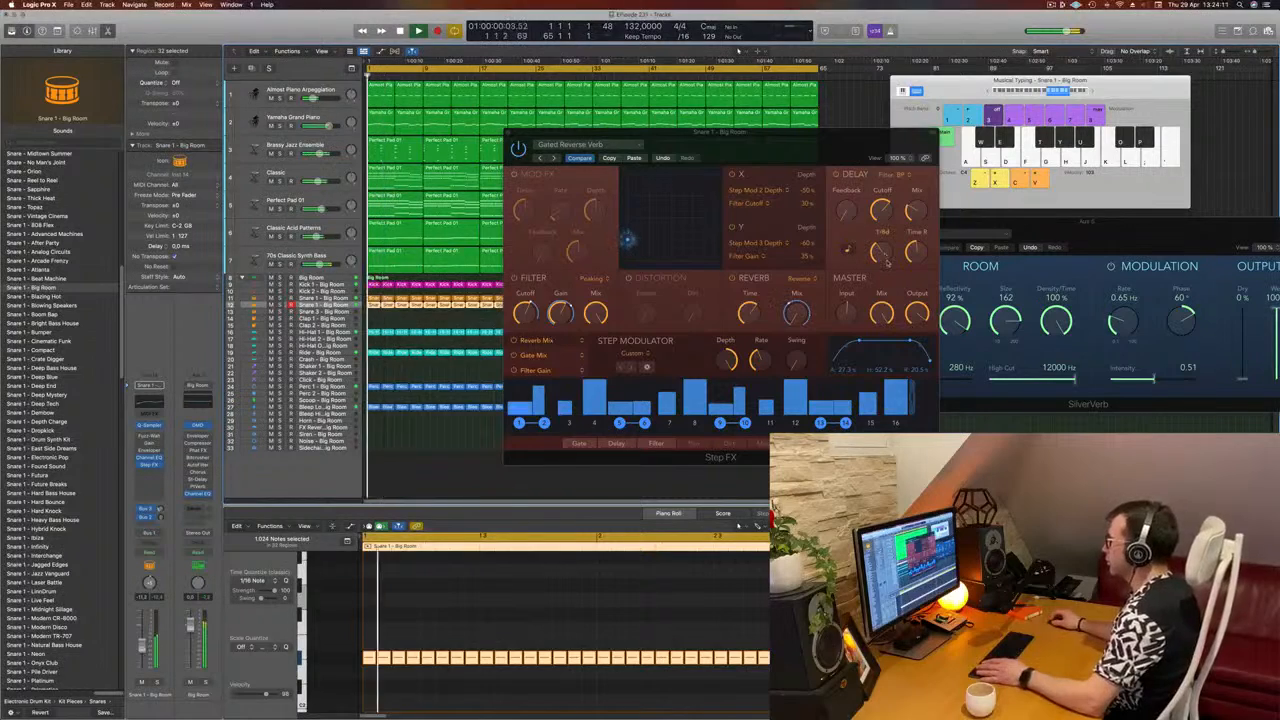
key(Return)
drag(882, 314, 885, 347)
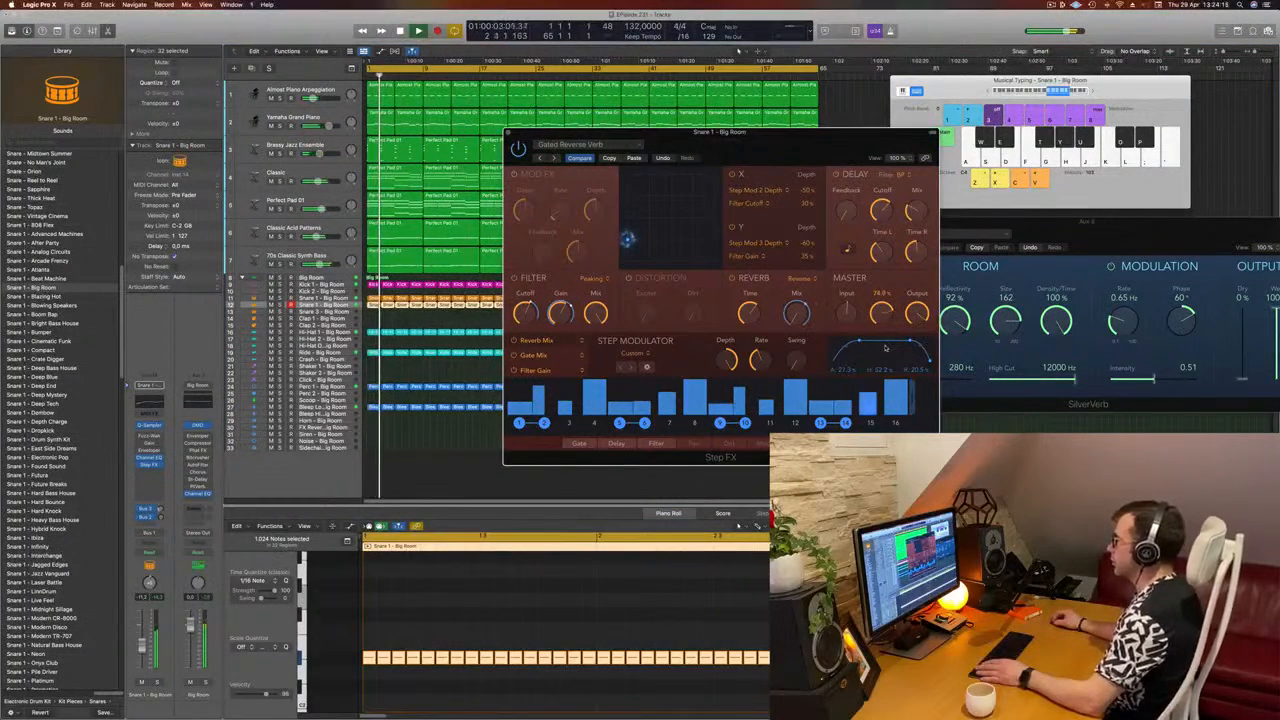
Step: Close the Step FX window, deselect the snare regions and move the SilverVerb window clear of the arrangement
drag(800, 132, 707, 164)
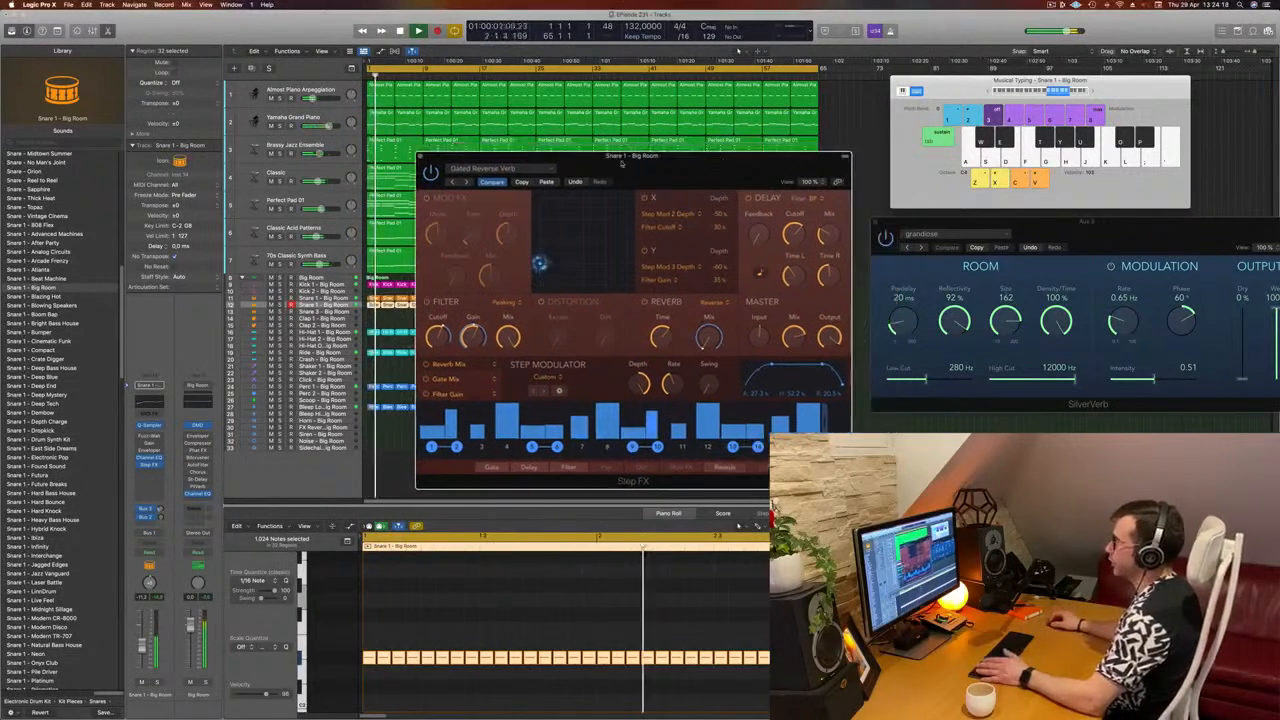
click(421, 157)
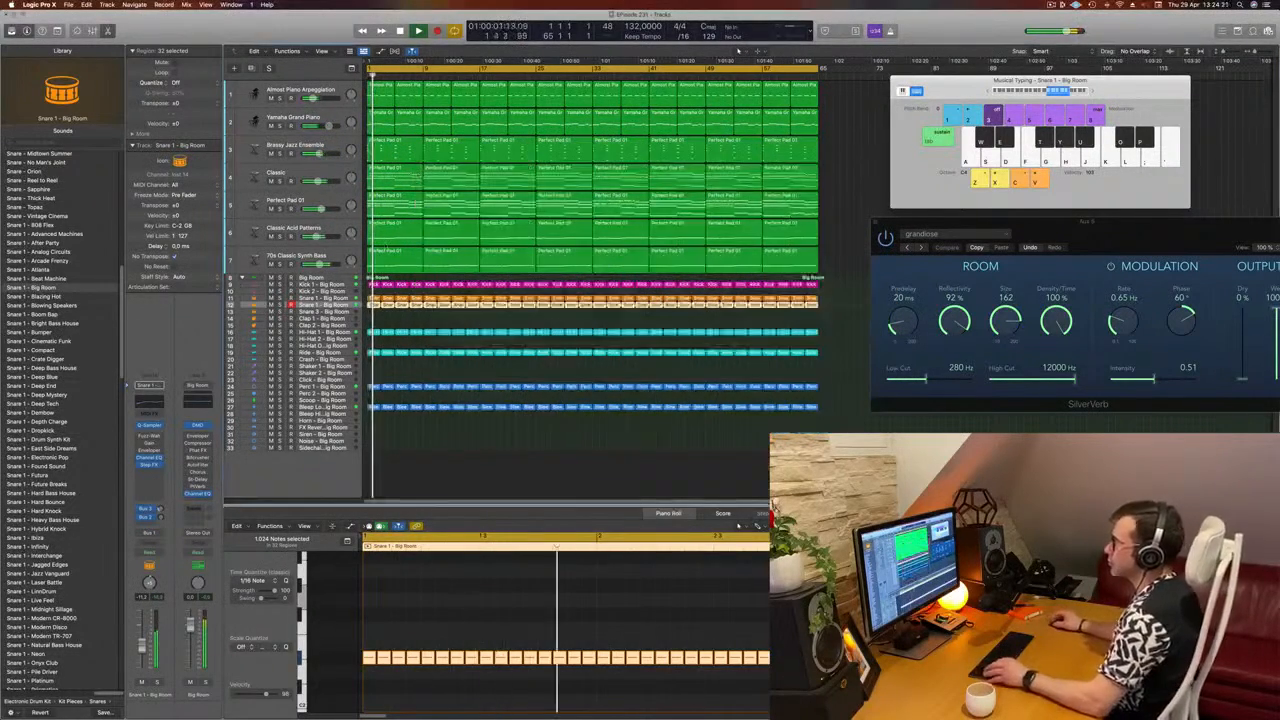
click(583, 428)
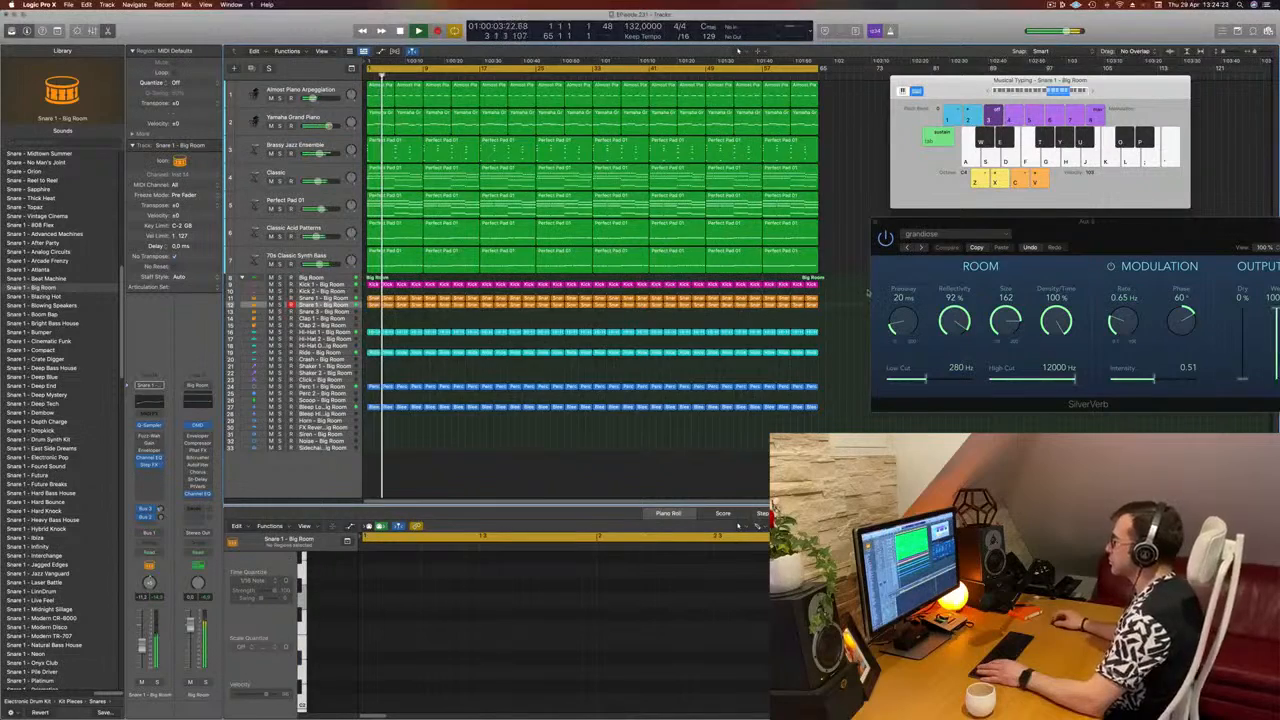
drag(1025, 225, 1087, 229)
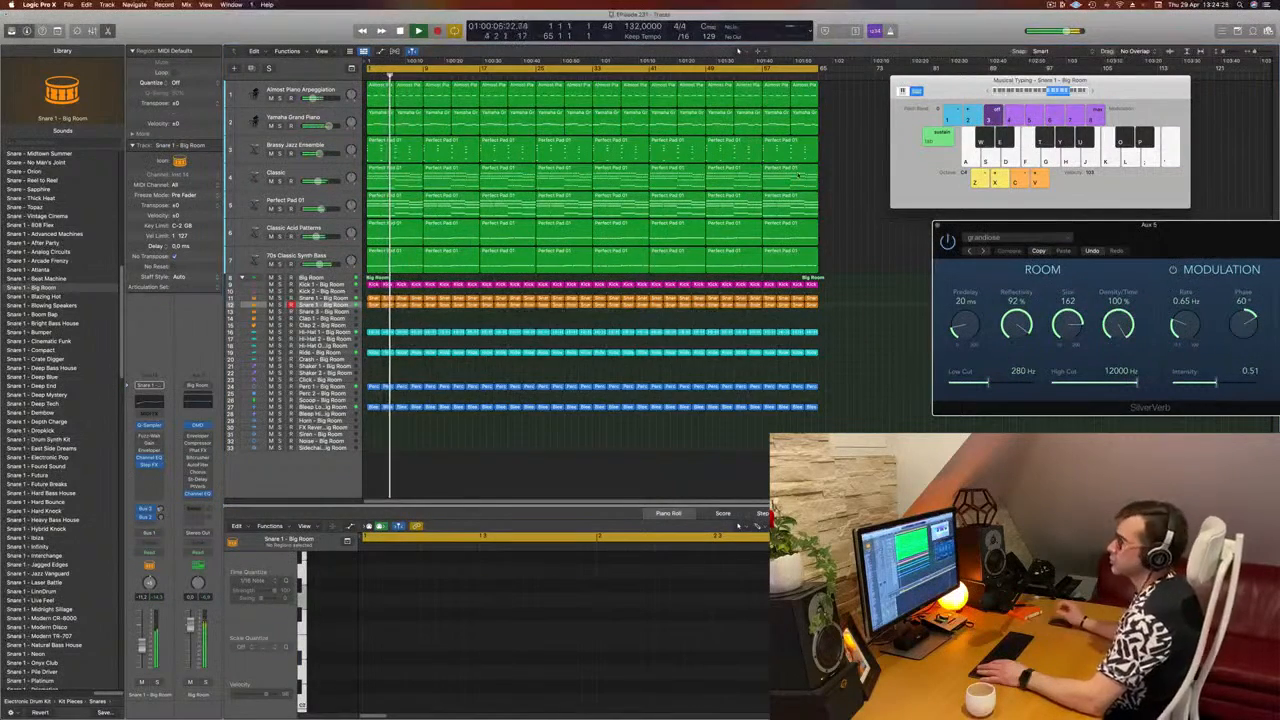
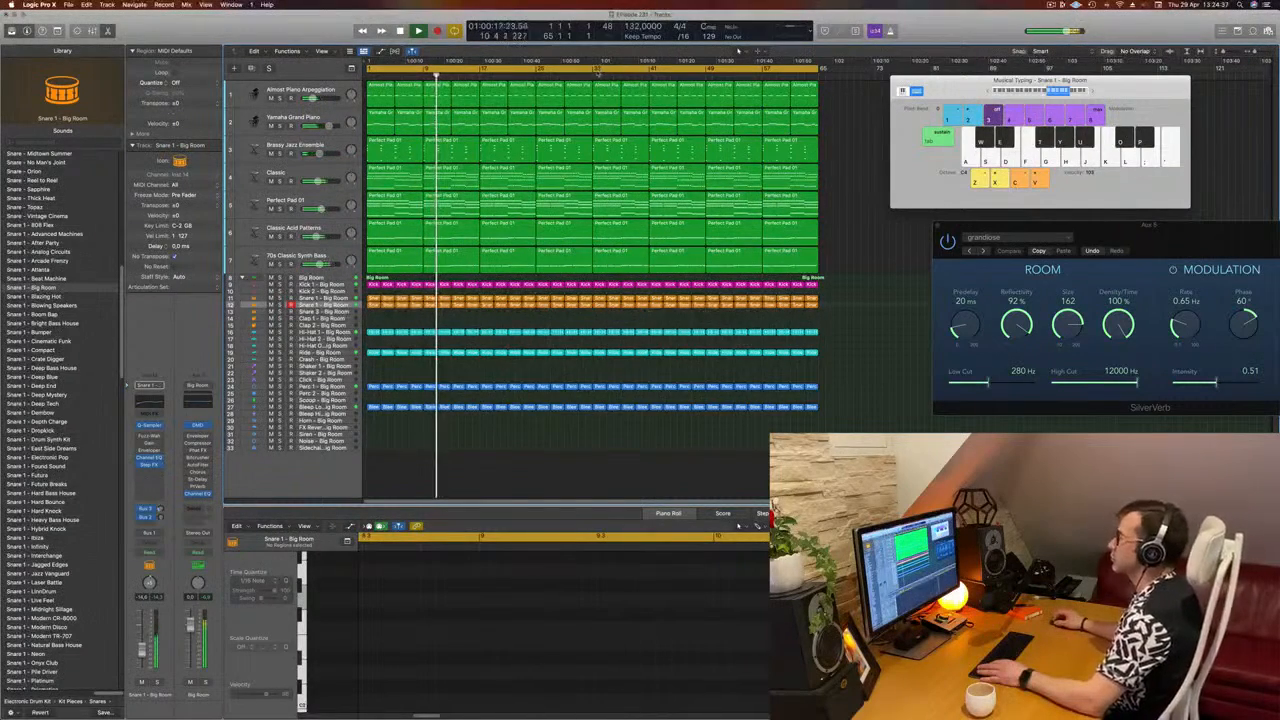
Step: Set the cycle range from bar 33 to the end of bar 64 and delete every drum region there except the kick
drag(600, 70, 832, 88)
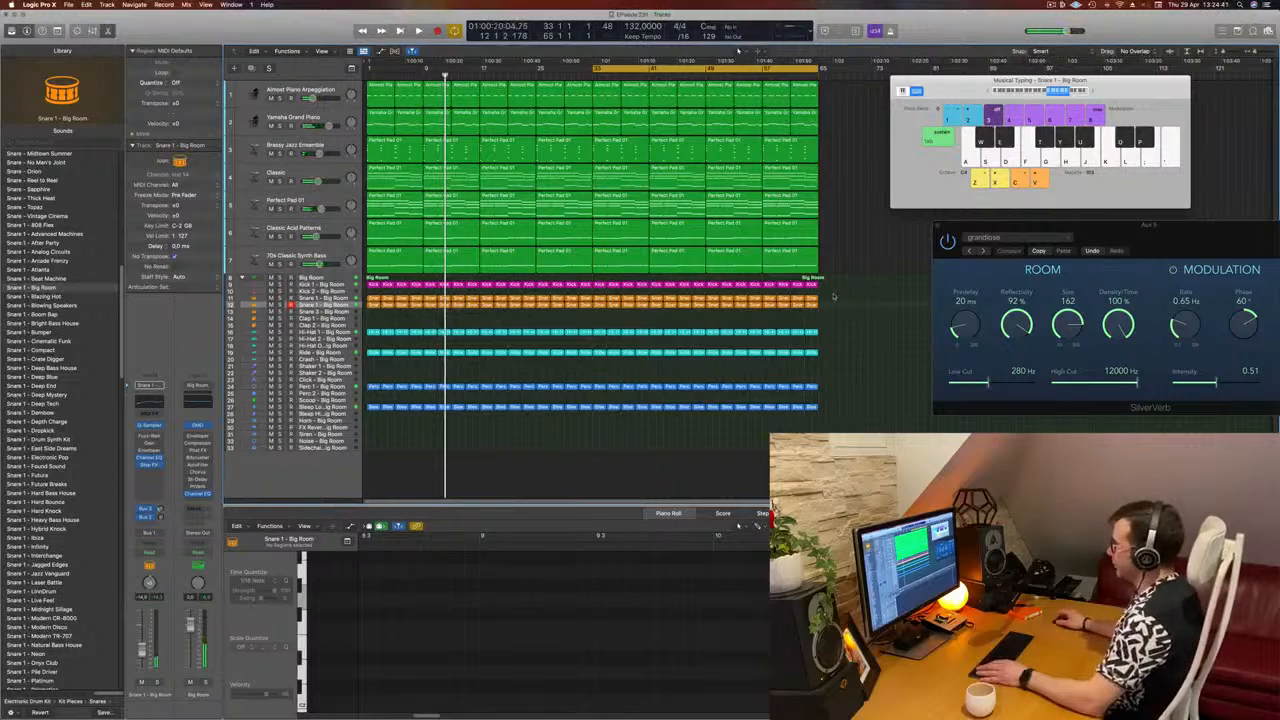
drag(828, 292, 598, 428)
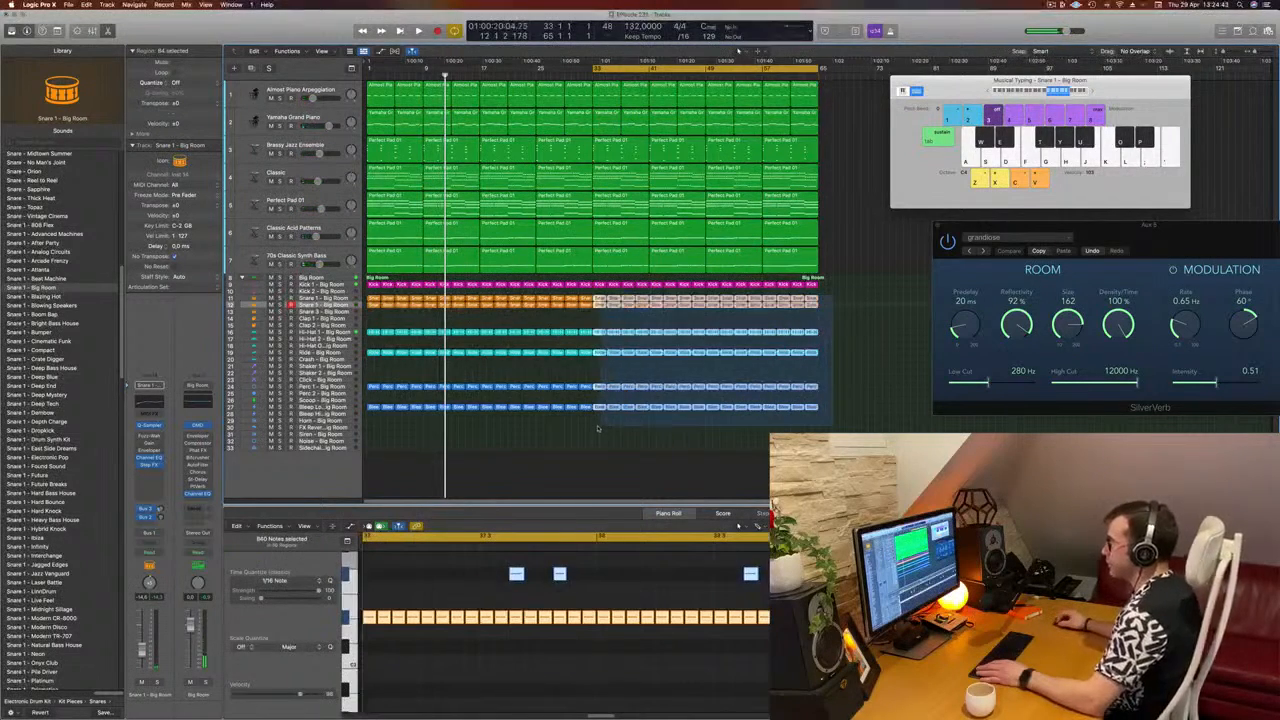
key(Delete)
Step: Play from bar 33, set the Classic track's automation mode to Touch and move the Cutoff in its Alchemy instrument
key(space)
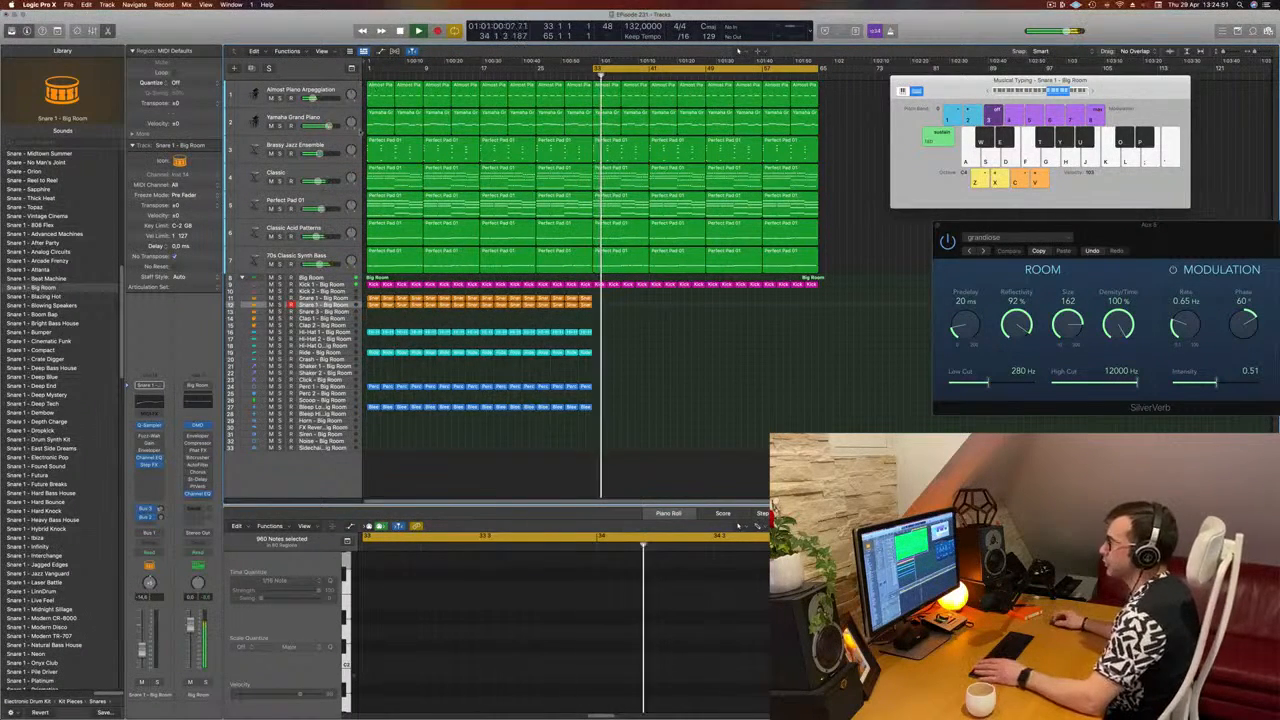
click(331, 147)
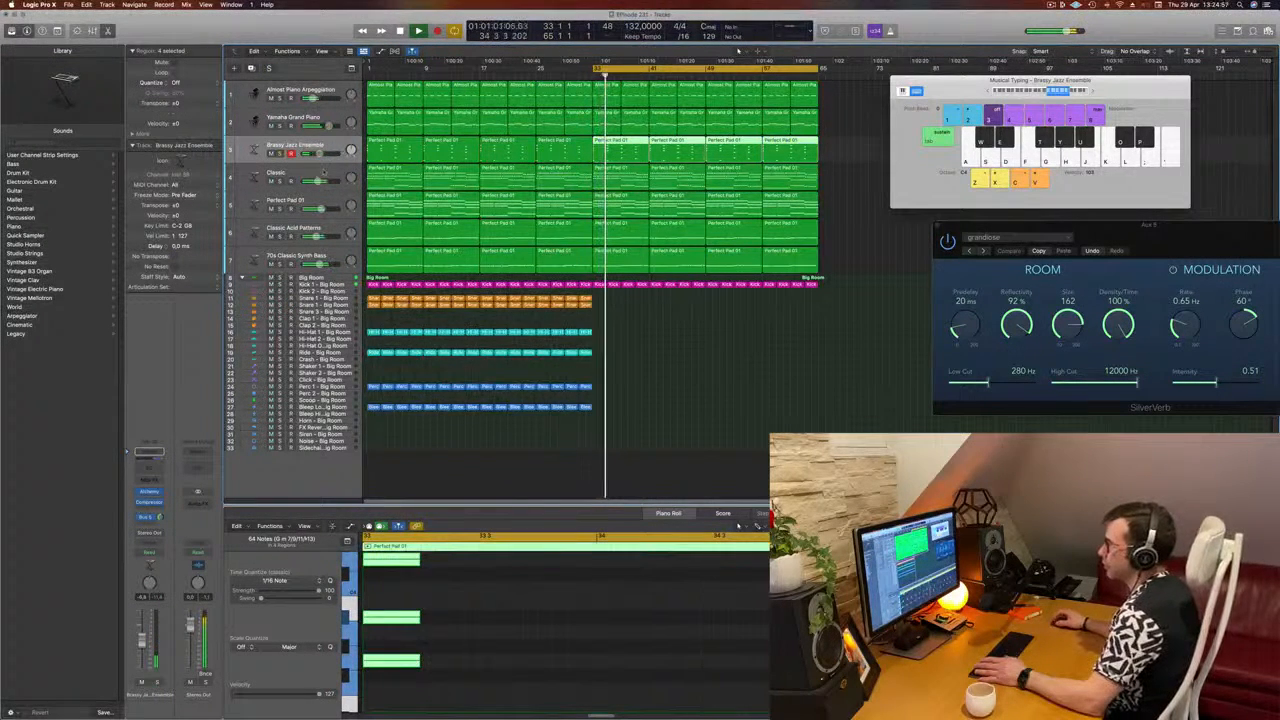
click(323, 172)
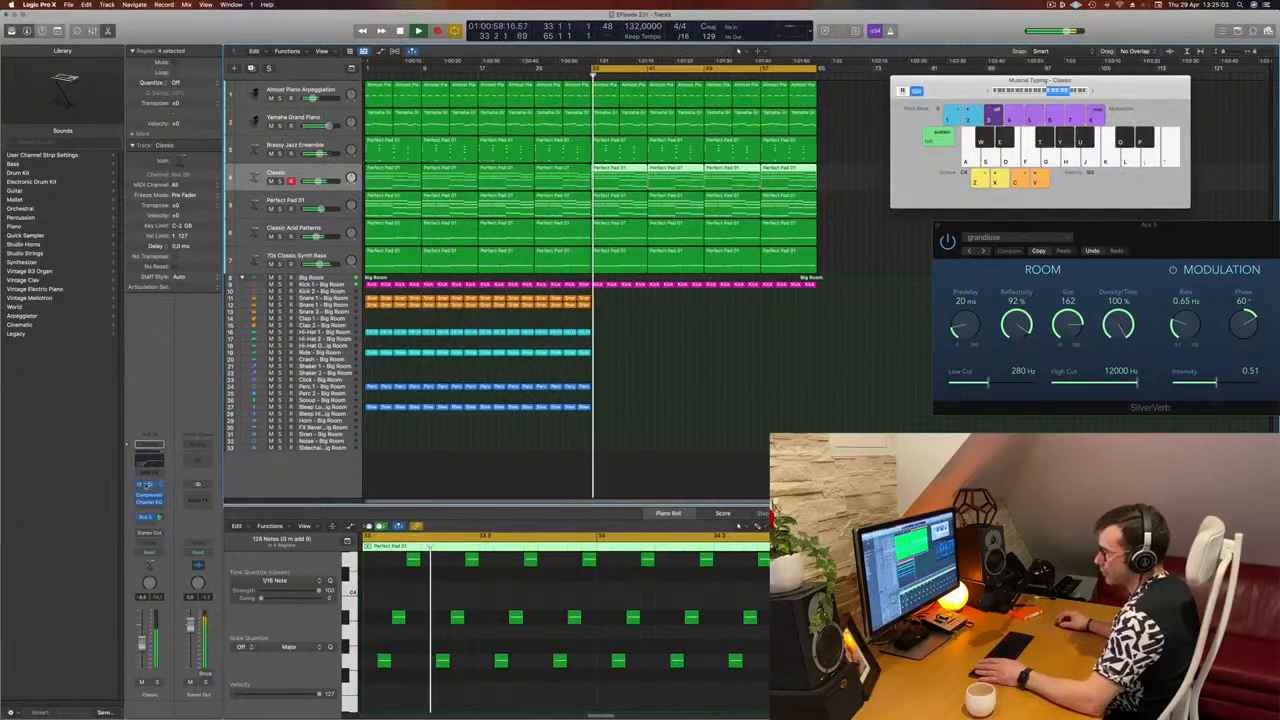
click(150, 551)
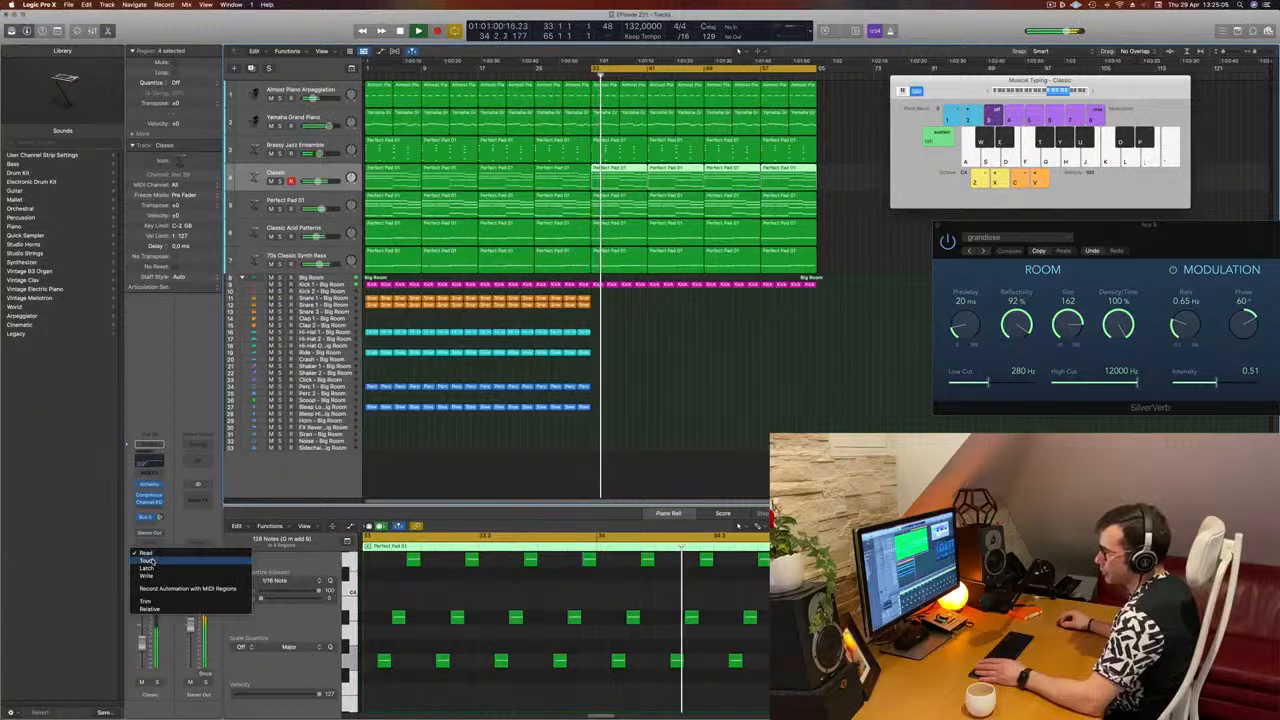
click(150, 575)
click(149, 485)
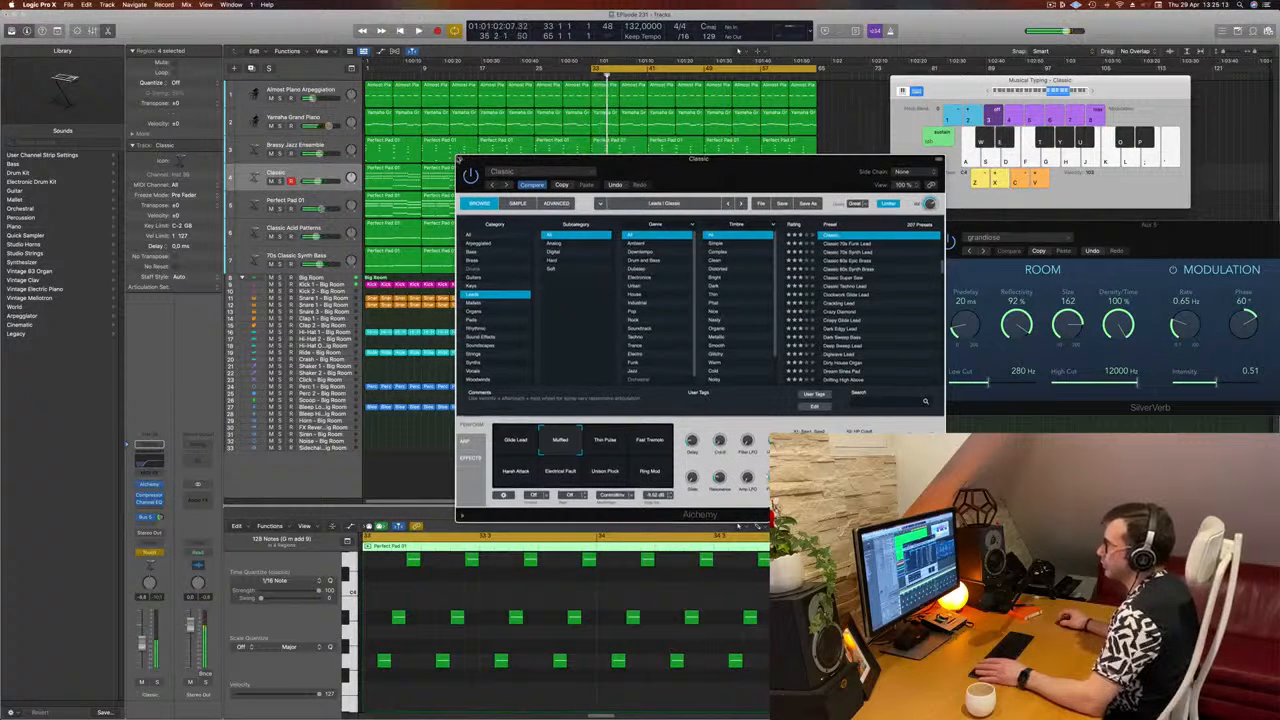
click(460, 160)
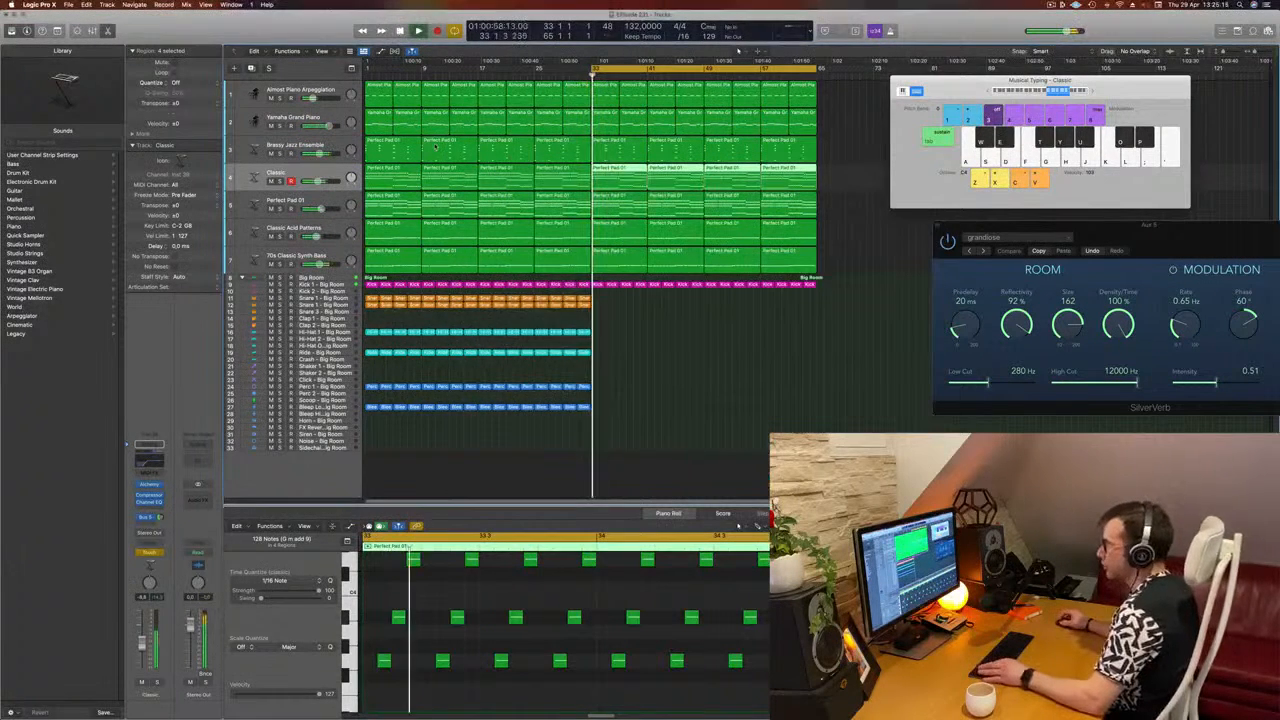
Step: Deselect the regions, enlarge the Classic track and show automation in the arrangement
click(648, 327)
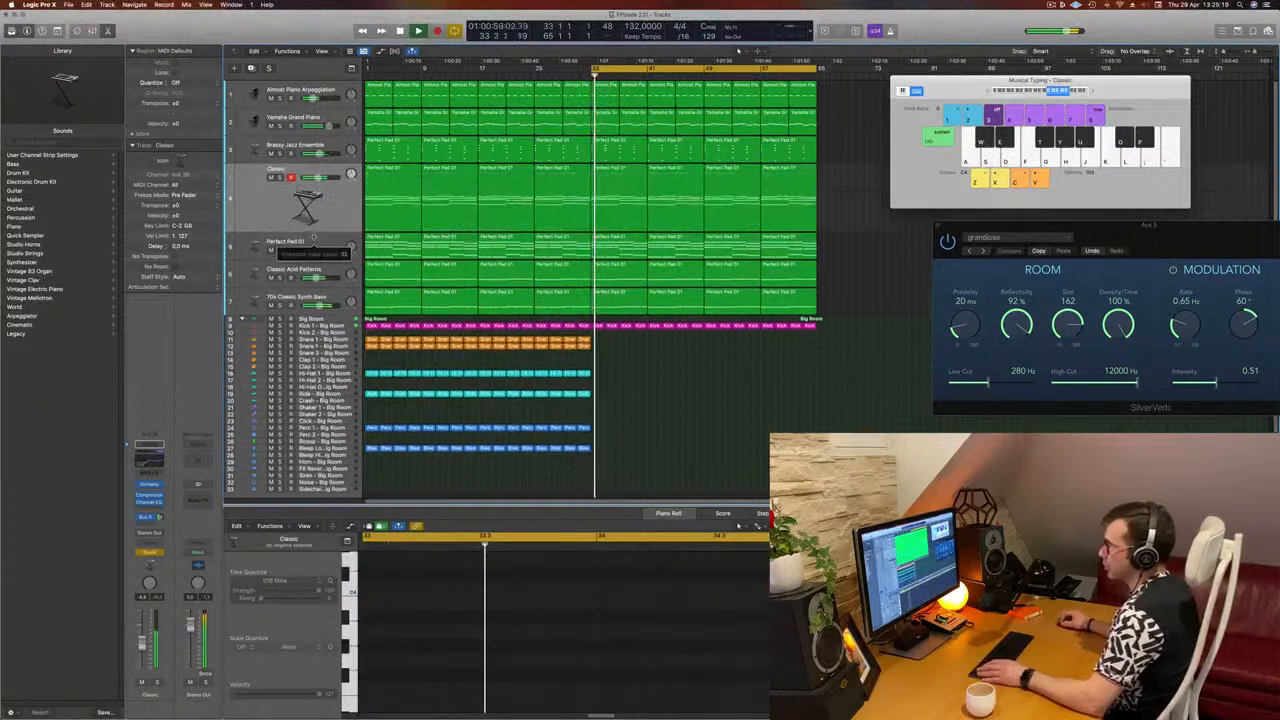
key(ctrl+z)
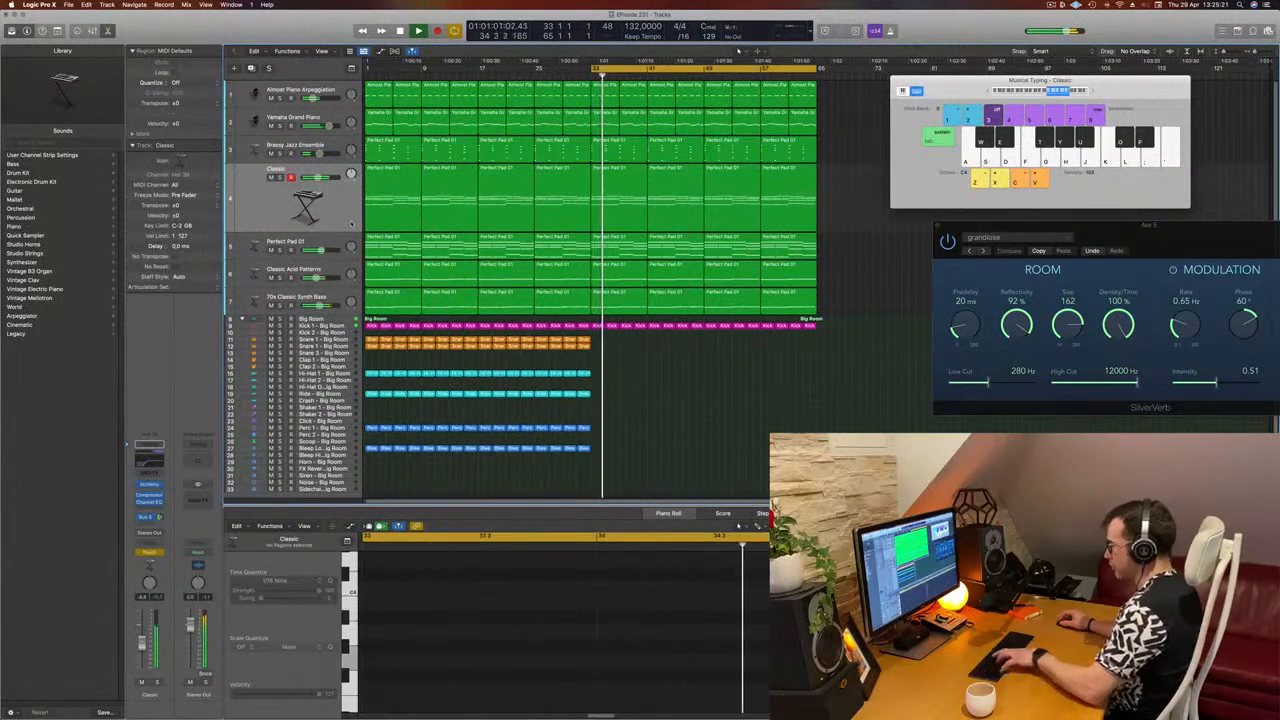
key(super+k)
key(z)
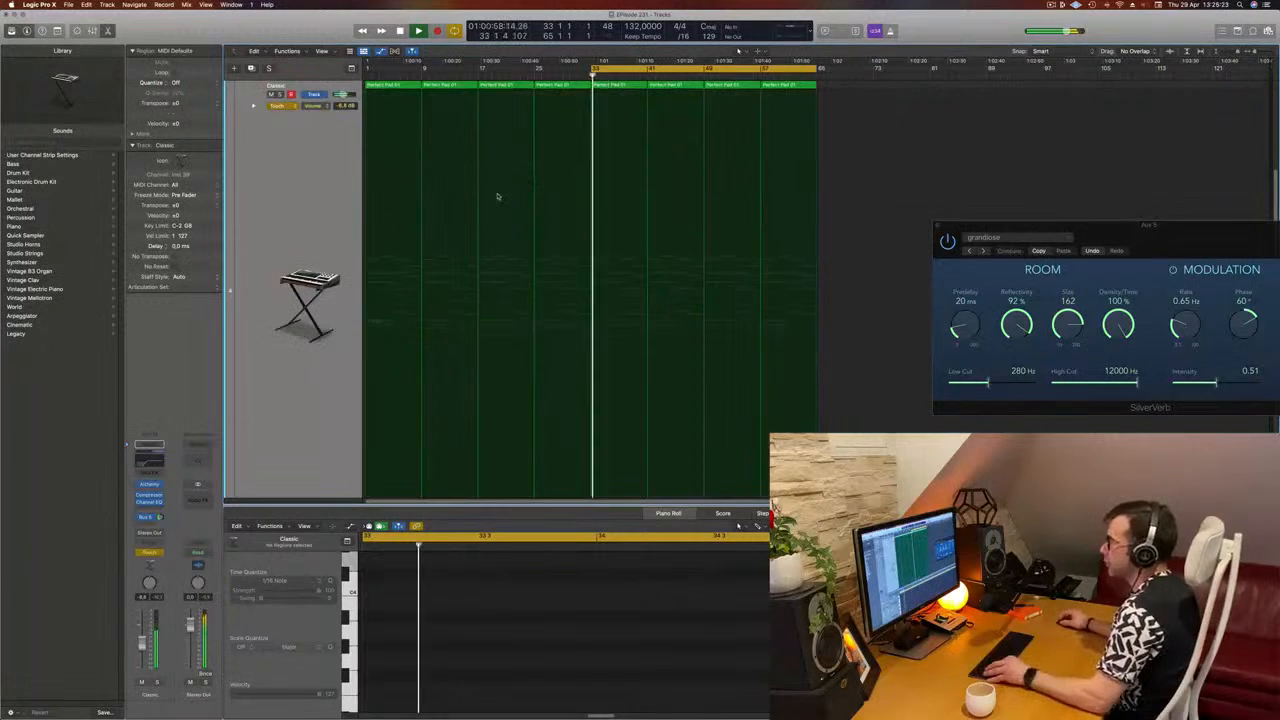
Step: Display Alchemy's Cutoff automation on the Classic track and ramp it up from bar 33 to about 10% at bar 41
click(318, 105)
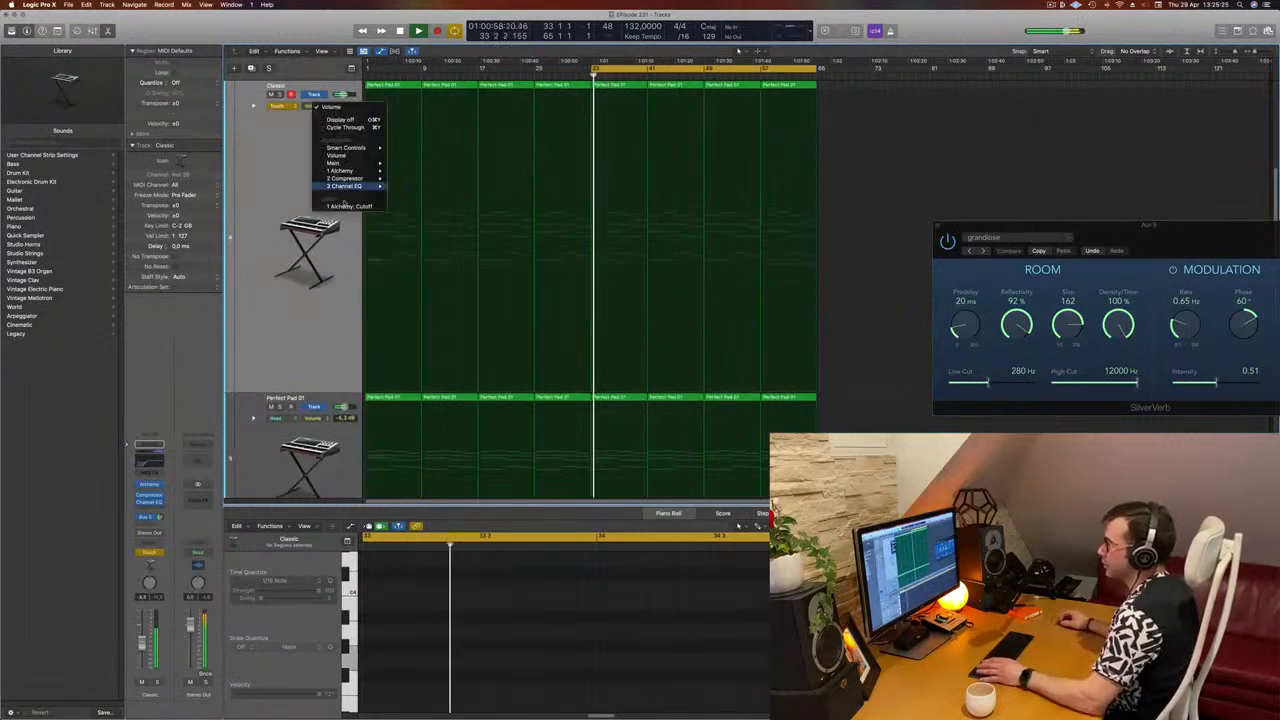
click(348, 206)
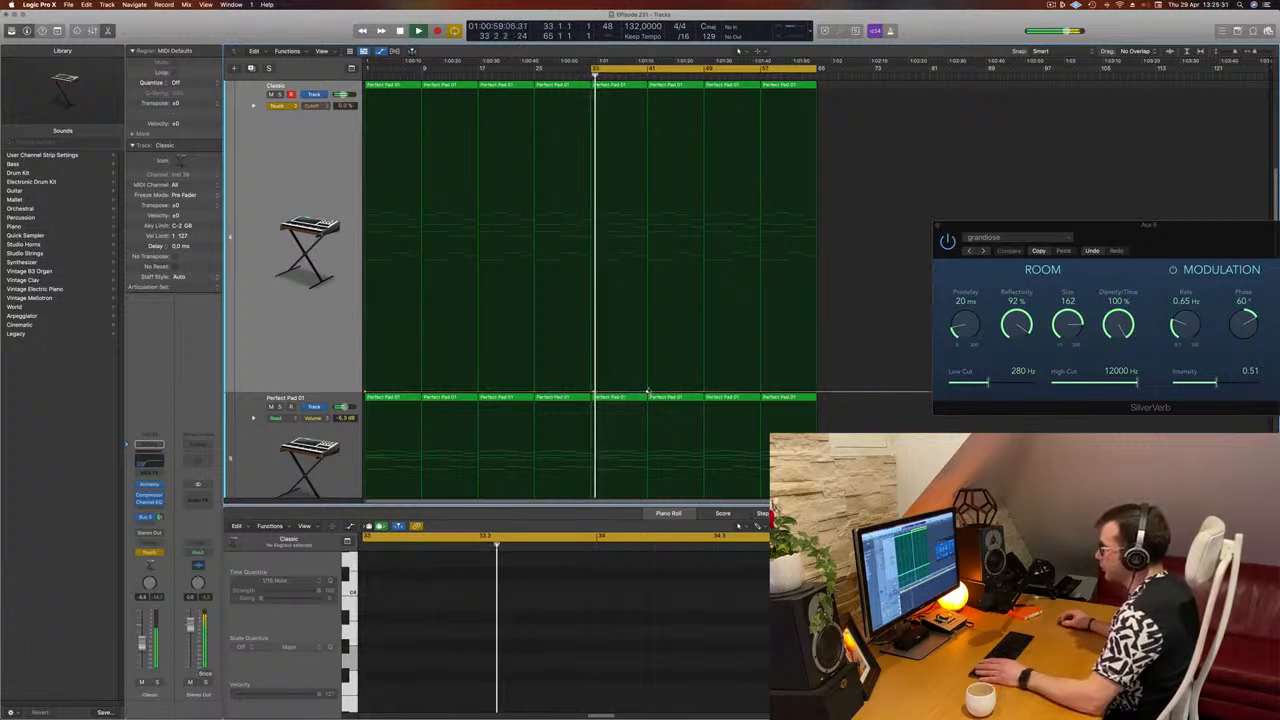
drag(648, 392, 650, 360)
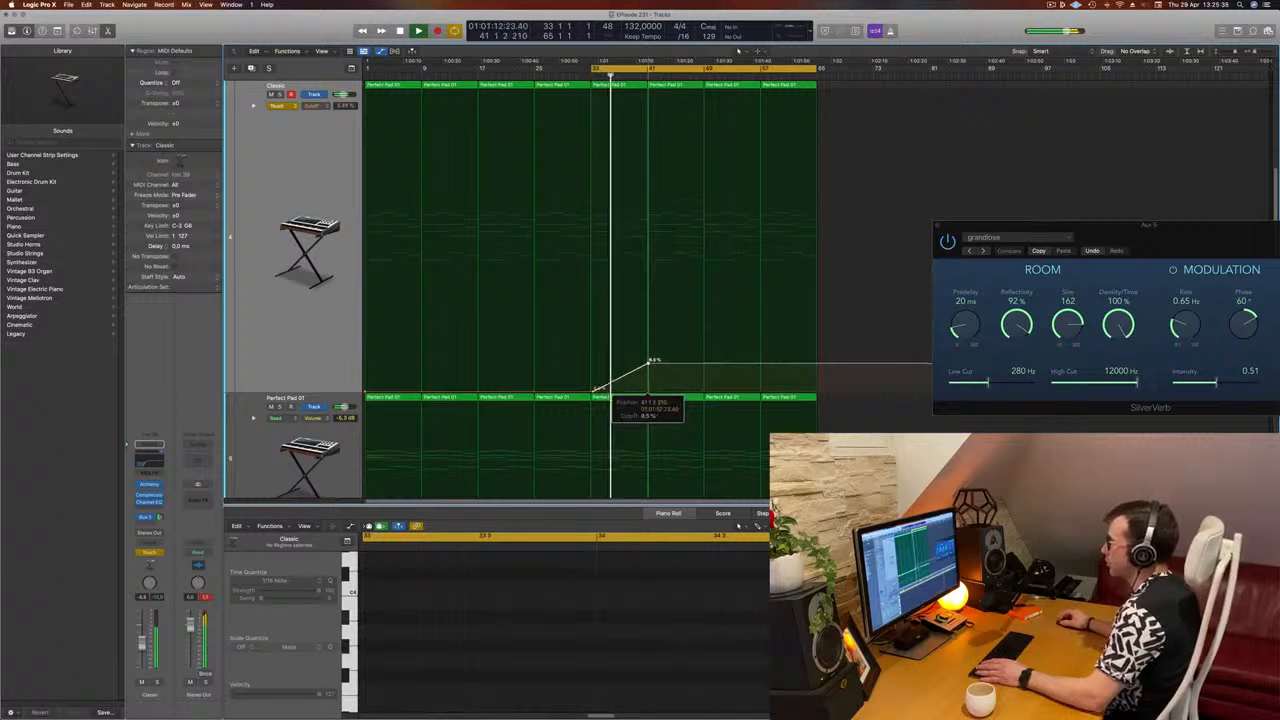
scroll(666, 355, down, 4)
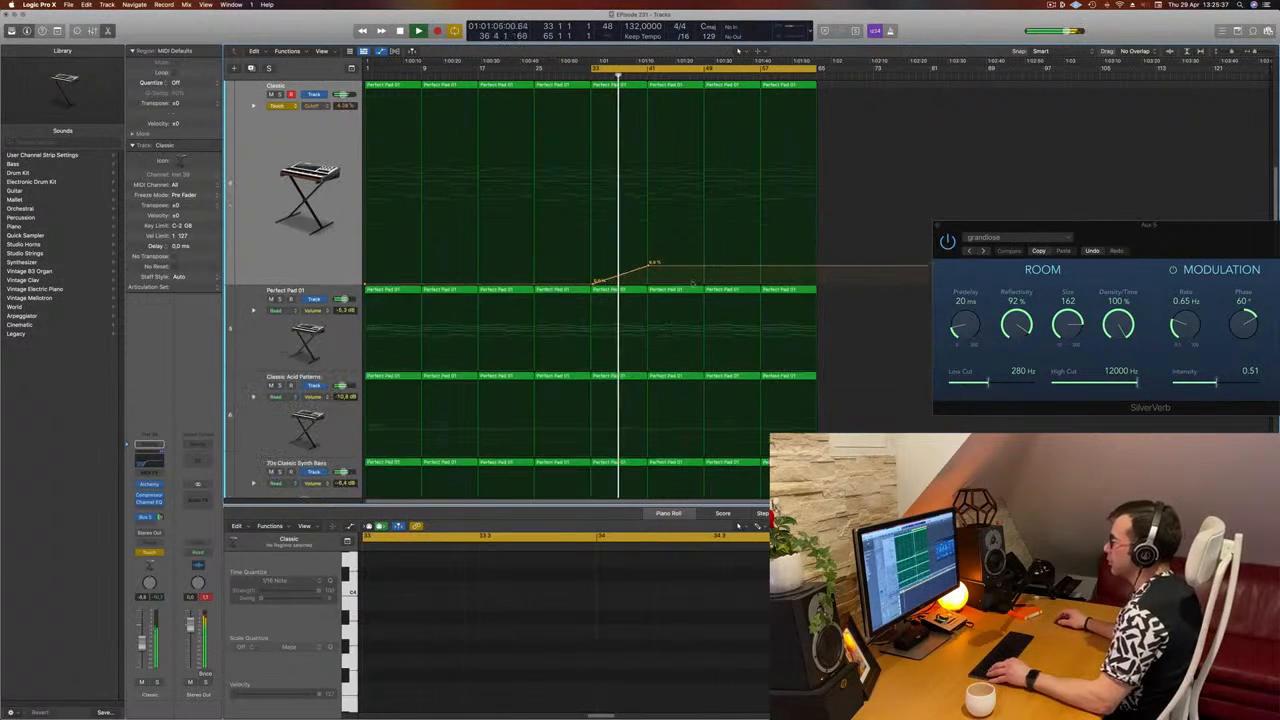
scroll(684, 279, up, 2)
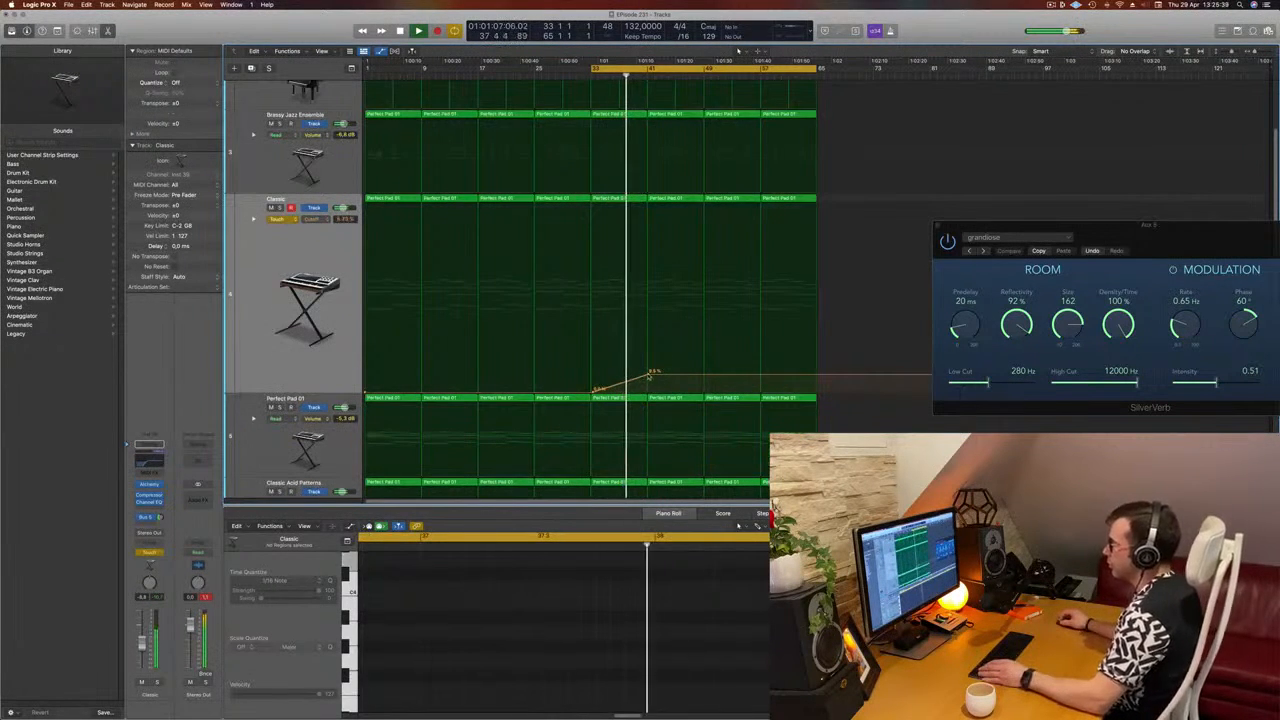
Step: Delete the Almost Piano Arpeggiation regions from bar 41 to the end of the arrangement
scroll(686, 316, up, 3)
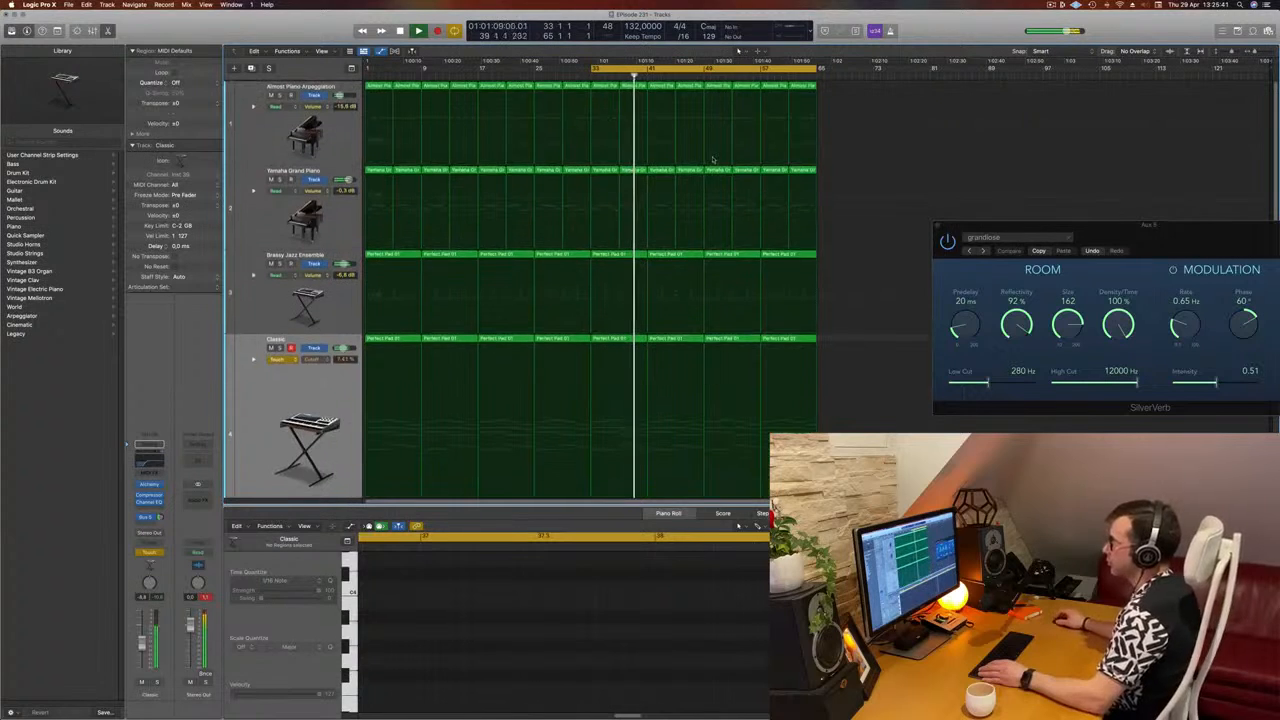
click(681, 86)
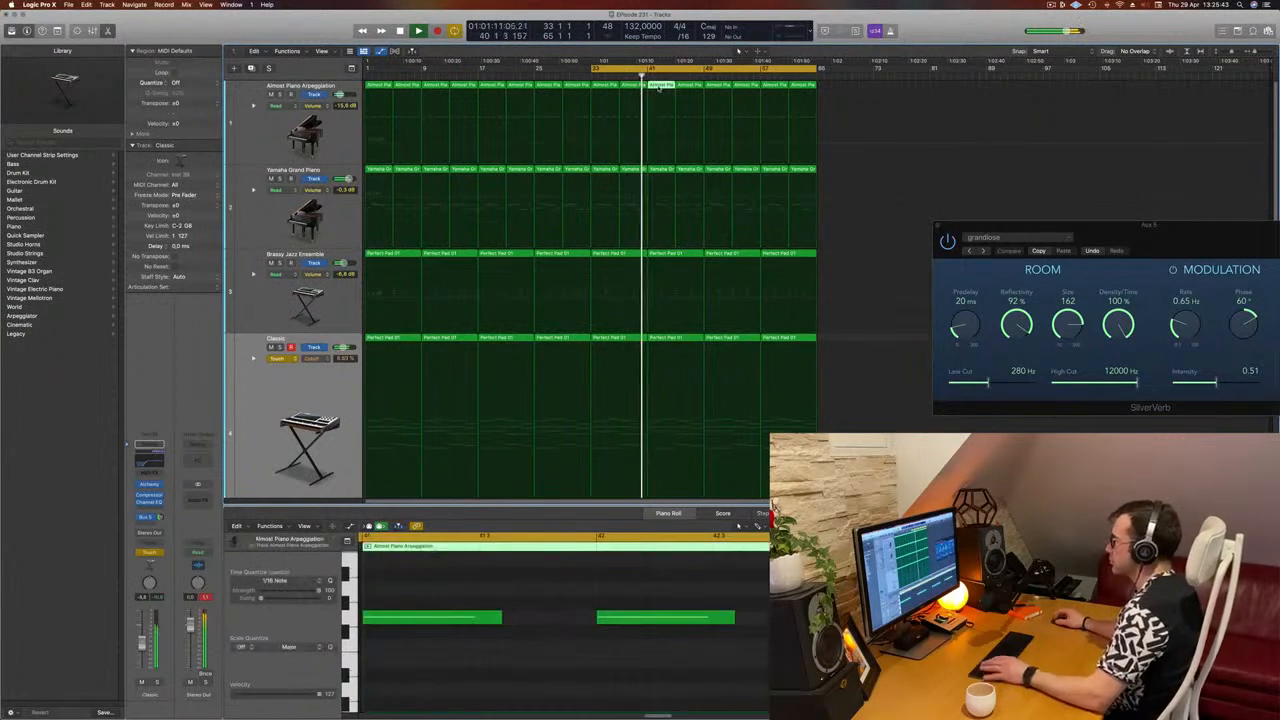
key(Delete)
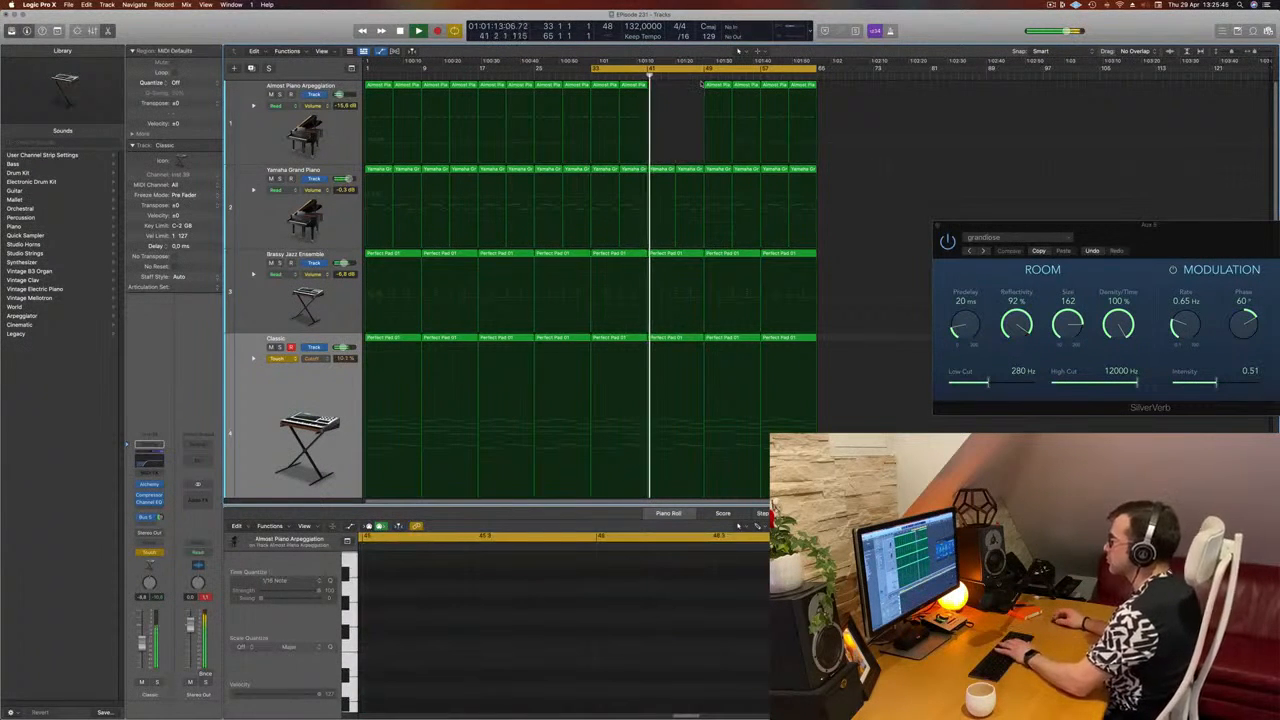
click(731, 88)
key(Delete)
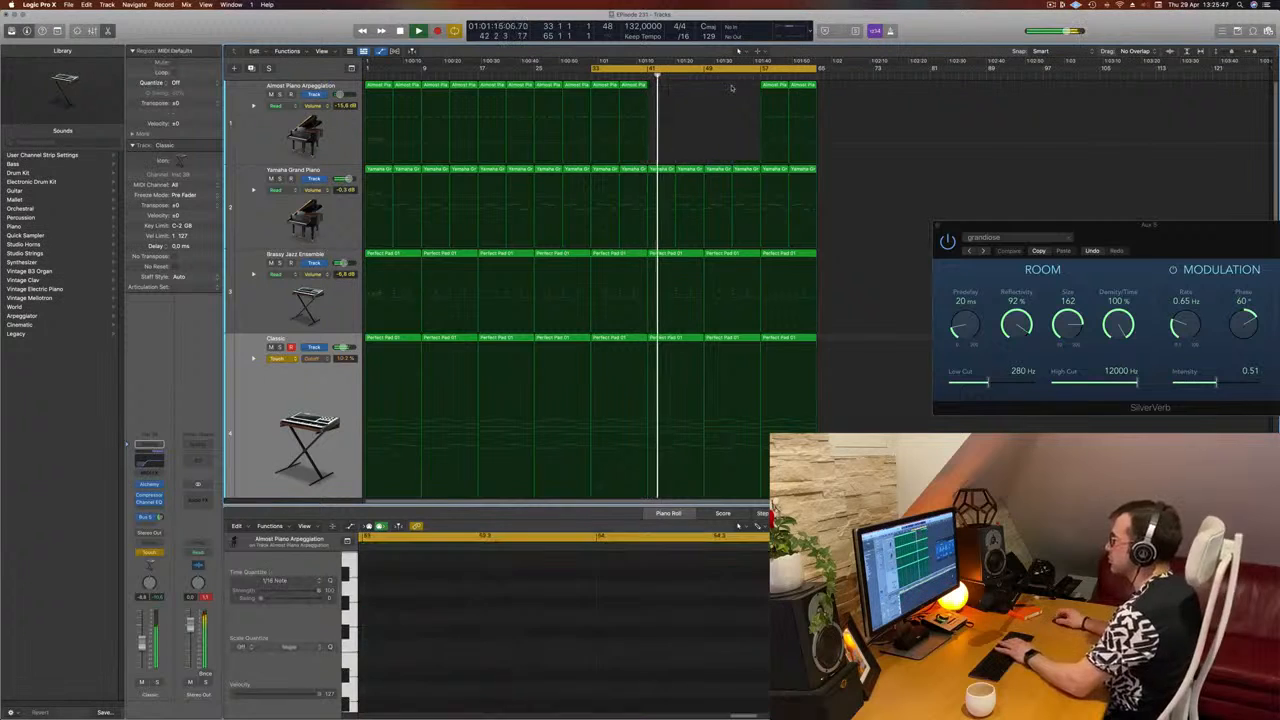
drag(731, 88, 868, 90)
key(Delete)
Step: Set the Classic Acid Patterns track's automation mode to Touch and bring up the Cutoff automation of its Alchemy instrument
scroll(680, 236, down, 2)
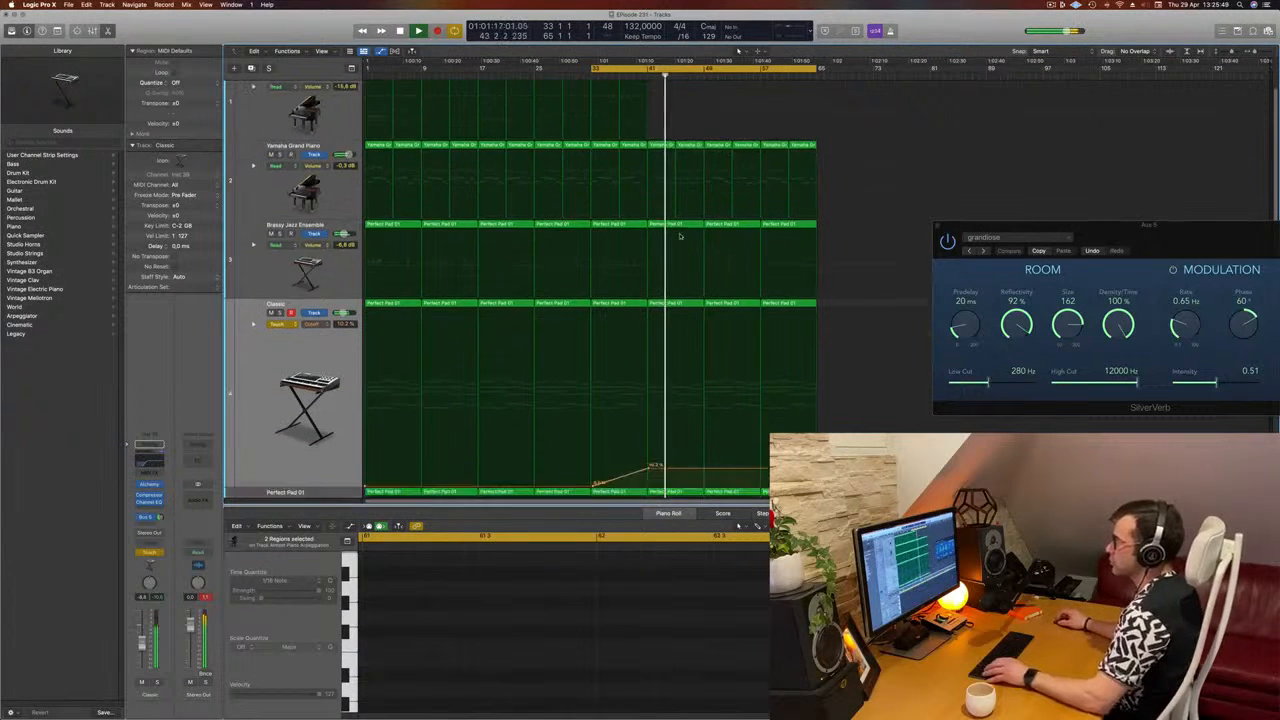
scroll(680, 236, down, 3)
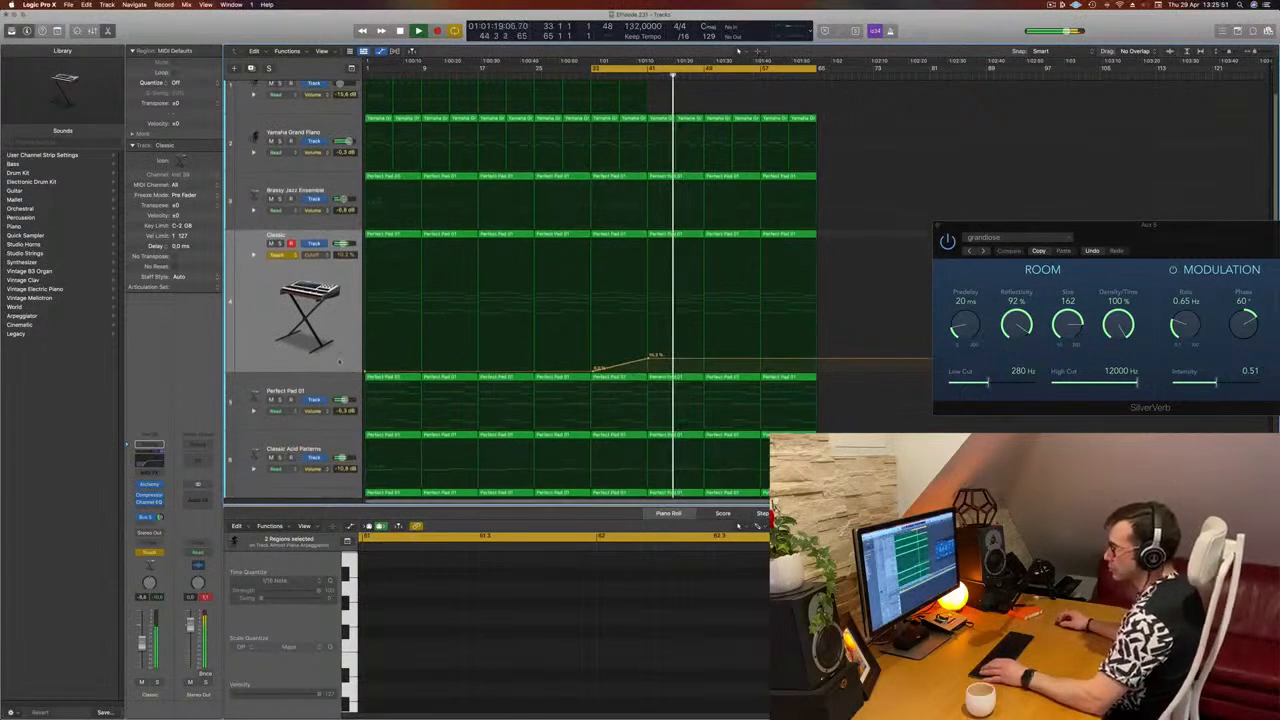
scroll(332, 394, down, 1)
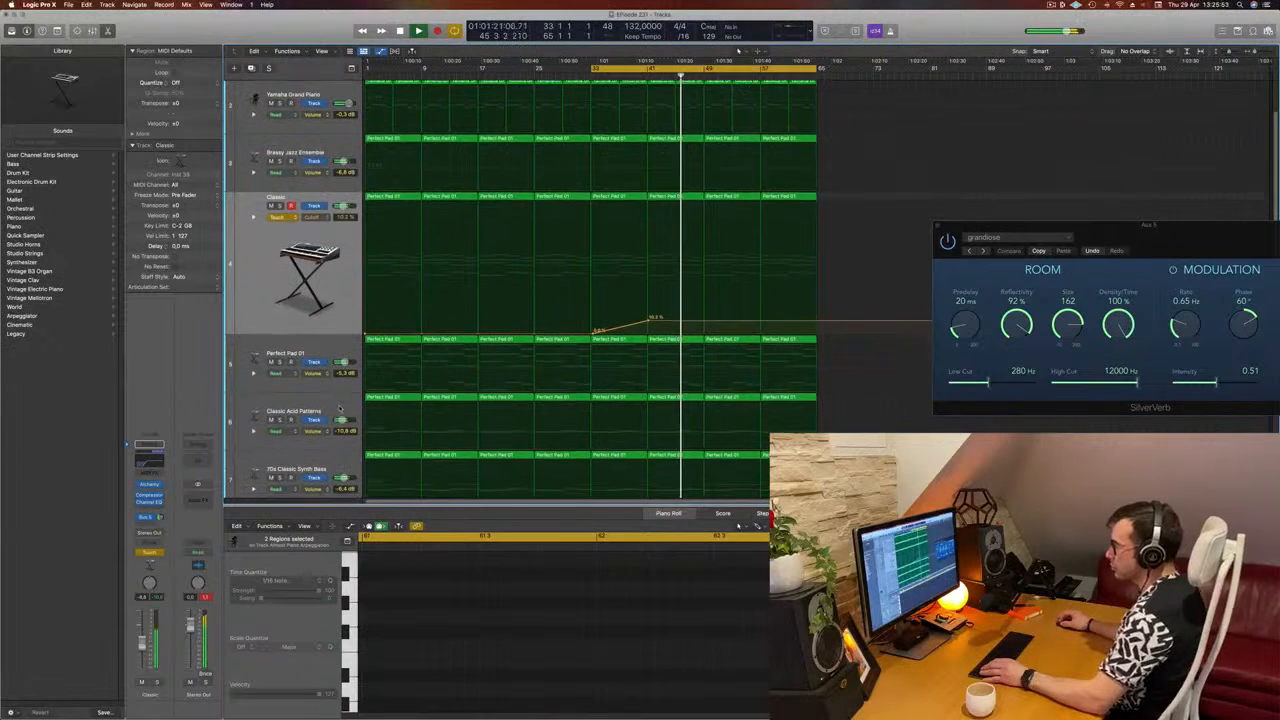
click(300, 420)
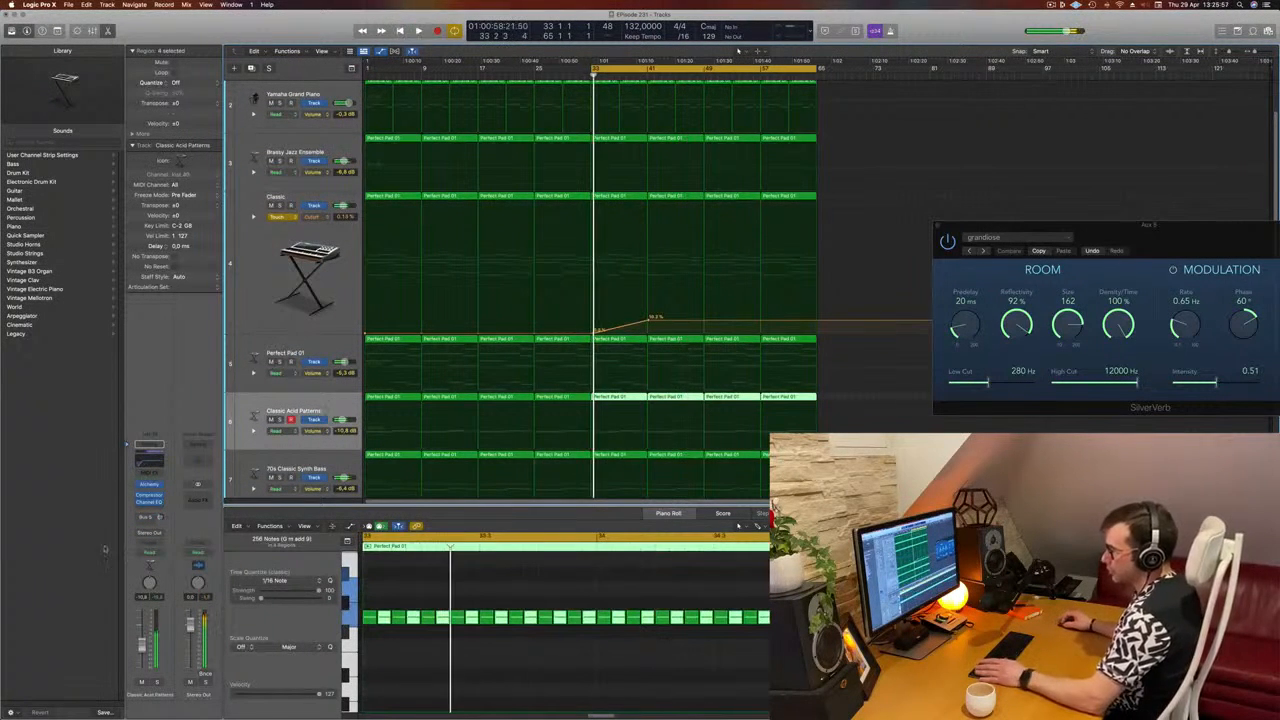
click(148, 553)
click(147, 561)
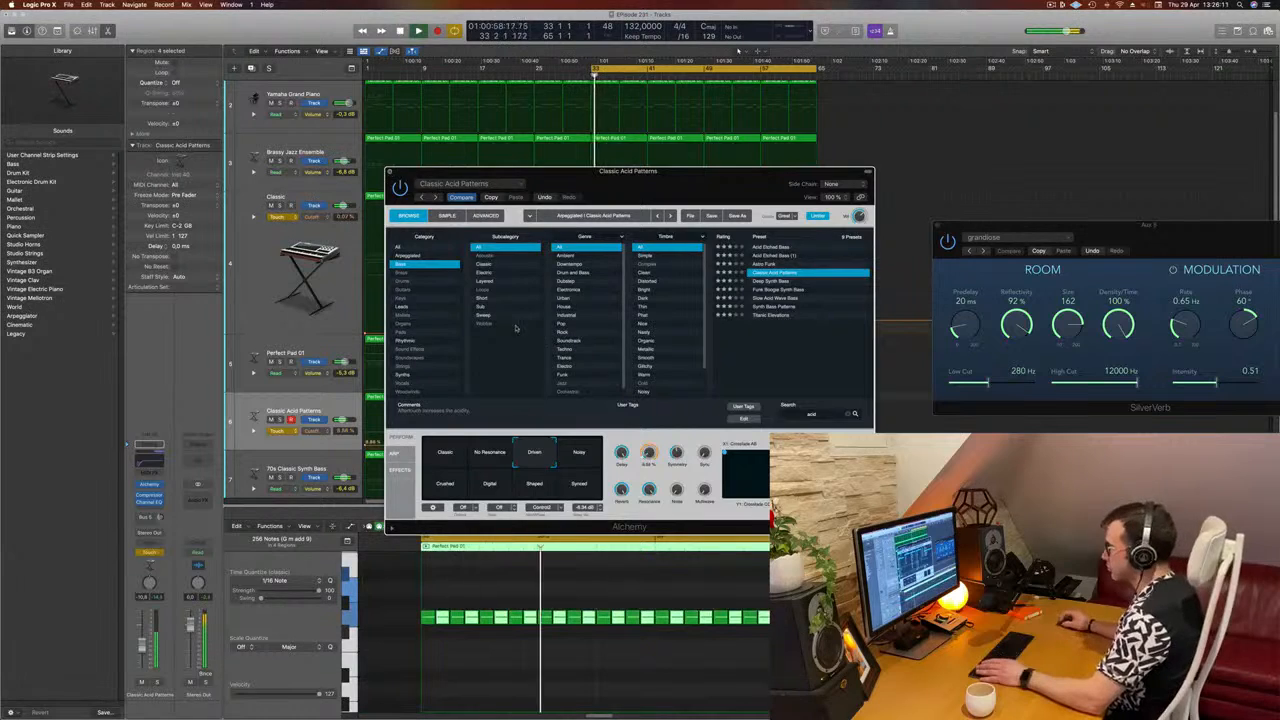
key(super+w)
Step: Shape the Classic Acid Patterns Cutoff to rise from bar 33 and drop to about 12% at bar 41
click(597, 443)
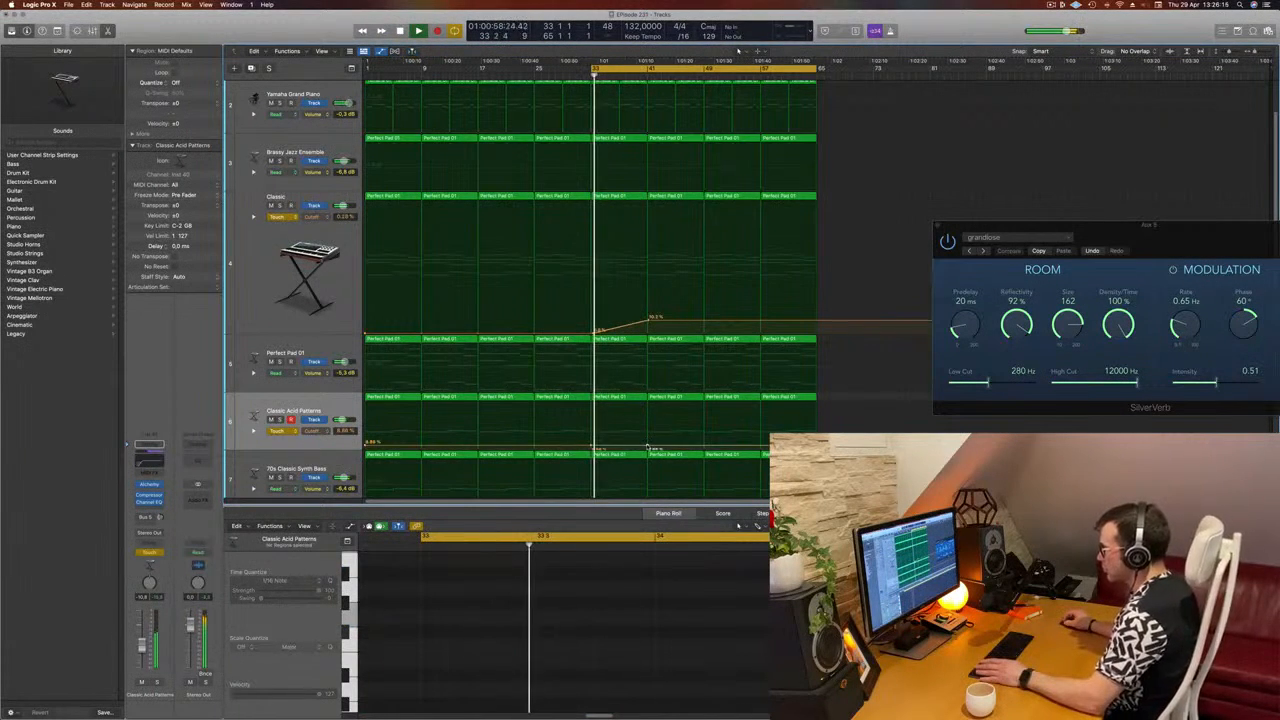
mouse_move(648, 447)
mouse_down()
mouse_move(652, 436)
mouse_move(618, 431)
mouse_move(652, 426)
mouse_move(650, 446)
mouse_up()
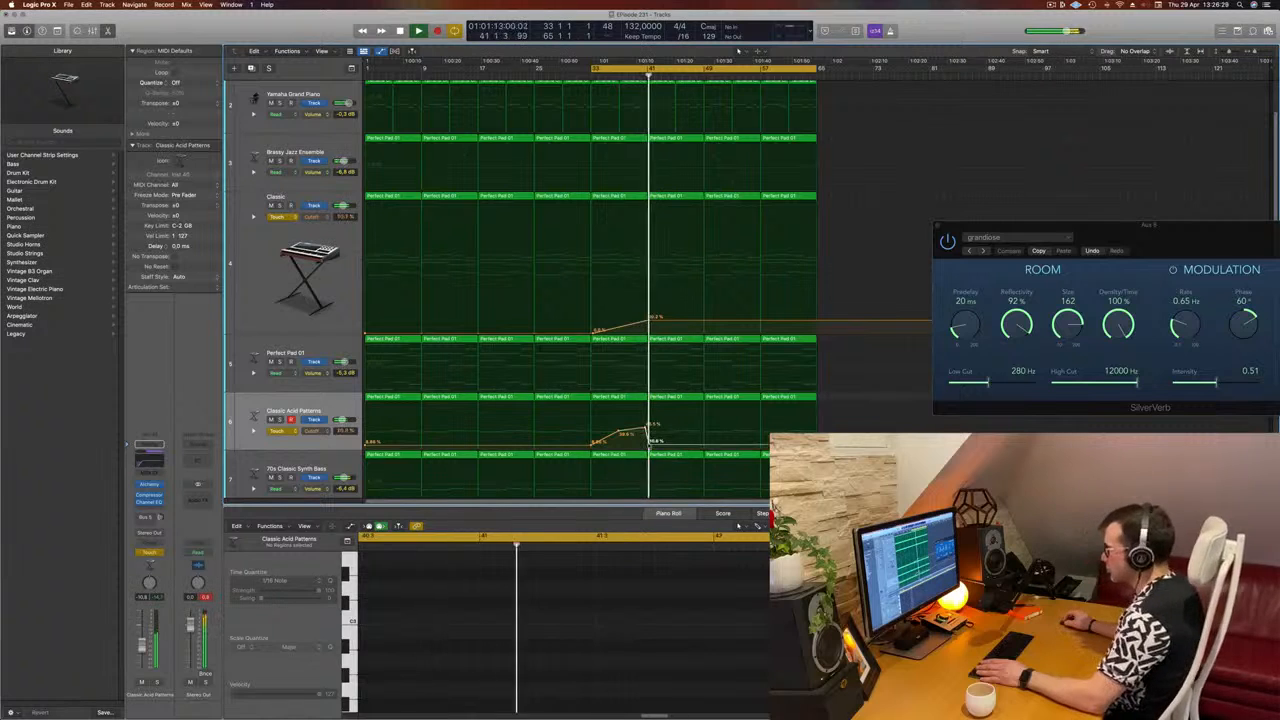
click(650, 446)
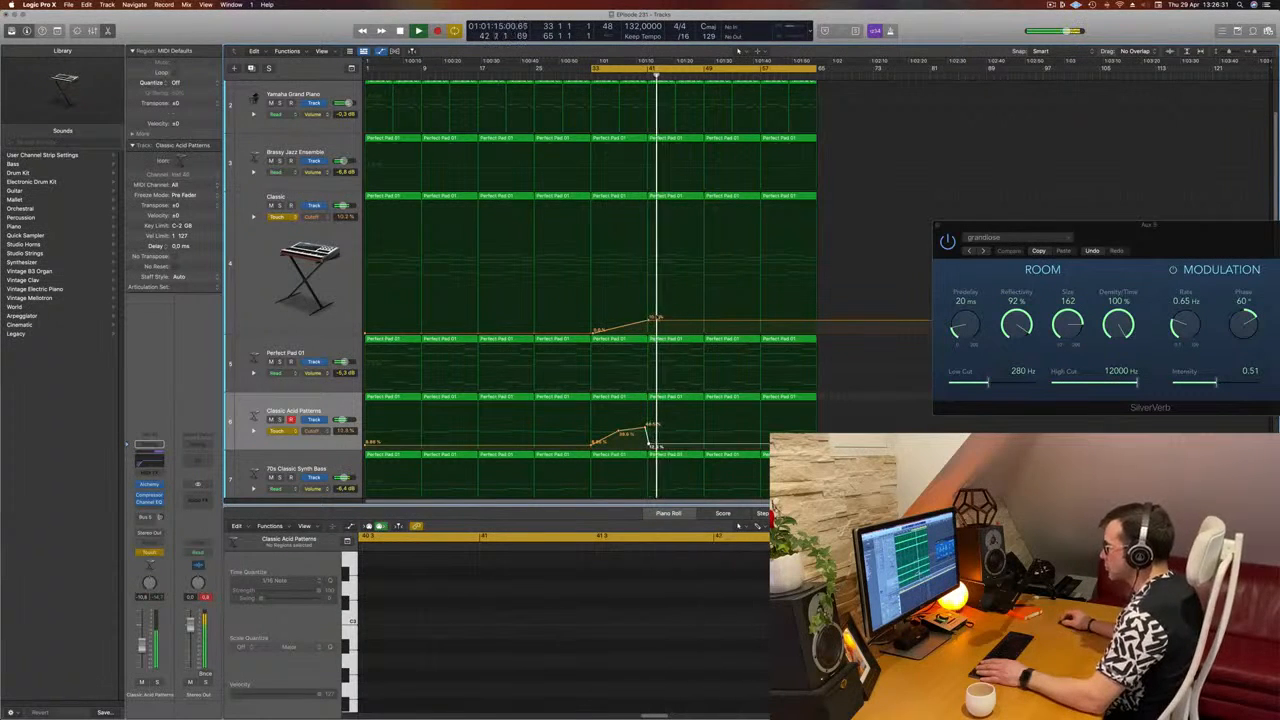
Step: Lower the Classic track's Cutoff to about 4% at bar 49 and raise the Classic Acid Patterns Cutoff to about 49% there
click(649, 321)
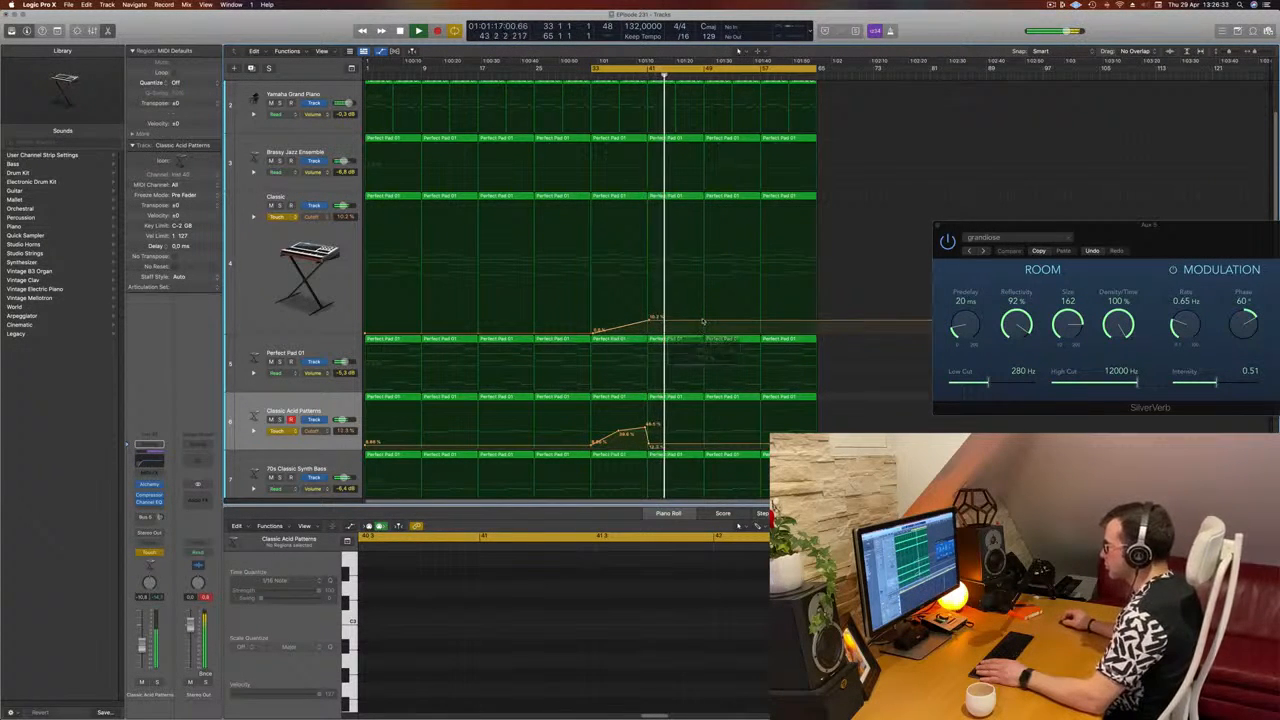
click(704, 325)
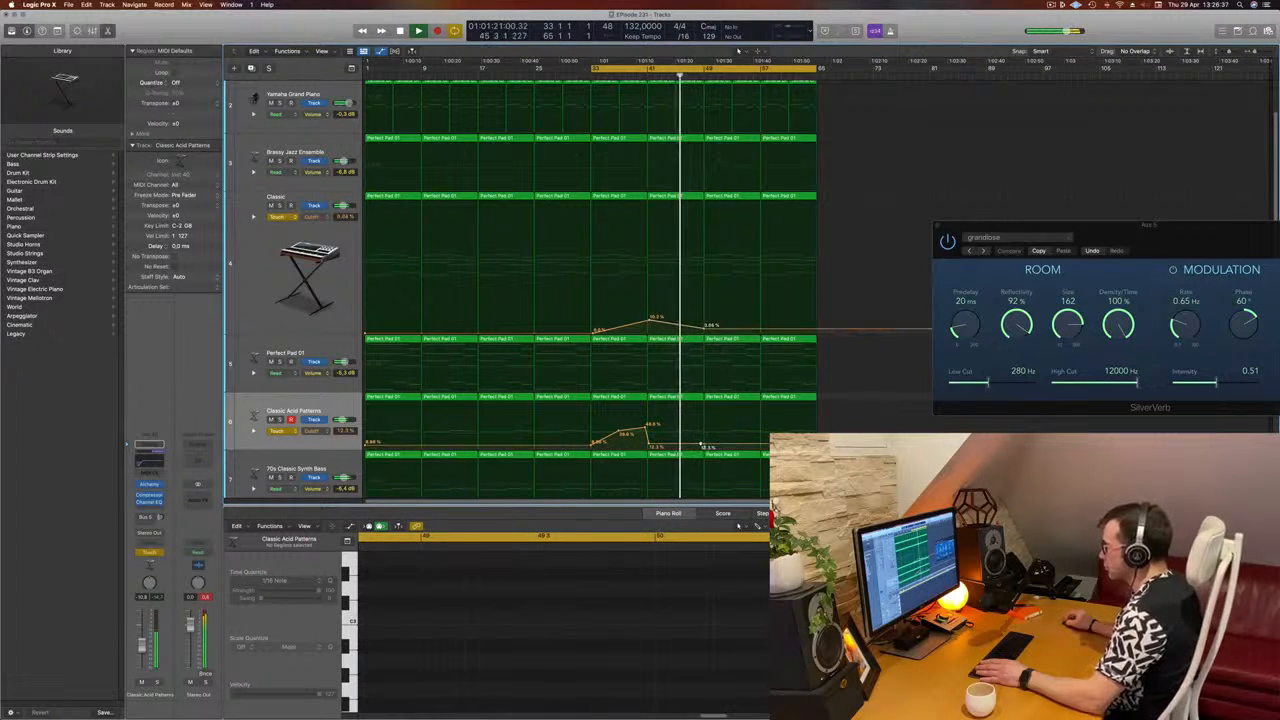
drag(700, 445, 704, 427)
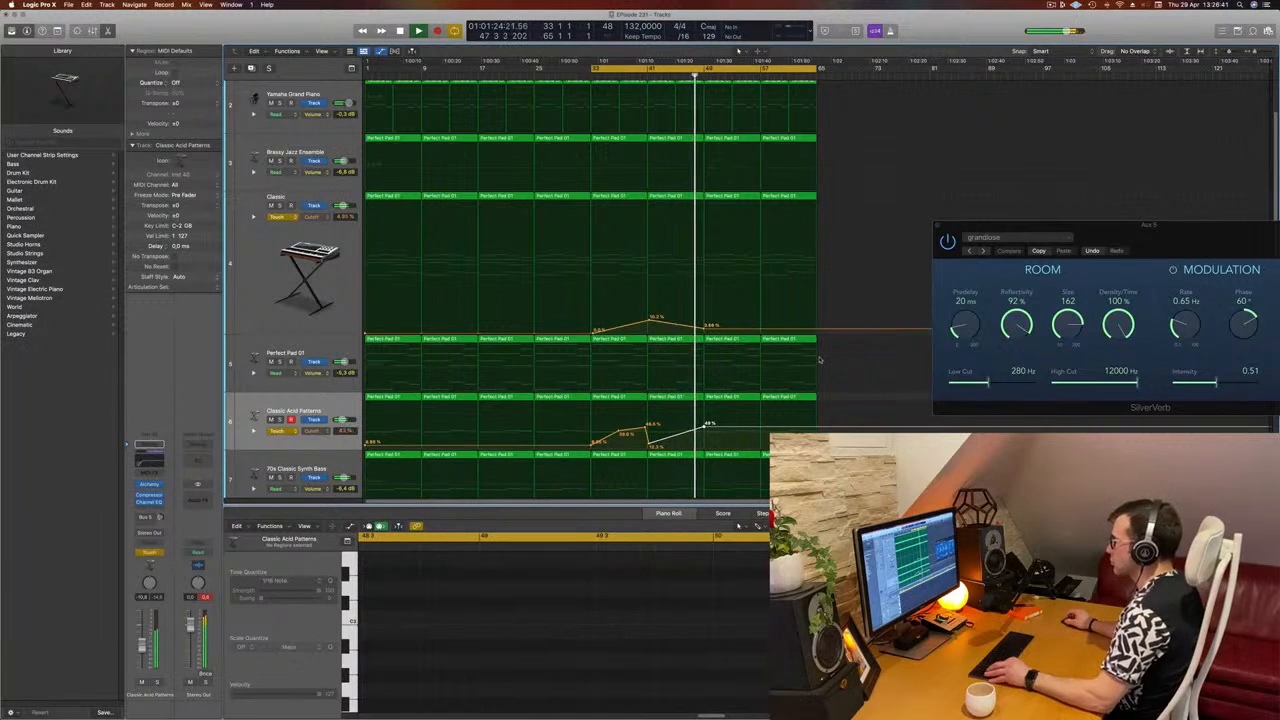
Step: Delete the Kick 1 and 70s Classic Synth Bass regions from bar 49 to the end
scroll(830, 352, down, 1)
scroll(828, 346, down, 3)
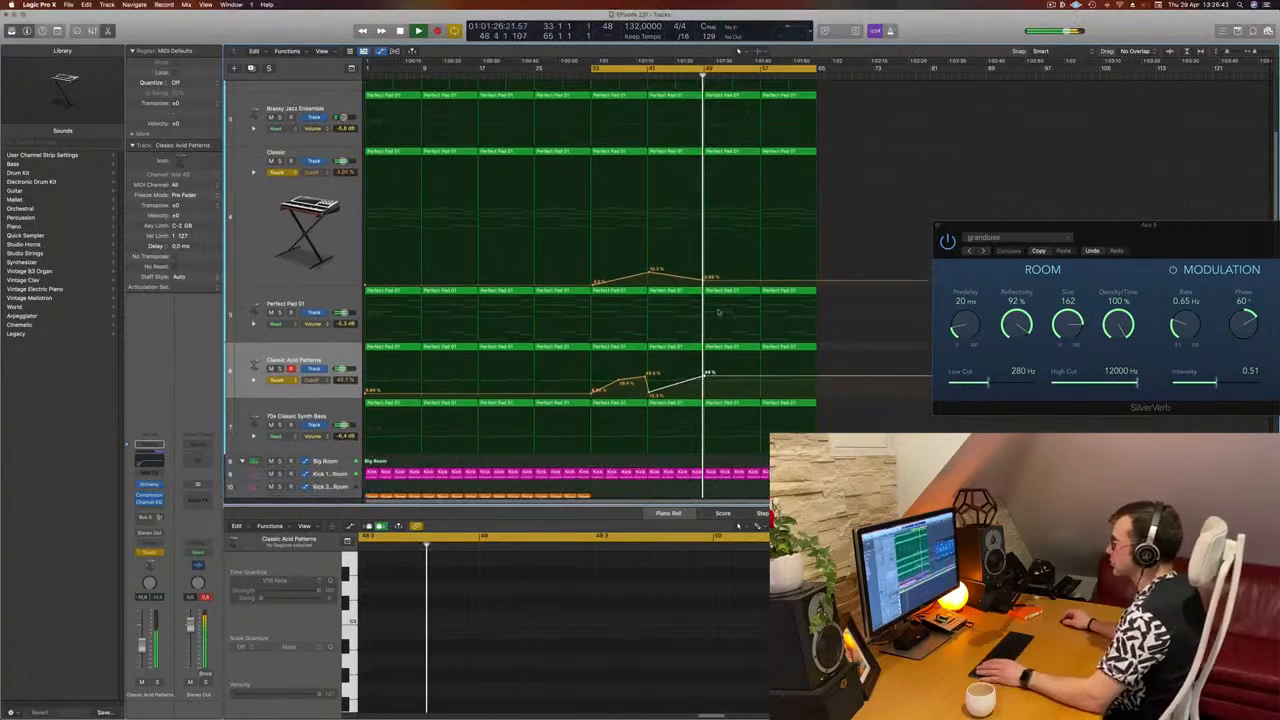
click(751, 459)
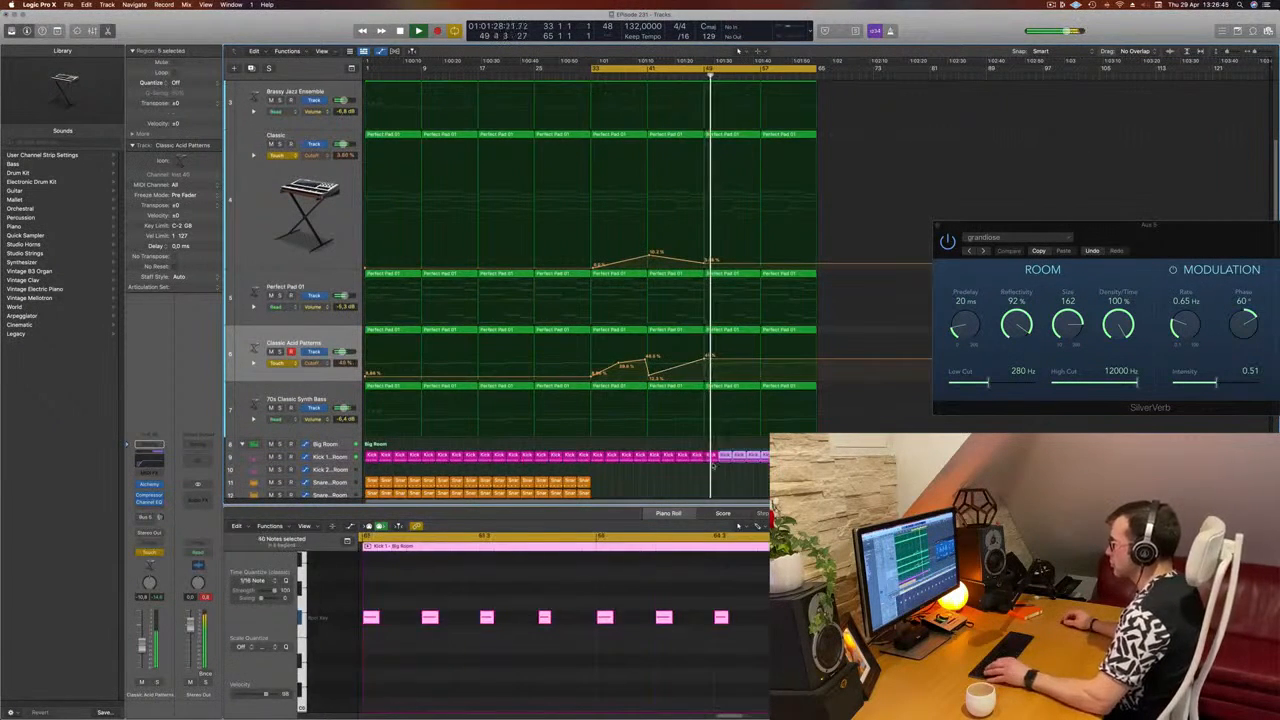
key(Delete)
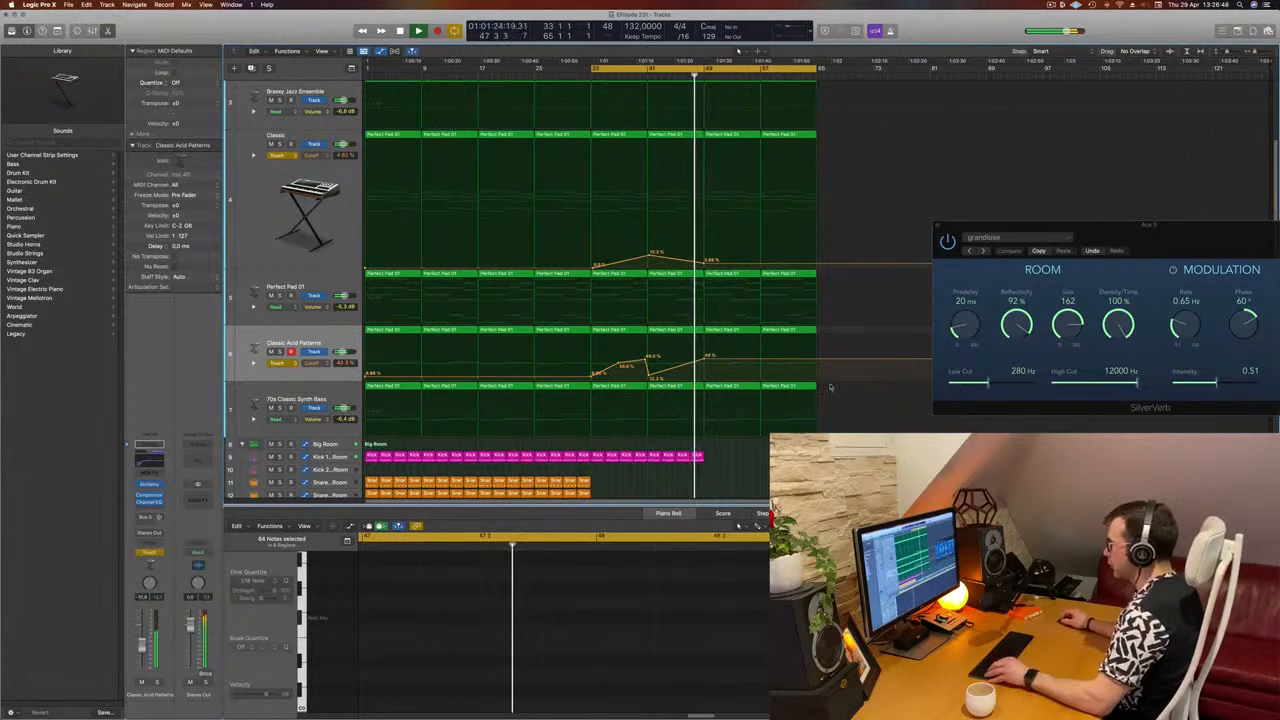
click(742, 386)
key(Delete)
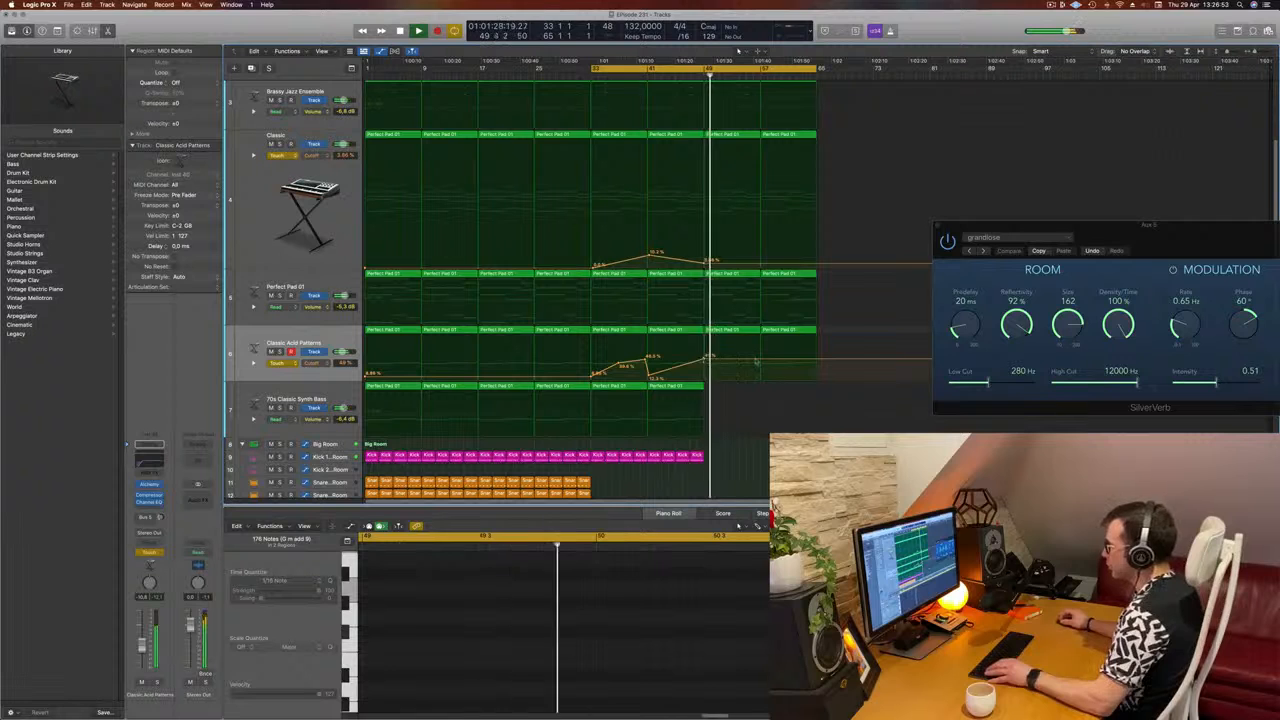
Step: Lower the Cutoff automation of Classic Acid Patterns and Classic to 0% at bar 57 and hide the Piano Roll
drag(762, 359, 765, 373)
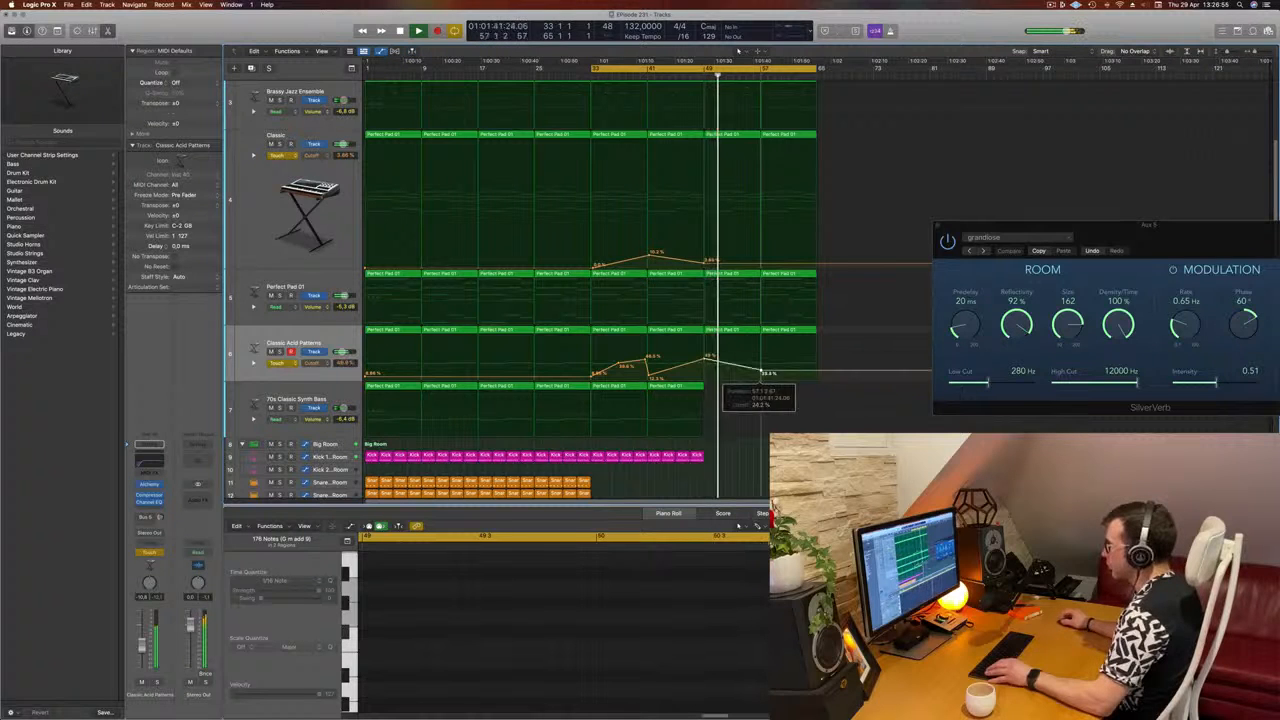
click(758, 272)
key(e)
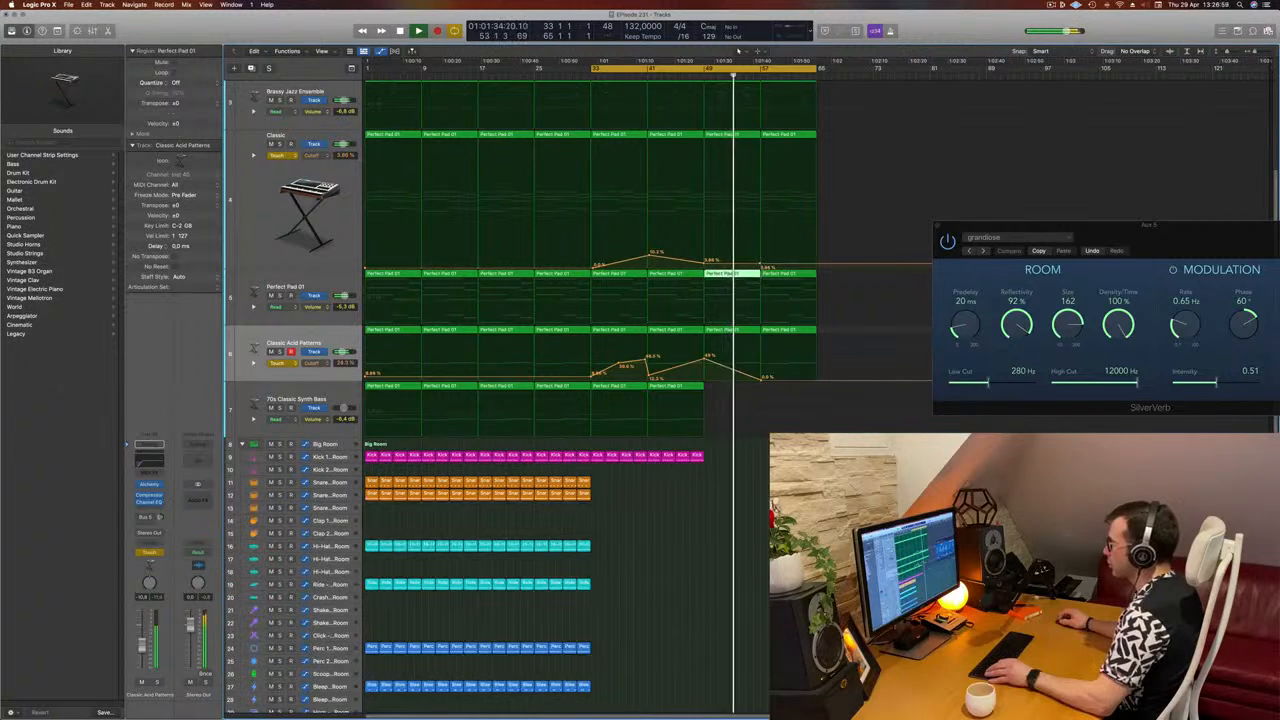
Step: Delete the Brassy Jazz Ensemble regions from bar 49 to the end
scroll(789, 191, up, 1)
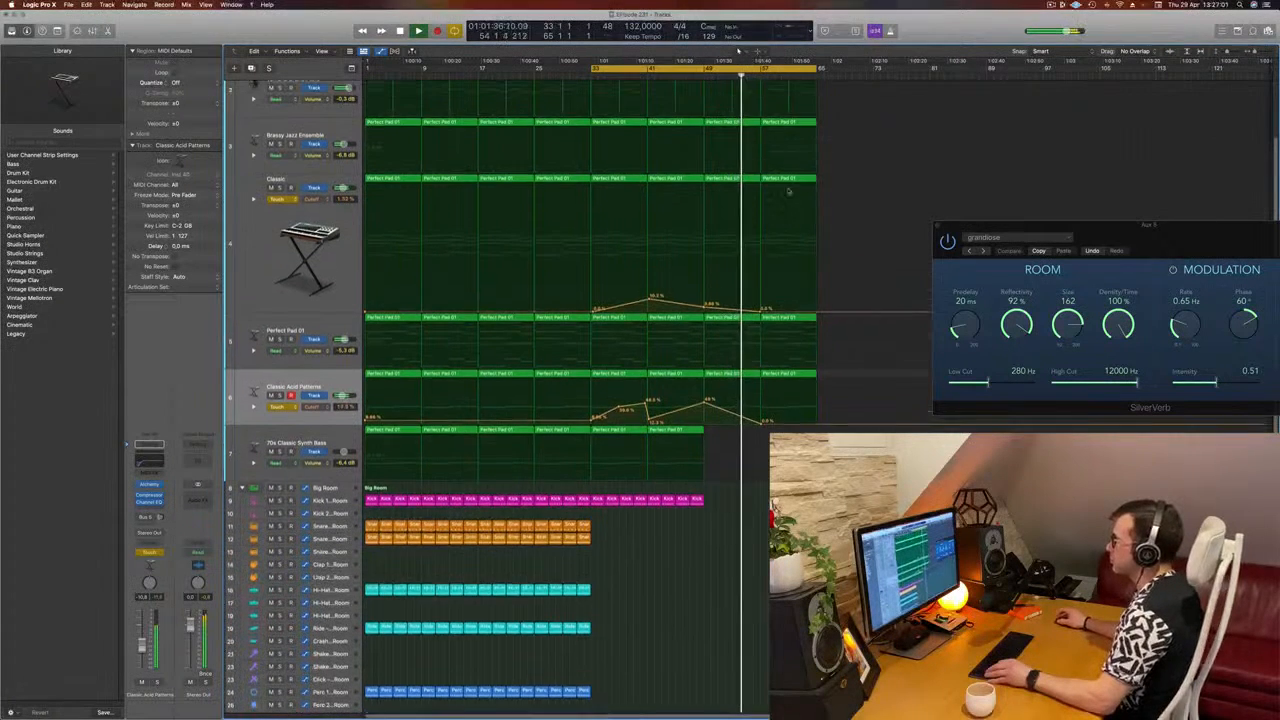
scroll(789, 191, up, 1)
click(765, 147)
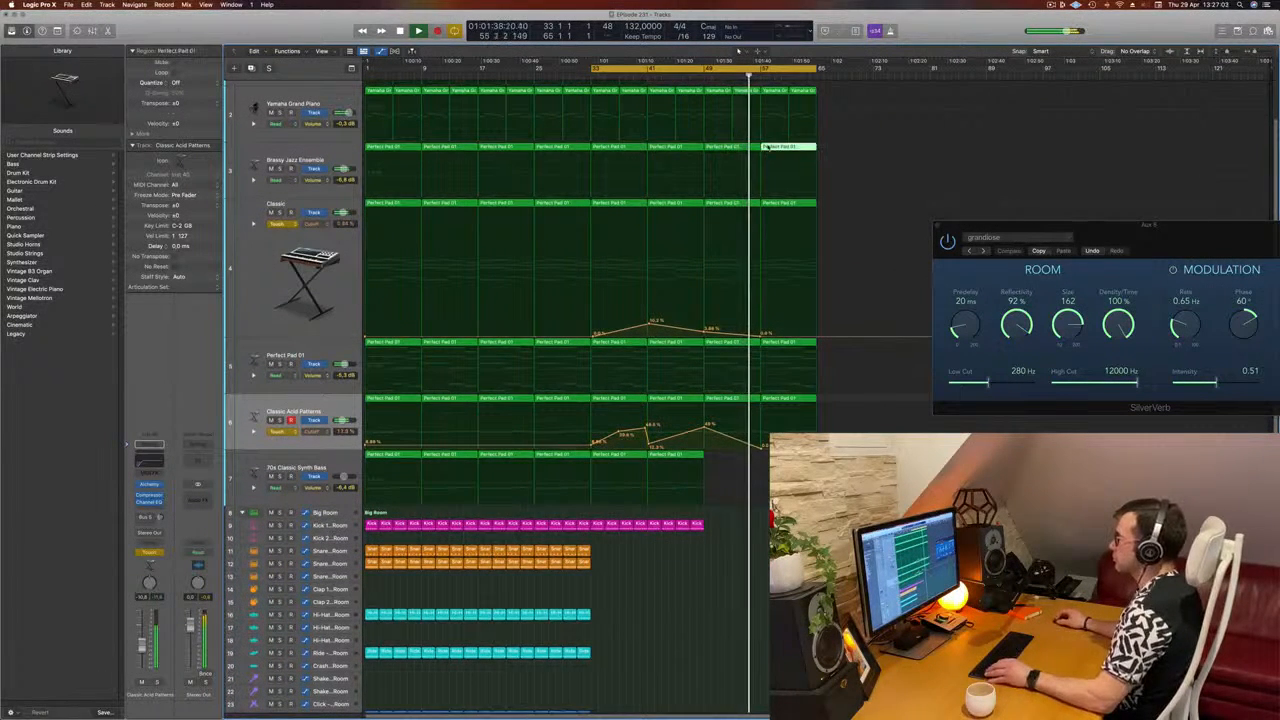
key(Delete)
Step: Ramp the Classic track's Cutoff automation up from bar 57 to about 14% at the end of the last region
scroll(748, 163, up, 1)
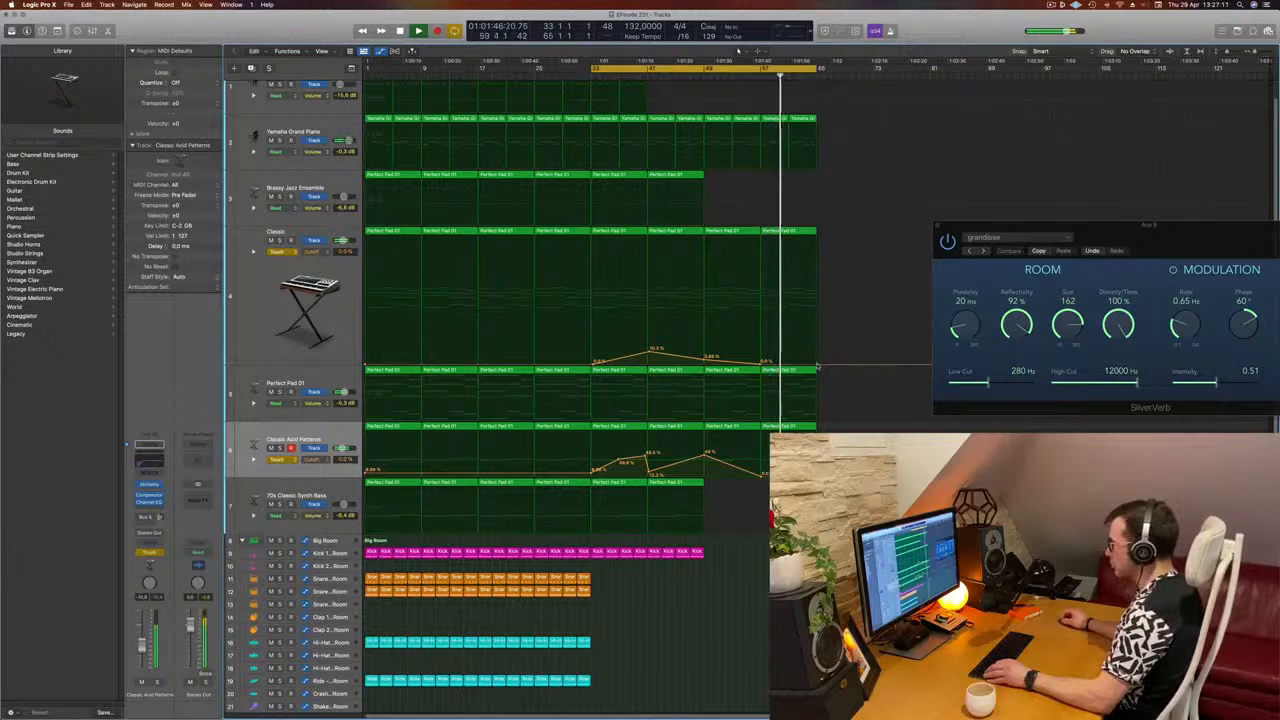
drag(817, 364, 817, 348)
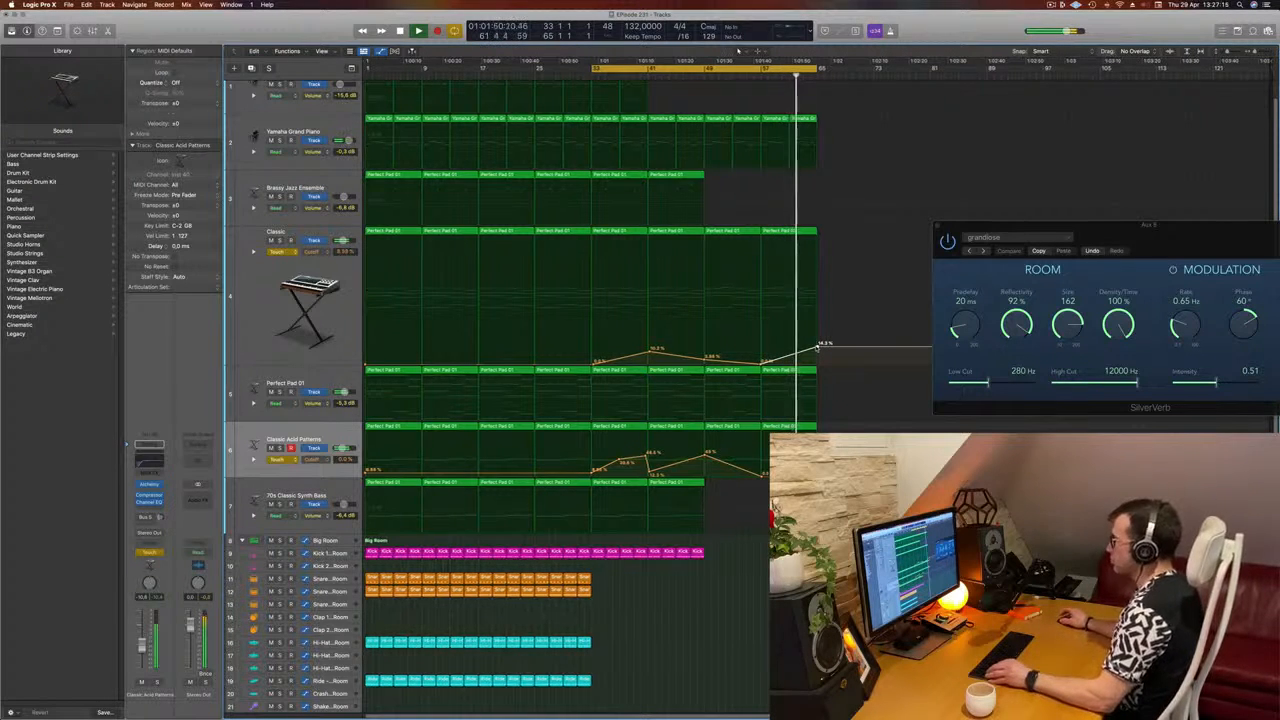